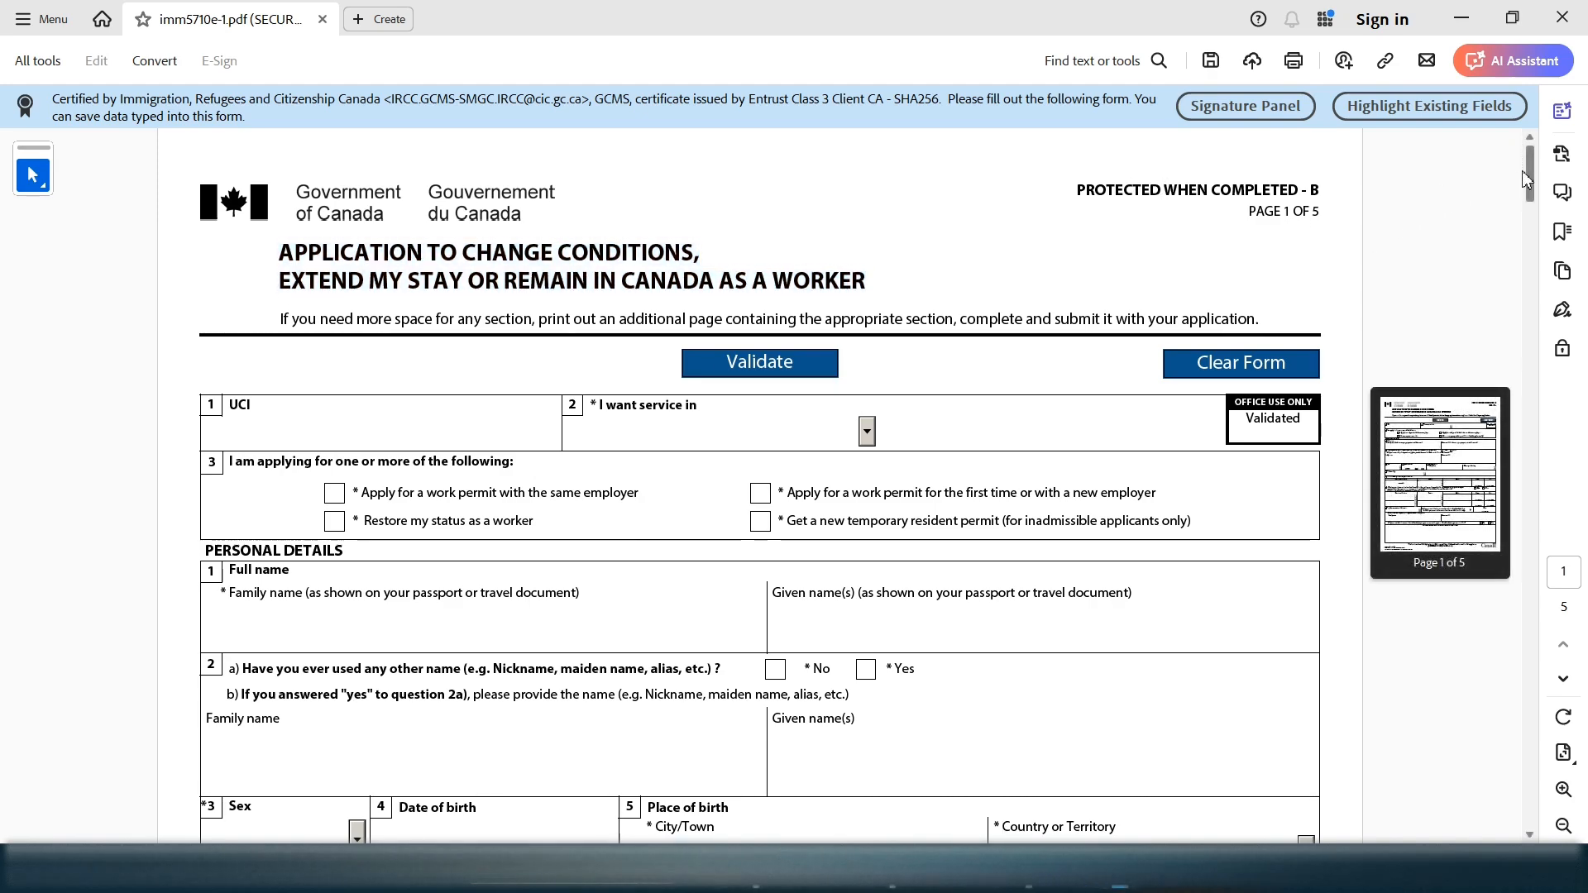
Scroll through the IMM 5710 form to review its contents
scroll(1524, 180, "down", 1)
scroll(1526, 181, "down", 1)
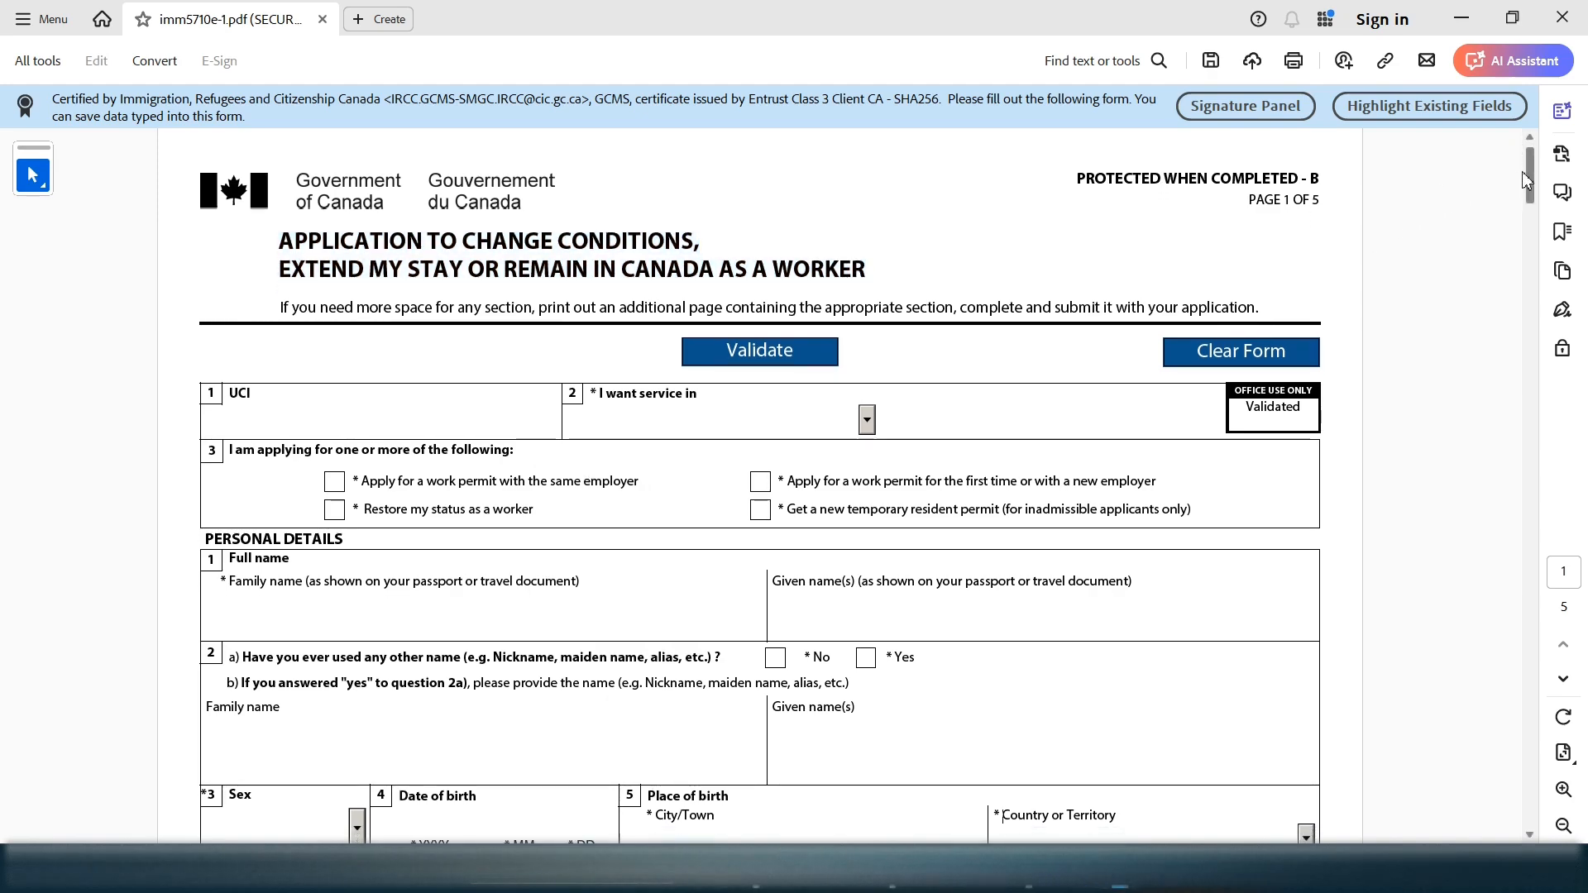
scroll(1532, 186, "down", 1)
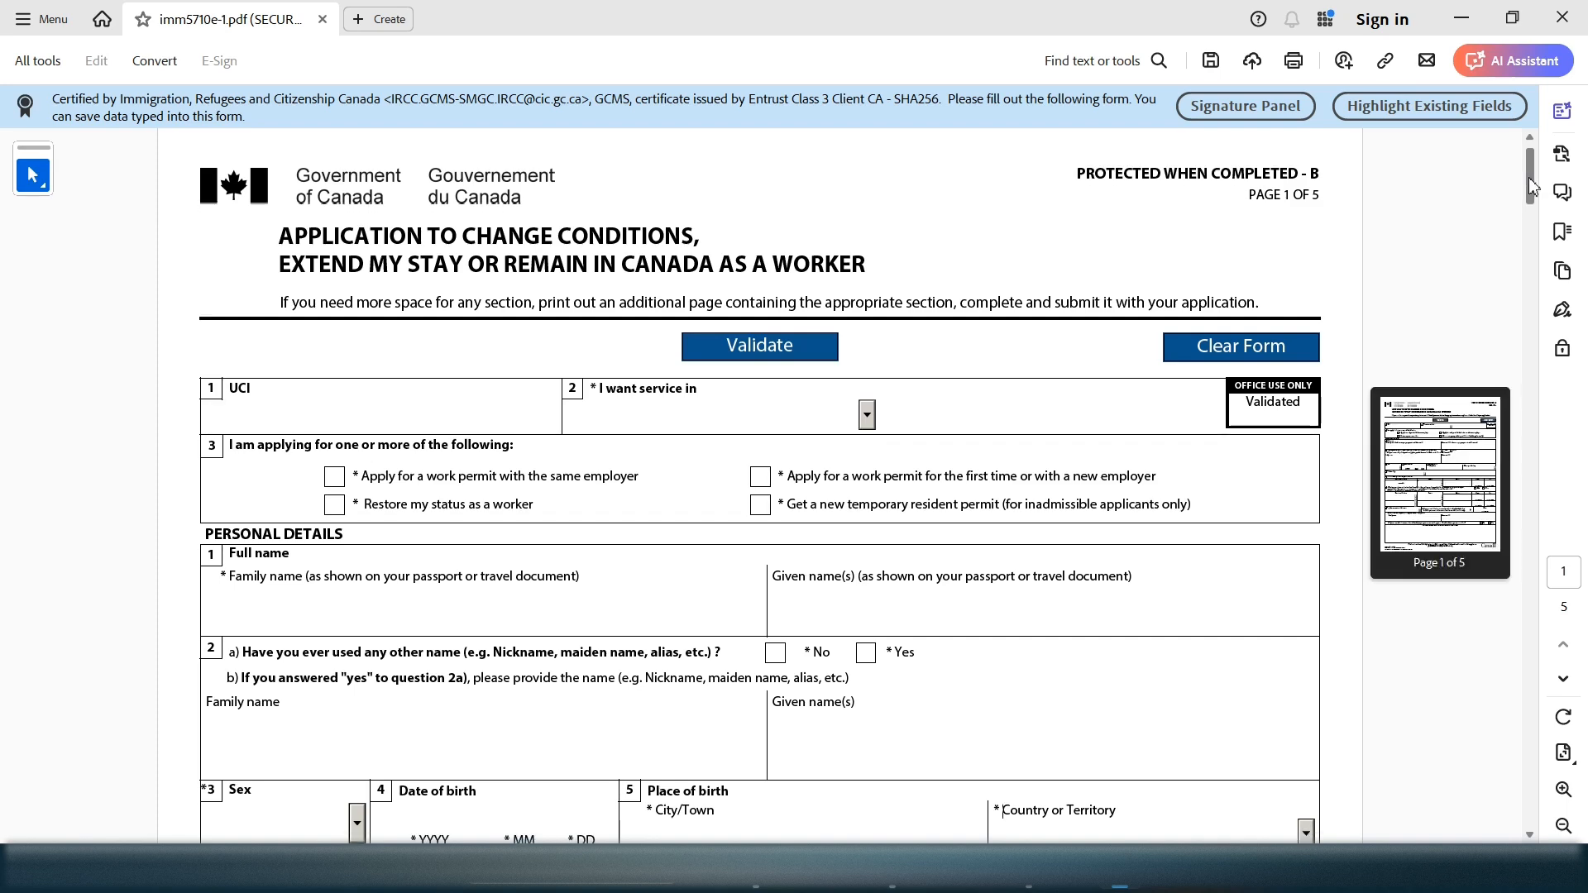
scroll(1528, 181, "down", 1)
scroll(1526, 185, "down", 1)
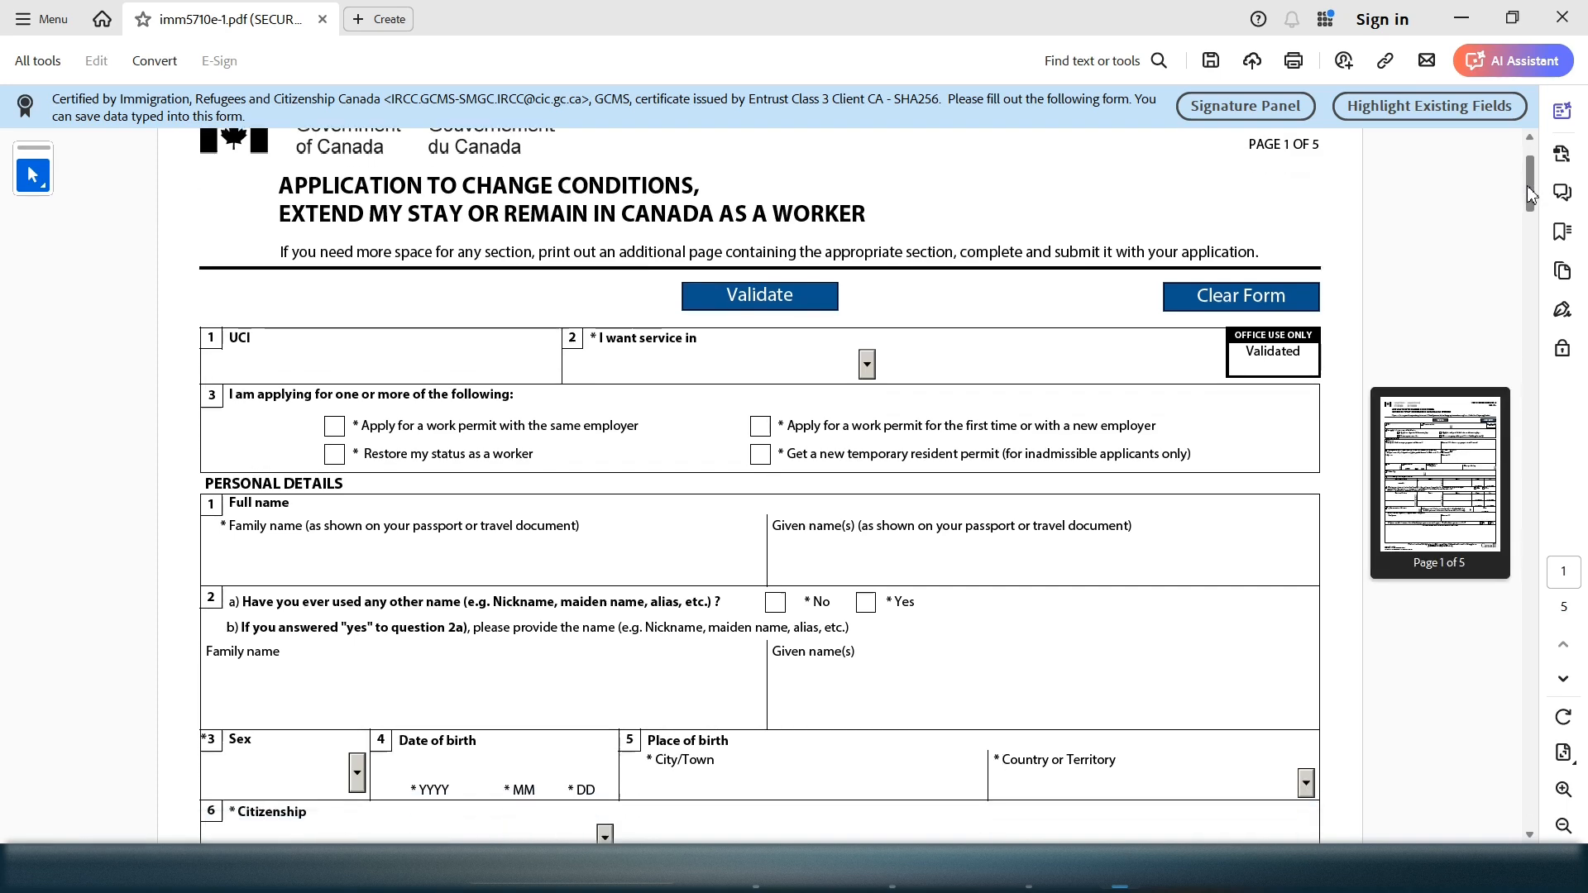
scroll(1527, 184, "up", 2)
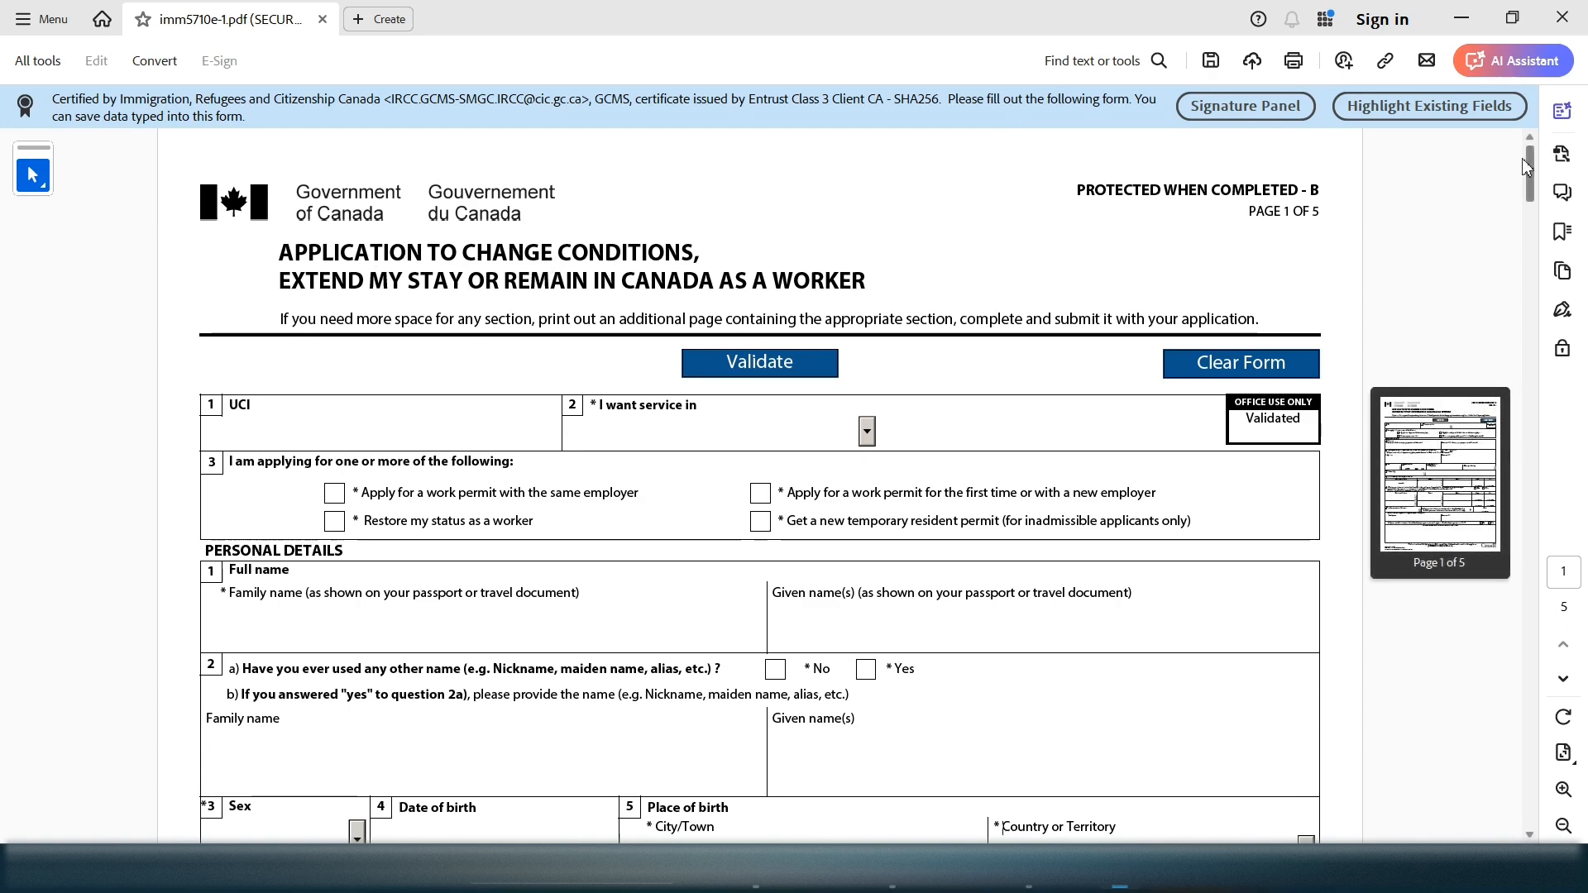
scroll(1526, 180, "down", 1)
scroll(1527, 179, "down", 1)
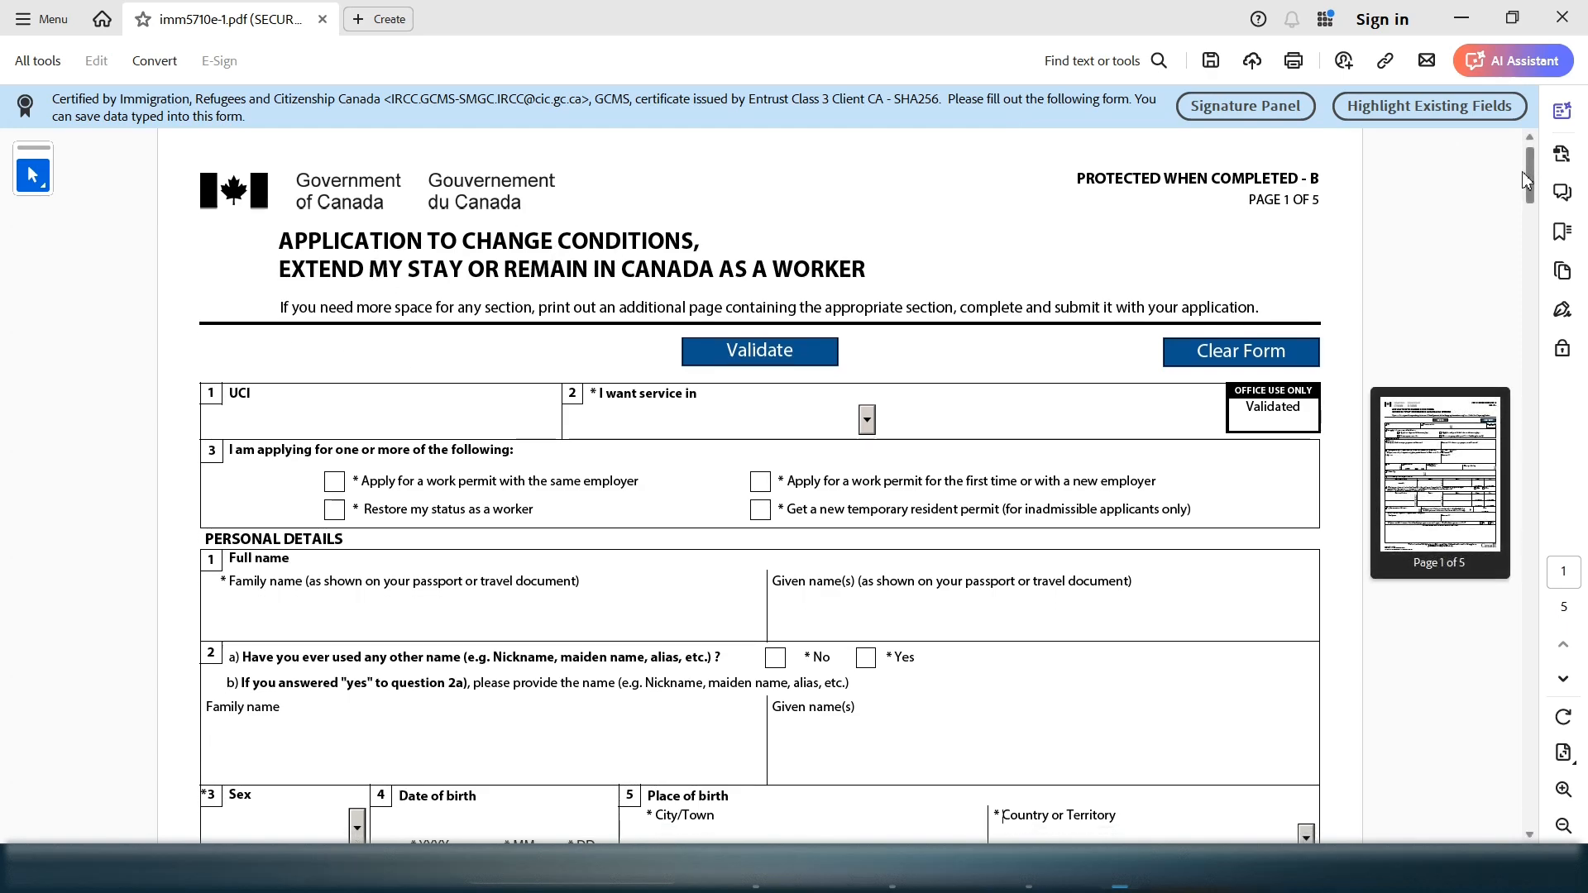
scroll(1531, 183, "down", 1)
scroll(1529, 181, "down", 2)
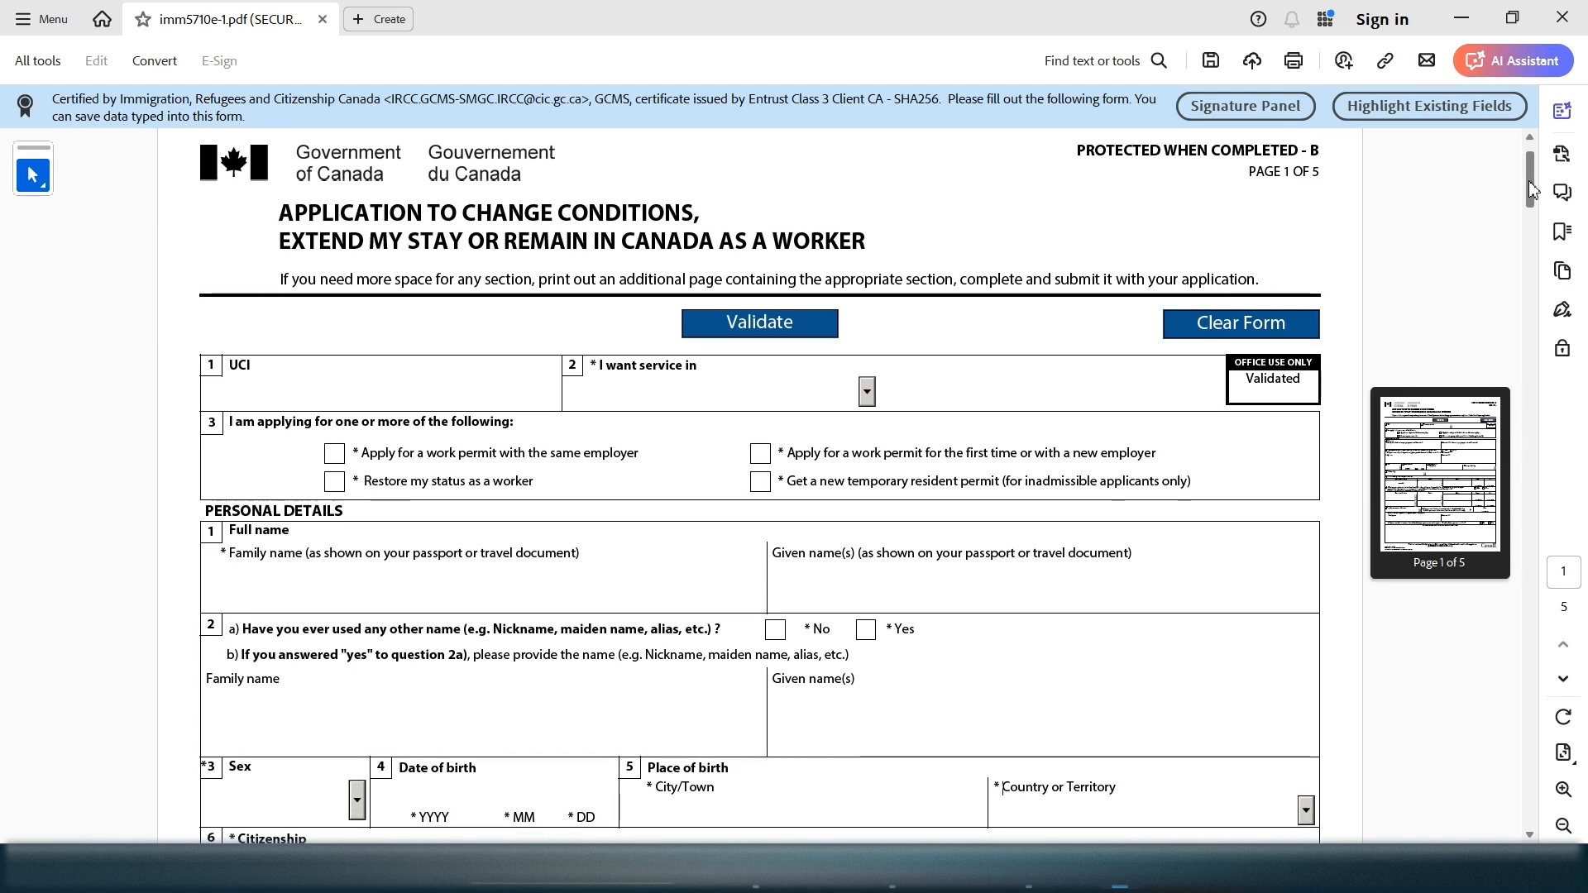
scroll(1527, 185, "down", 2)
scroll(1527, 182, "up", 3)
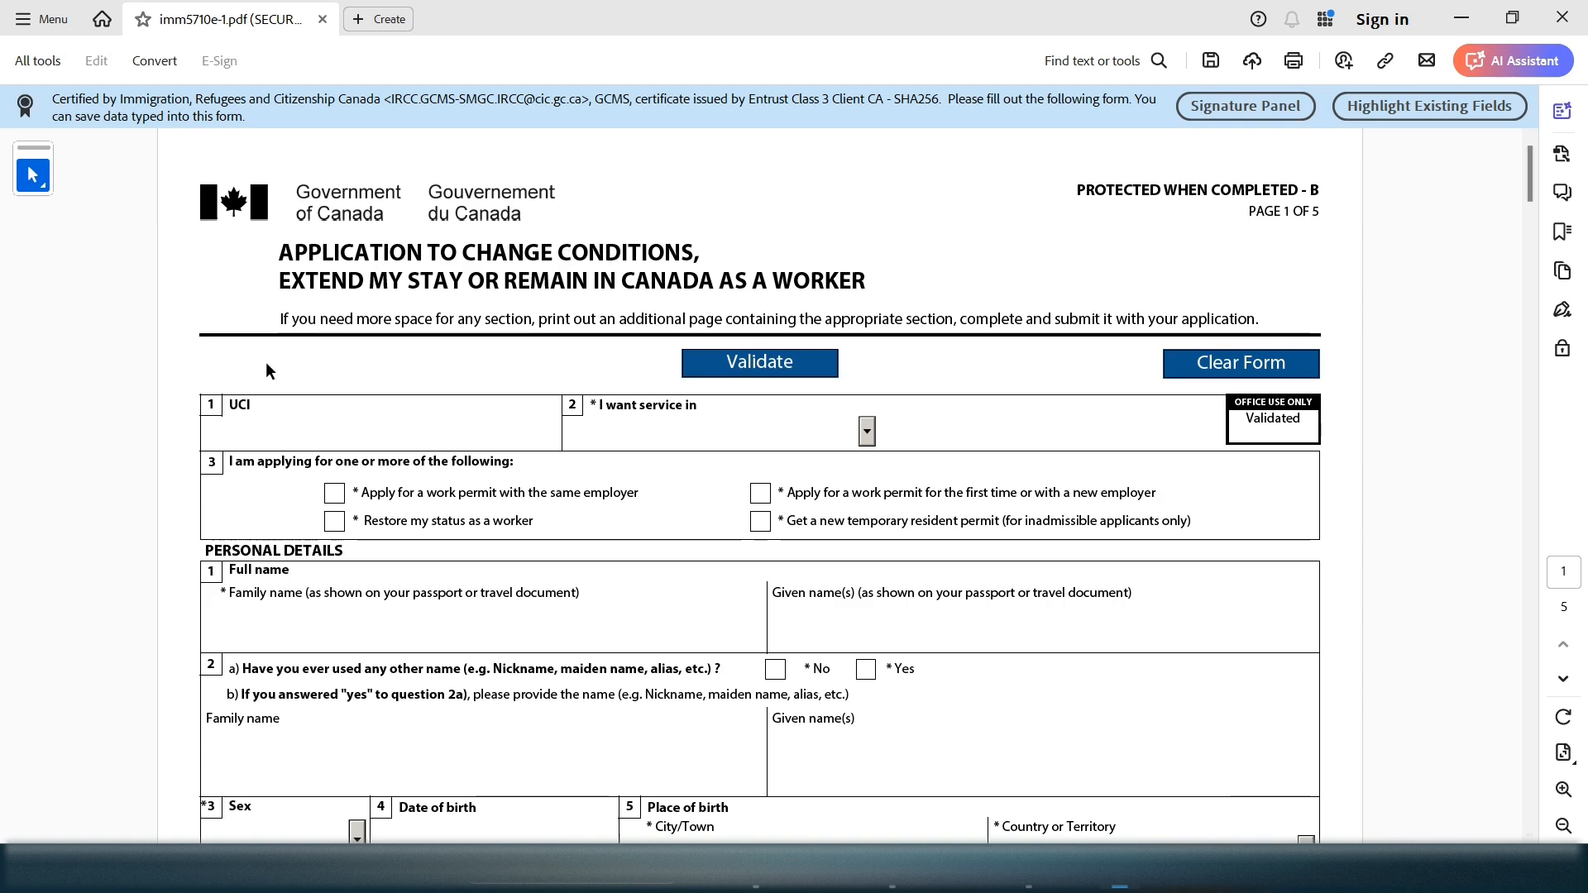
mouse_move(1526, 163)
scroll(1523, 165, "down", 1)
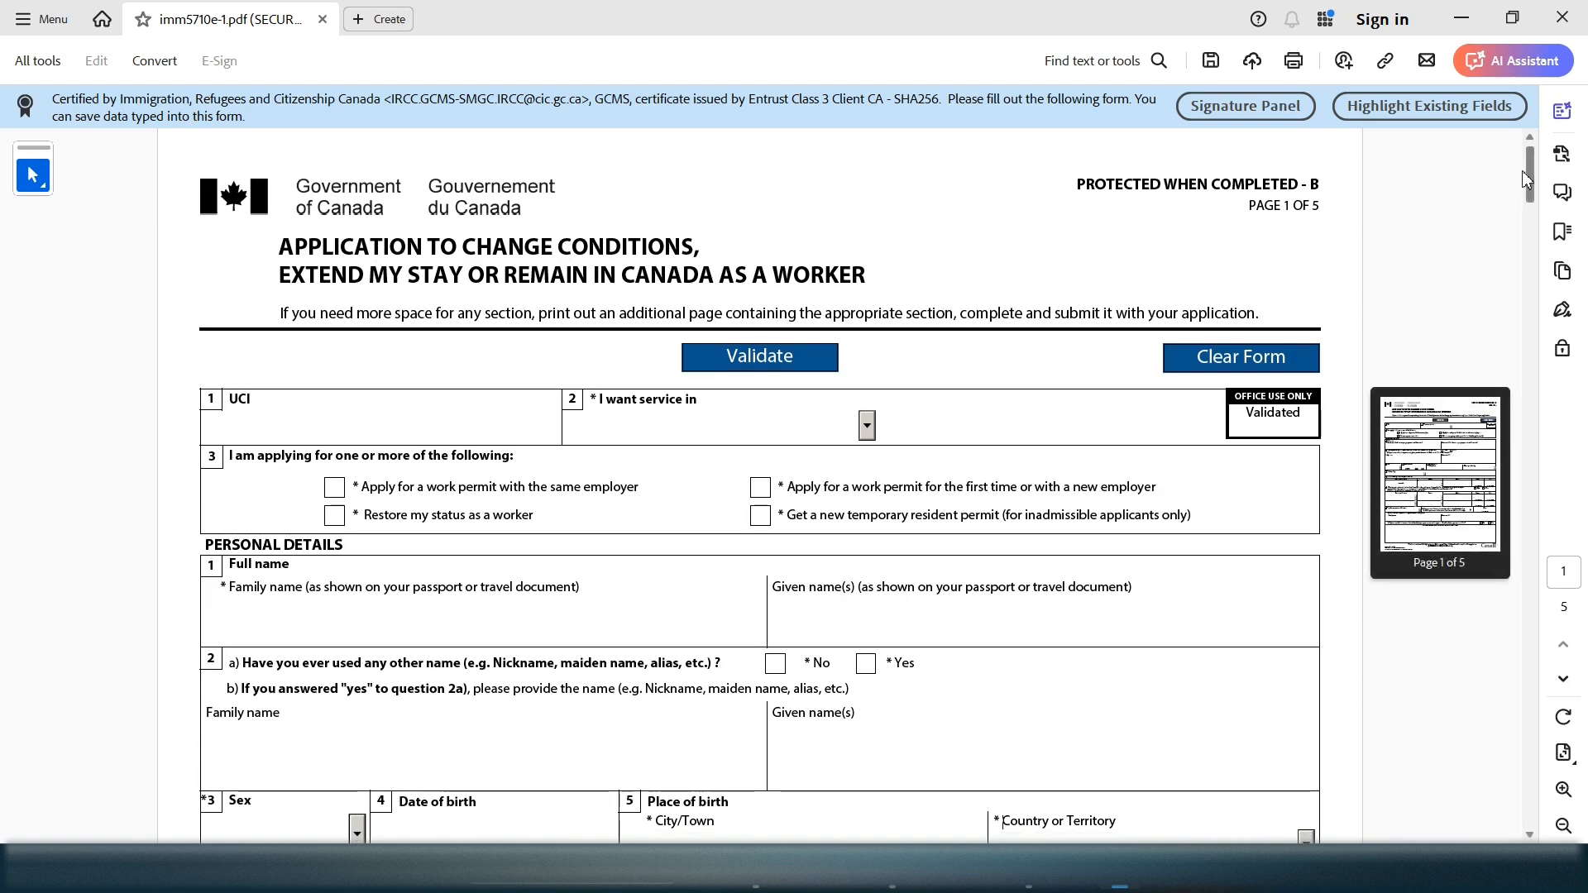
scroll(1521, 171, "down", 1)
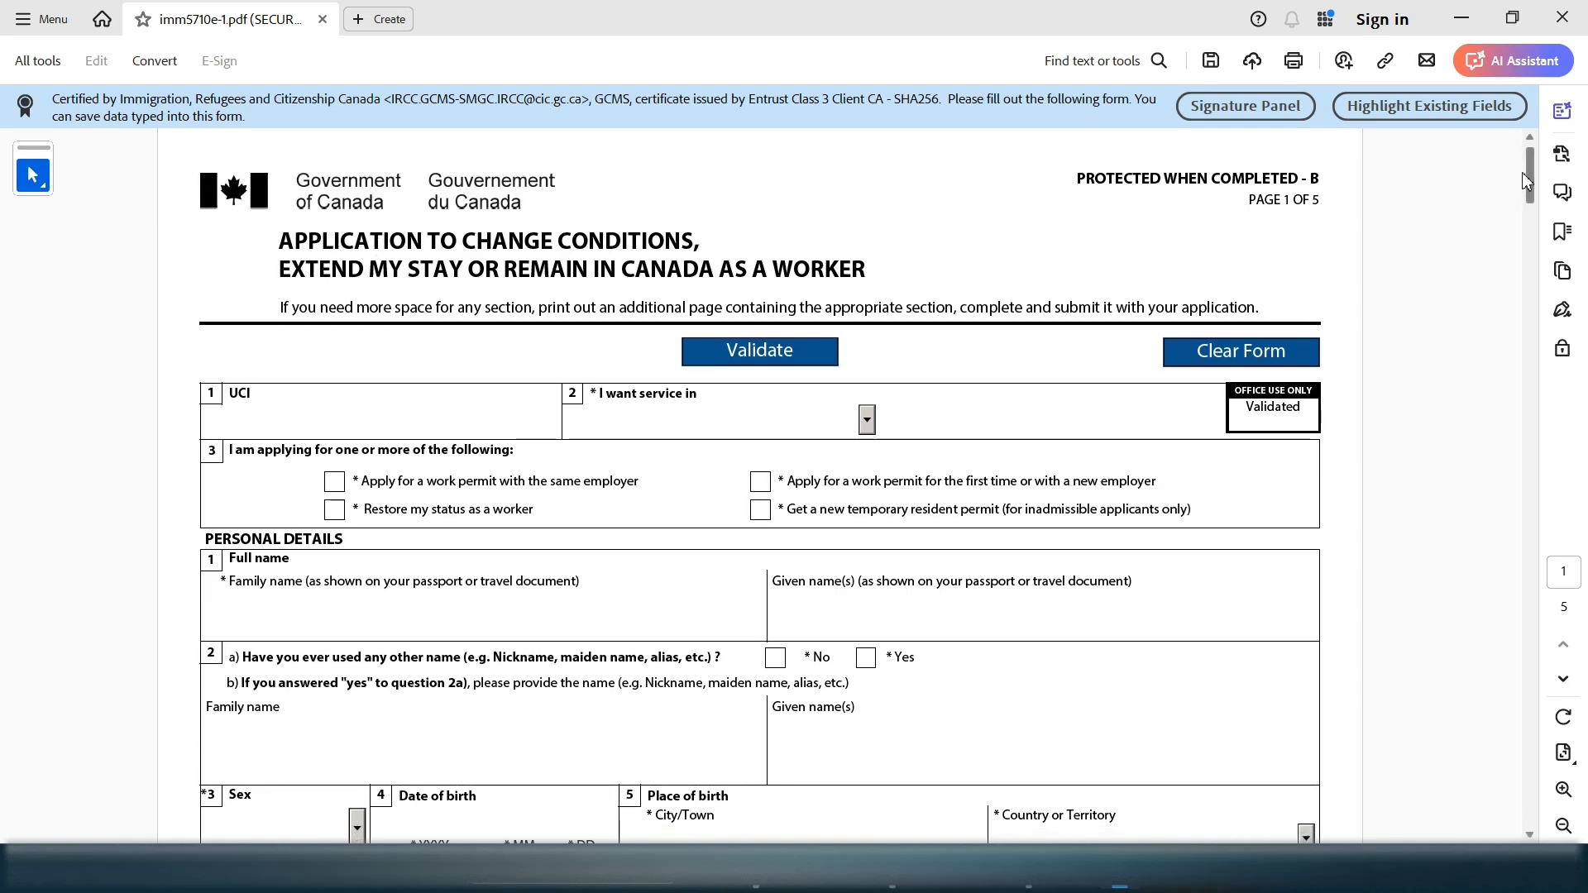
scroll(1531, 185, "down", 1)
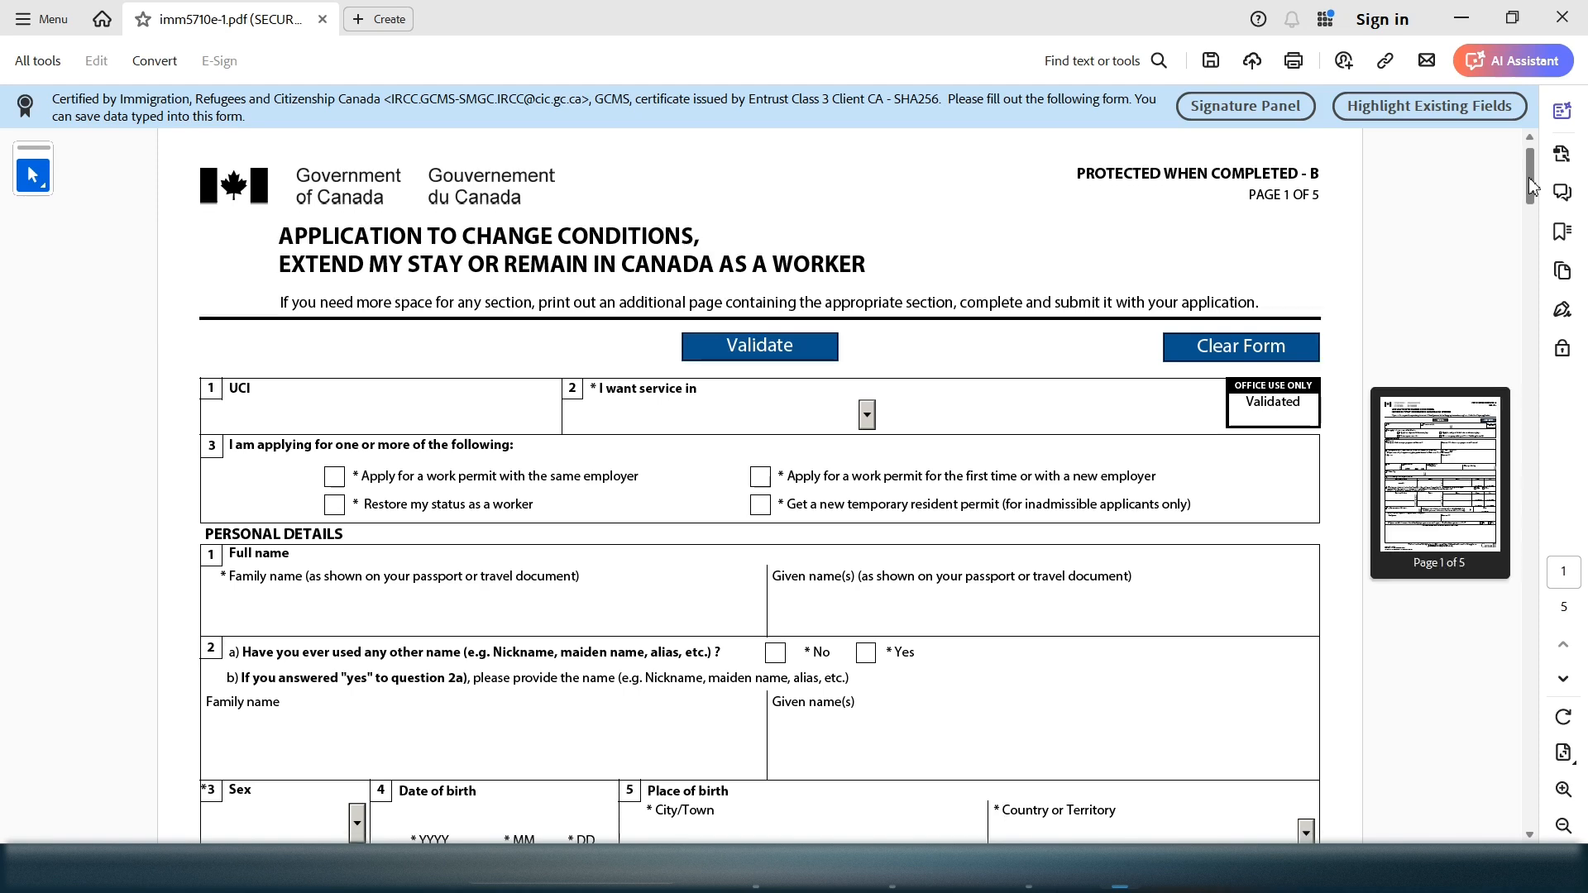
scroll(1530, 185, "down", 3)
scroll(1529, 187, "down", 2)
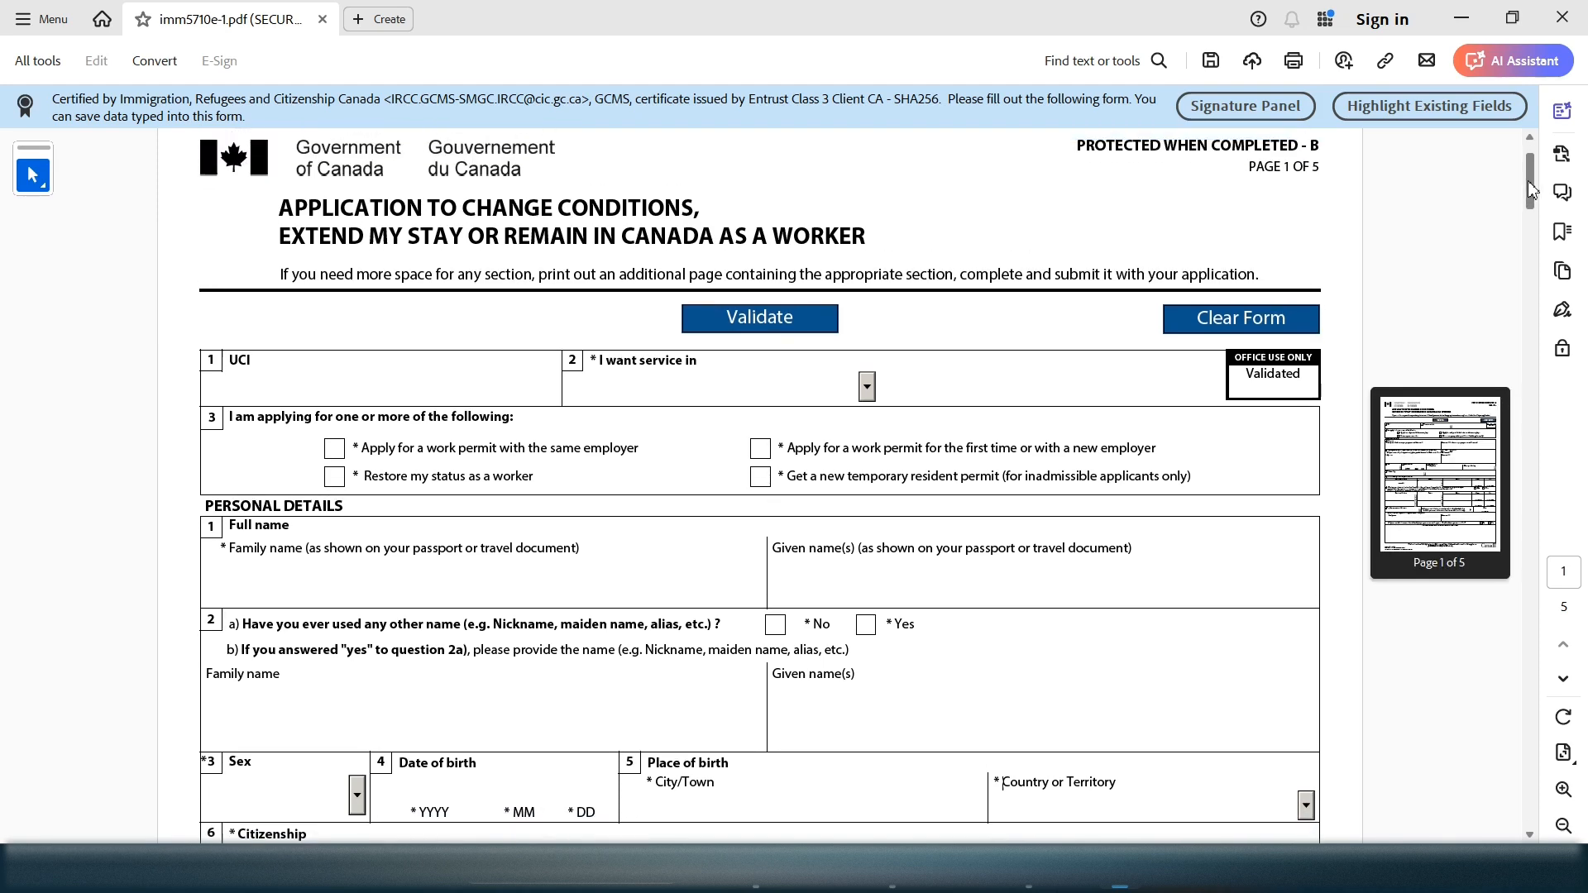
scroll(1531, 186, "up", 5)
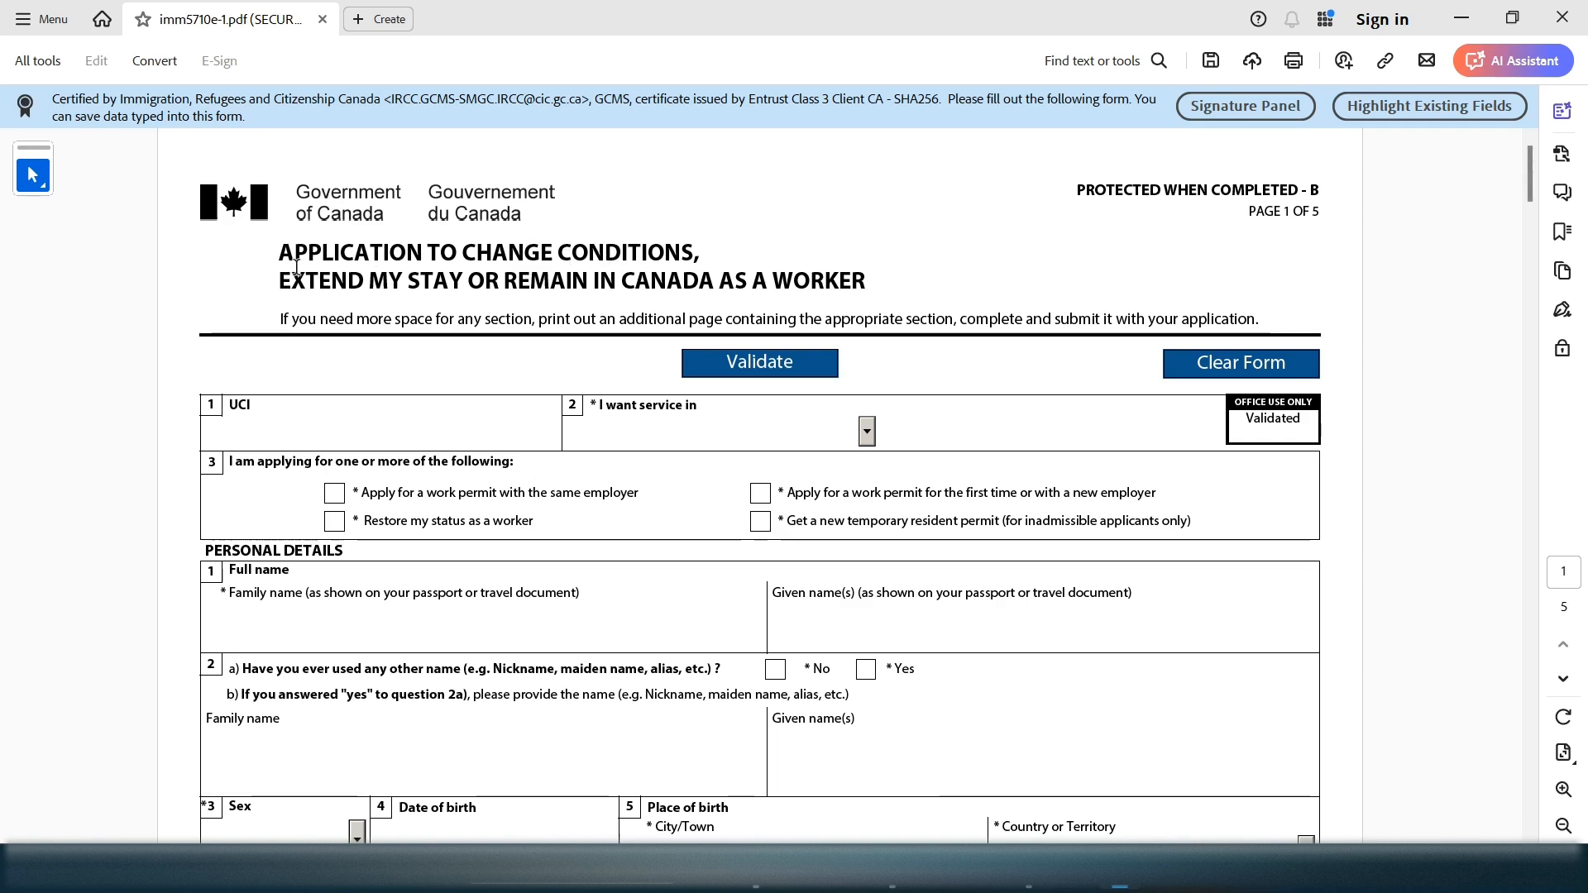
Highlight the form's title to read it
left_click_drag(296, 267, 836, 295)
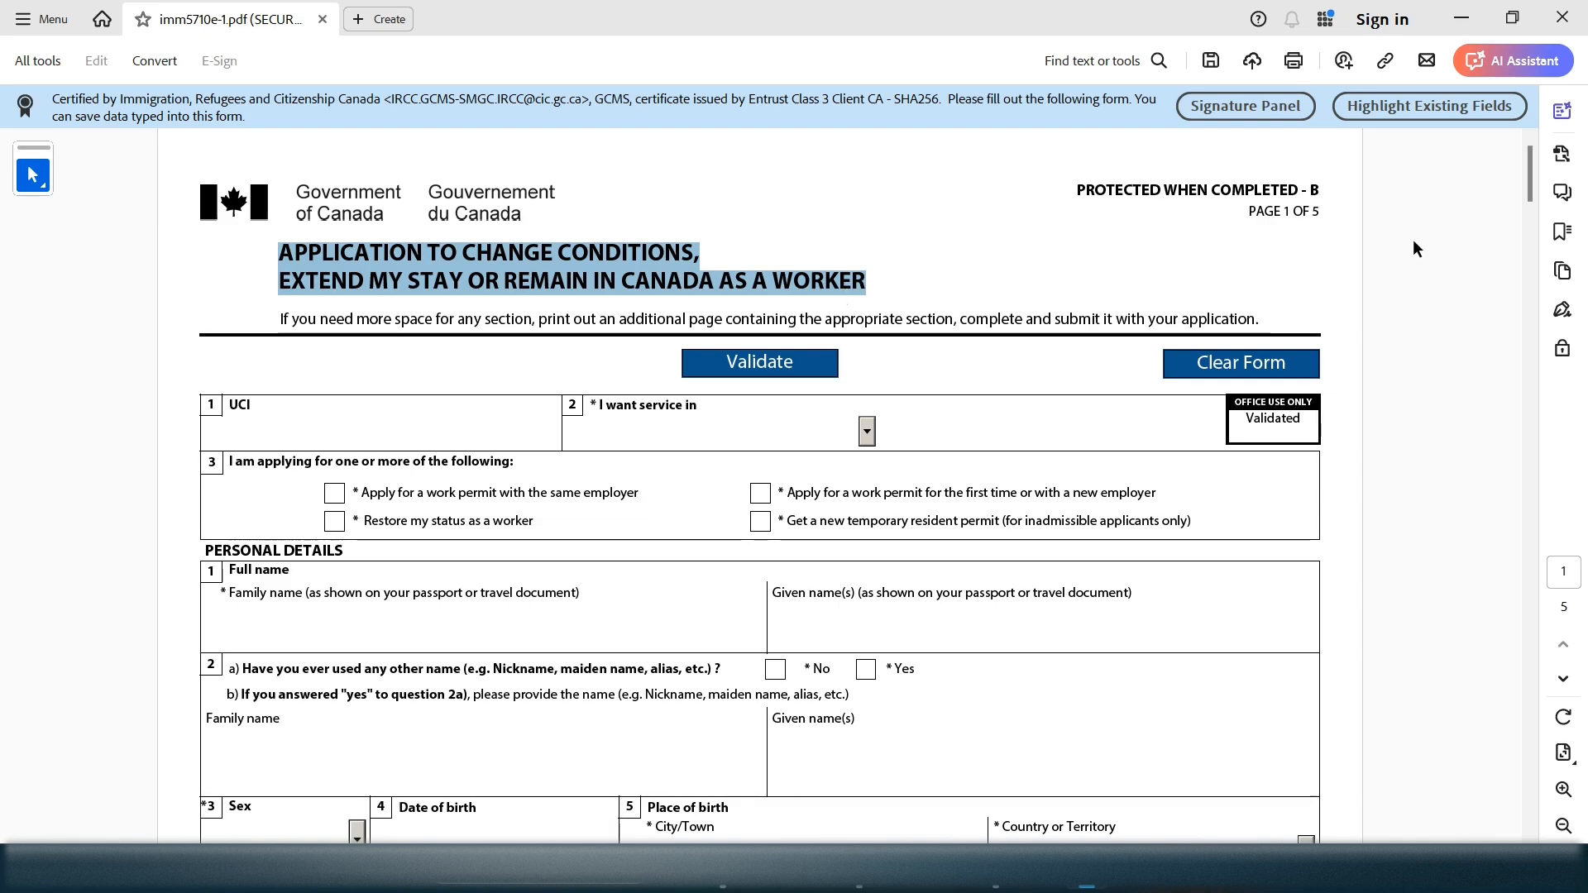
left_click(1208, 499)
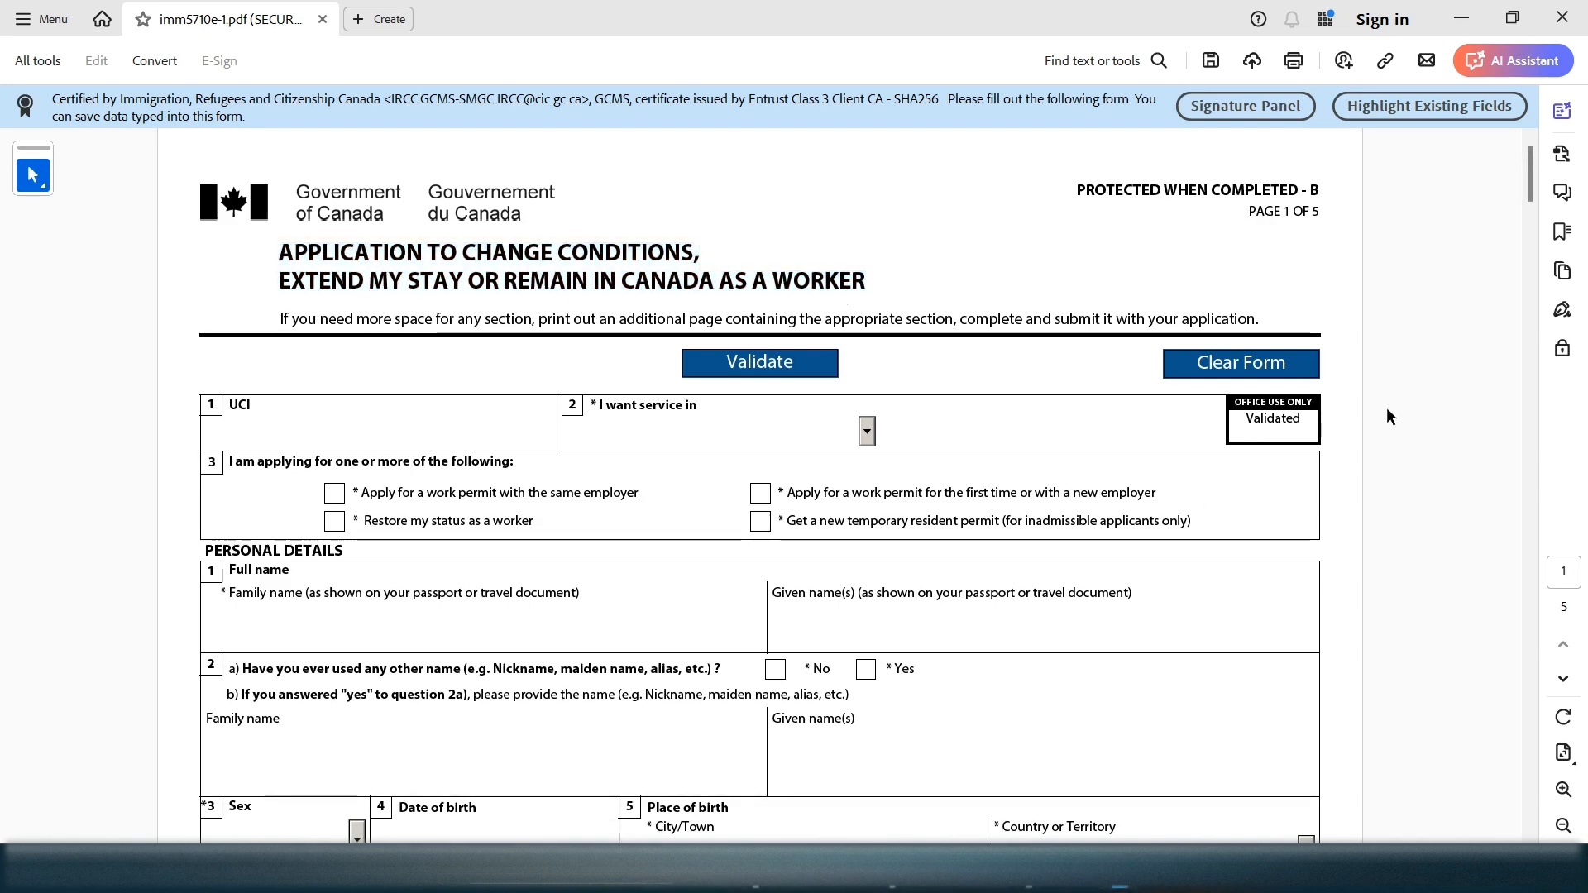
mouse_move(1531, 171)
left_mouse_down()
mouse_move(1500, 296)
mouse_move(1492, 673)
mouse_move(1524, 142)
mouse_move(1532, 192)
mouse_move(1534, 169)
left_mouse_up()
left_click_drag(283, 255, 842, 296)
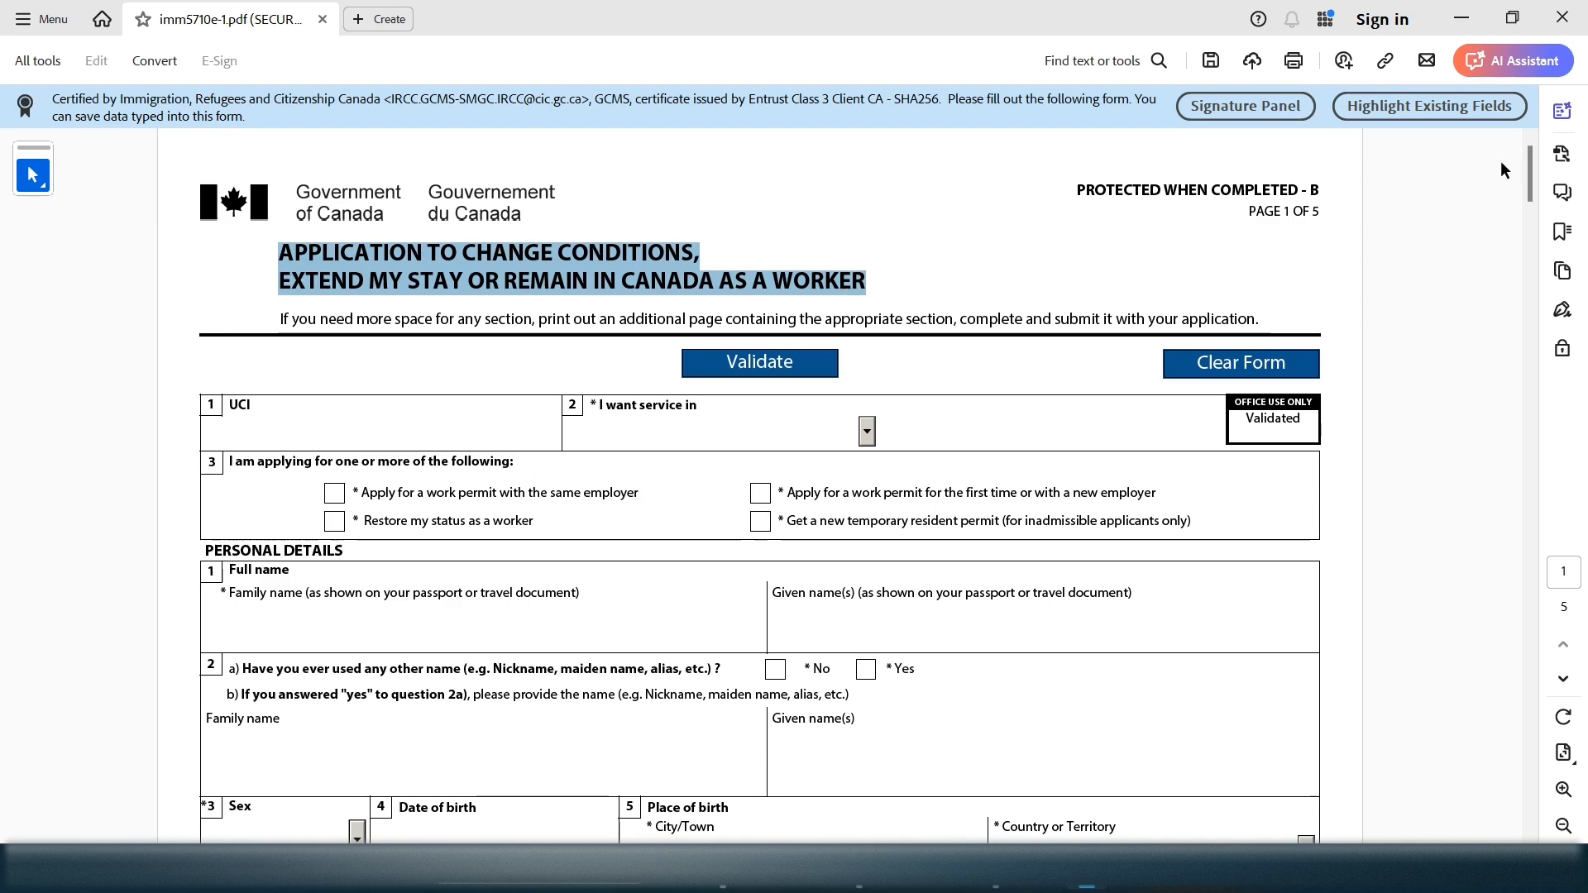
left_click_drag(1530, 165, 1531, 185)
Enter the applicant's UCI number and request service in English
left_click(389, 298)
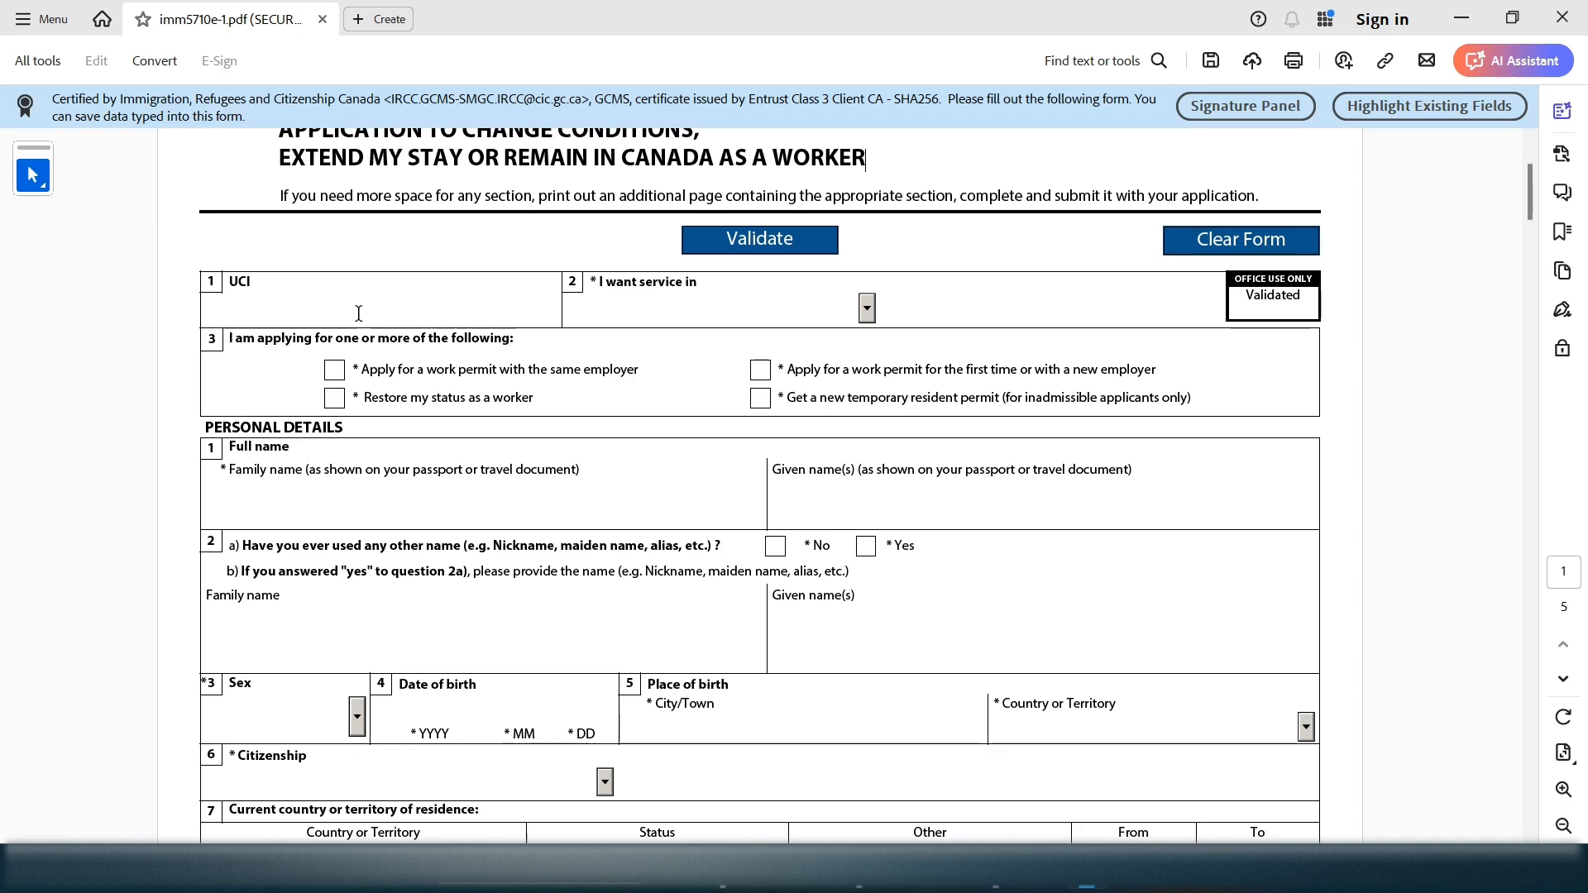
key("Tab")
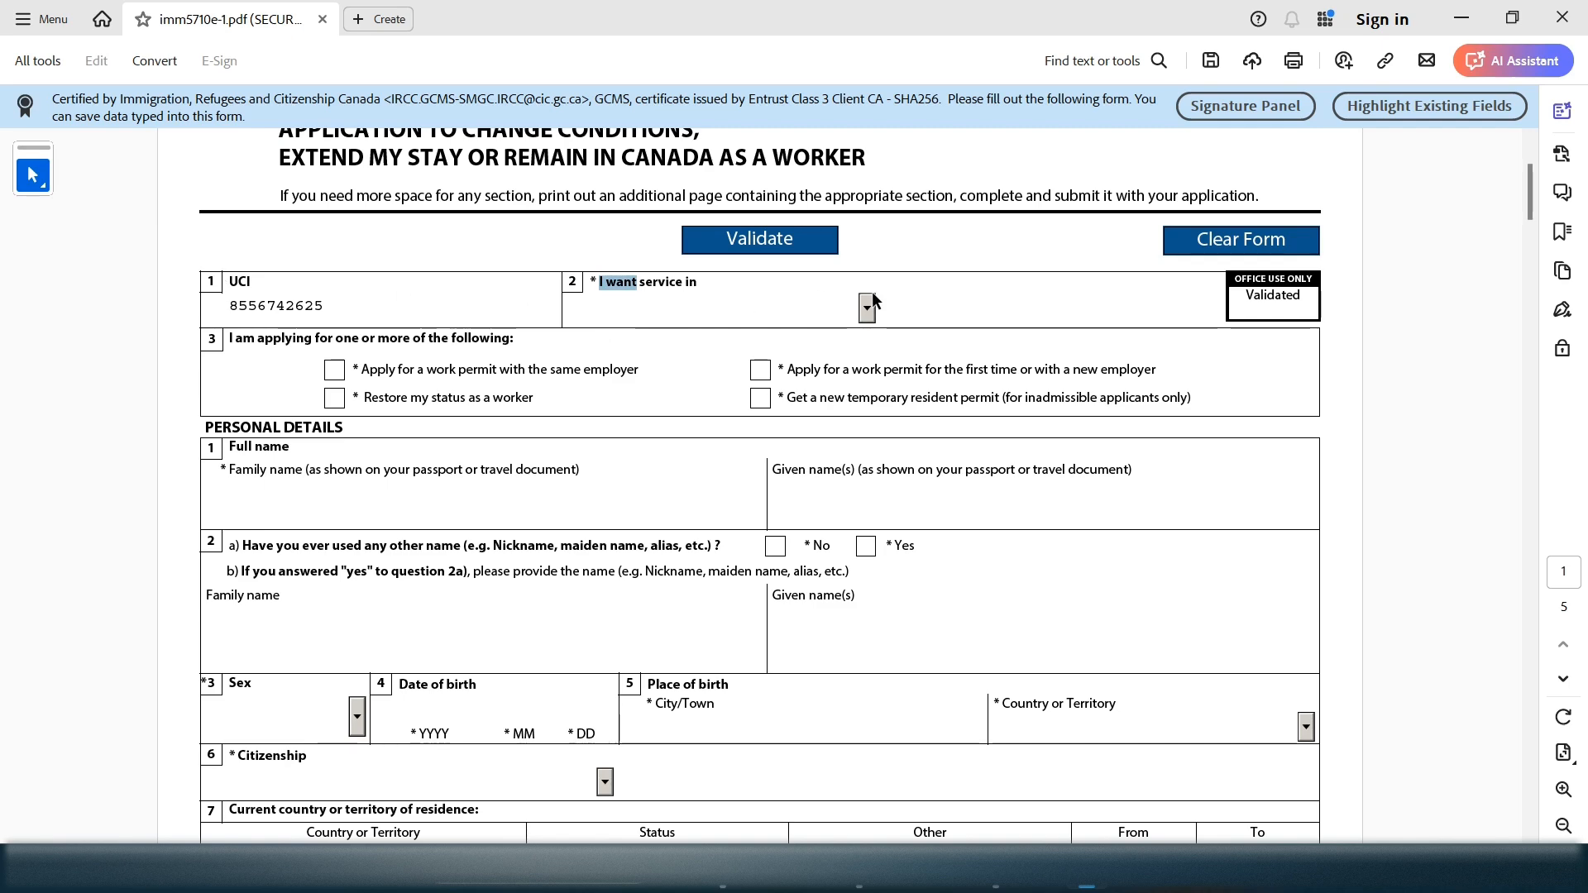
left_click(867, 307)
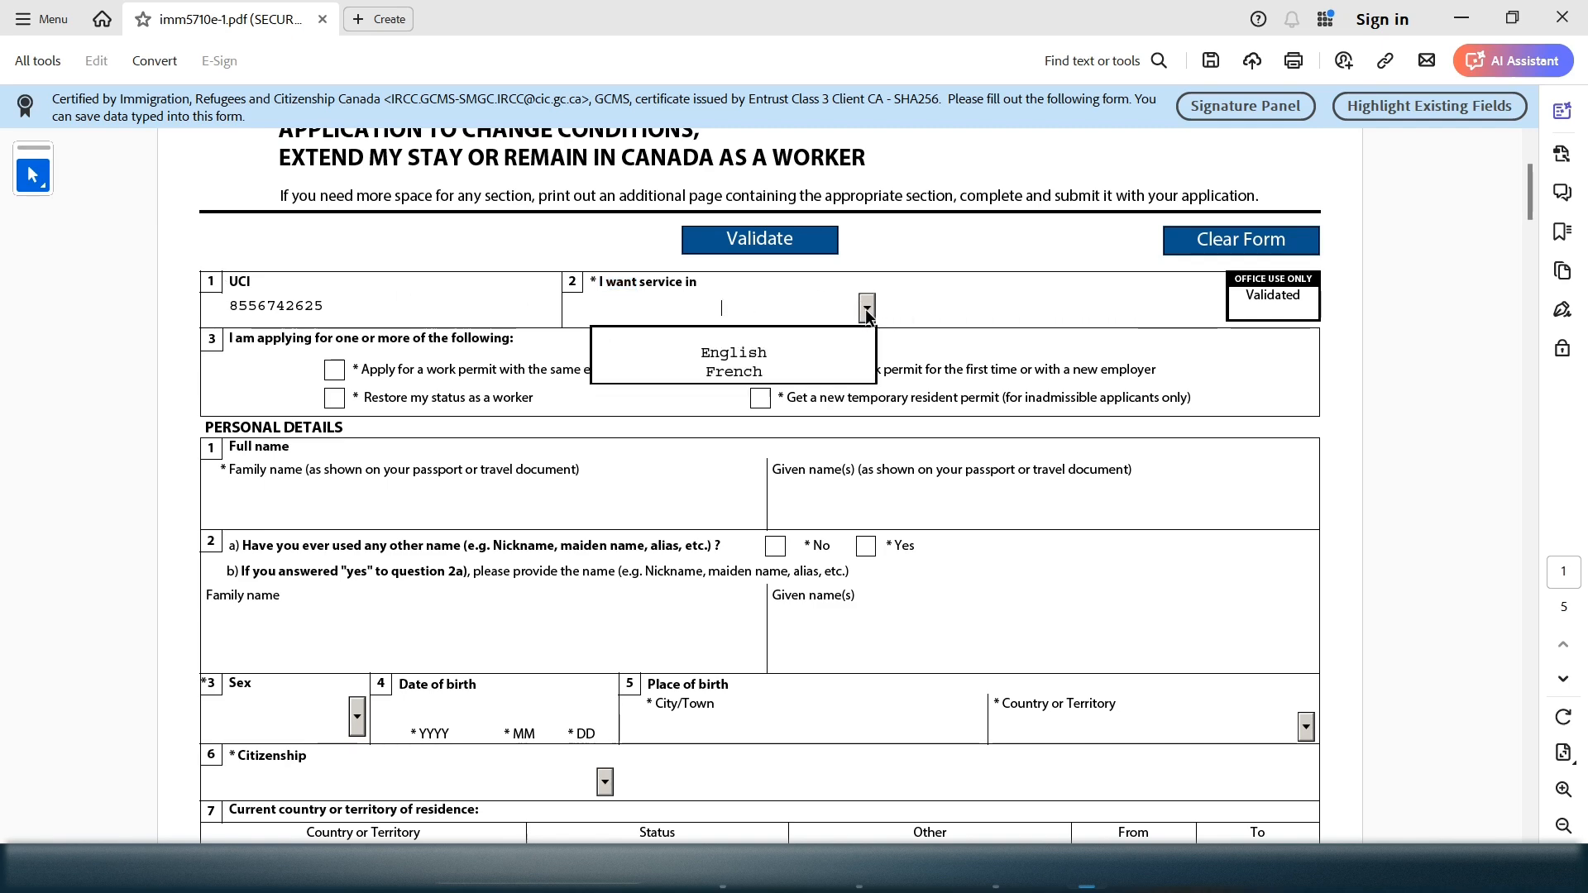
left_click(790, 339)
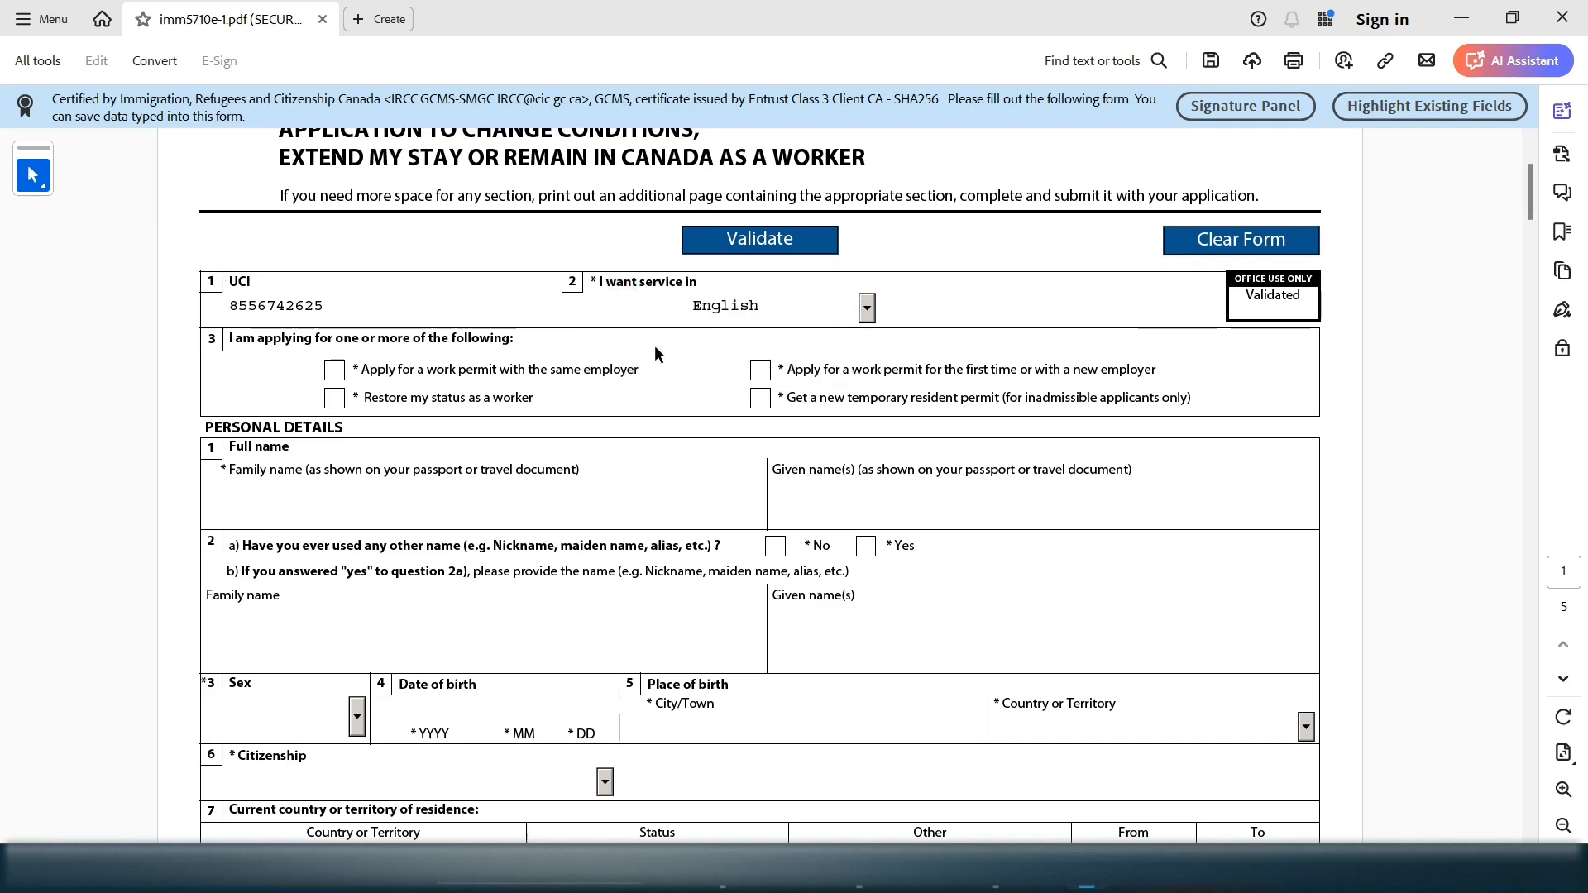
Tick 'Apply for a work permit for the first time or with a new employer'
left_click_drag(257, 339, 486, 348)
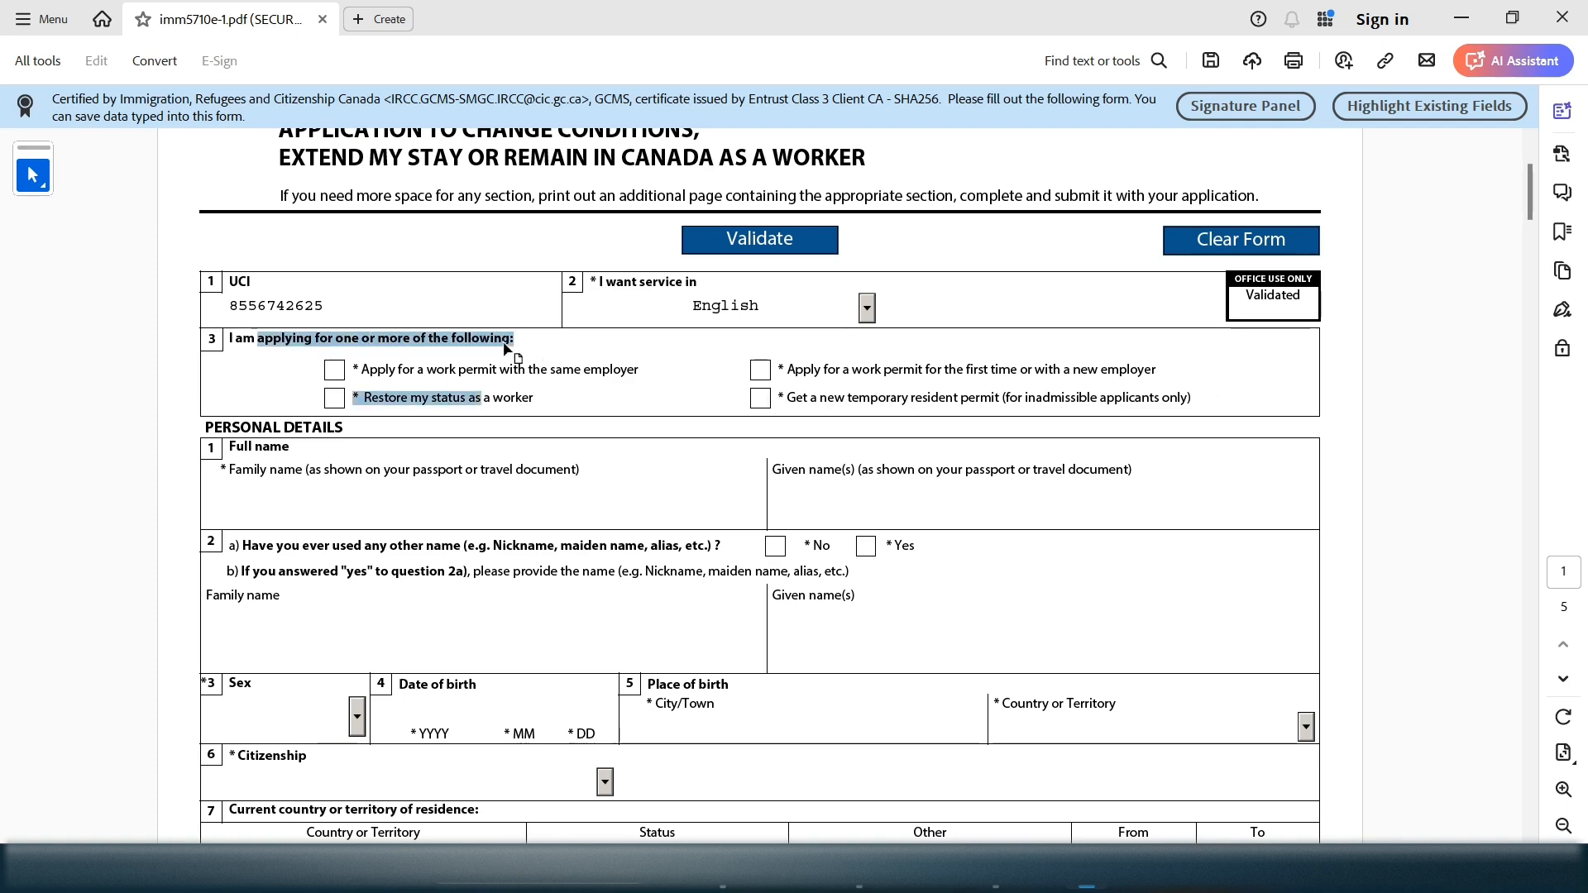
left_click(760, 371)
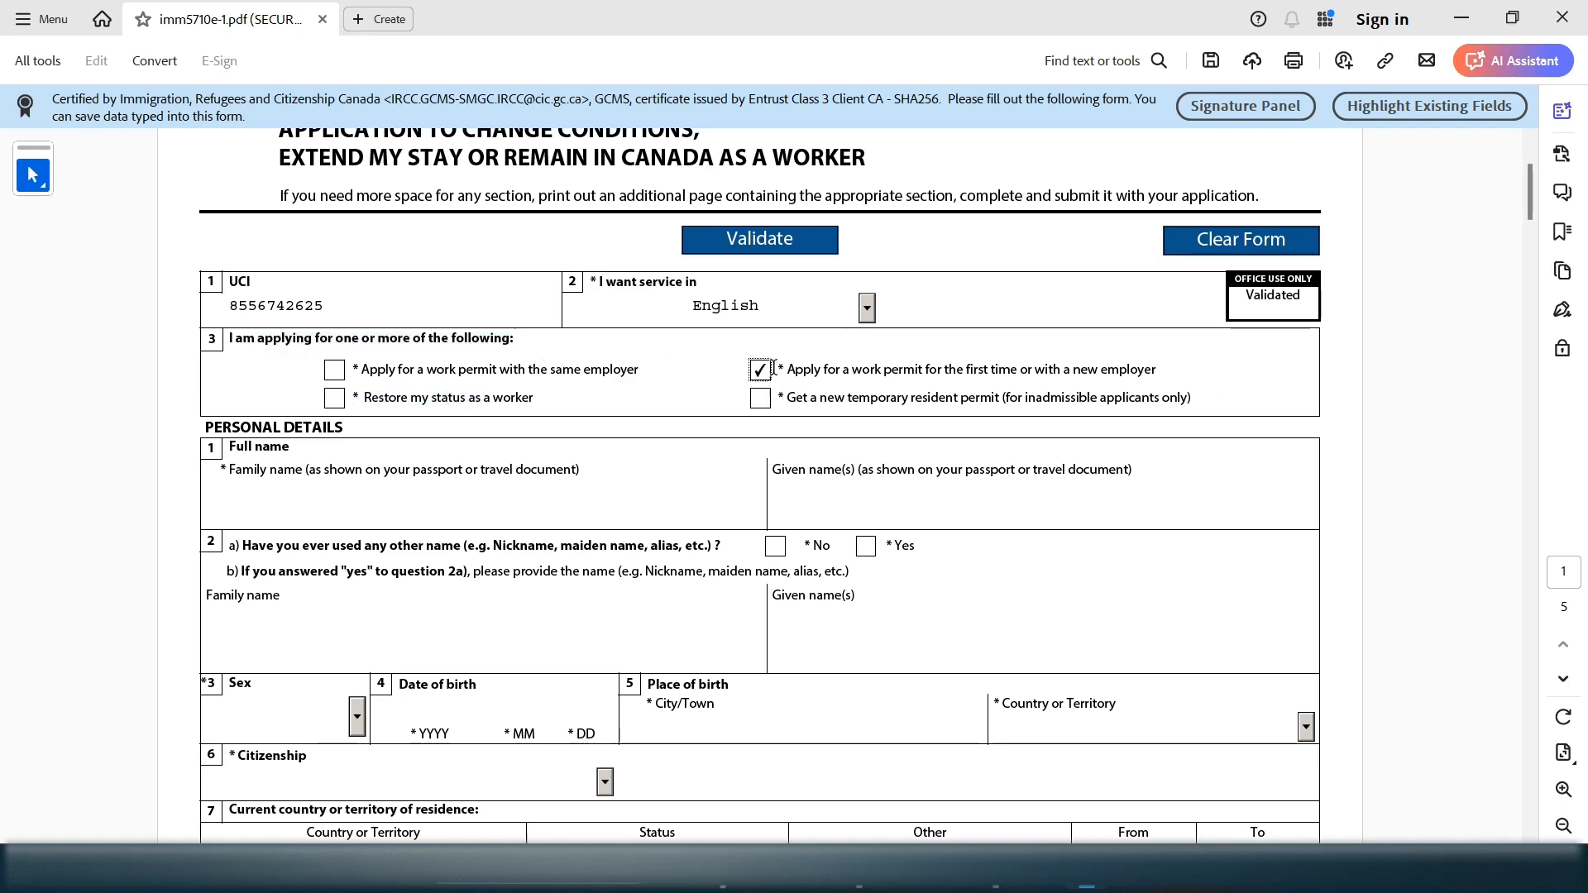
left_click_drag(787, 369, 1154, 369)
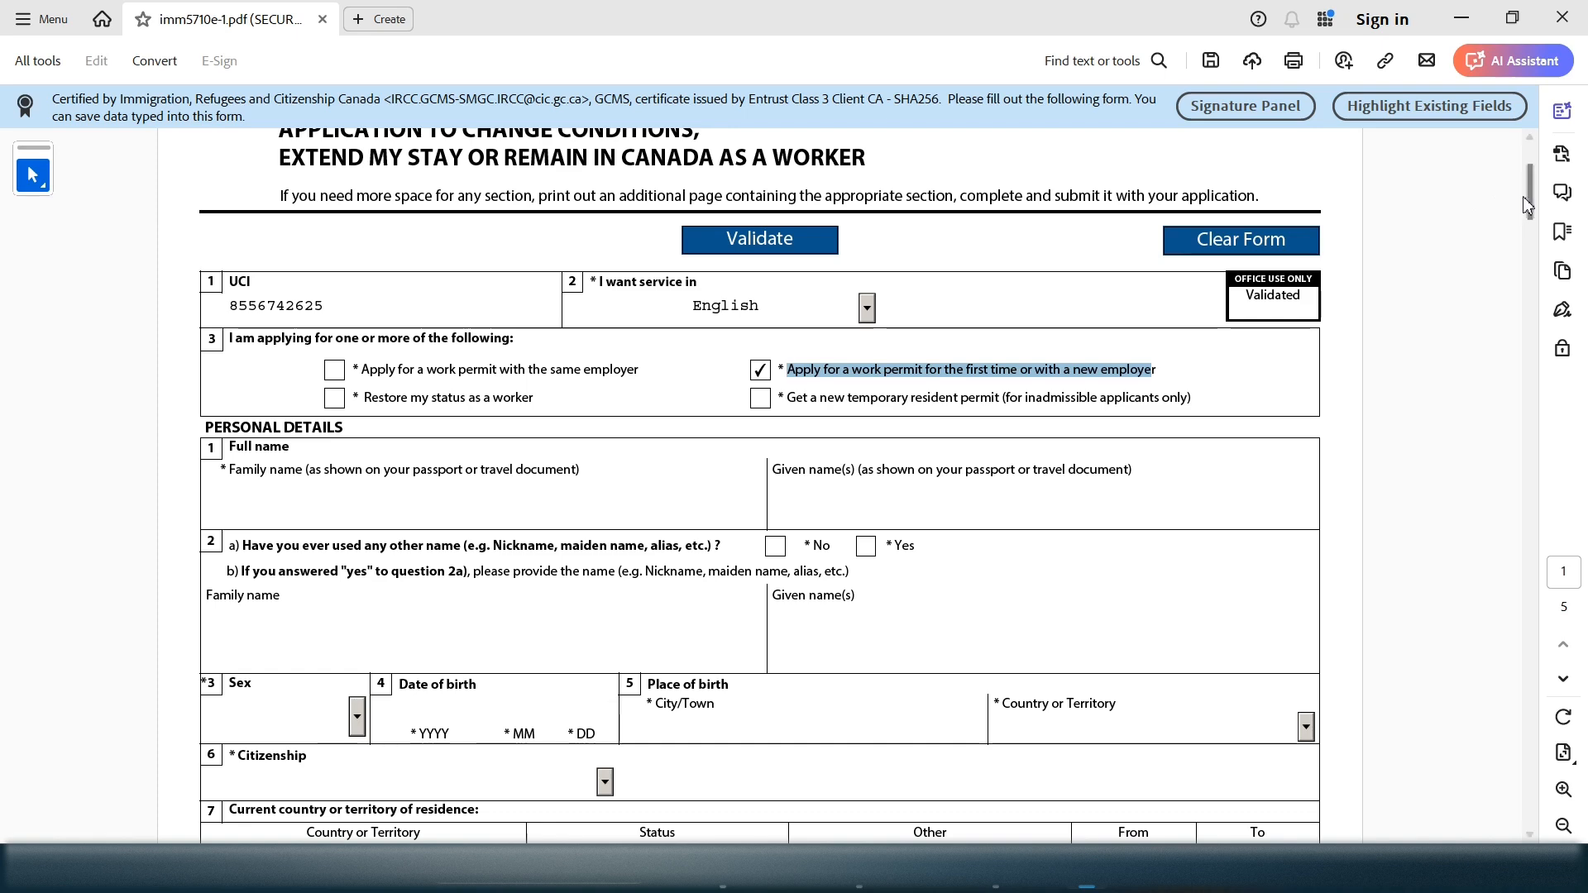
left_click_drag(1528, 196, 1524, 239)
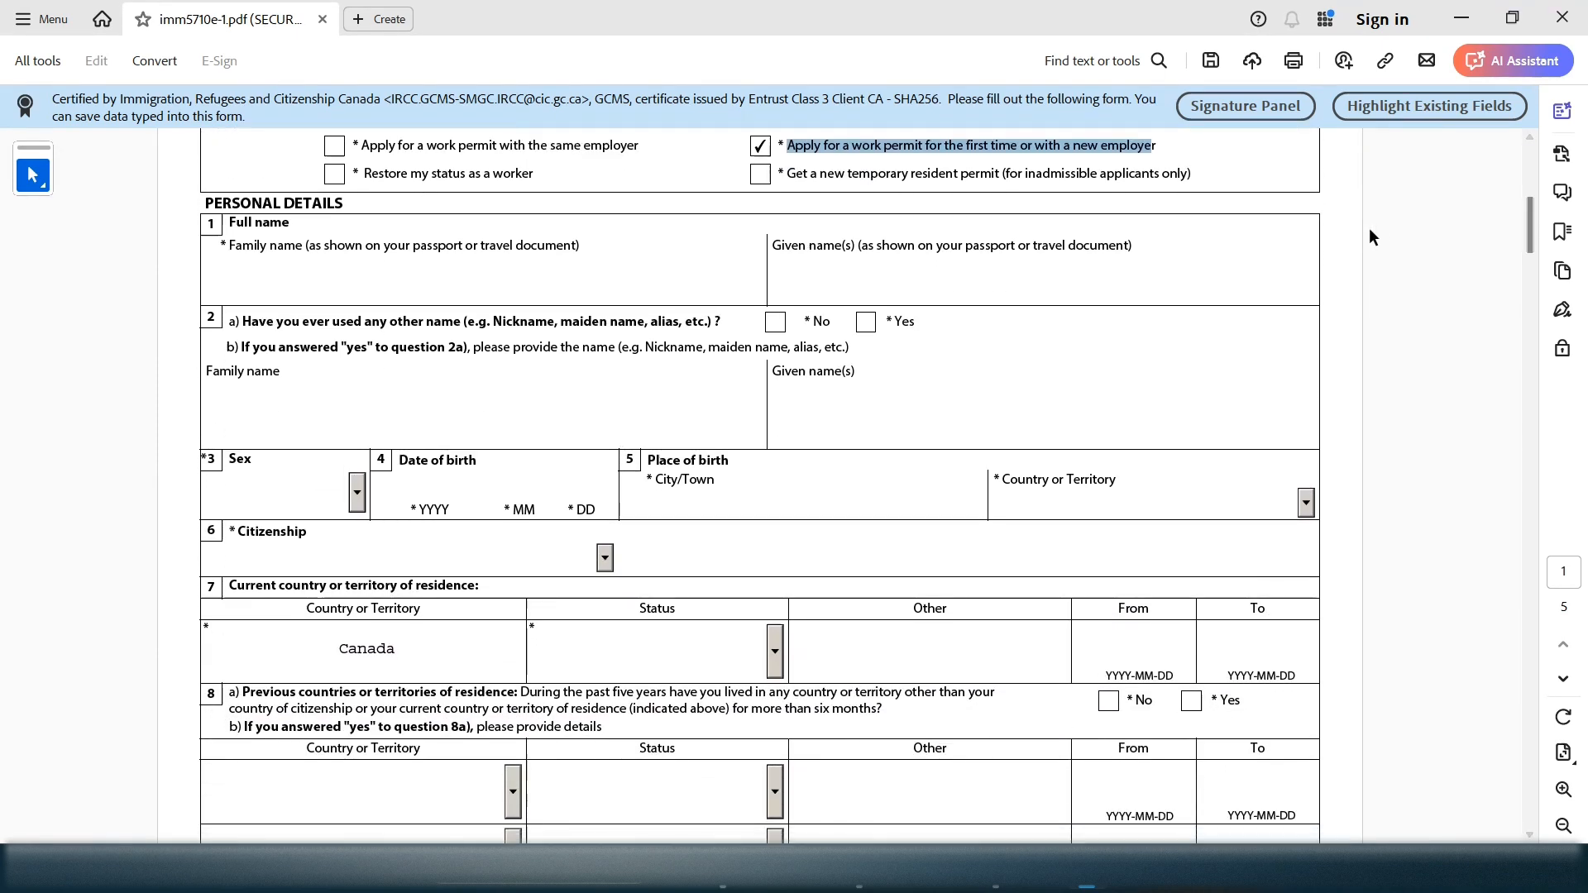
Enter the applicant's family and given names in the Full name fields
left_click_drag(238, 217, 344, 190)
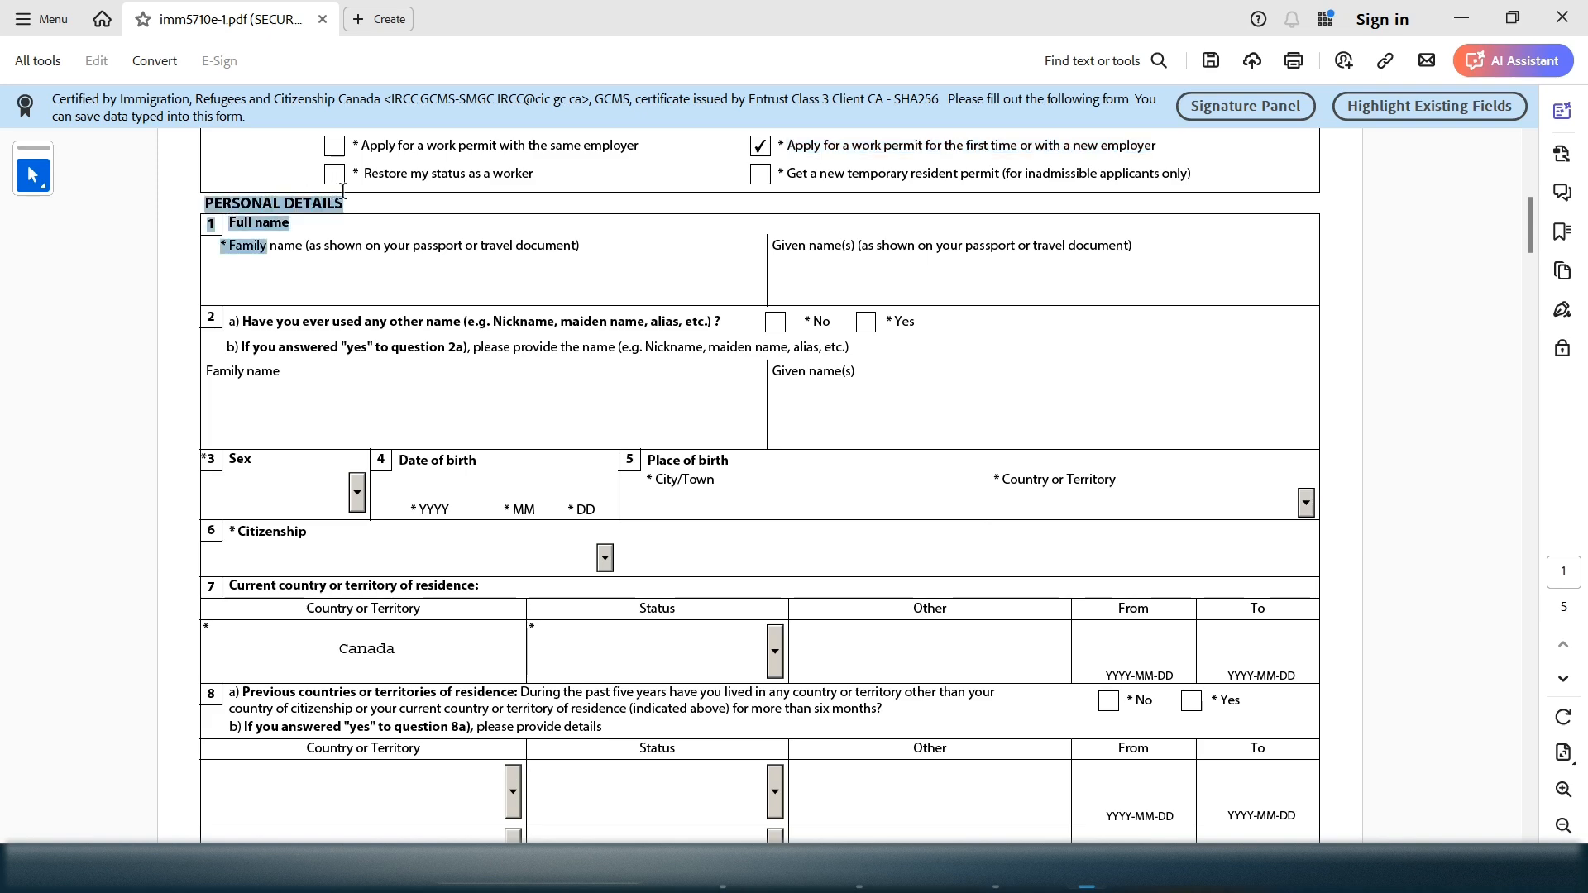
left_click(320, 273)
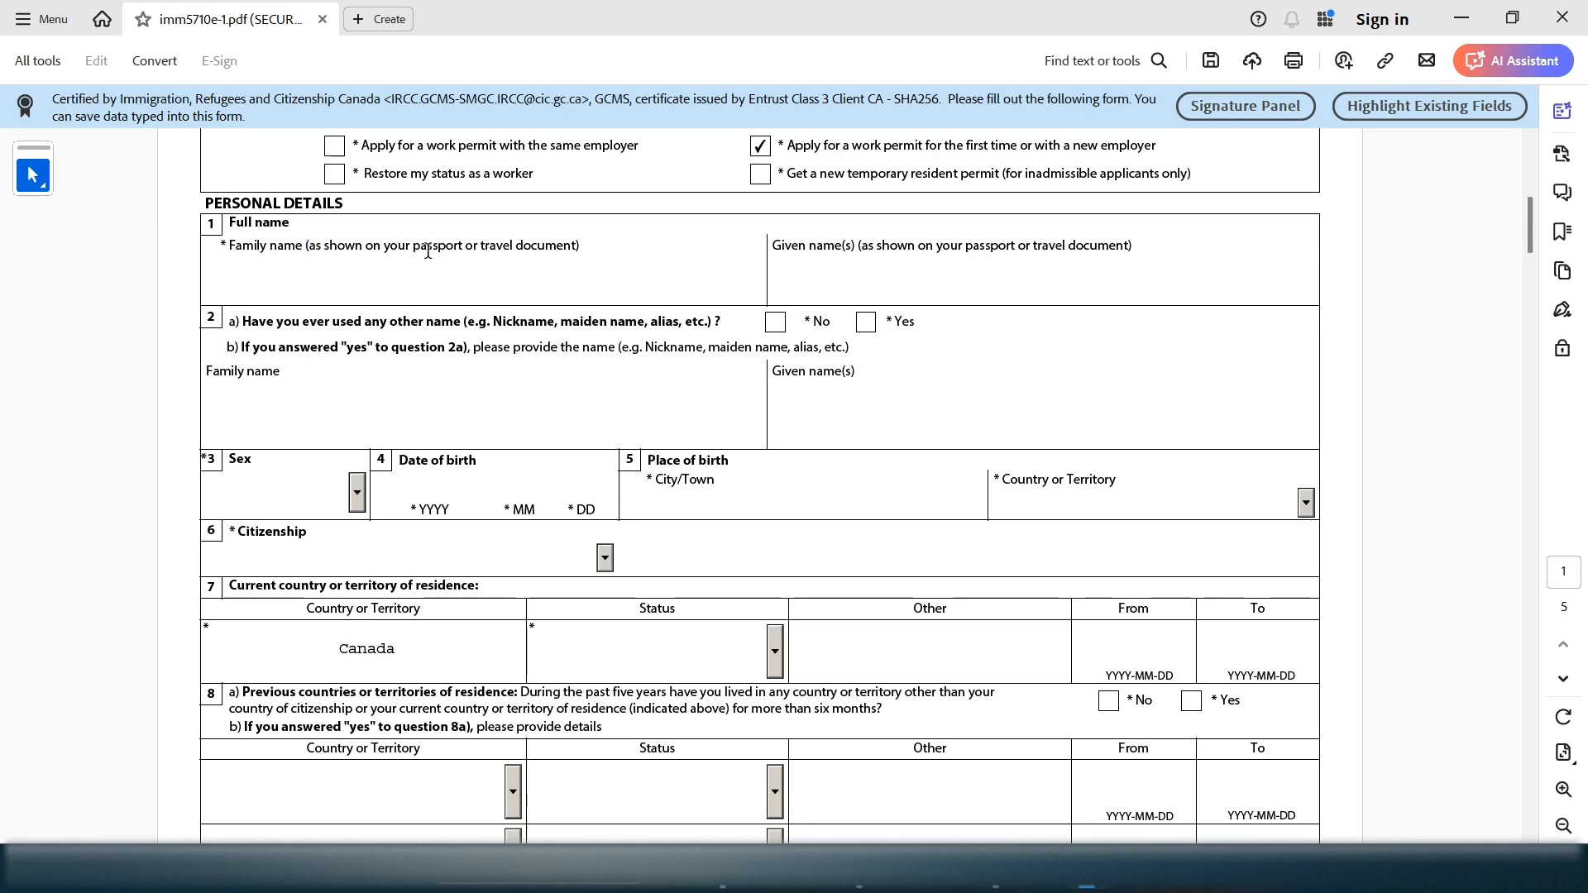
left_click_drag(463, 247, 332, 252)
left_click(321, 288)
Answer No to question 2a about other names used
double_click(583, 323)
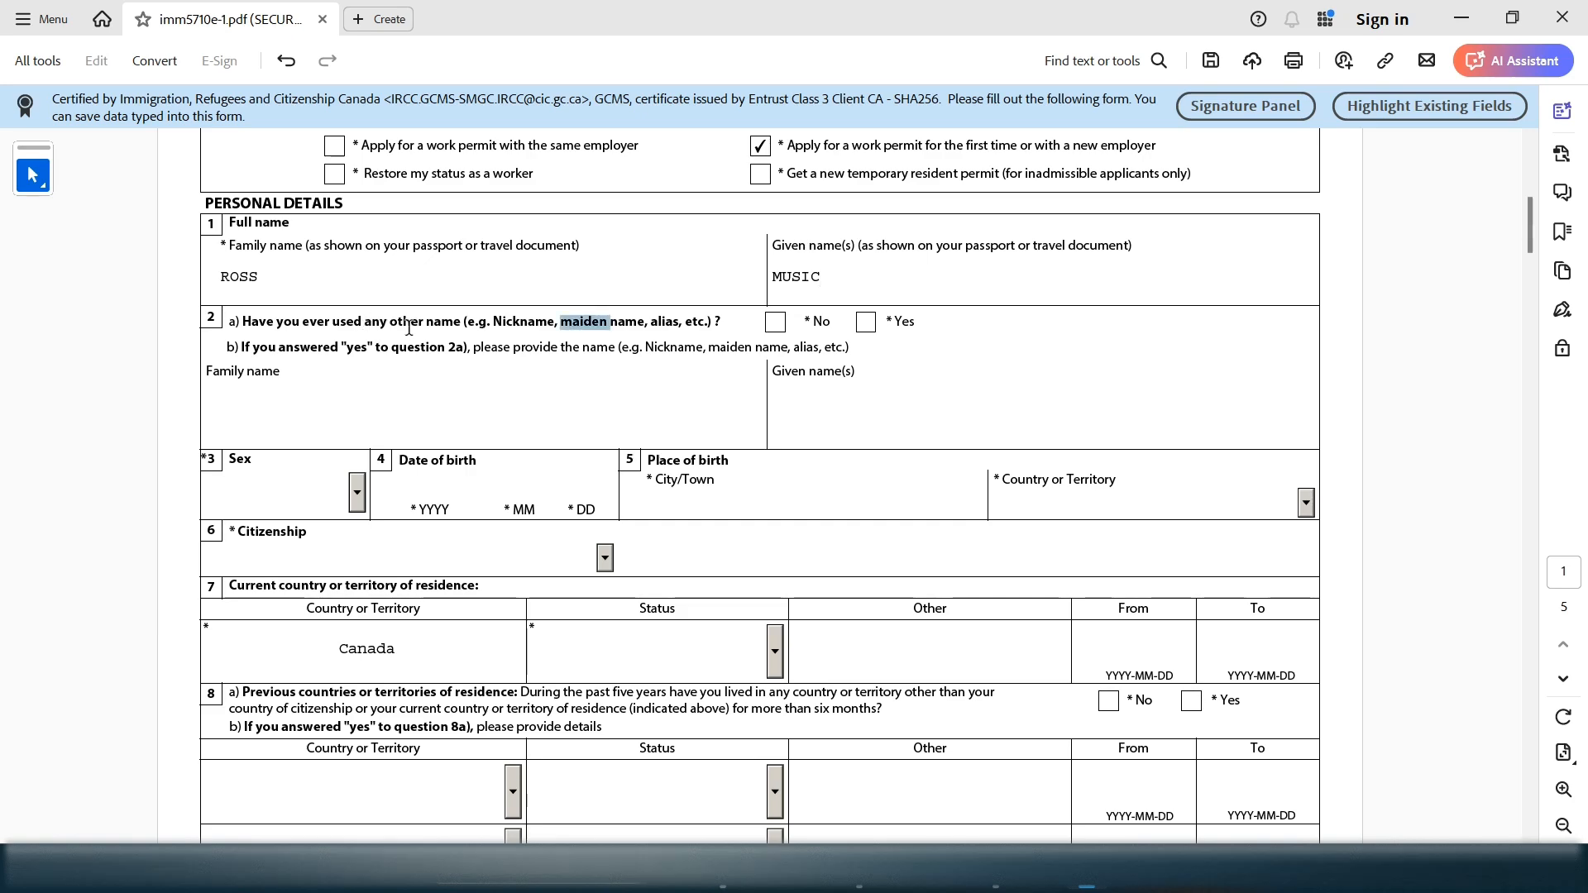
left_click_drag(409, 328, 443, 320)
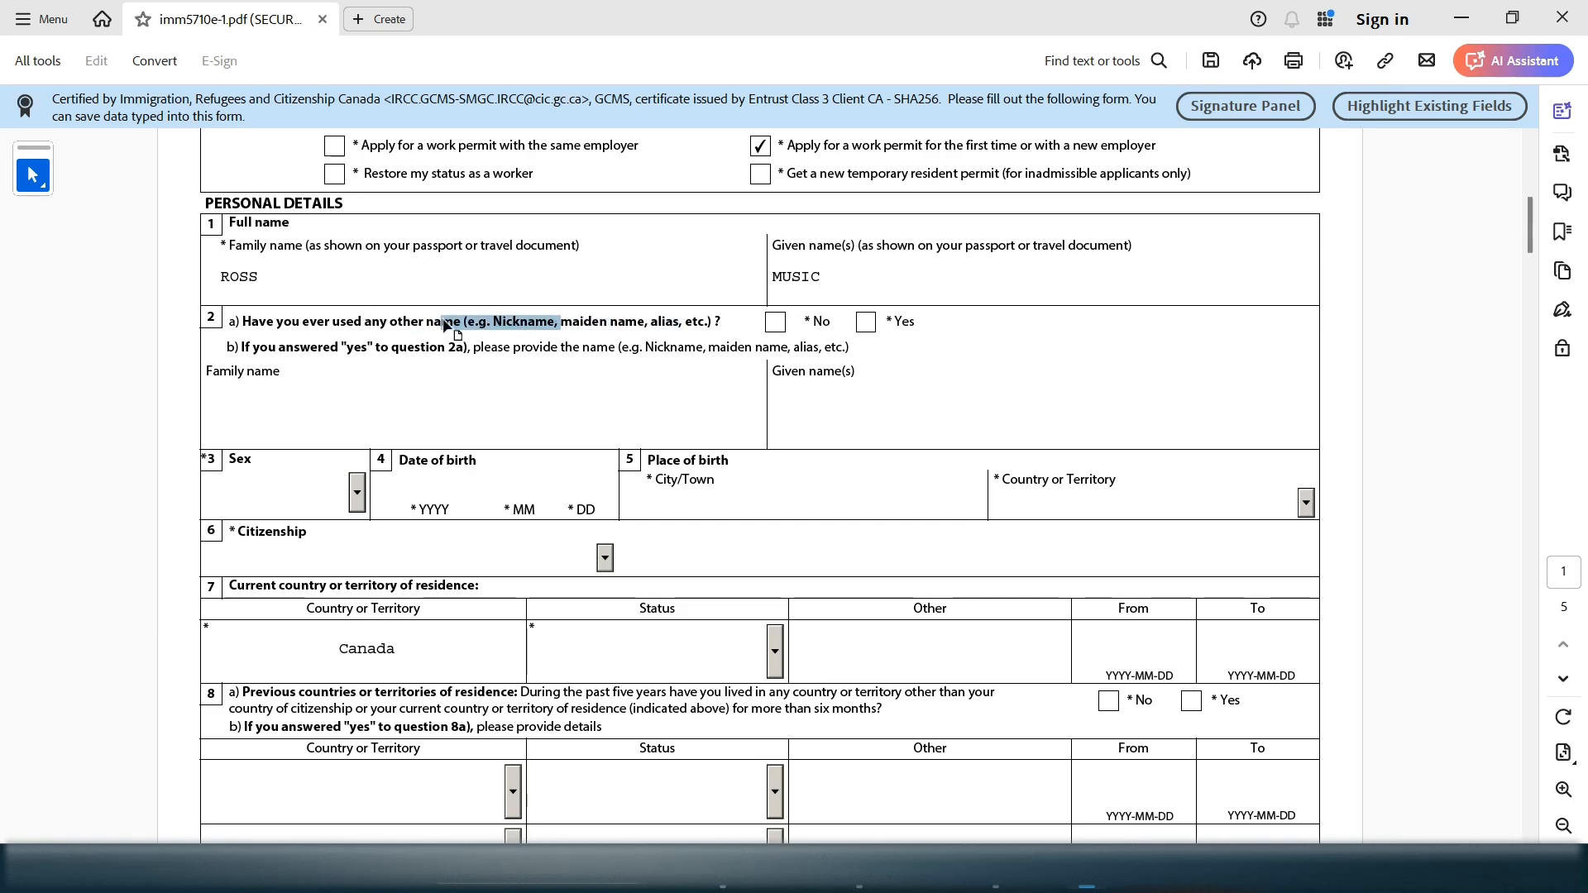
left_click(775, 322)
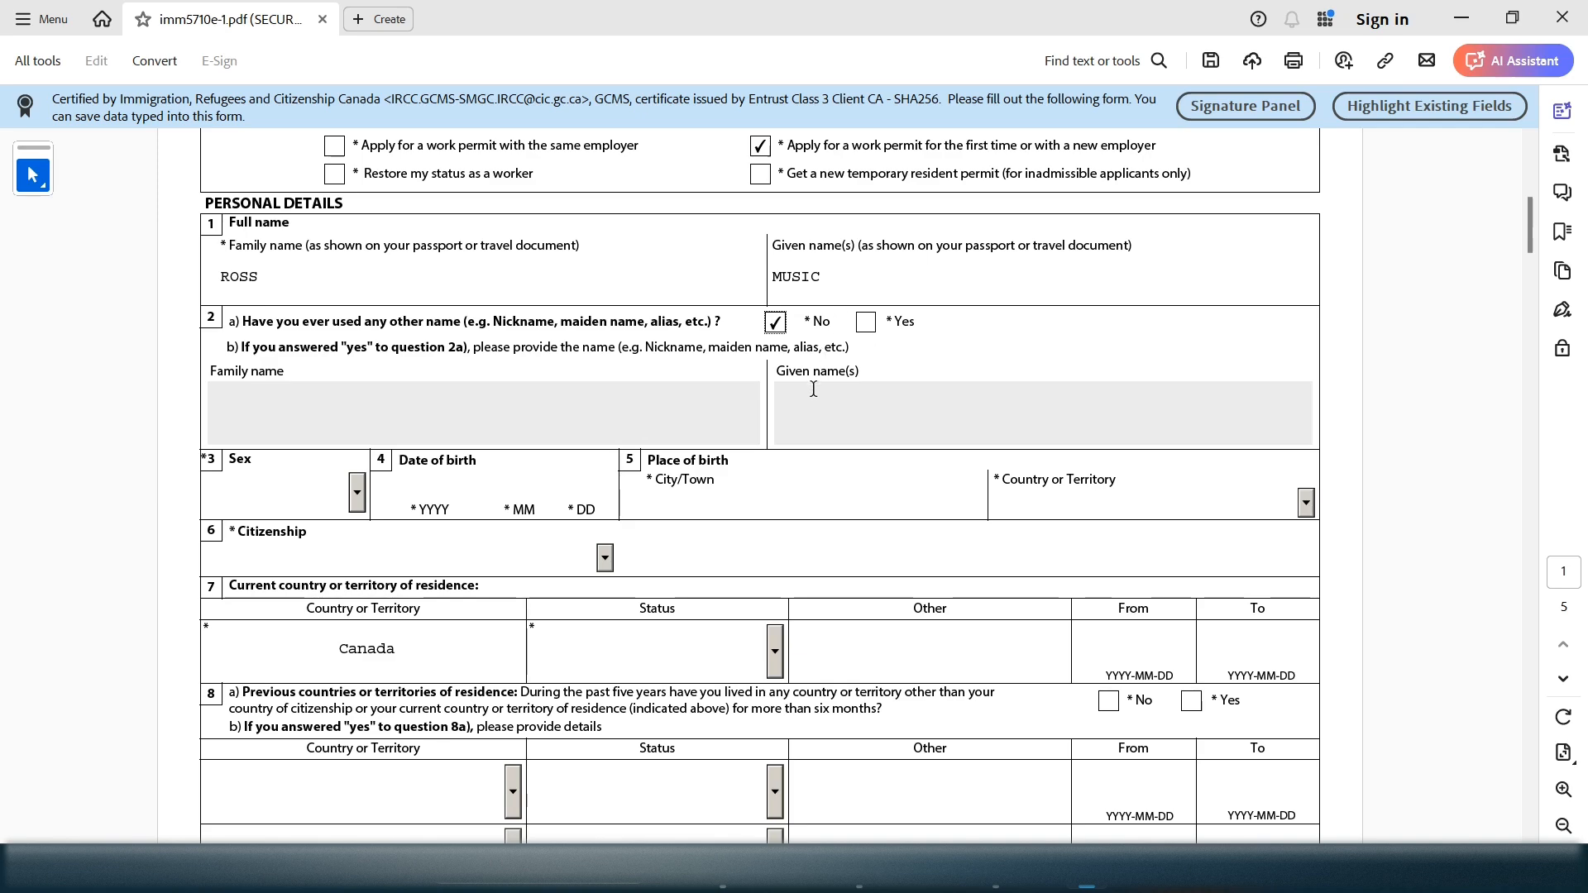
Try the alias name fields by switching 2a to Yes, then set it back to No
left_click(681, 395)
left_click(791, 407)
left_click(876, 411)
left_click(677, 436)
left_click(866, 323)
left_click(509, 416)
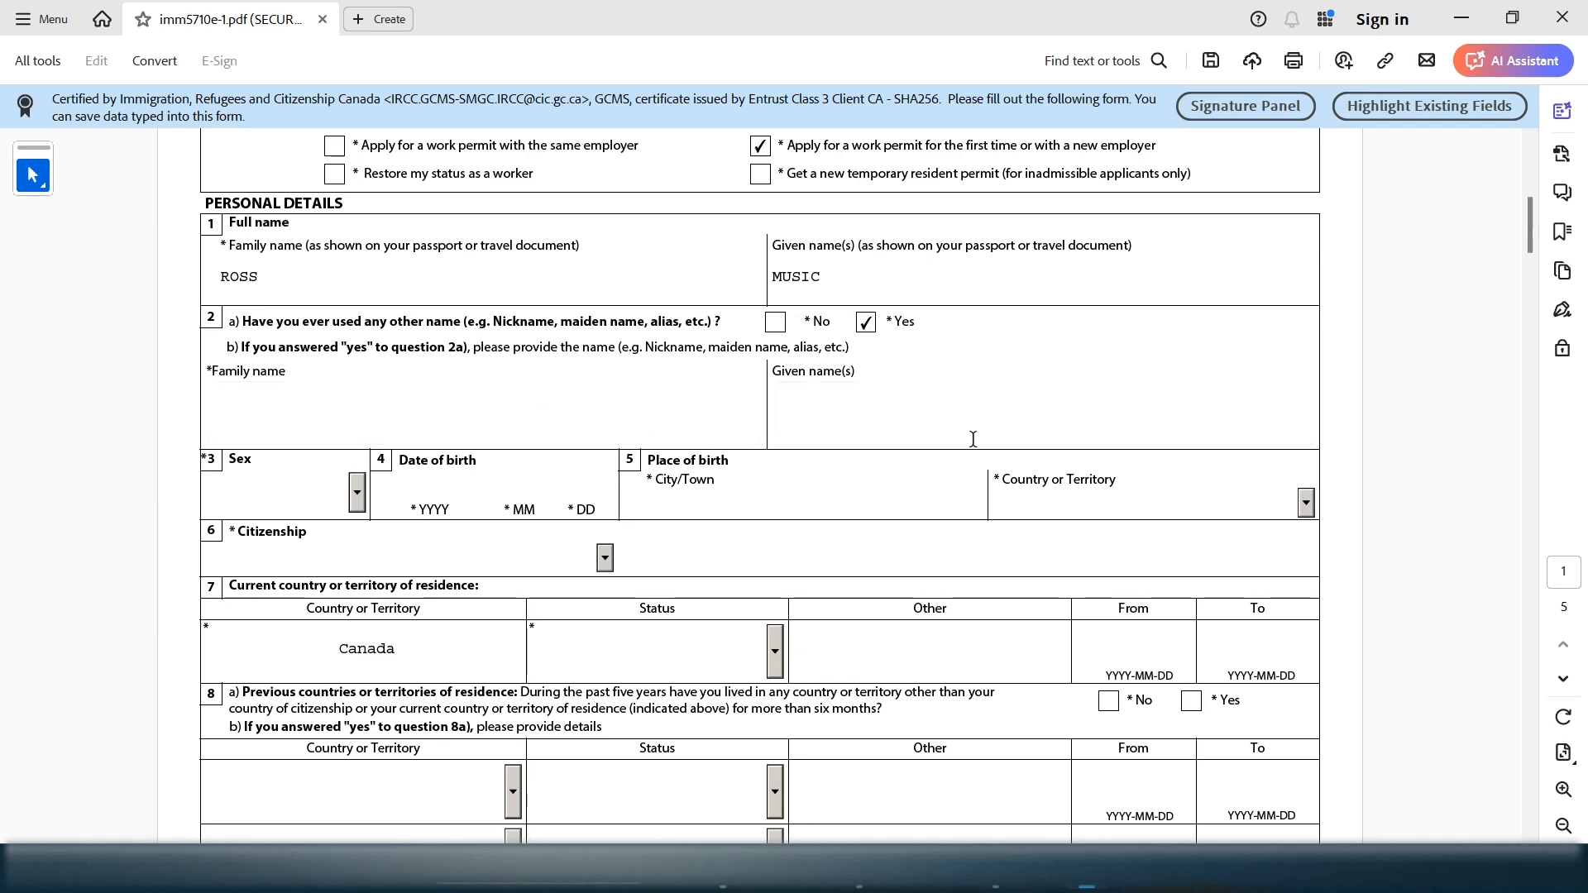
key("Tab")
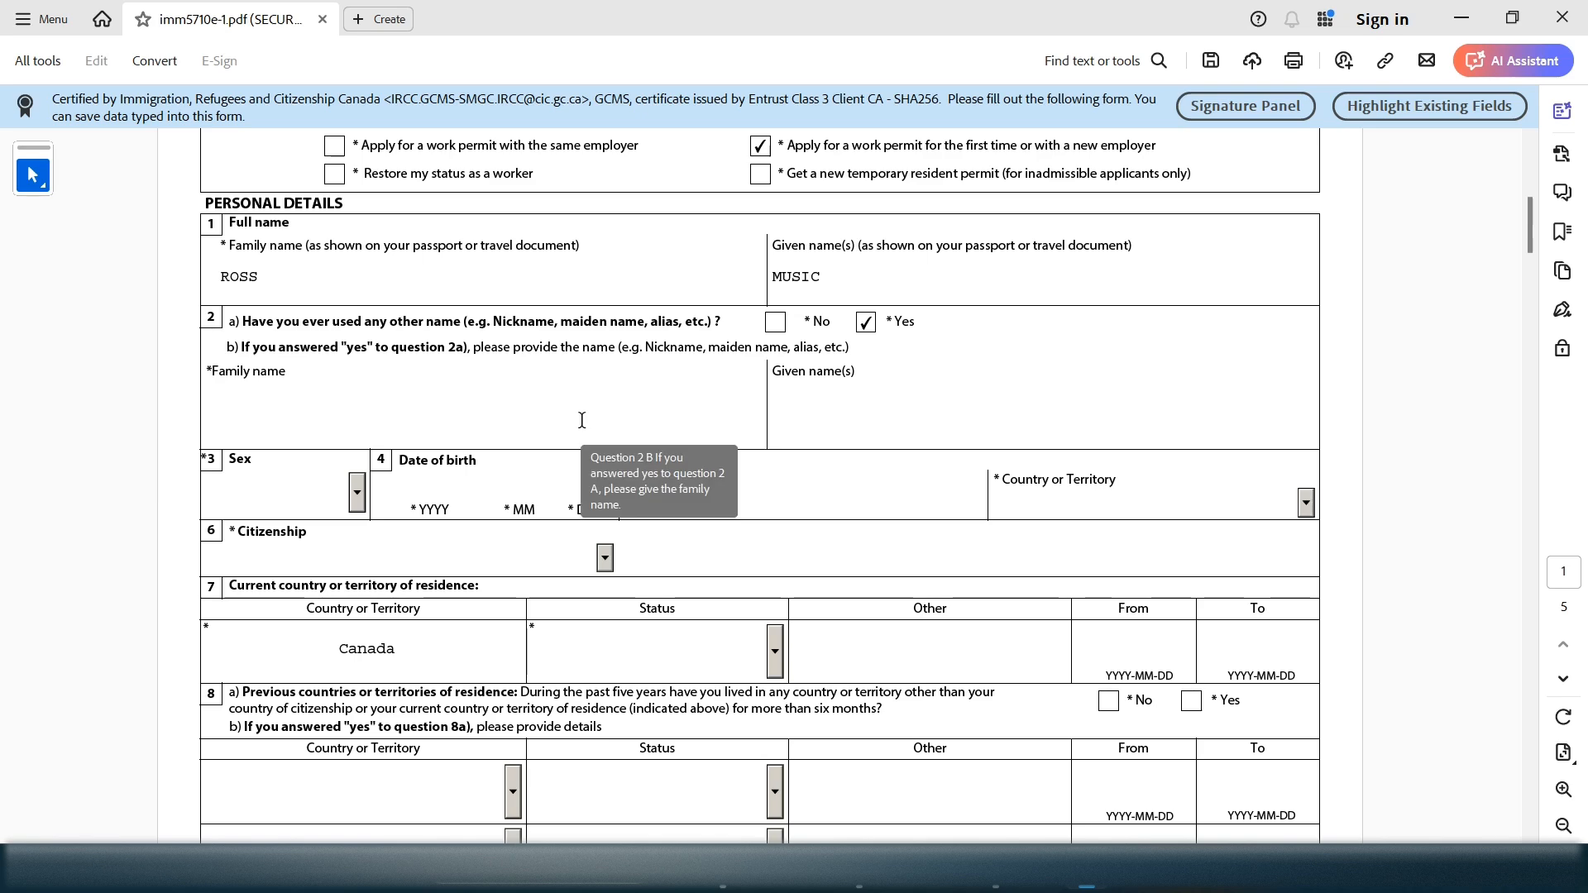
left_click(775, 322)
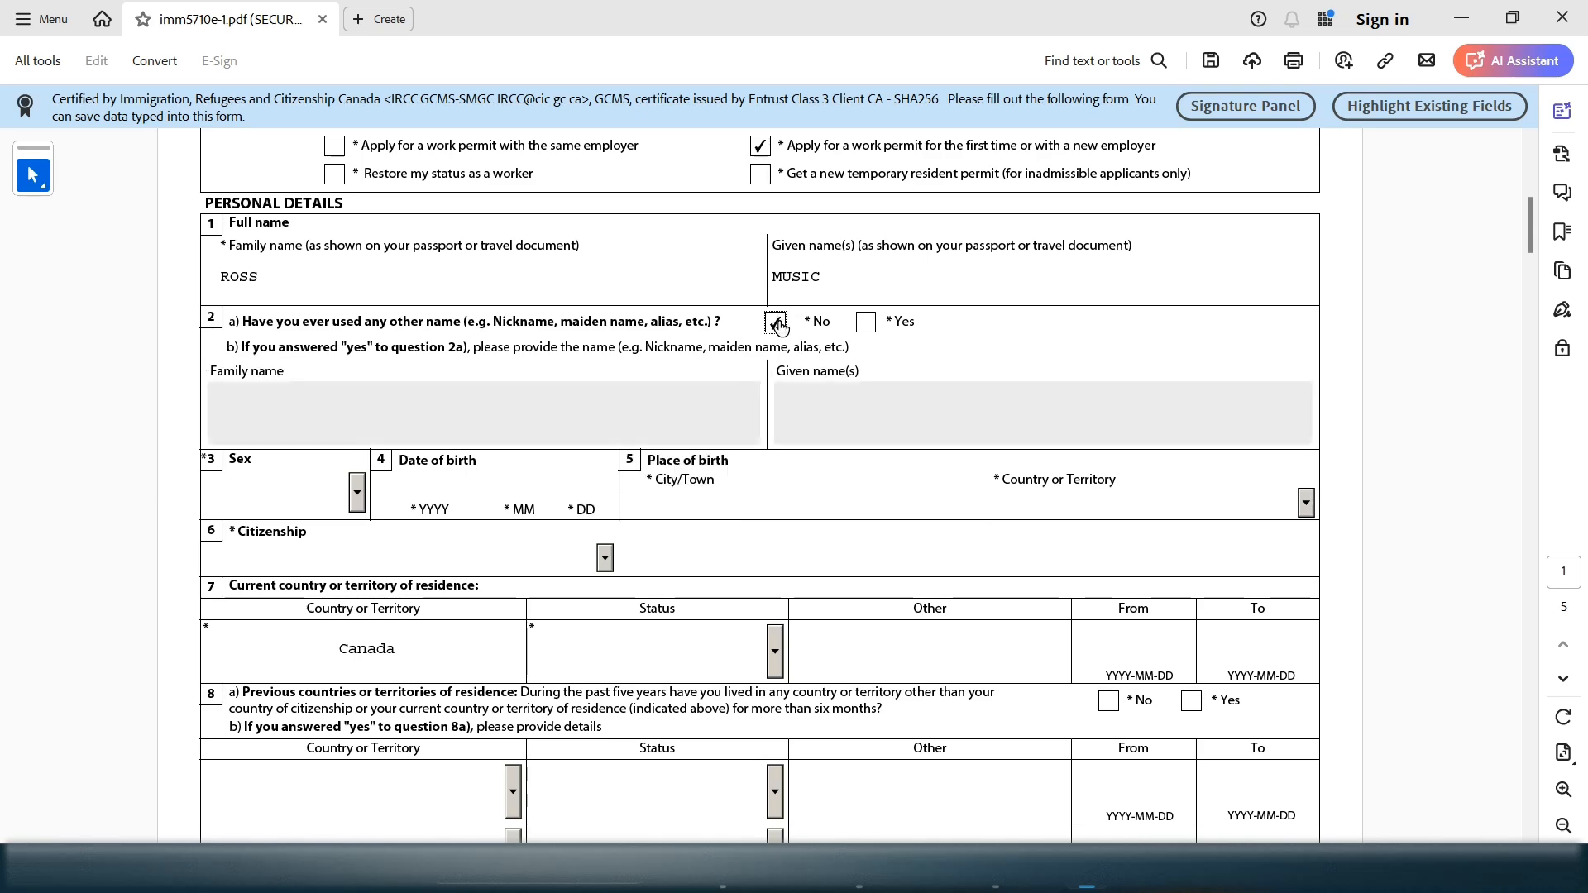
left_click(358, 500)
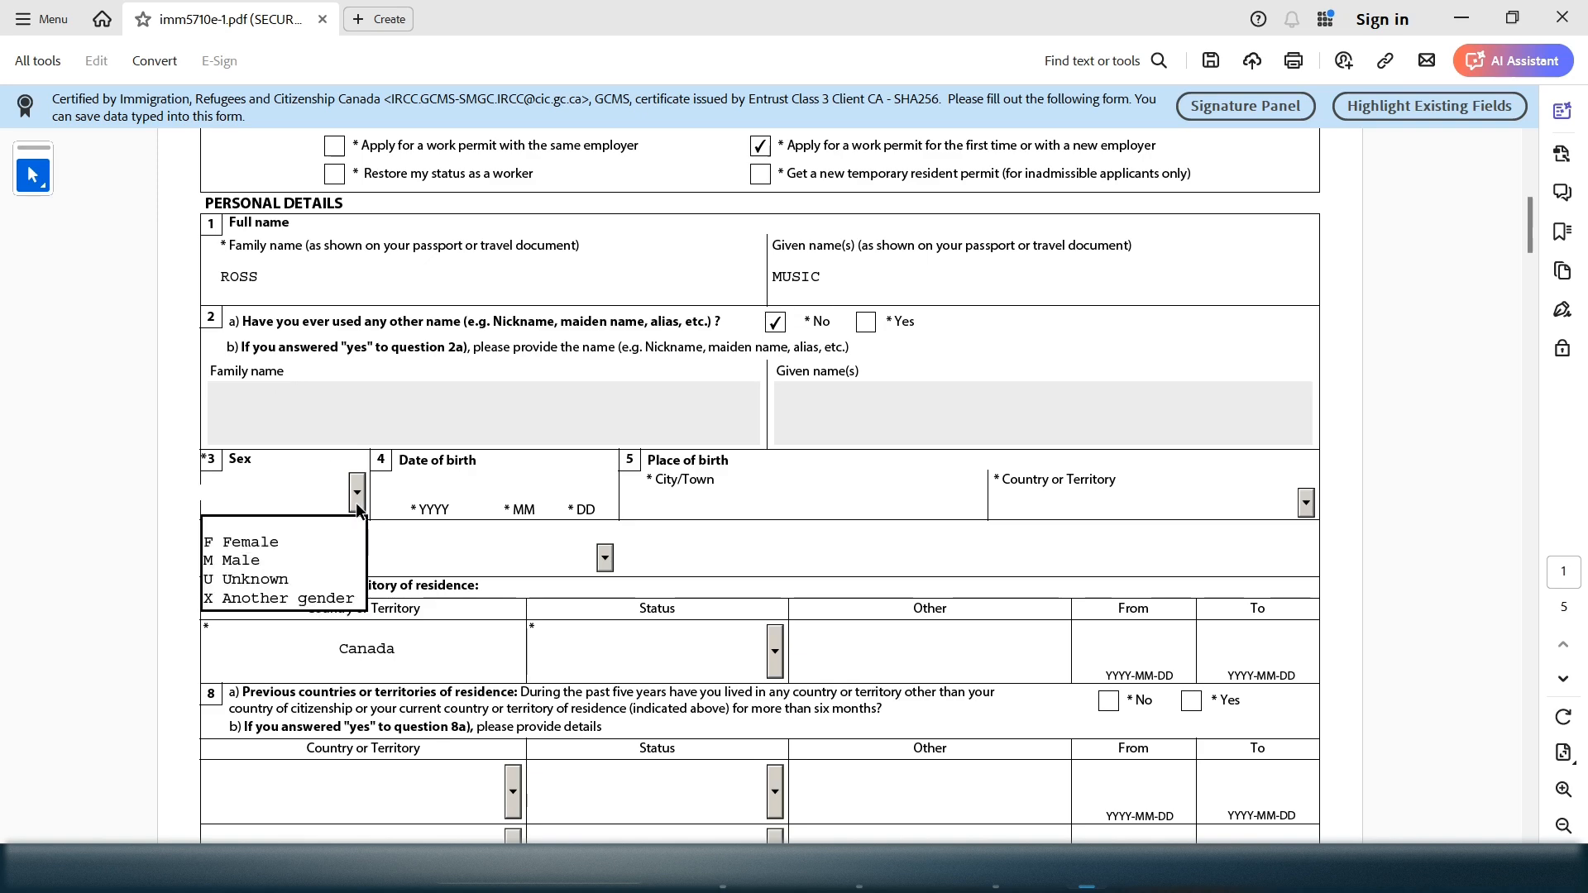
left_click(321, 542)
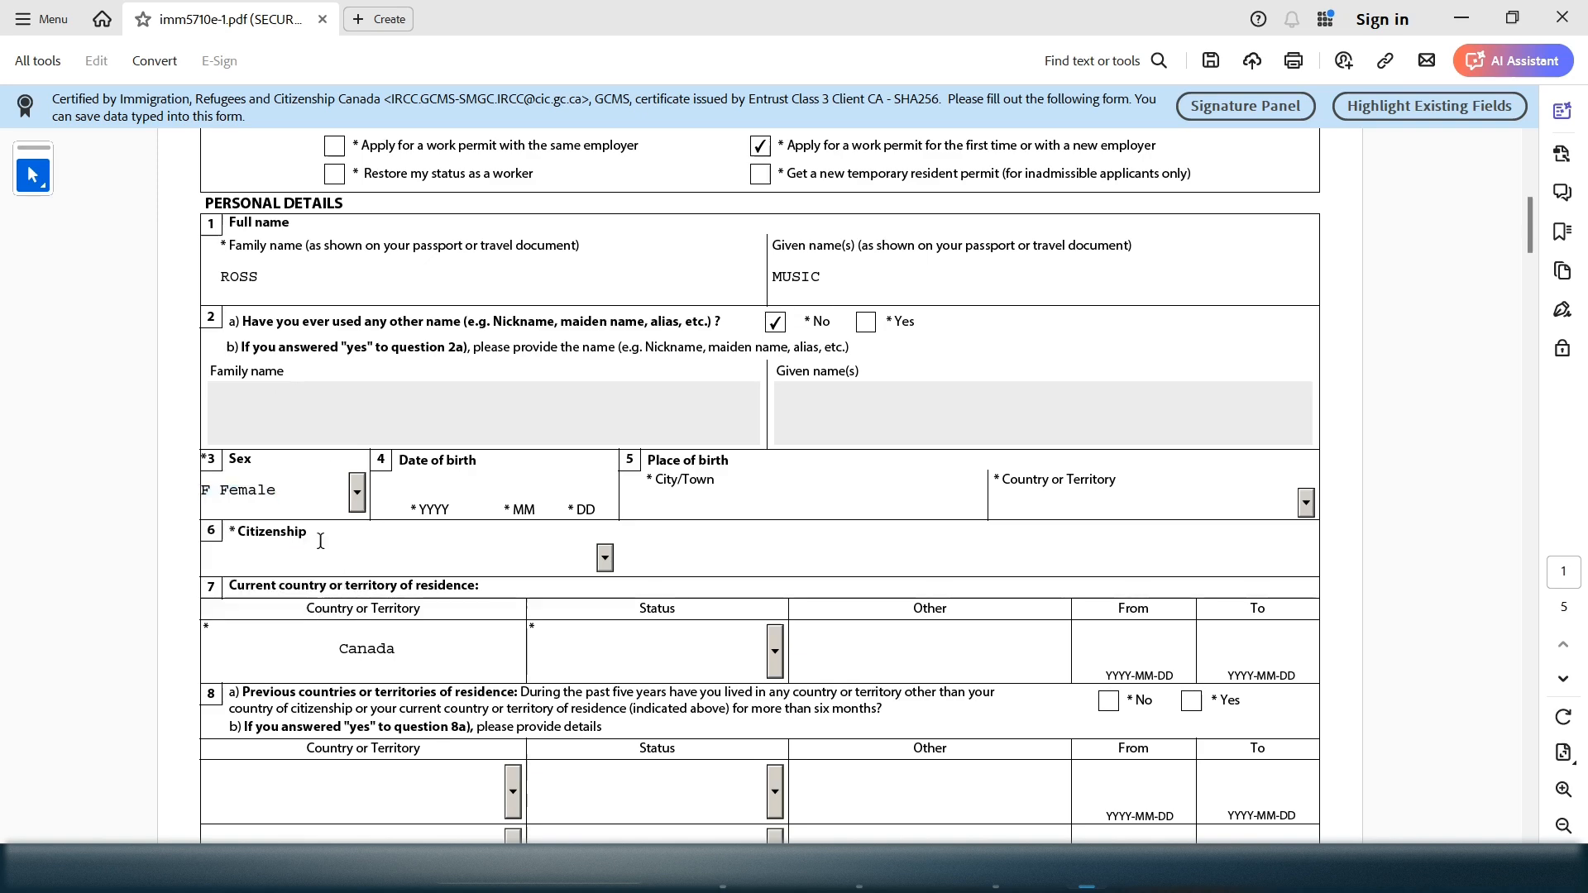
left_click(419, 494)
type("1997 08 10")
left_click(728, 503)
type("I")
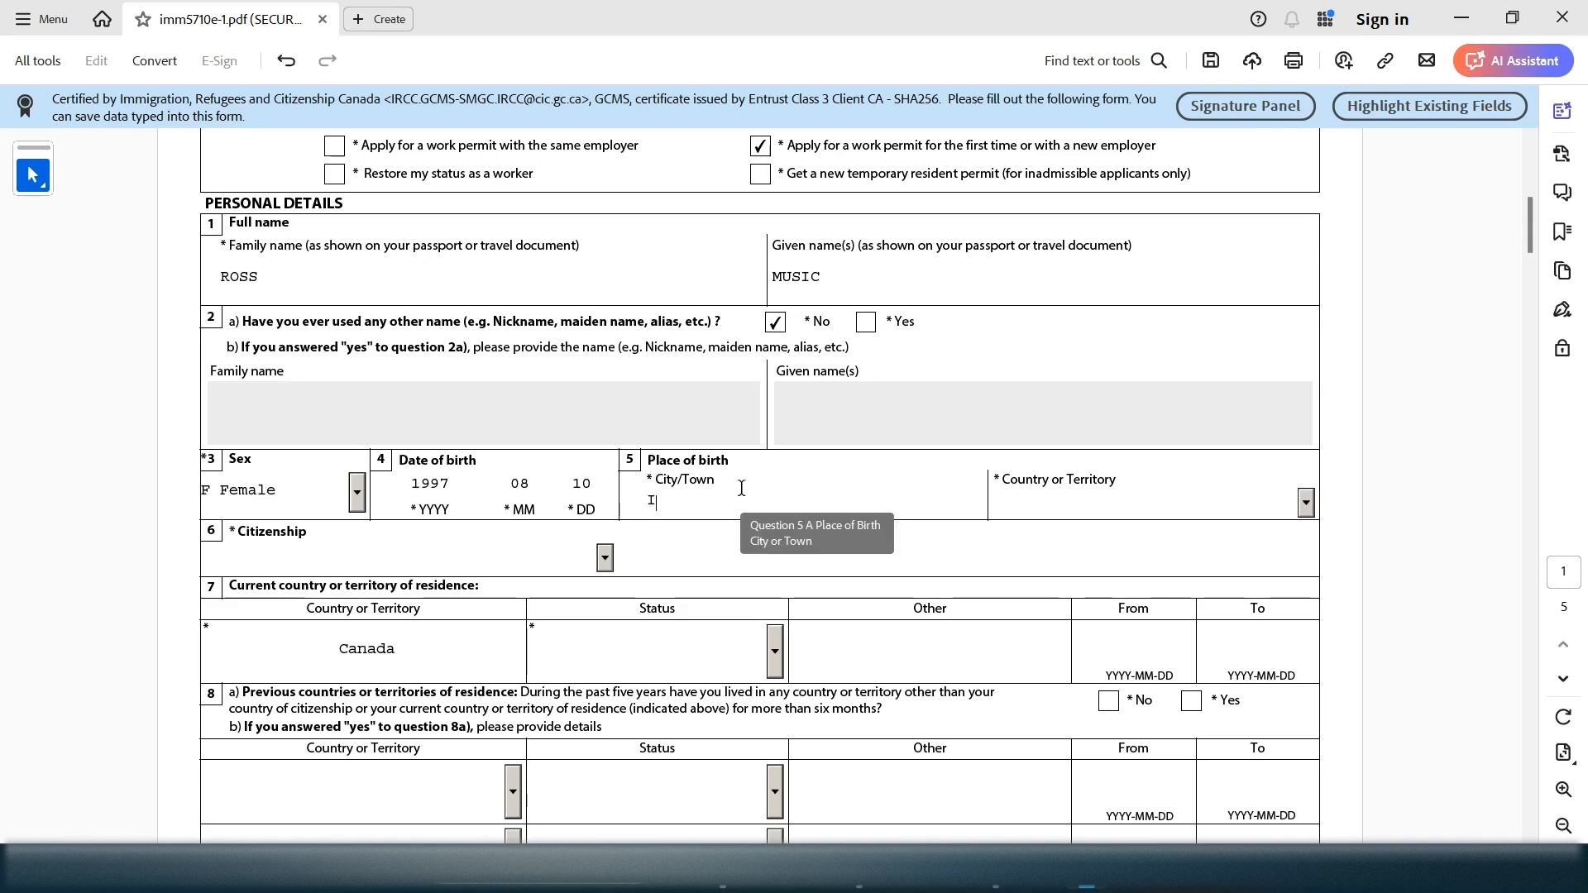
type("STABUL")
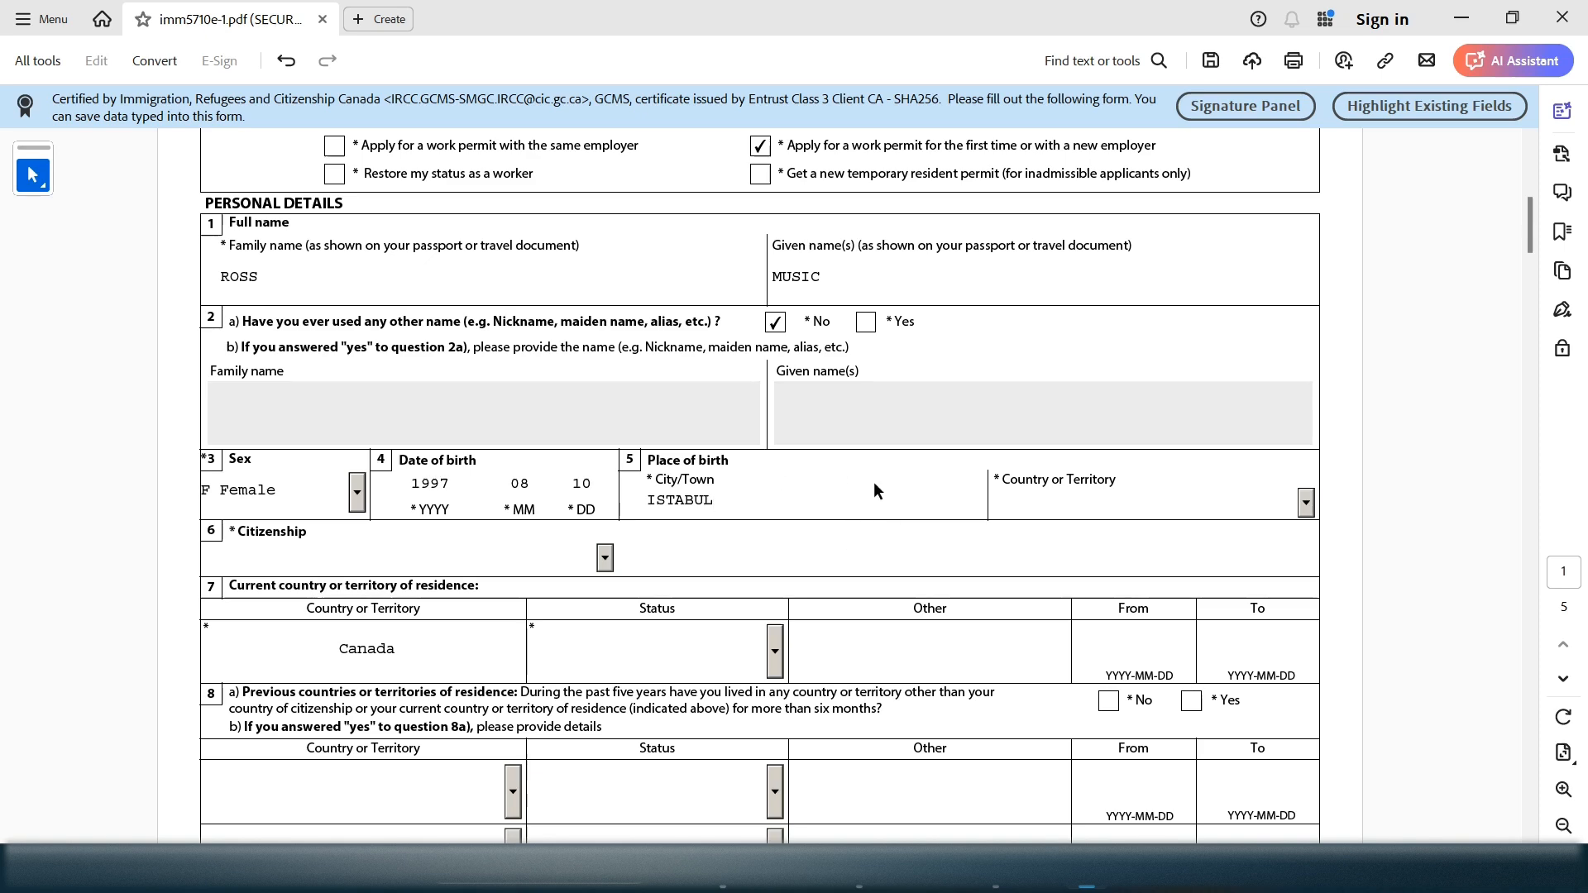
Choose Turkey as the country of birth
left_click(1095, 507)
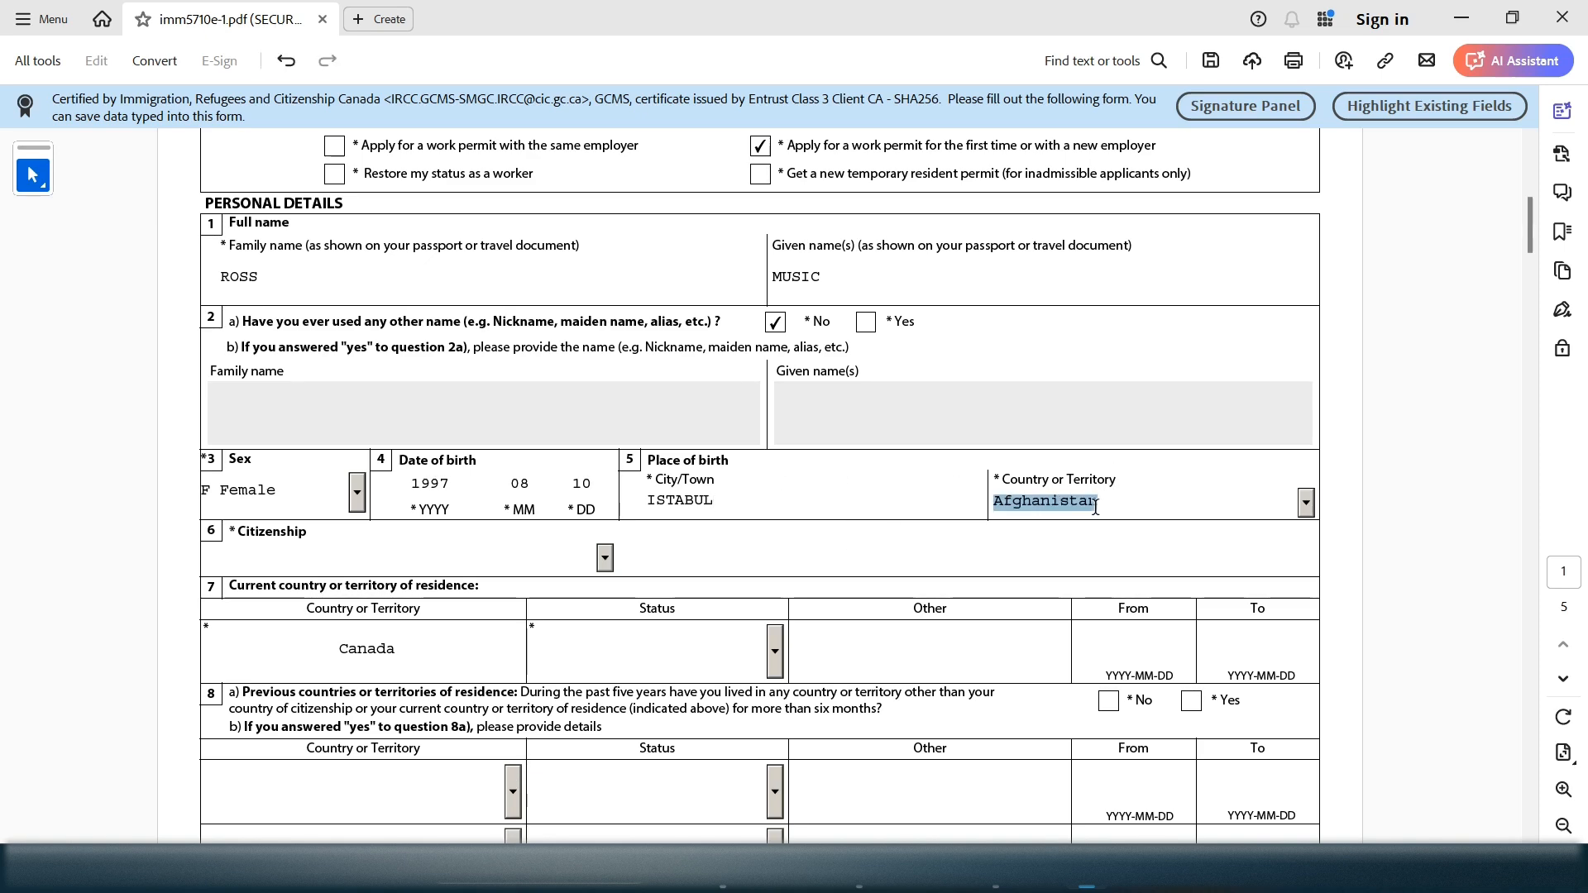
key("t")
left_click(1306, 503)
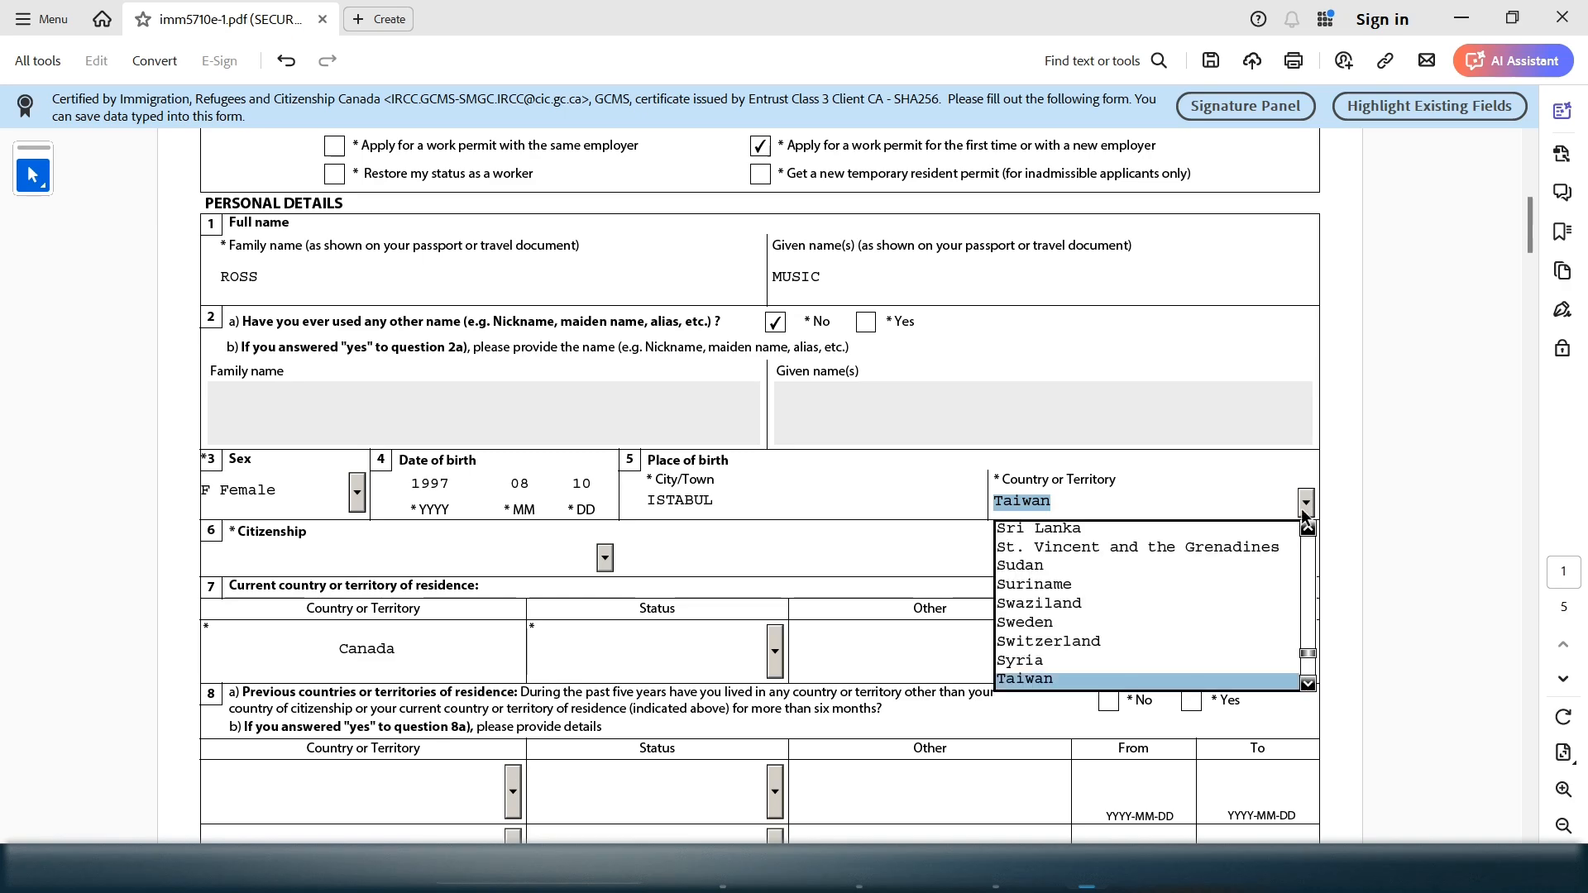
left_click(1307, 683)
left_click(1307, 683)
left_click(1308, 683)
left_click(1307, 683)
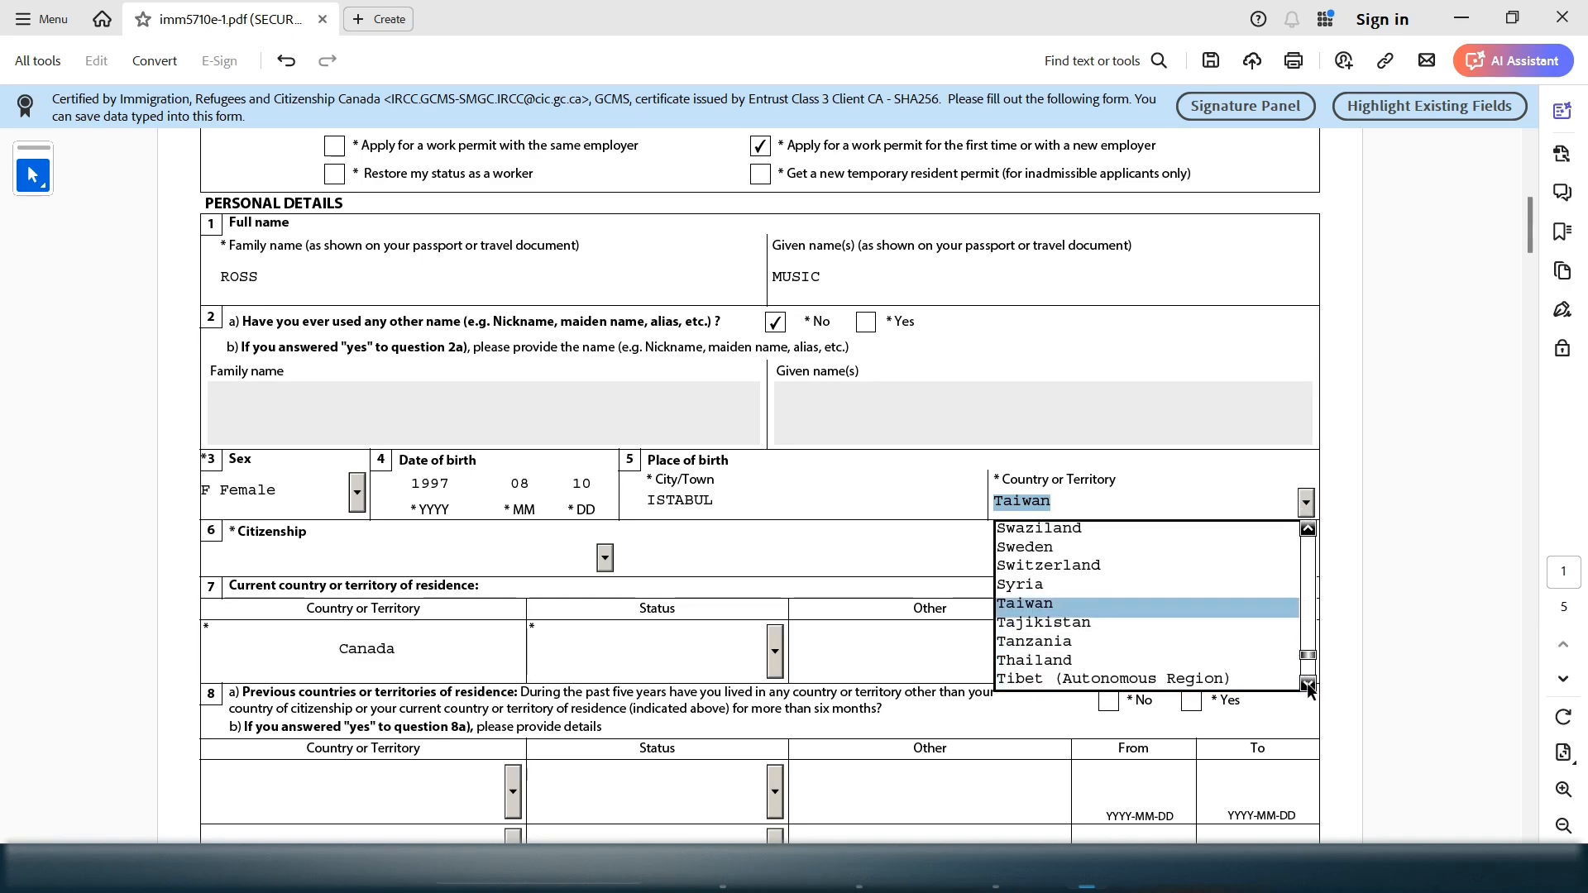
left_click(1307, 683)
left_click(1307, 683)
left_click(1307, 683)
left_click(1307, 683)
left_click(1308, 683)
left_click(1308, 683)
left_click(1307, 683)
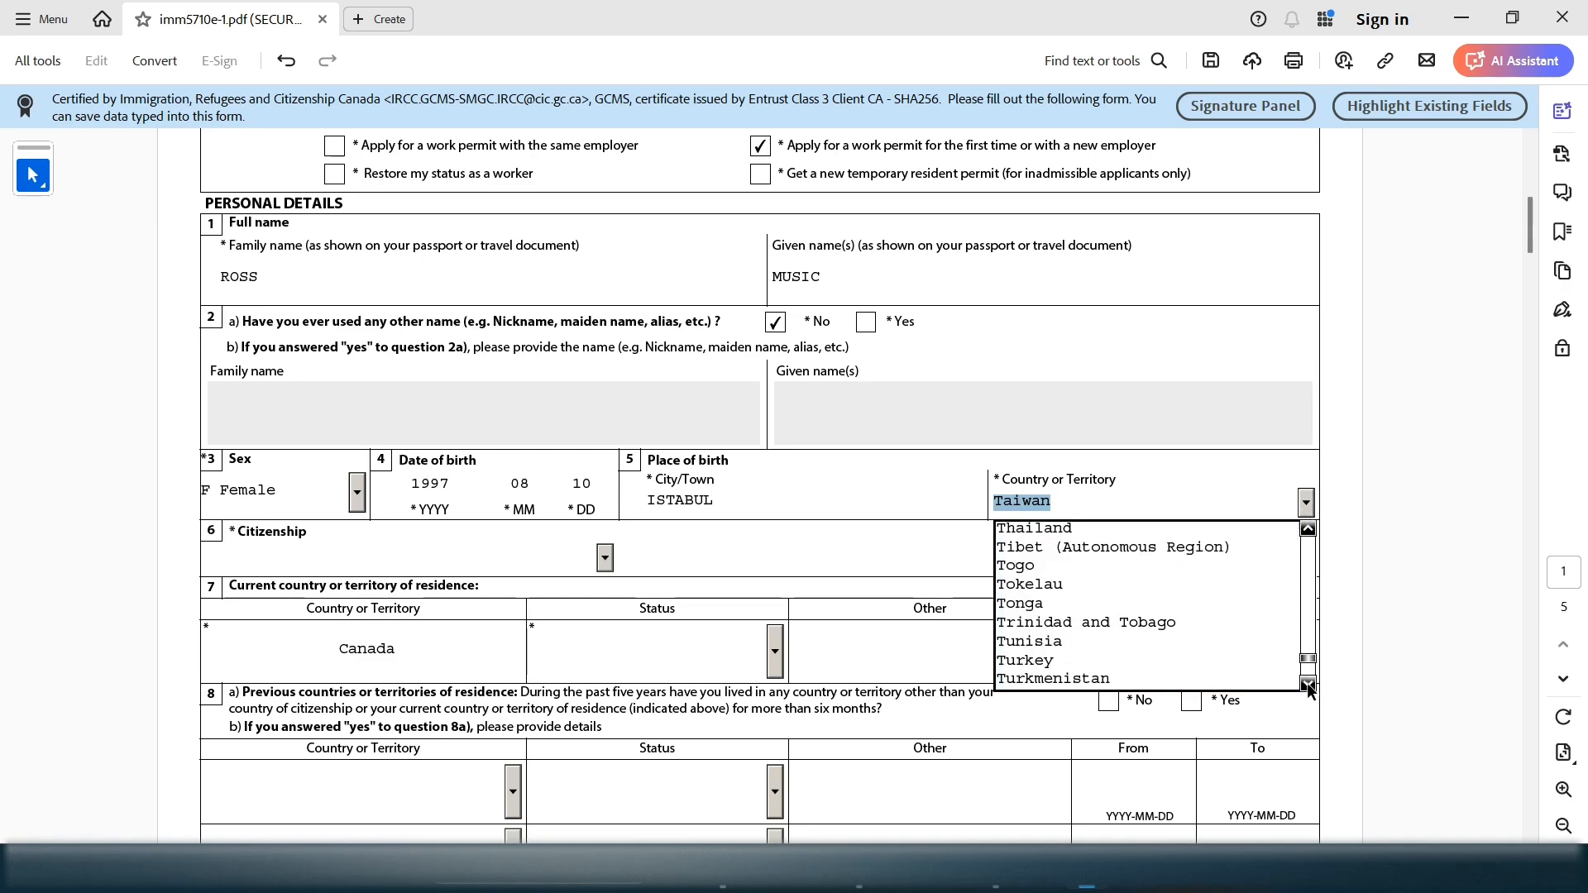
left_click(1184, 663)
key("Tab")
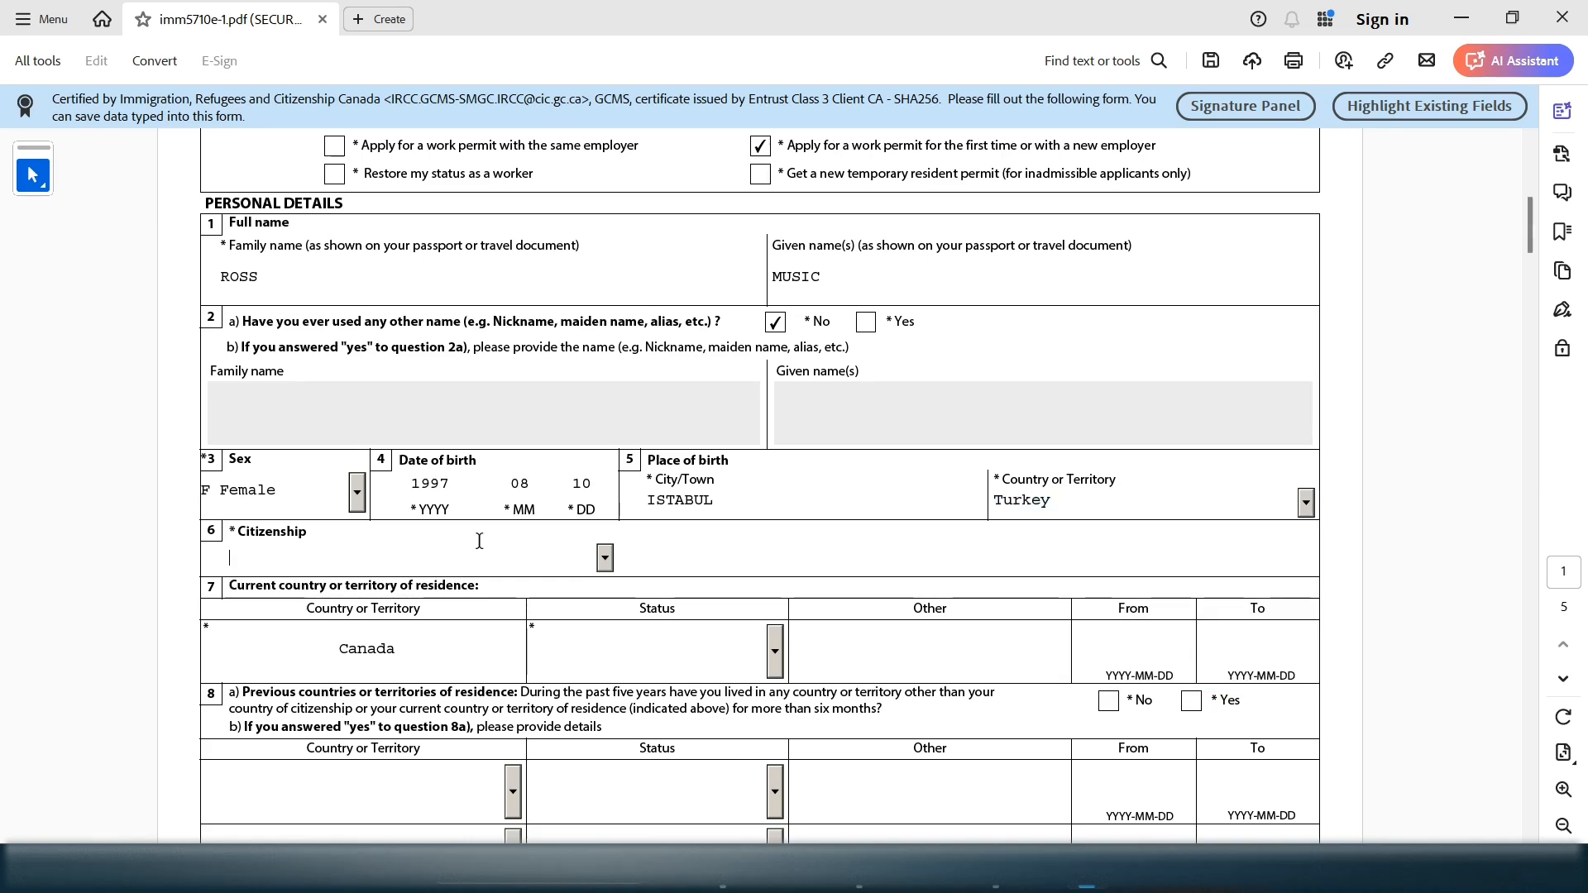
Set Citizenship to Turkey
left_click(606, 559)
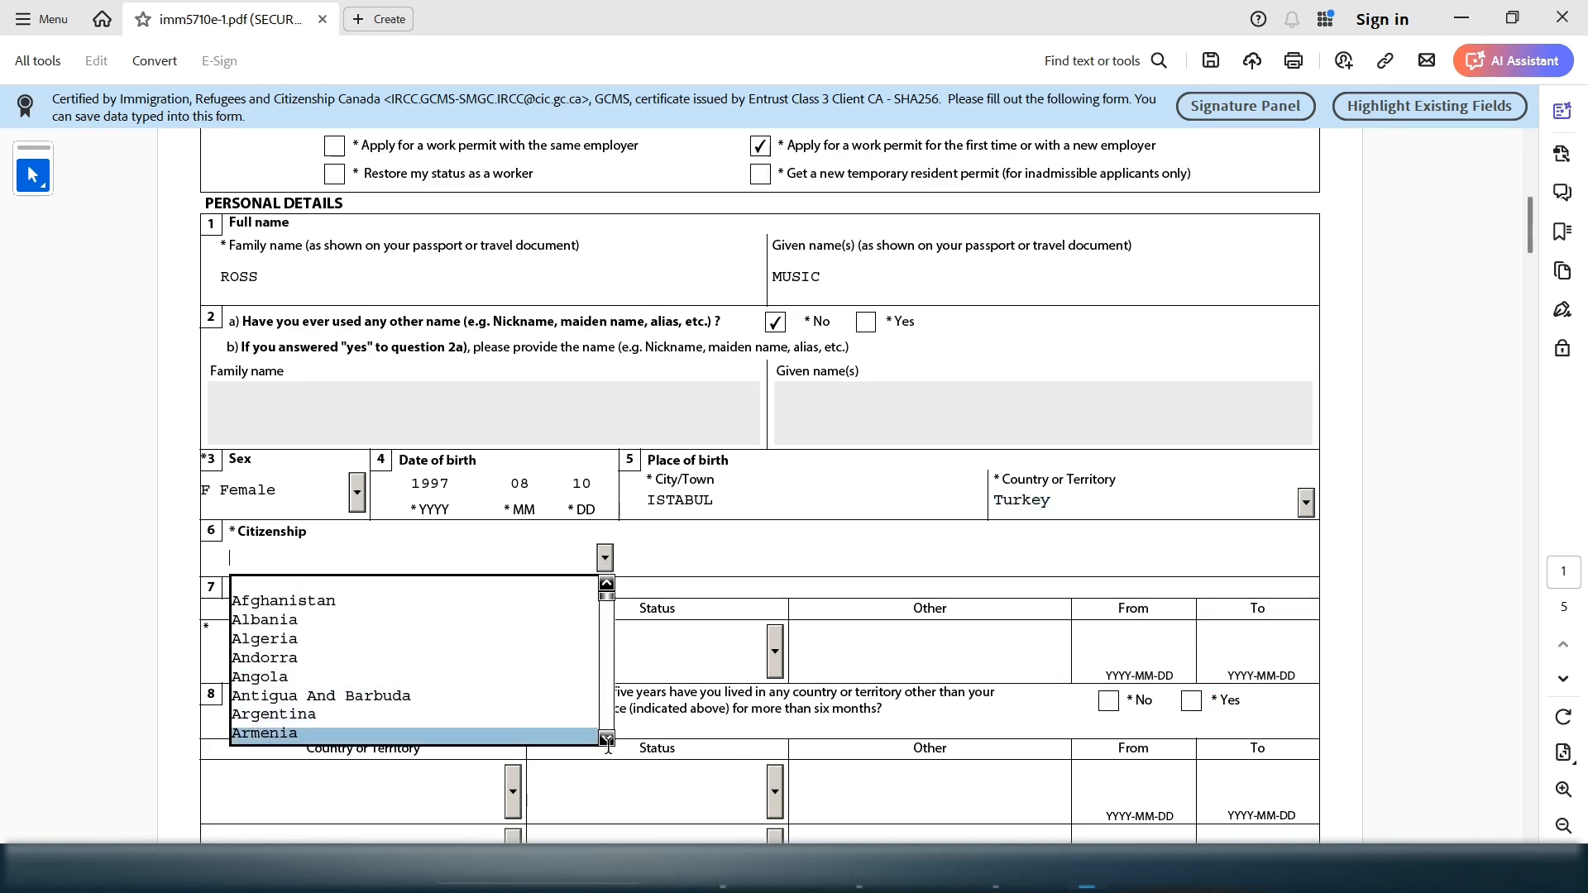
left_click_drag(607, 739, 607, 738)
key("t")
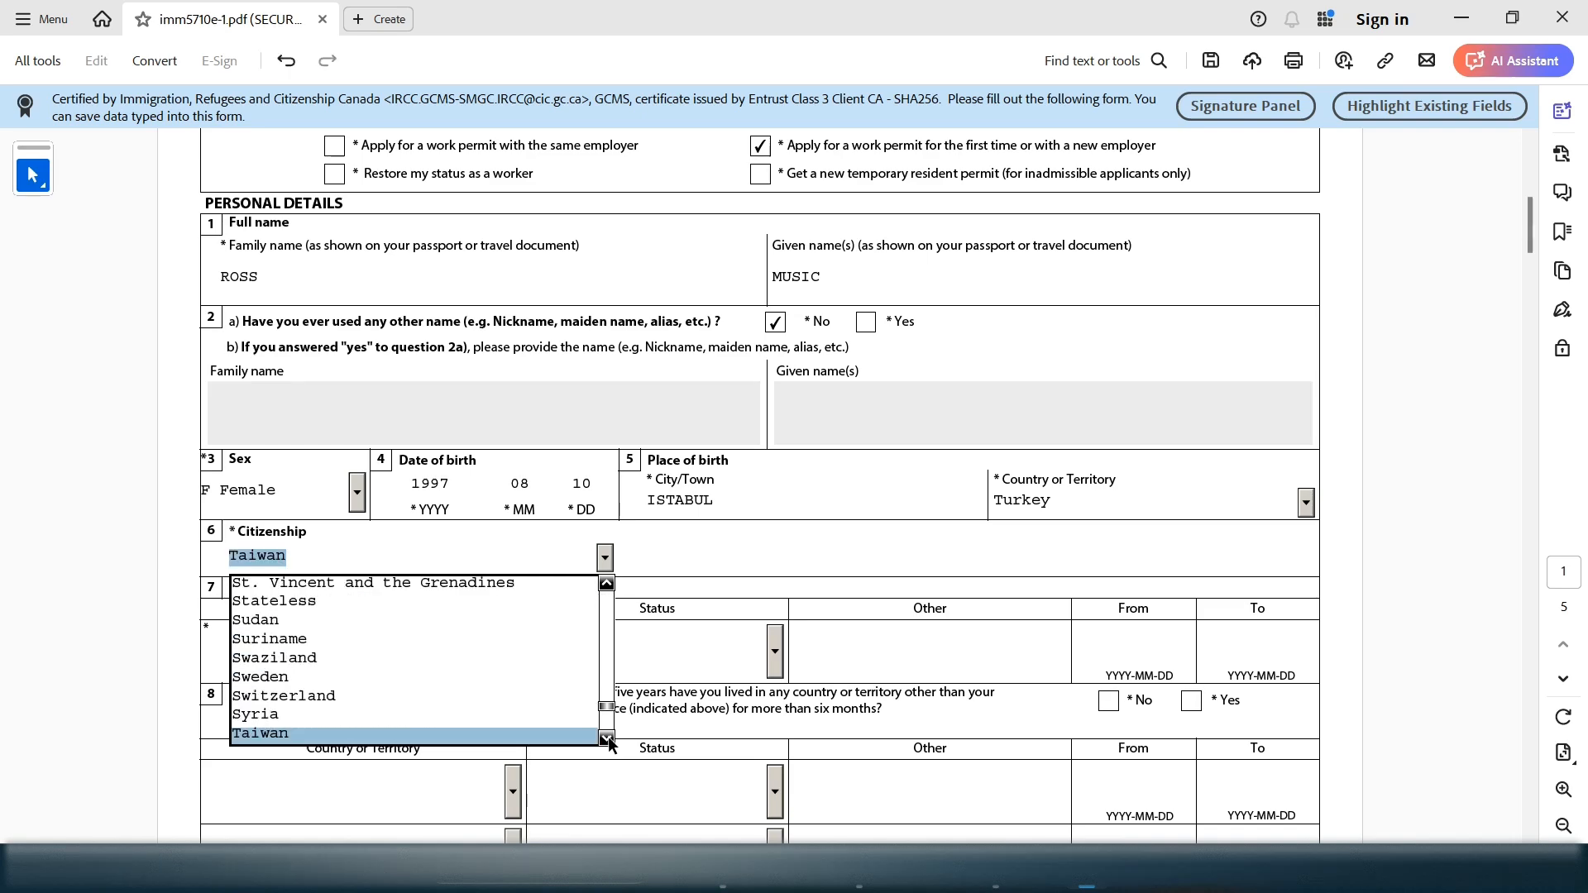
key("Down")
key("Down")
key("Down")
key("Down")
key("Down")
key("Down")
key("Down")
key("Down")
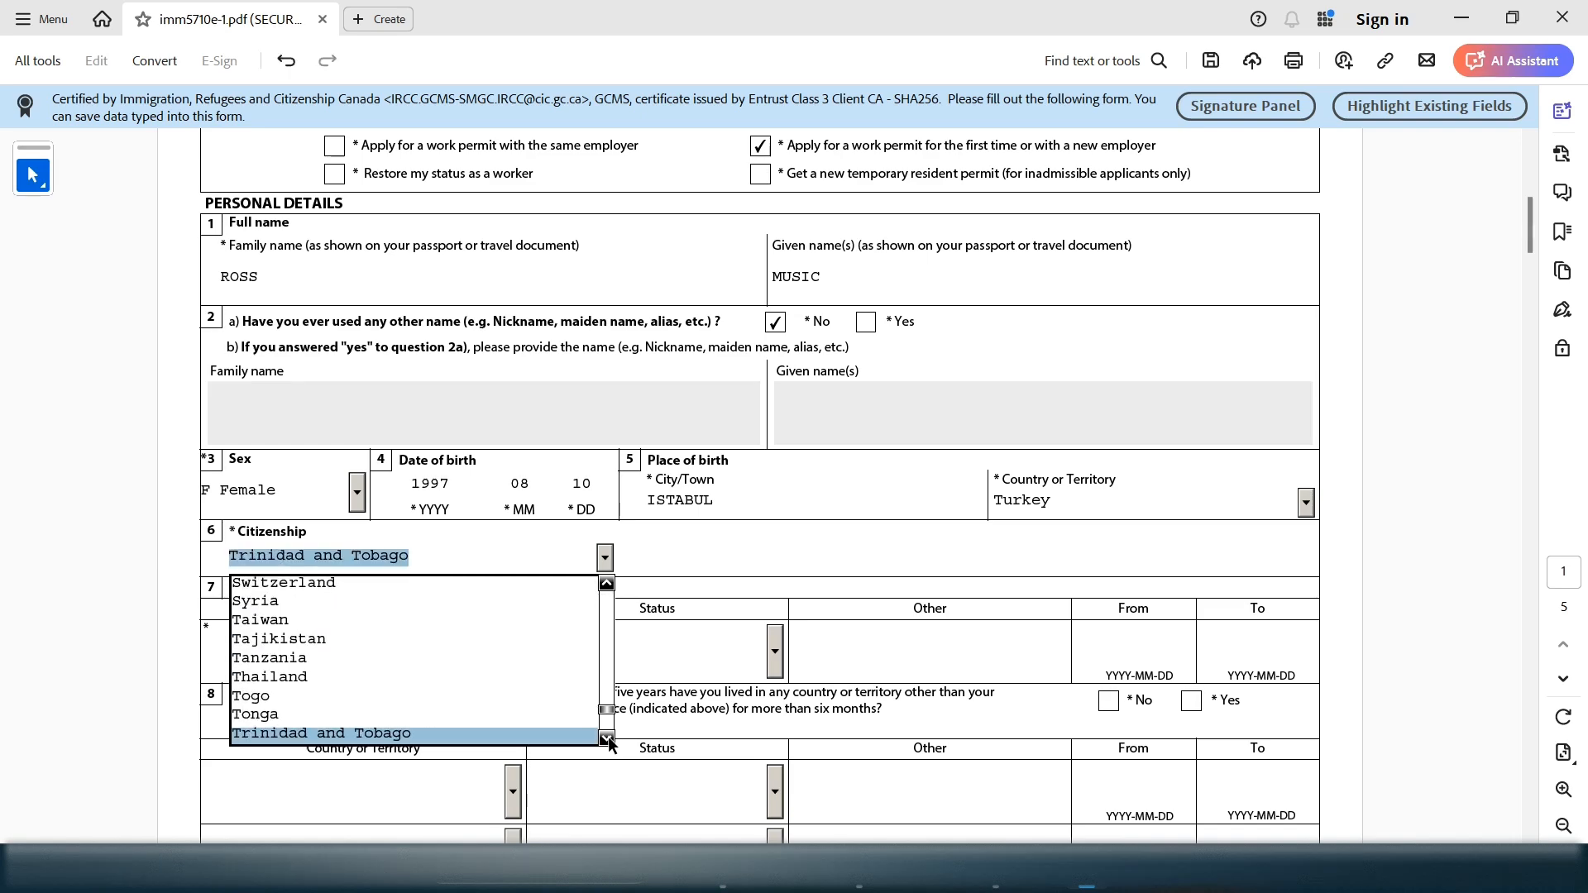
key("Return")
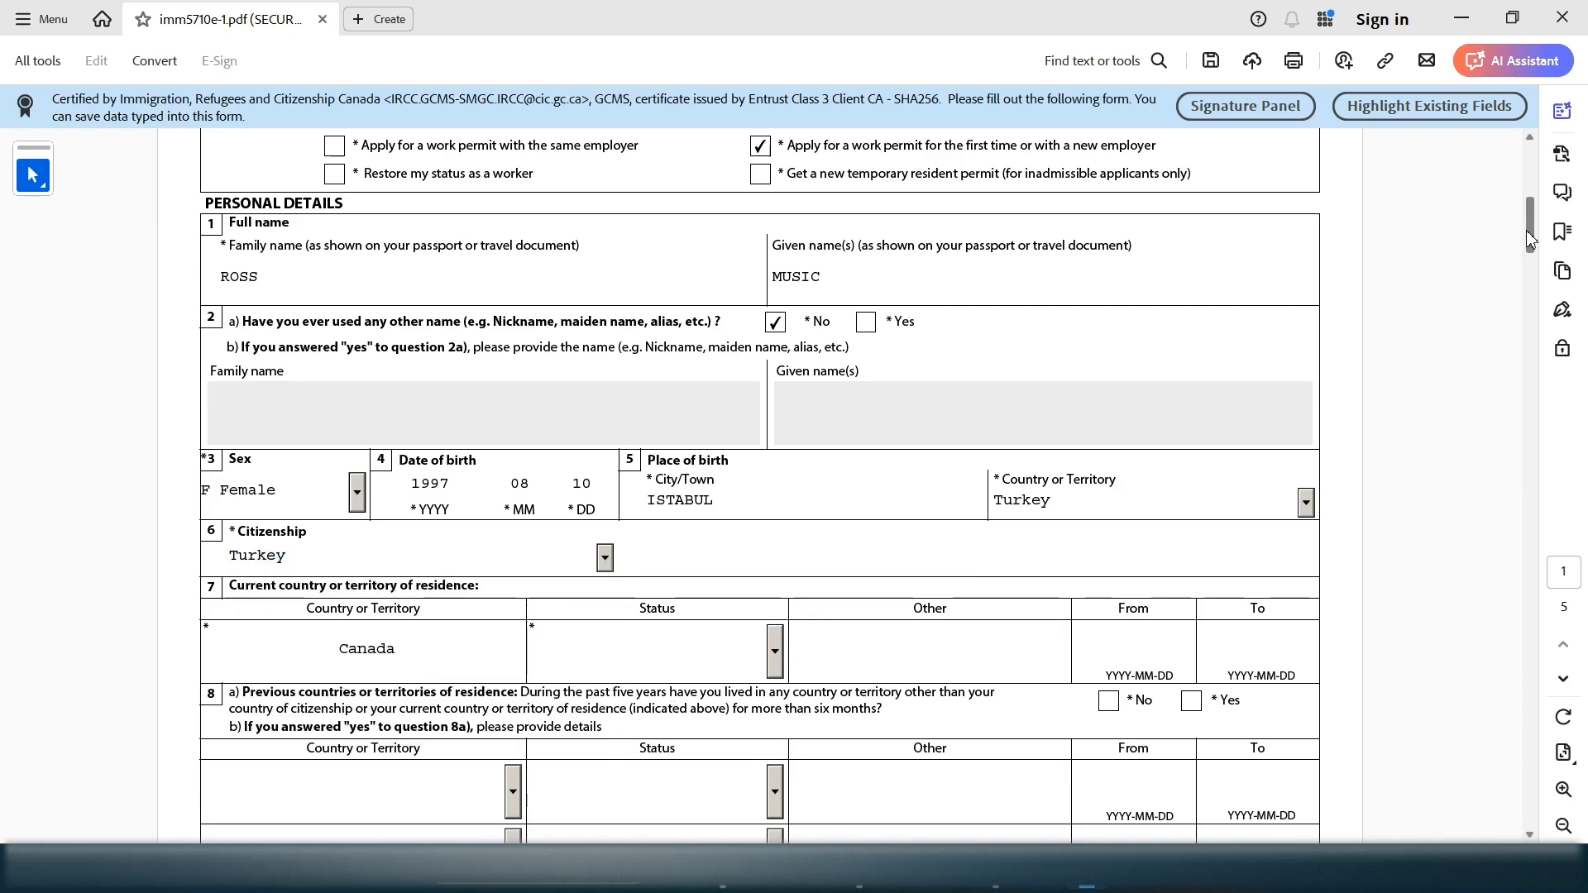
Choose Student as the status for current residence in Canada
left_click_drag(1532, 244, 1533, 301)
left_click_drag(1280, 295, 370, 203)
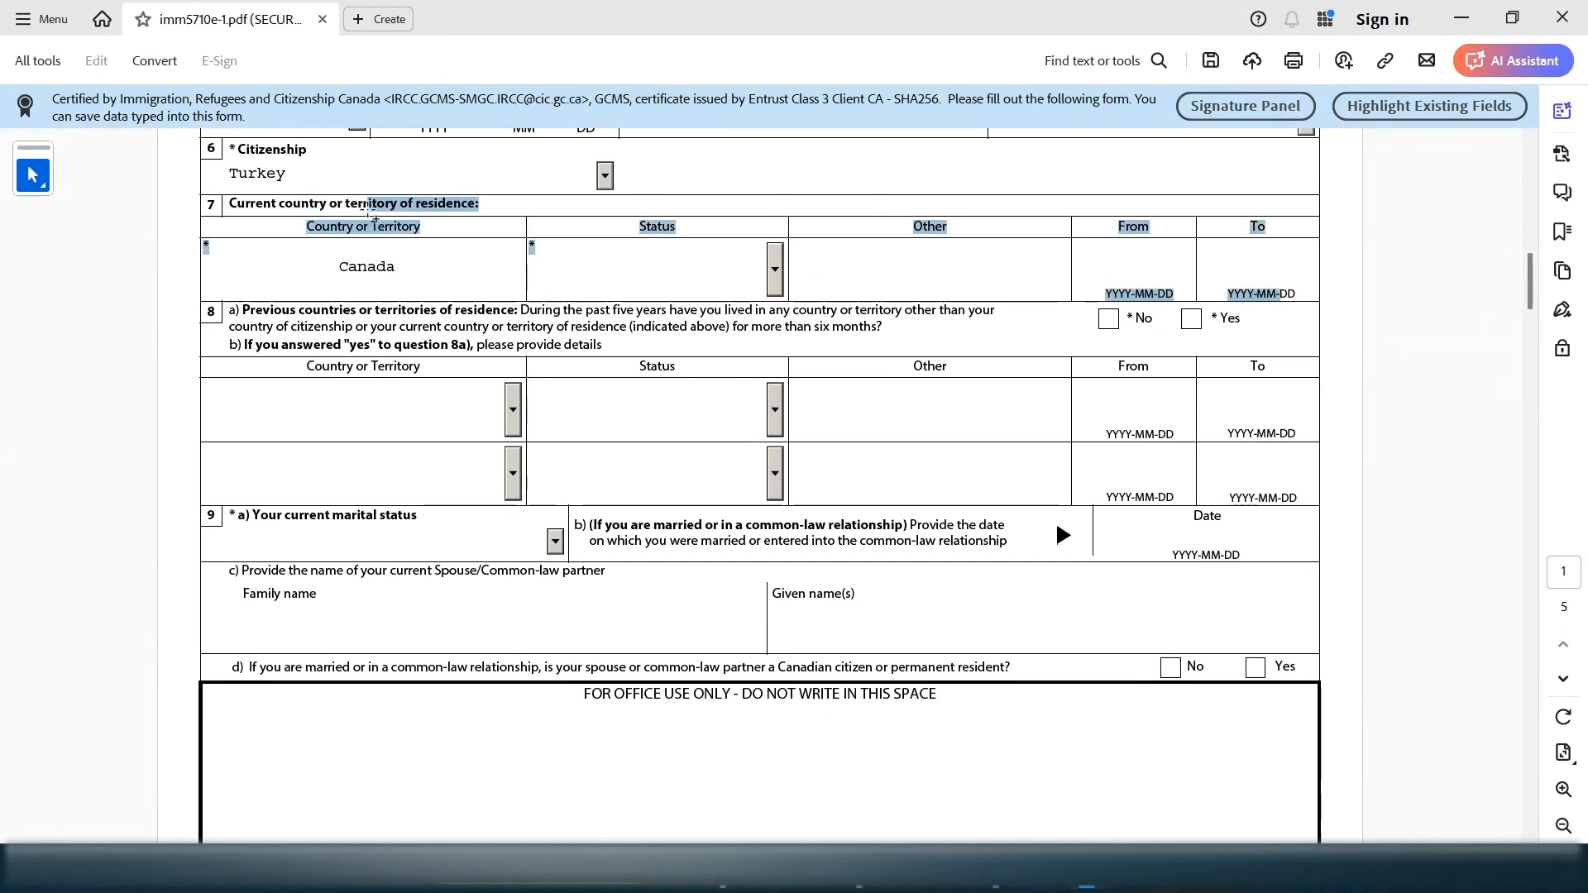
left_click(682, 265)
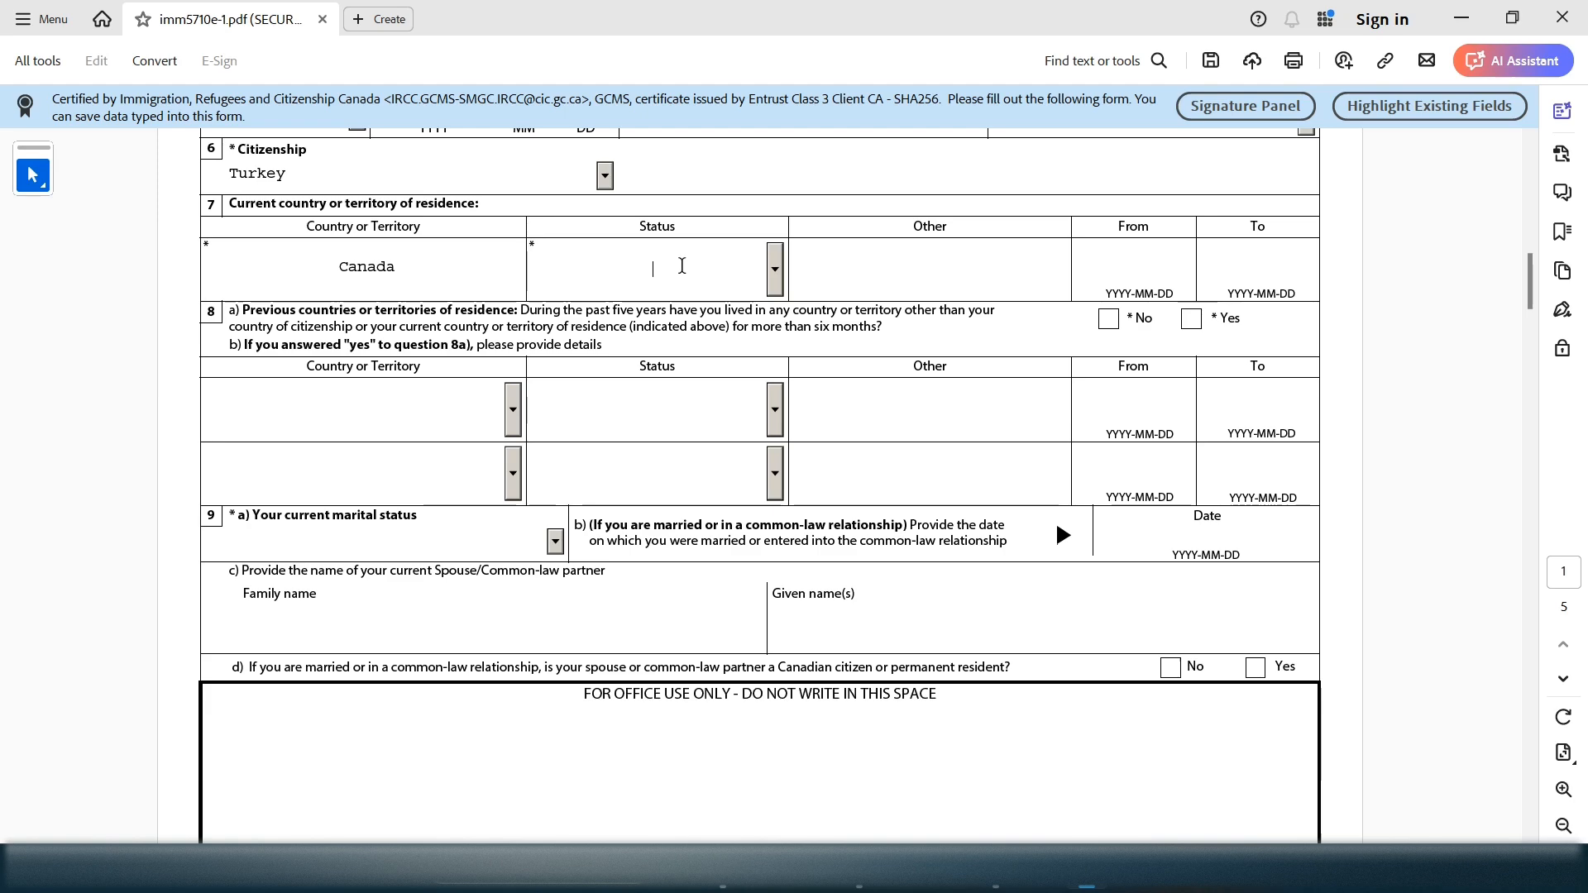
left_click(774, 270)
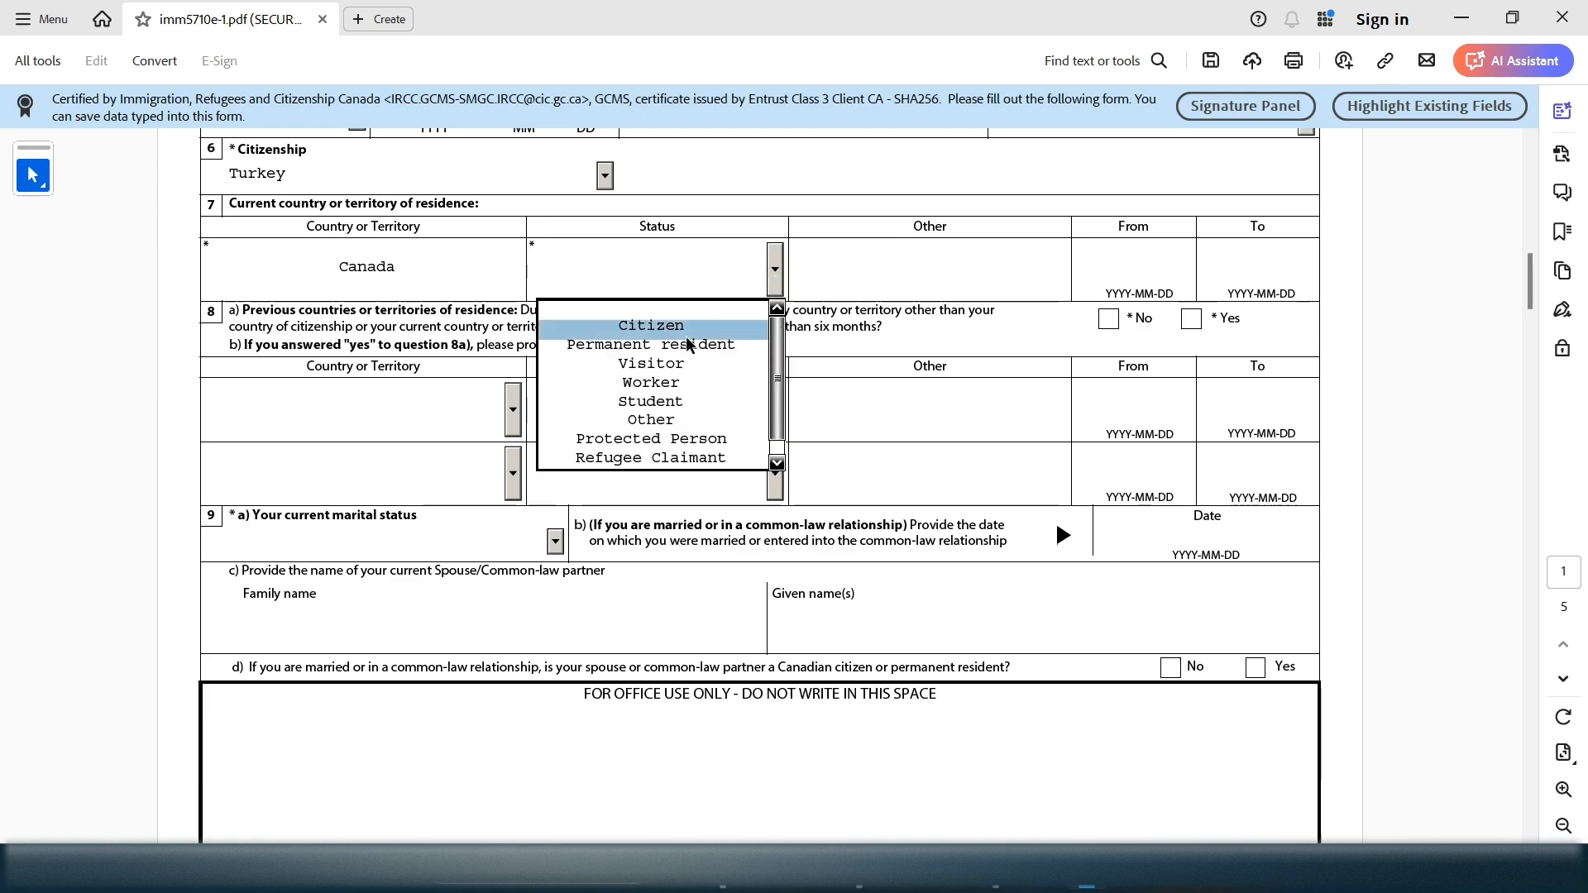
left_click(669, 402)
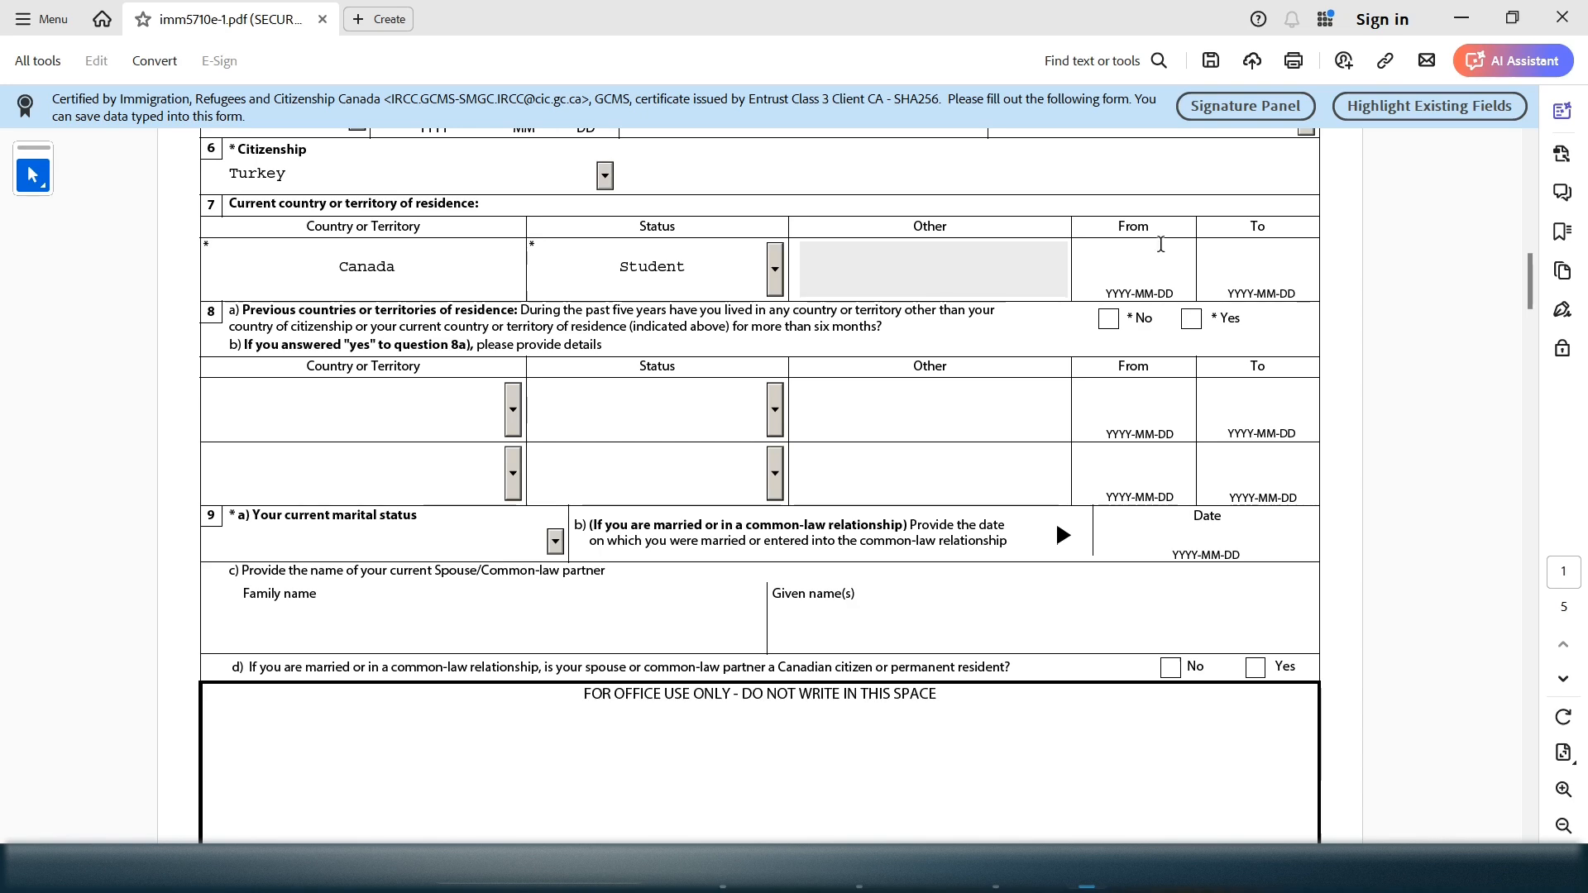
Enter 2020-08-15 as the From date of the Canada residence in row 7
left_click_drag(1161, 245, 1126, 232)
left_click(1121, 263)
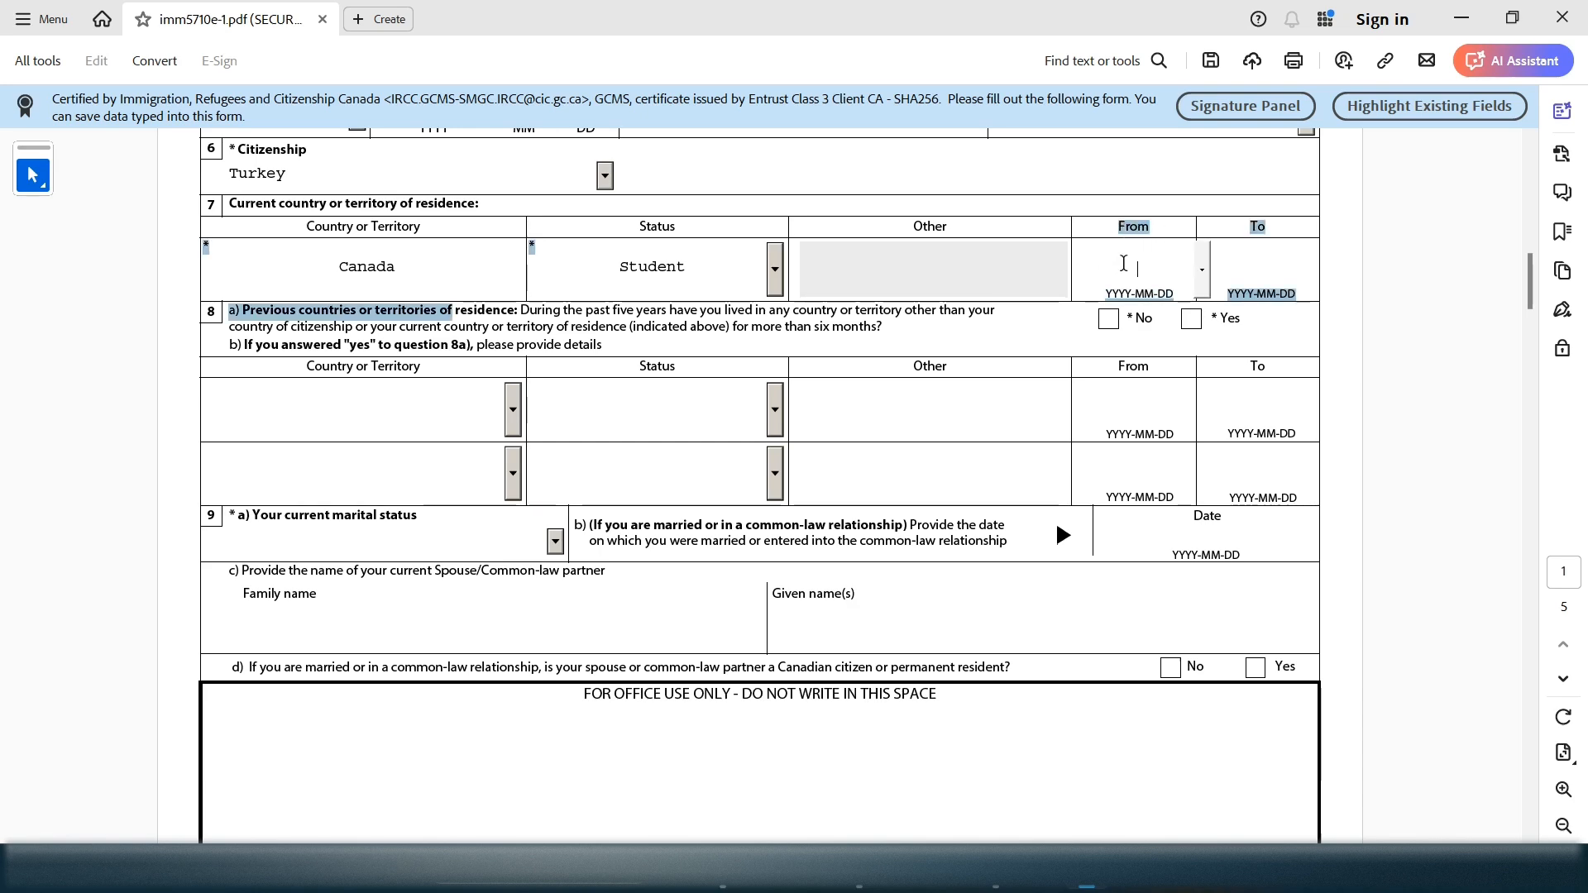
left_click_drag(1152, 231, 1120, 225)
left_click(1117, 226)
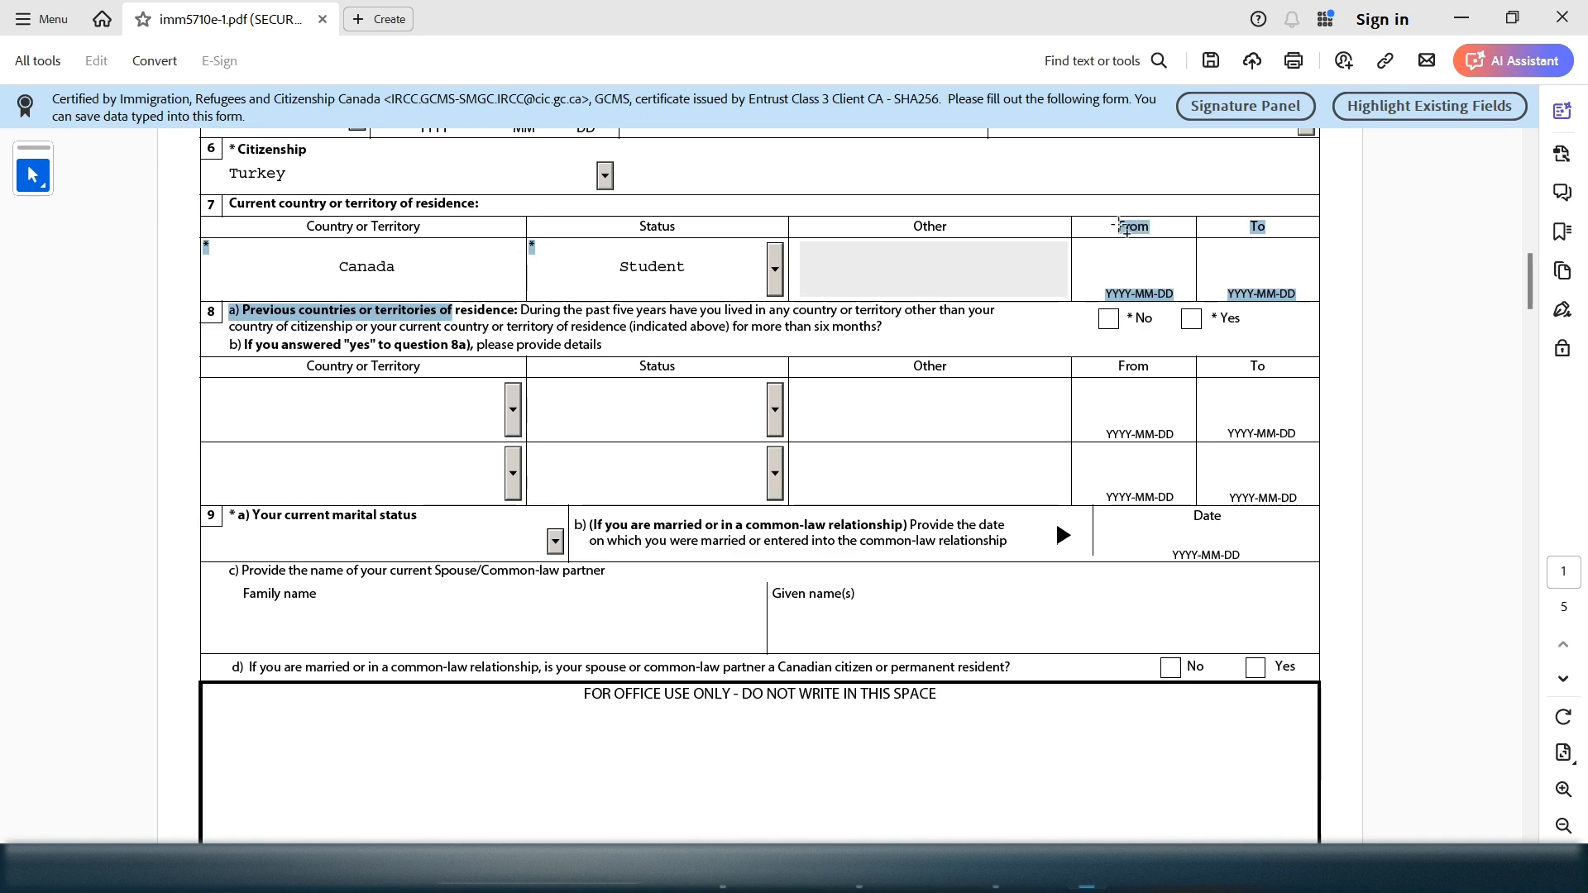
left_click(1137, 258)
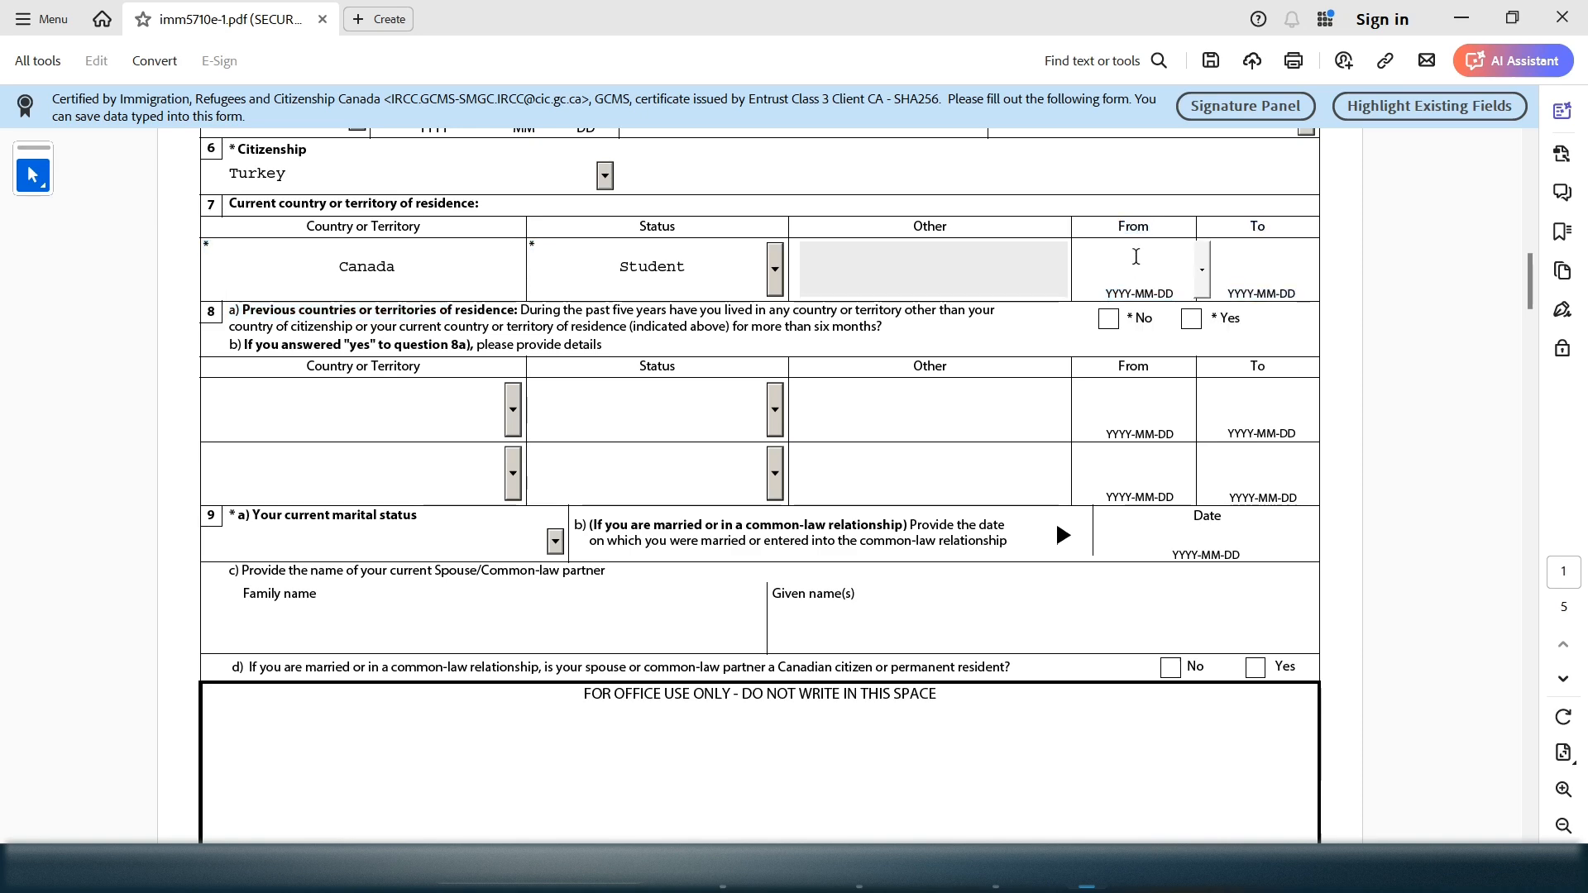
type("2020-")
left_click_drag(1174, 270, 1081, 267)
left_click(1174, 270)
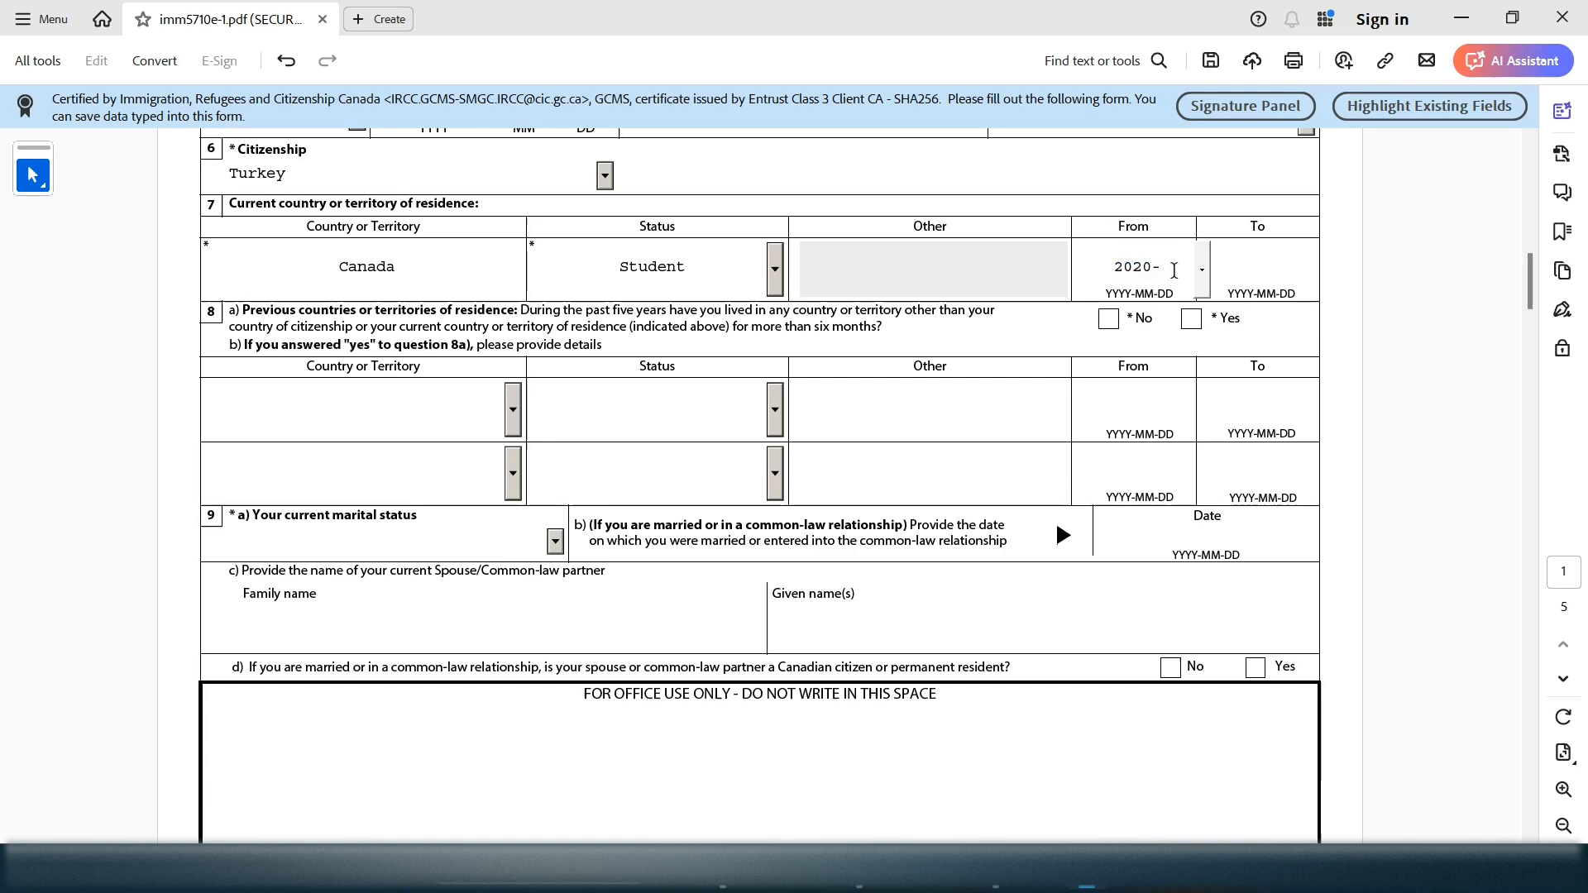
type("0816")
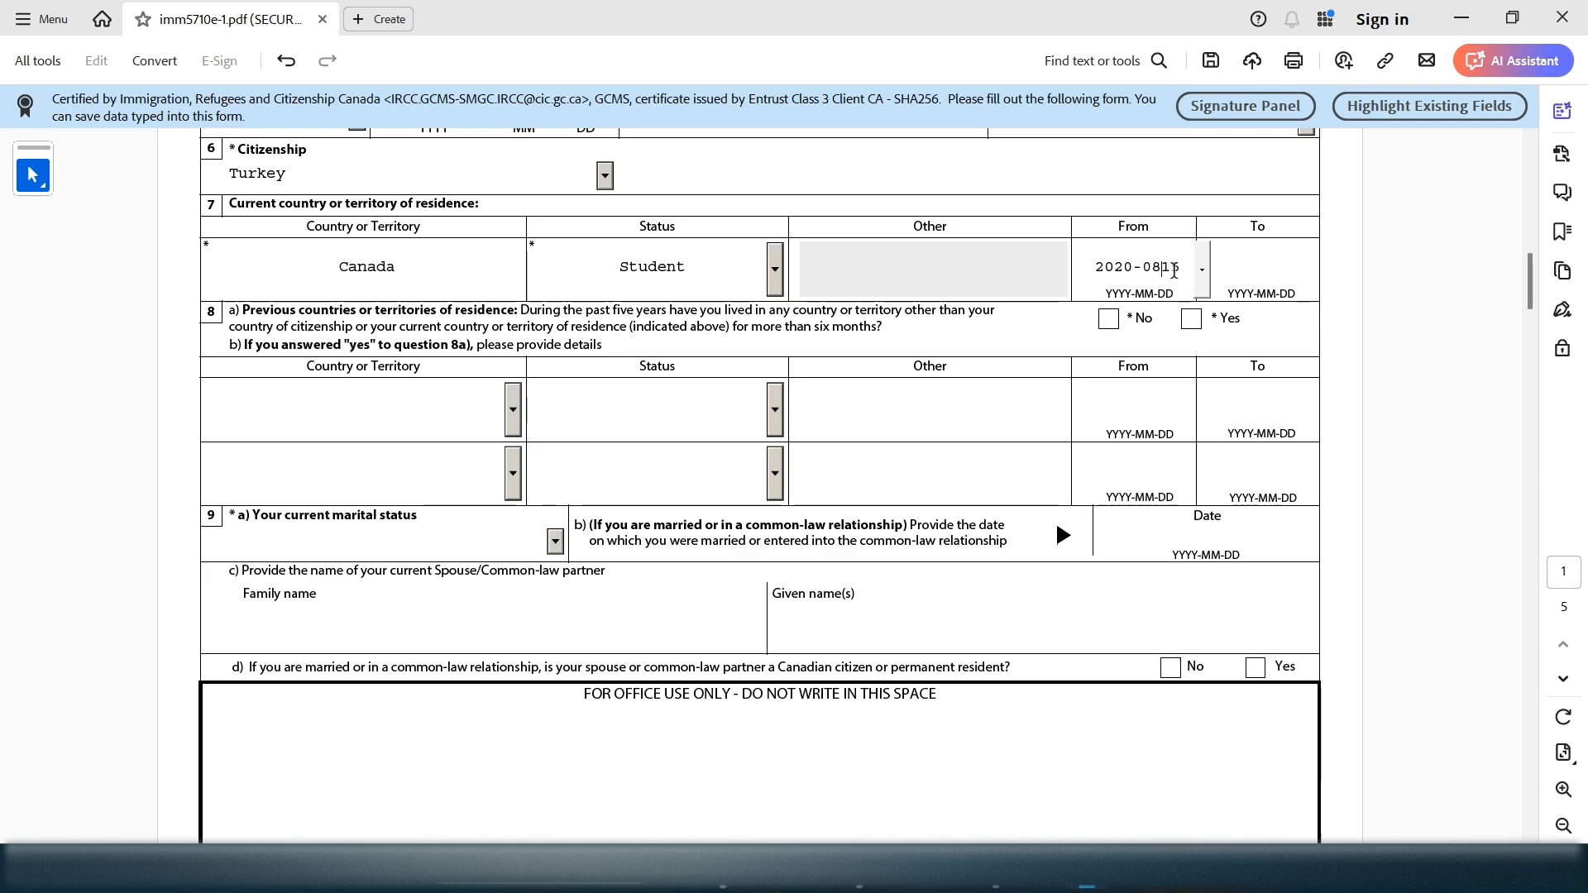
type("-")
left_click(1280, 234)
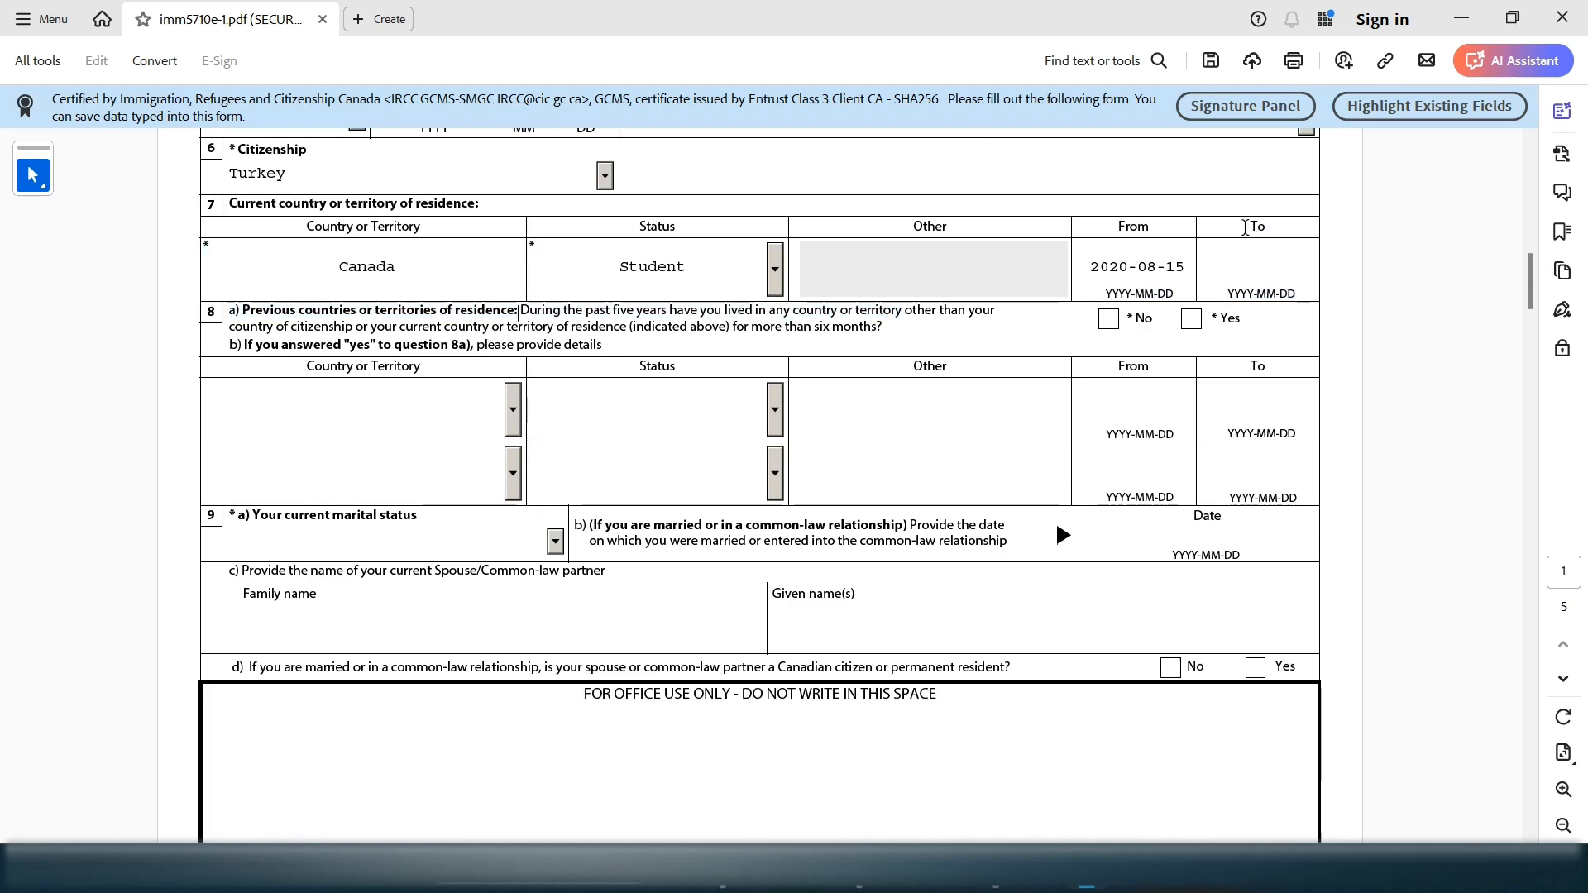
Enter 2024-08-31 as the To date of the Canada residence, fixing a stray digit
double_click(716, 276)
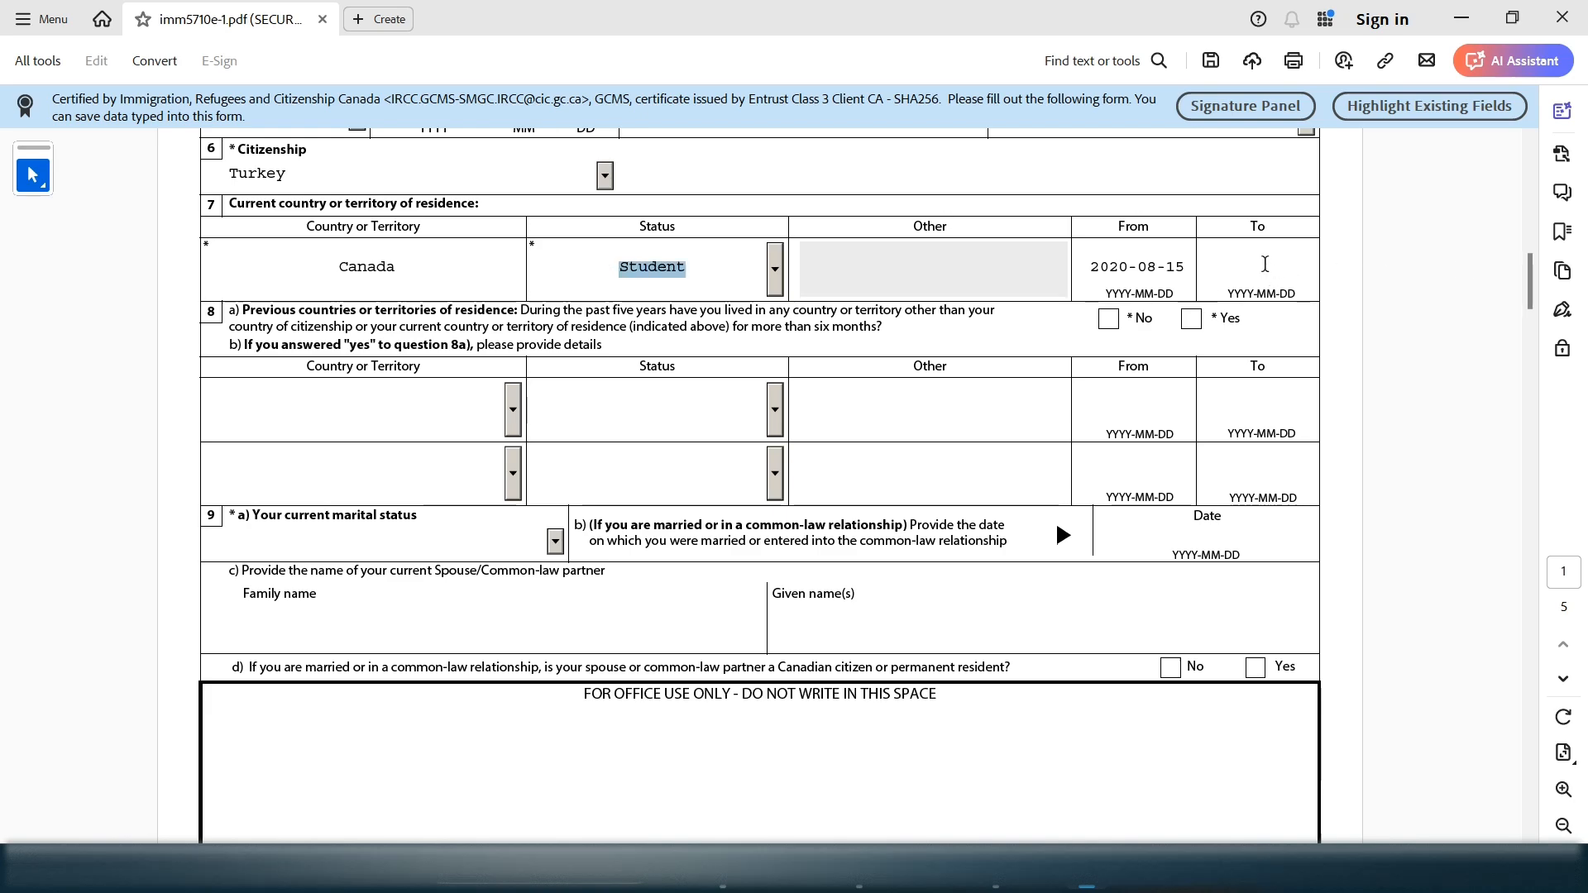
left_click_drag(1245, 220, 1292, 295)
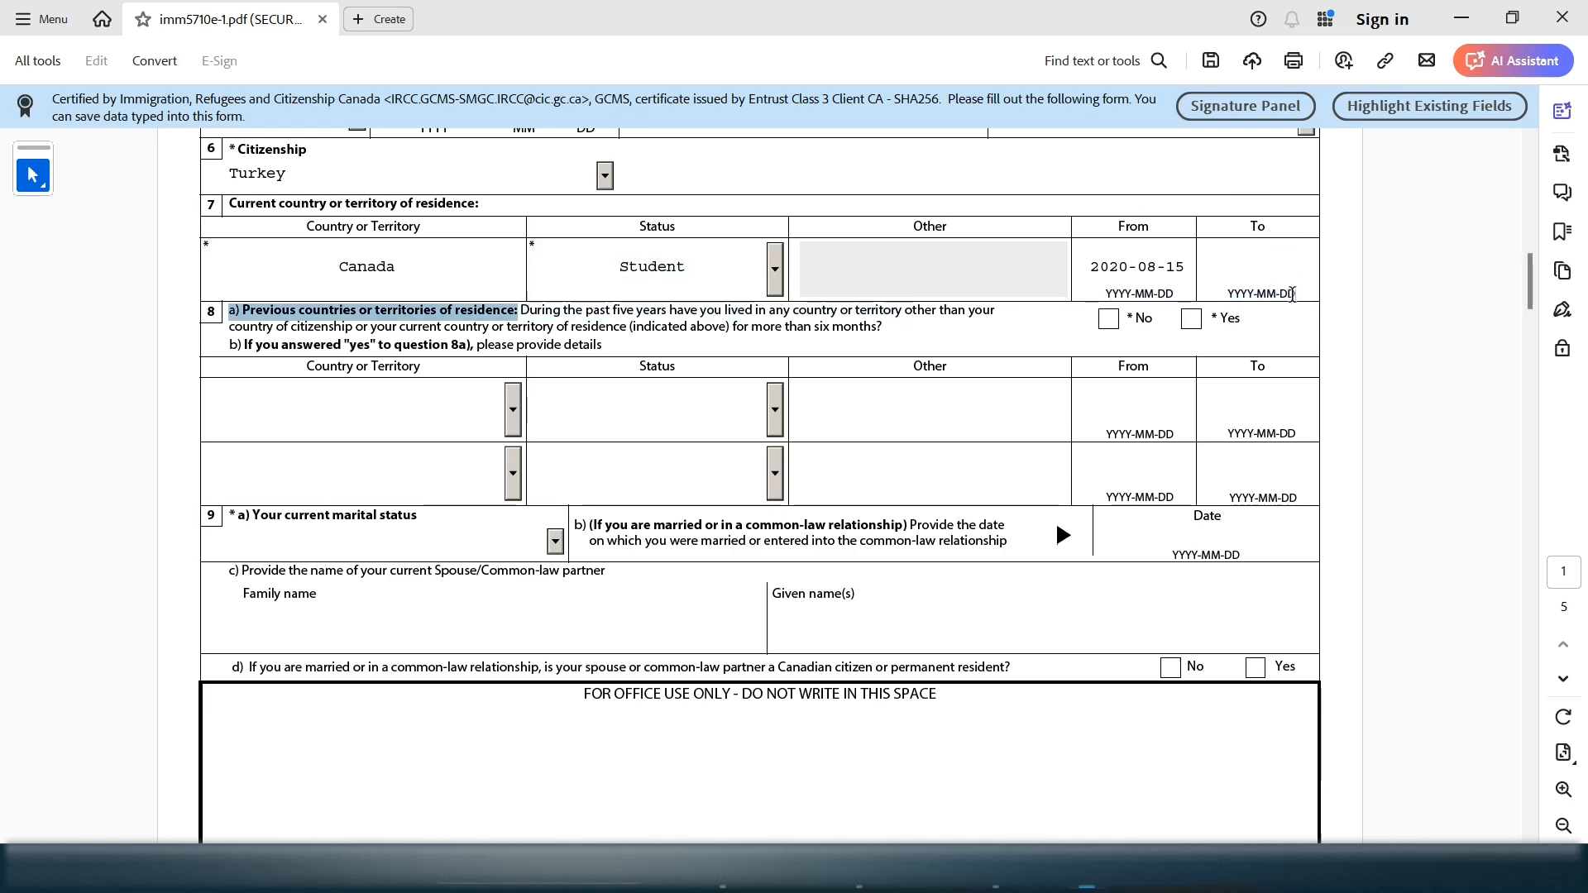
left_click(1262, 274)
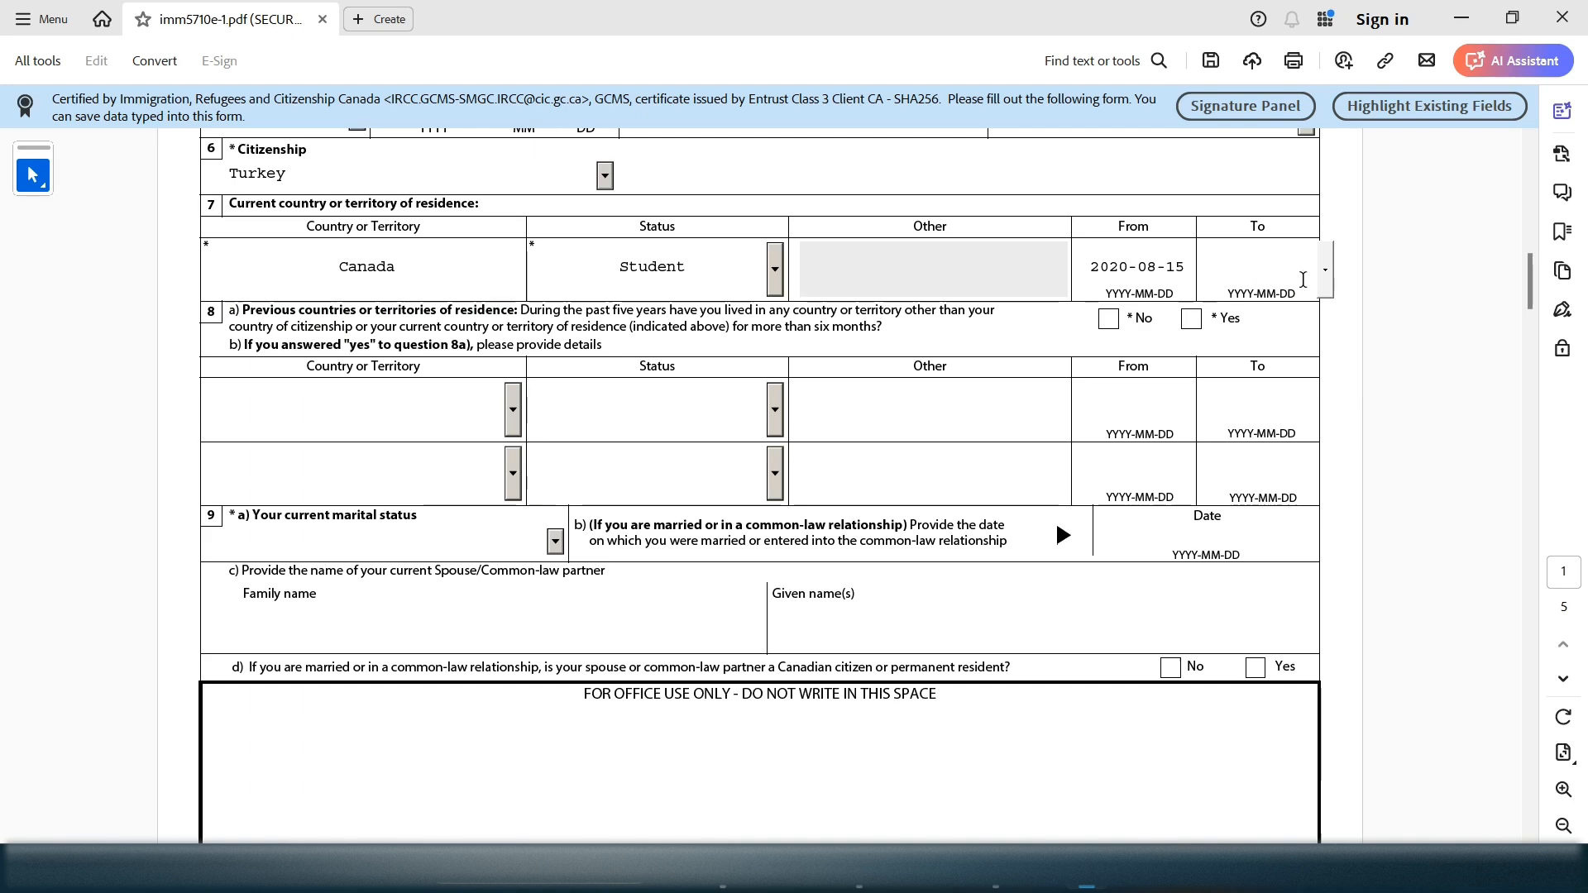
left_click_drag(1121, 229, 1144, 236)
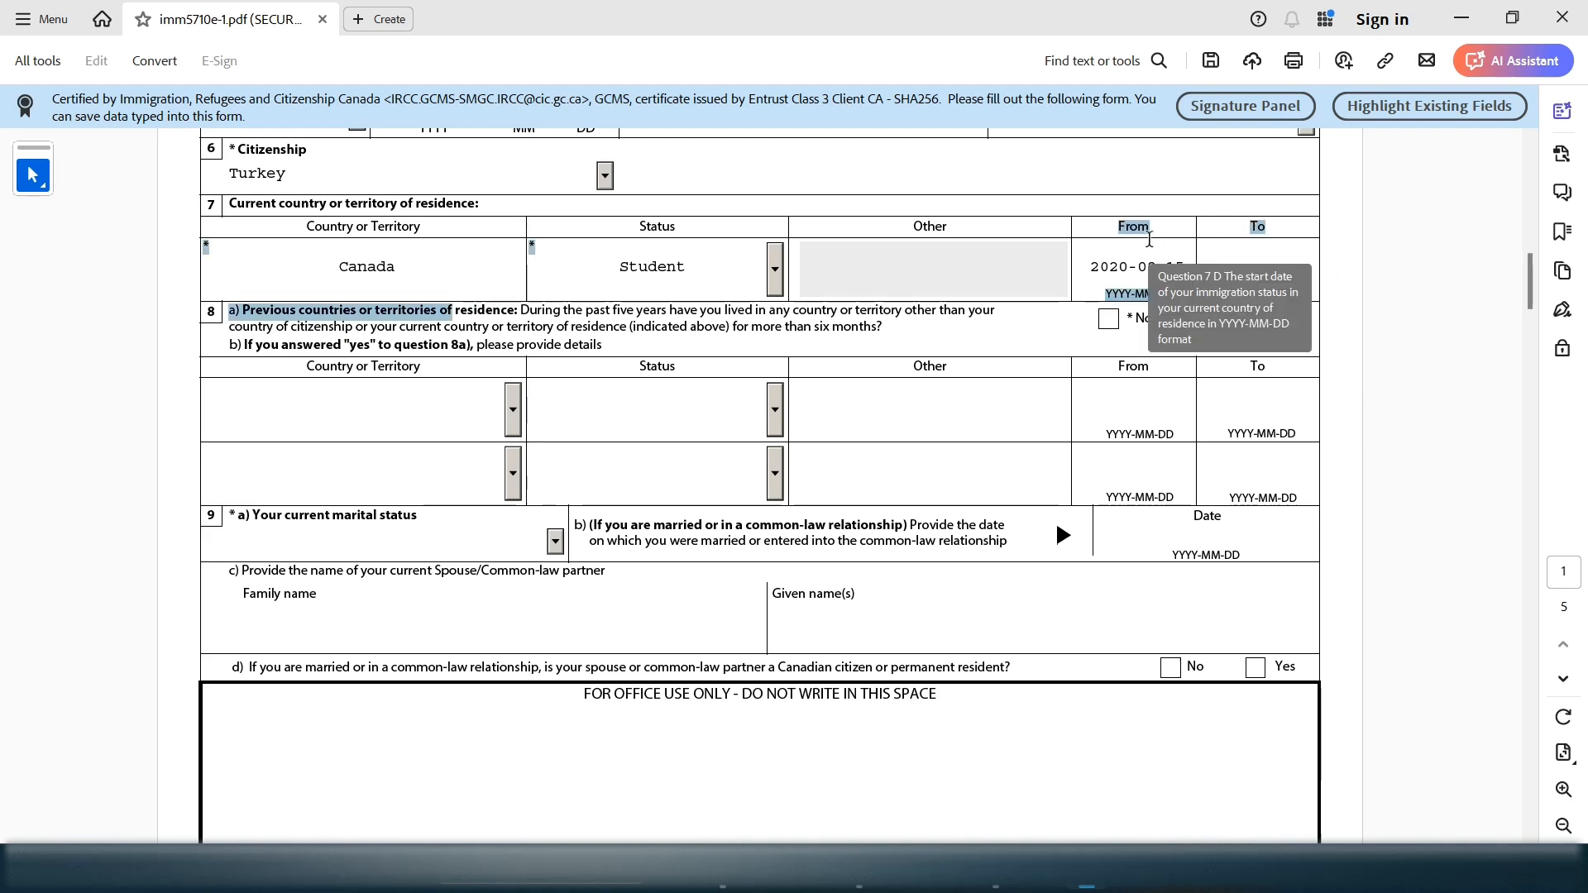
left_click(1266, 238)
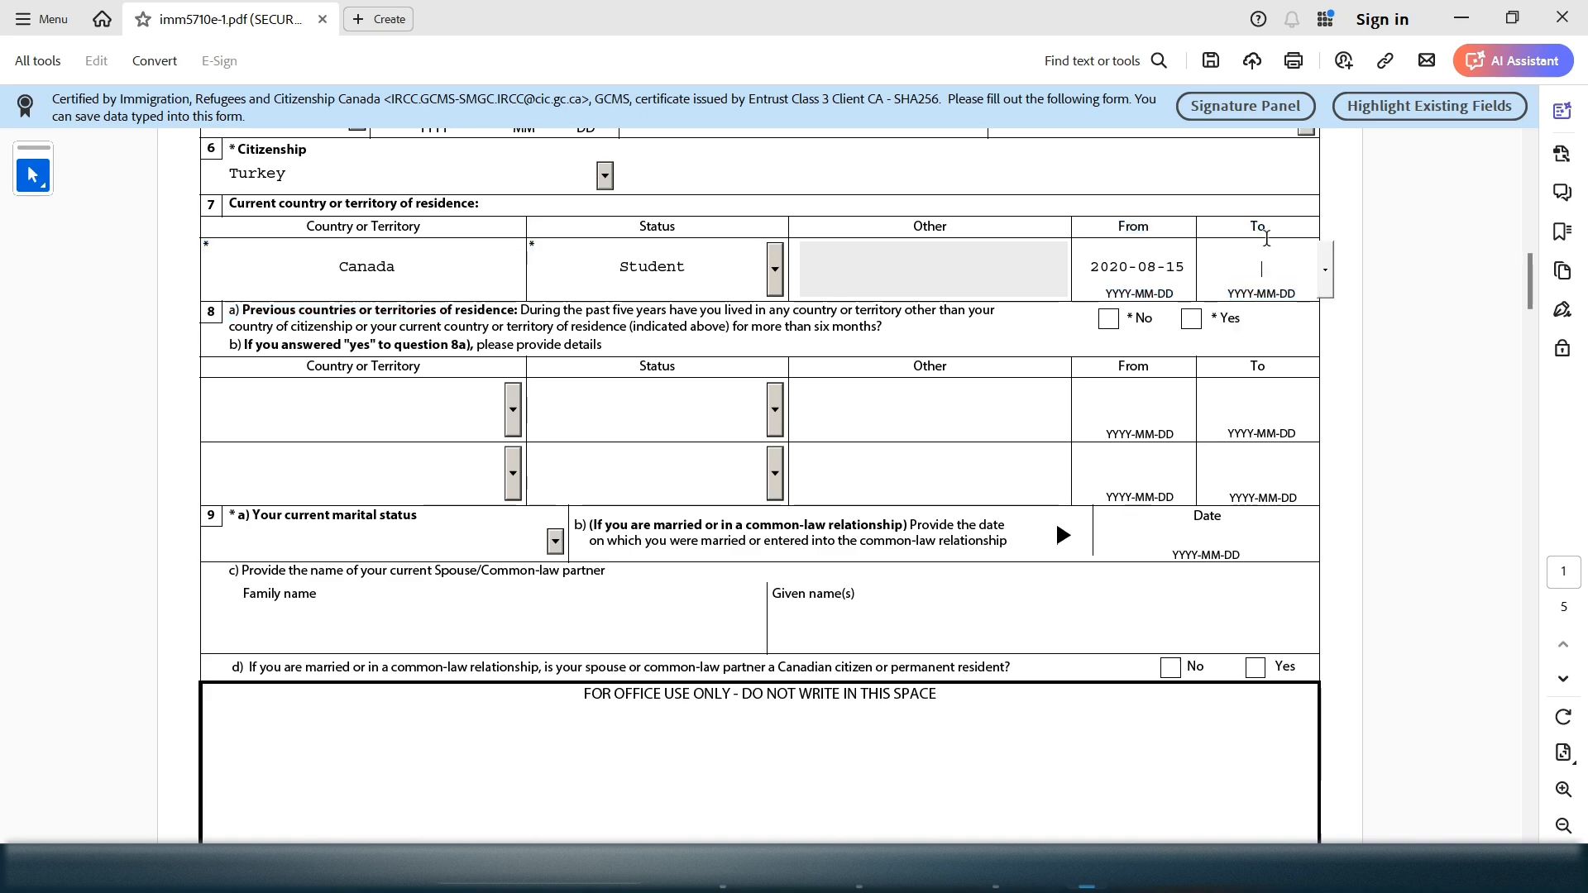
left_click_drag(1252, 229, 1265, 266)
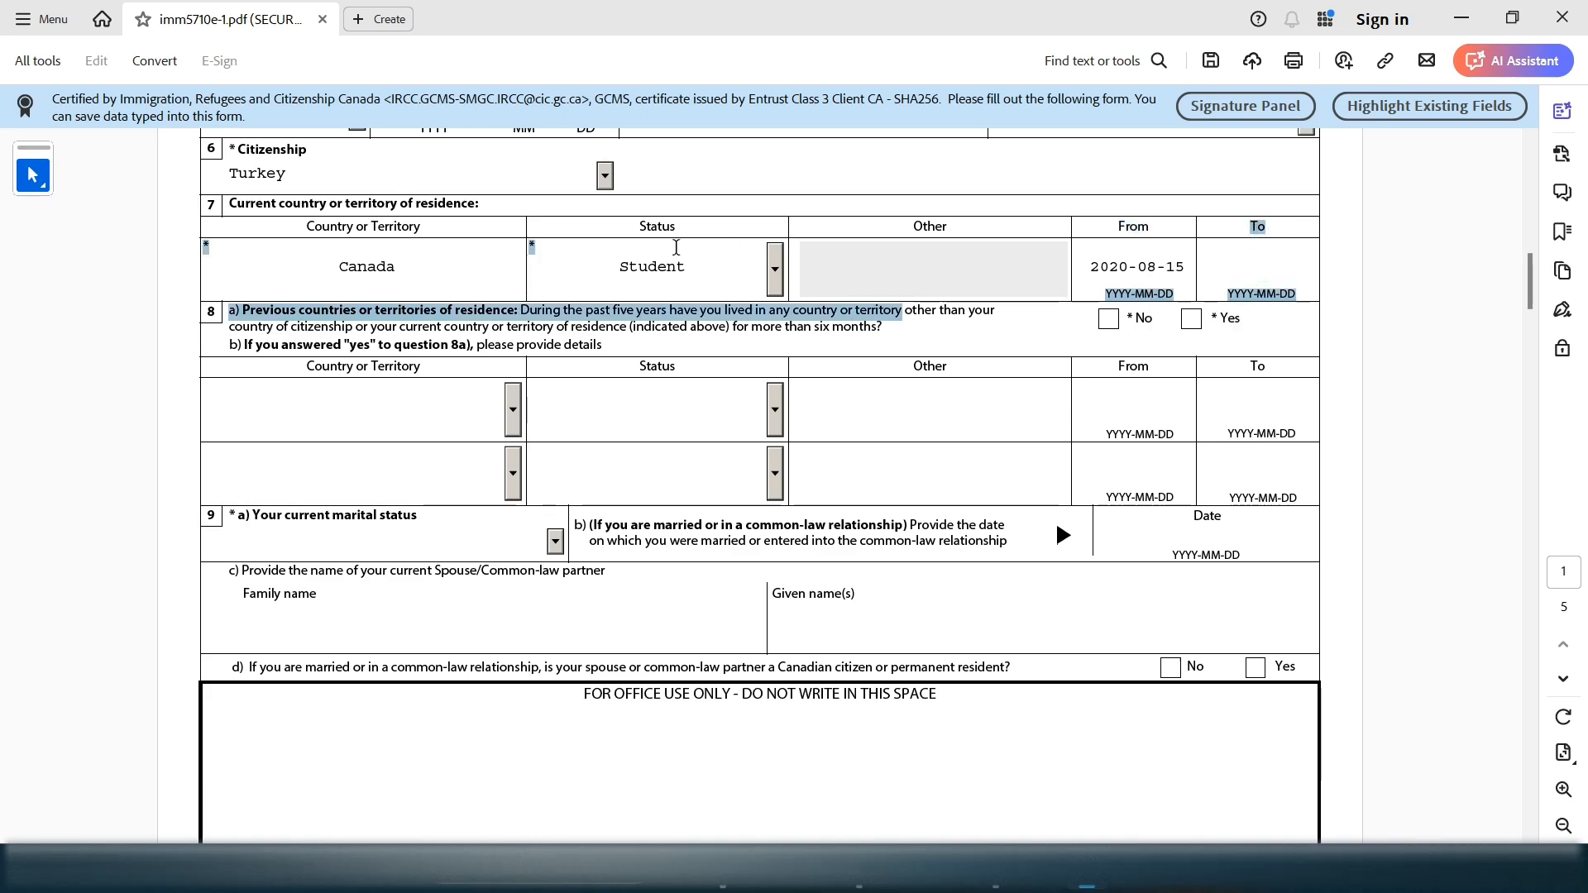
double_click(701, 265)
left_click(1282, 254)
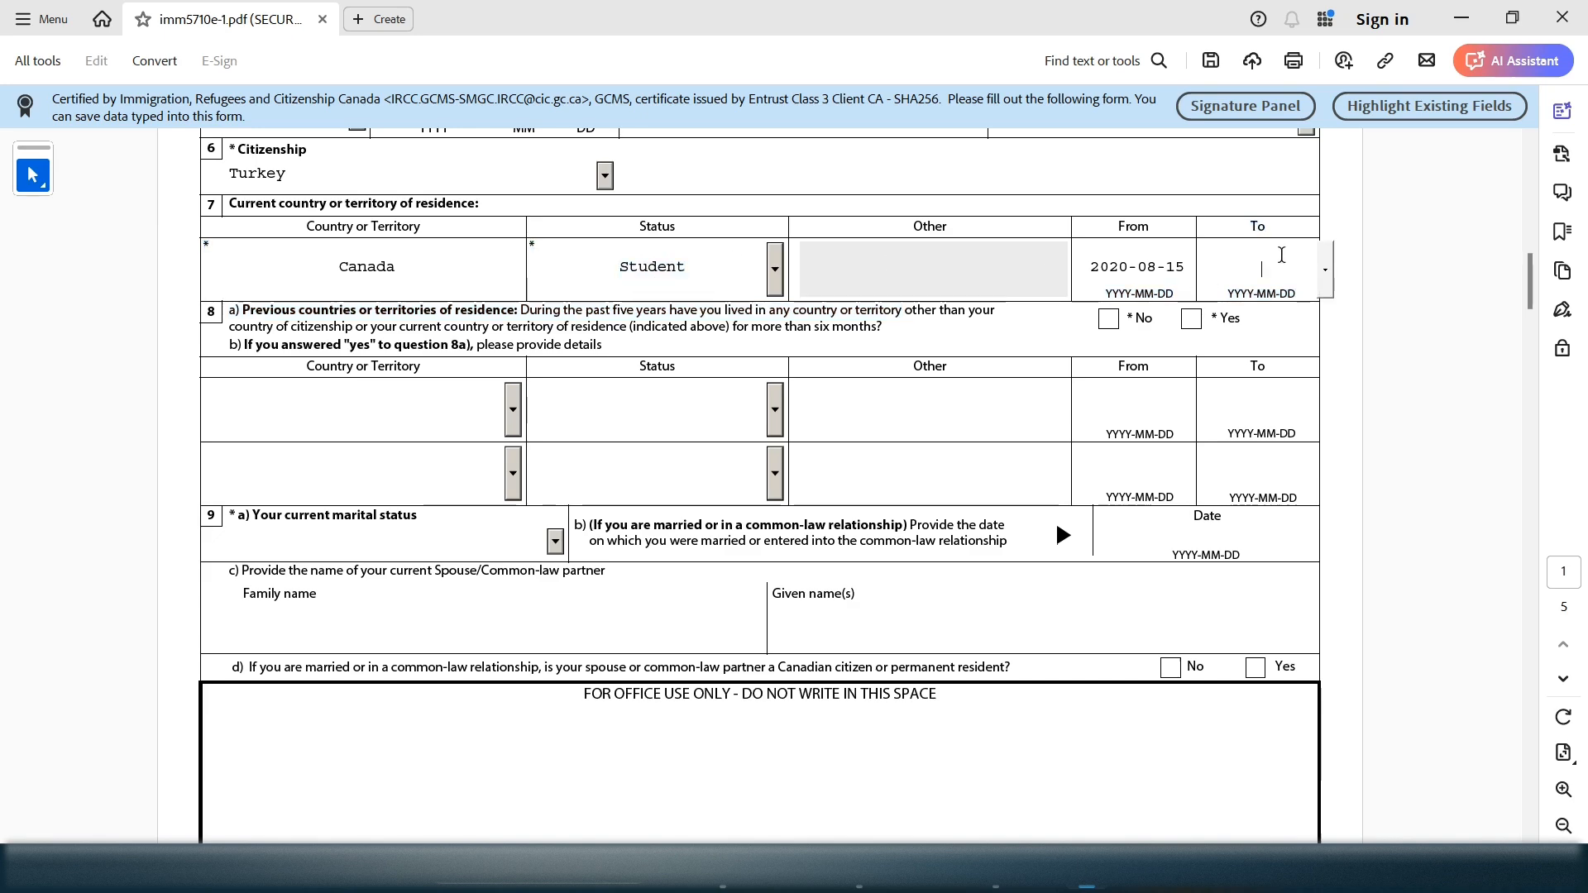
type("2024-")
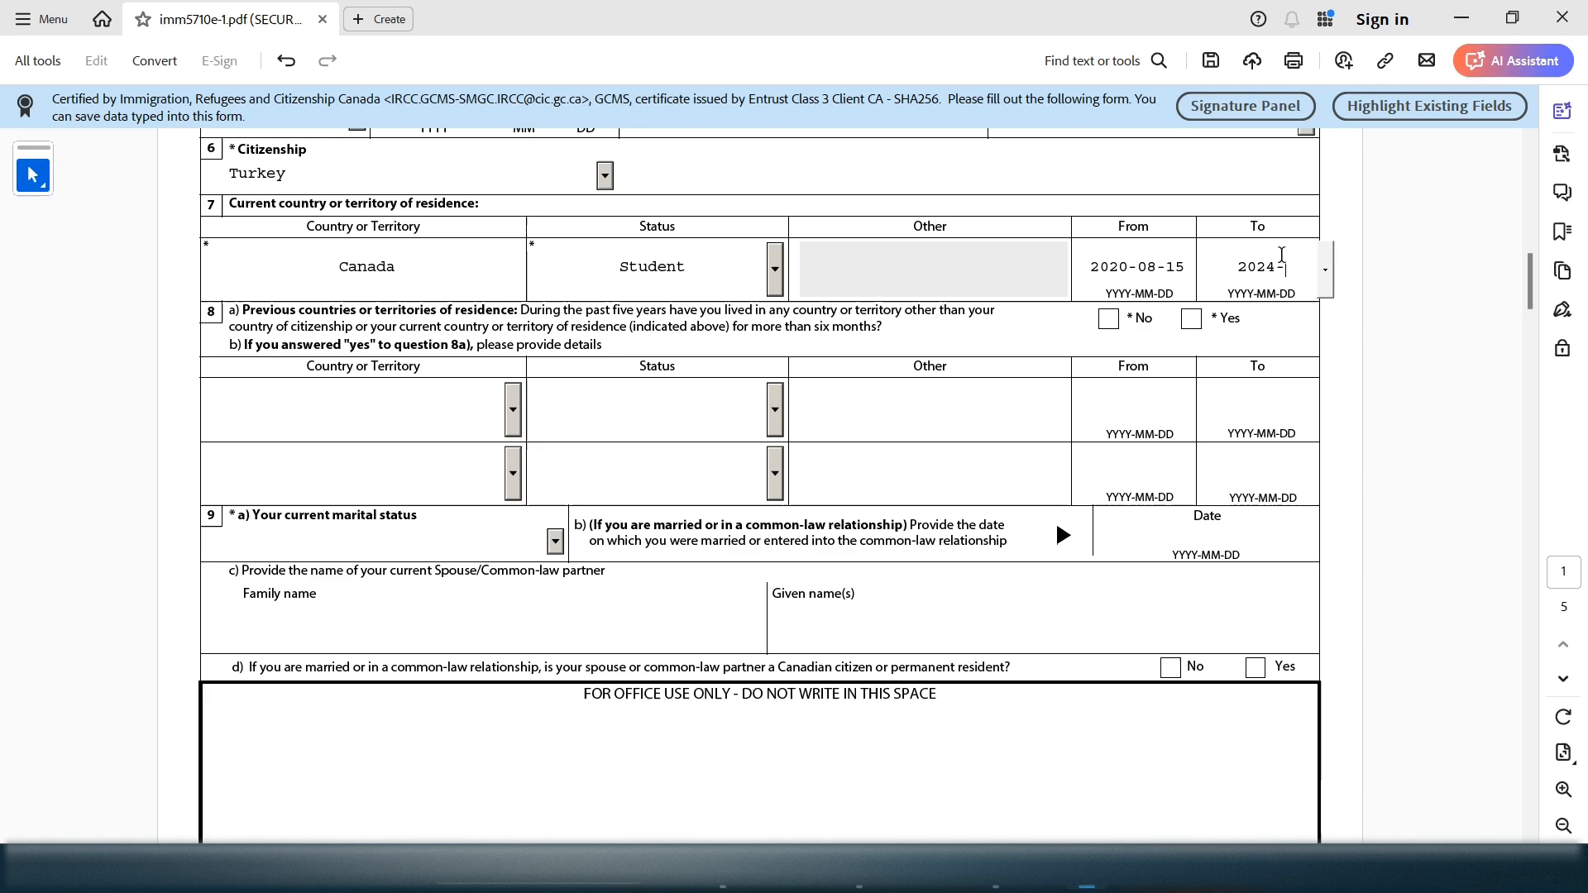
type("083")
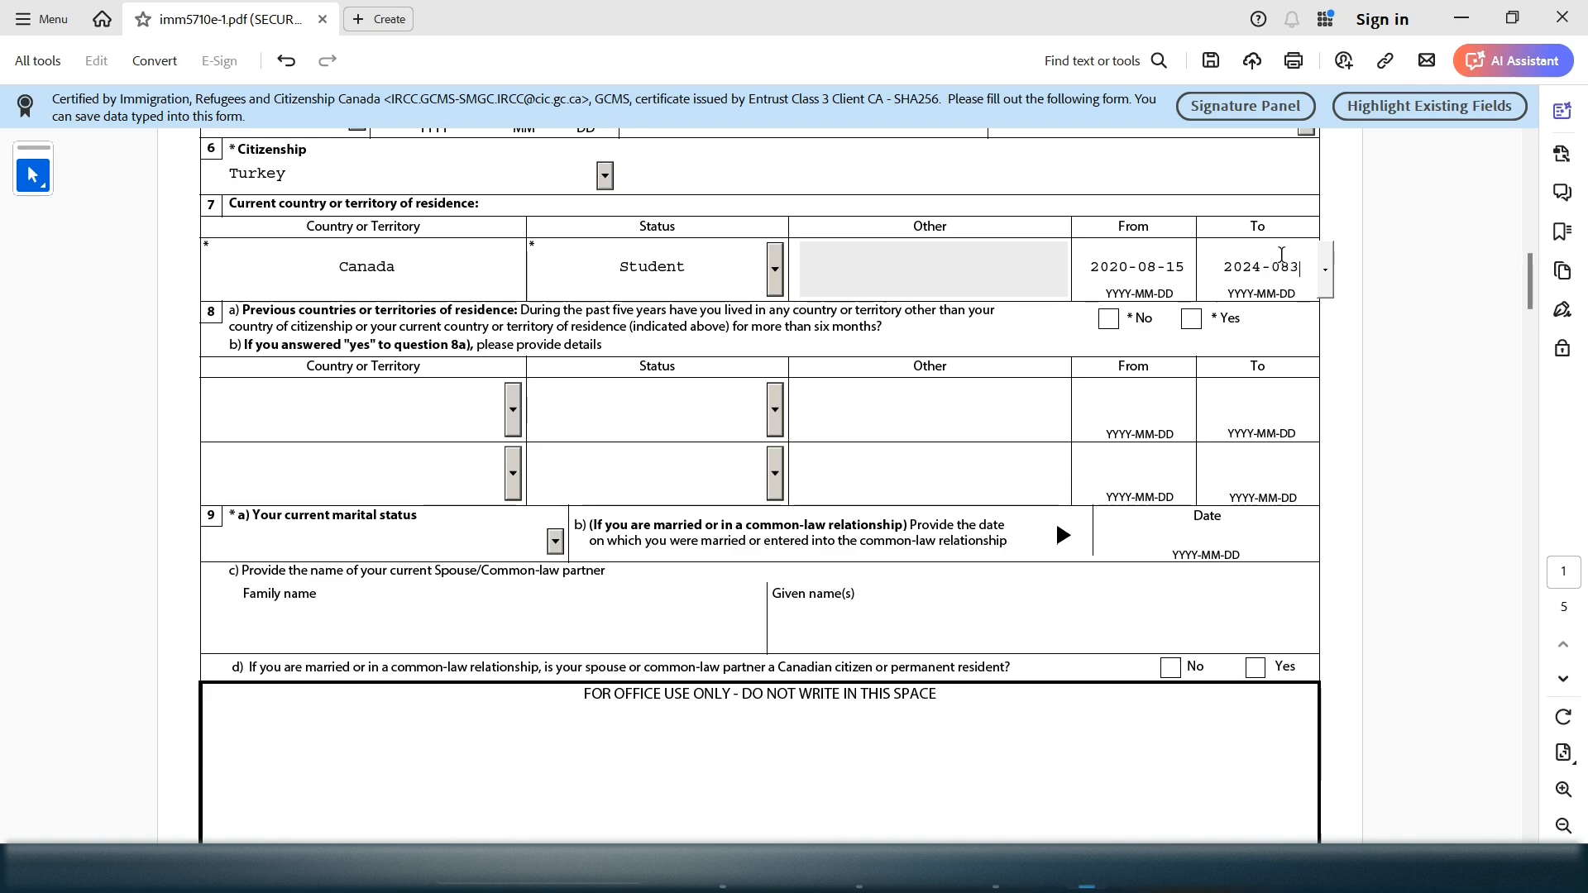
key("BackSpace")
type("-31")
key("Tab")
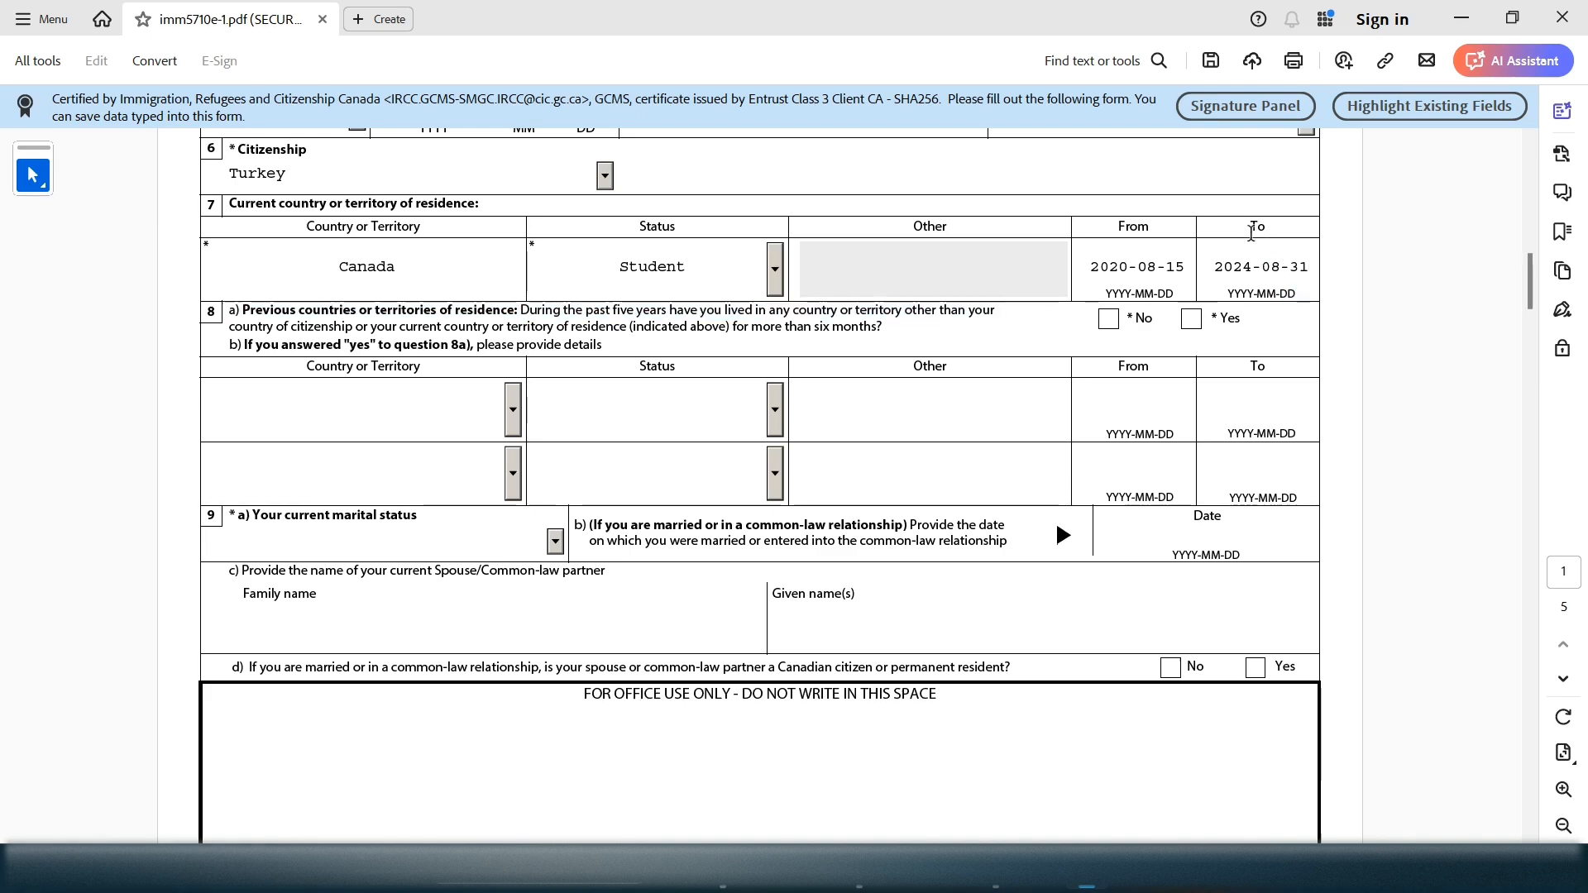
left_click_drag(1258, 245, 1307, 269)
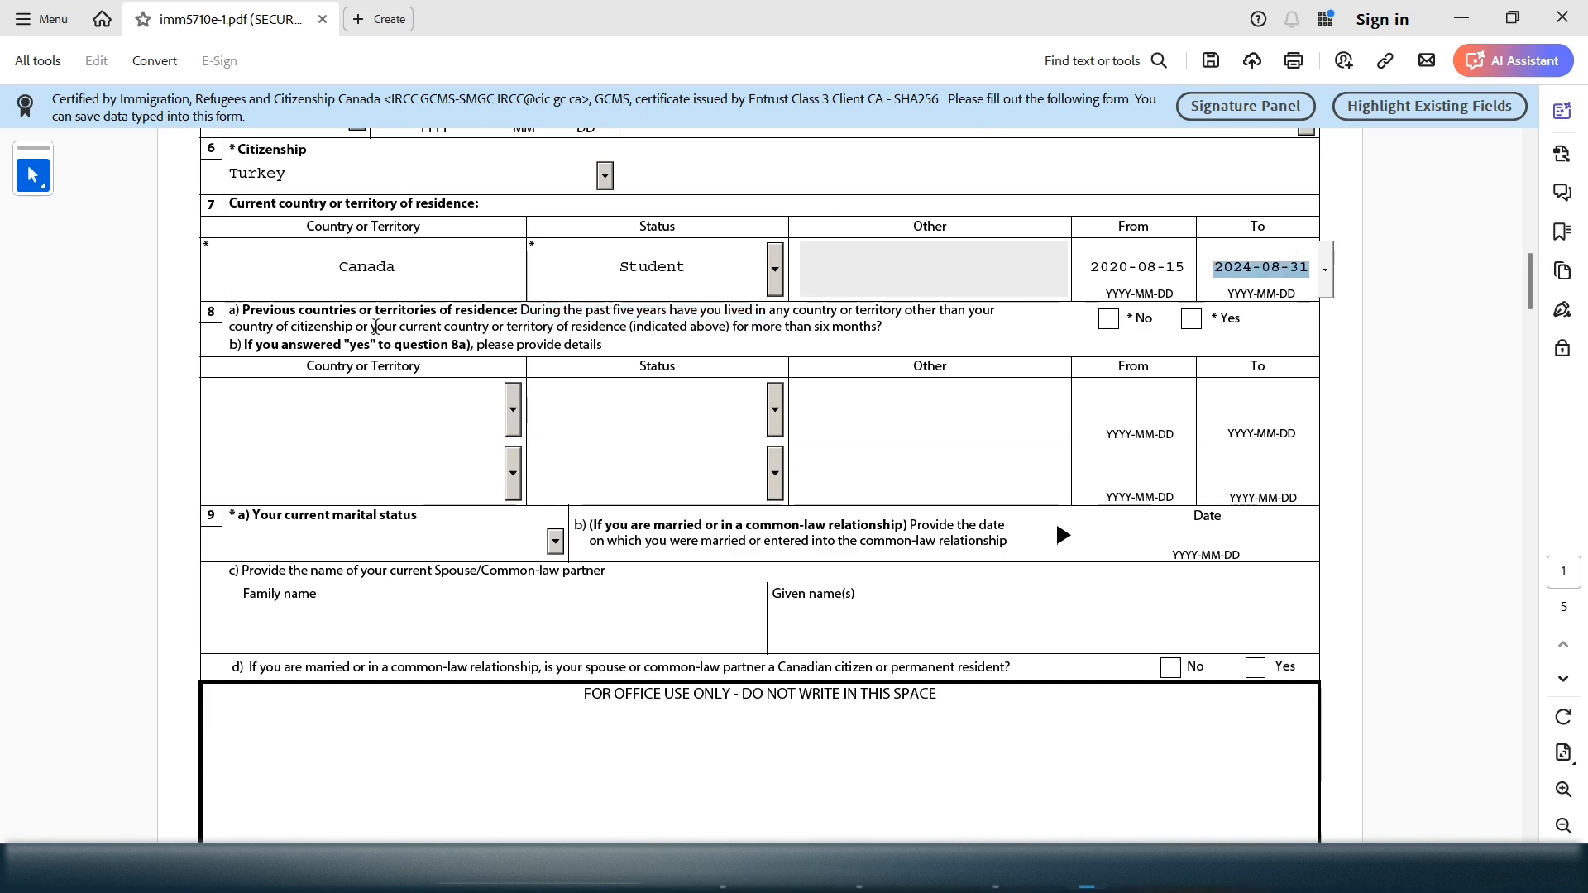
left_click_drag(298, 307, 380, 312)
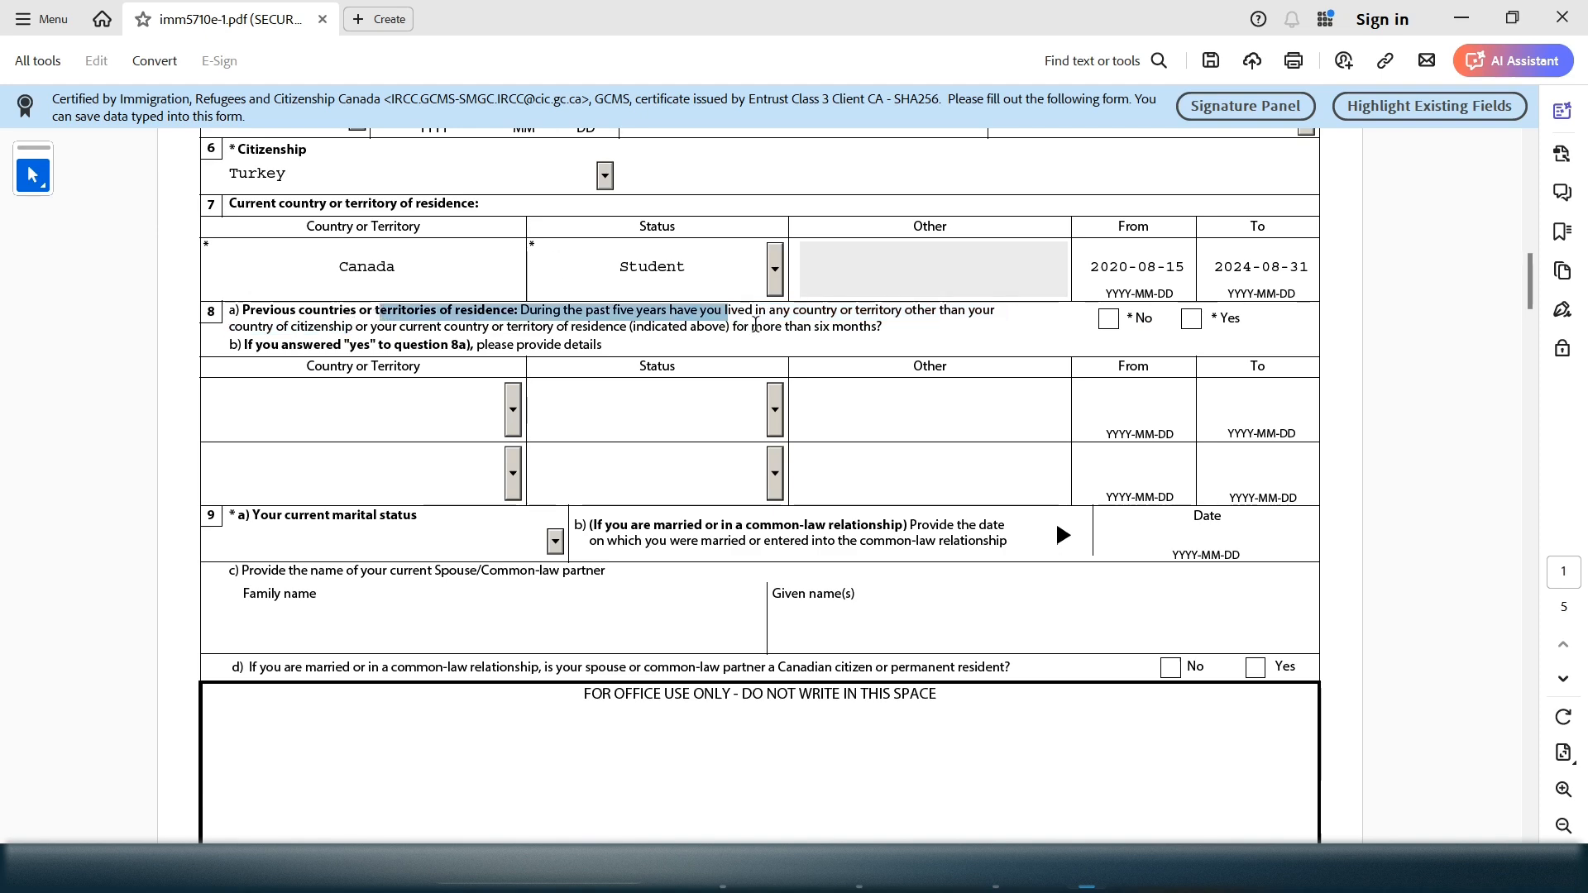
Highlight the Turkey birth country and question 8a's six-months wording
left_click_drag(755, 325, 756, 325)
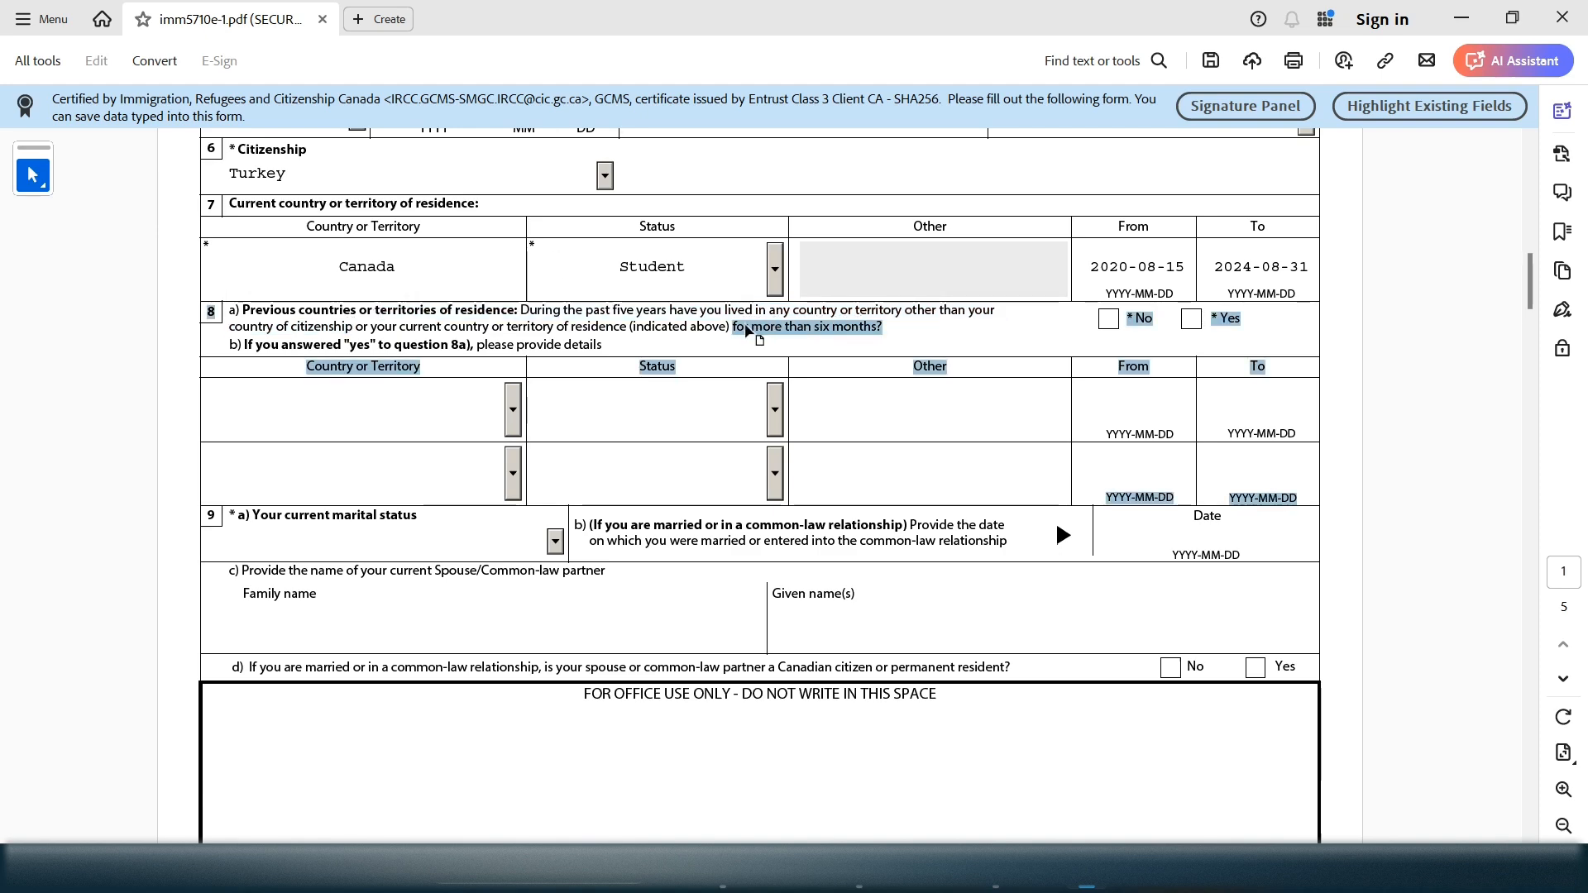
left_click_drag(1530, 292, 1535, 274)
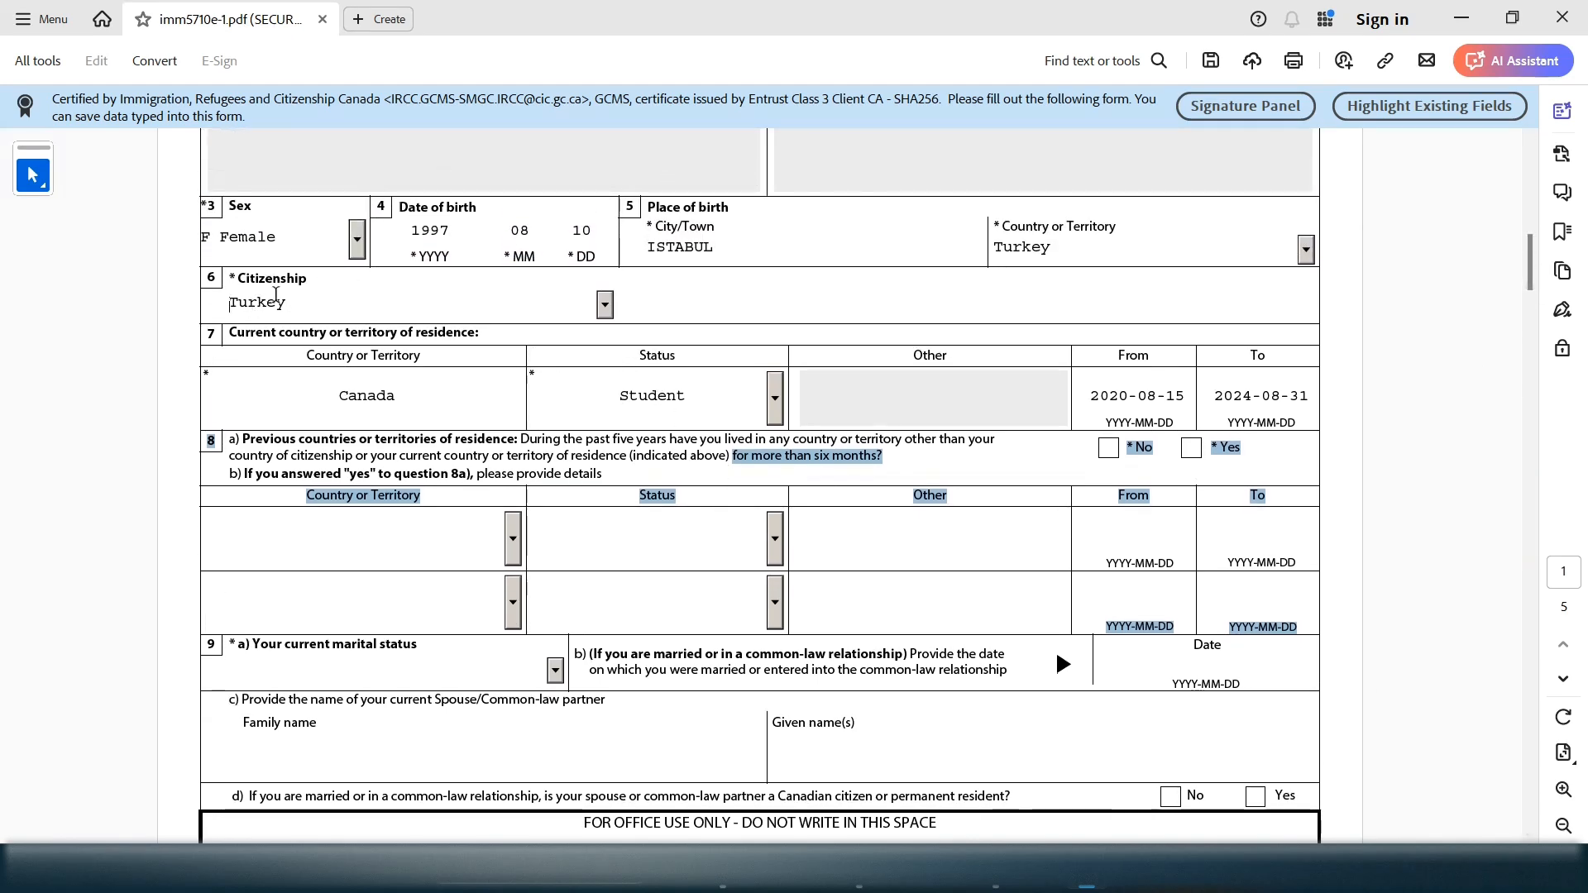
left_click(242, 296)
left_click_drag(1062, 247, 990, 248)
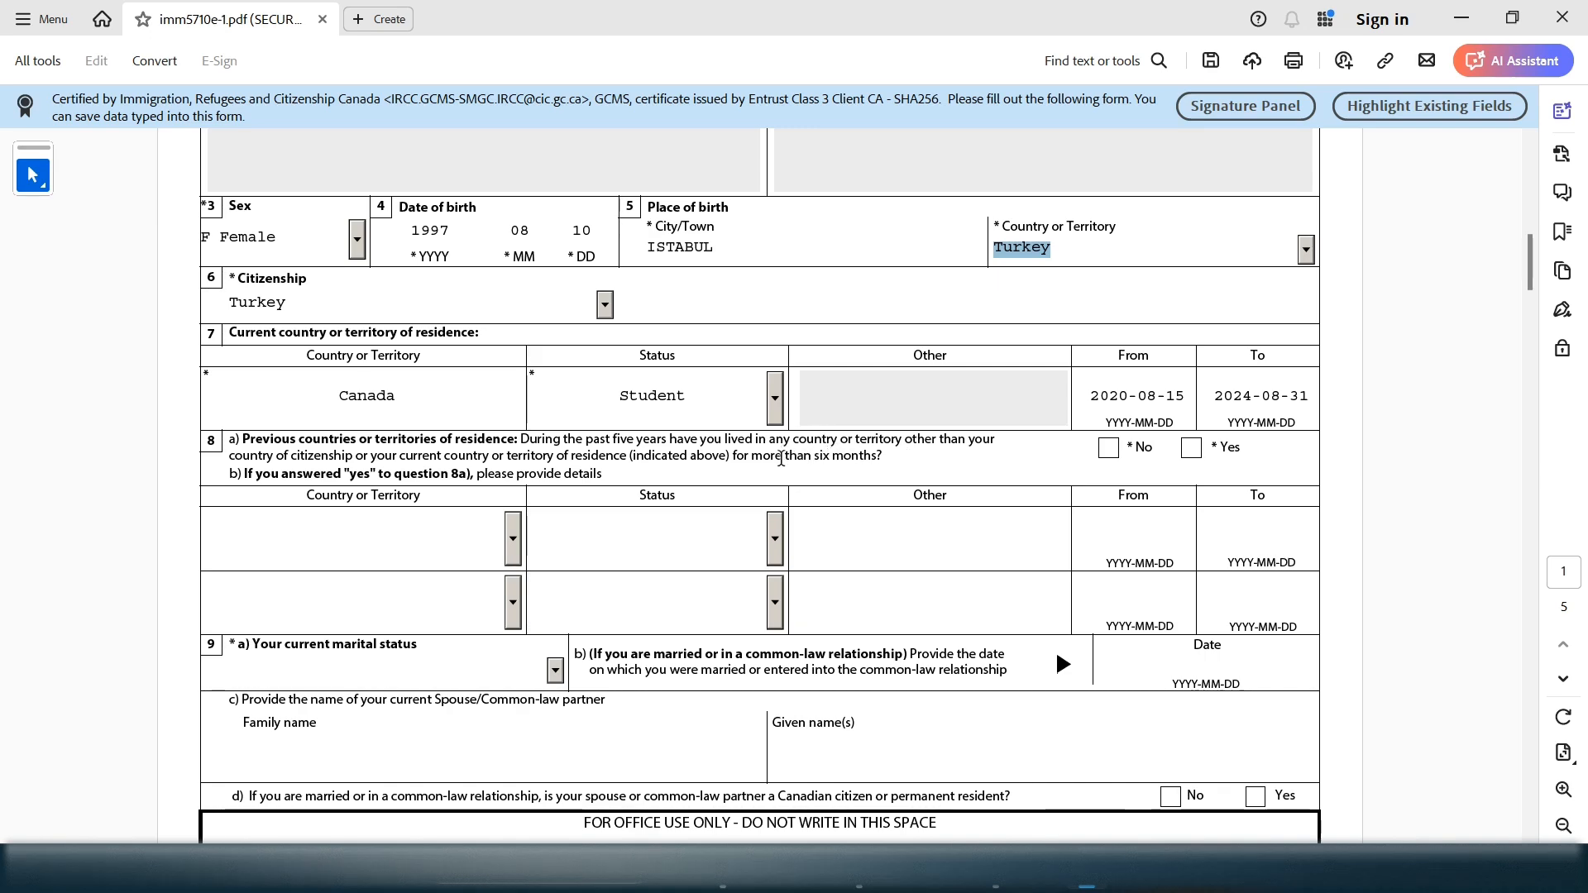
left_click_drag(753, 457, 858, 456)
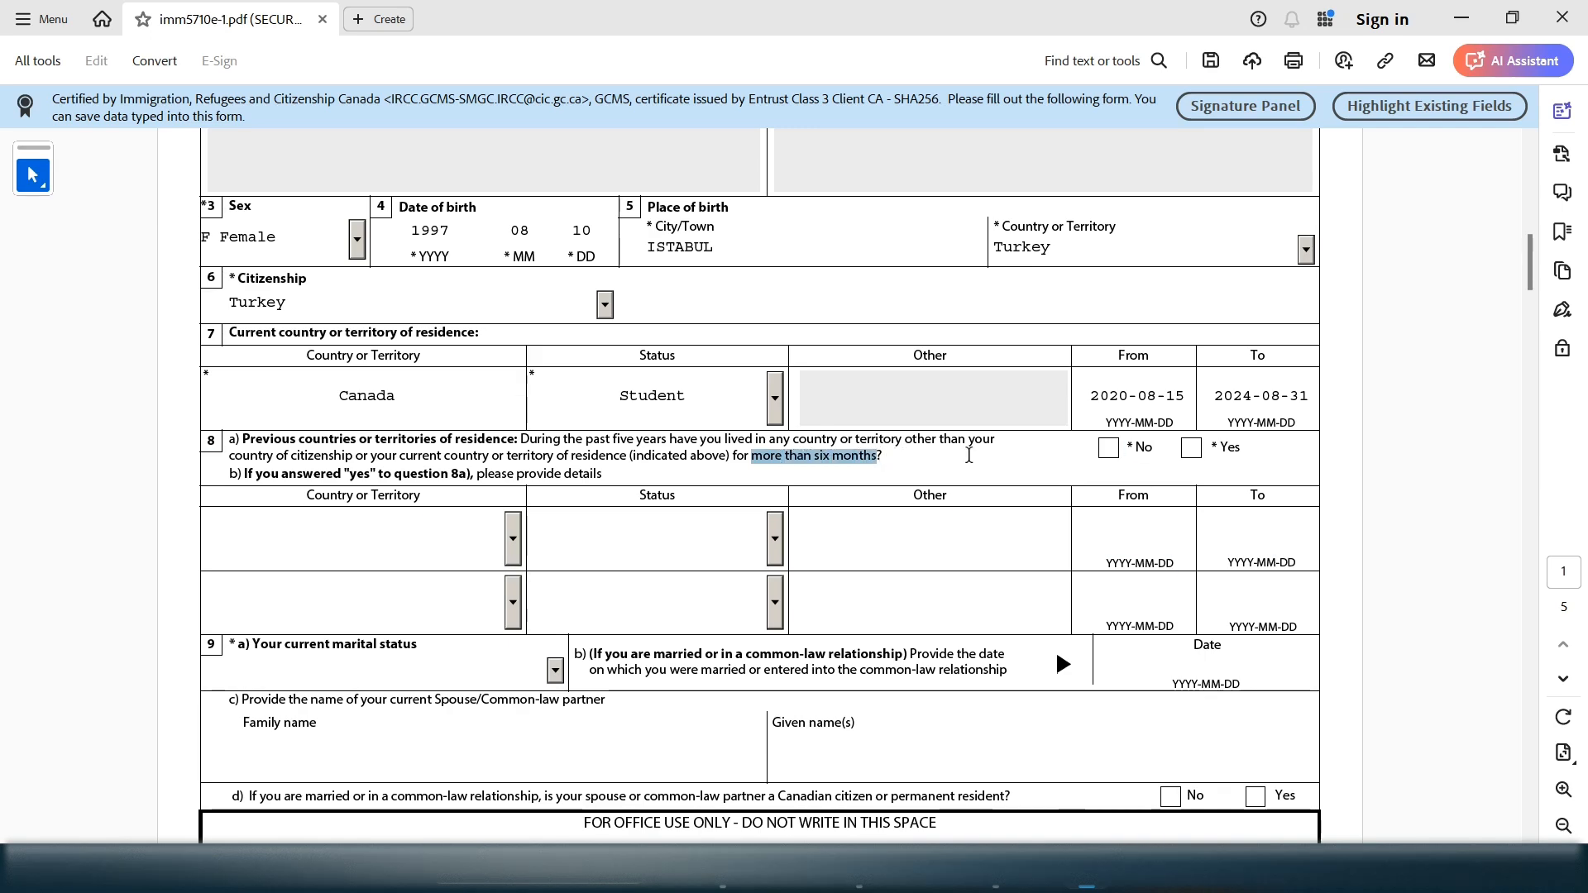
Switch question 8a to Yes and try the 8b previous-country entries
left_click(1108, 453)
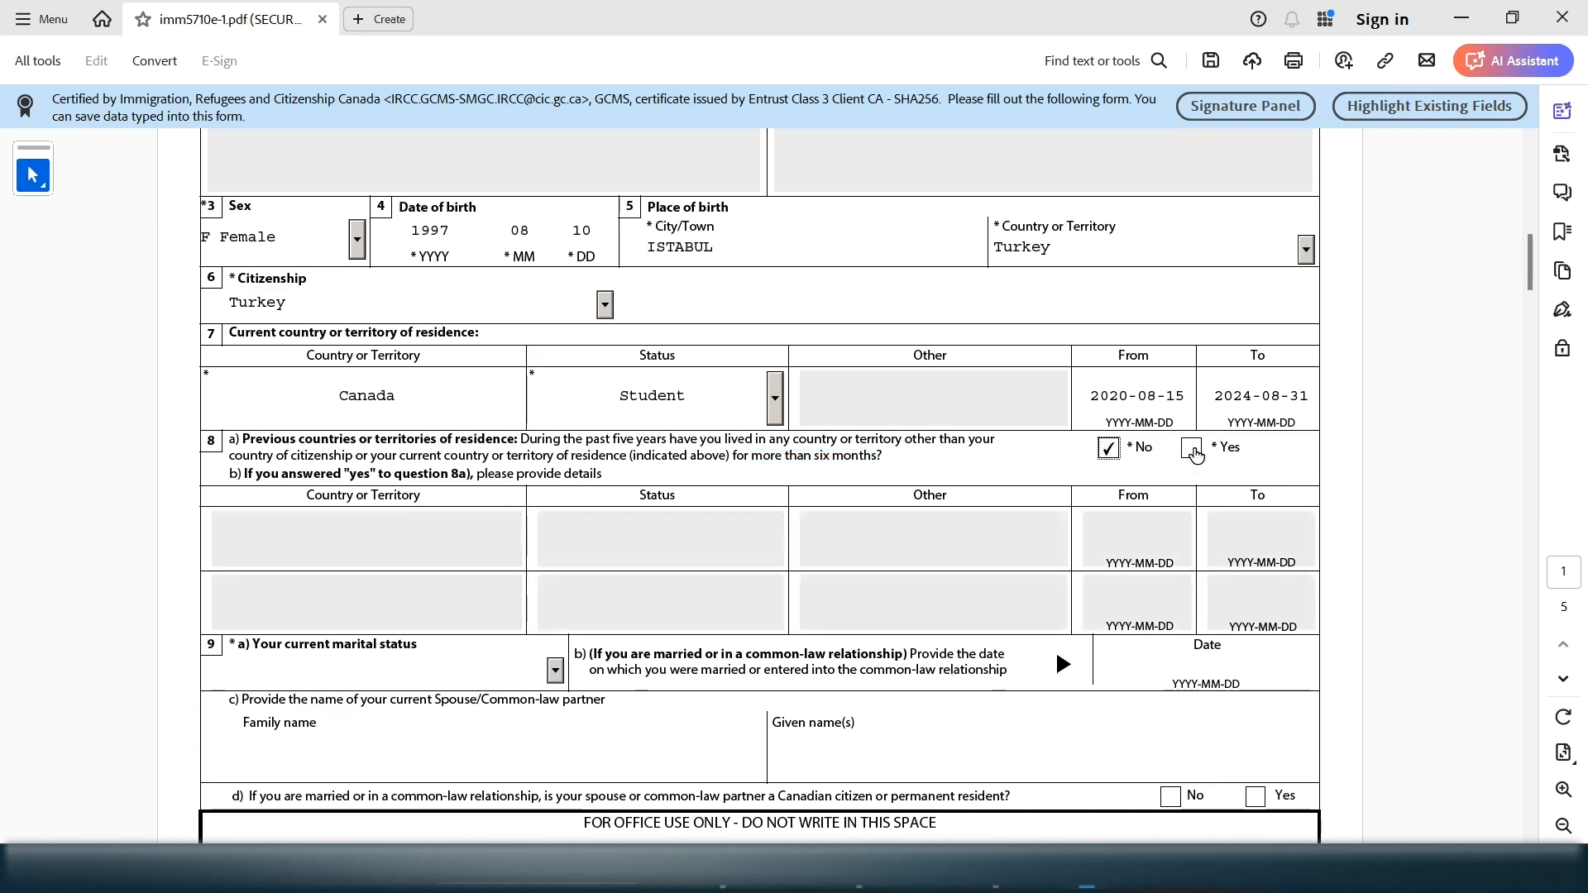
left_click(1194, 454)
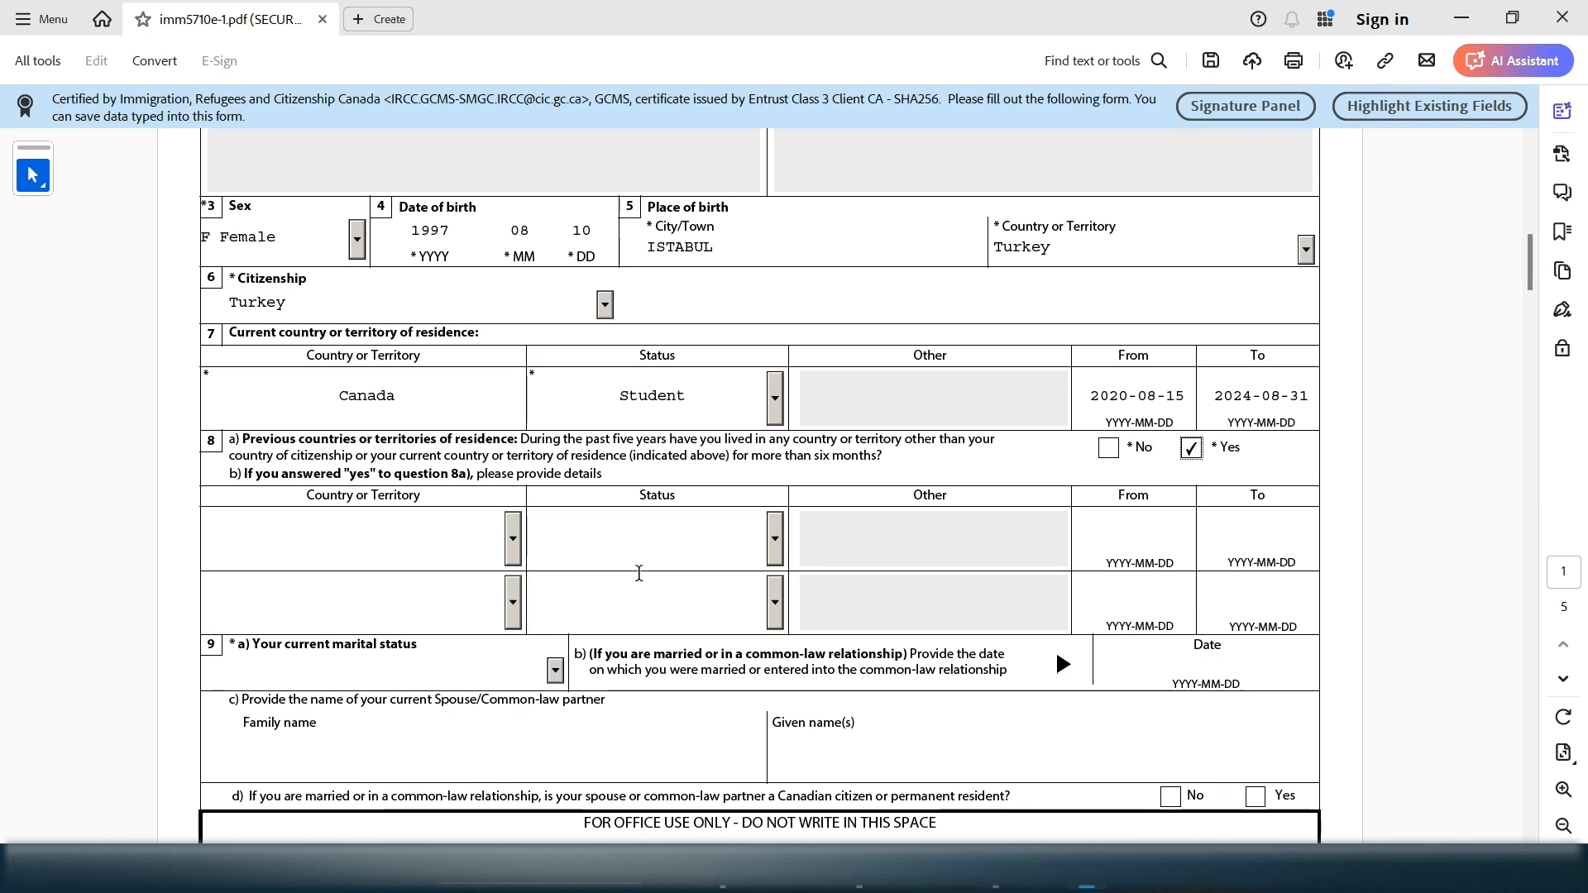
left_click(323, 531)
left_click(1174, 541)
left_click(1265, 544)
left_click(440, 519)
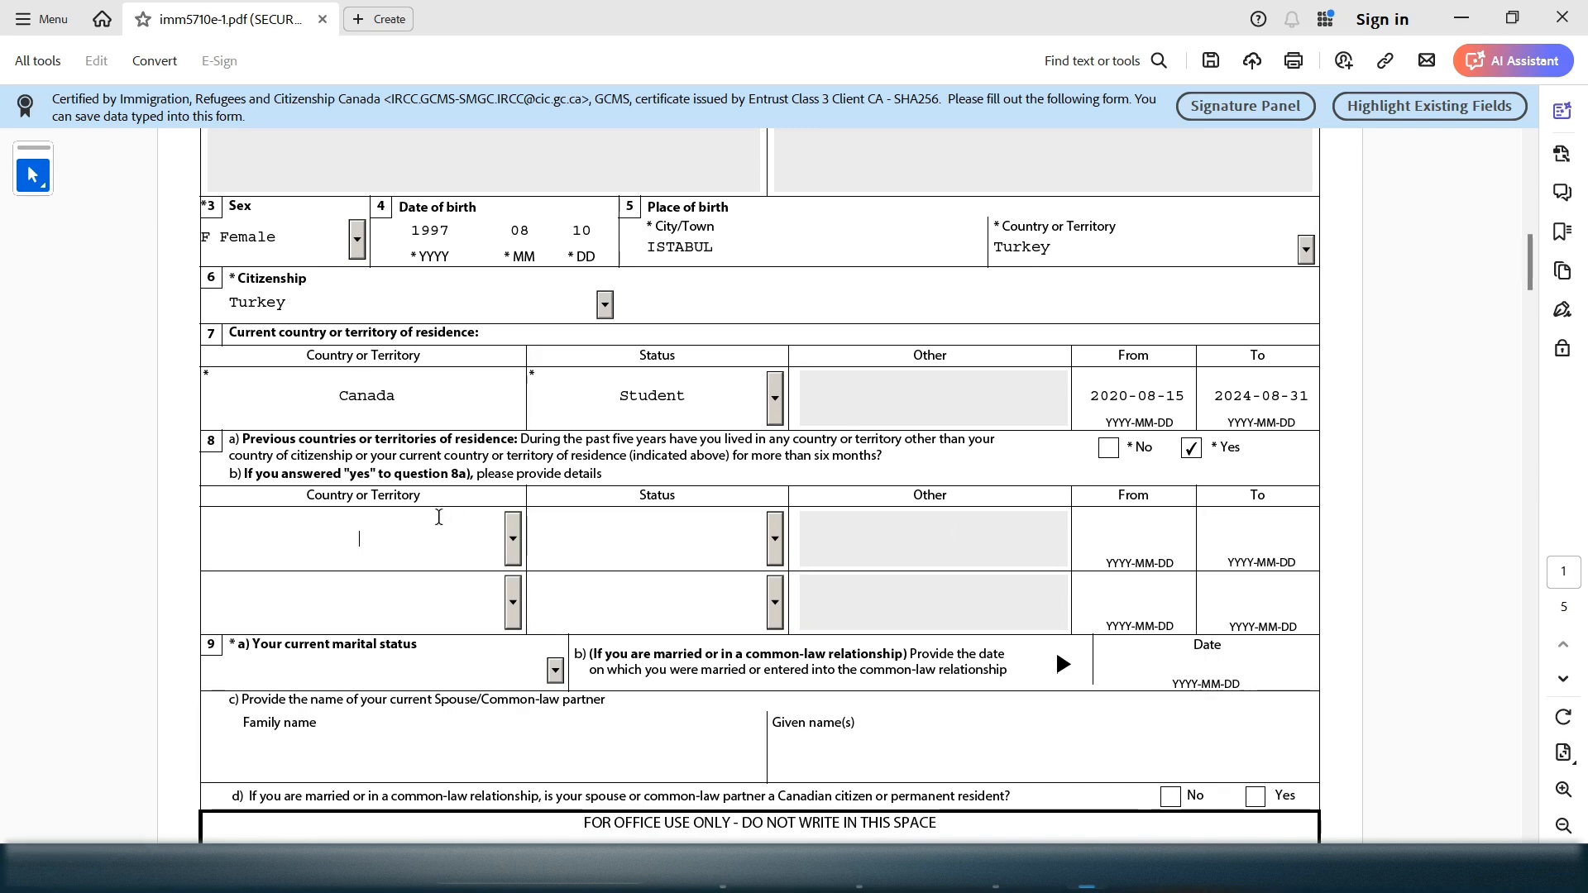
View the 8b status choices without picking one, then set 8a back to No
left_click(772, 546)
left_click(772, 546)
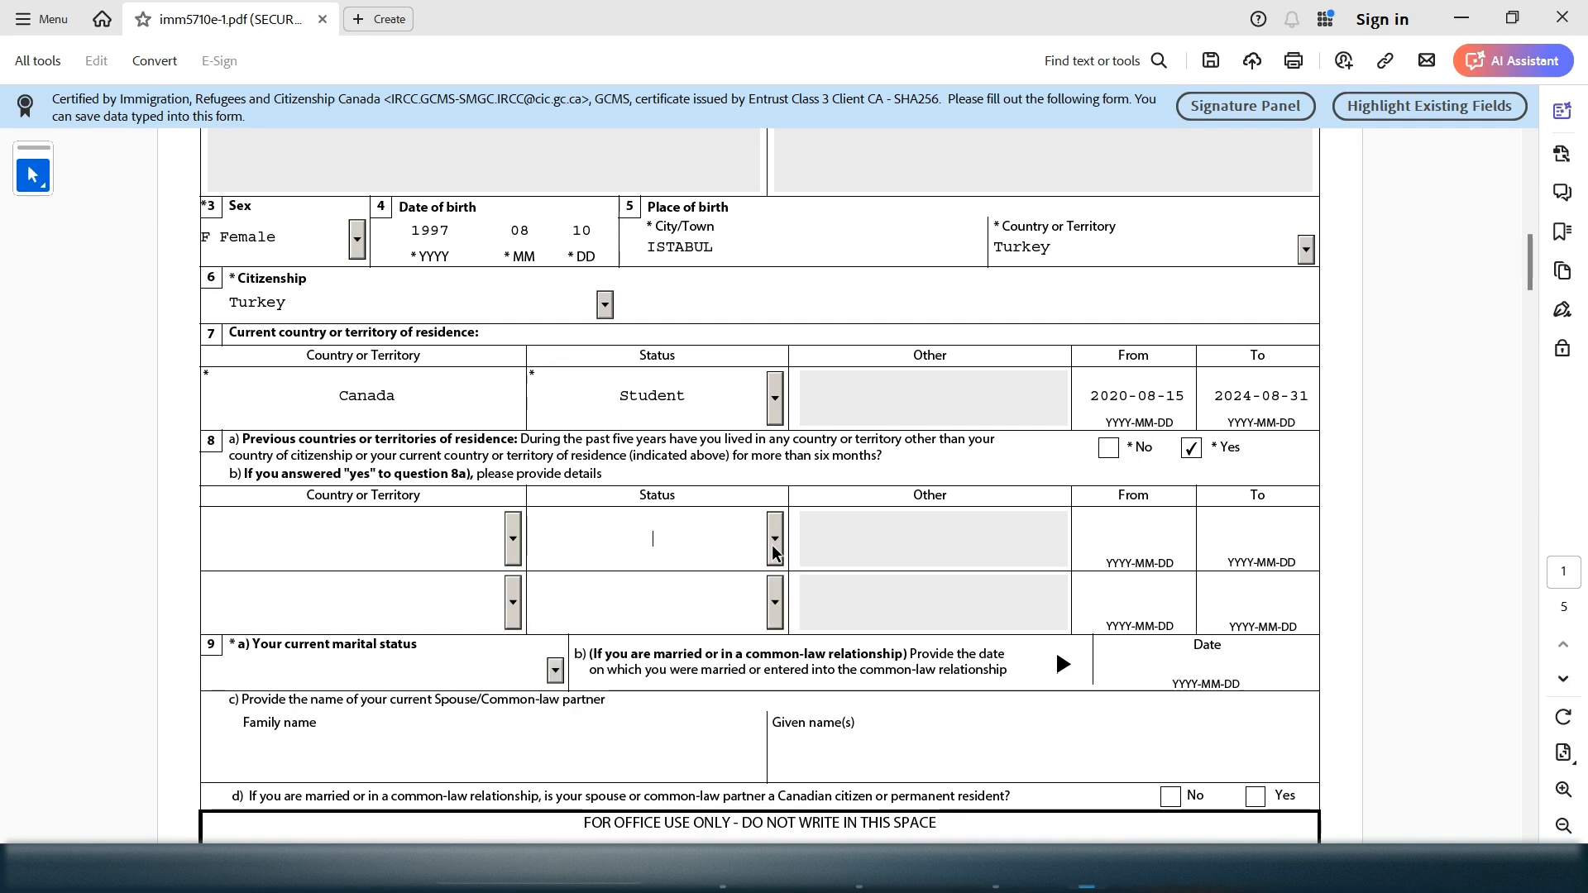
left_click(772, 544)
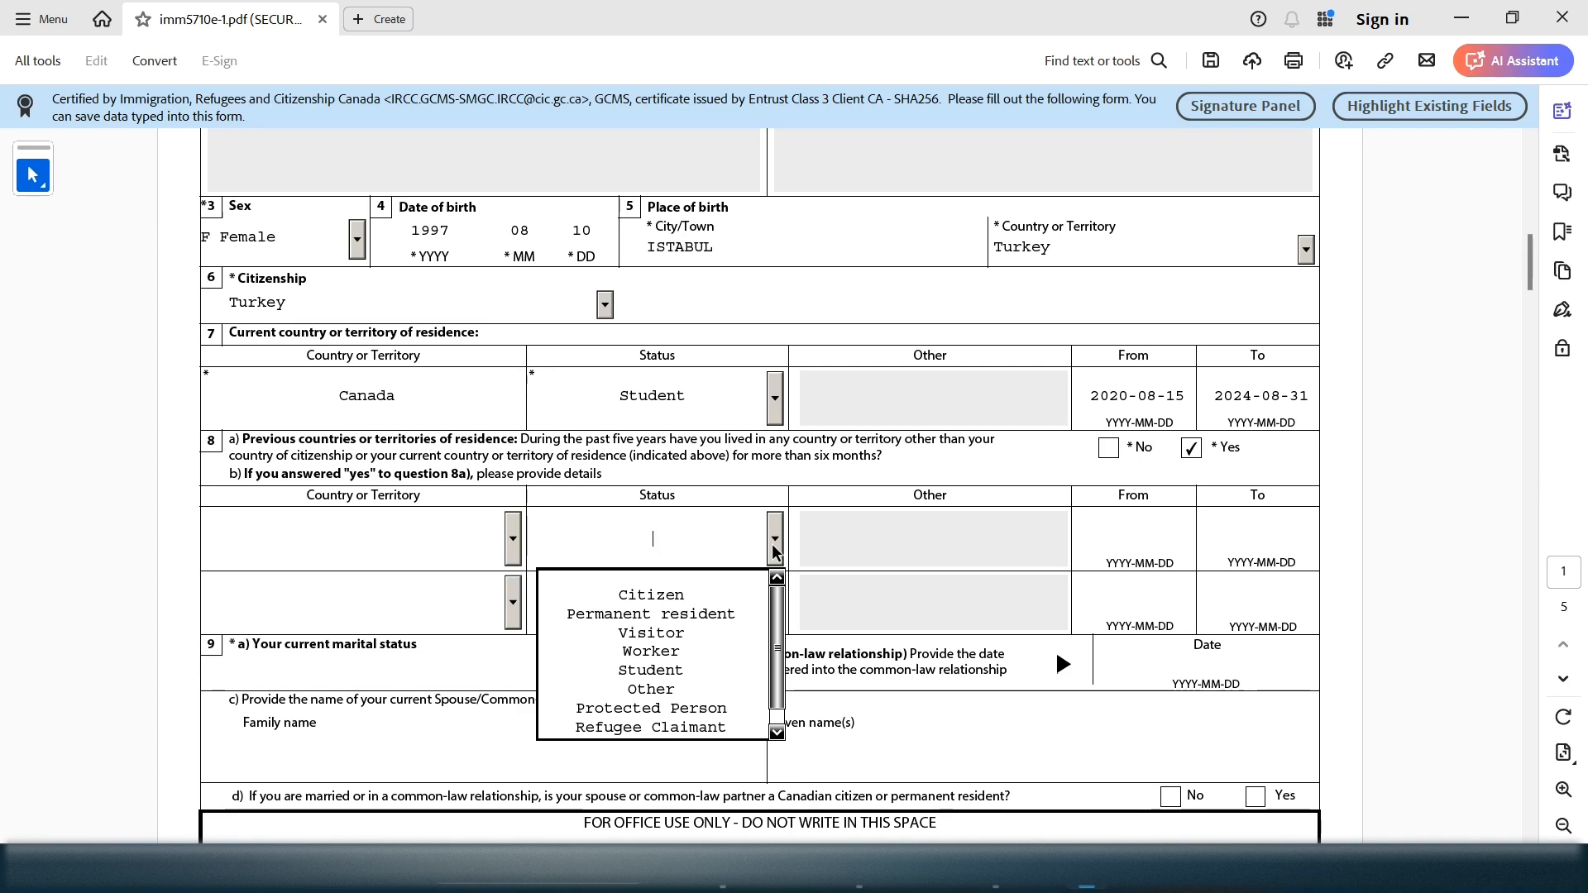
left_click(772, 541)
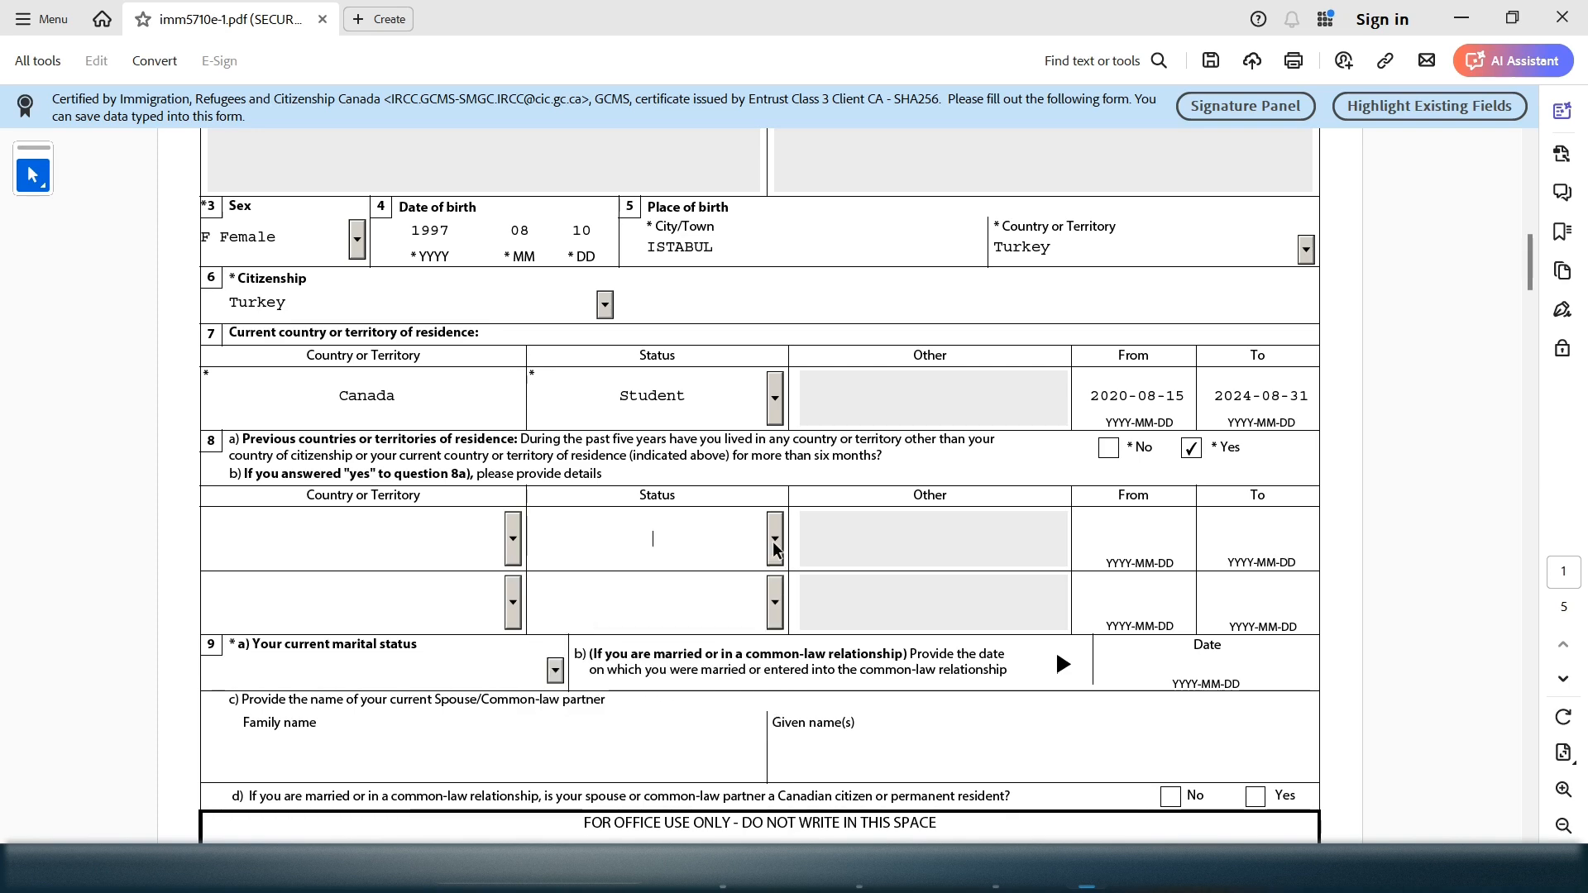
left_click(1152, 539)
left_click(1281, 539)
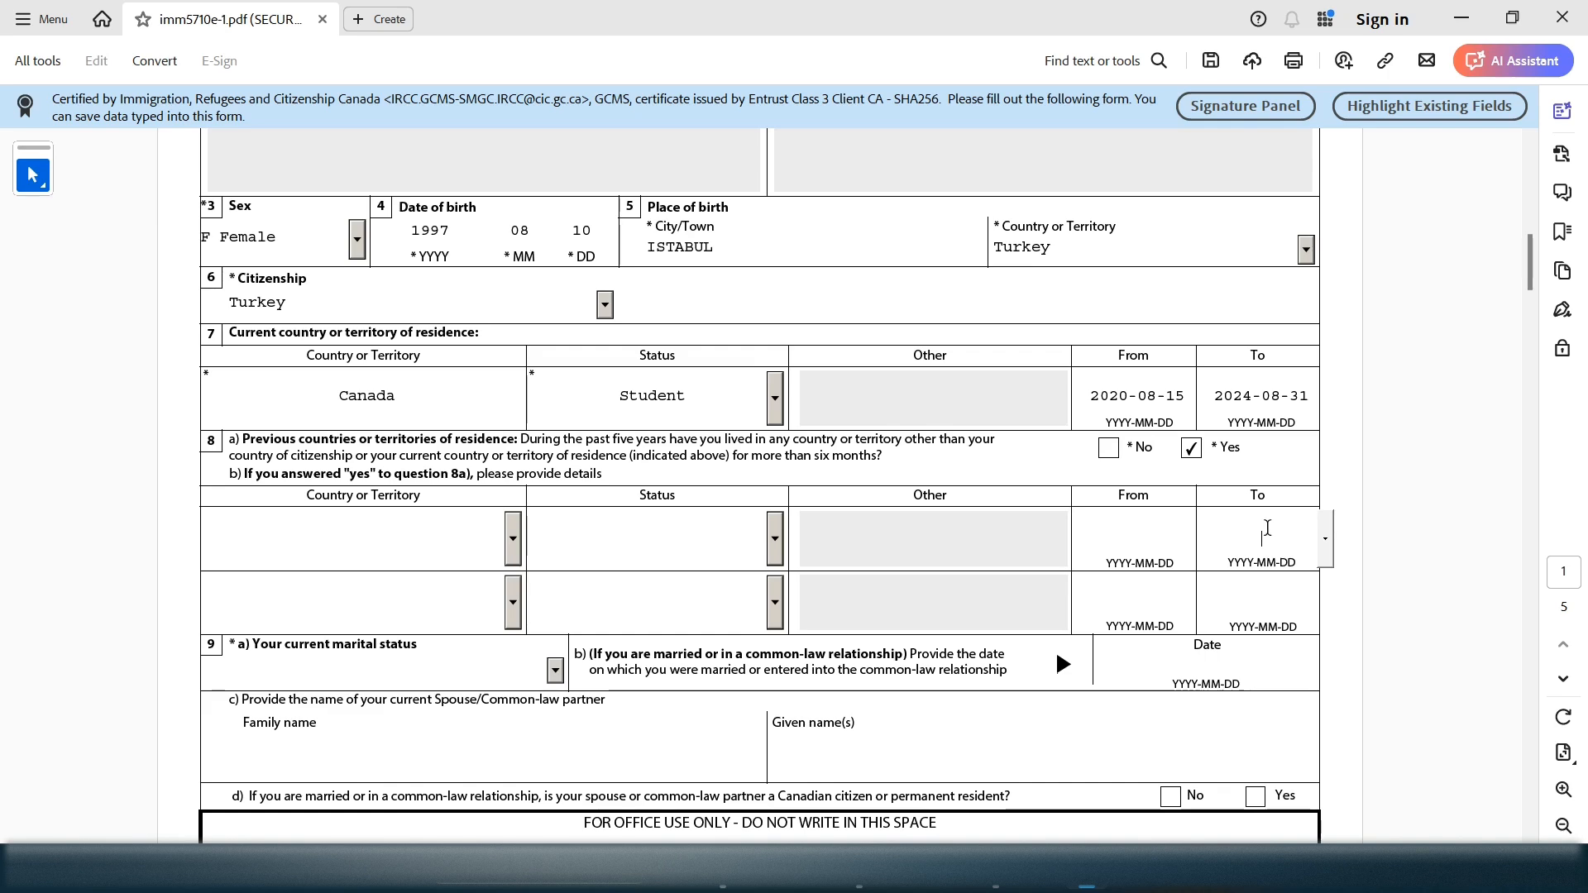
left_click(1108, 450)
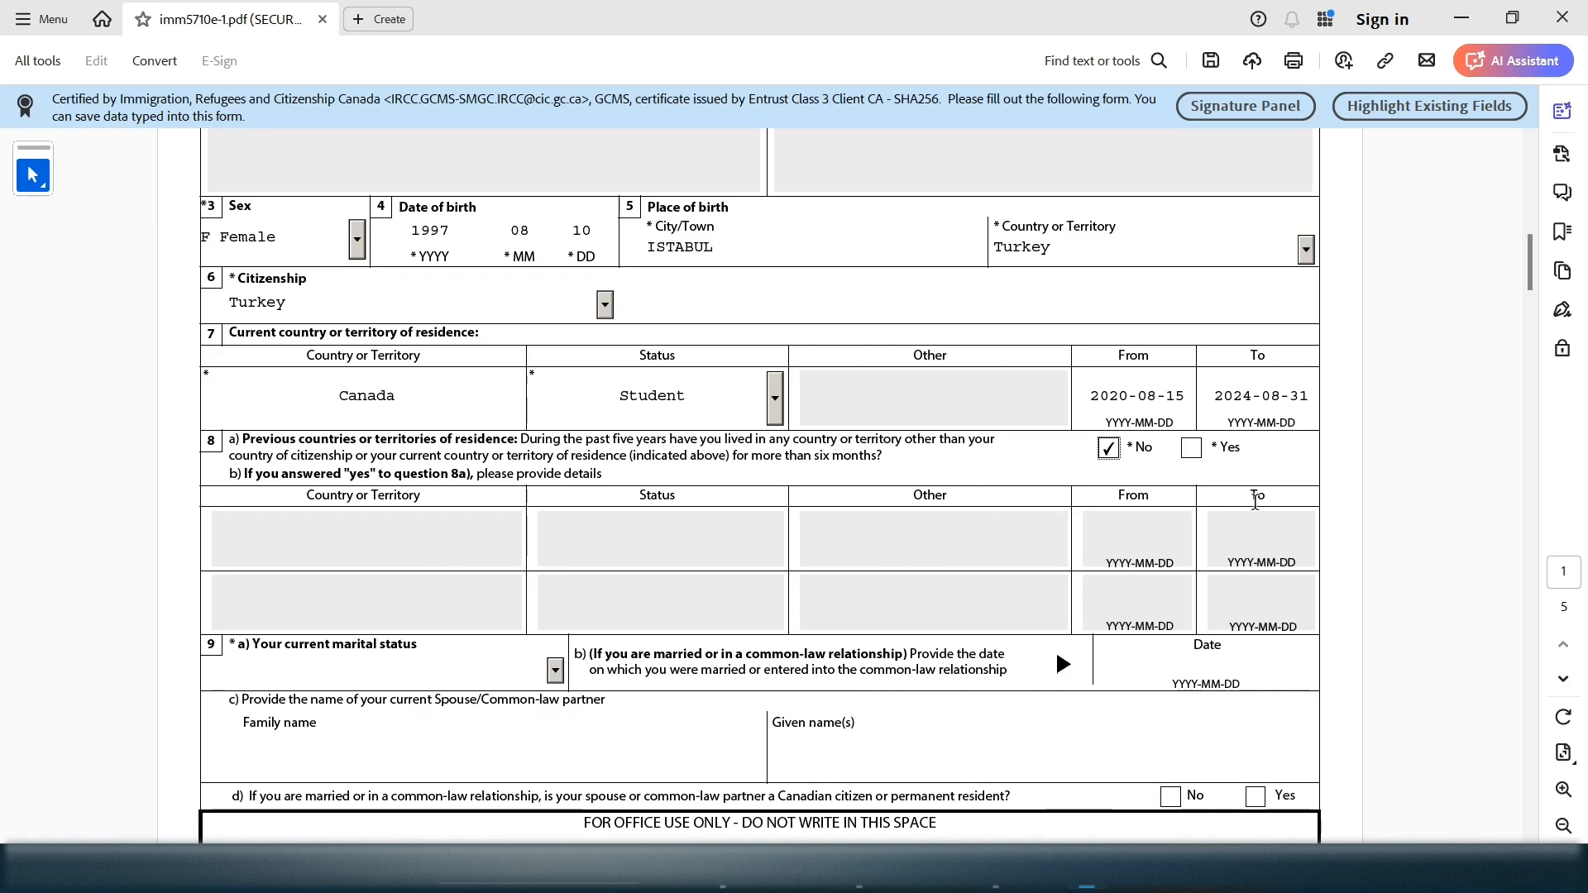
Choose Single as the current marital status in question 9a
mouse_move(1523, 260)
left_mouse_down()
mouse_move(1520, 321)
mouse_move(1520, 174)
mouse_move(1520, 291)
left_mouse_up()
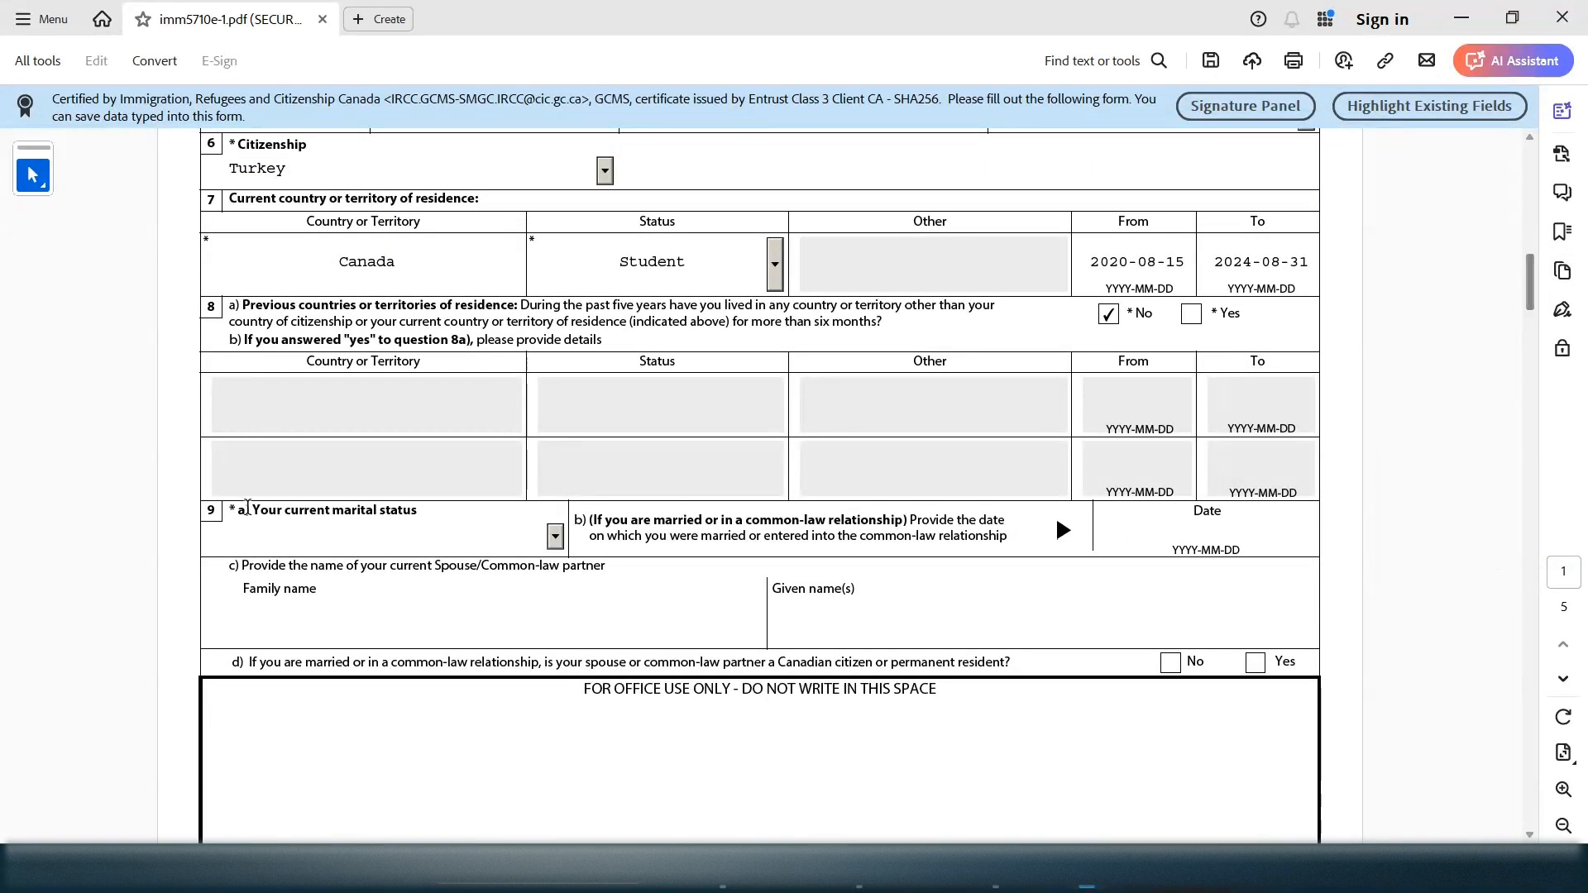
left_click(362, 540)
left_click(556, 541)
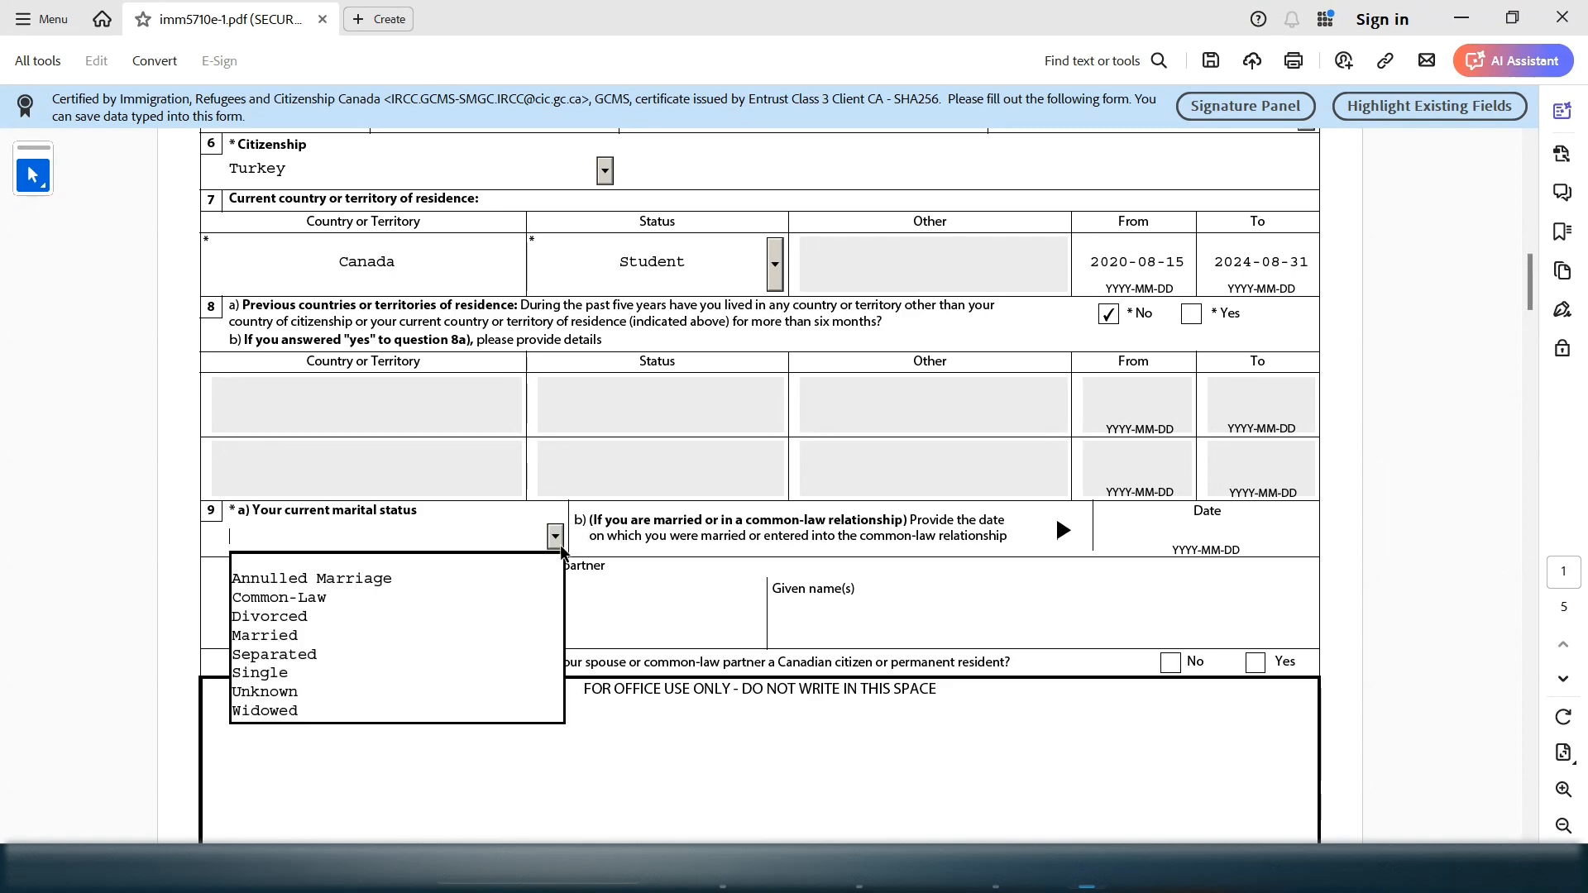
left_click(316, 671)
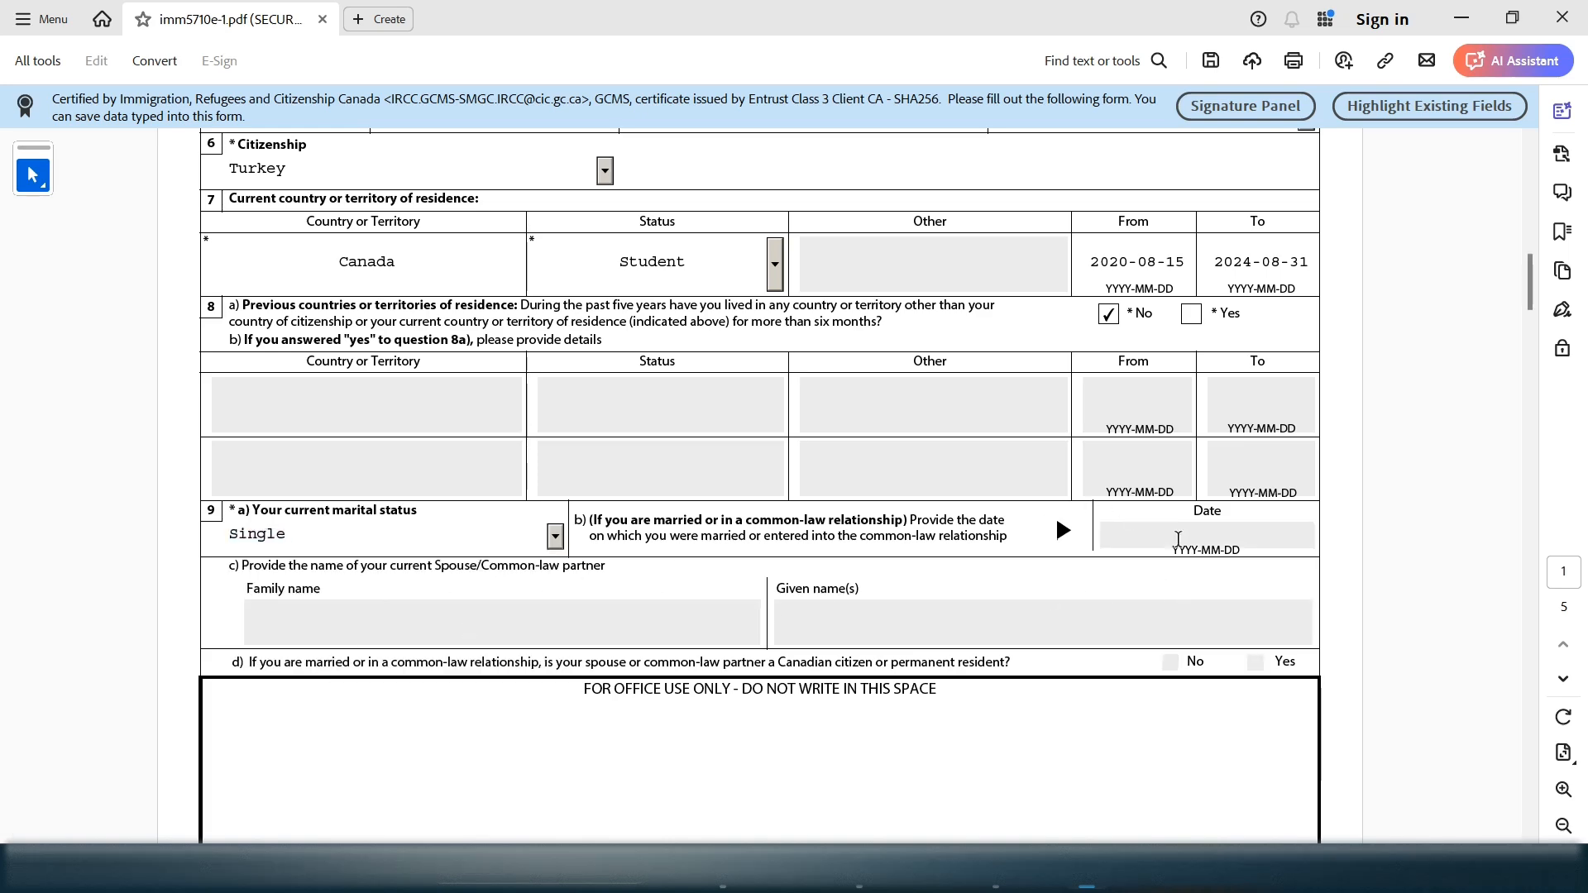
left_click_drag(574, 520, 618, 520)
left_click_drag(396, 577, 323, 574)
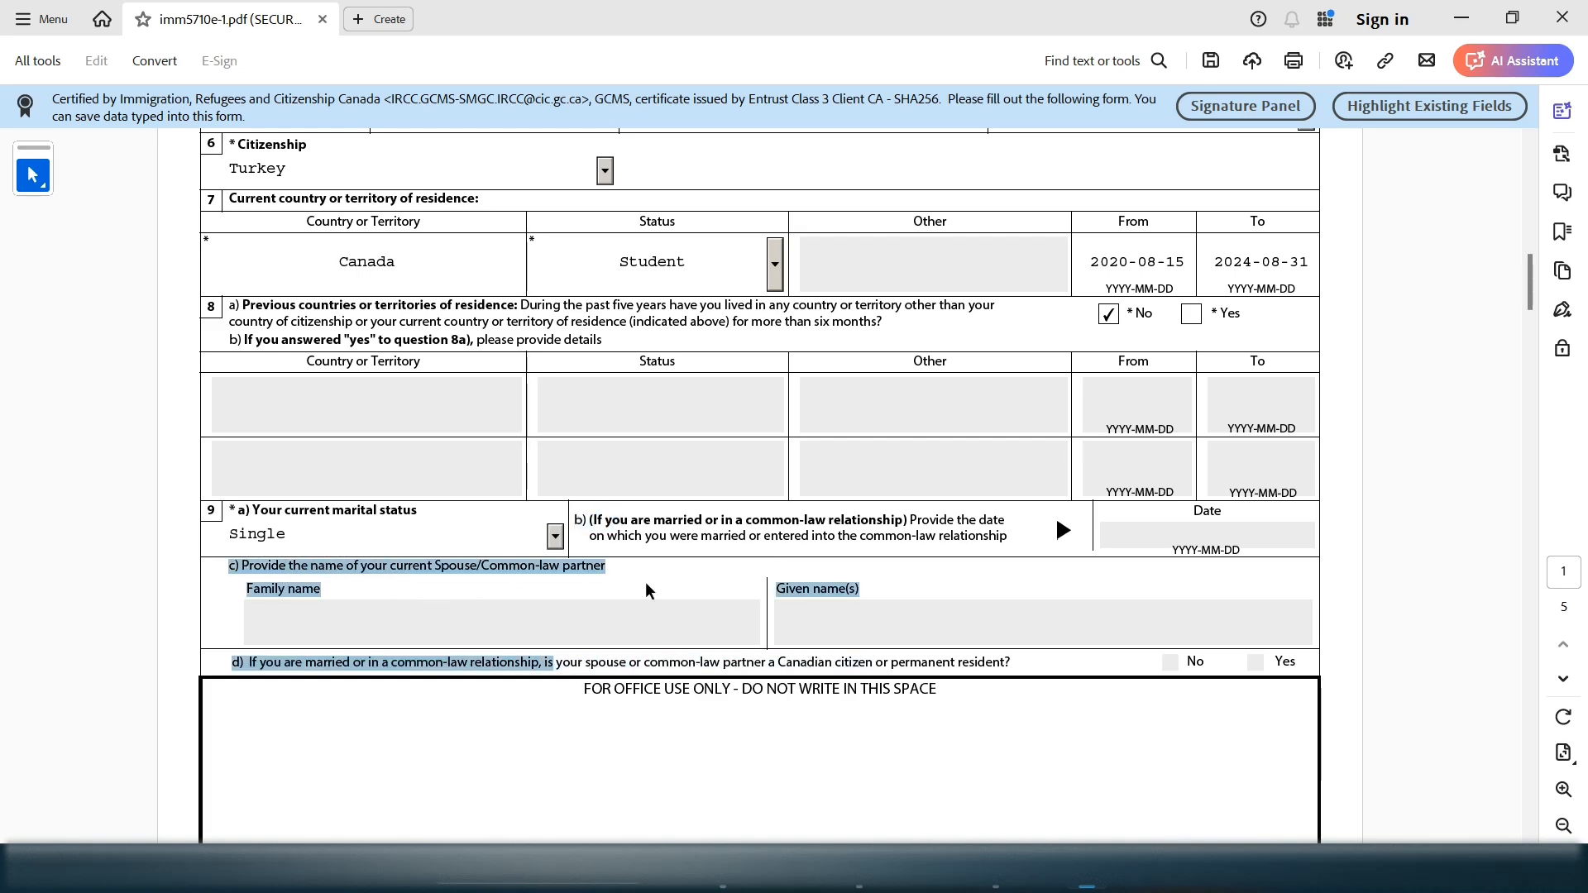
Briefly switch marital status to Married, then restore Single
left_click(557, 542)
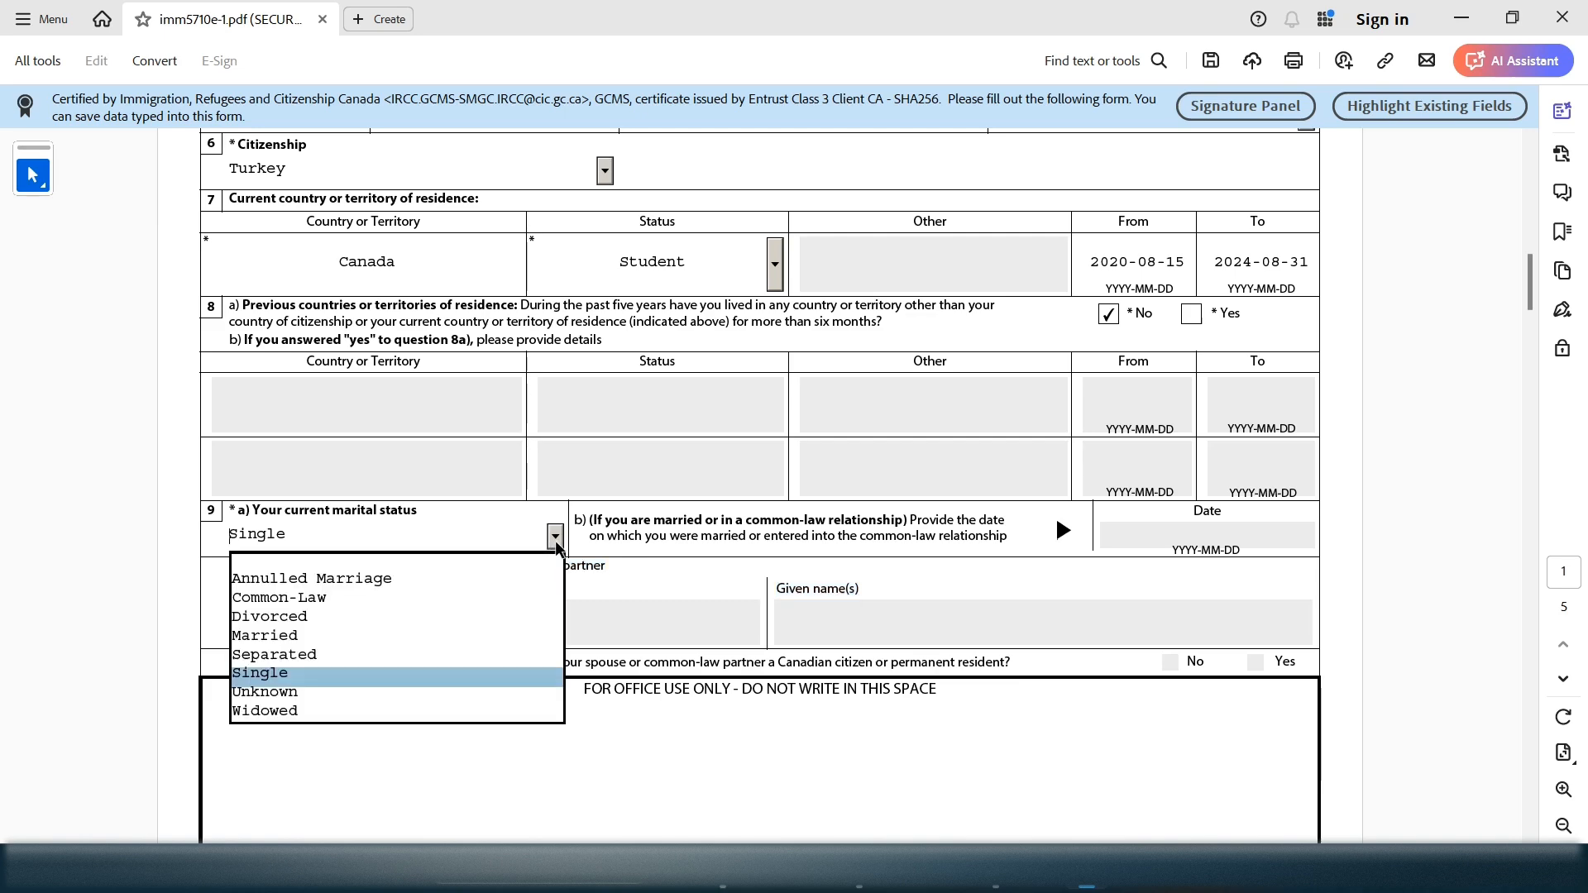
left_click(425, 630)
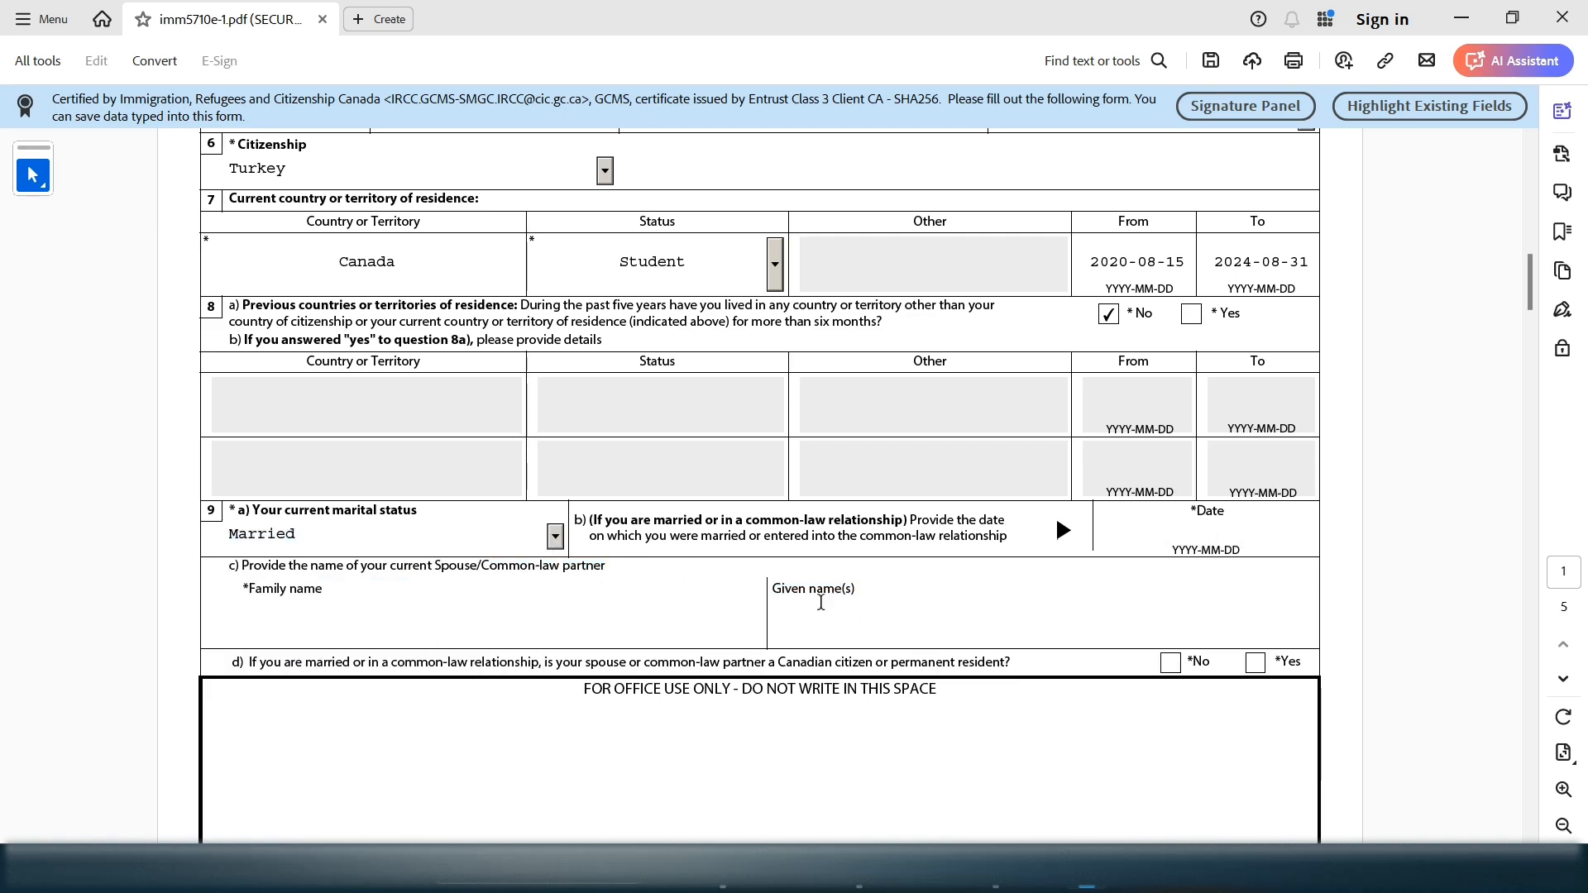
left_click(556, 543)
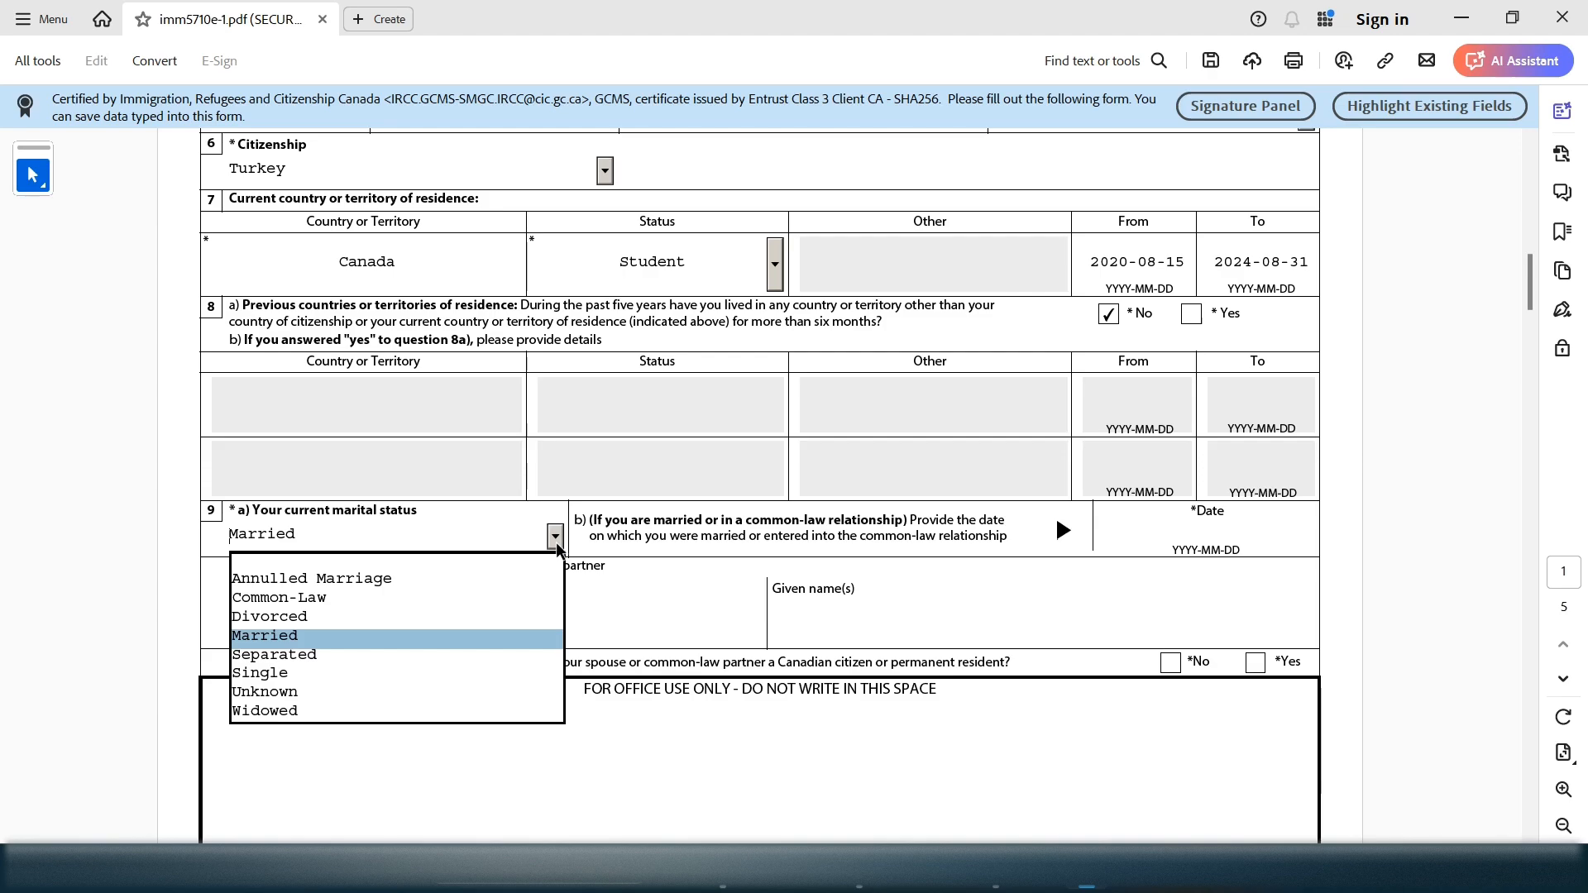
left_click(409, 668)
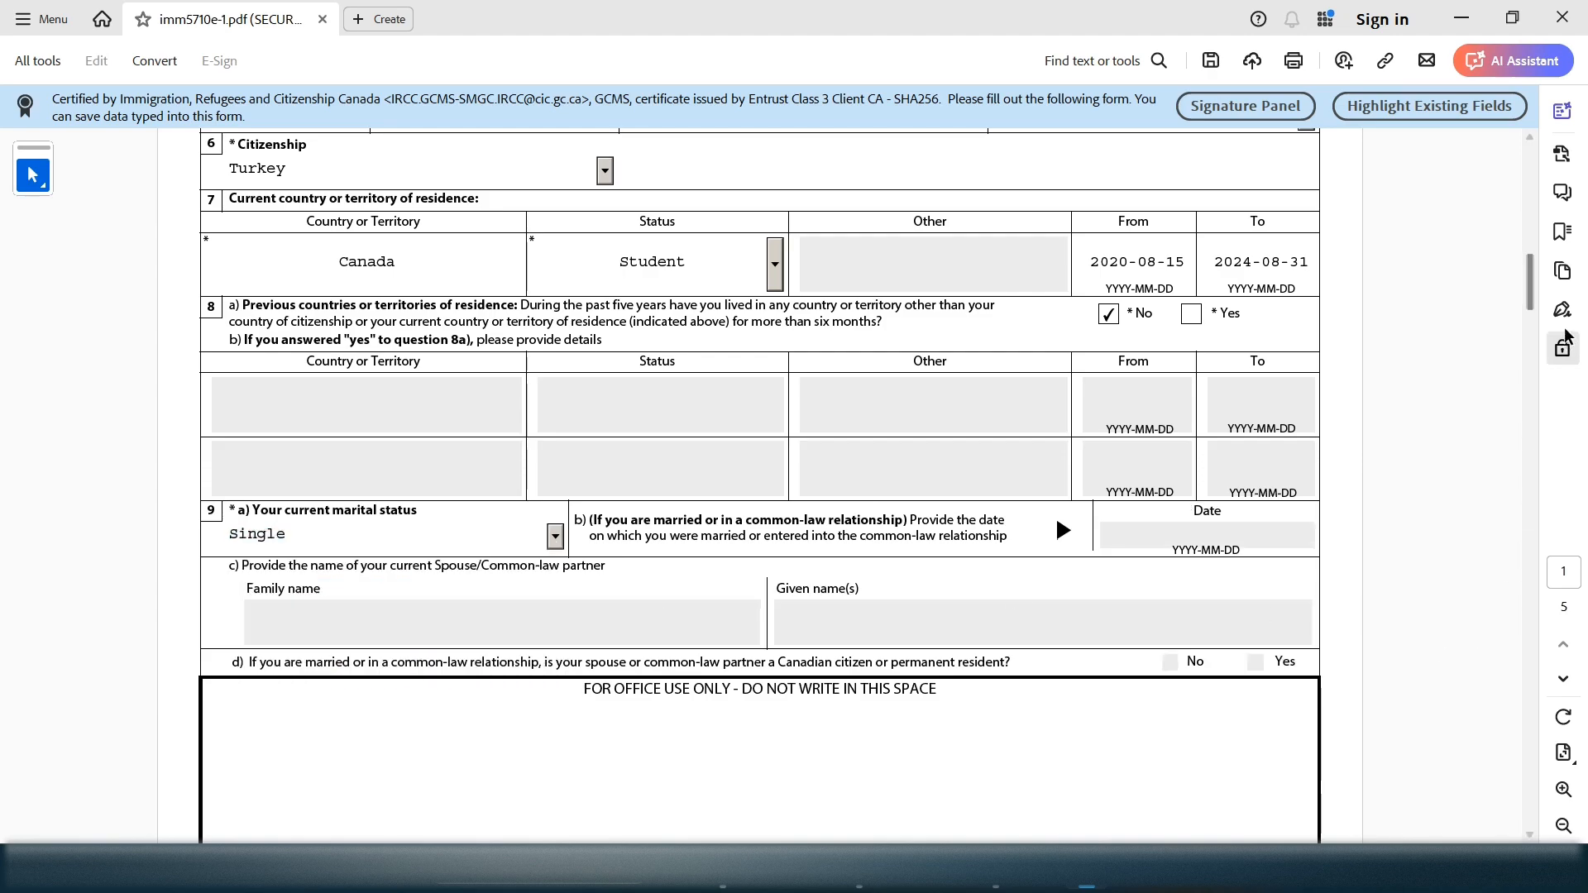
mouse_move(1531, 306)
left_mouse_down()
mouse_move(1533, 504)
mouse_move(1543, 293)
left_mouse_up()
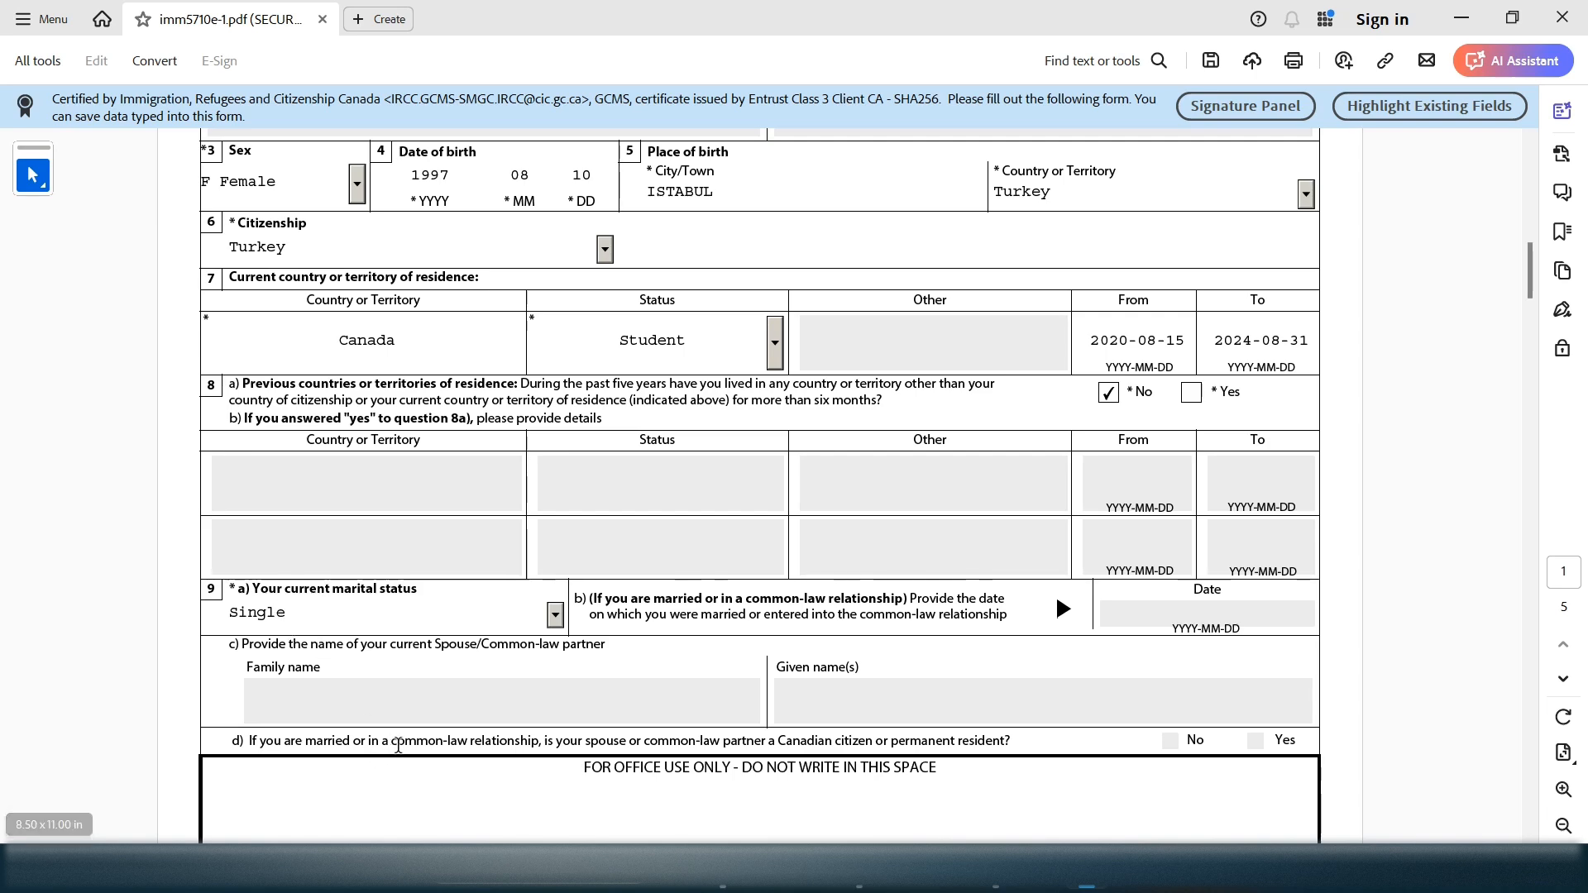
left_click_drag(447, 740, 1199, 742)
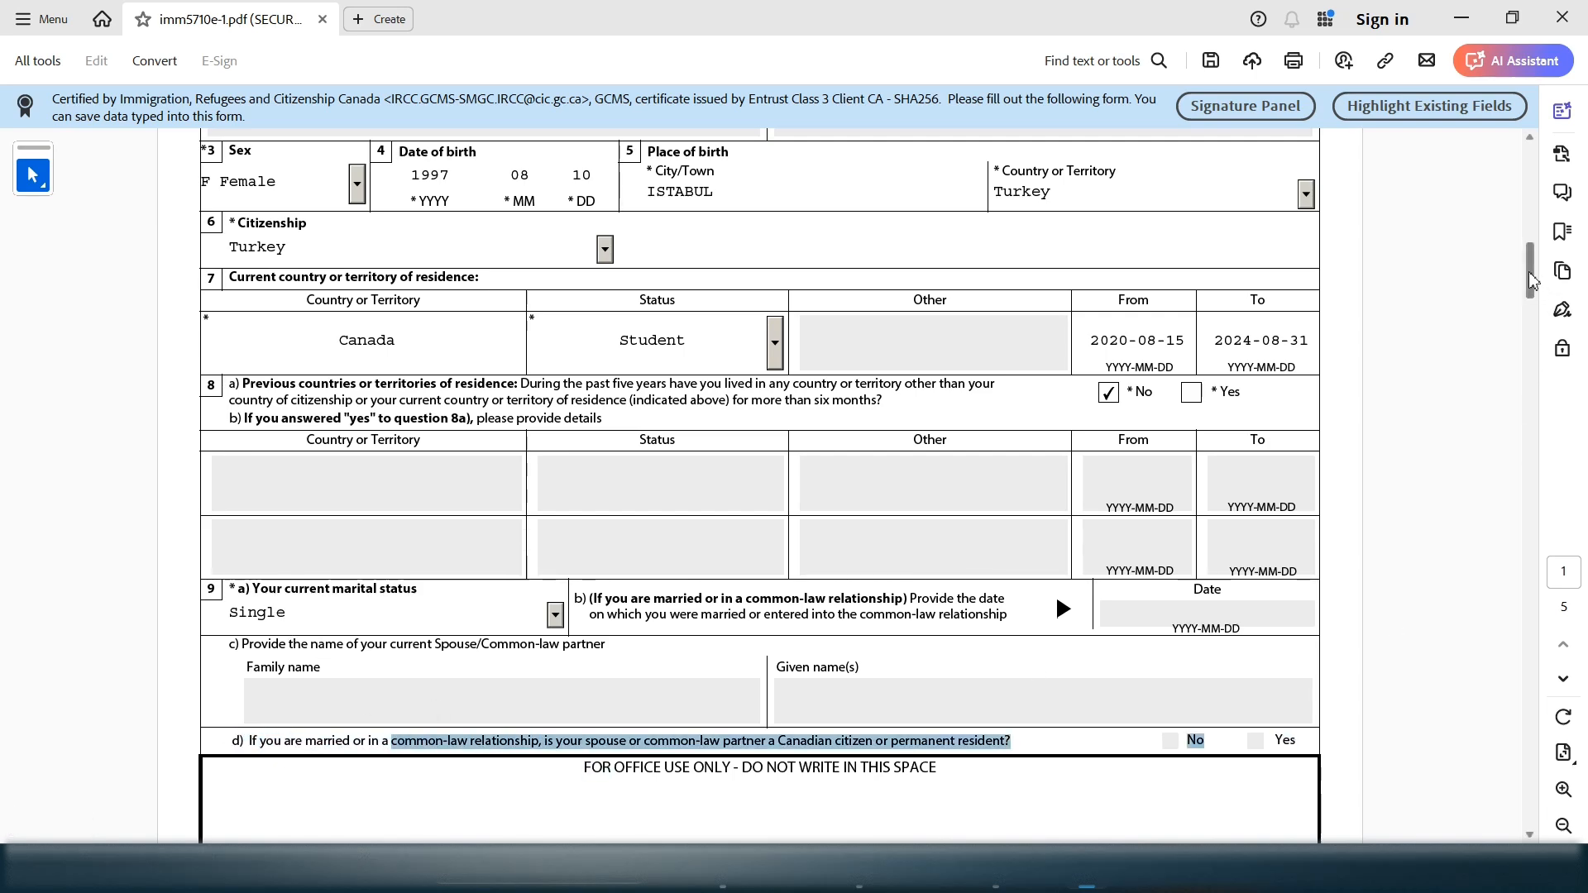
On page 2, tick Yes for question 10a, then change it to No
left_click_drag(1531, 281, 1524, 325)
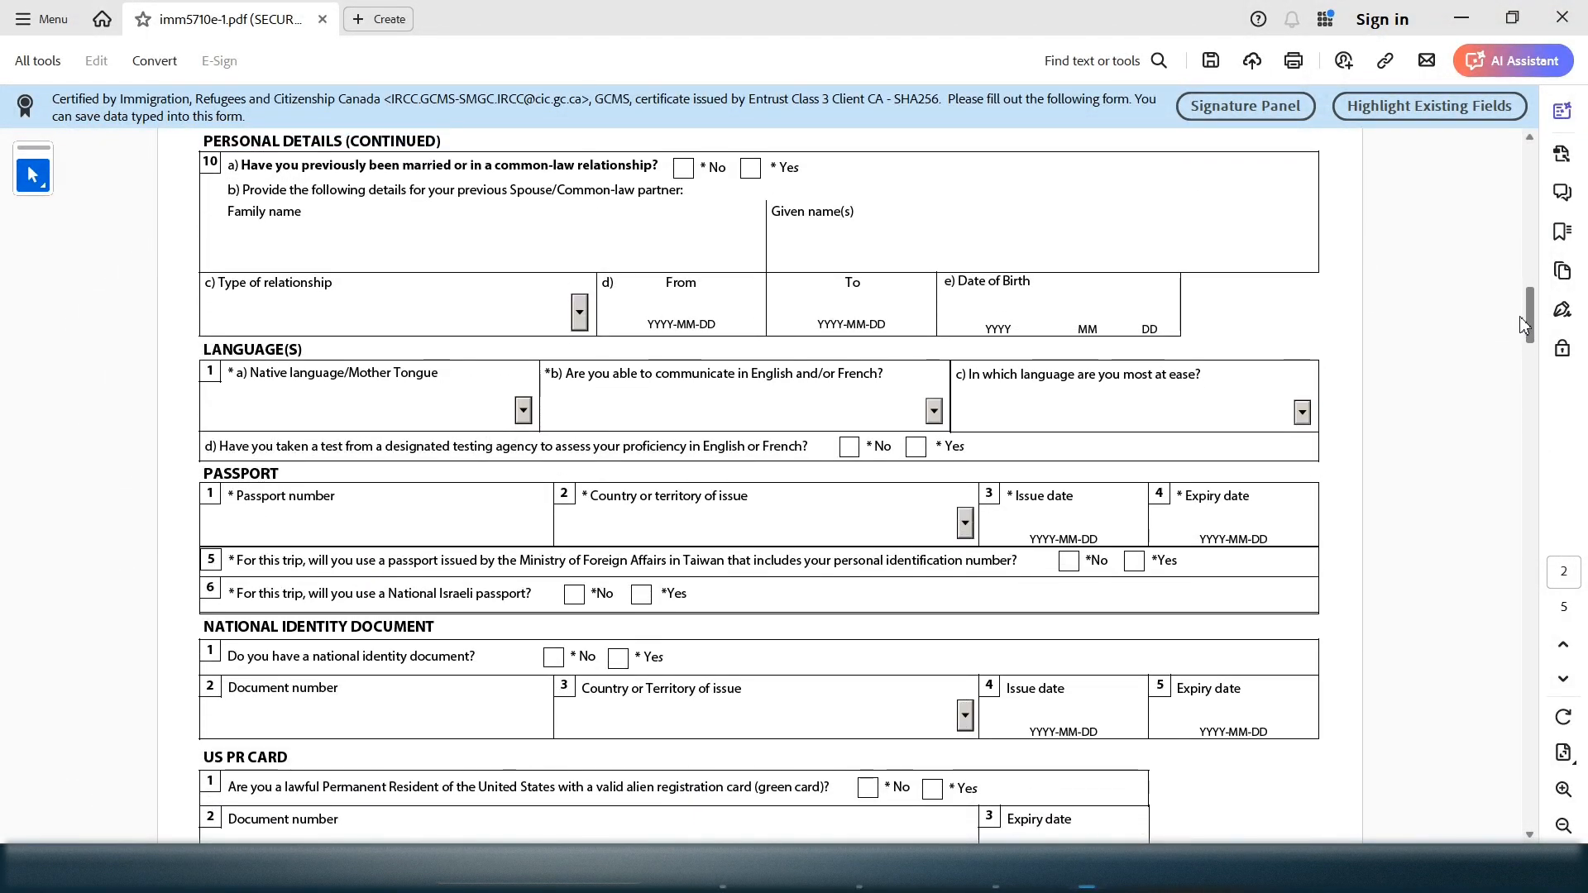
left_click(1530, 139)
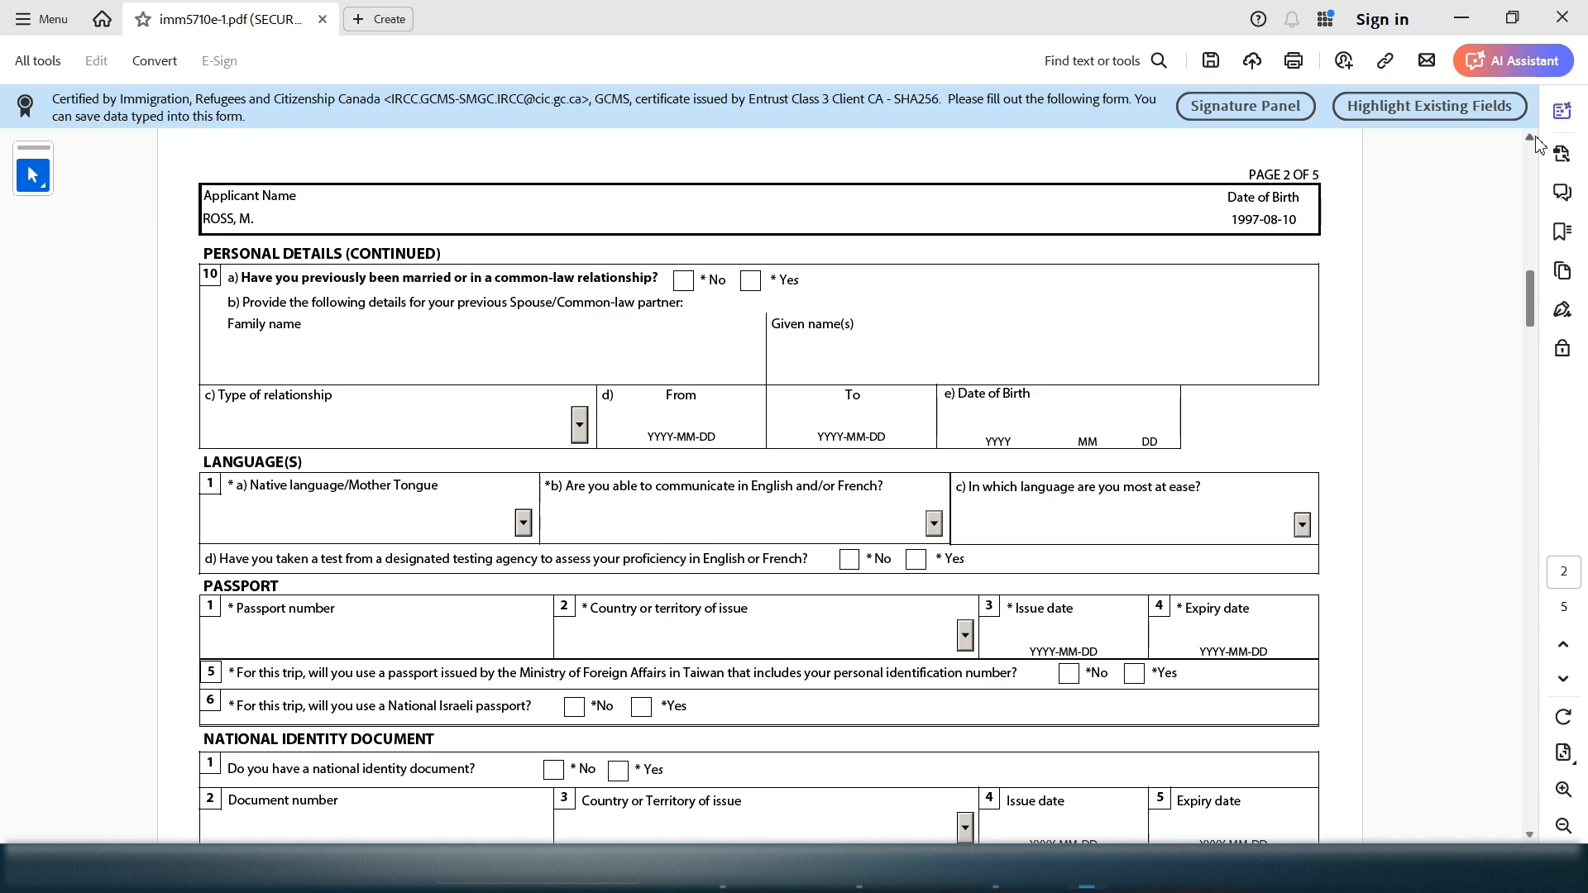
scroll(1537, 145, "up", 6)
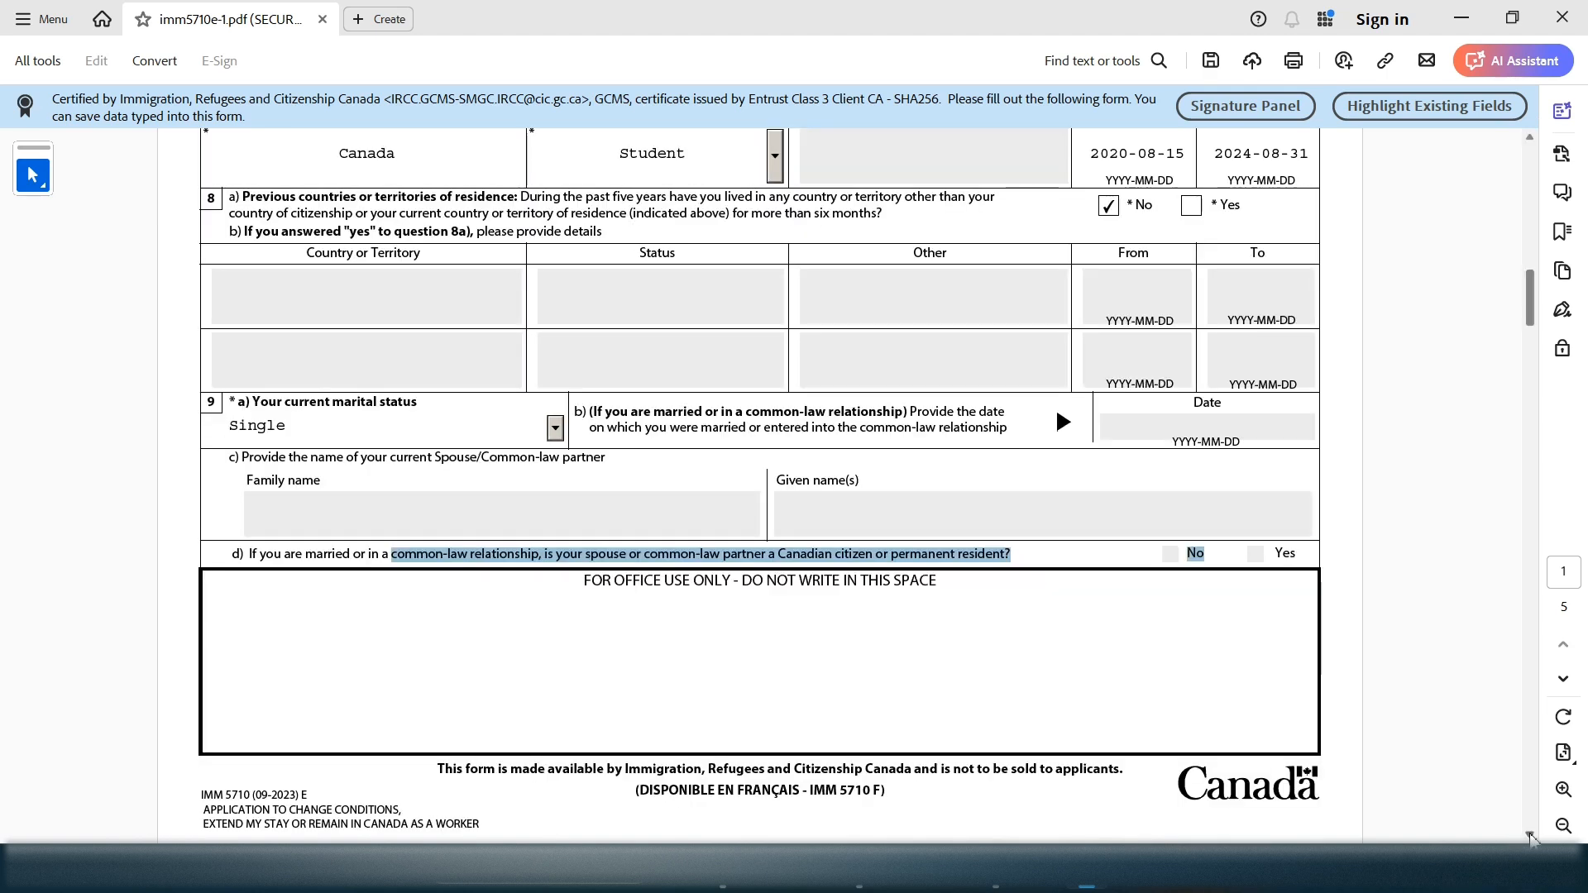
scroll(1508, 830, "down", 2)
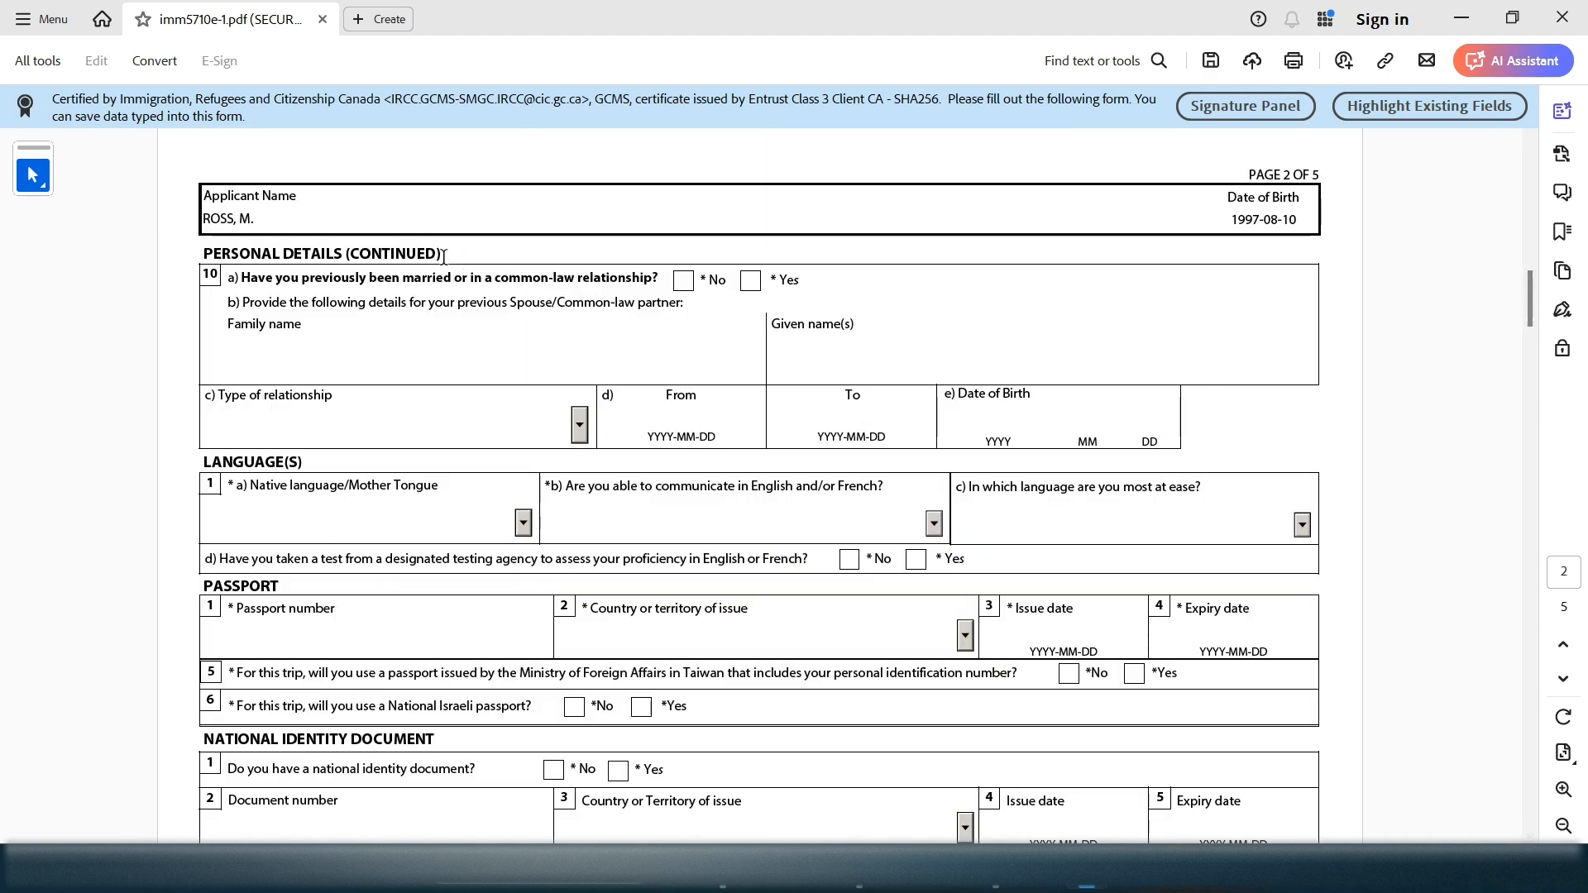
left_click_drag(443, 257, 664, 279)
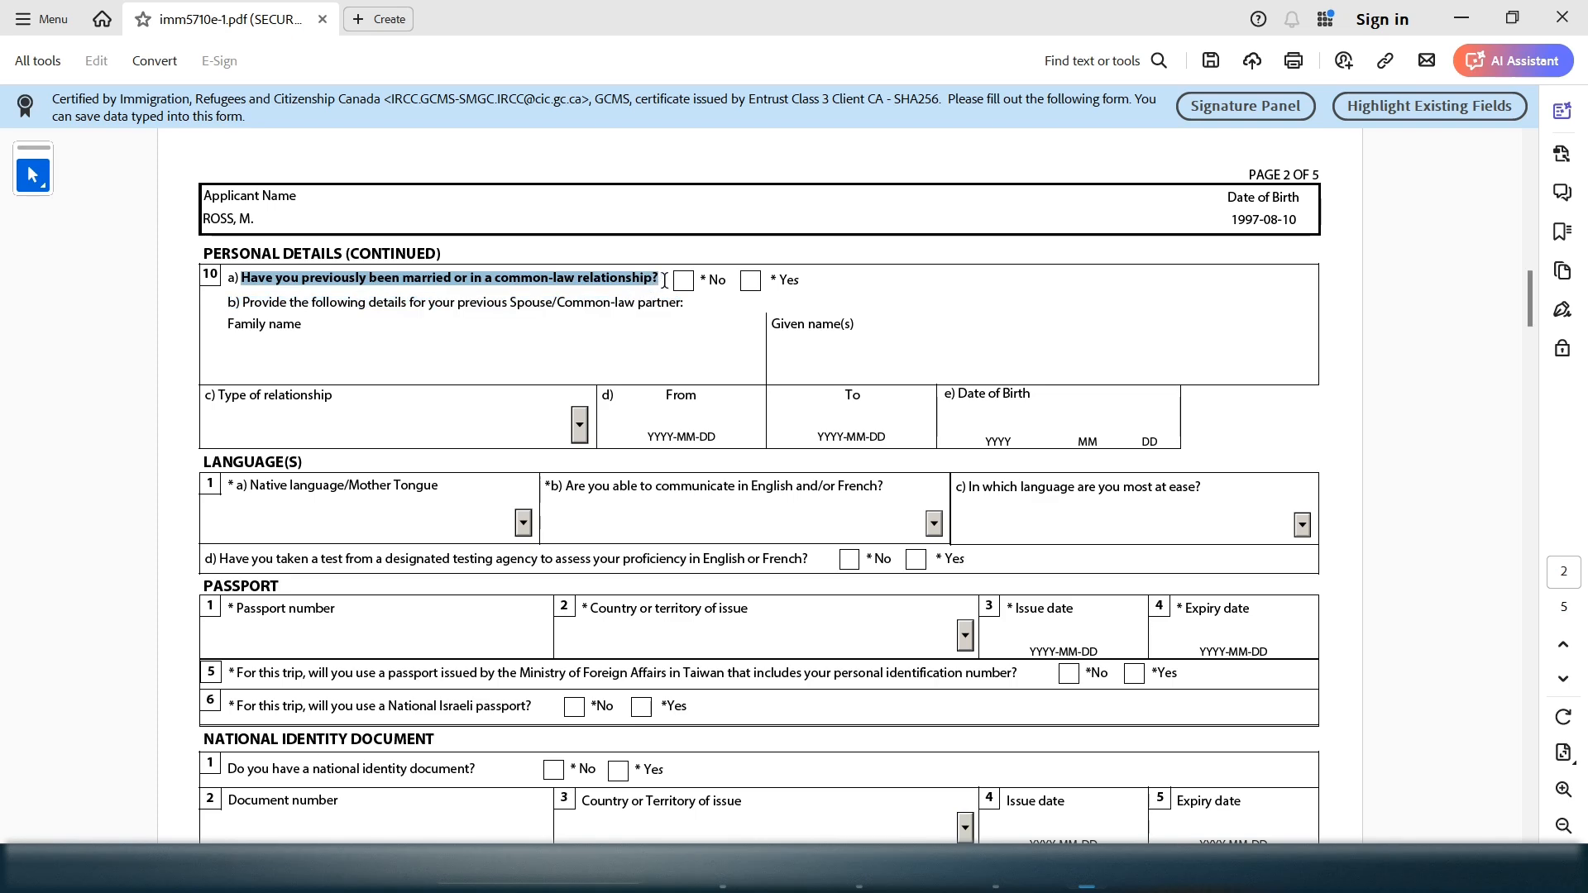
left_click(751, 282)
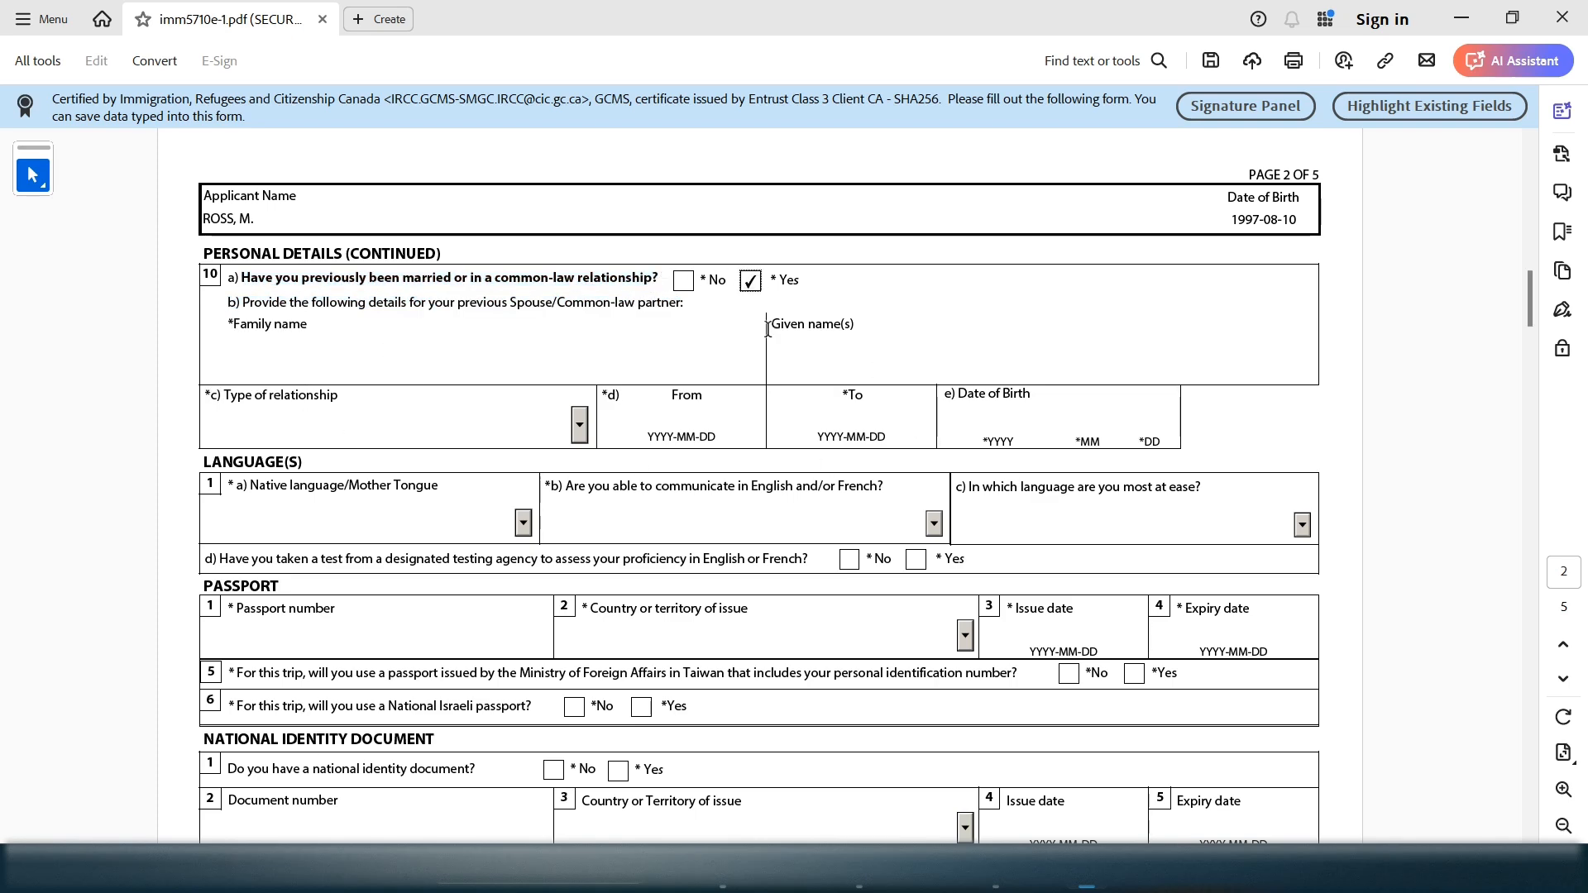
left_click(683, 281)
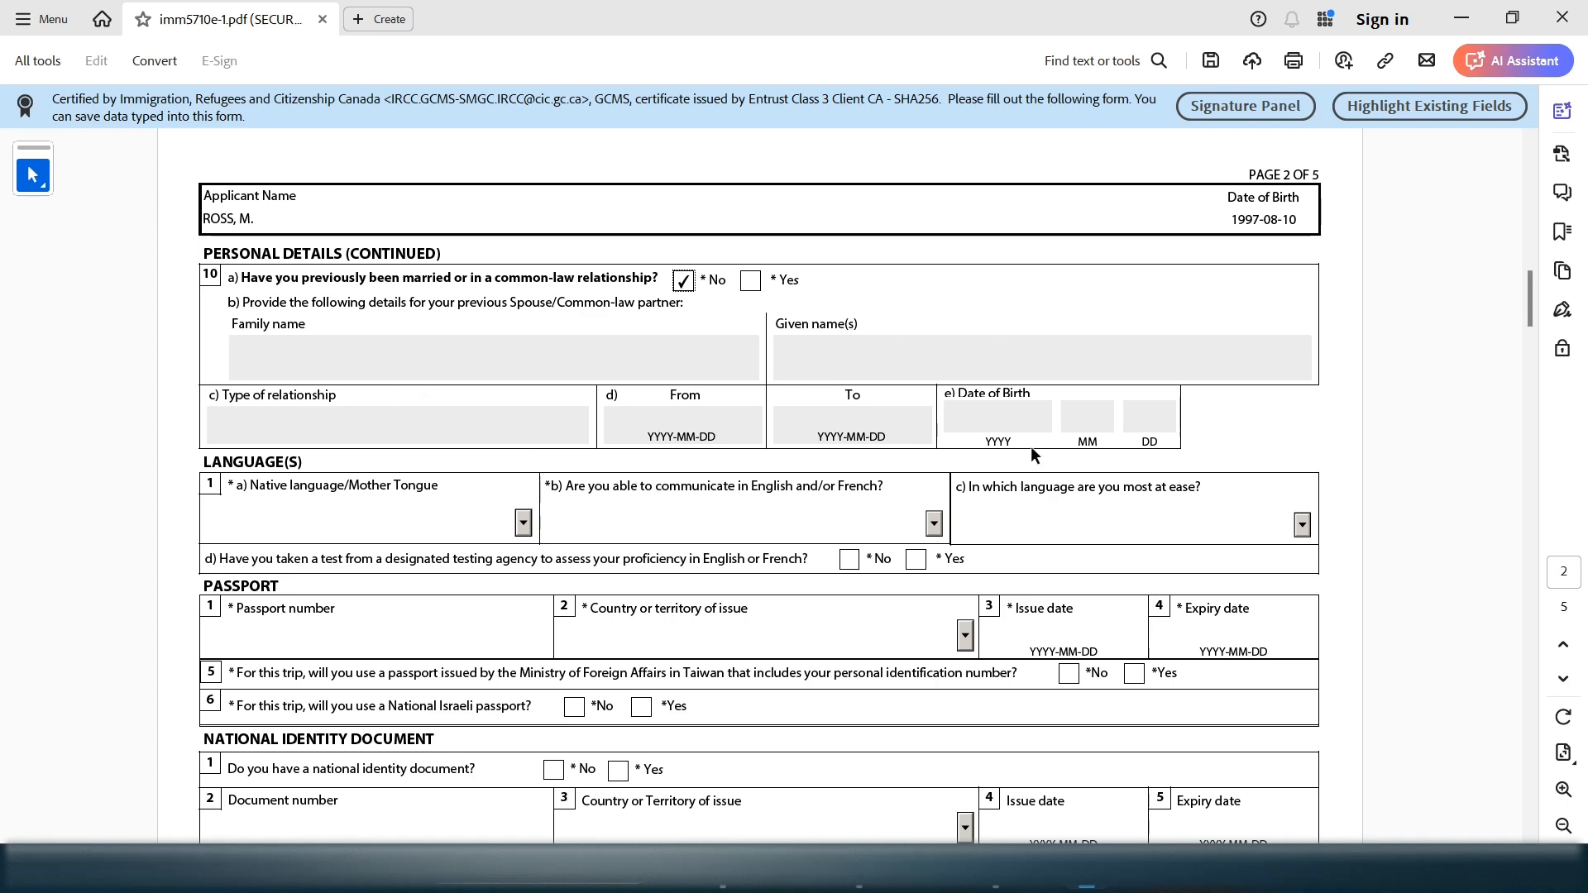
Select Turkish from the Native language dropdown
left_click_drag(343, 464, 240, 482)
left_click(420, 520)
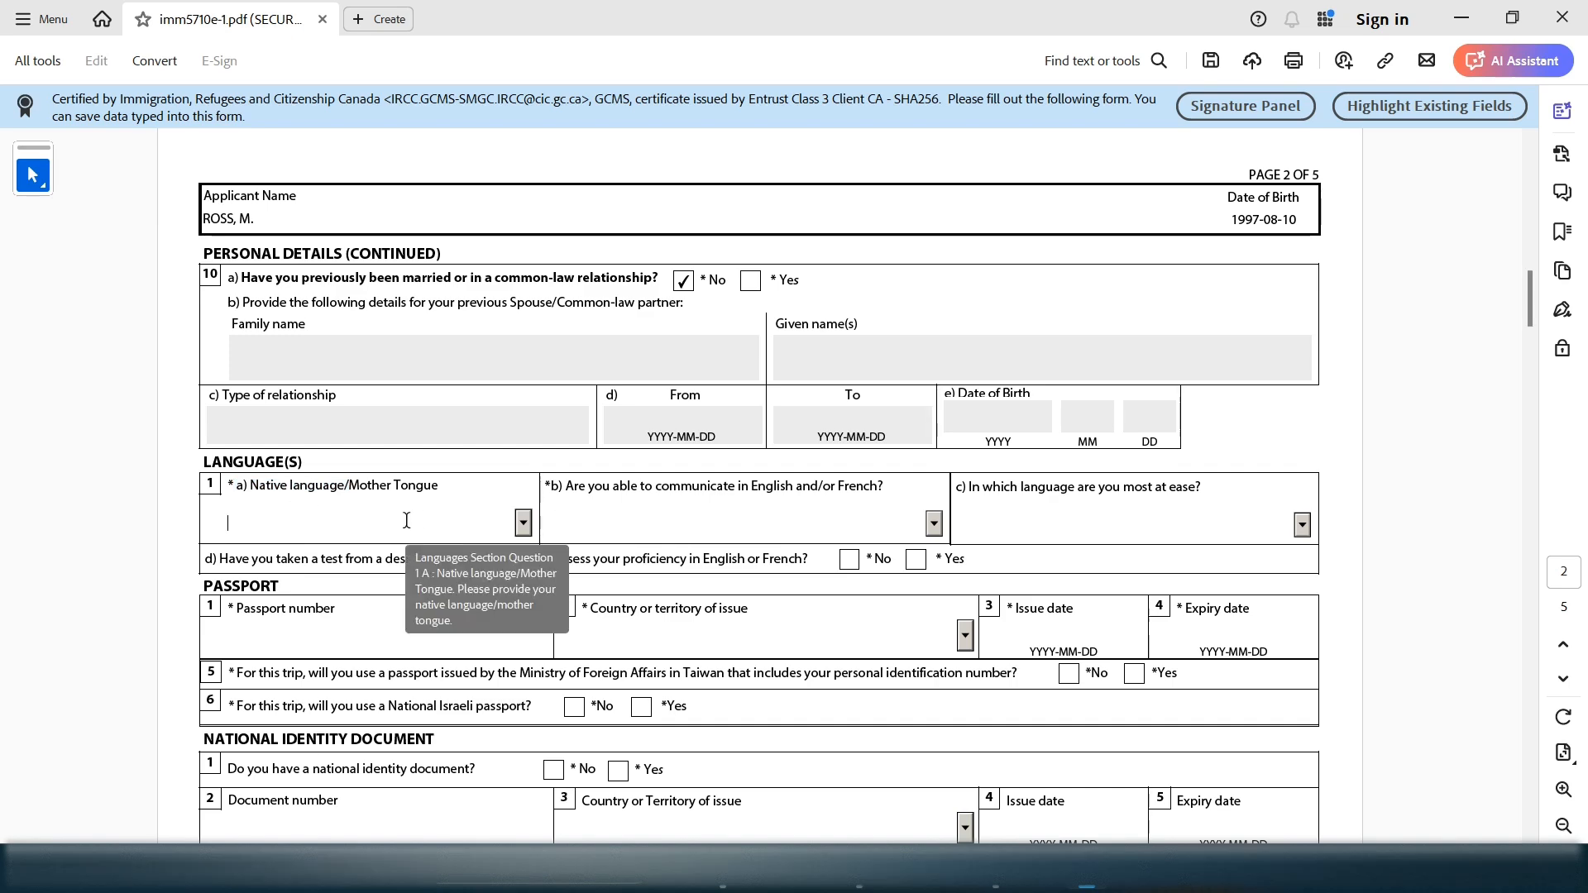
type("Uhrobo")
key("t")
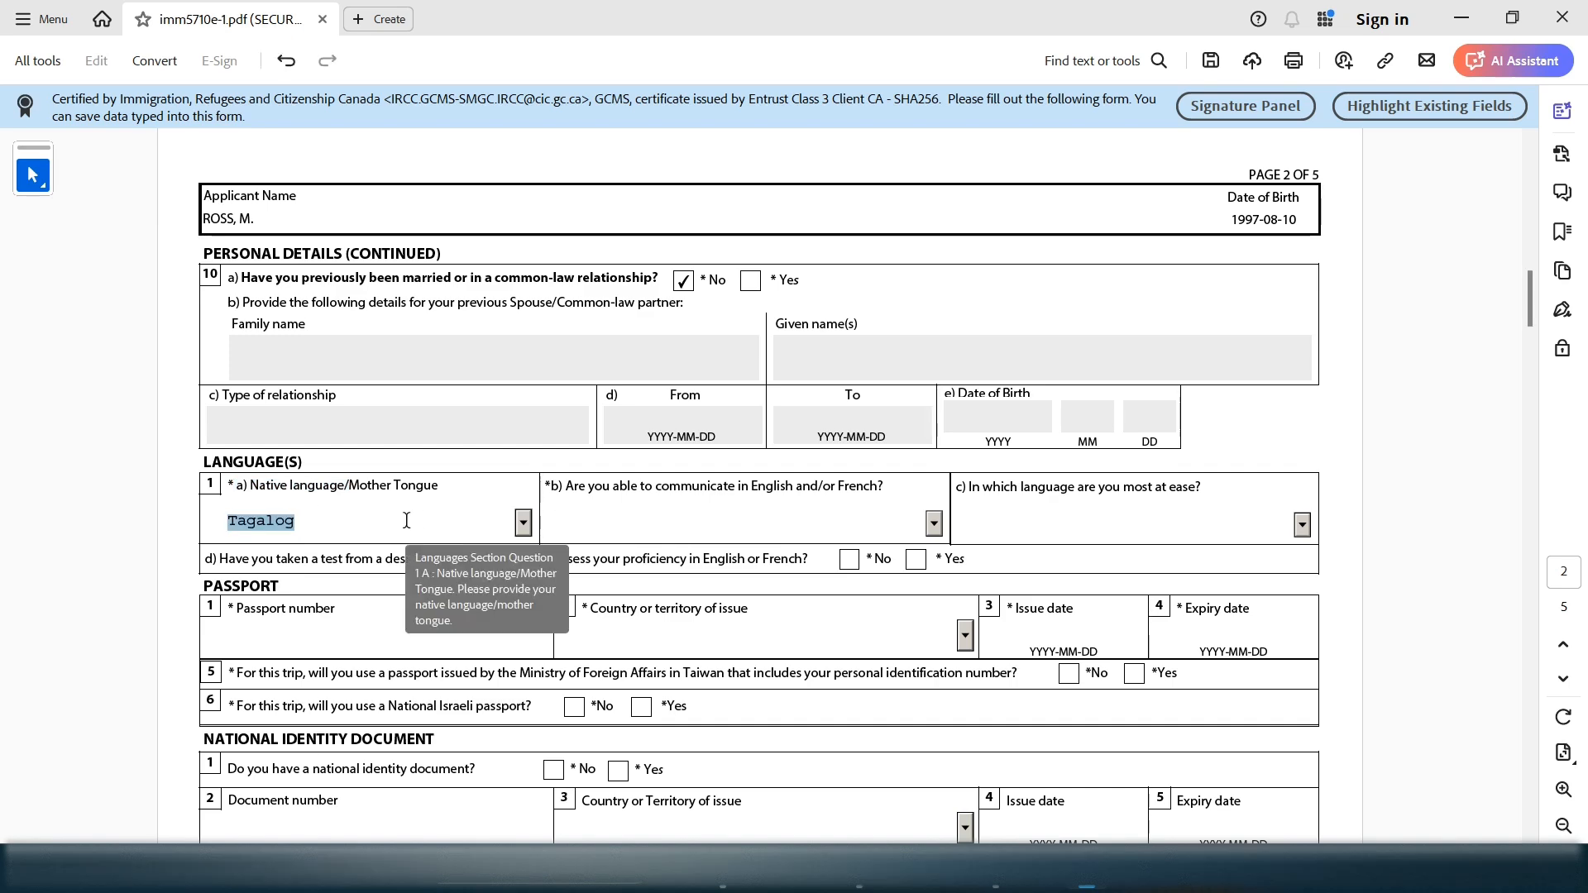
left_click(525, 526)
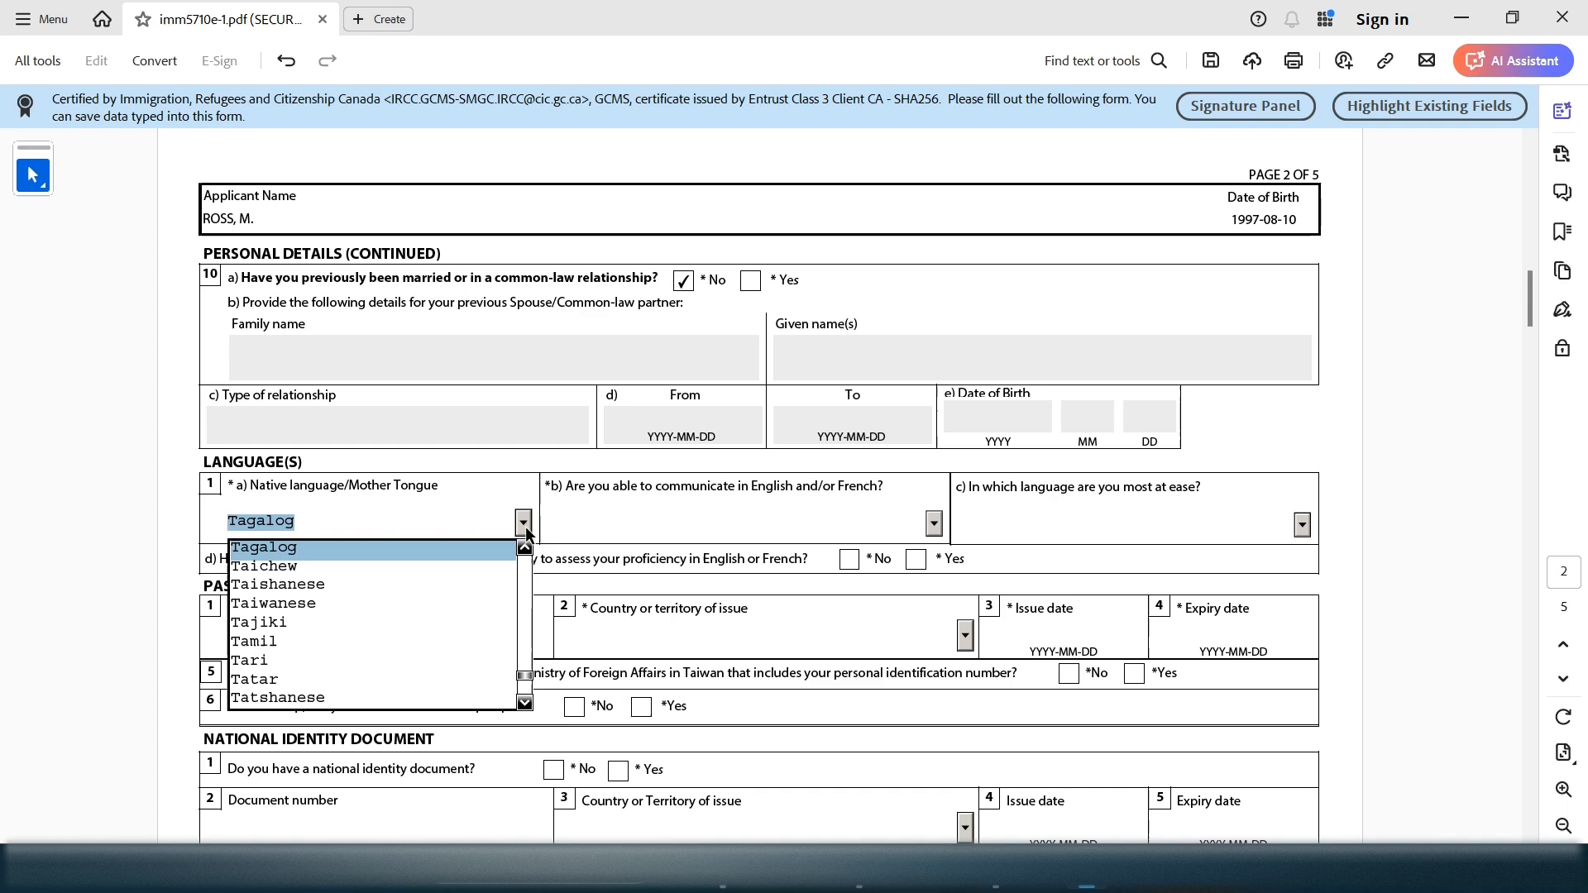
left_click(528, 708)
left_click(527, 708)
left_click(527, 708)
left_click(527, 708)
left_click(528, 707)
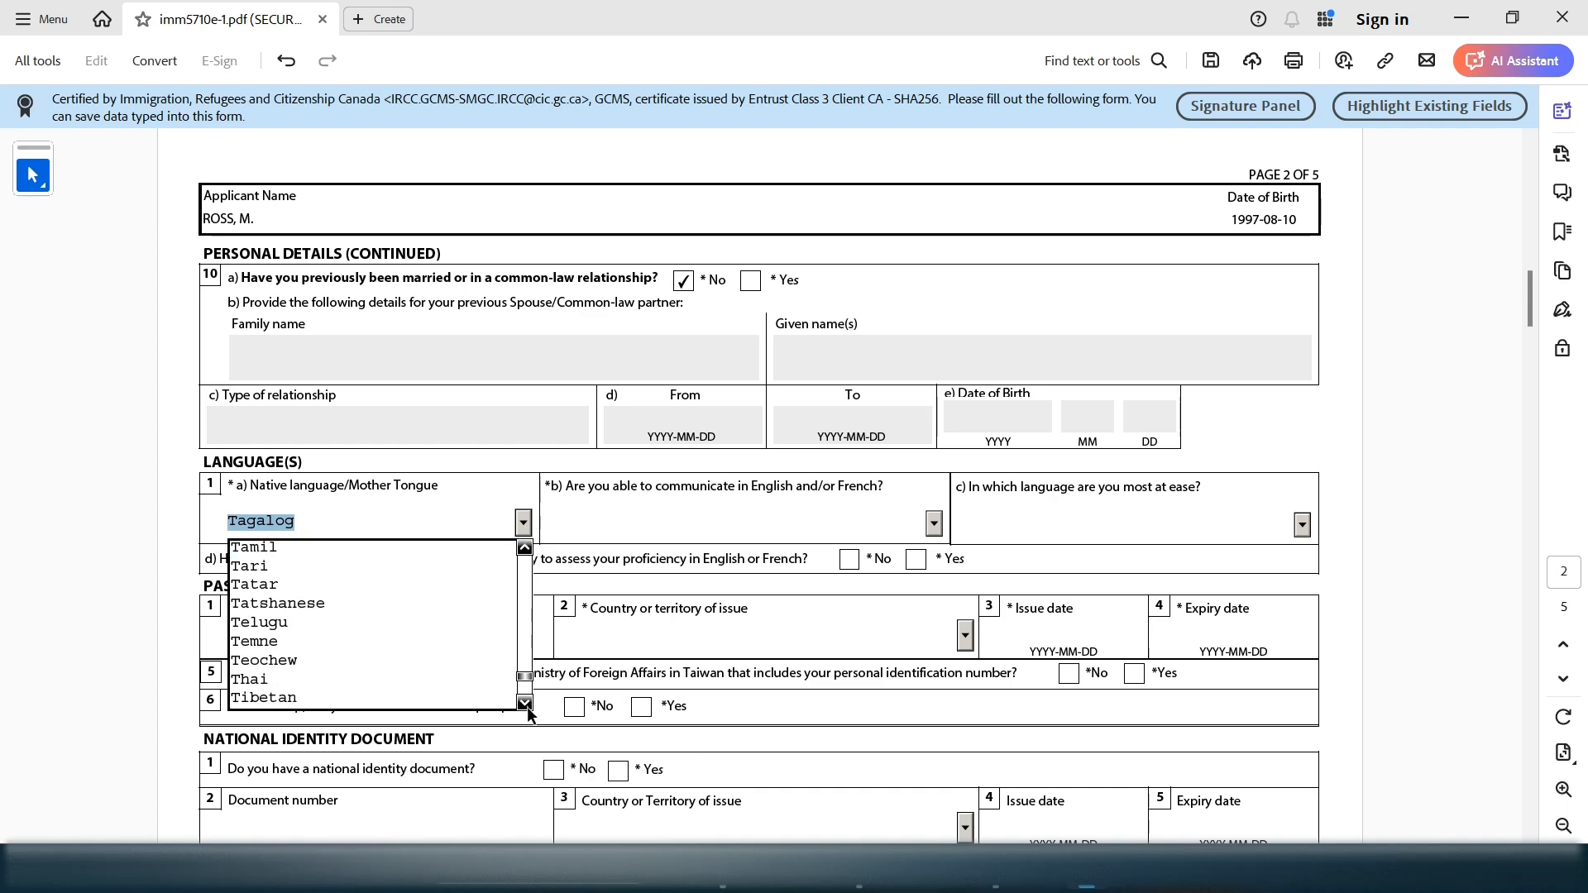
left_click(527, 708)
left_click(528, 707)
left_click(528, 708)
left_click(527, 708)
left_click(527, 708)
left_click(527, 708)
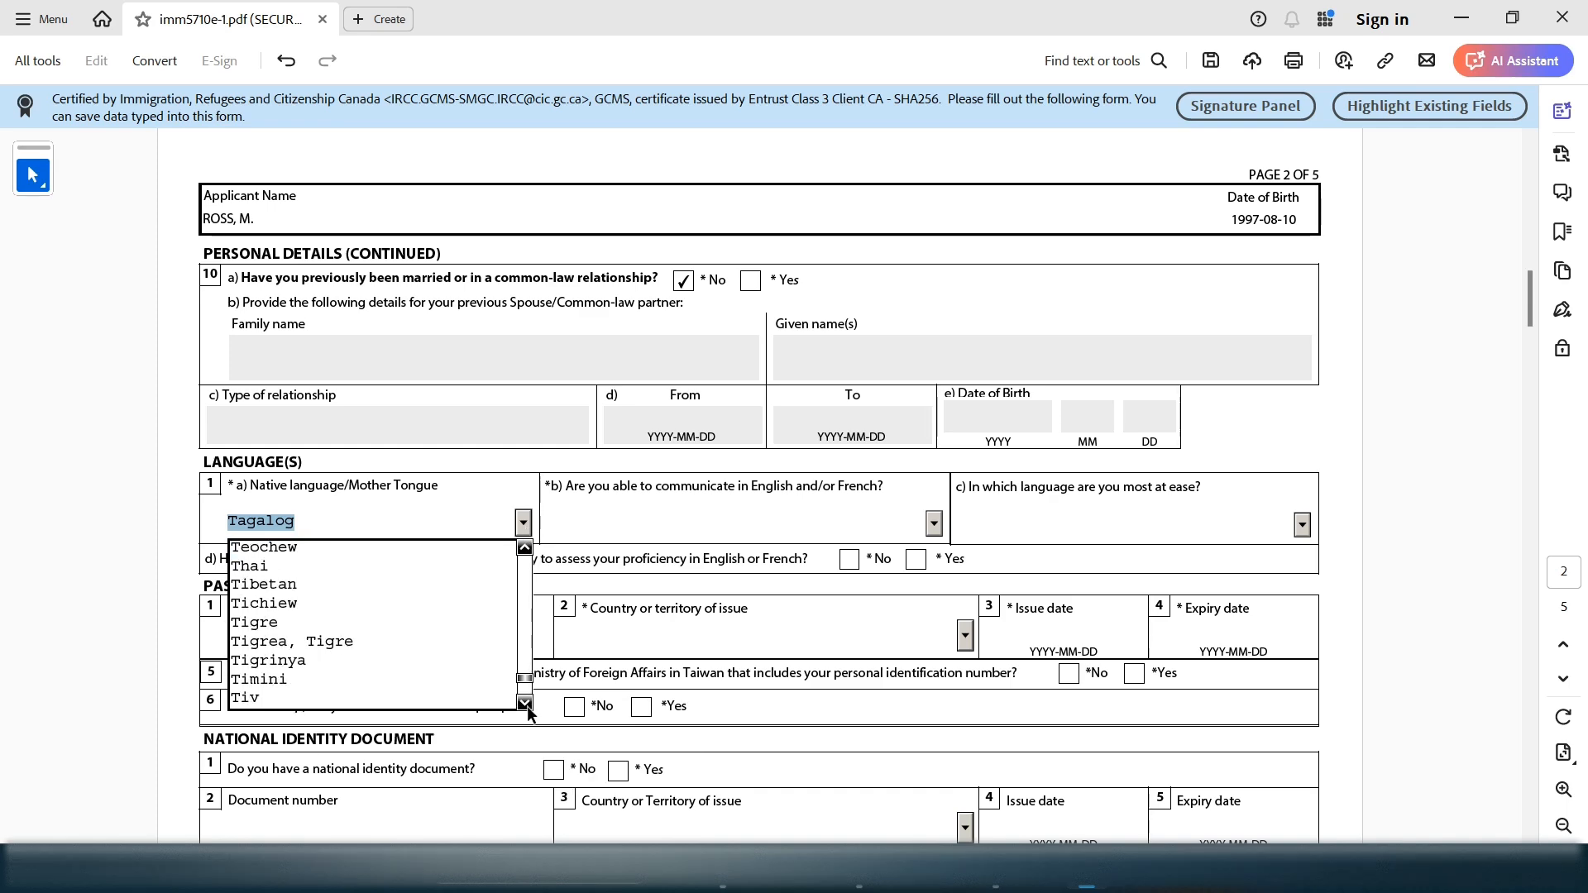
scroll(527, 708, "down", 7)
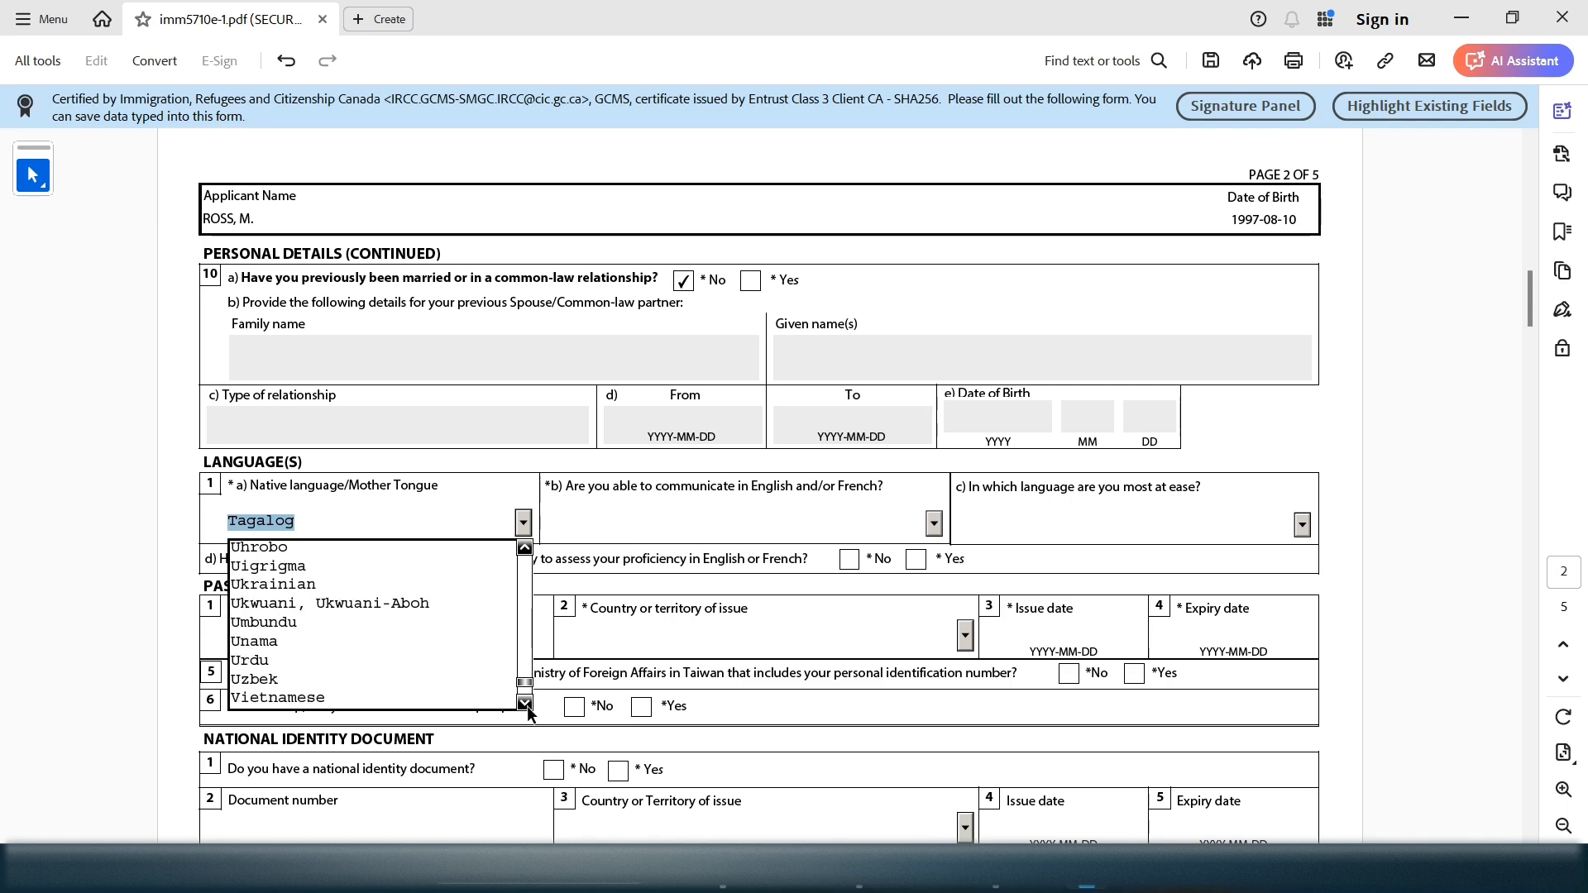
left_click(524, 548)
left_click(525, 547)
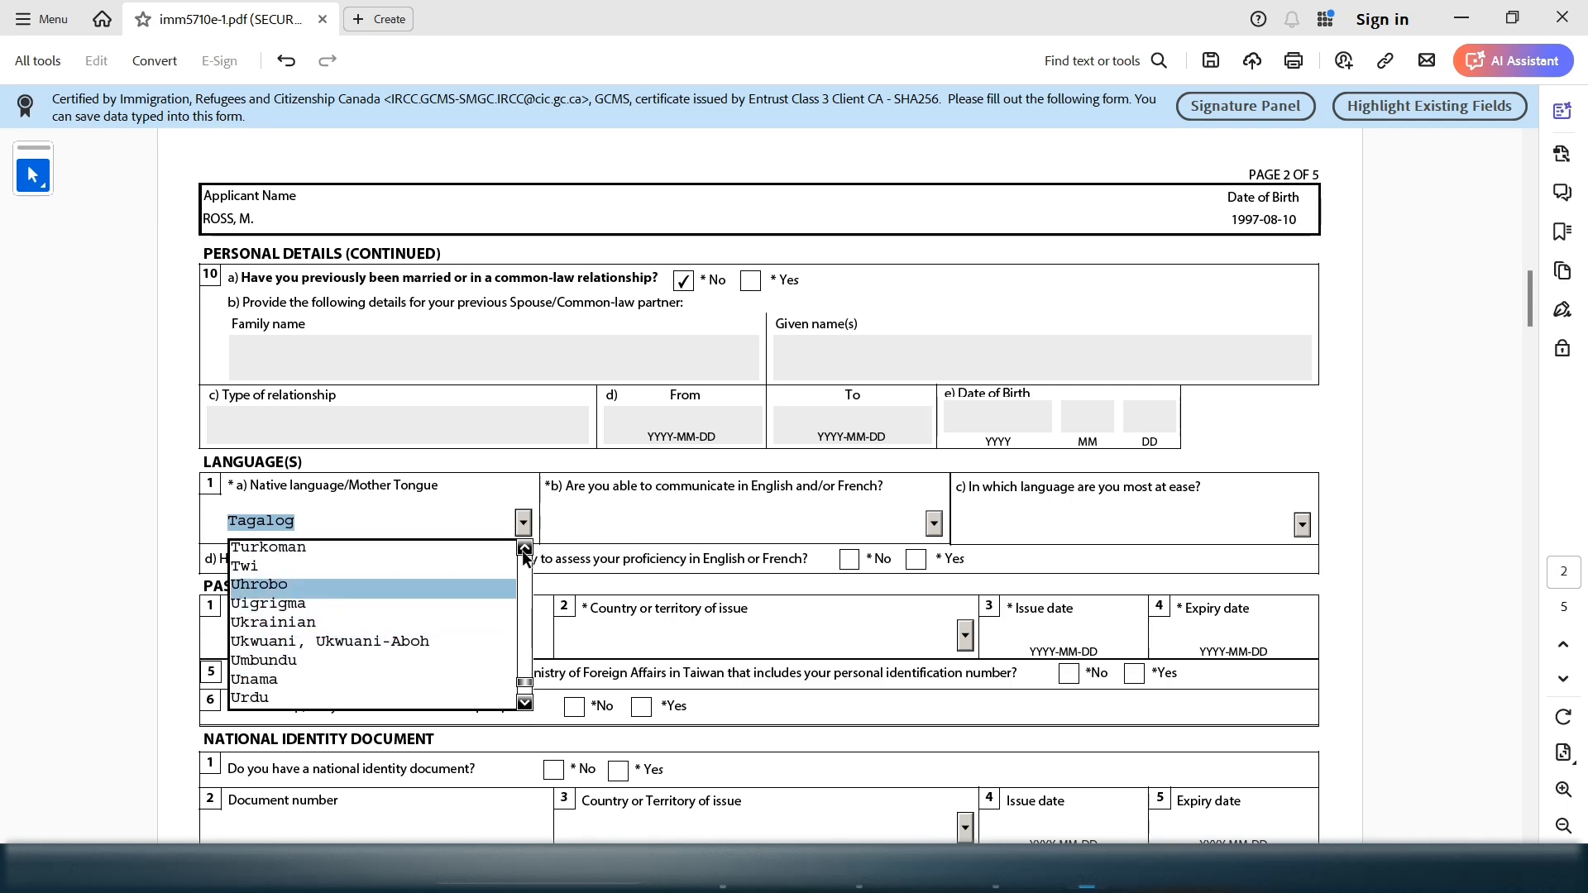
left_click(524, 547)
left_click(525, 548)
left_click(336, 547)
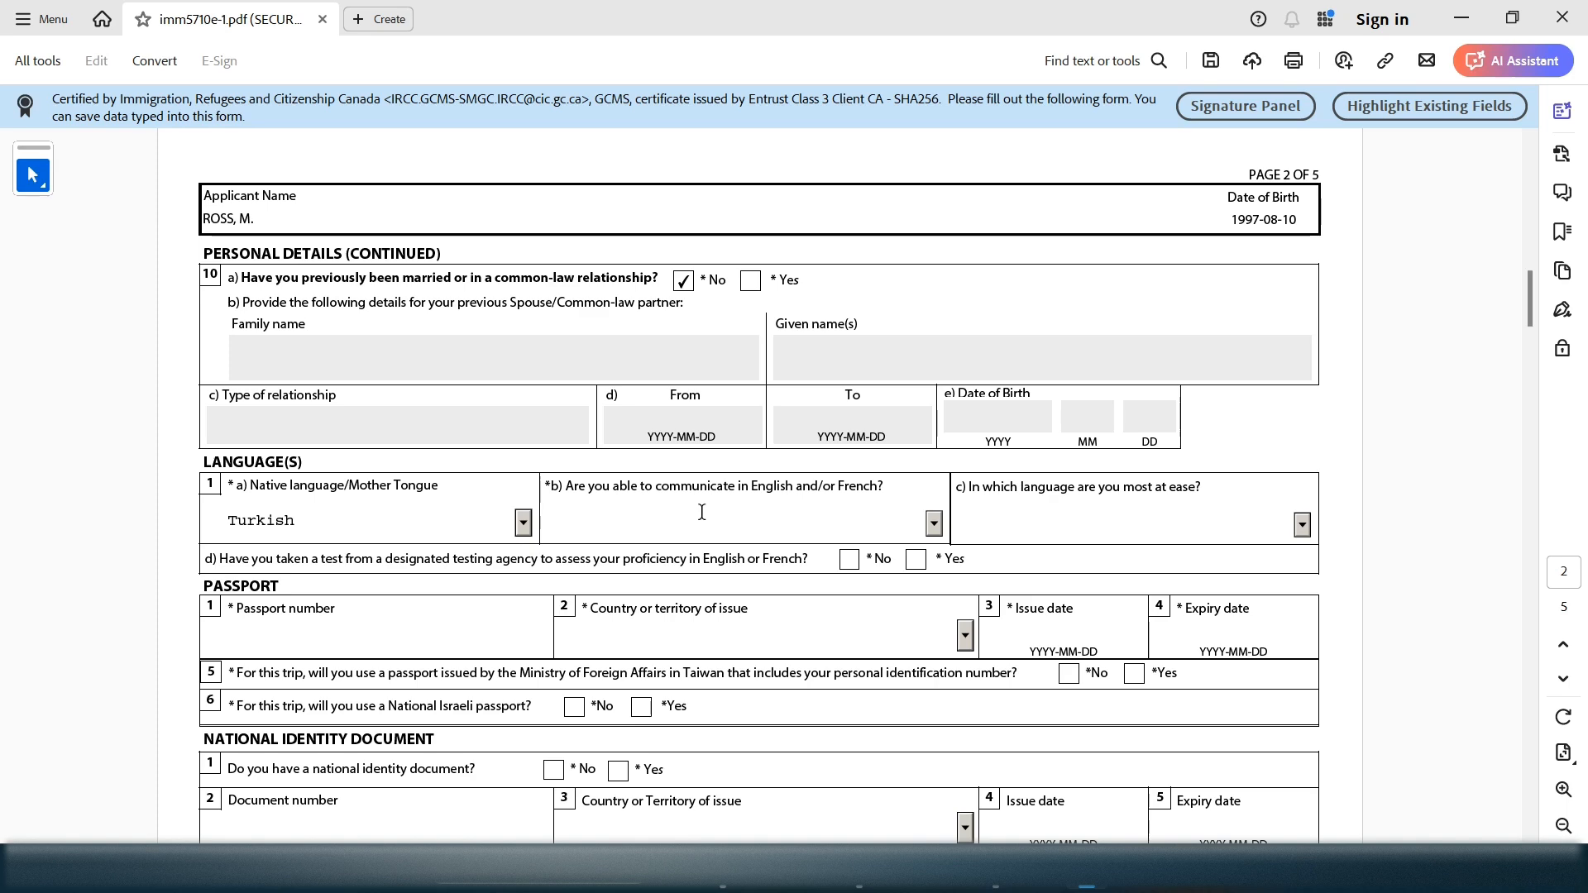
Choose English for question b) and answer Yes to having taken a designated language test
left_click_drag(640, 488, 792, 488)
left_click(934, 524)
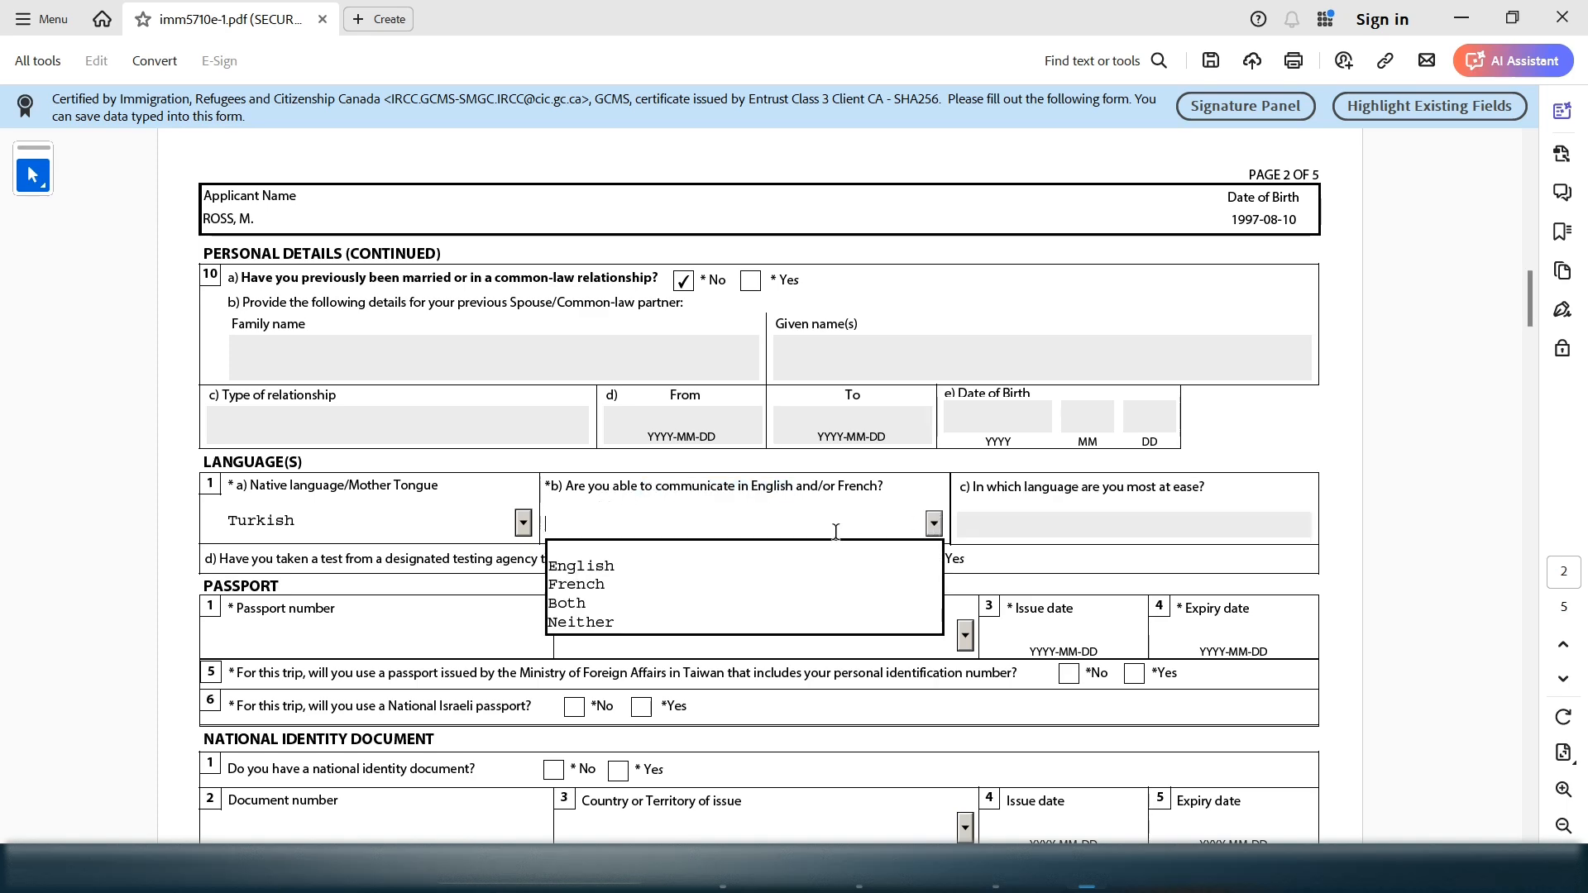
left_click(781, 554)
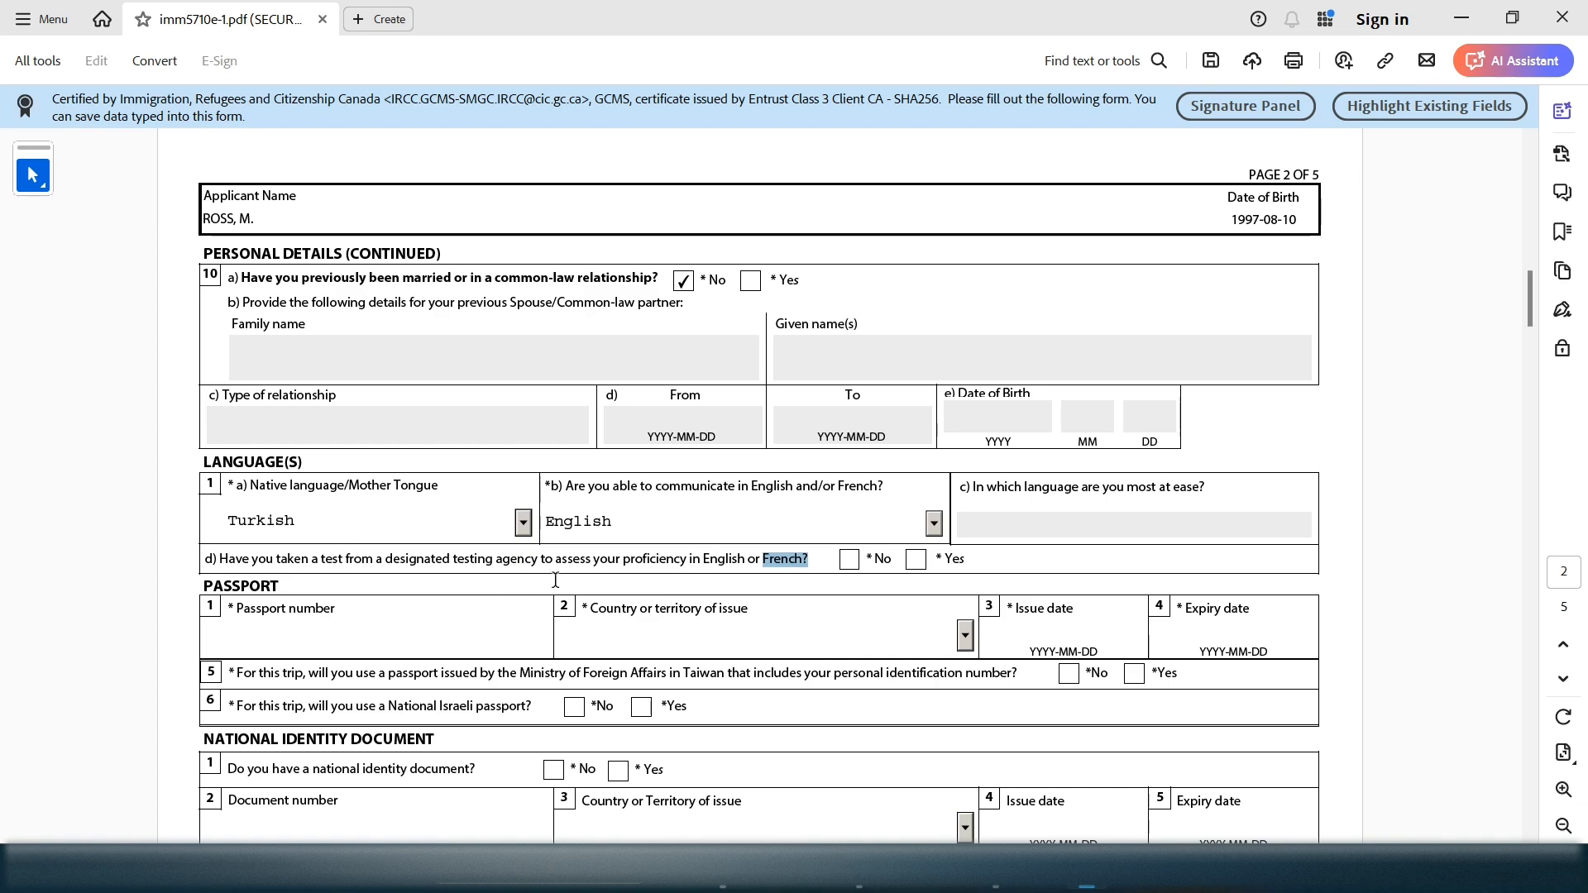
left_click_drag(385, 562, 515, 569)
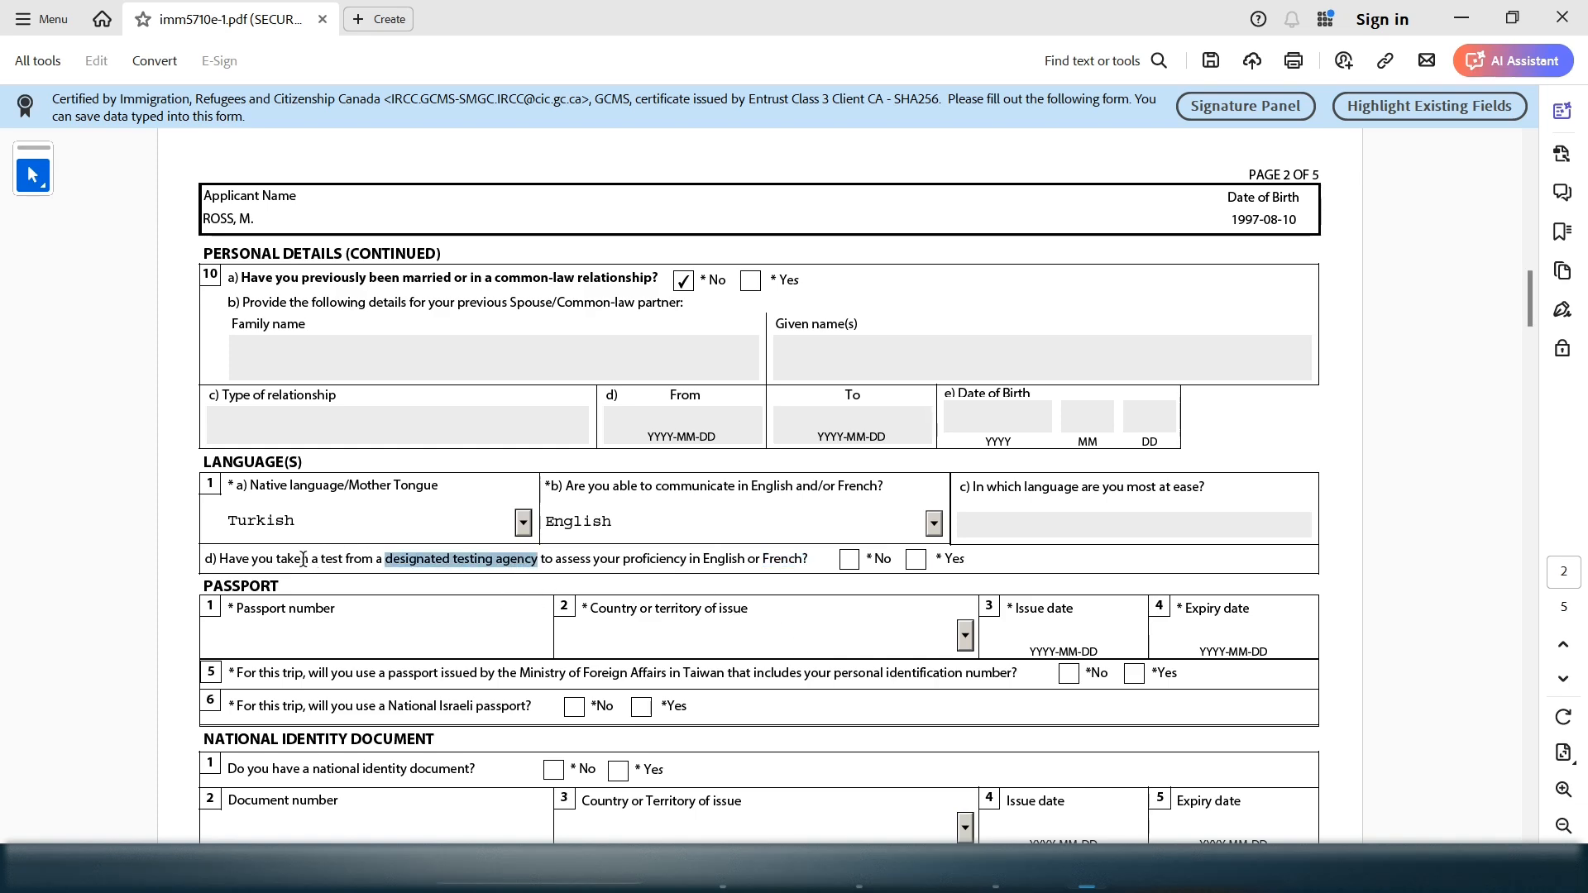
left_click_drag(303, 560, 850, 569)
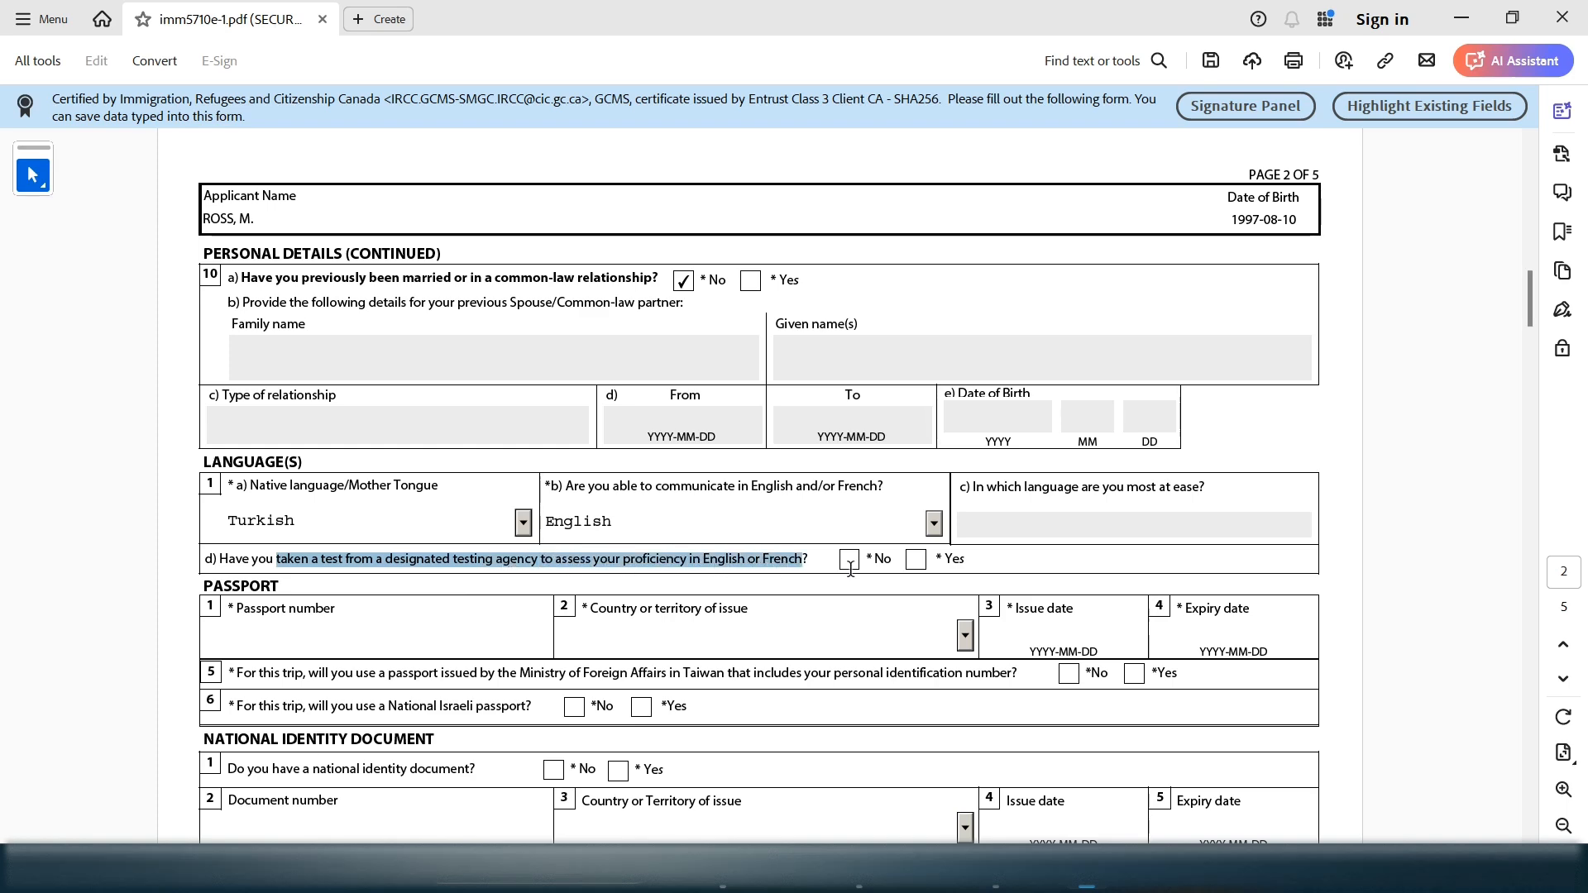
left_click(918, 562)
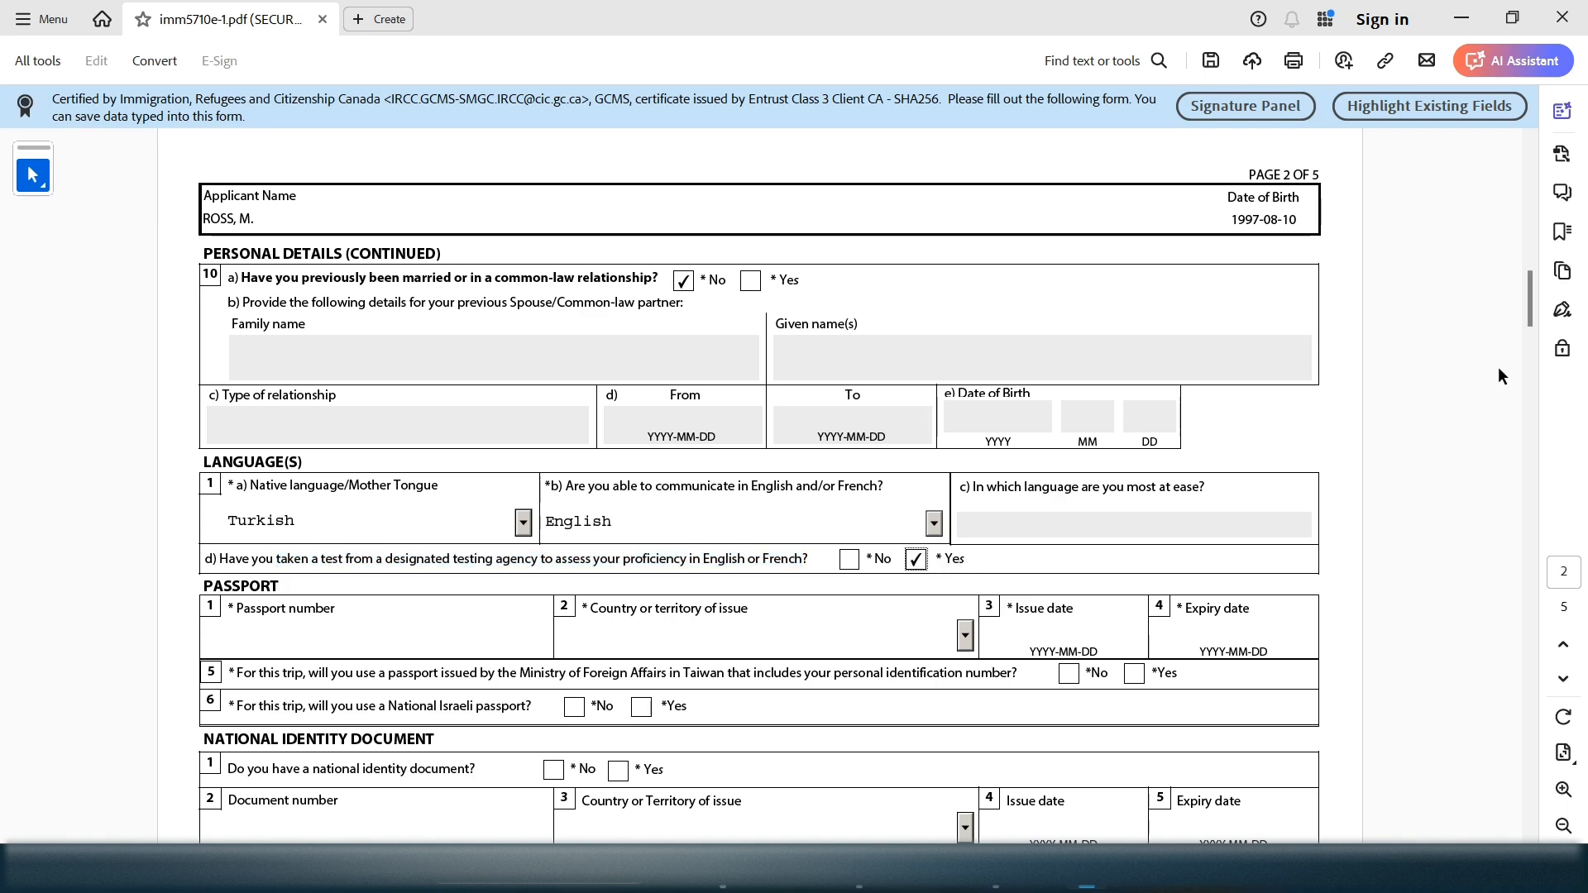
left_click_drag(1533, 290, 1532, 339)
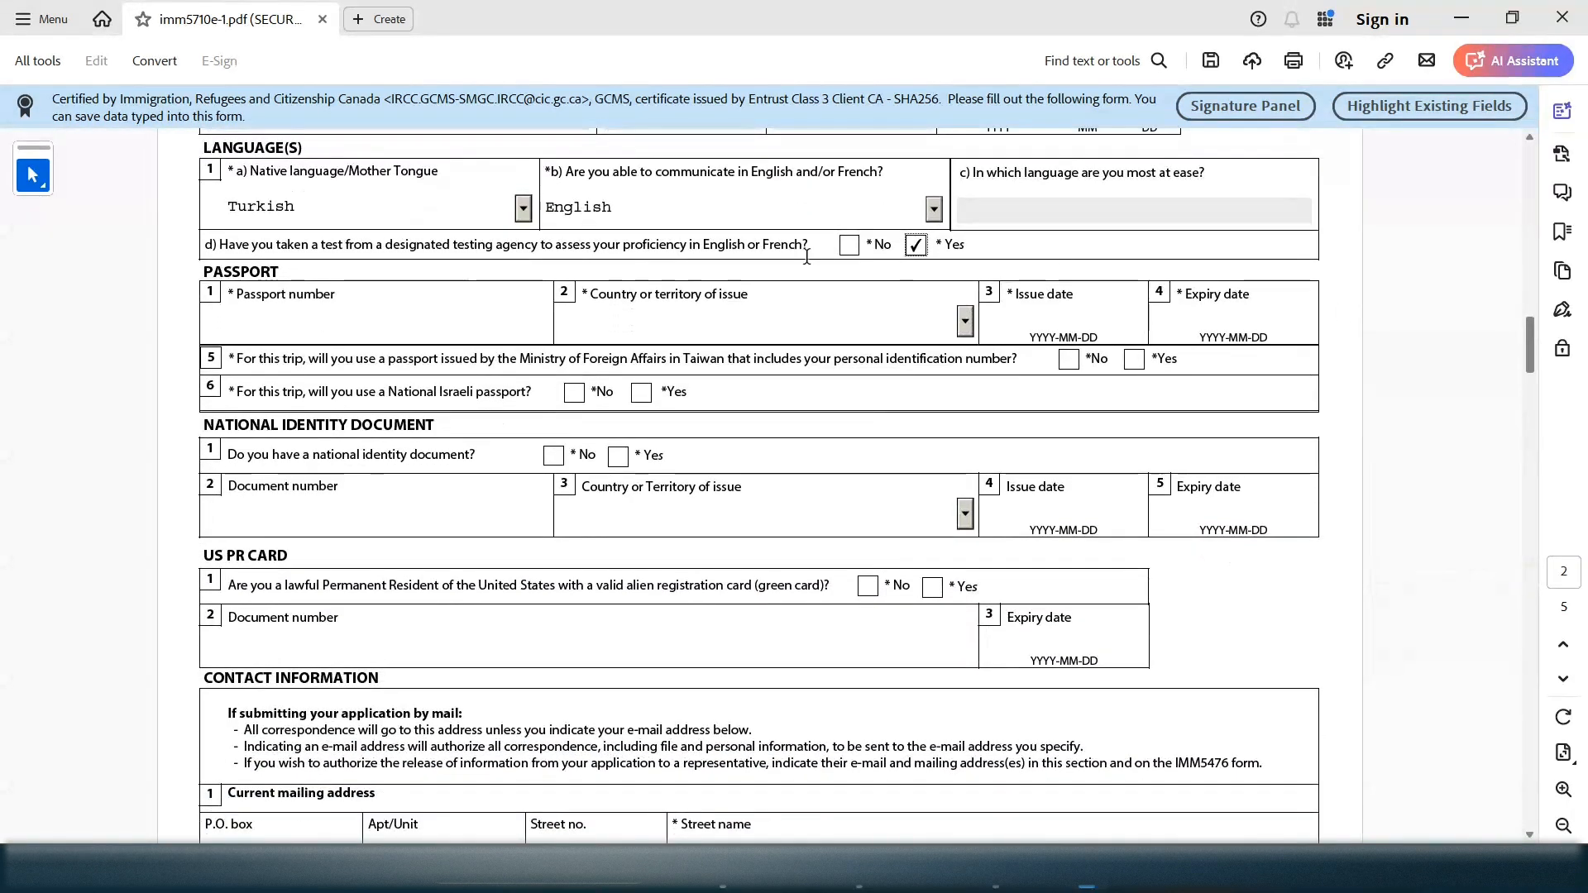
Enter the passport number in the Passport section
double_click(231, 275)
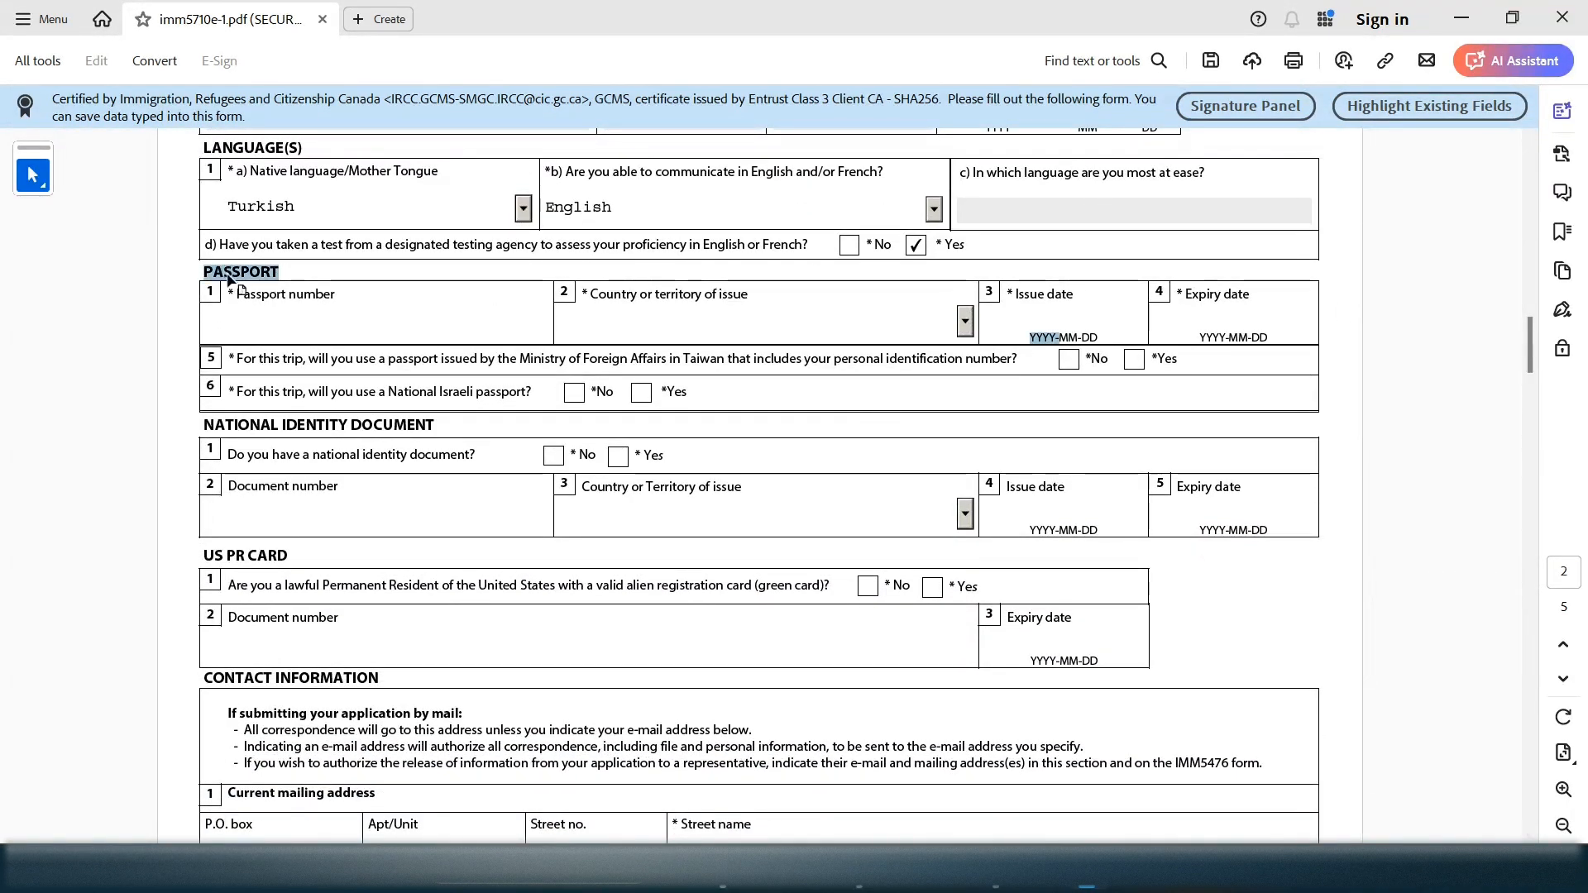
left_click(273, 310)
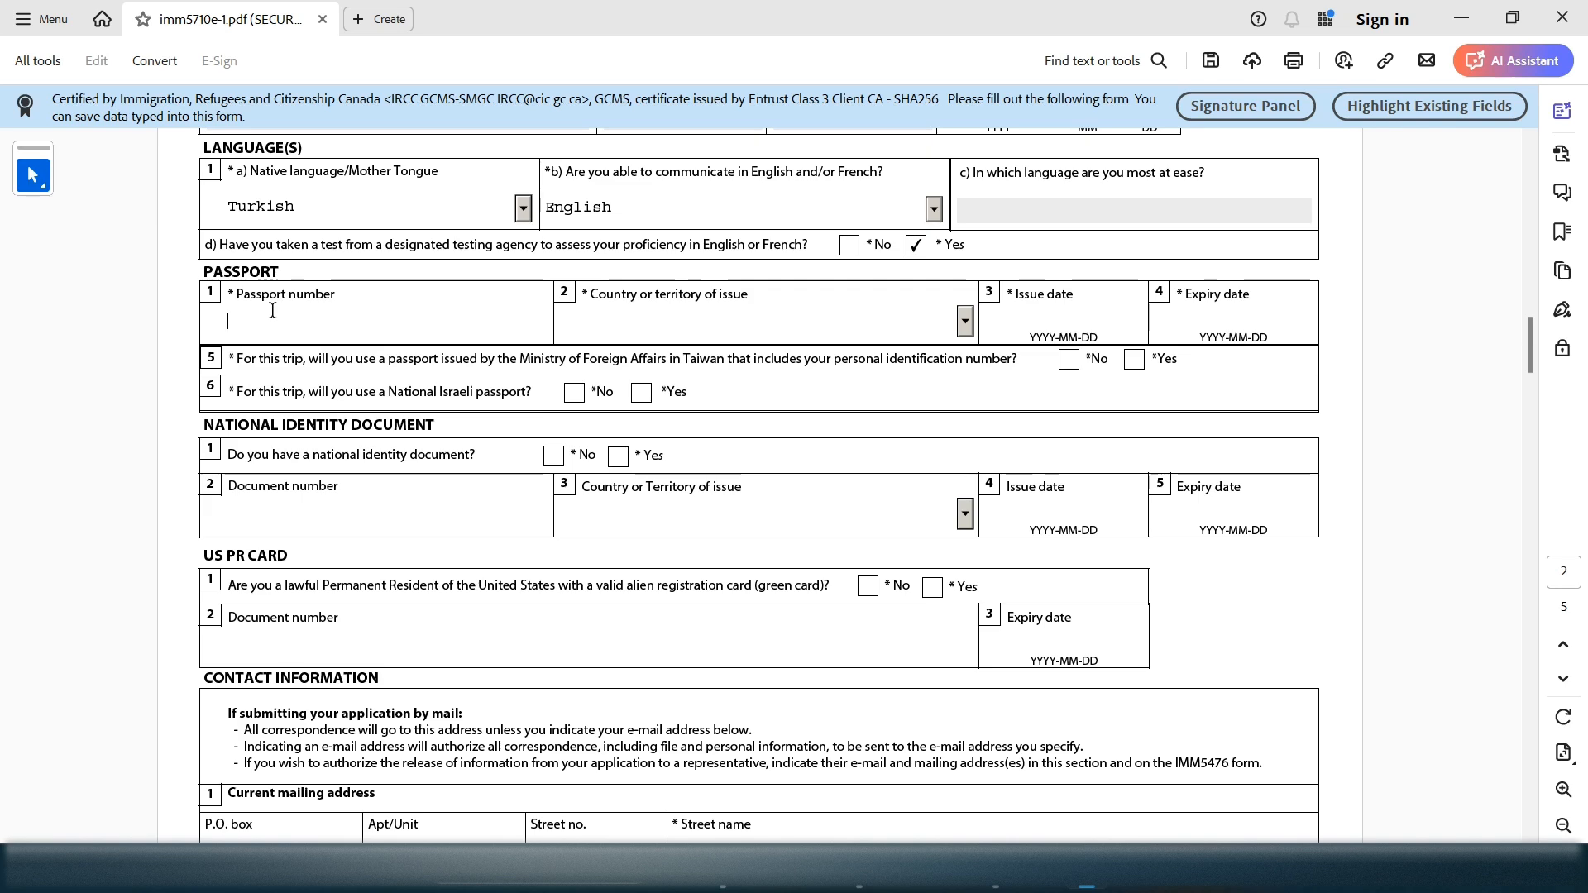
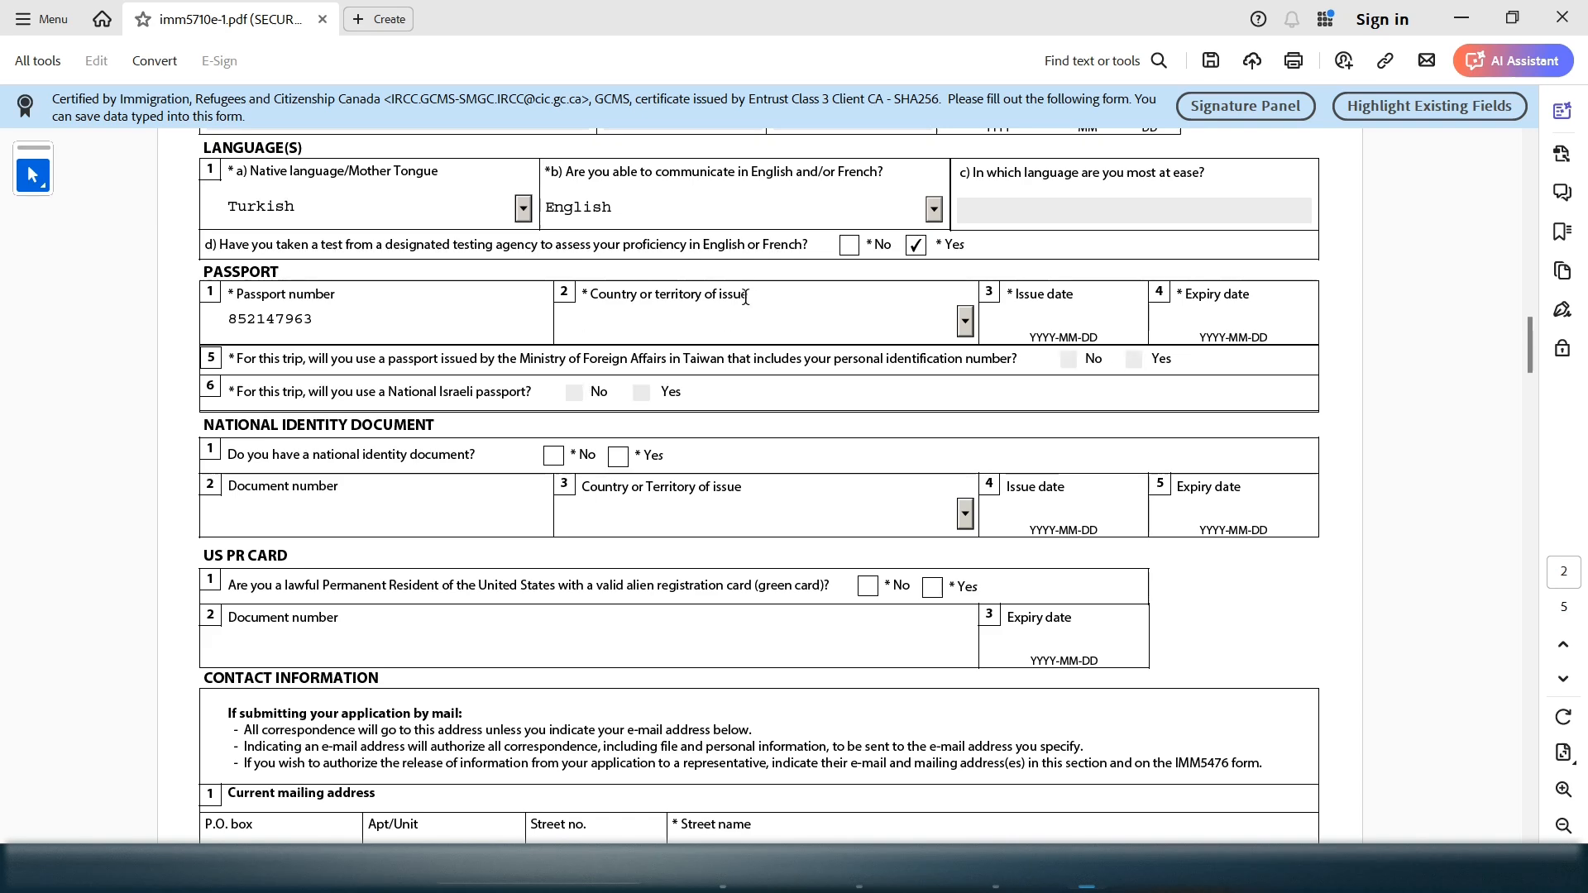
left_click_drag(763, 296, 612, 295)
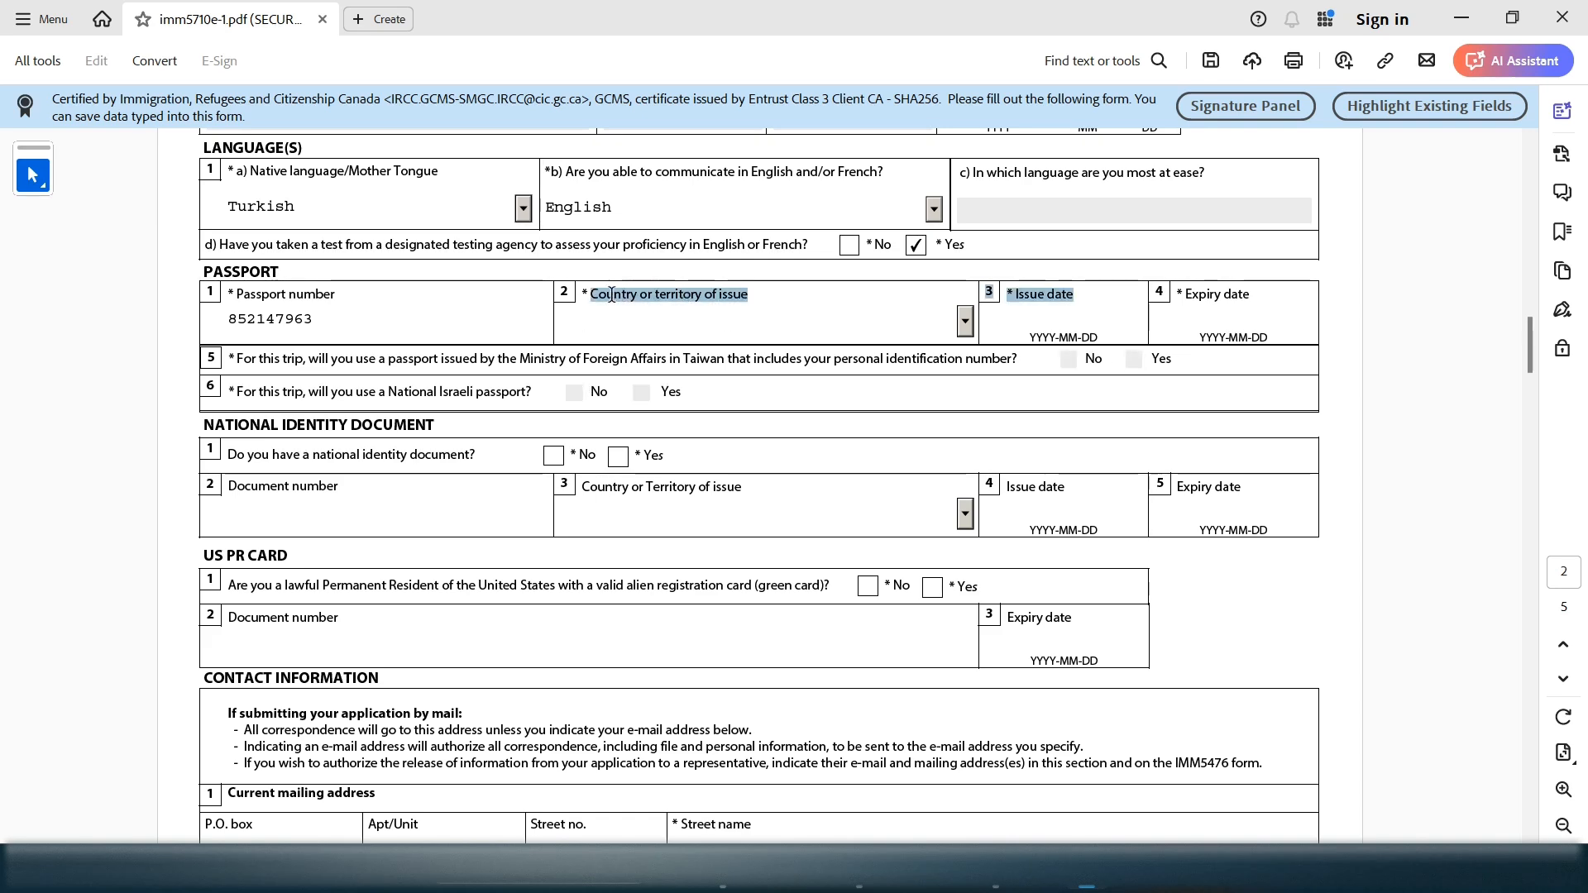
left_click(1084, 311)
left_click_drag(1075, 294, 1014, 294)
left_click(1247, 305)
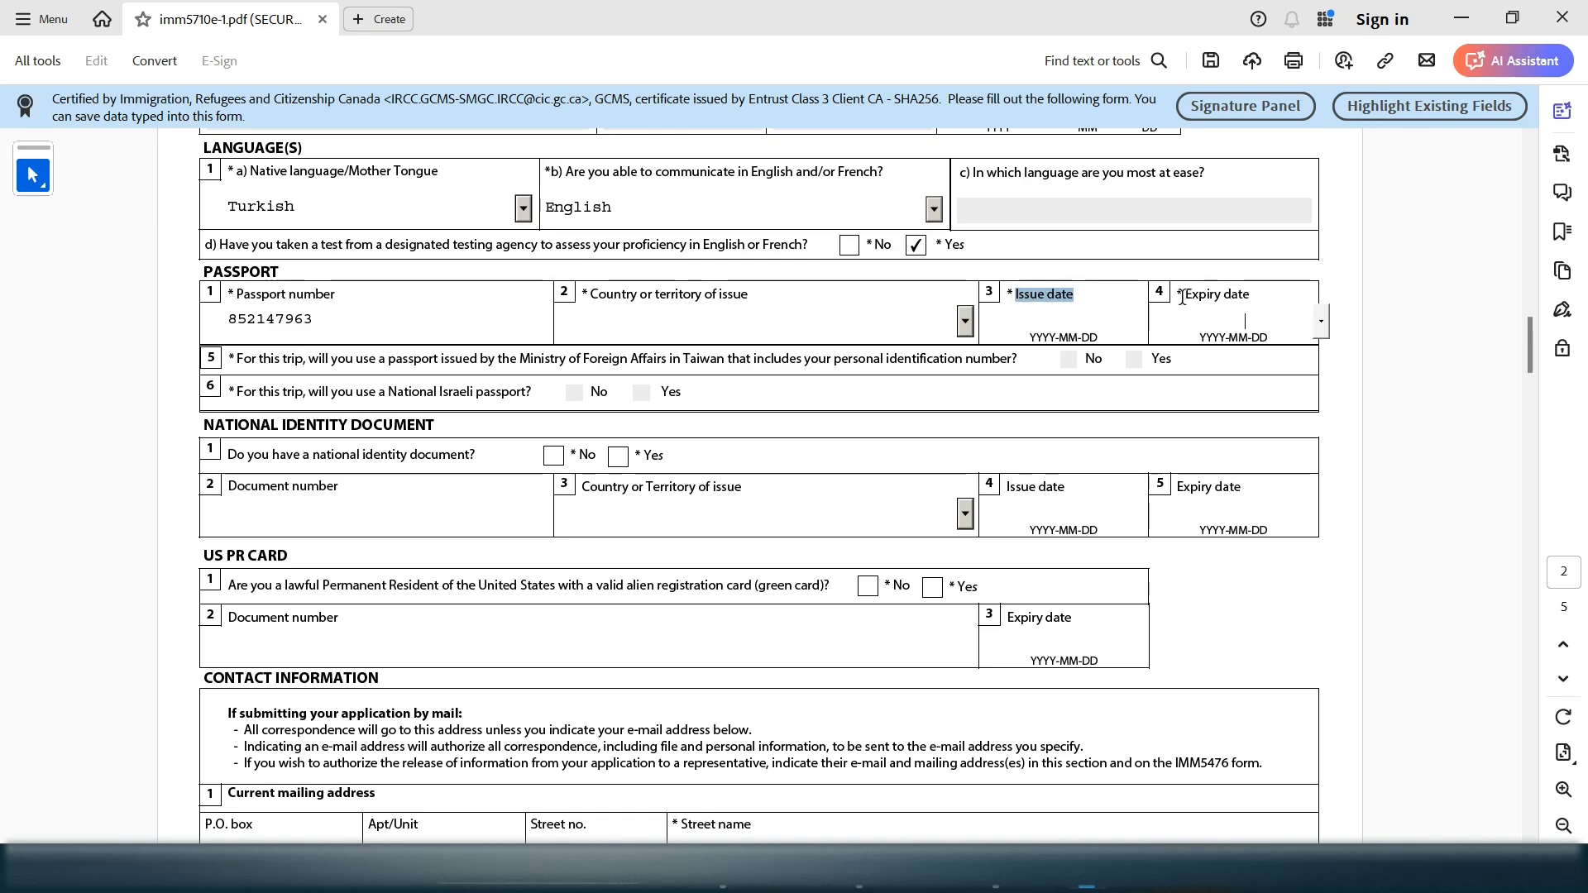
left_click_drag(1232, 295, 864, 295)
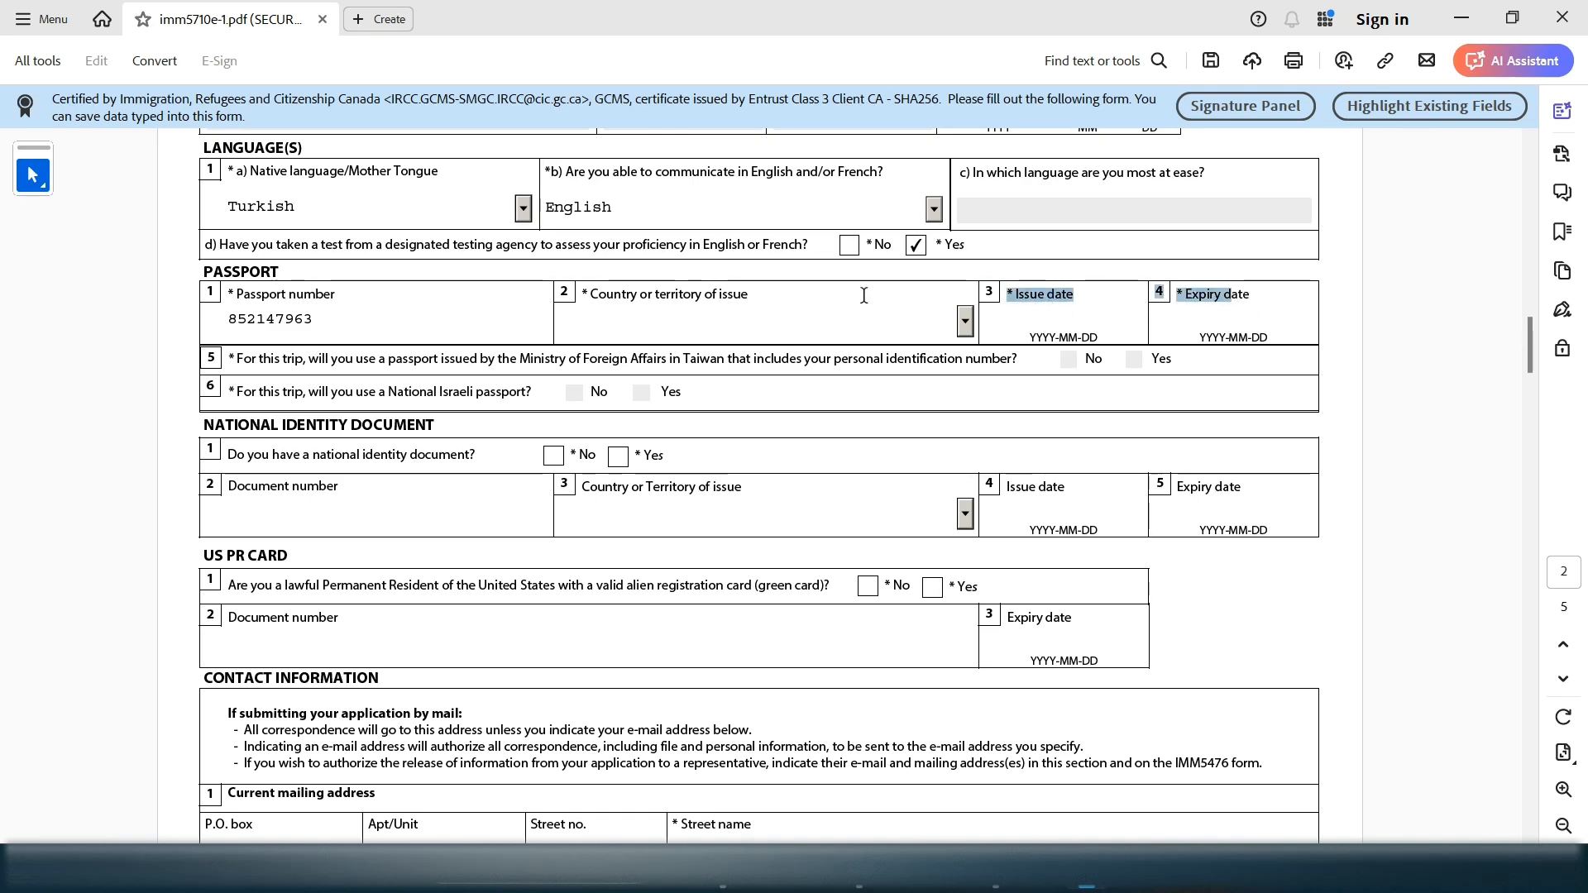
Choose TUR (Turkey) as the passport's country of issue
left_click(782, 306)
key("t")
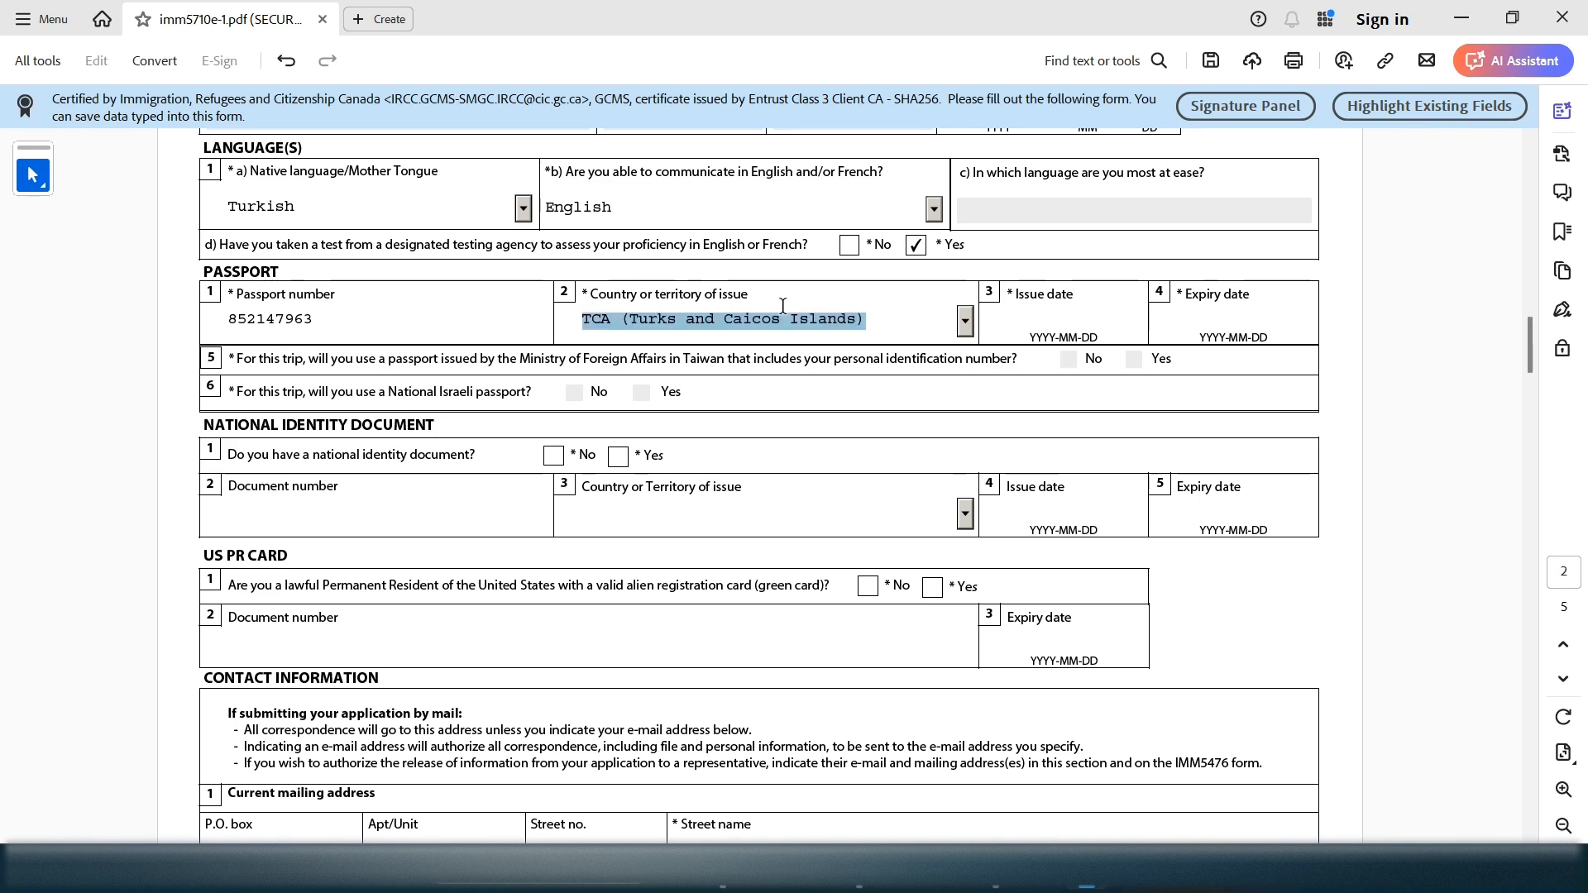
key("u")
key("t")
left_click(966, 321)
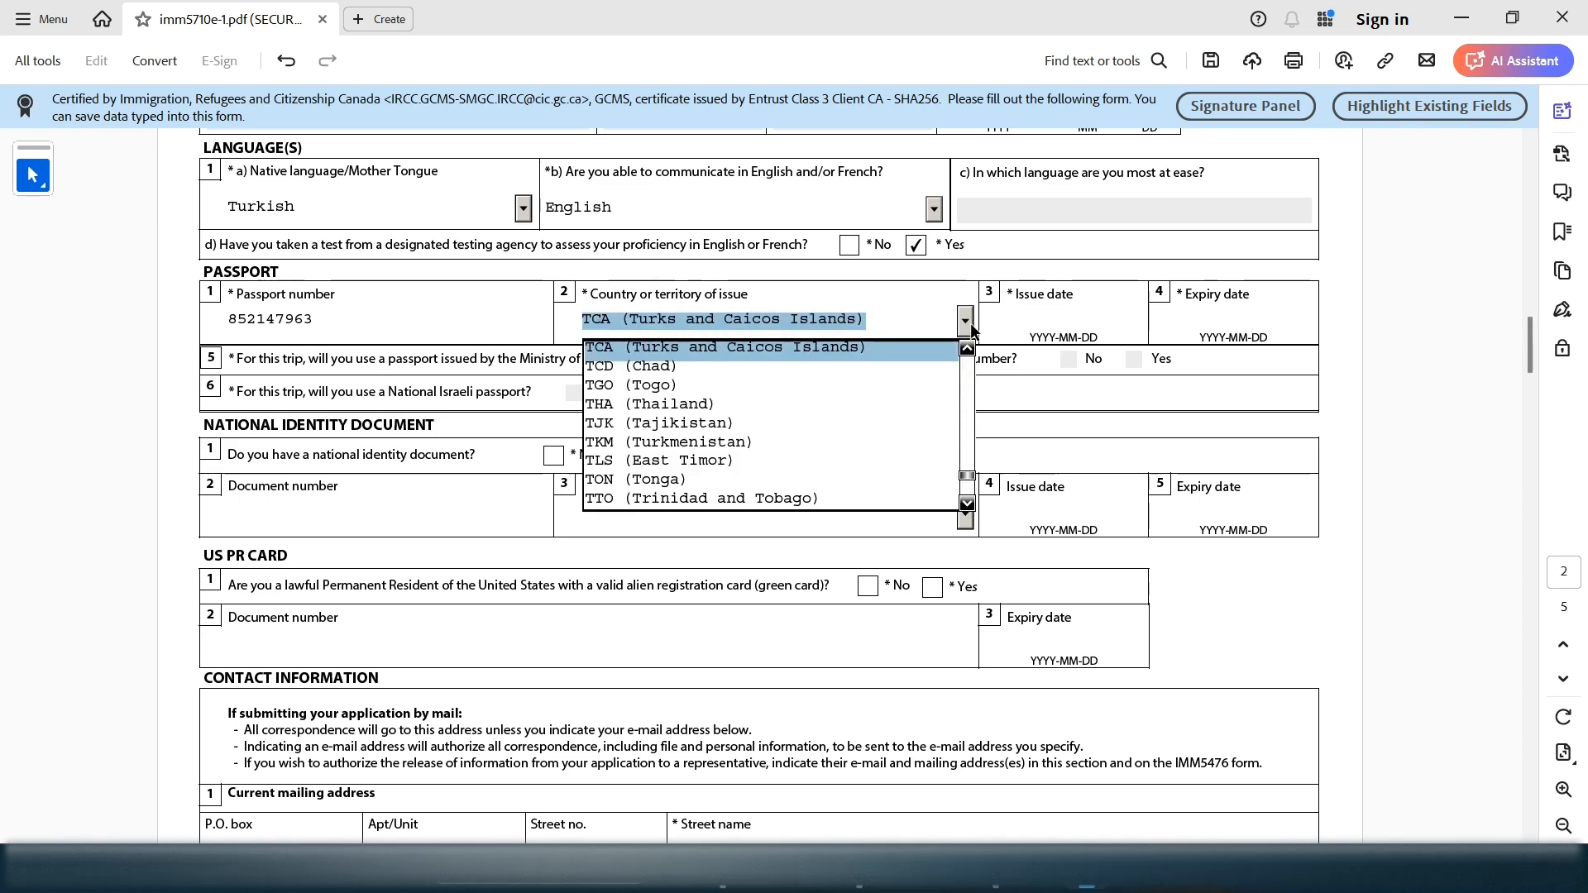
left_click(966, 504)
left_click(966, 504)
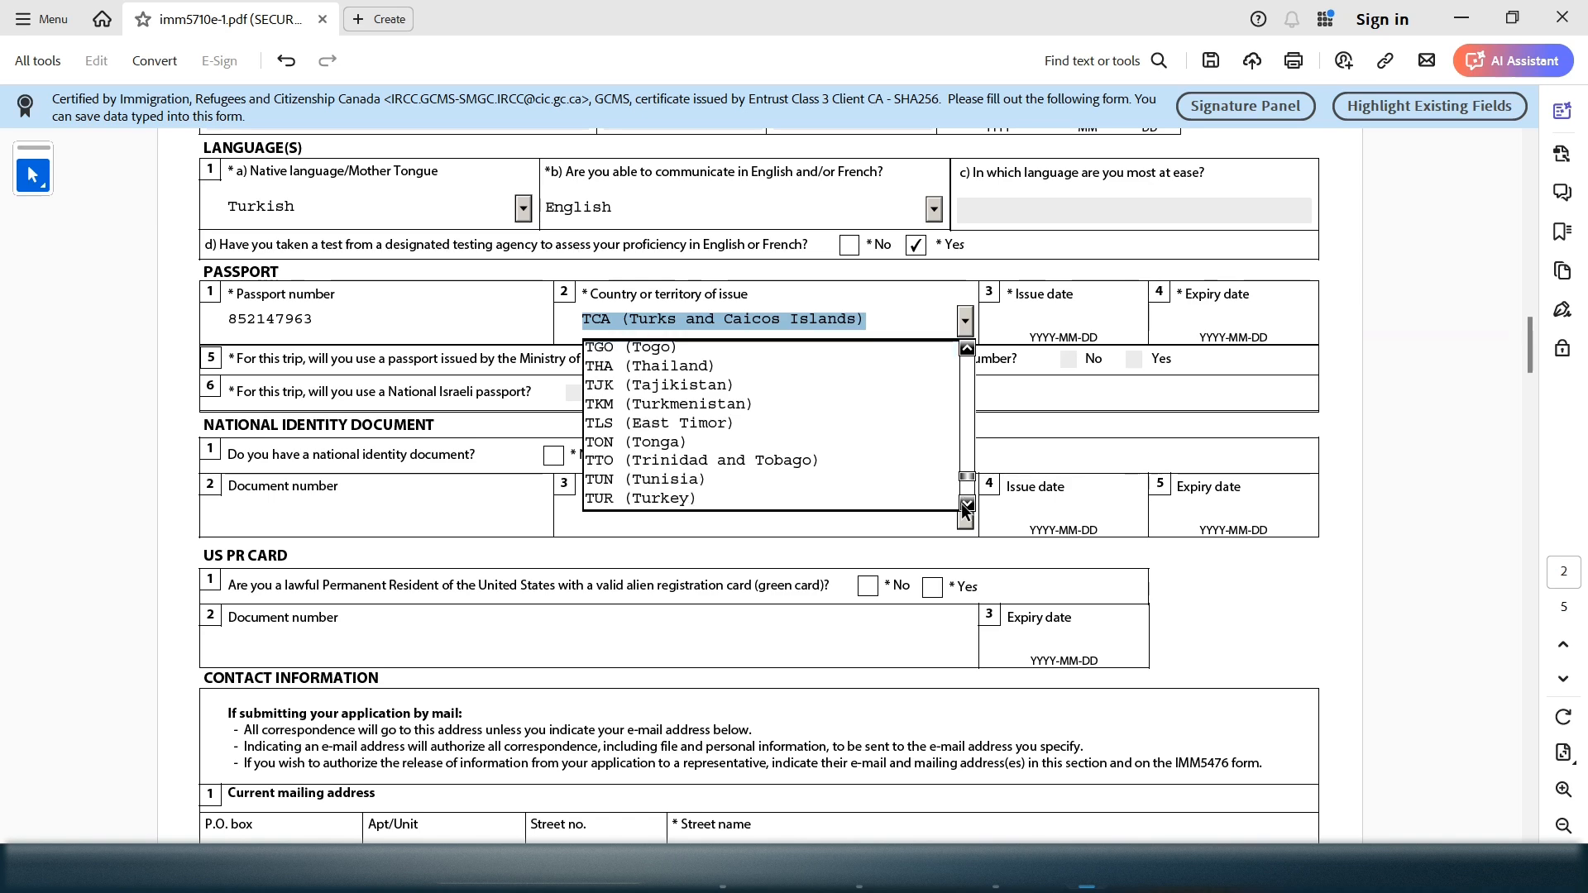
left_click(965, 503)
left_click(871, 479)
Enter issue date 2019-08-30 and expiry date 2026-08-29, fixing the expiry date's missing hyphen
left_click(1046, 311)
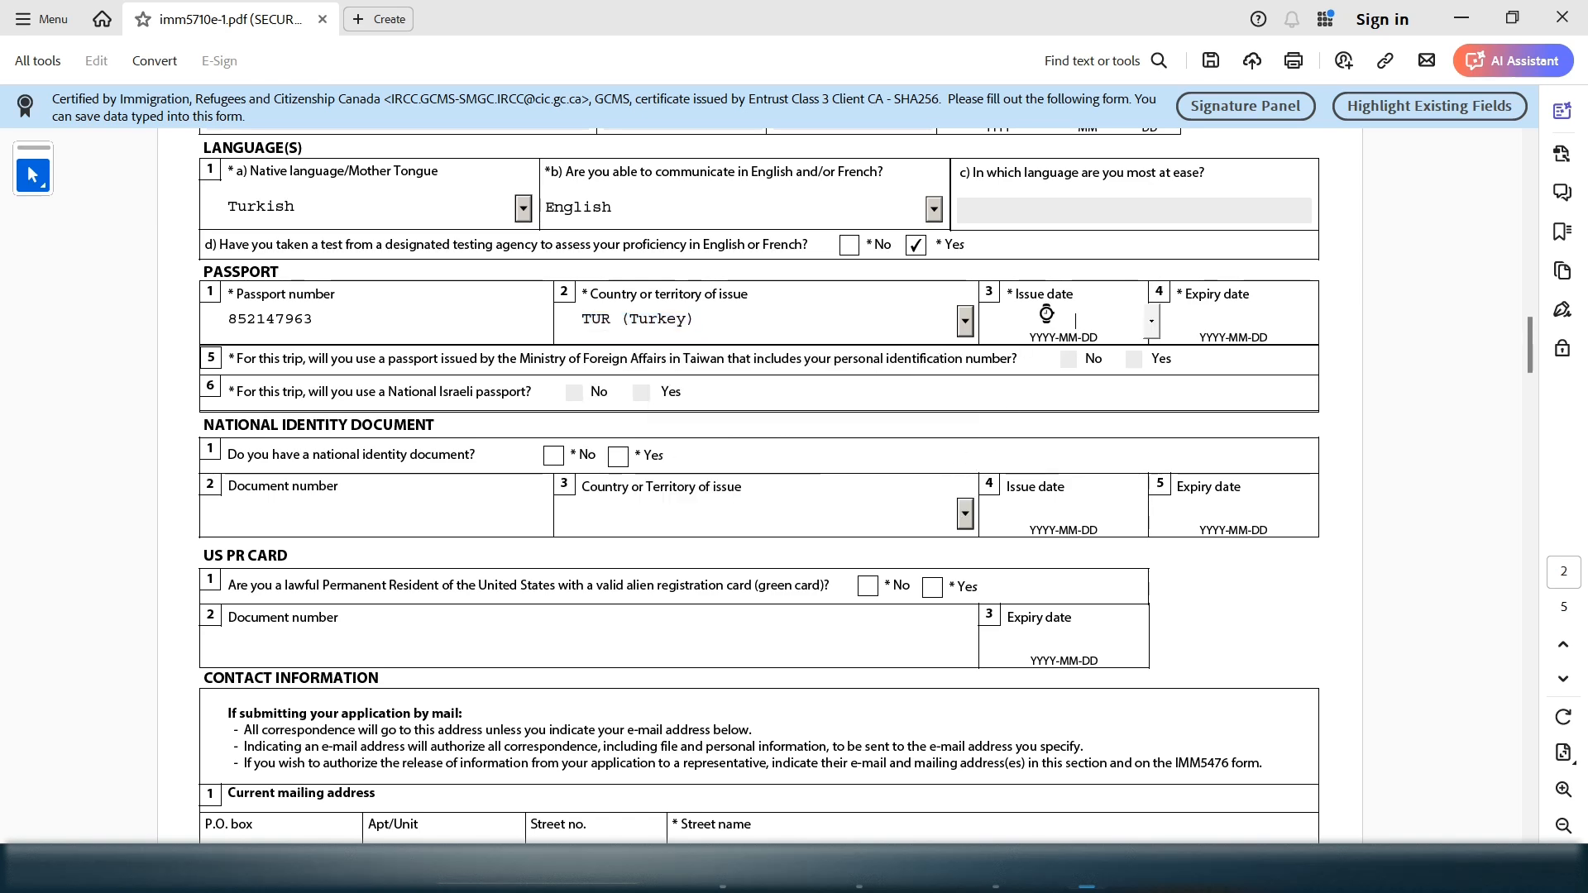
type("2019-08-30")
left_click(1243, 319)
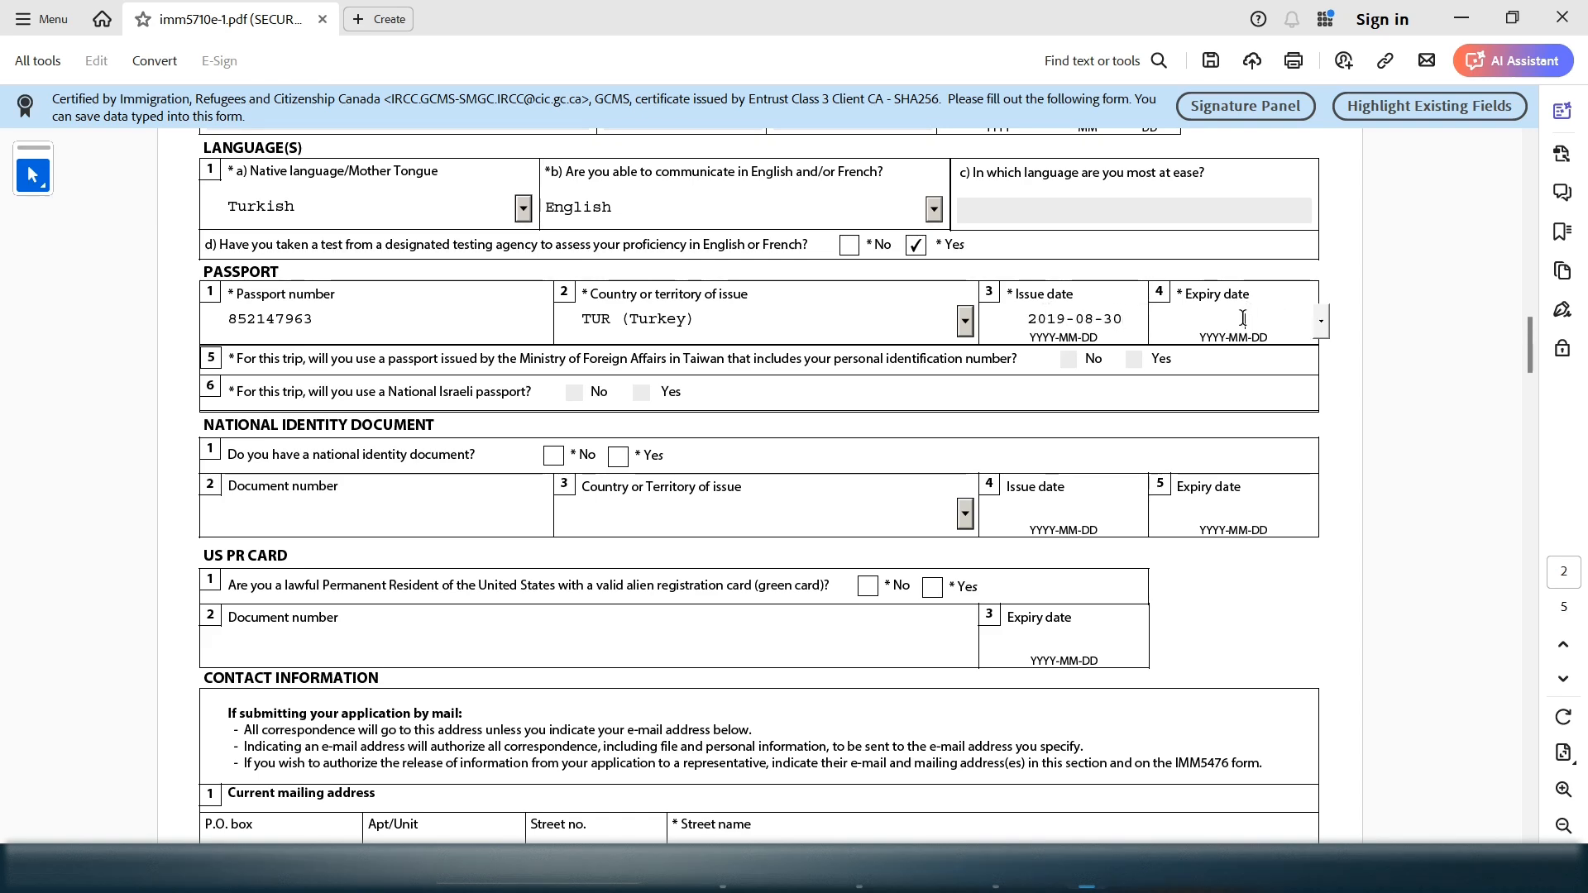
type("2026-08")
type("29")
left_click(1272, 320)
type("-")
left_click(853, 362)
left_click_drag(1065, 358, 769, 382)
left_click(697, 390)
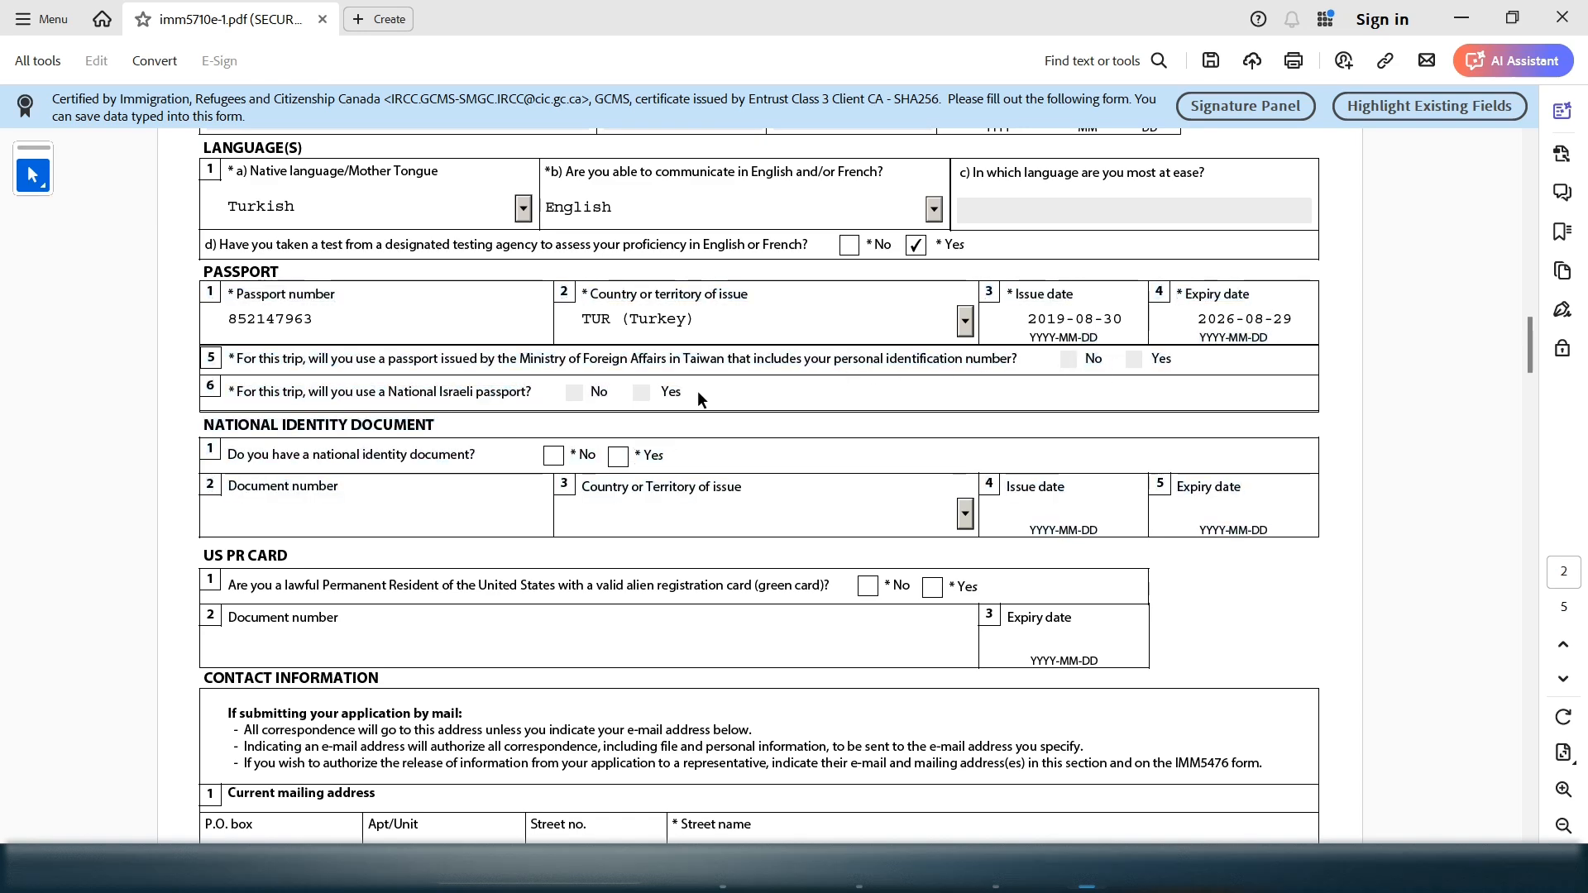
left_click(1000, 351)
left_click(648, 387)
Answer No to having a national identity document
left_click(722, 327)
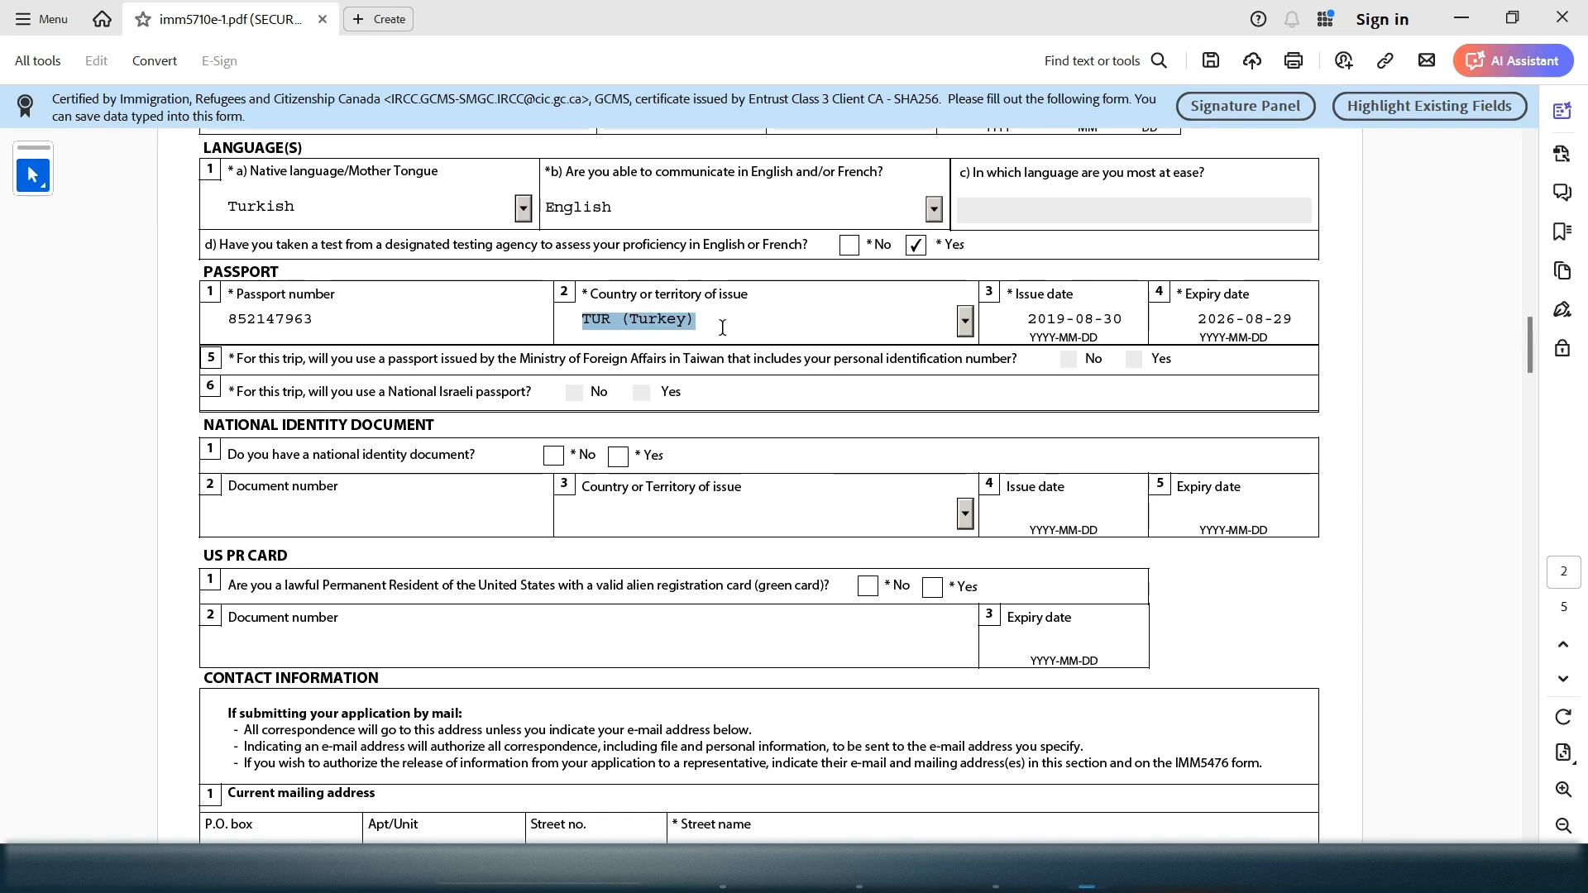
left_click_drag(400, 392, 528, 397)
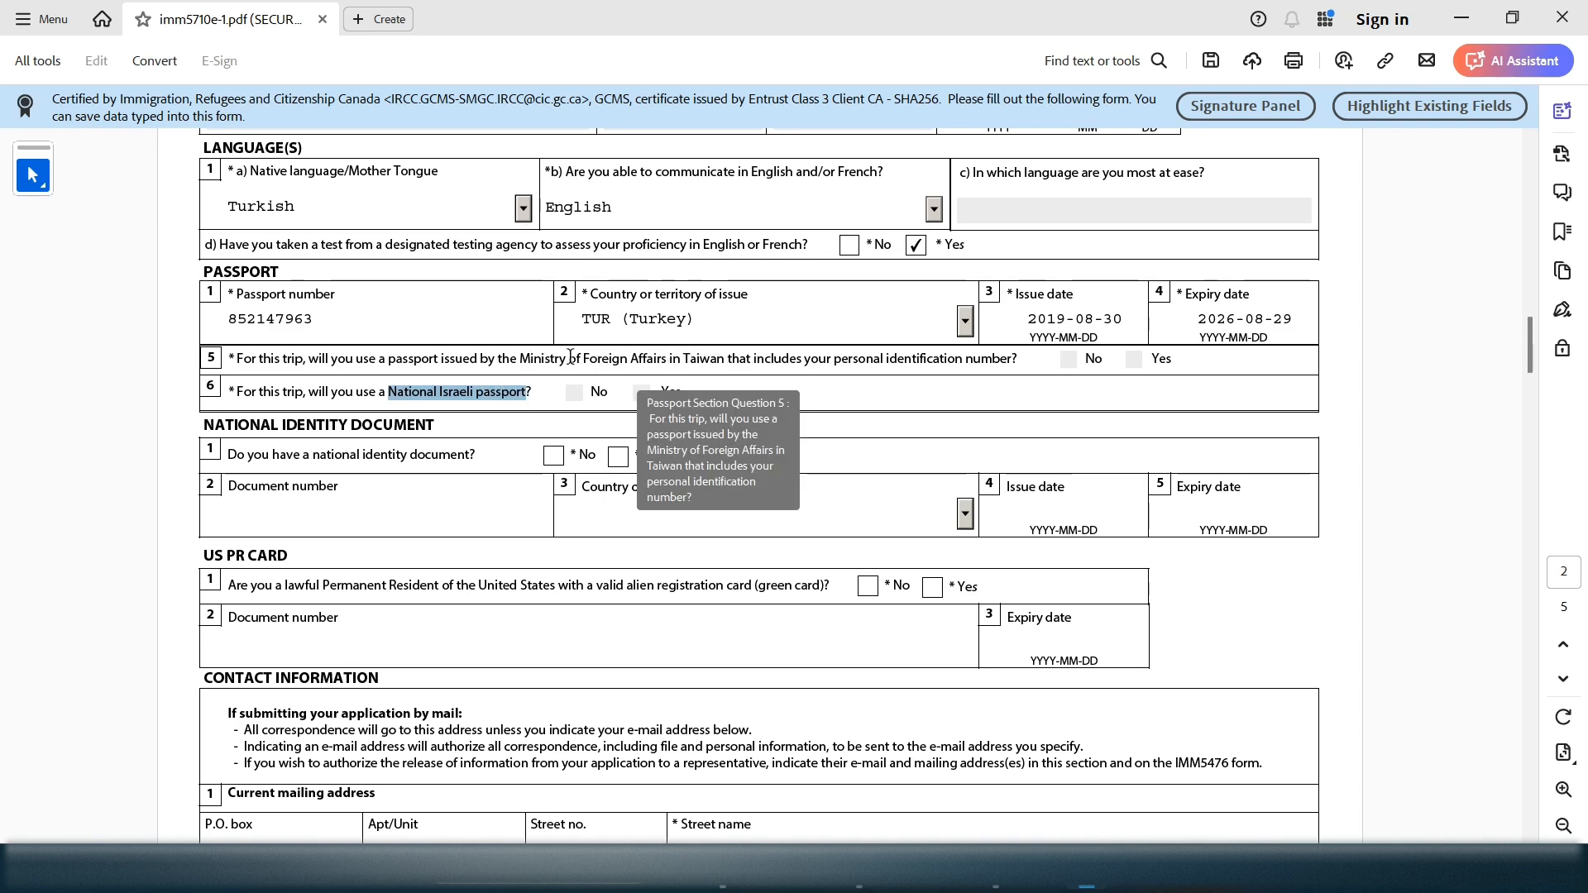
left_click_drag(1085, 358, 388, 379)
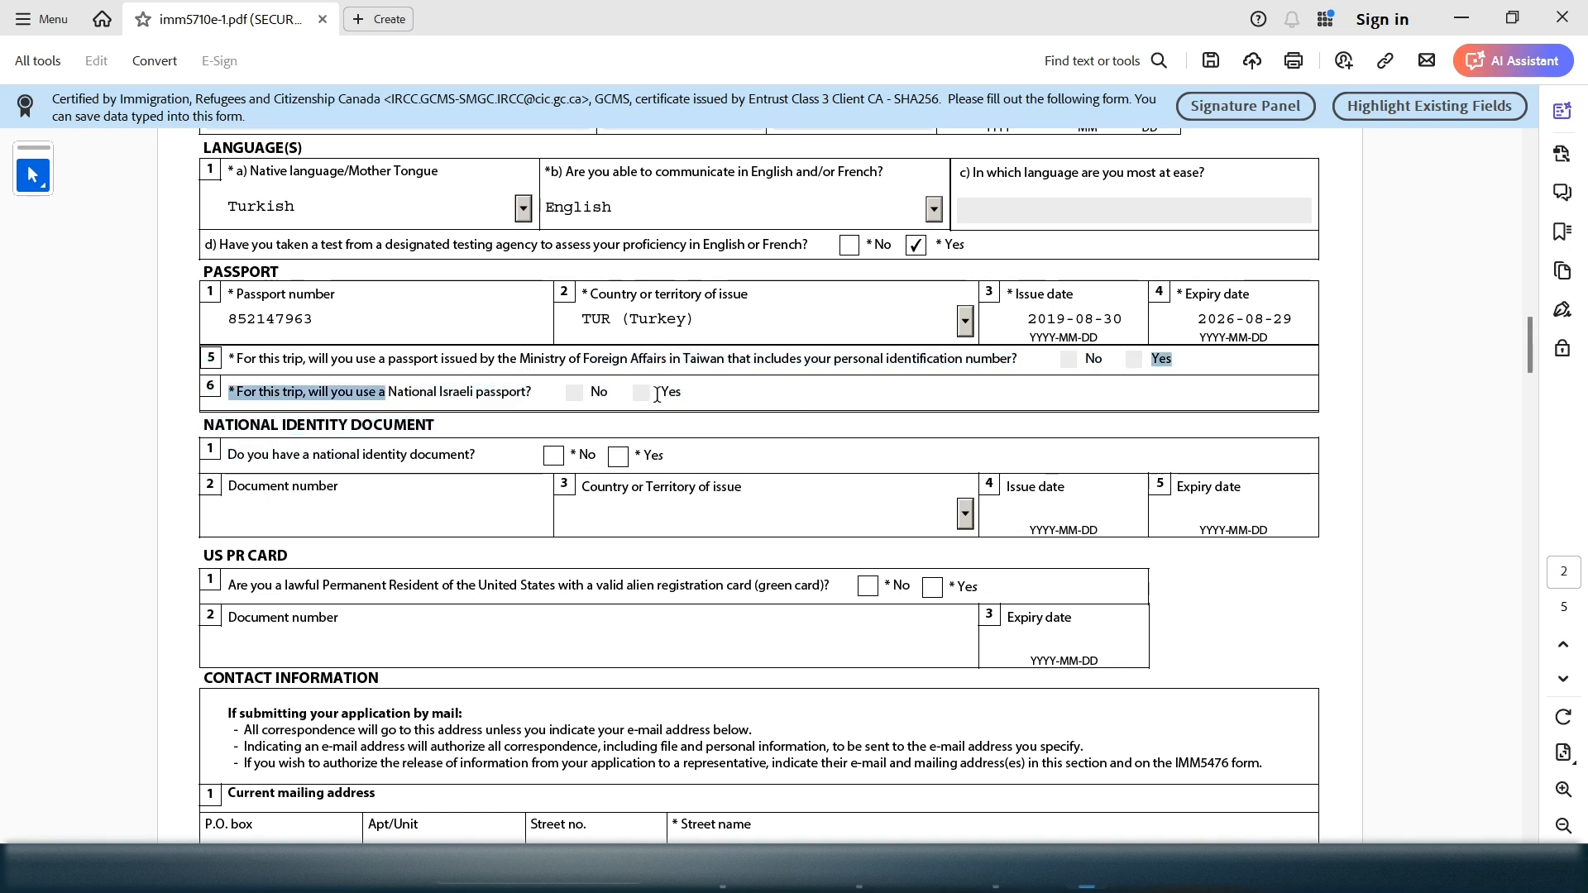
left_click(1042, 361)
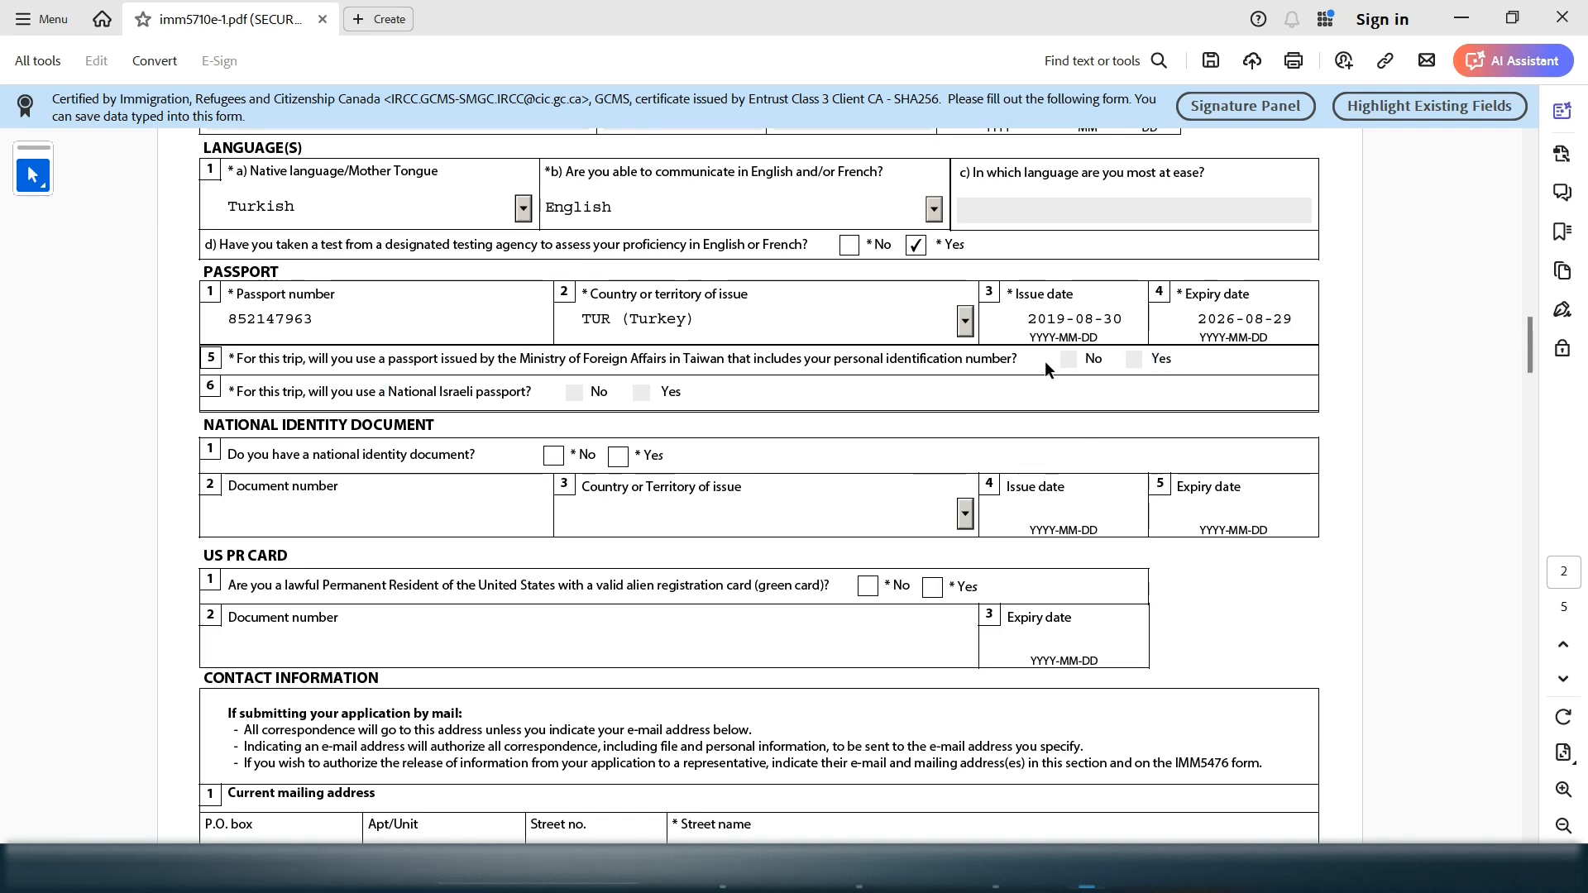
left_click_drag(697, 321, 585, 312)
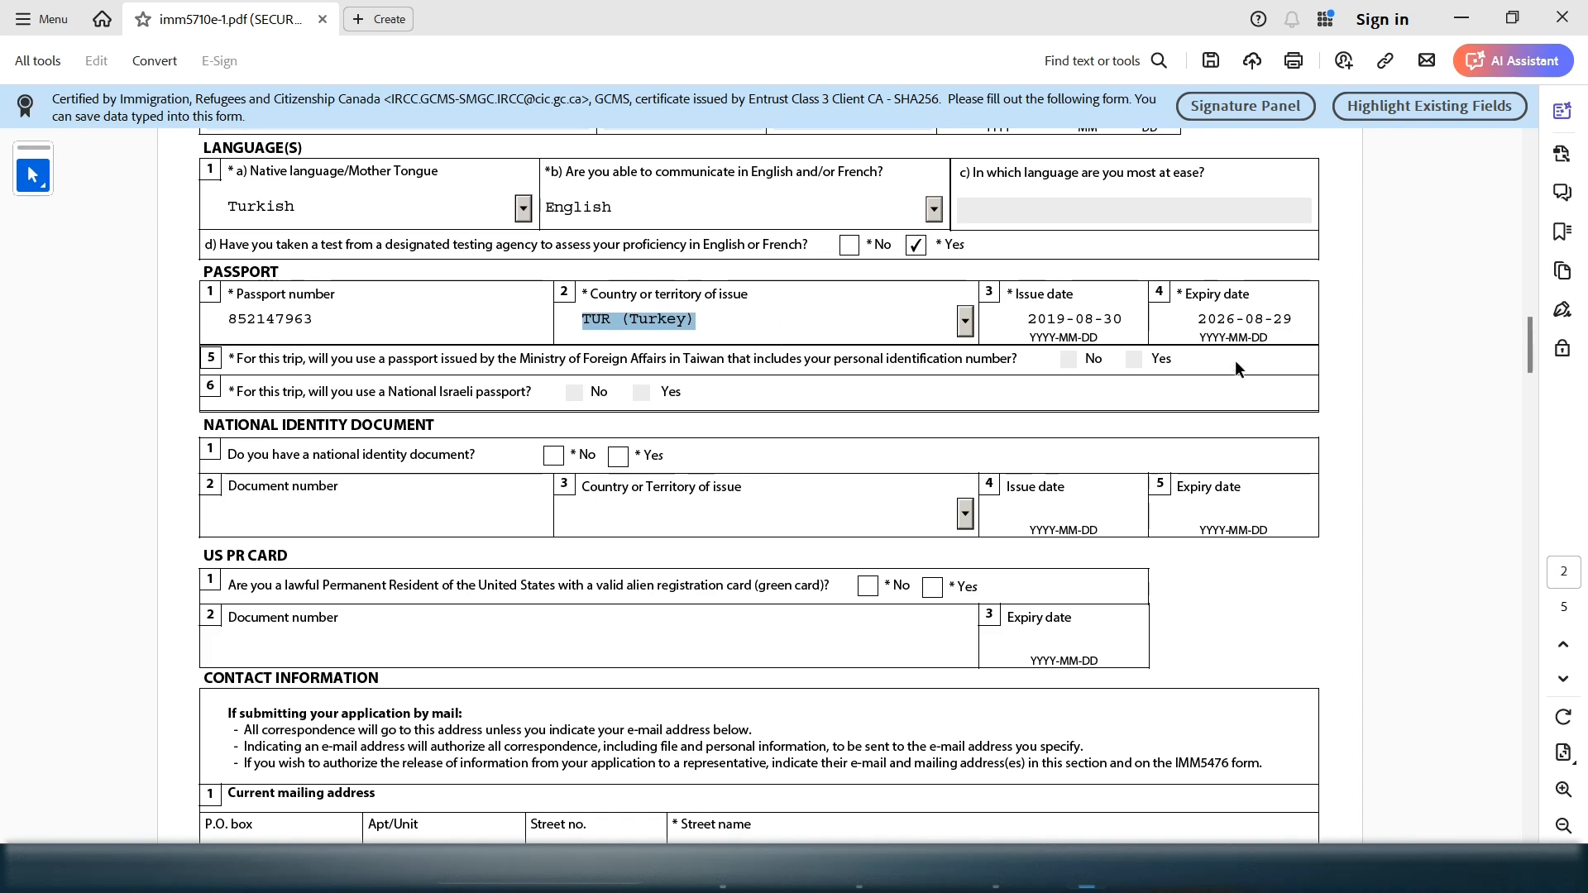
left_click_drag(250, 369, 701, 397)
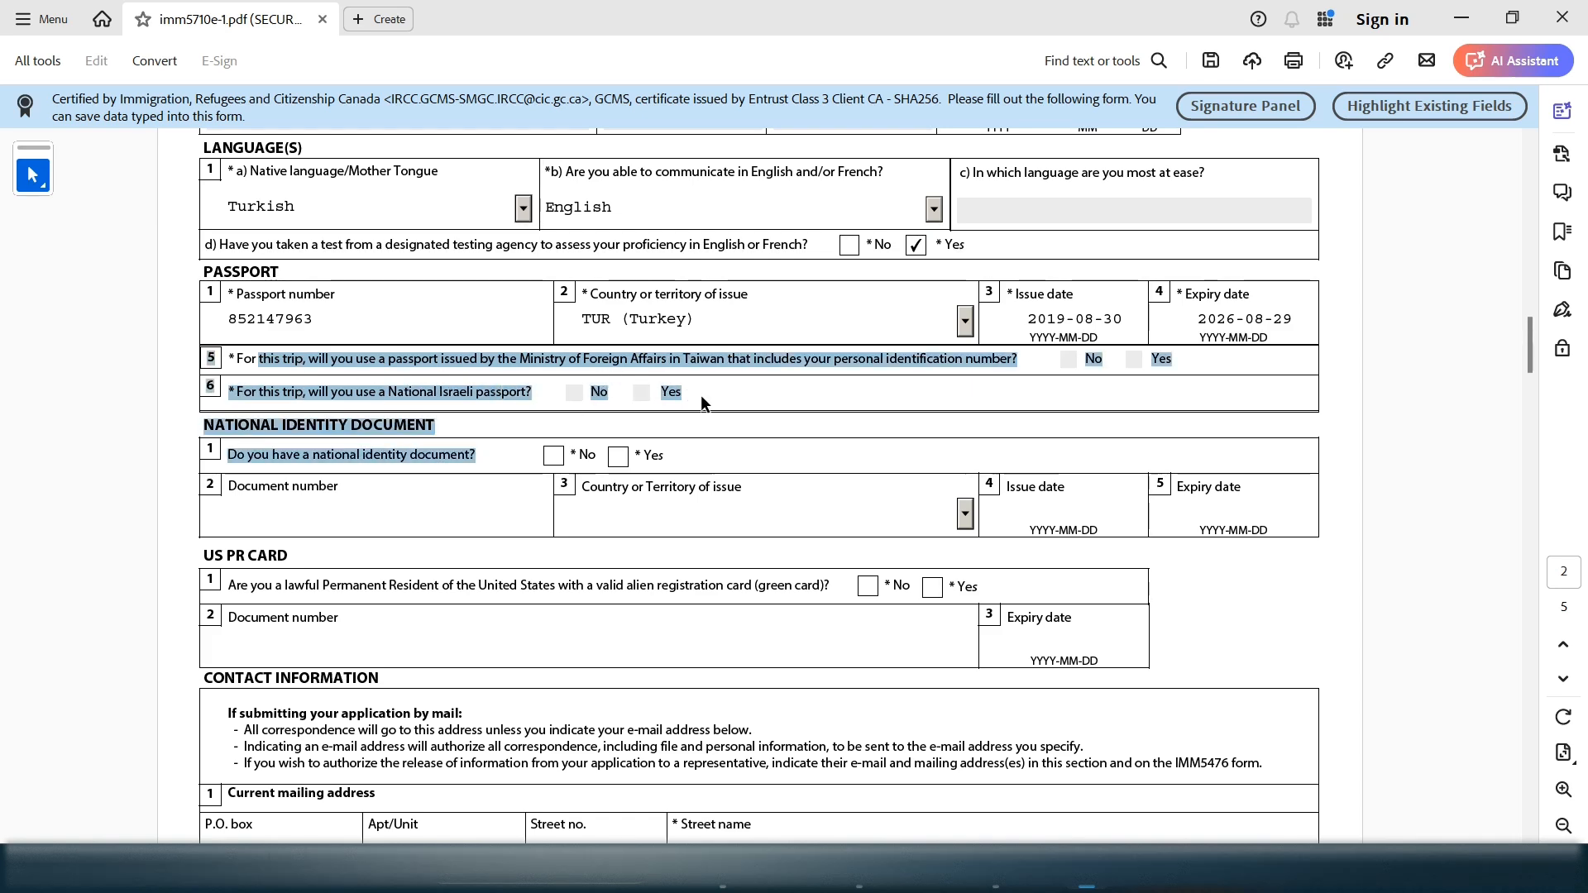
left_click(701, 394)
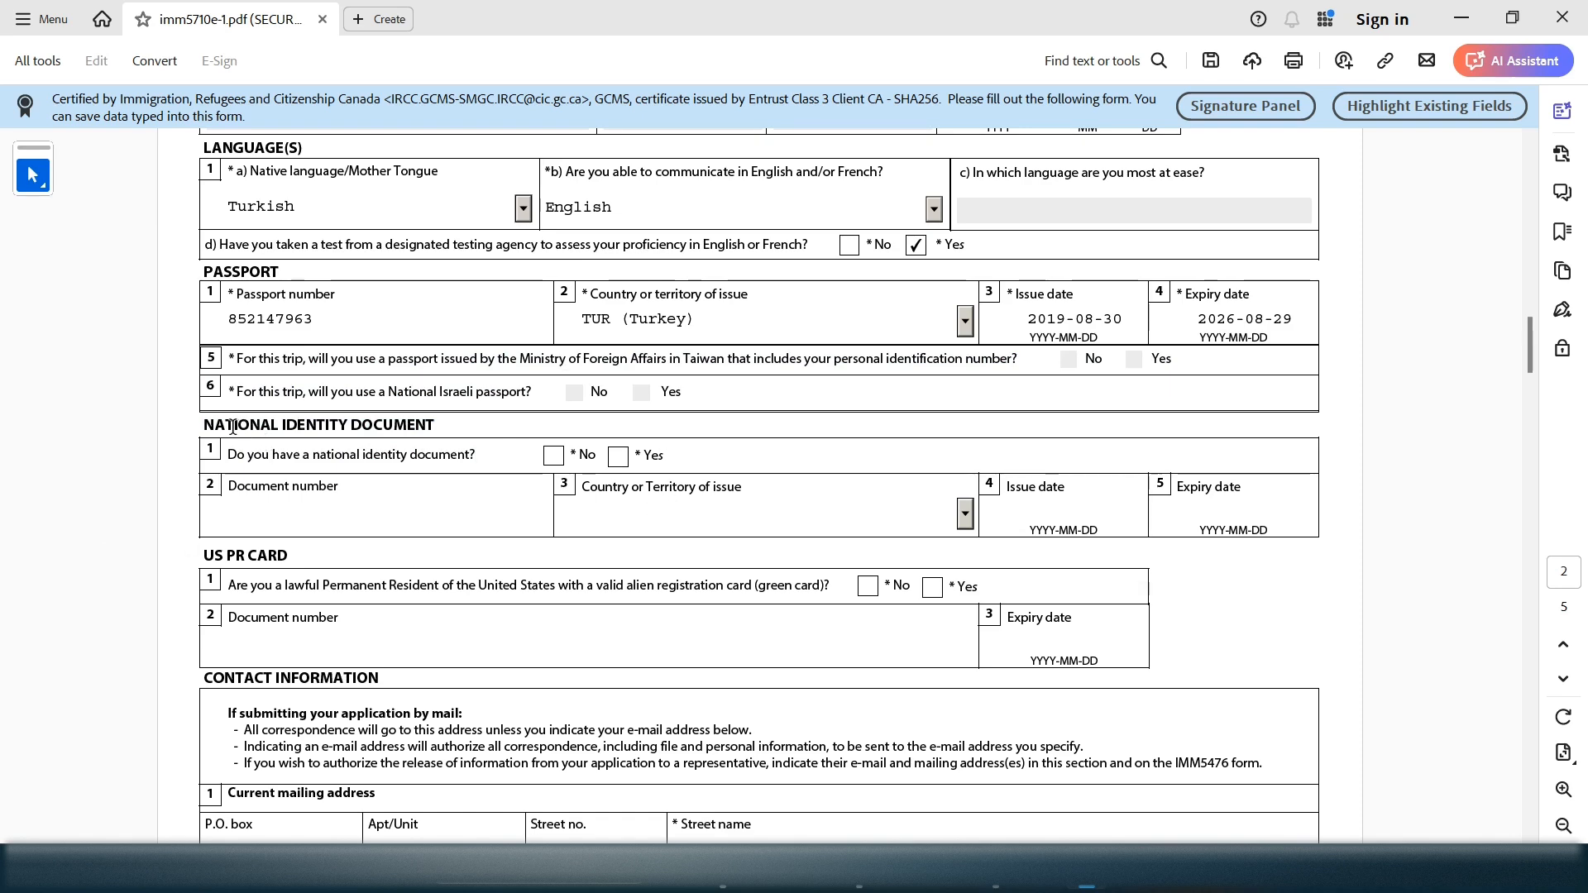
left_click_drag(204, 425, 449, 441)
left_click(504, 448)
left_click(553, 455)
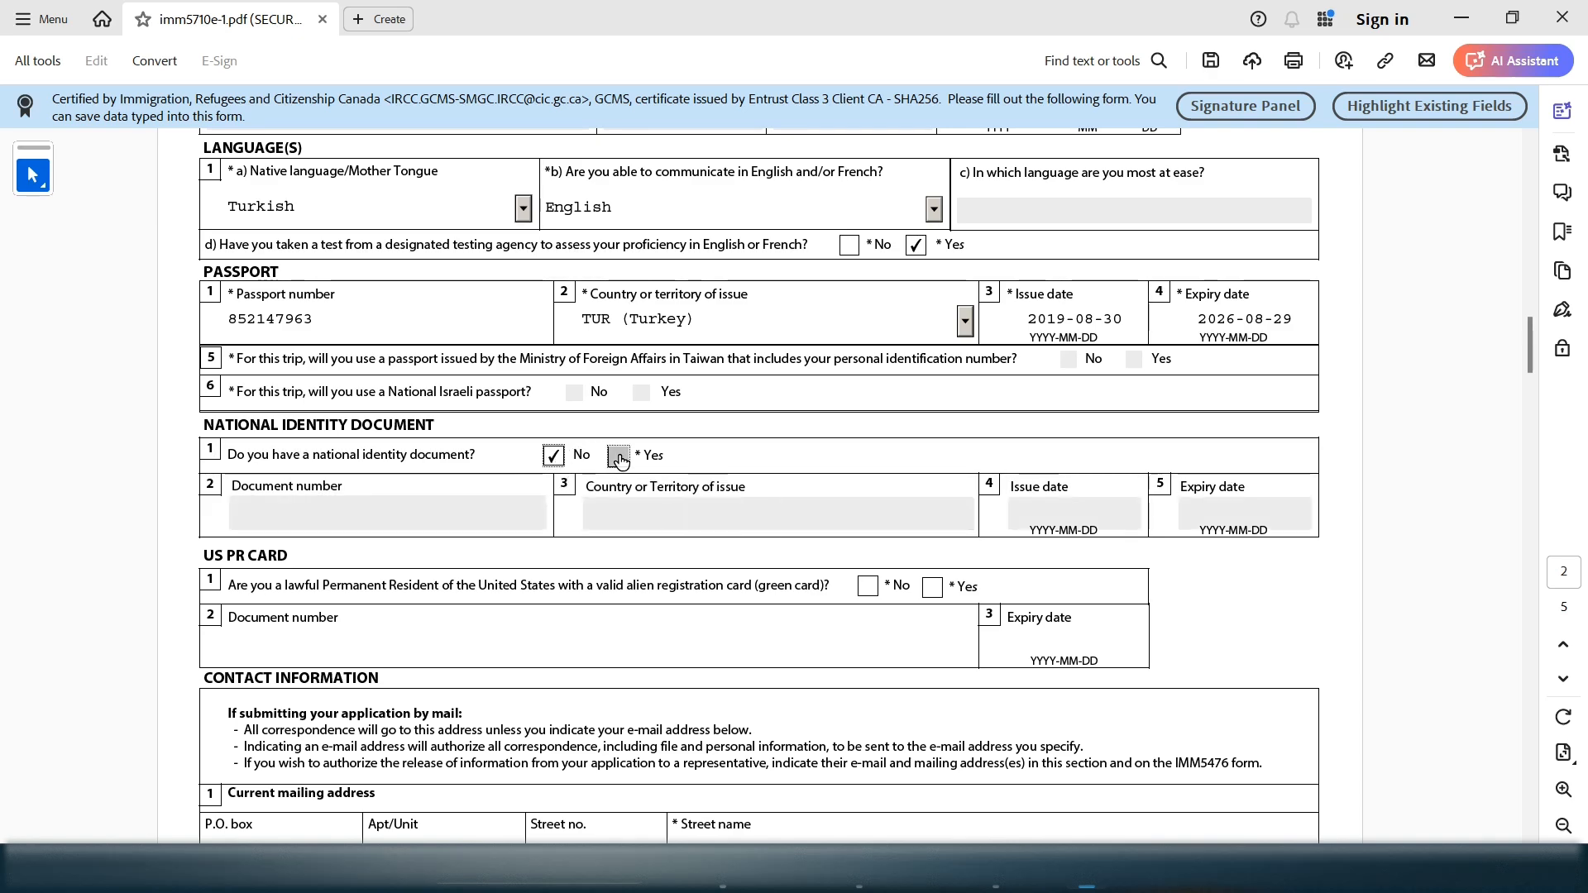
left_click(619, 457)
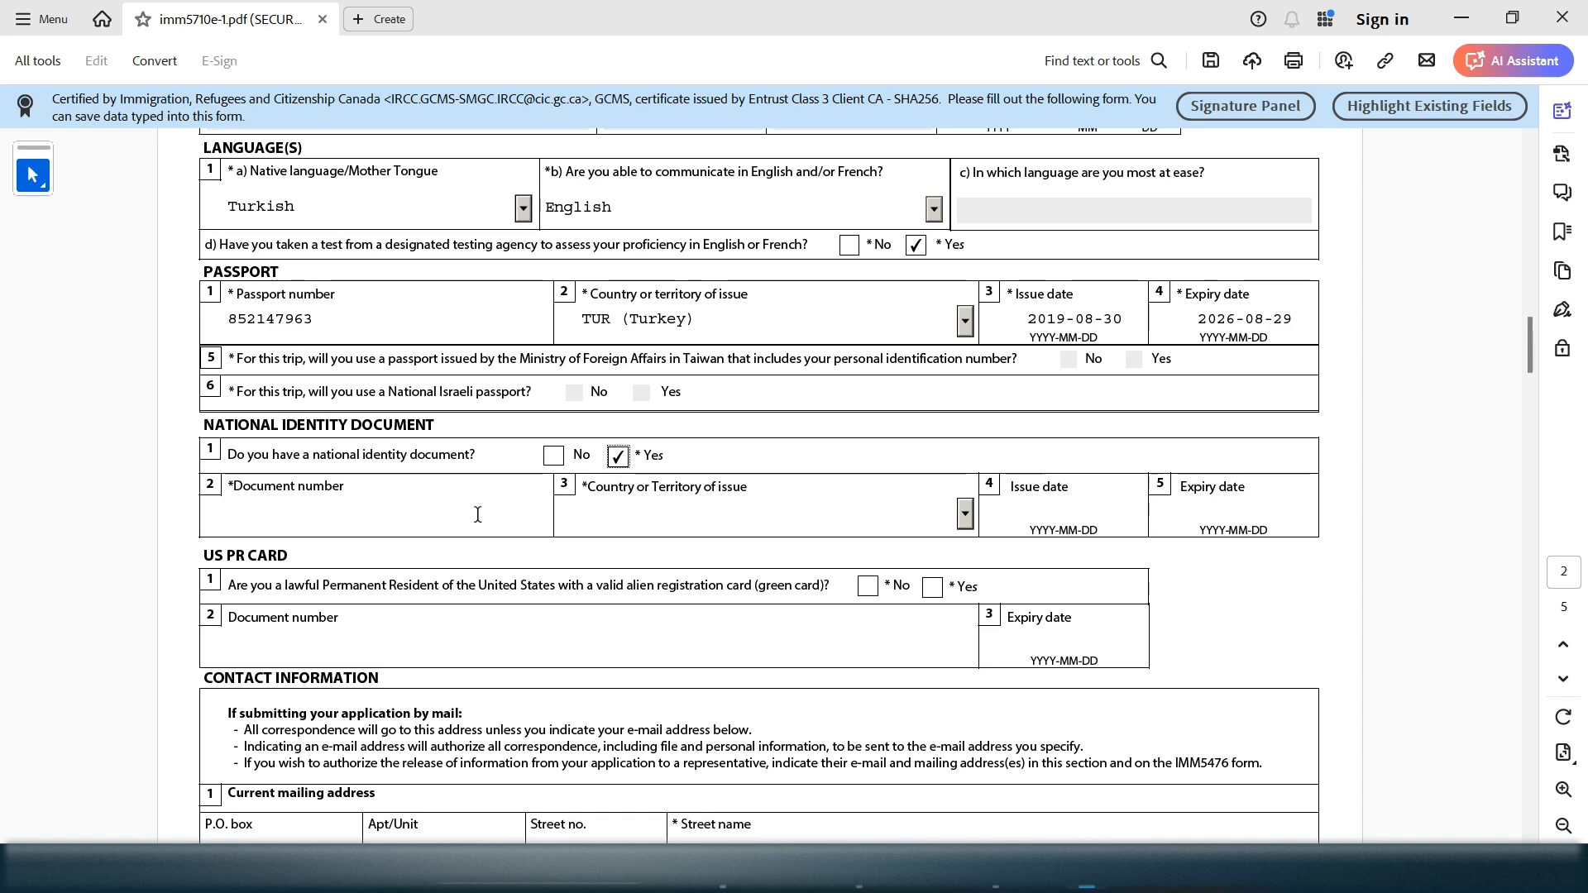
left_click(547, 457)
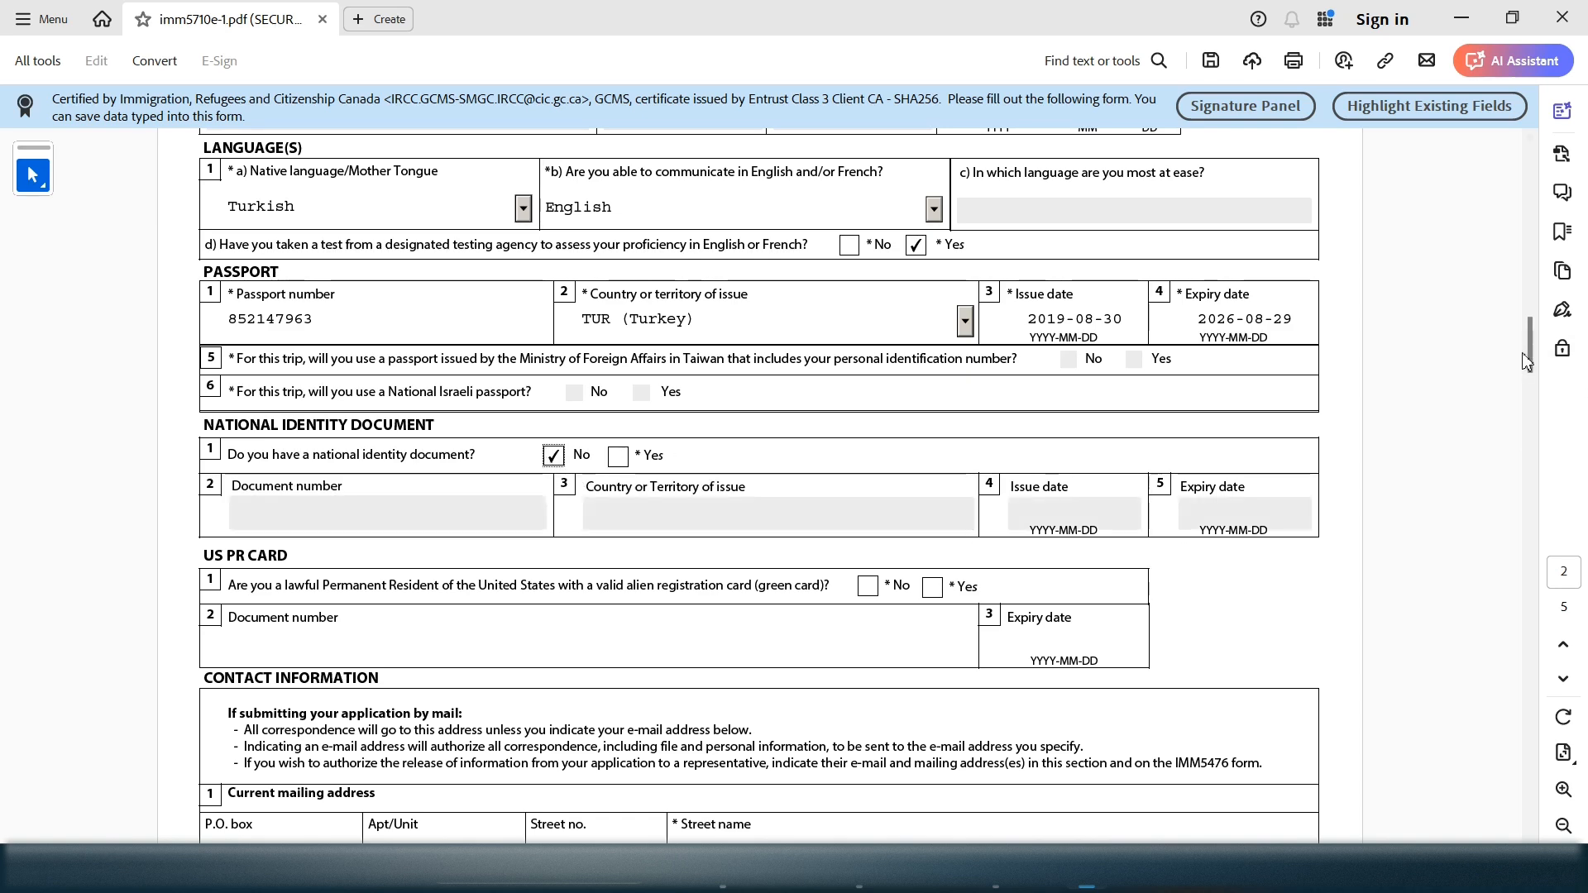
Answer No to holding a US PR (green) card
mouse_move(1532, 357)
left_click_drag(1531, 357, 1528, 390)
left_click_drag(726, 294, 831, 294)
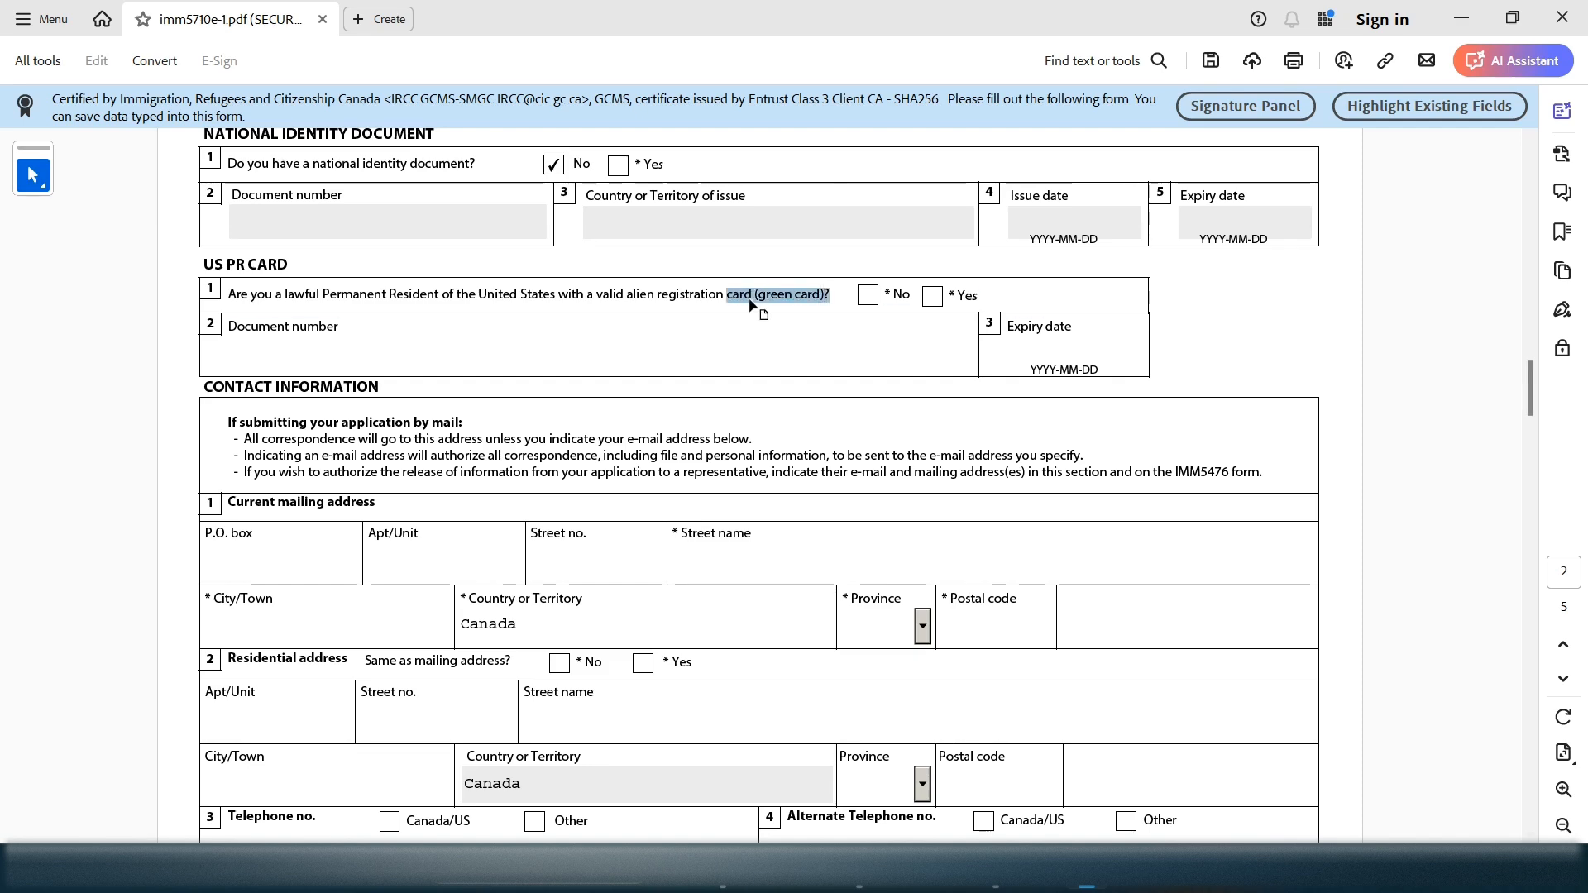
left_click(868, 296)
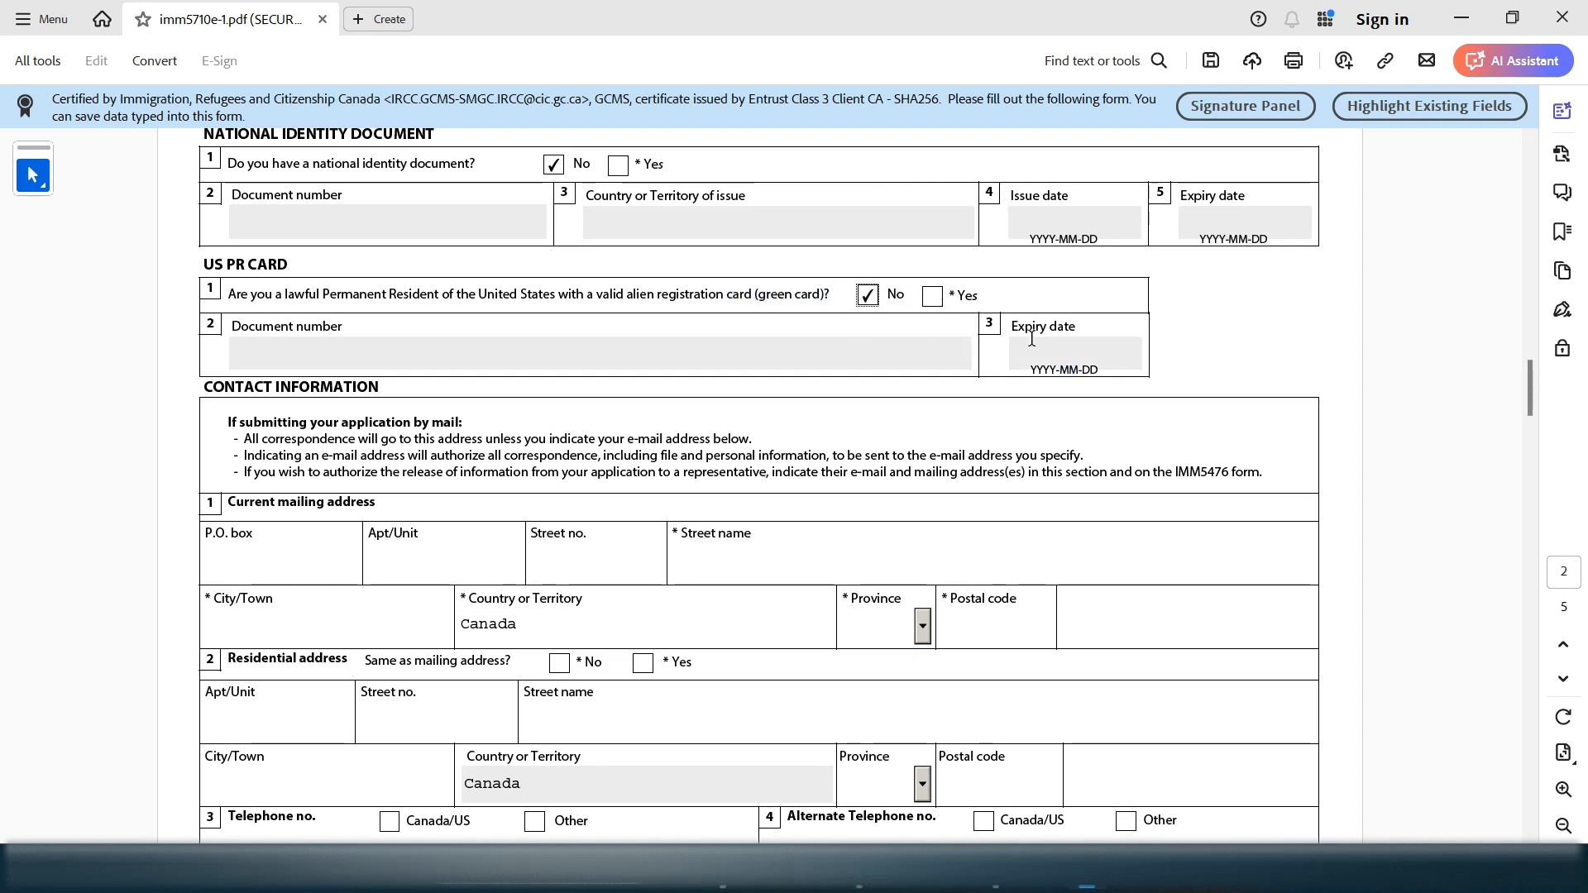
left_click(932, 297)
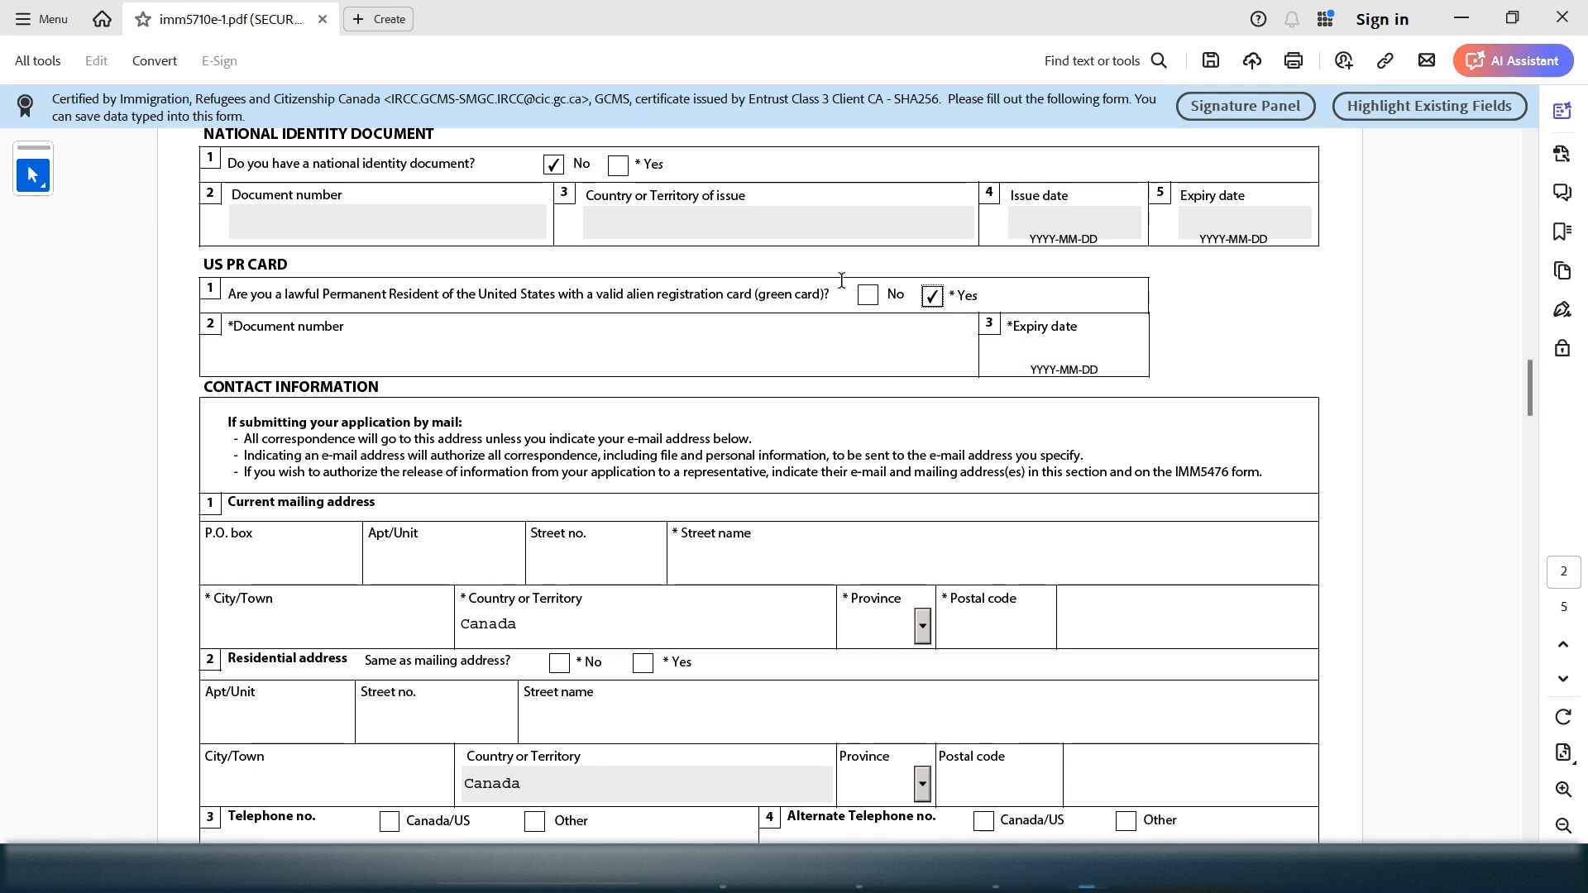
left_click(866, 298)
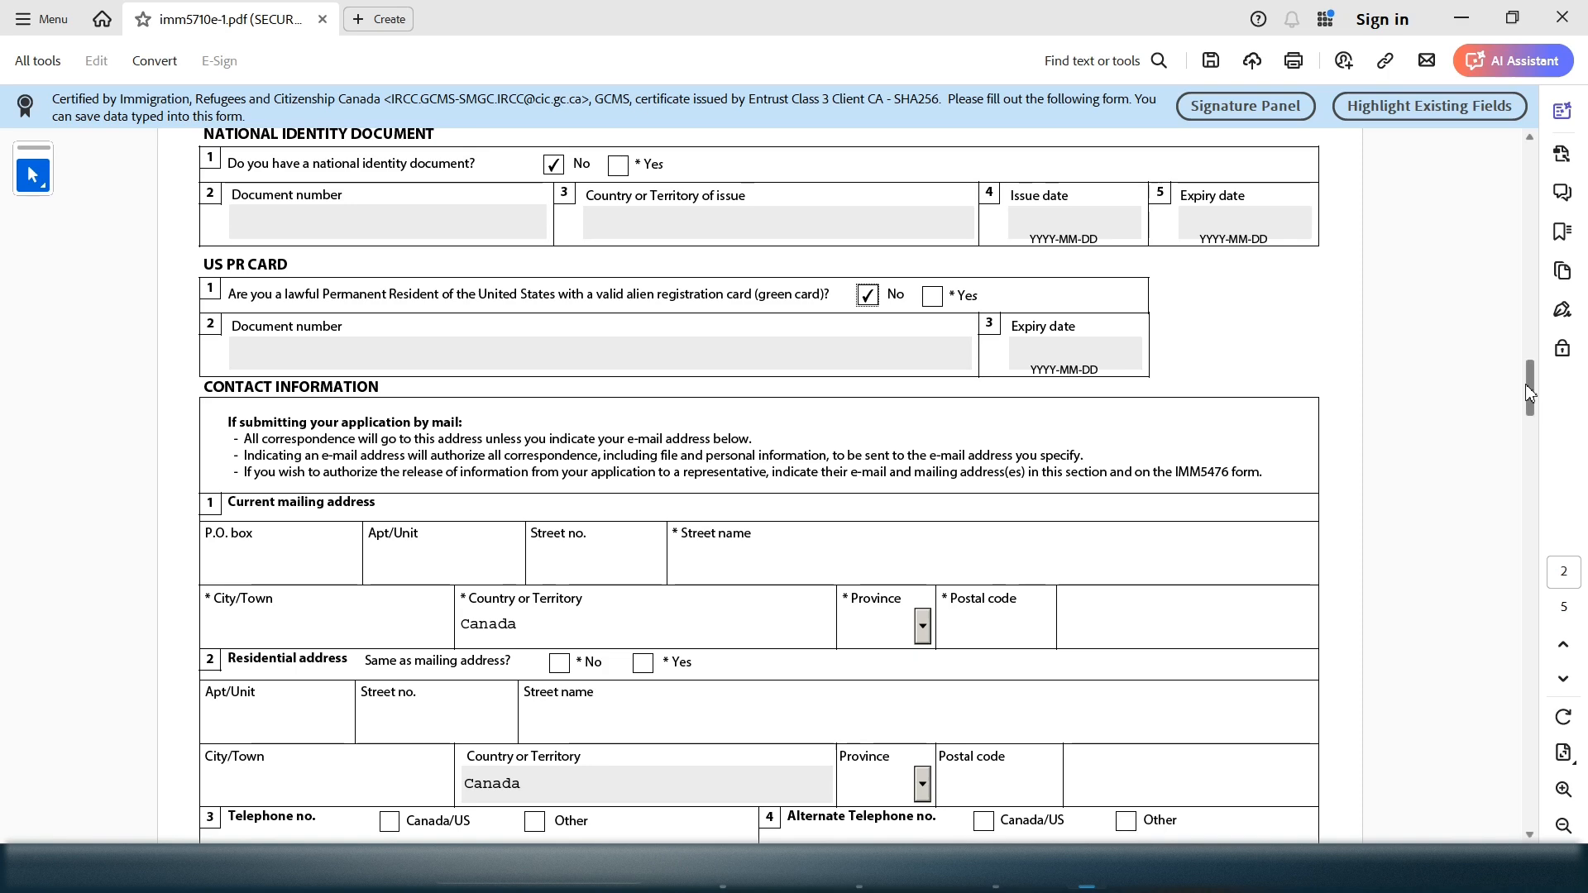
mouse_move(1526, 393)
scroll(1525, 393, "down", 3)
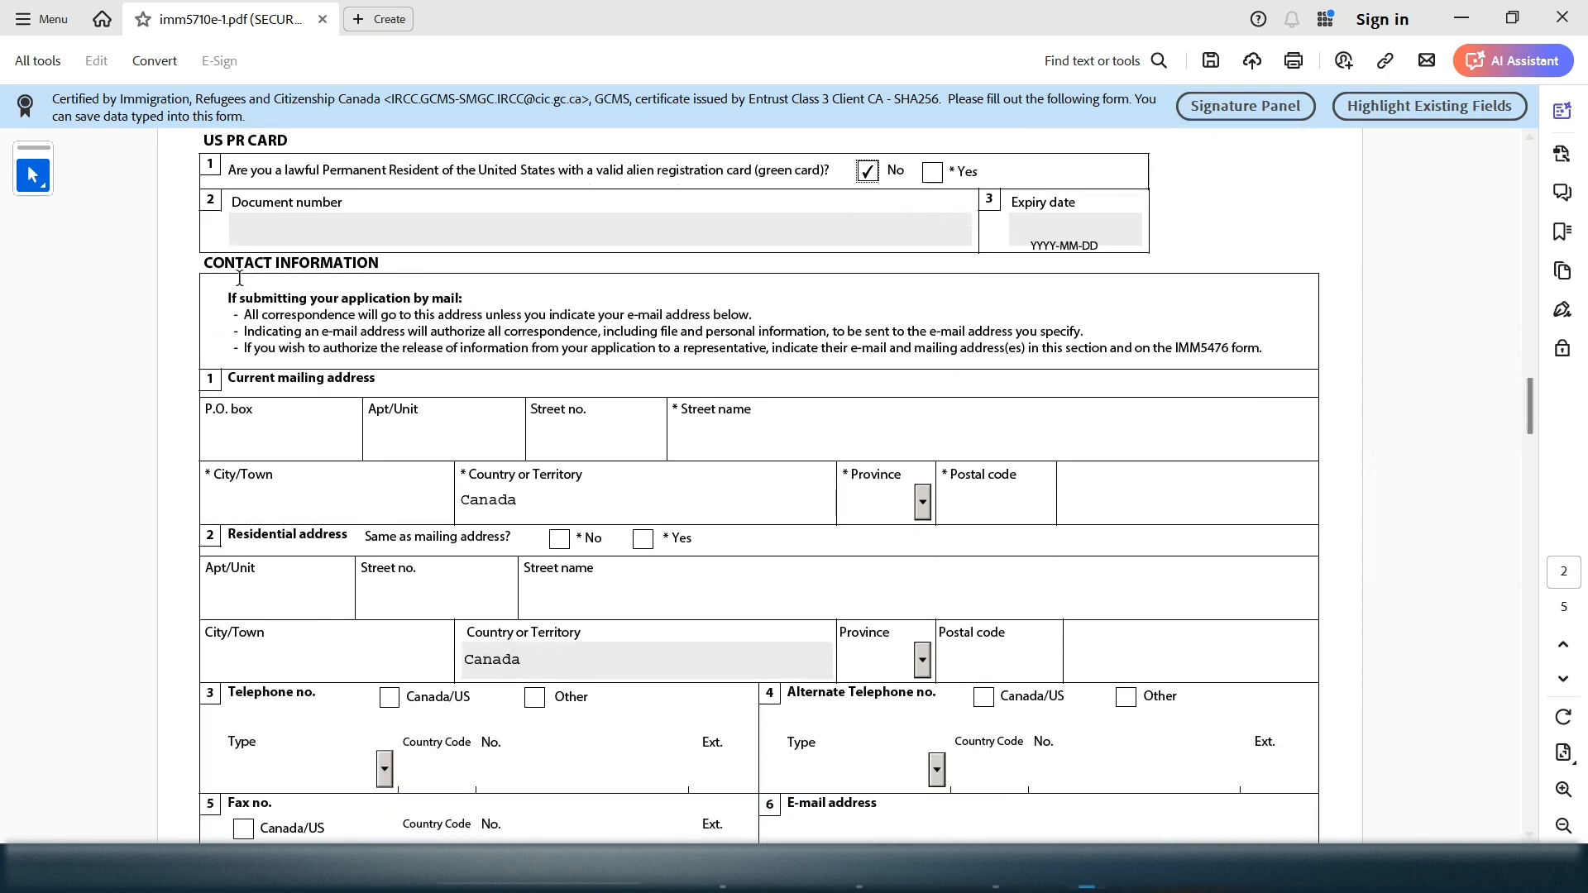
Enter the apartment/unit and street number of the mailing address
left_click_drag(284, 384, 393, 376)
left_click(322, 384)
left_click(416, 433)
left_click_drag(429, 408, 379, 415)
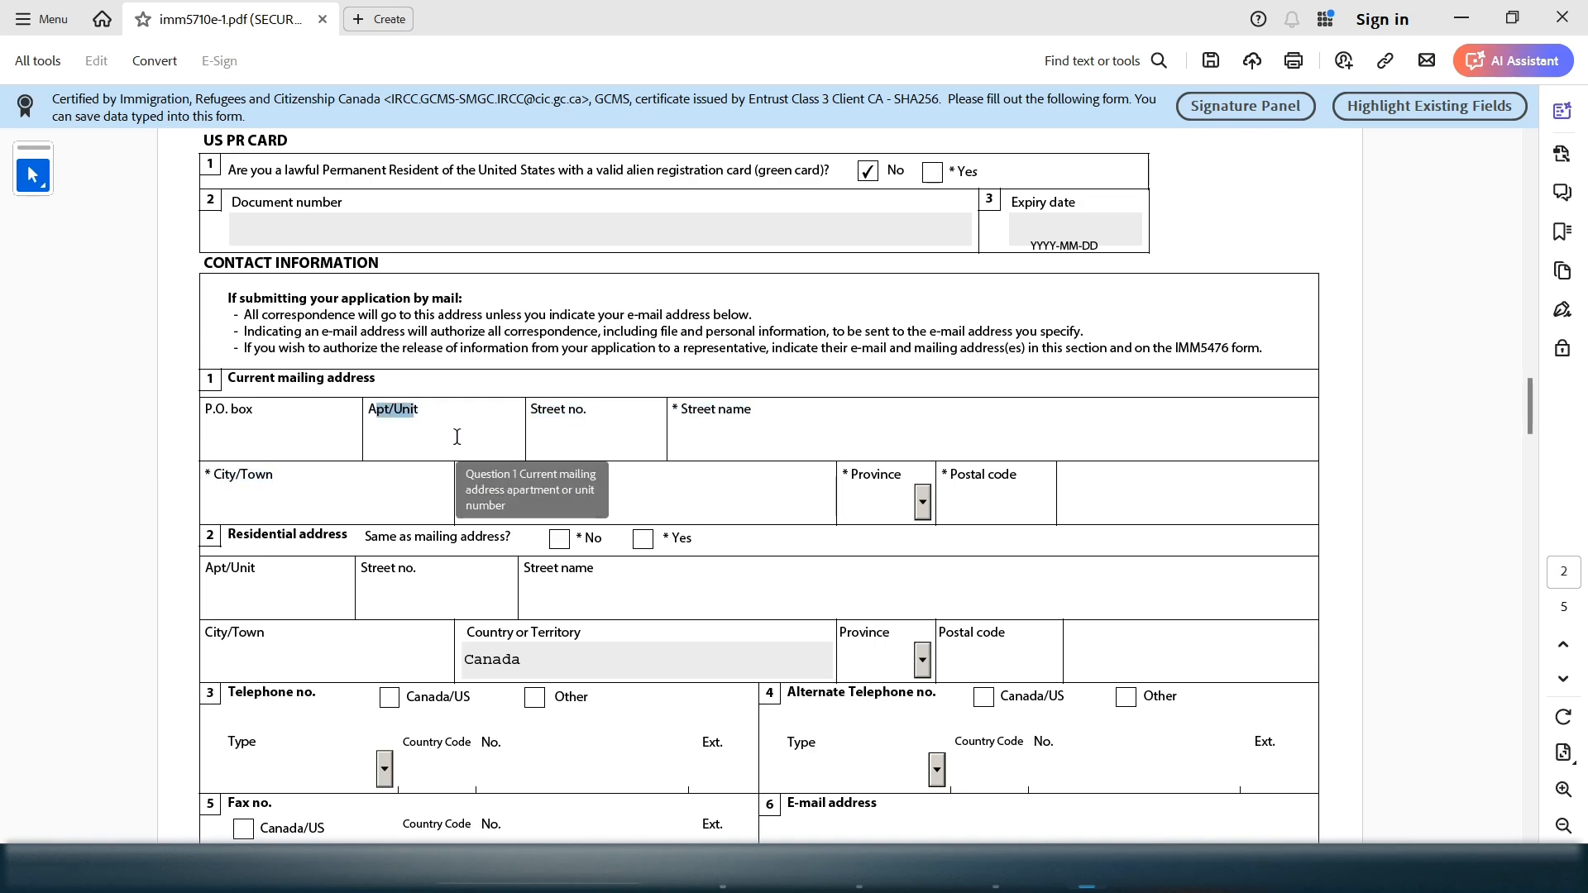
left_click(513, 447)
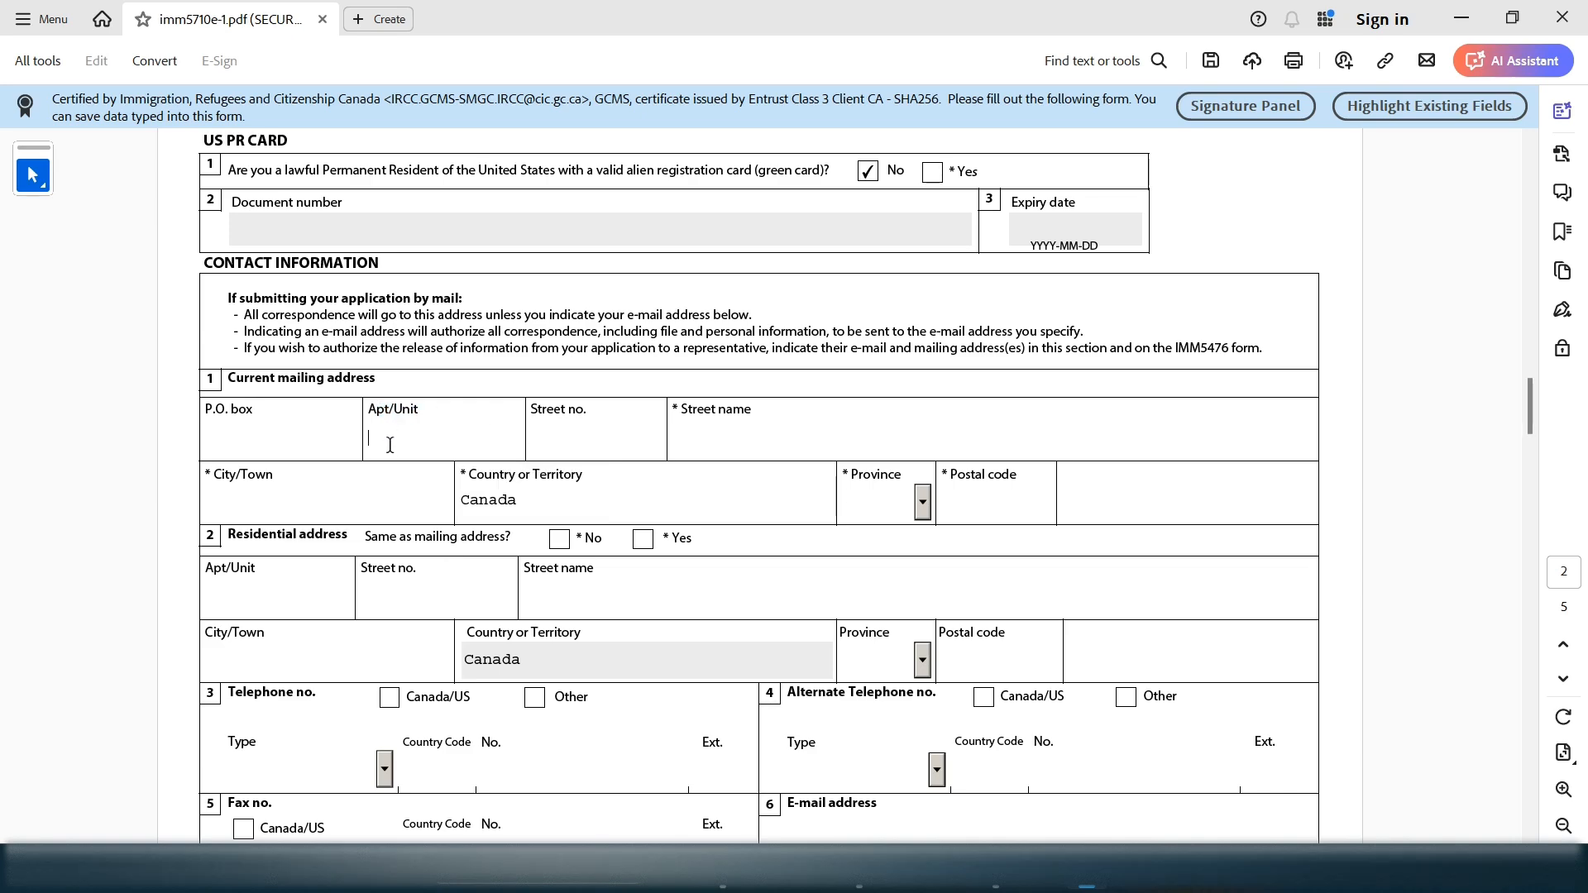
left_click(648, 451)
Enter the mailing address street name, city and postal code
left_click(799, 438)
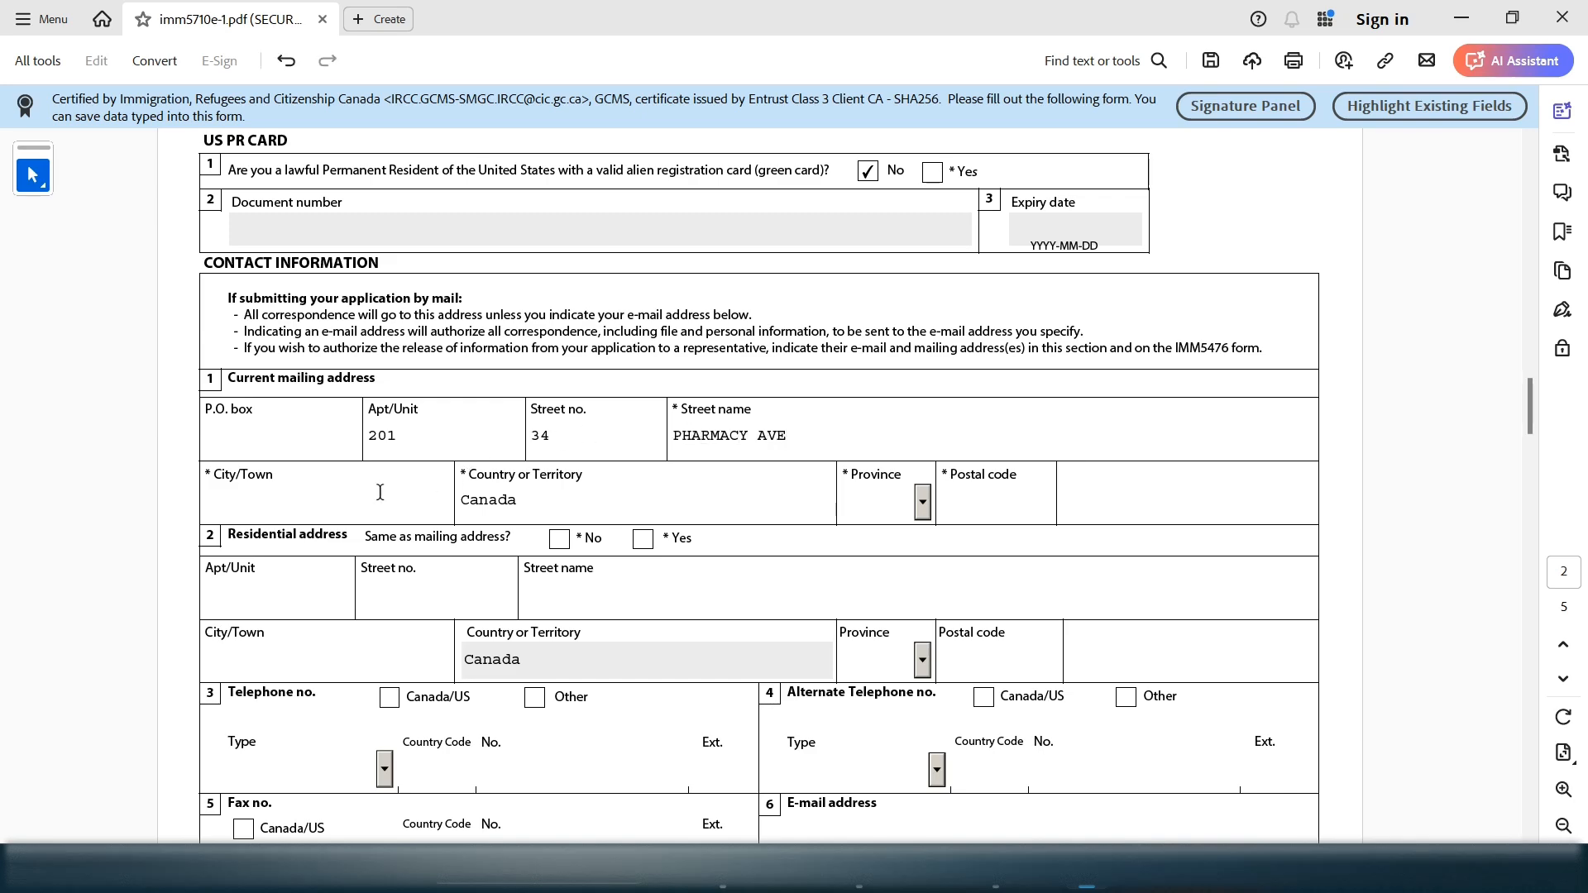
left_click(365, 499)
type("TORONT")
type("O")
type("NB")
left_click(989, 507)
type("L1L 2L2")
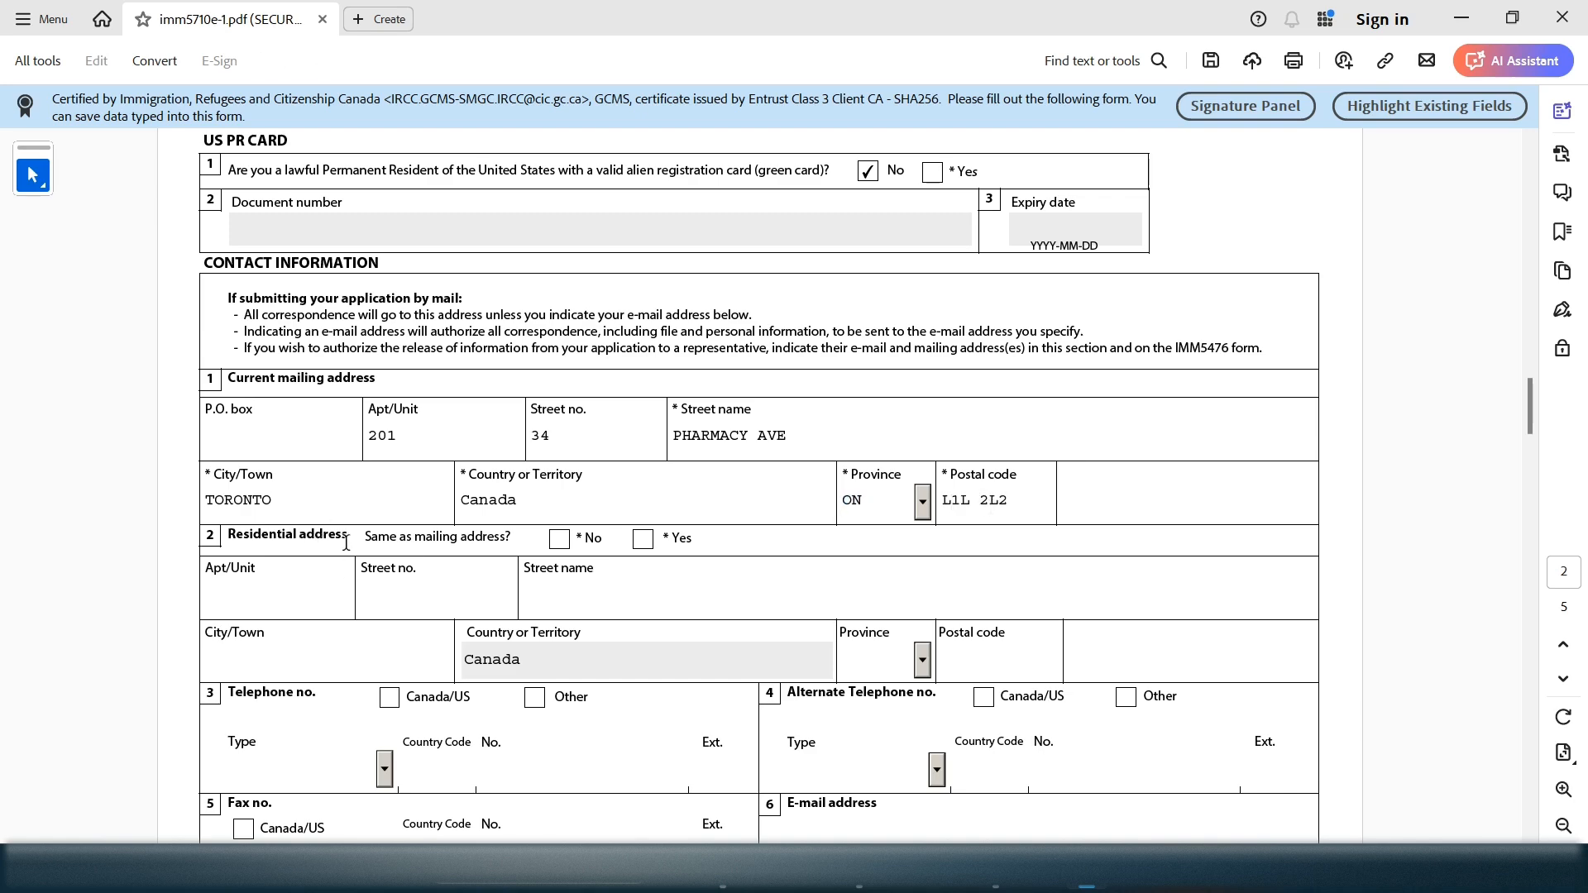
Mark Yes for residential address same as mailing address
left_click_drag(511, 532, 377, 541)
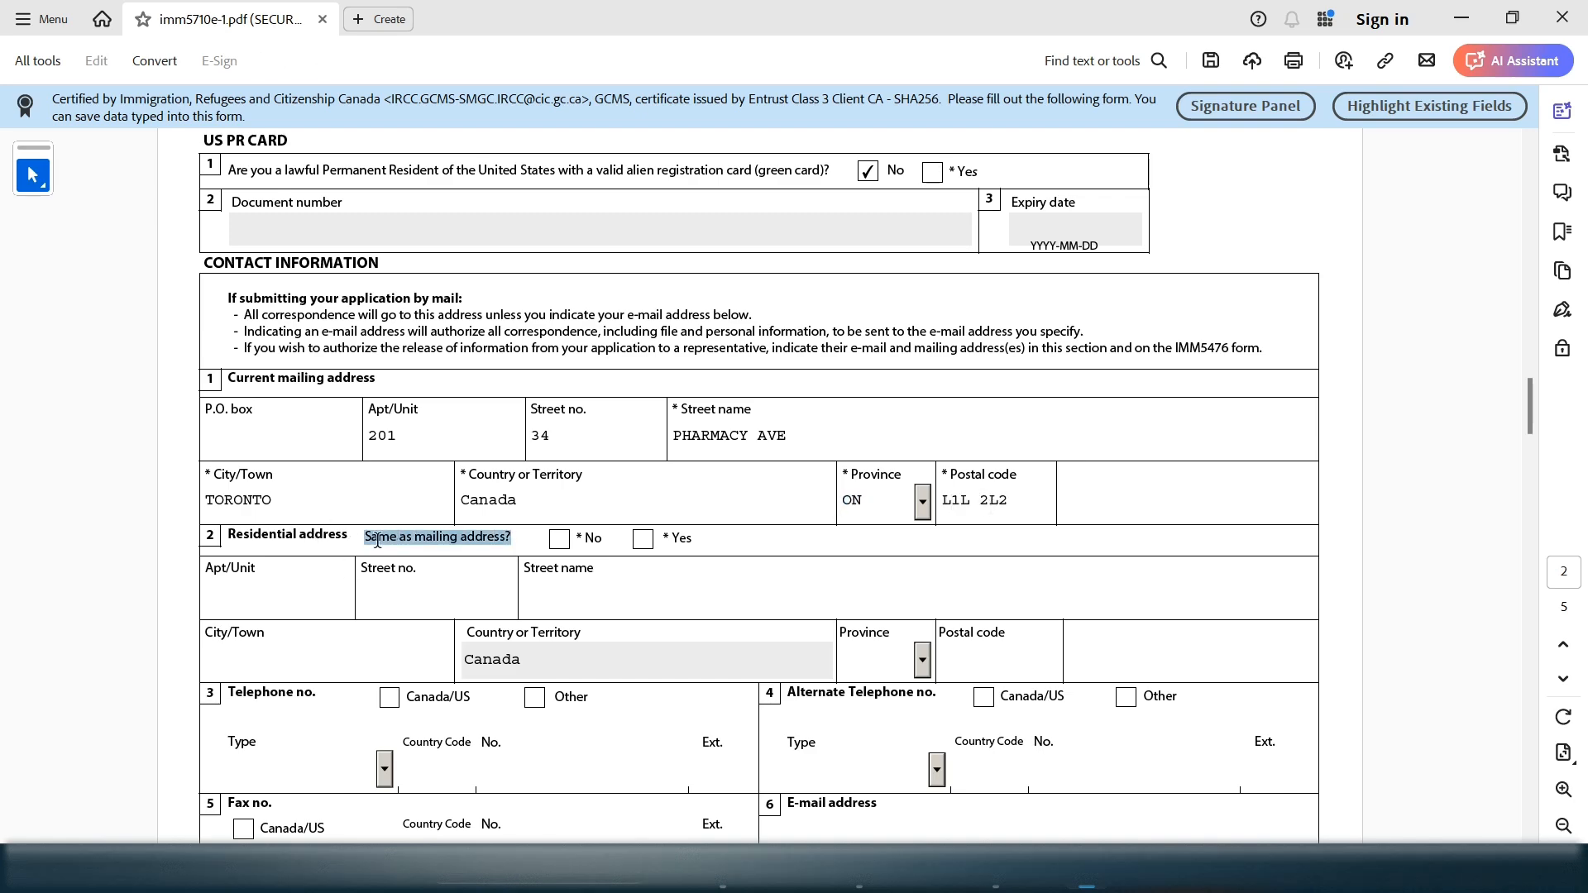
left_click(559, 539)
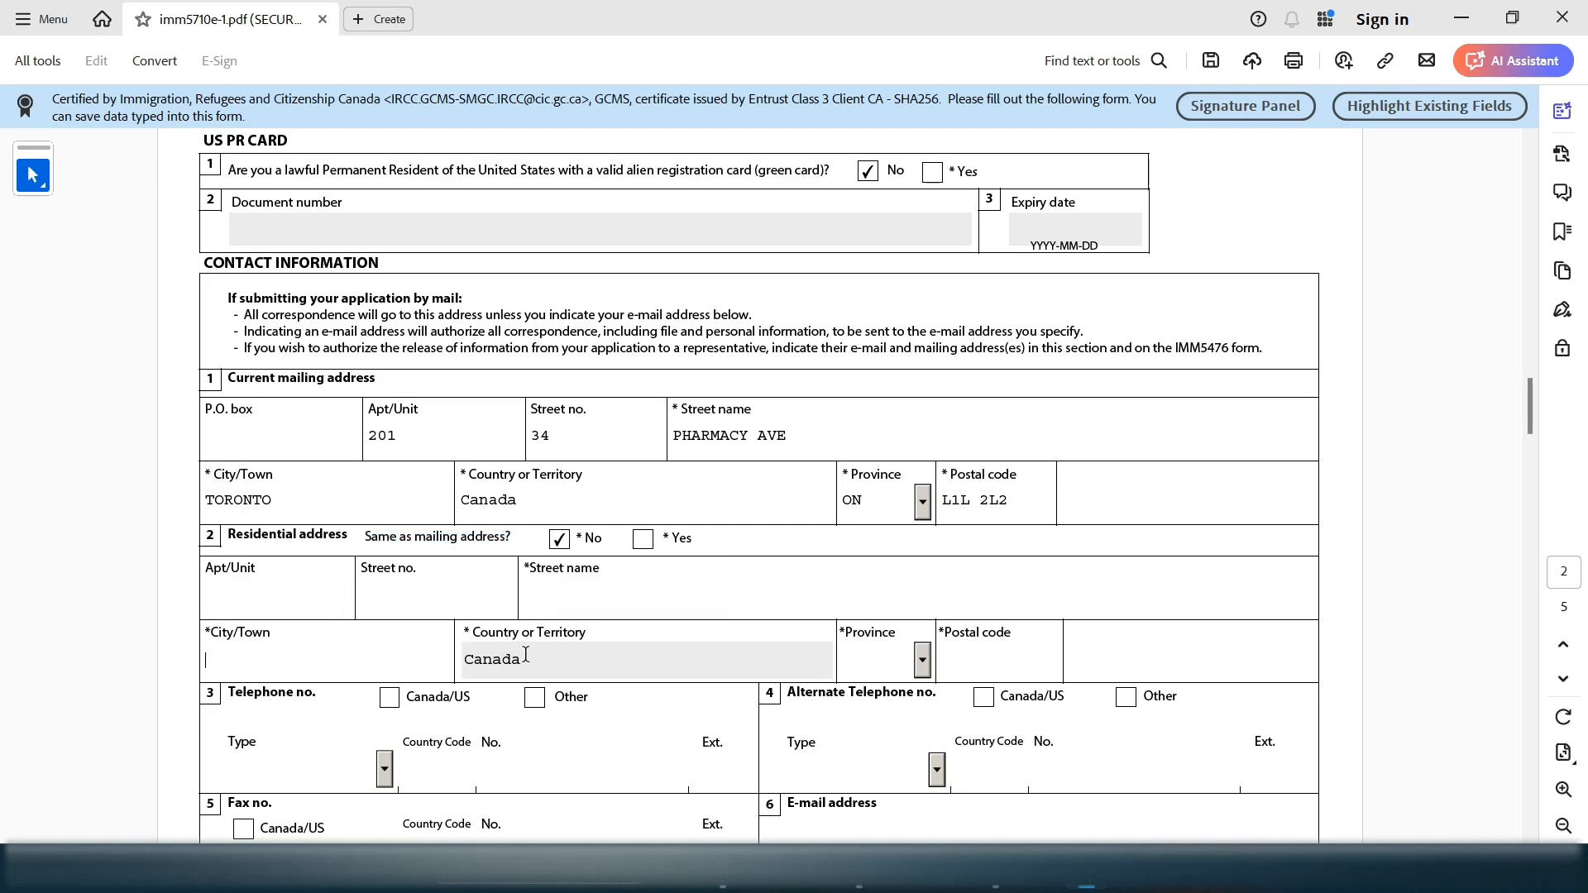
left_click(642, 539)
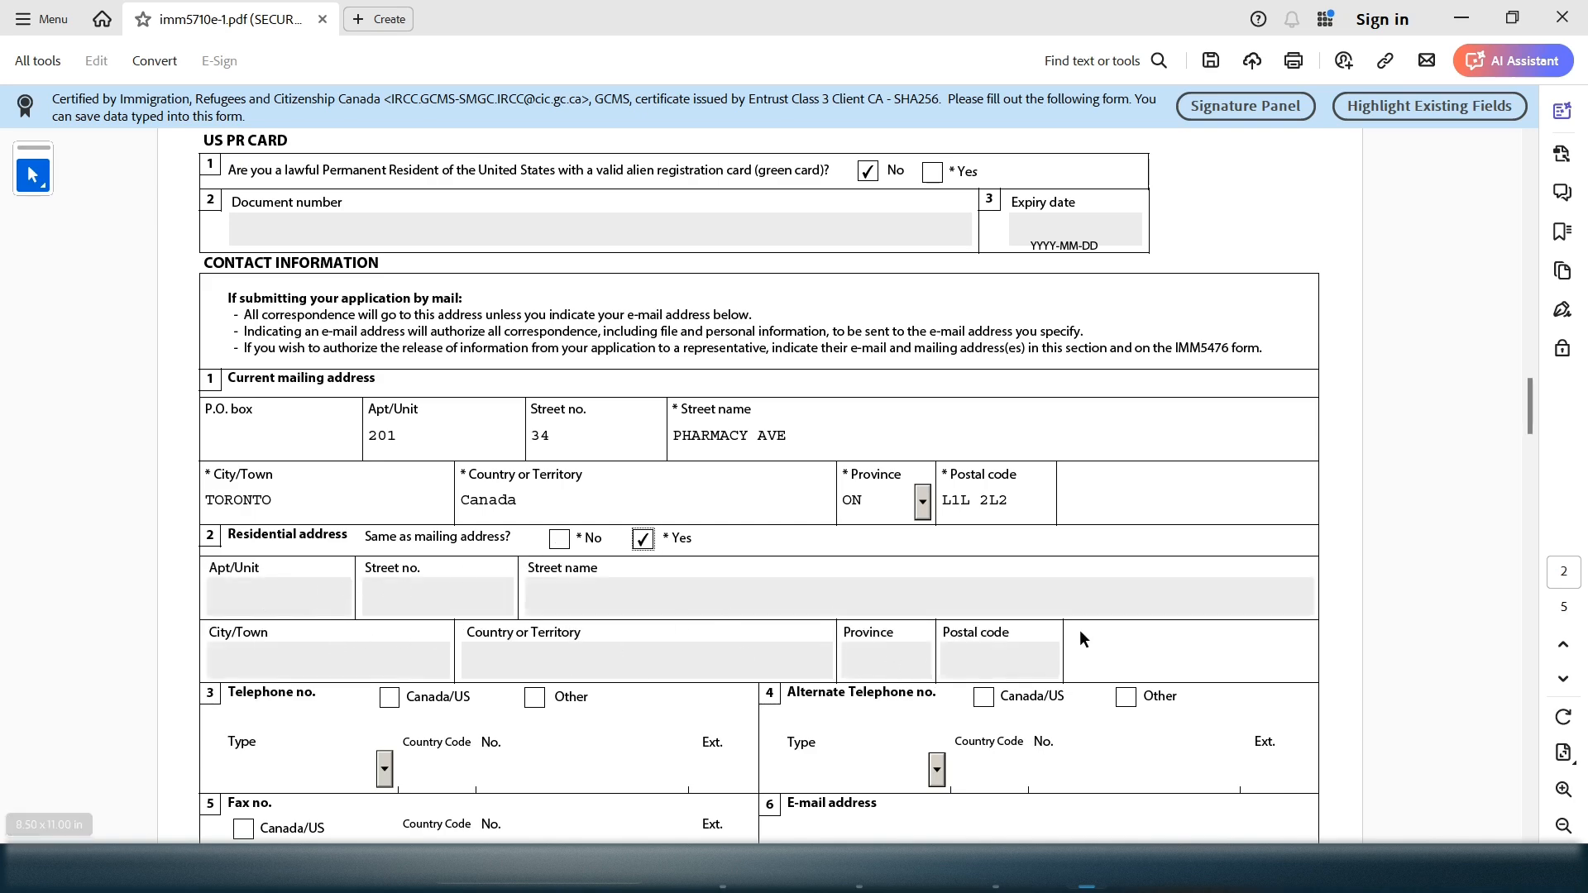
mouse_move(1532, 415)
left_mouse_down()
mouse_move(1527, 445)
mouse_move(1531, 419)
left_mouse_up()
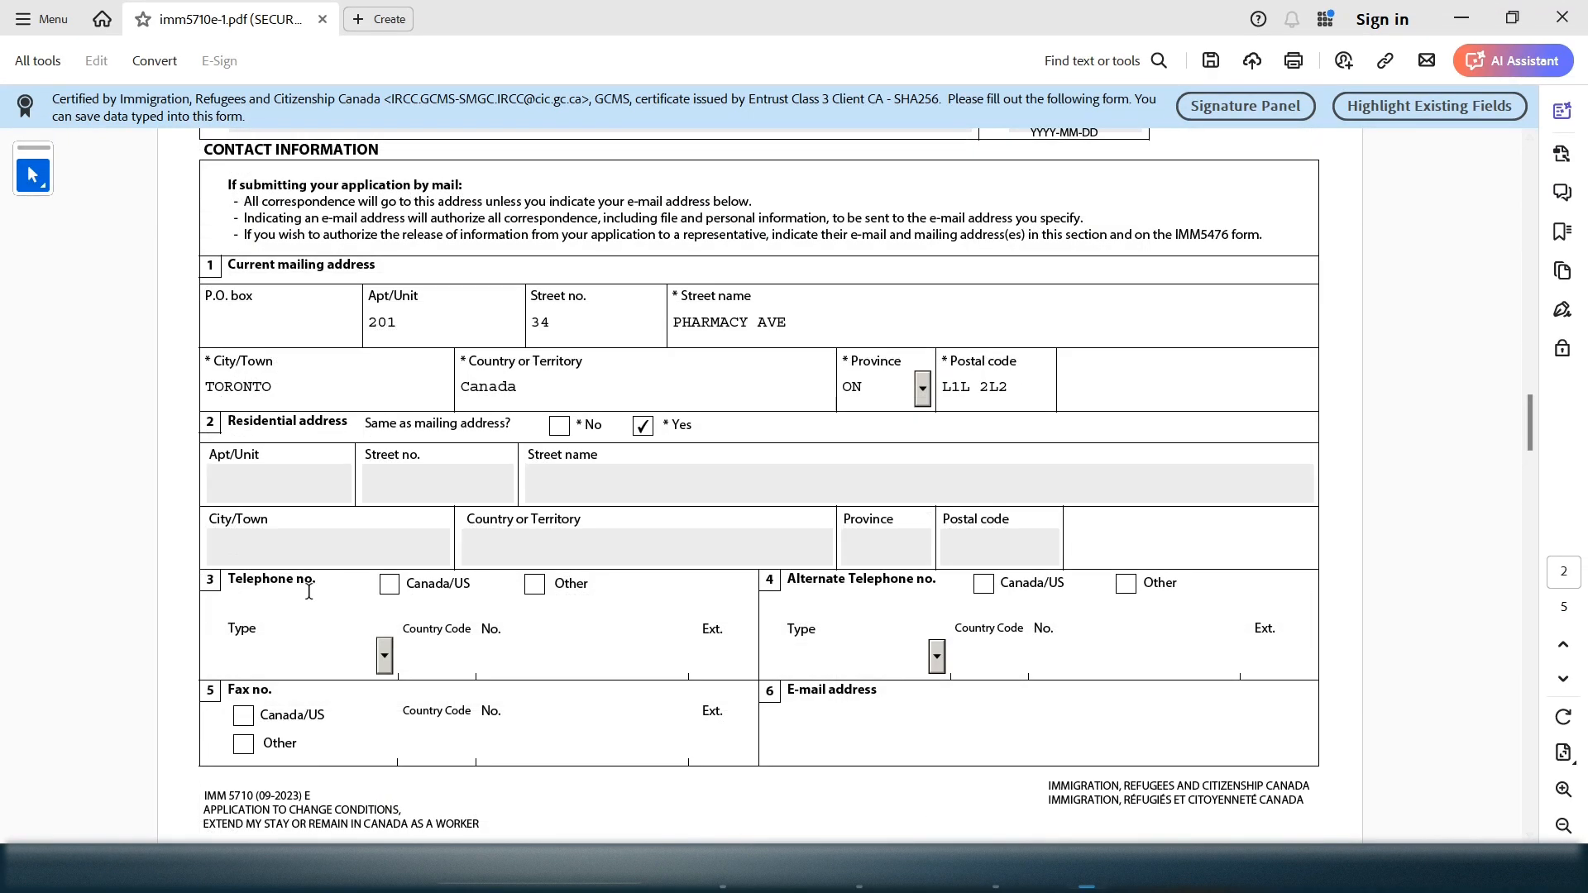
left_click_drag(309, 588, 237, 582)
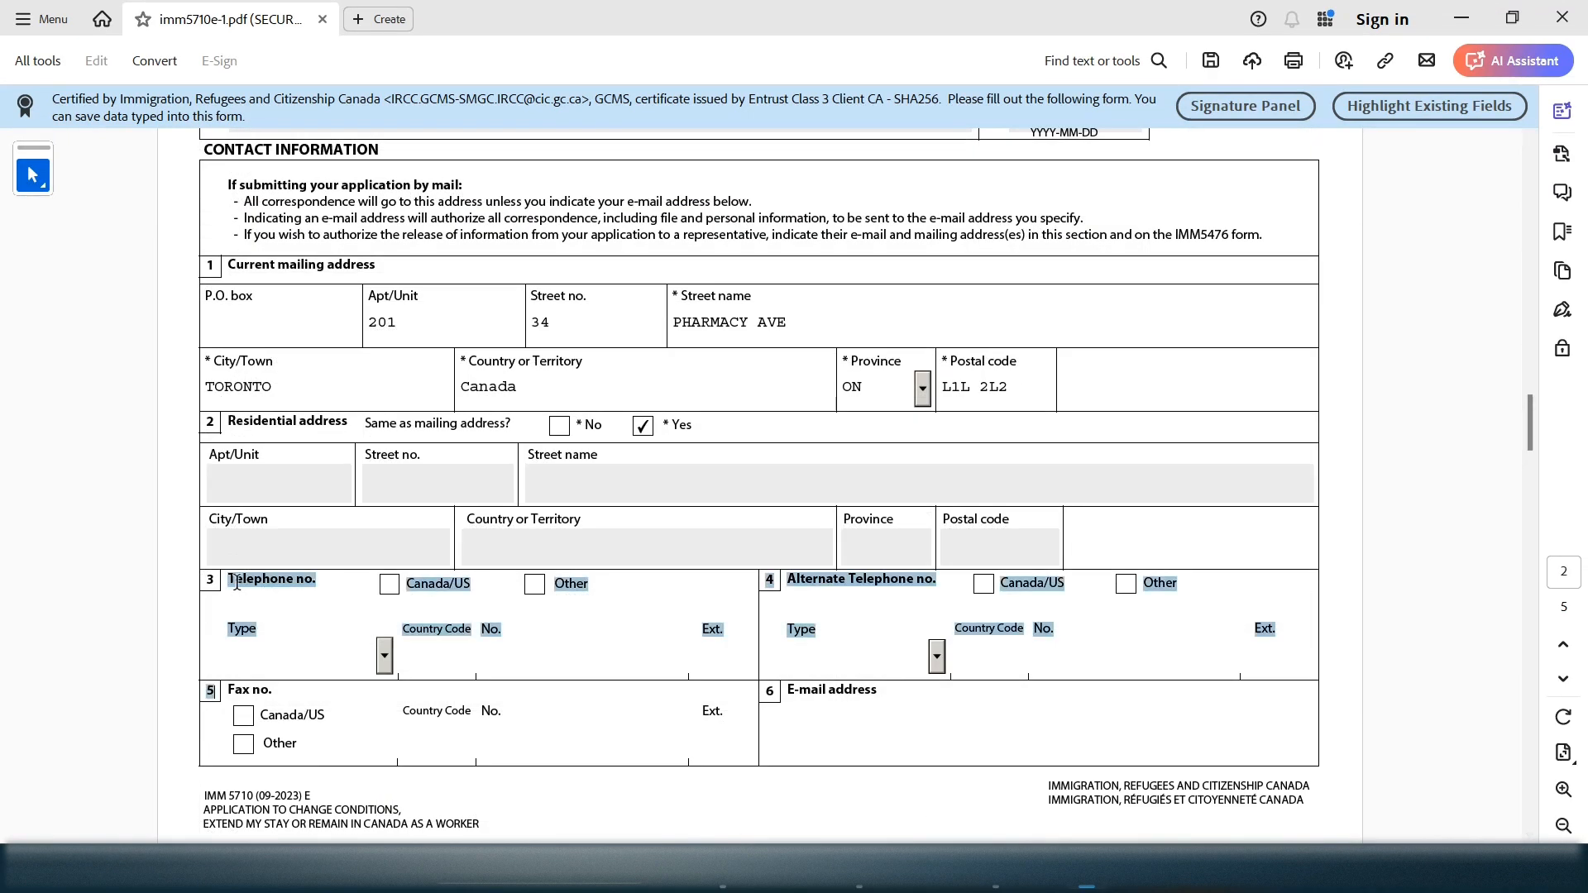
Enter the telephone as a Canada/US Cellular number with the phone number
left_click(389, 585)
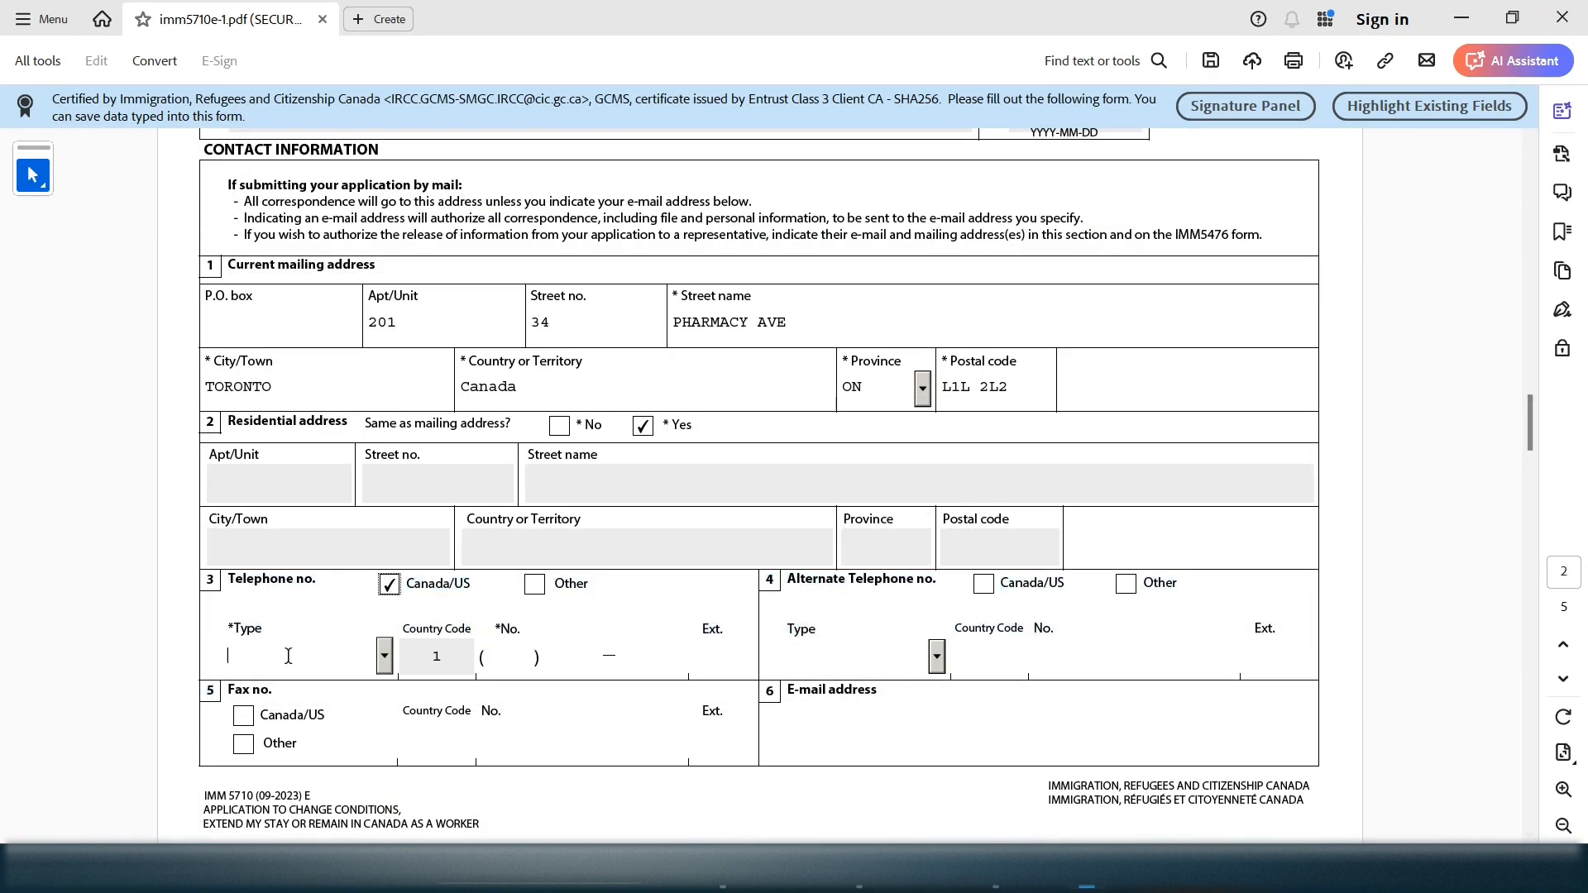
left_click(385, 658)
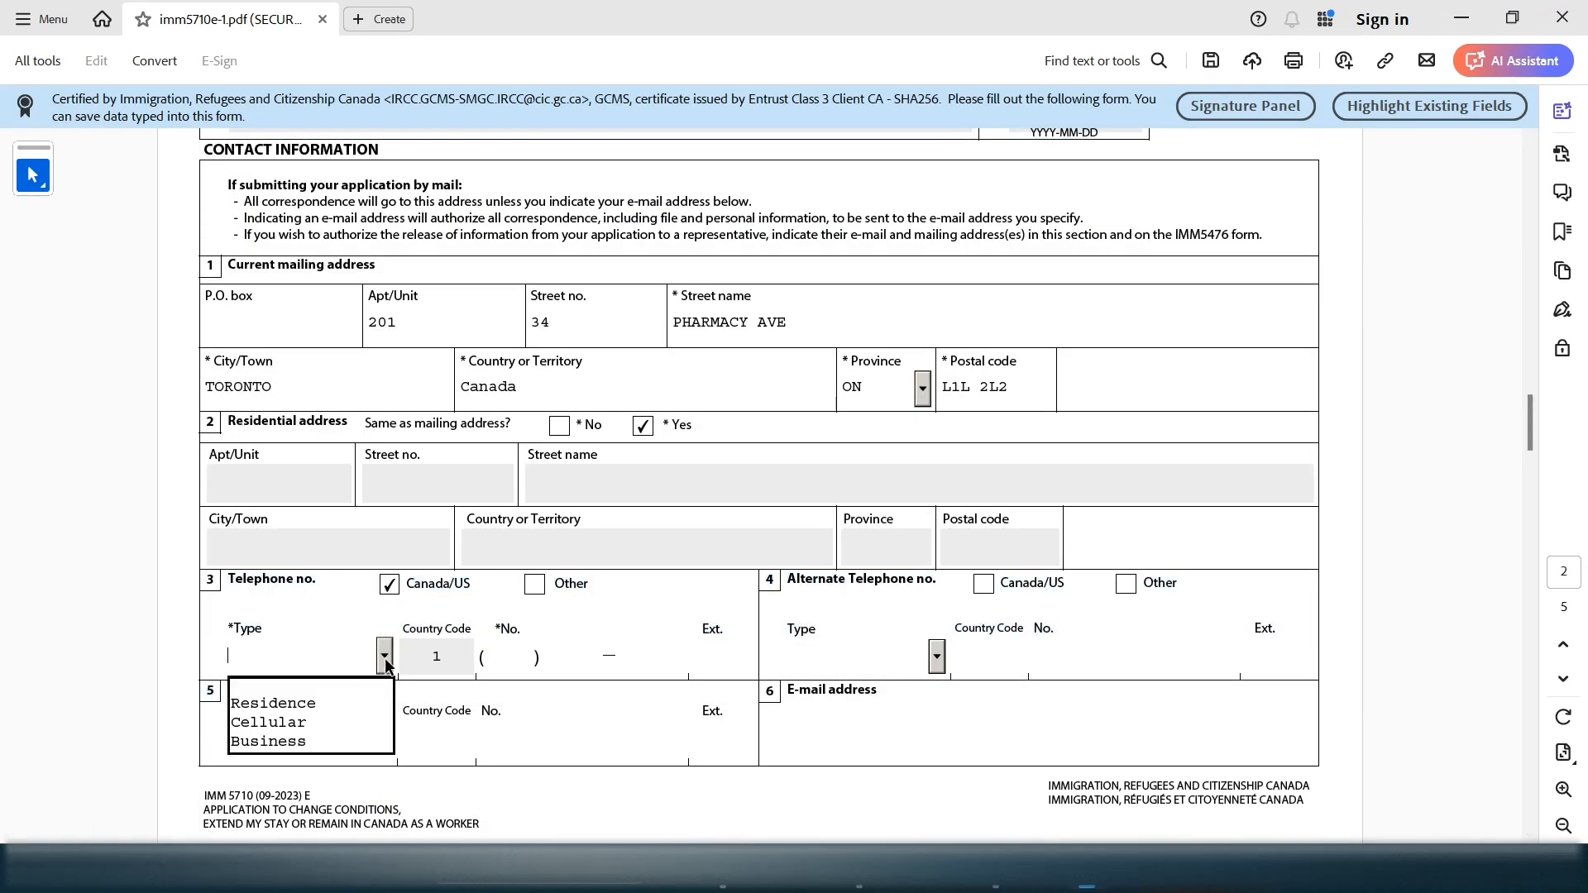
left_click(323, 722)
left_click(511, 651)
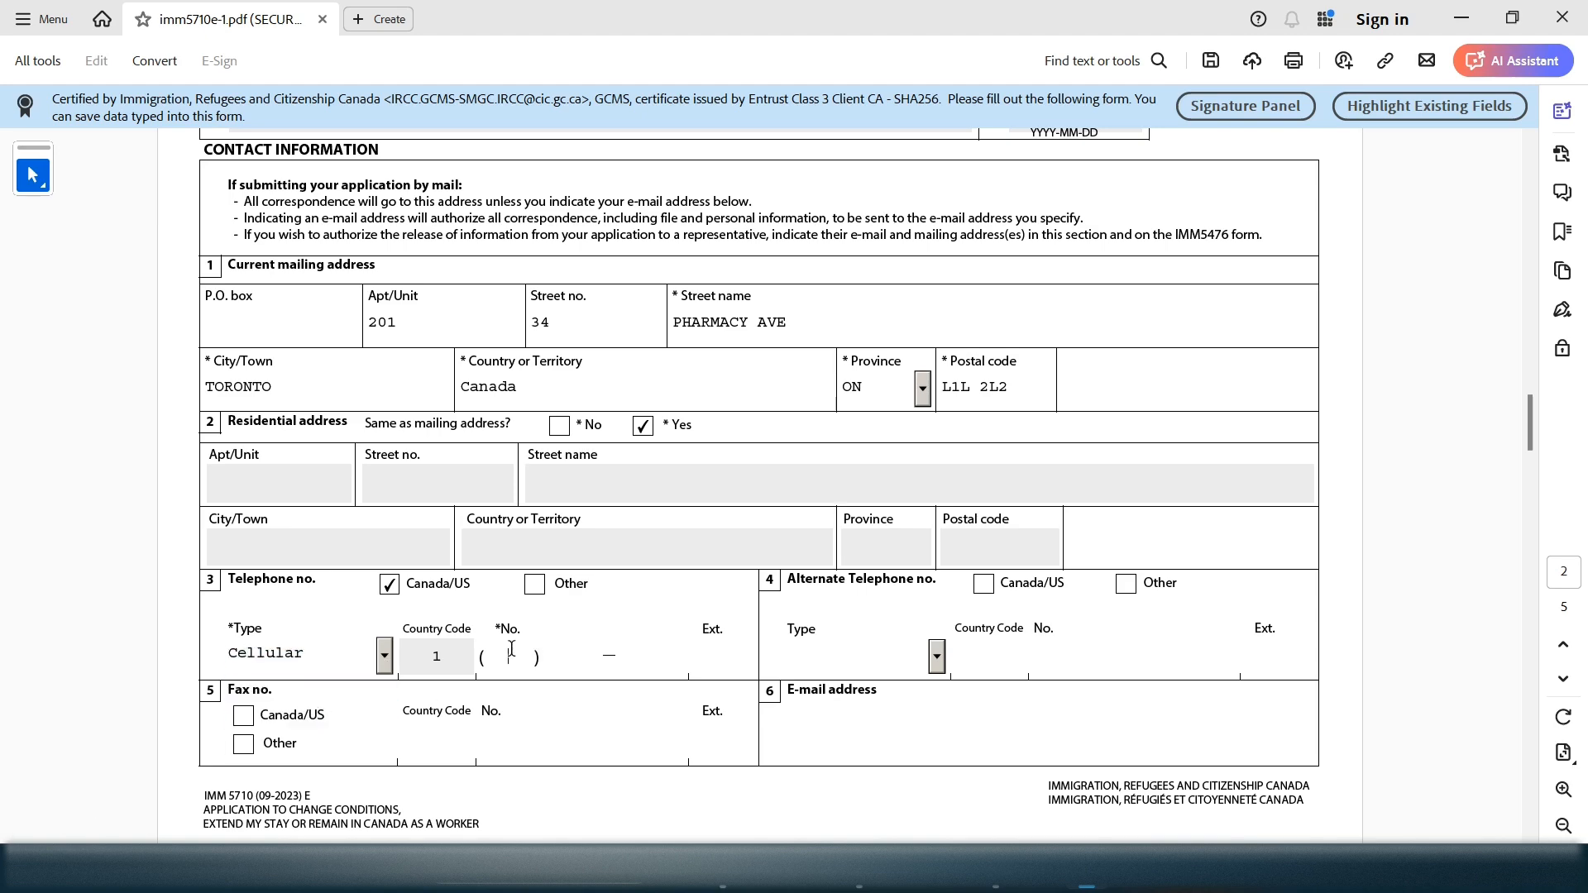
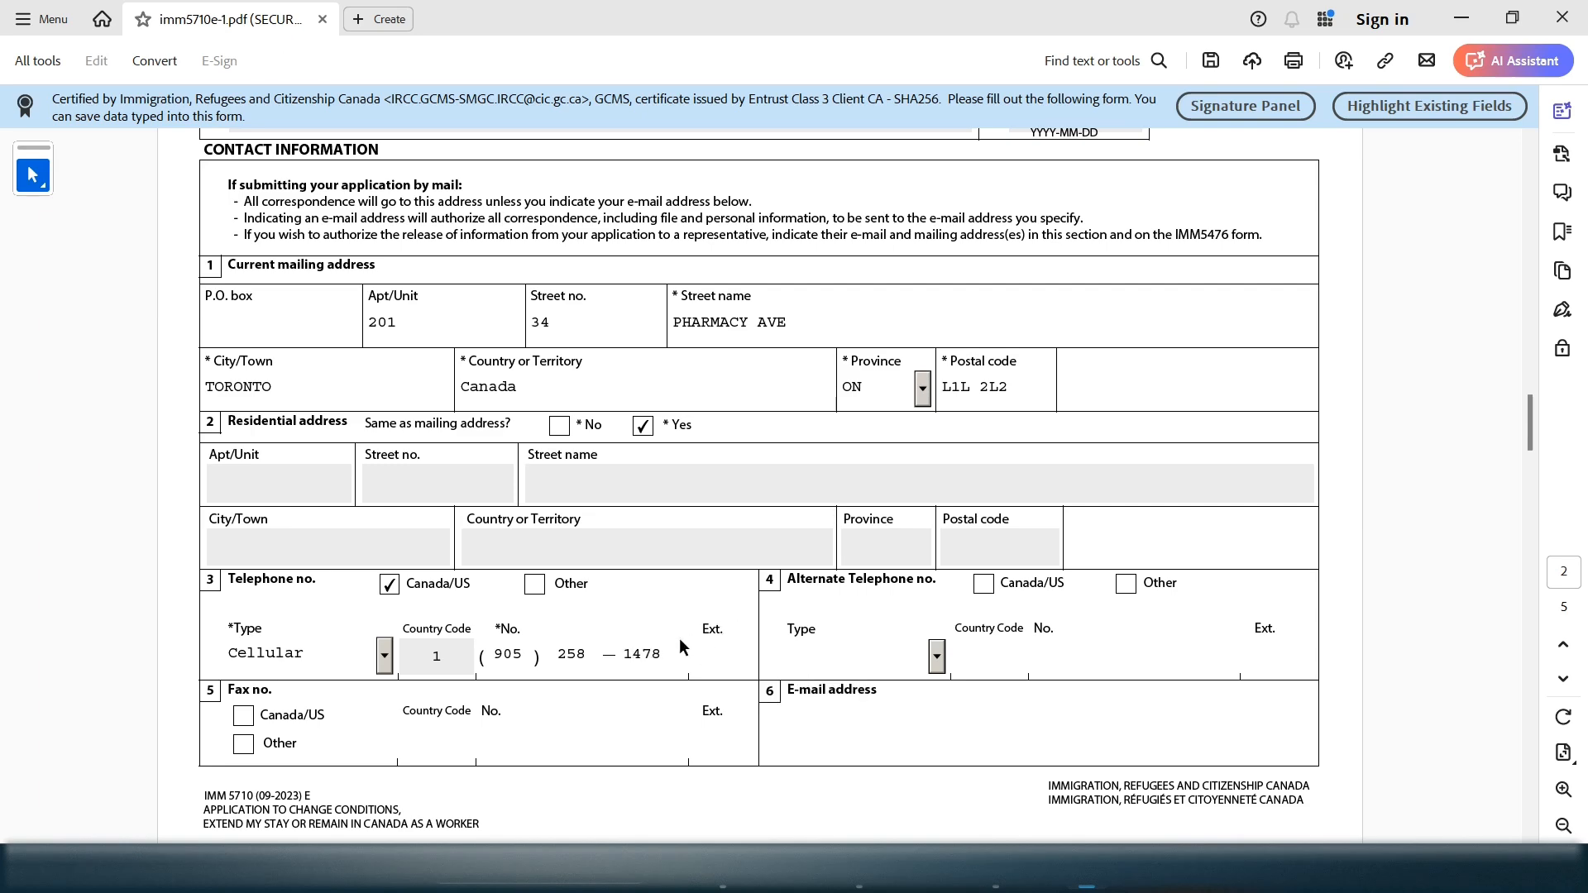
Fill in the e-mail address field
left_click_drag(699, 629, 720, 629)
left_click_drag(1048, 584, 784, 593)
left_click(786, 592)
type("M")
mouse_move(1535, 417)
left_mouse_down()
mouse_move(1533, 438)
mouse_move(1533, 394)
mouse_move(1536, 409)
left_mouse_up()
key("shift+Left")
key("shift+Left")
key("shift+Left")
key("shift+Left")
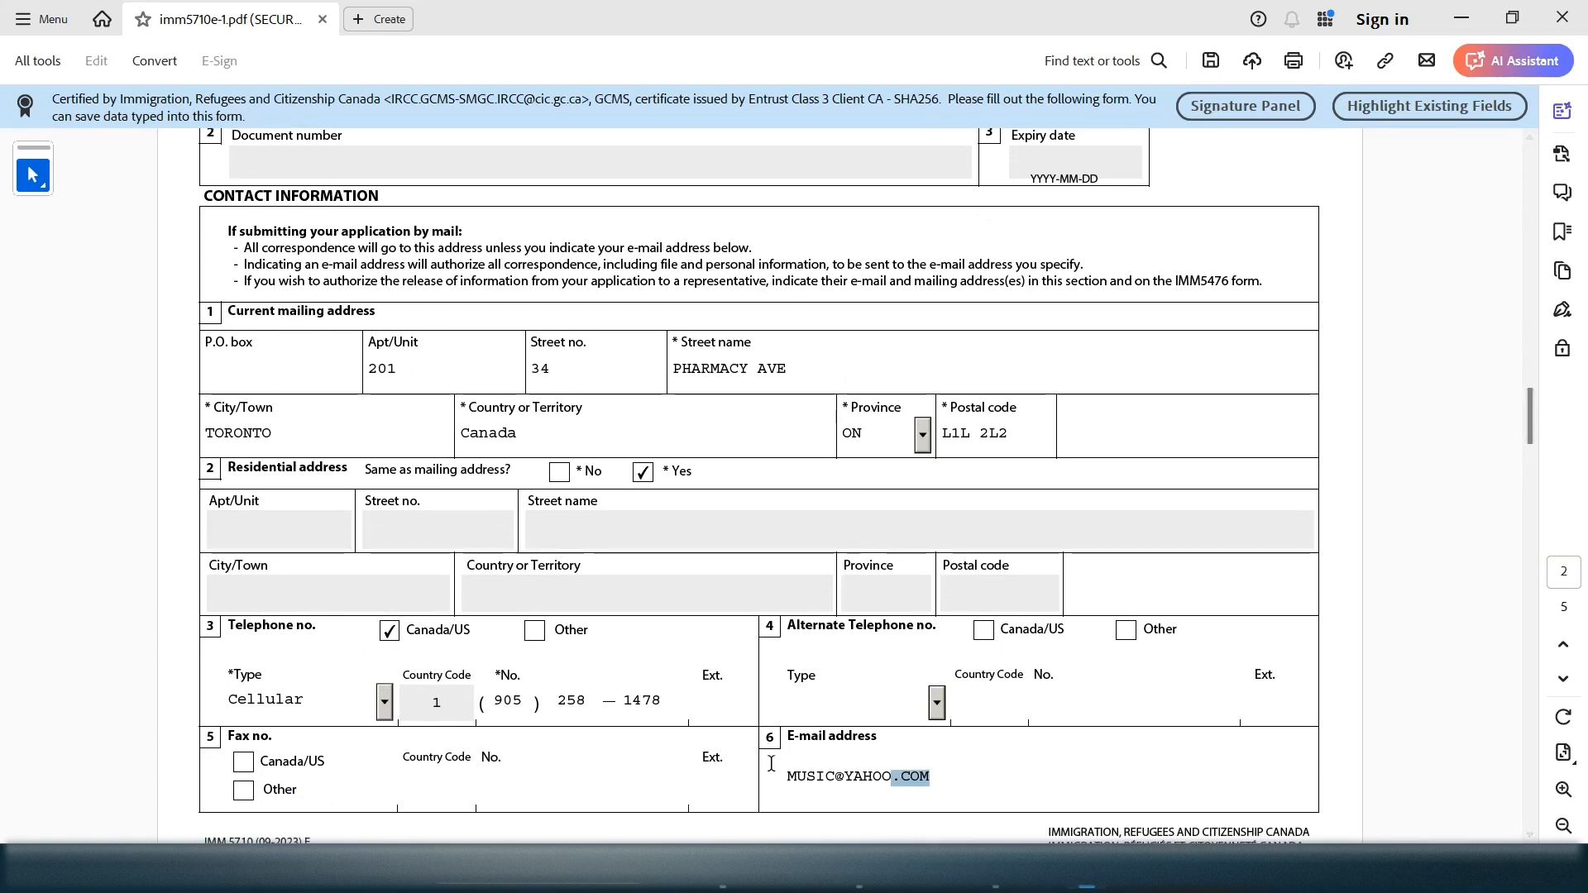
key("shift+Home")
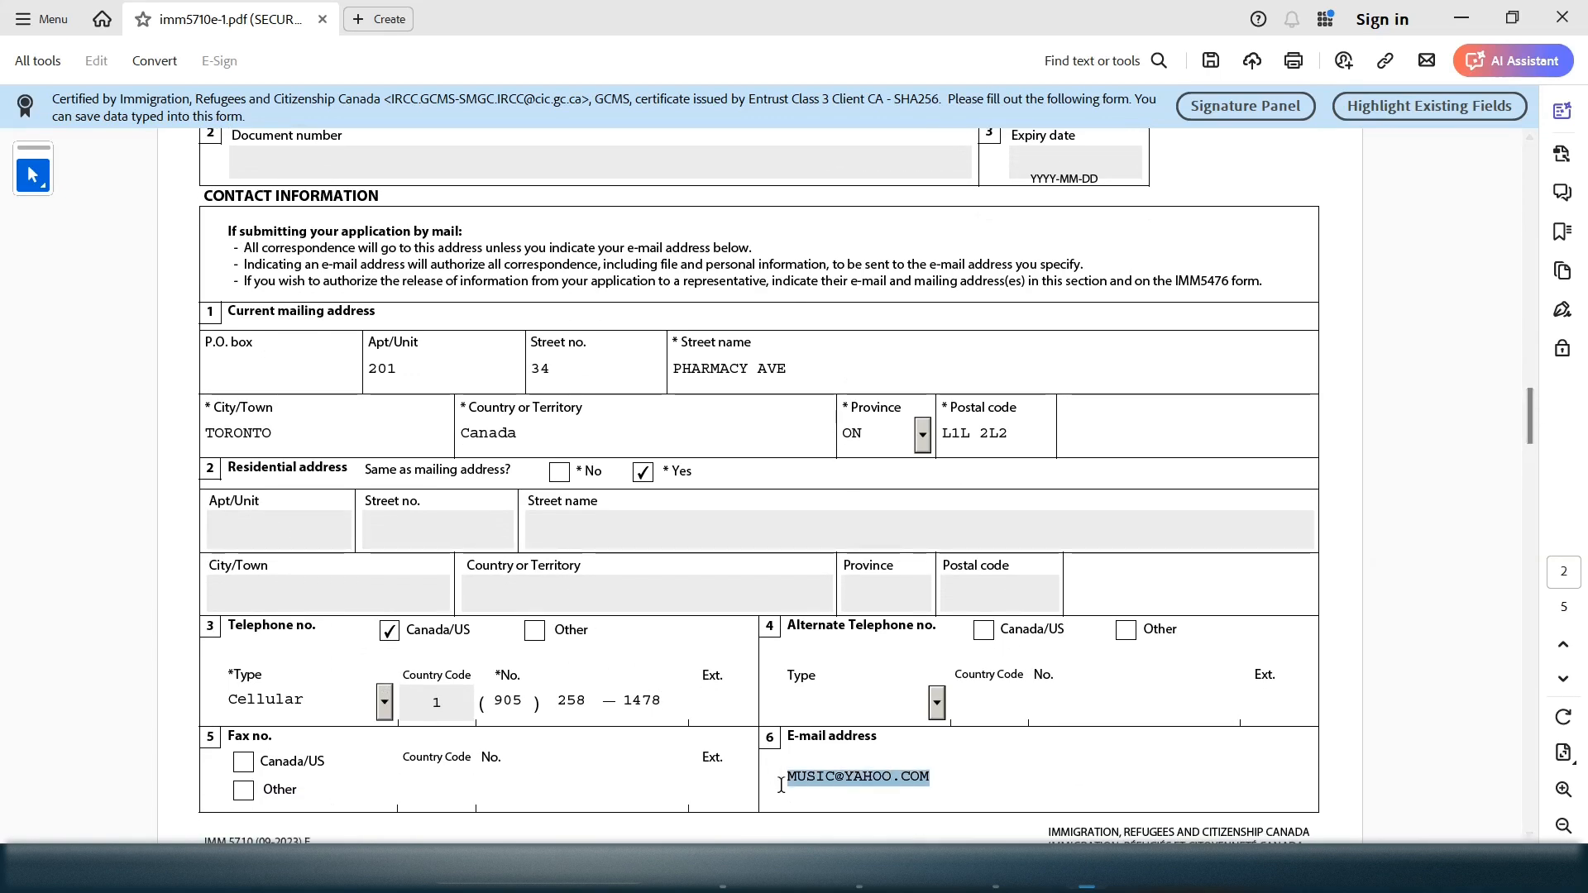
left_click(1529, 836)
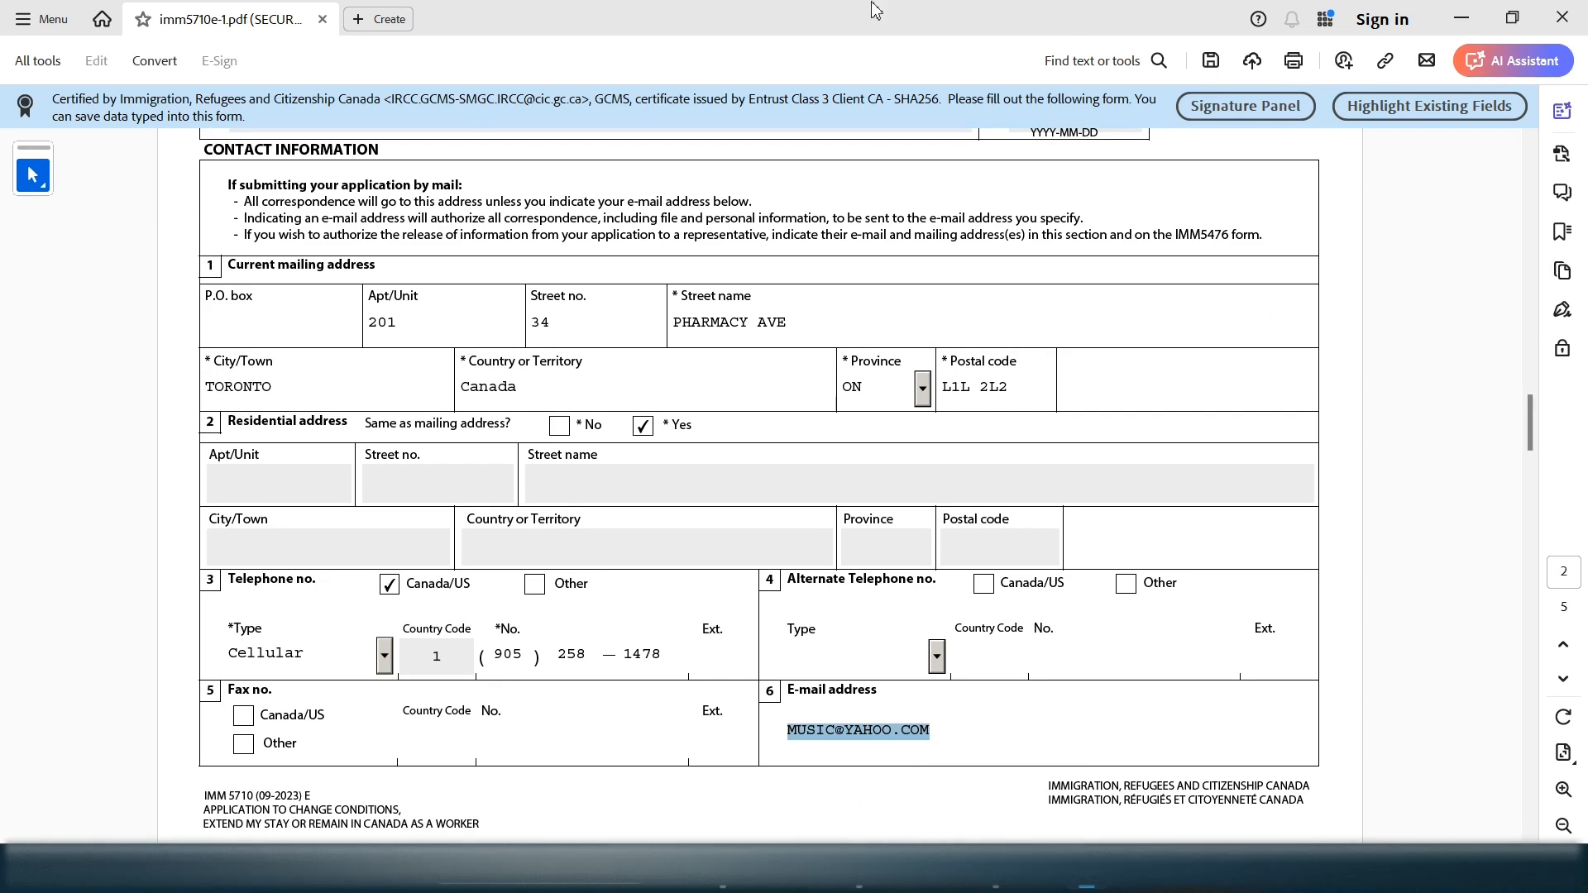
left_click(1530, 836)
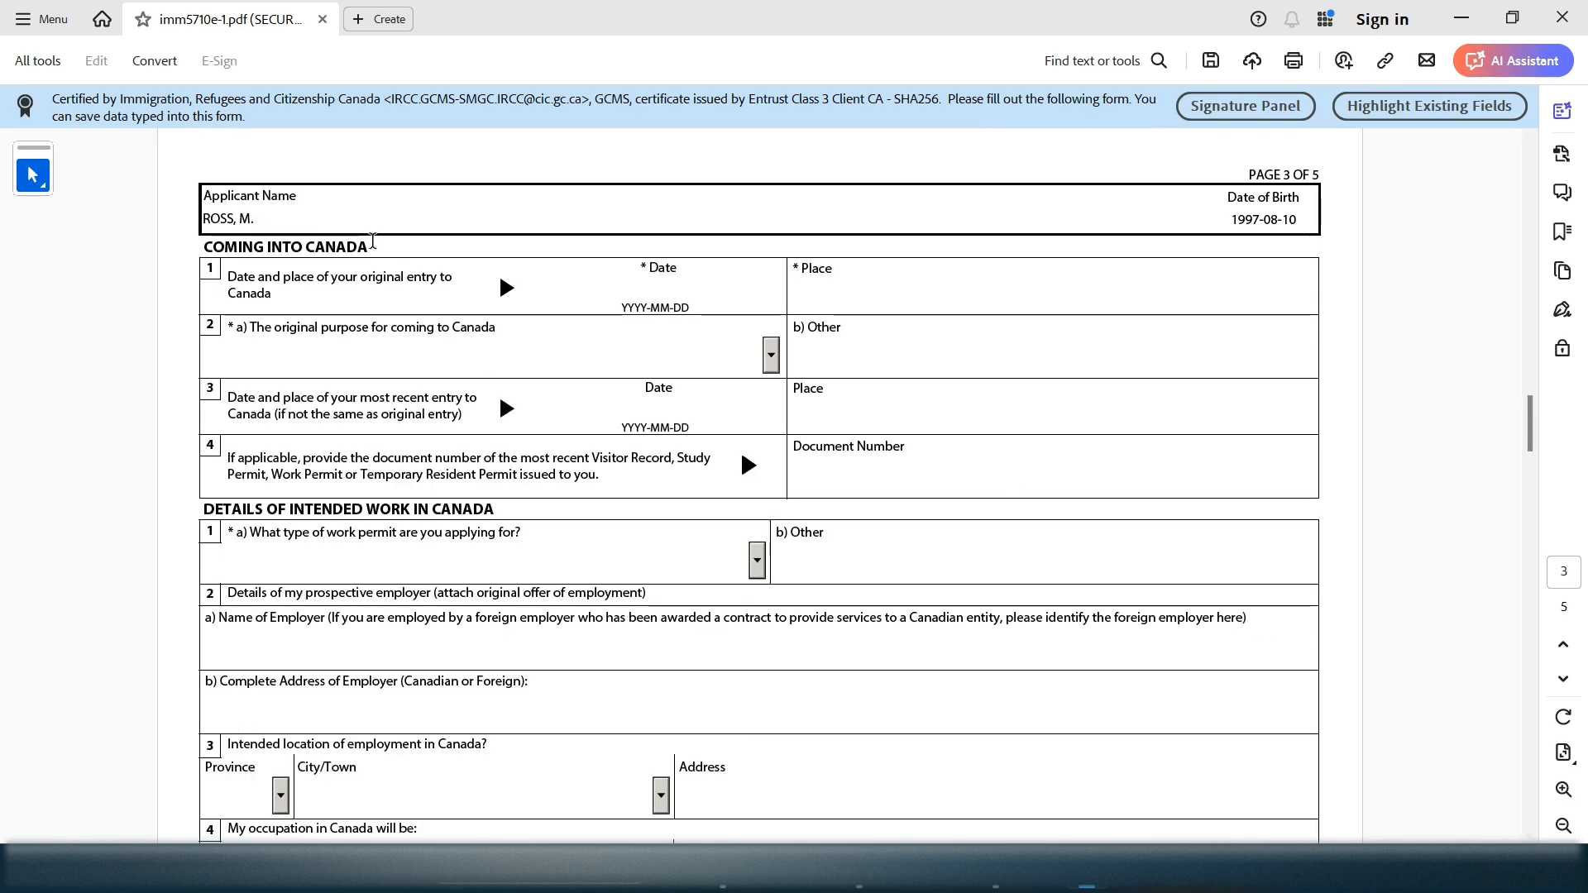
Check the 2020-08-15 residence From date in section 7 on page 1, then return to Contact Information
left_click_drag(374, 246, 222, 236)
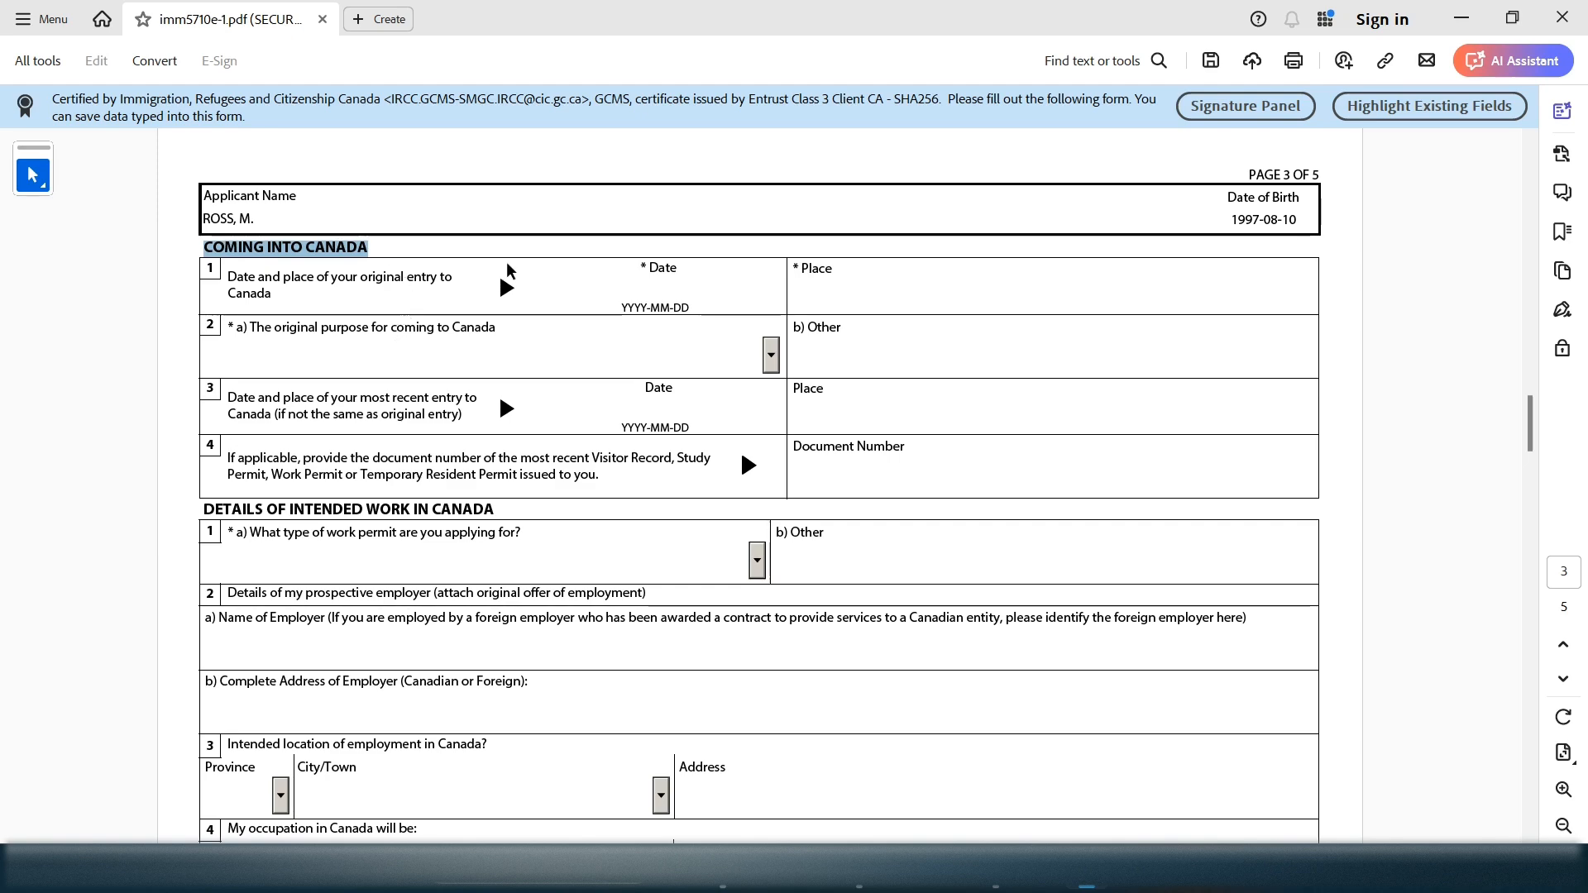
left_click(622, 282)
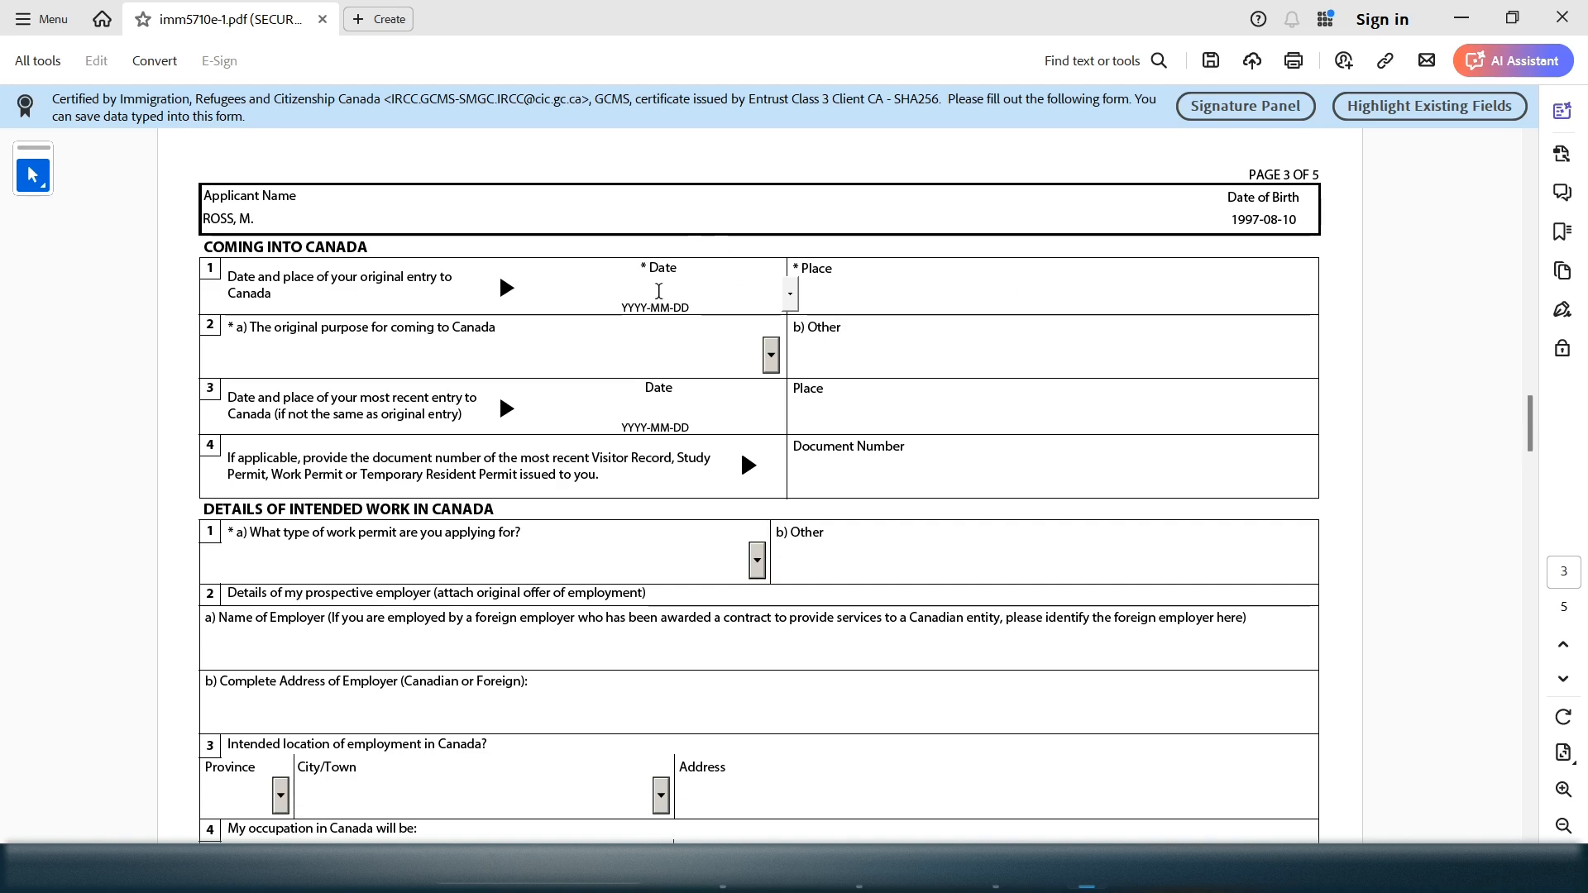
left_click_drag(1529, 407, 1513, 217)
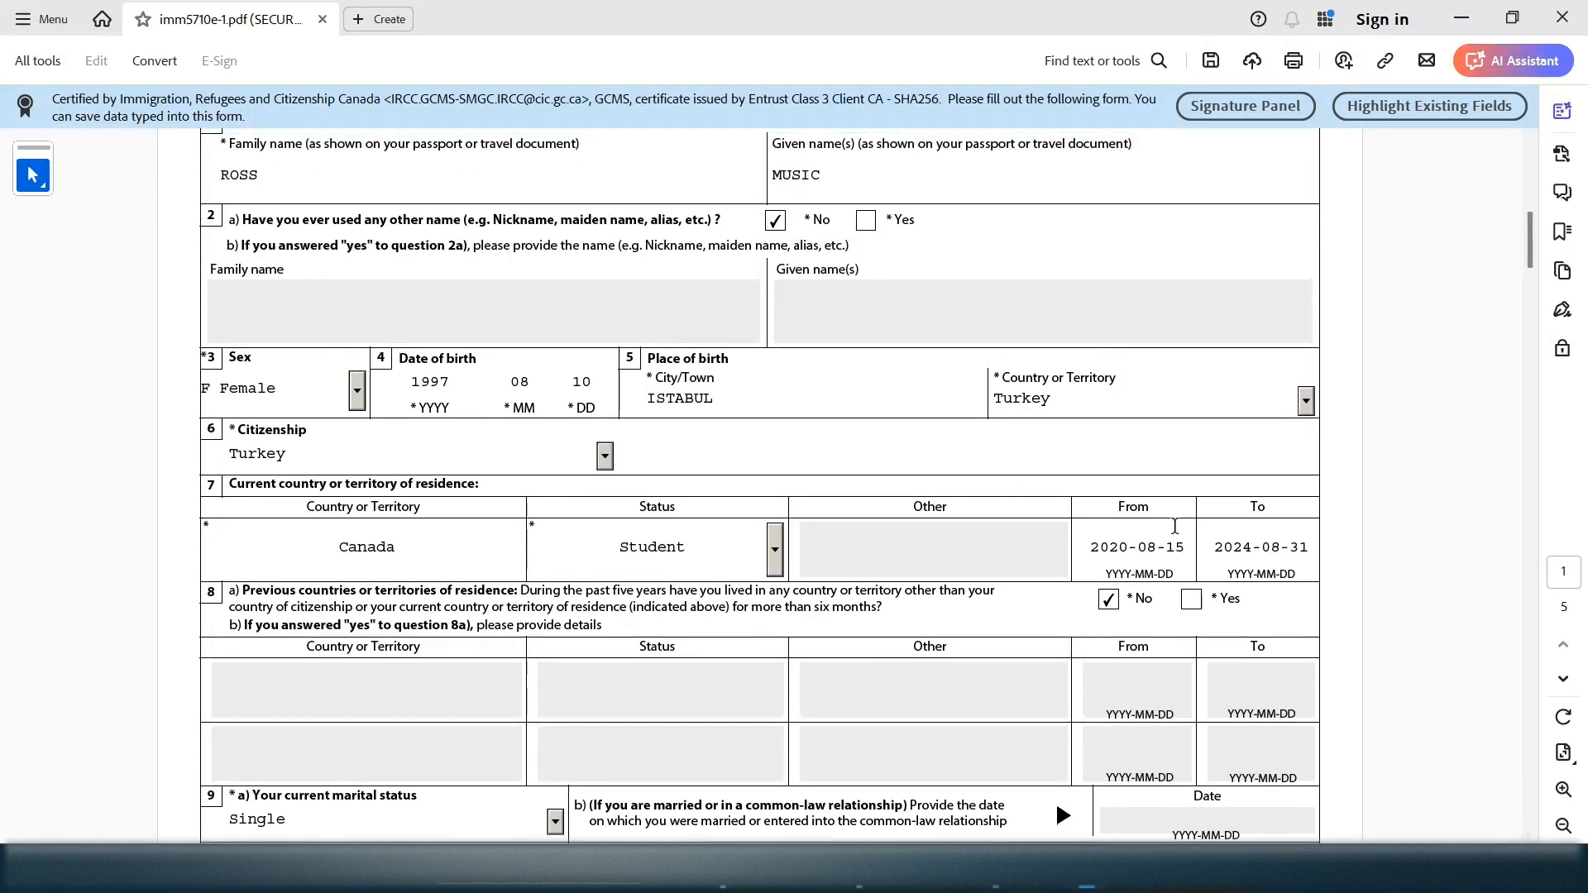
left_click_drag(1185, 544, 1101, 550)
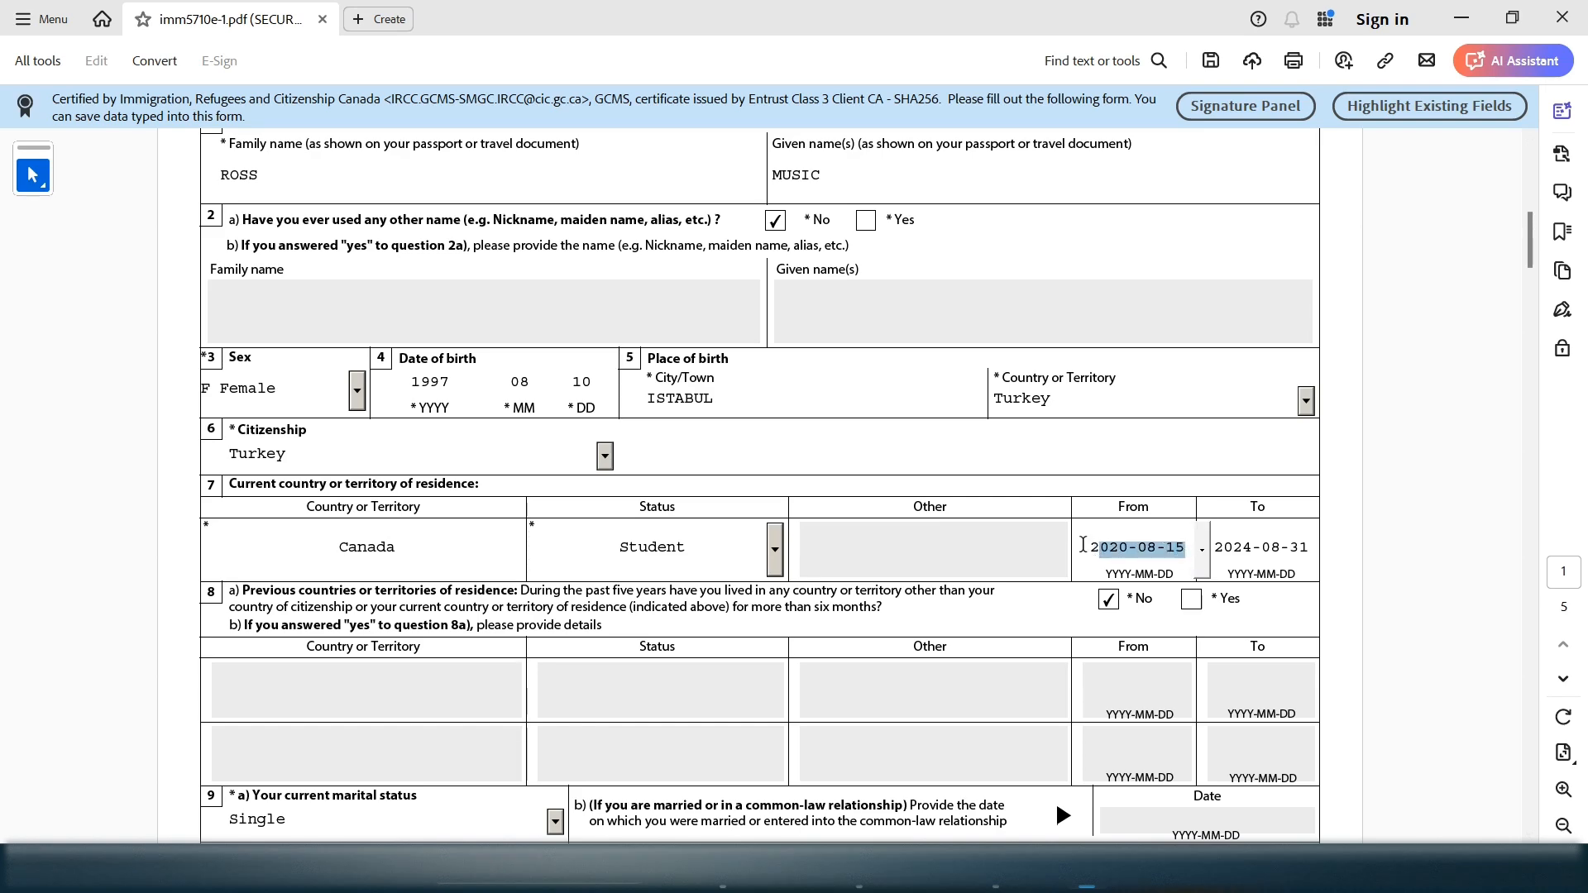
left_click_drag(1082, 544, 1193, 549)
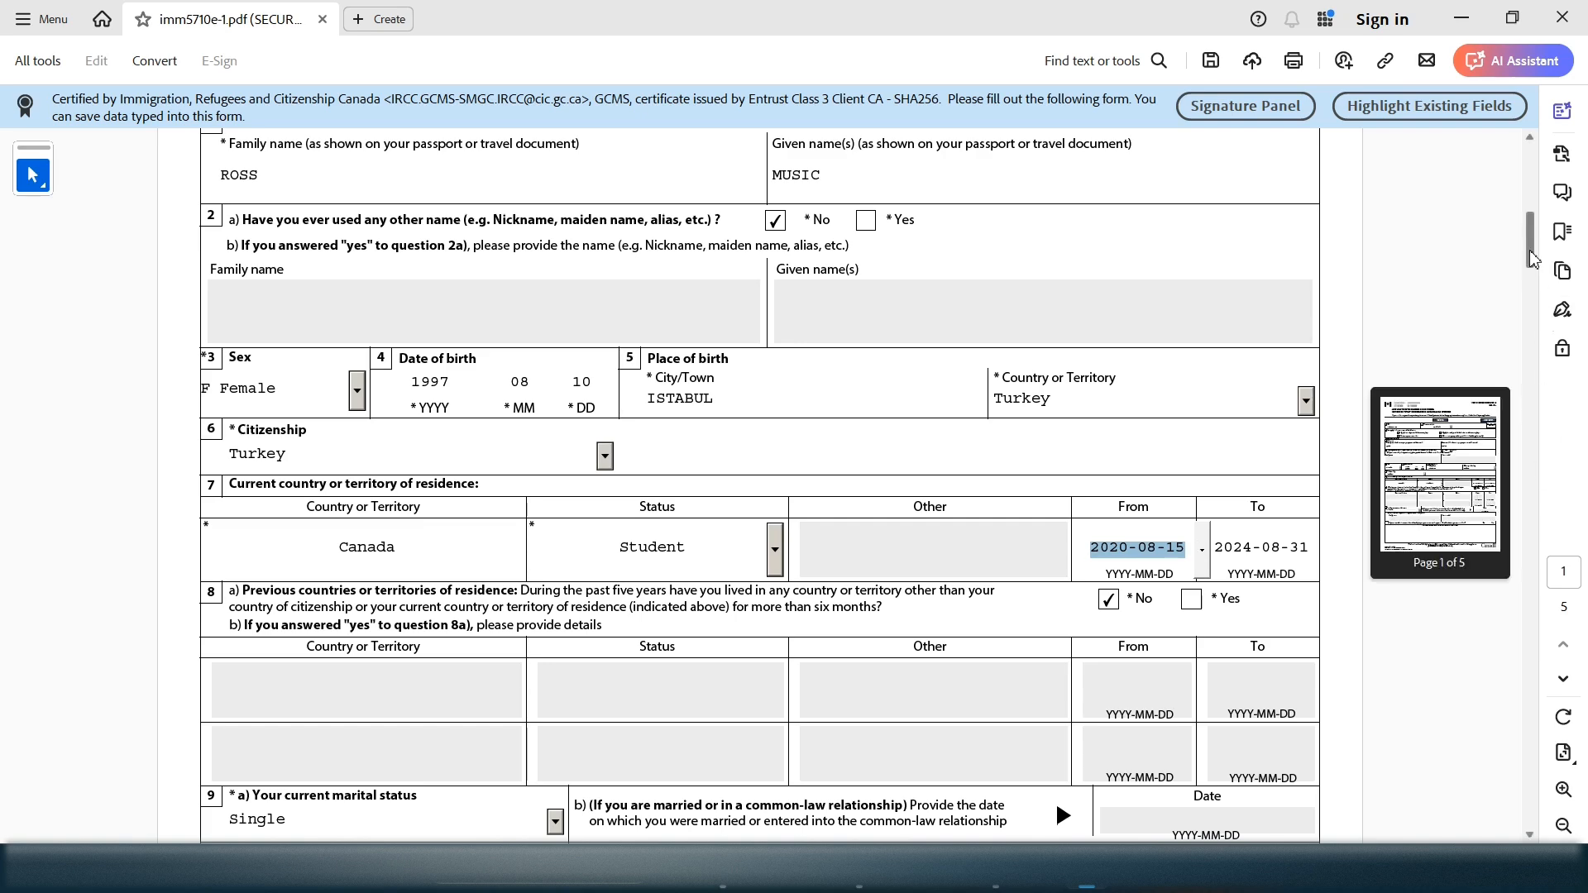
left_click_drag(1531, 258, 1532, 246)
left_click(267, 240)
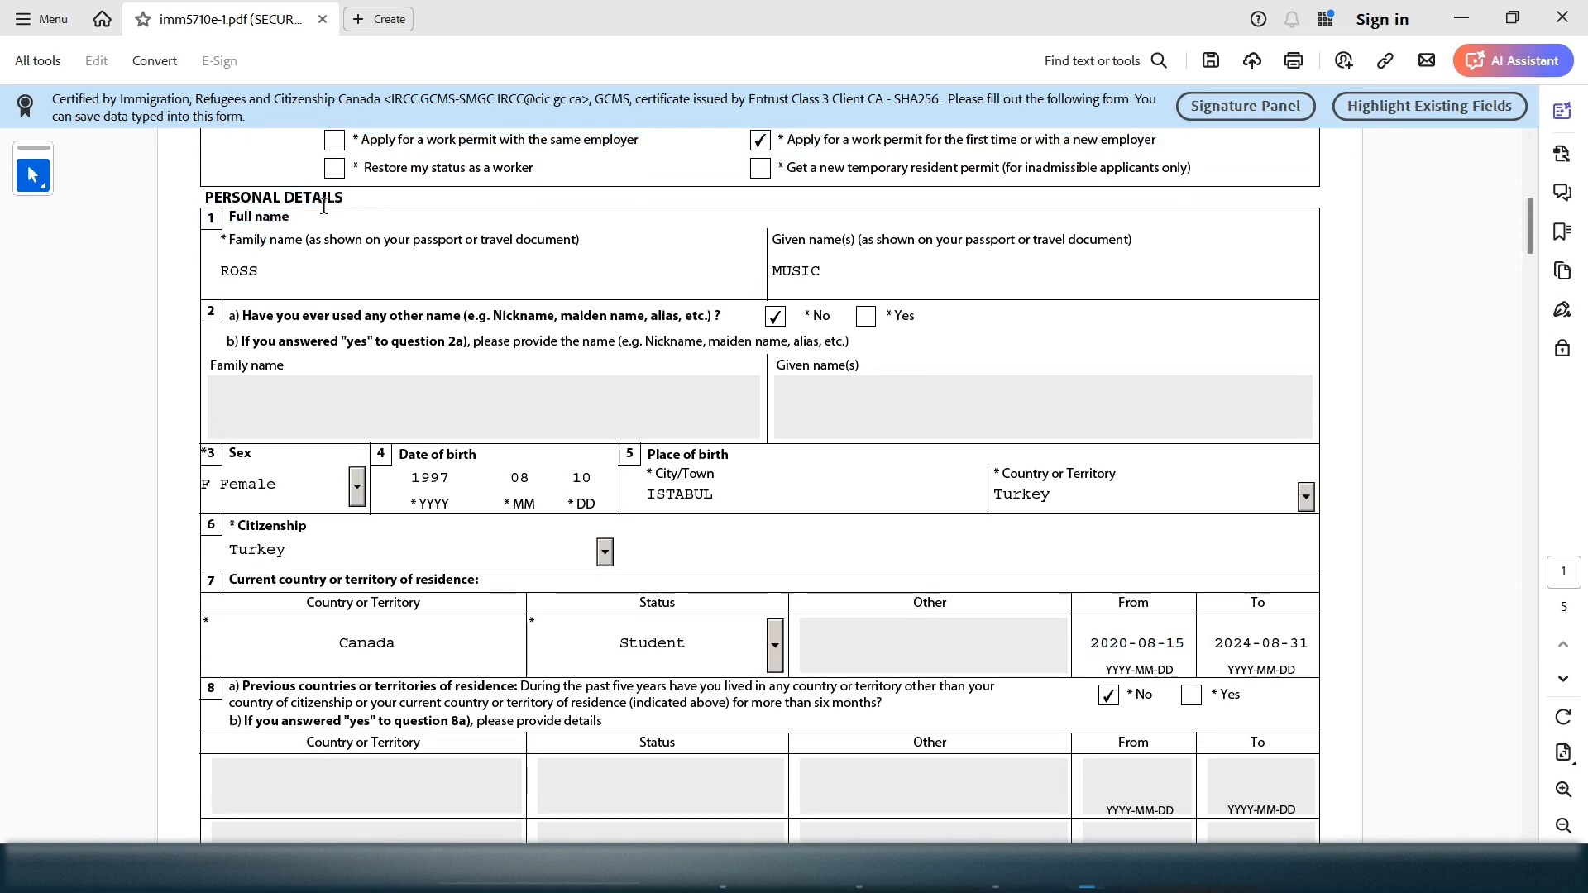
left_click_drag(235, 580, 445, 576)
left_click_drag(1089, 645, 1187, 646)
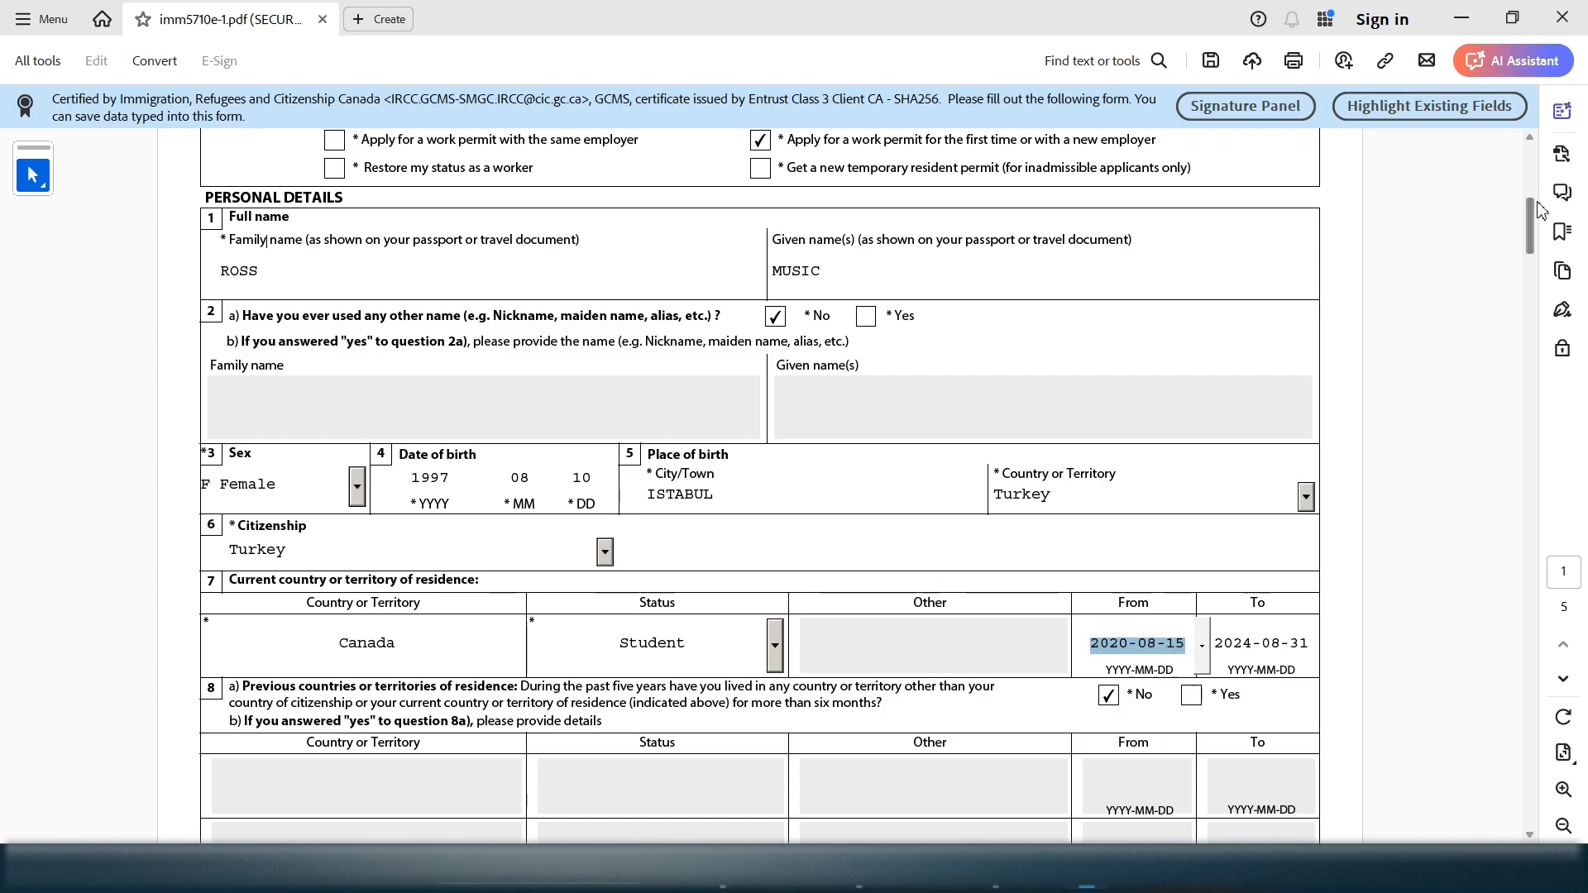
left_click_drag(1530, 224, 1579, 413)
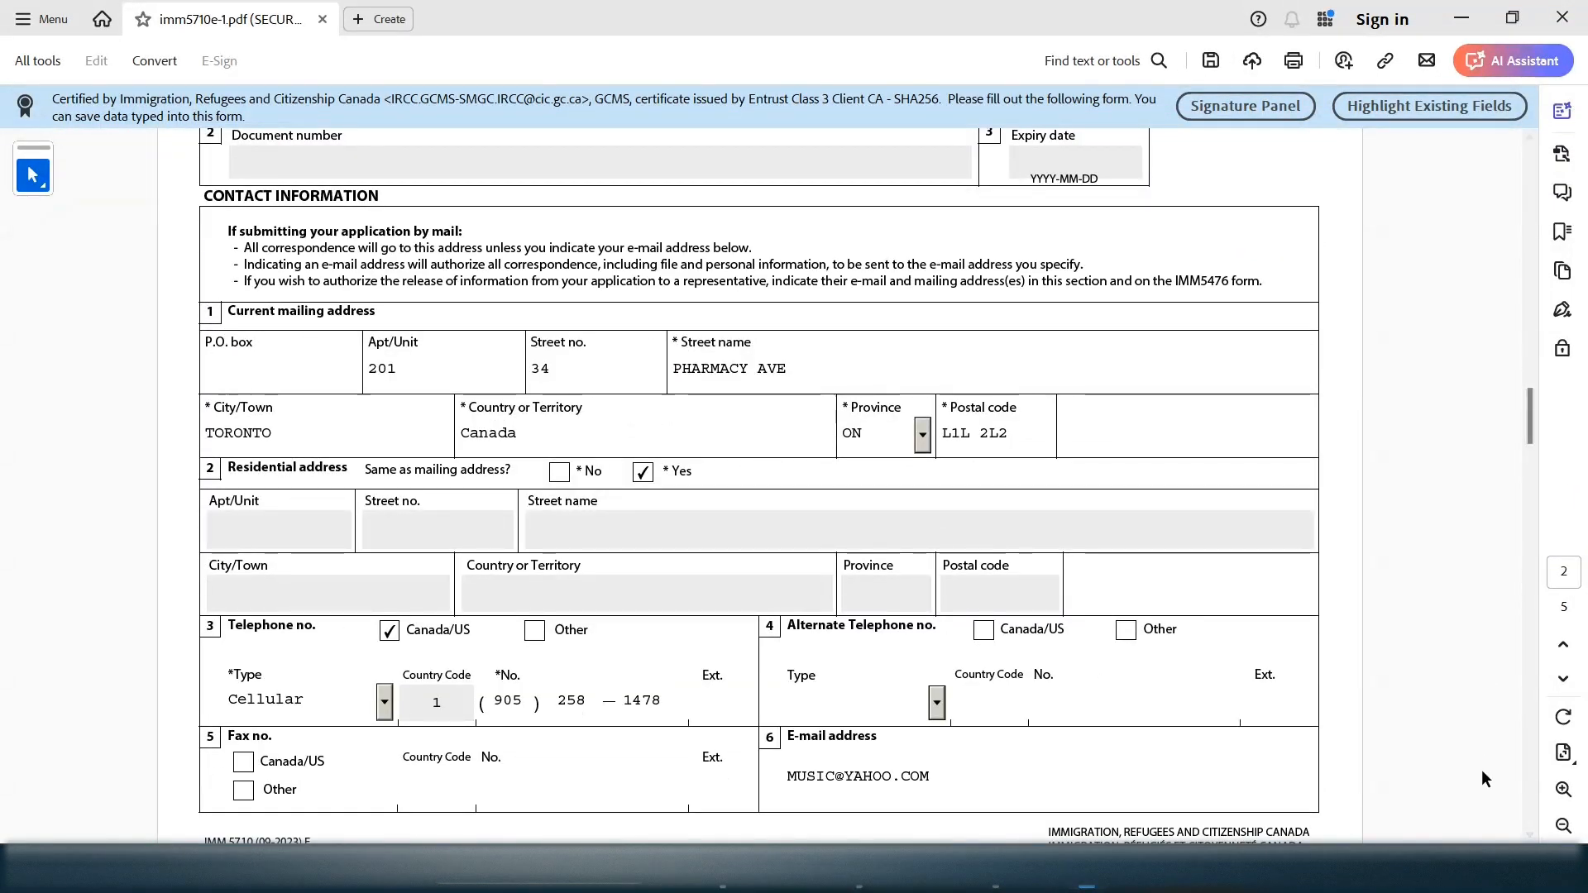
Enter item 1's entry date 2020-08-15 and place YYZ- TORONTO PEARSON AIRPORT on page 3
scroll(851, 339, "down", 1)
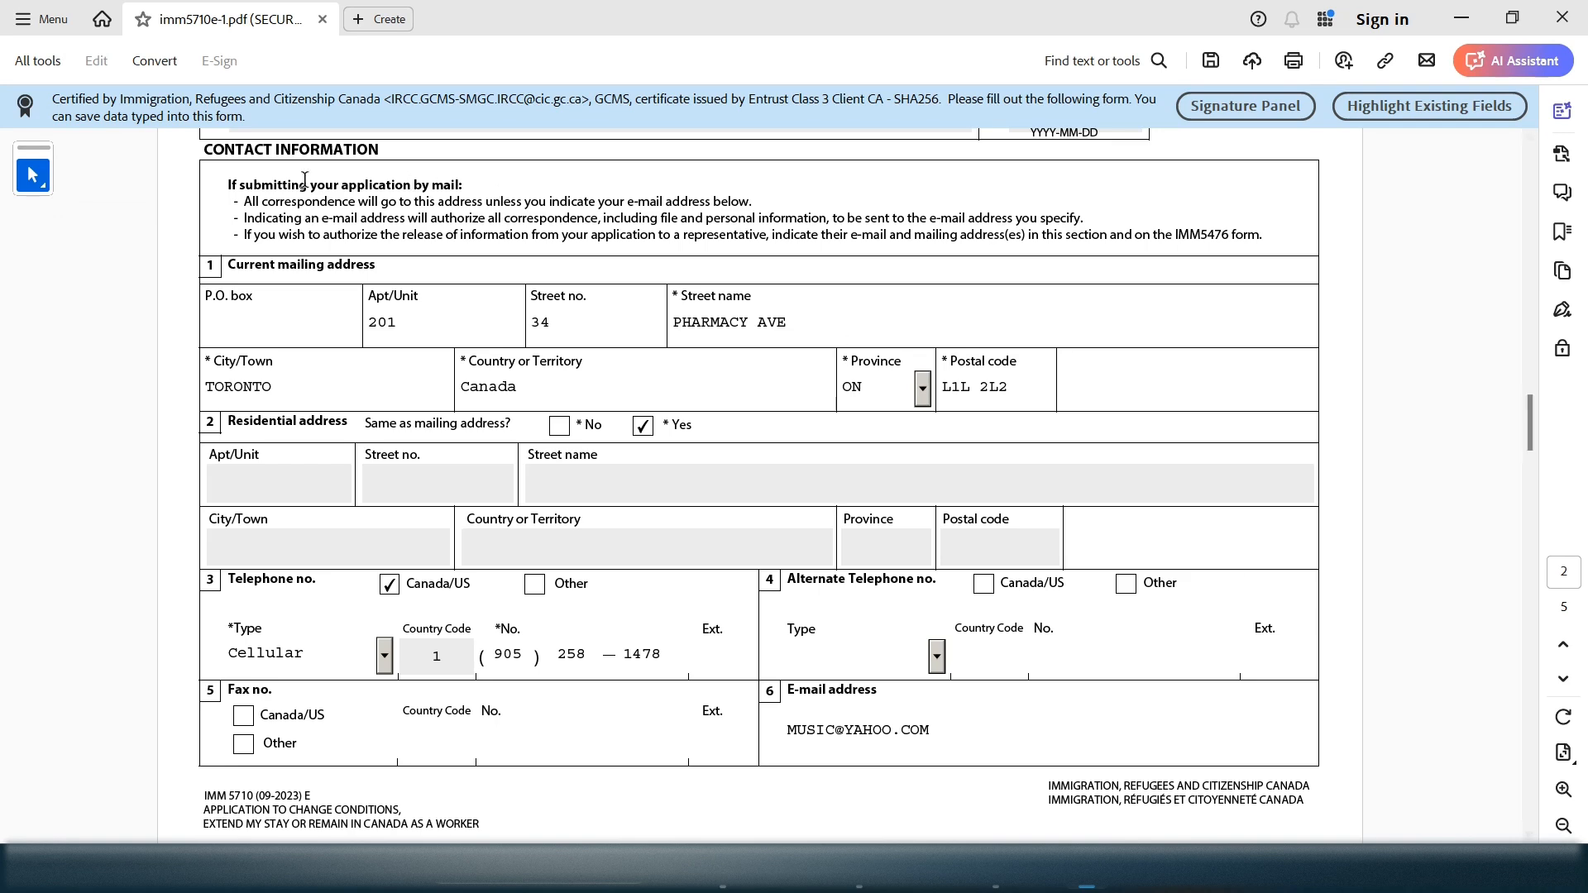
left_click(1532, 833)
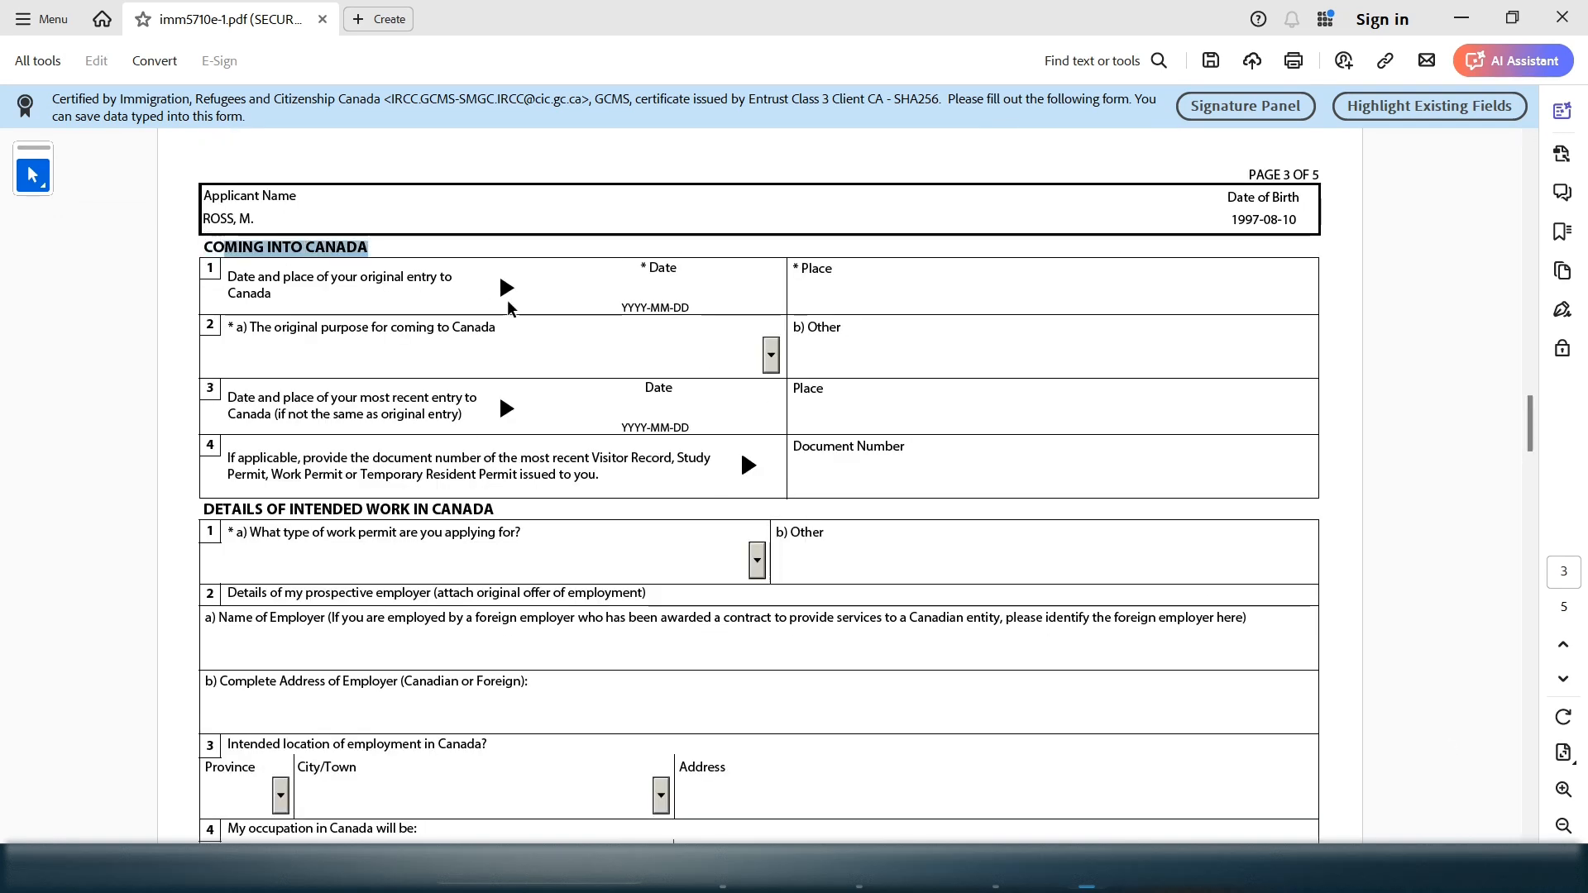
left_click(659, 294)
type("2020-08-15")
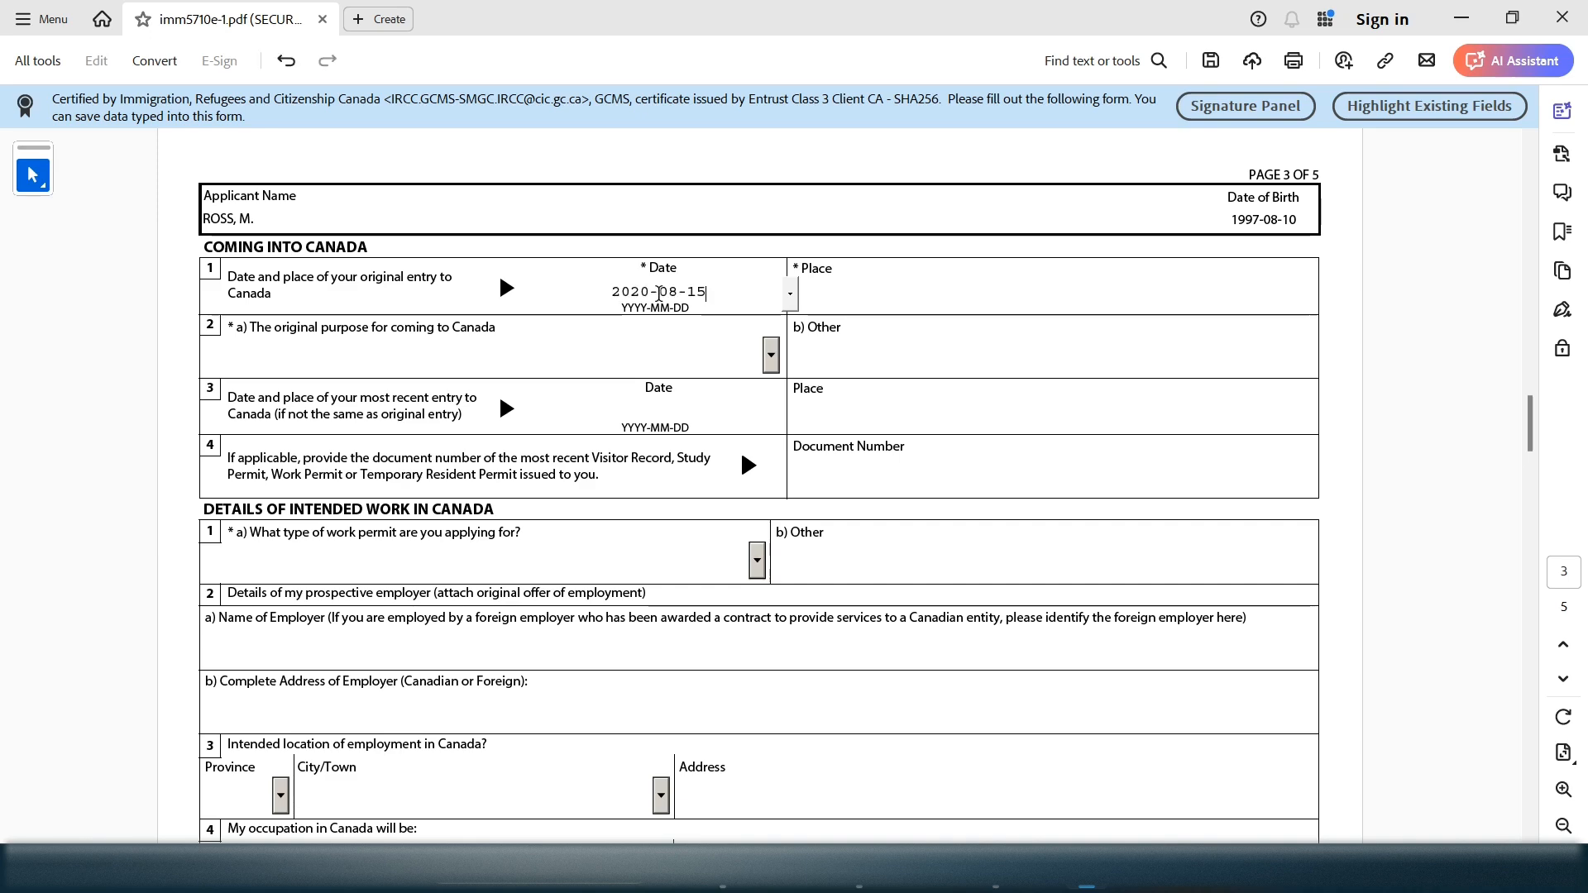
left_click(879, 274)
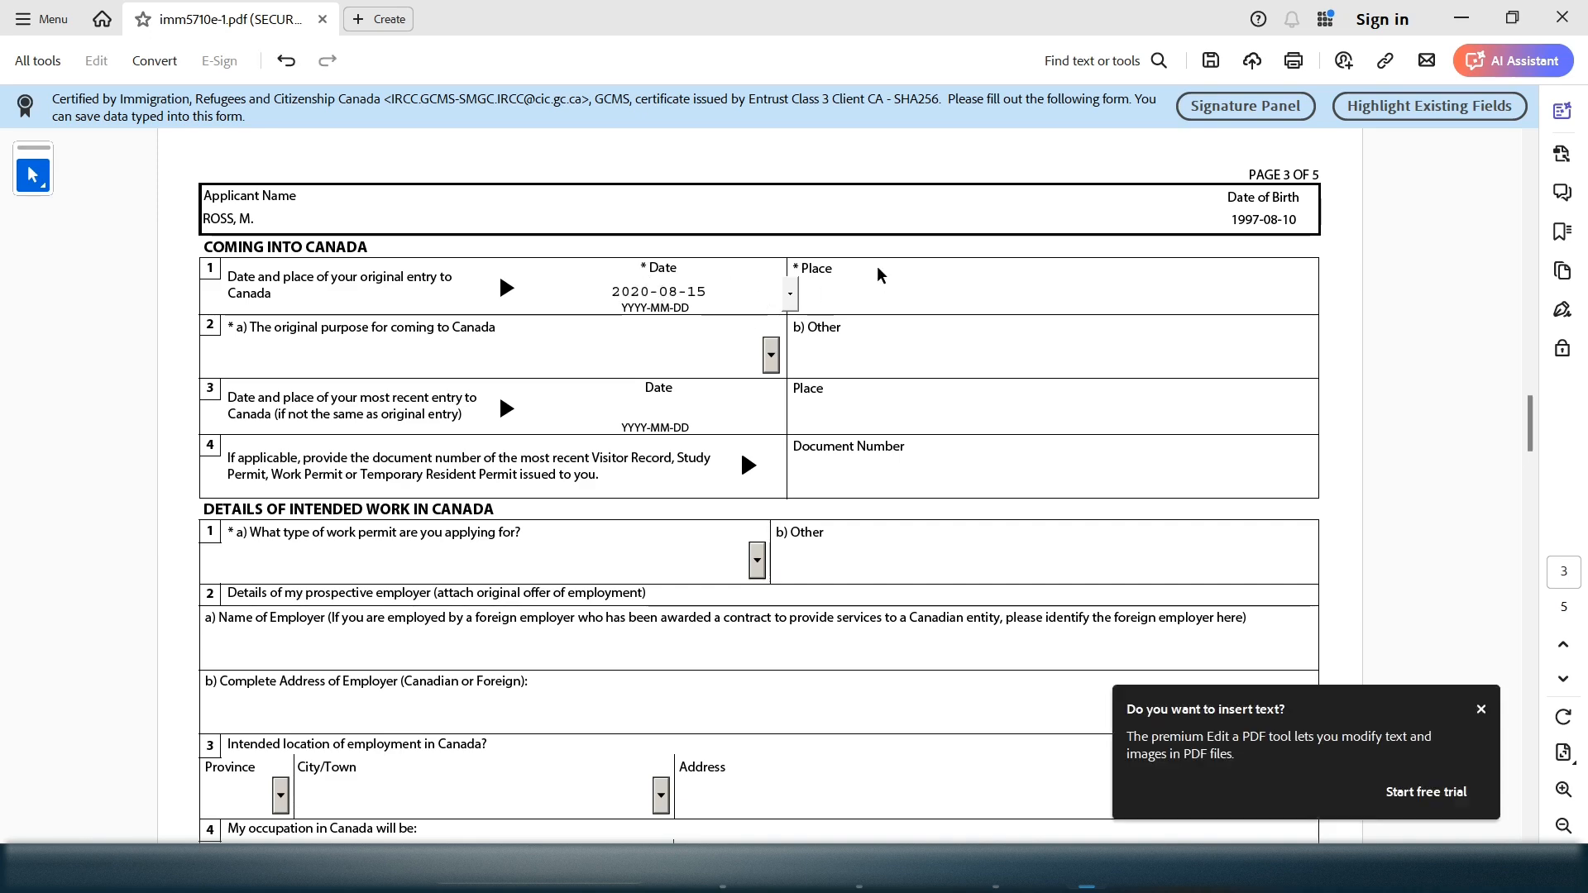
left_click_drag(808, 270, 834, 271)
left_click(862, 293)
type("YYZ- TORONTO ")
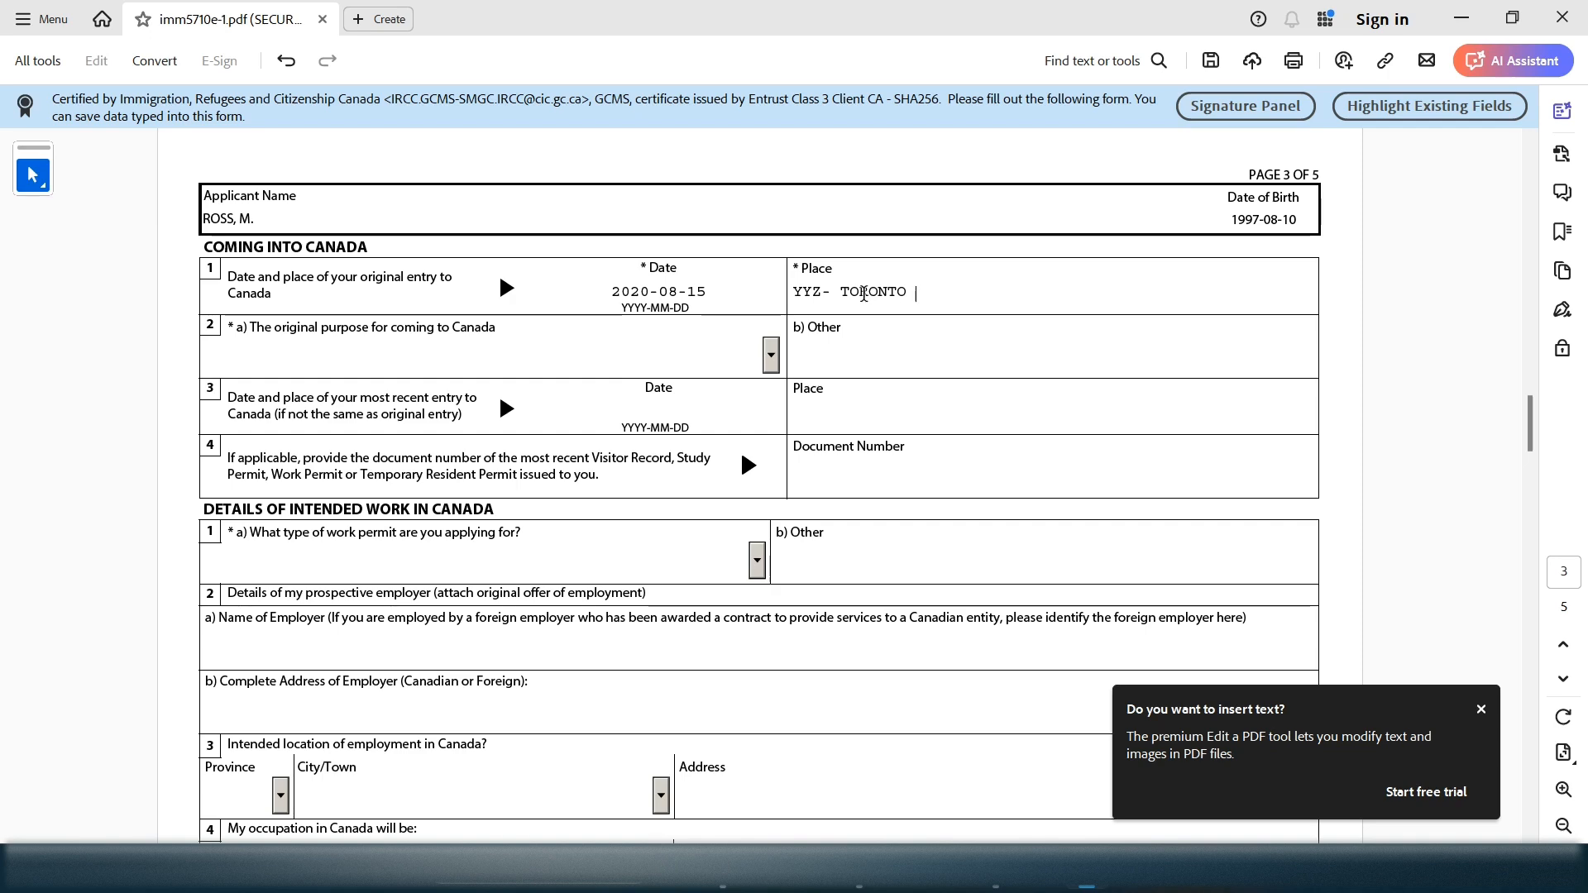
type("PEA RSO")
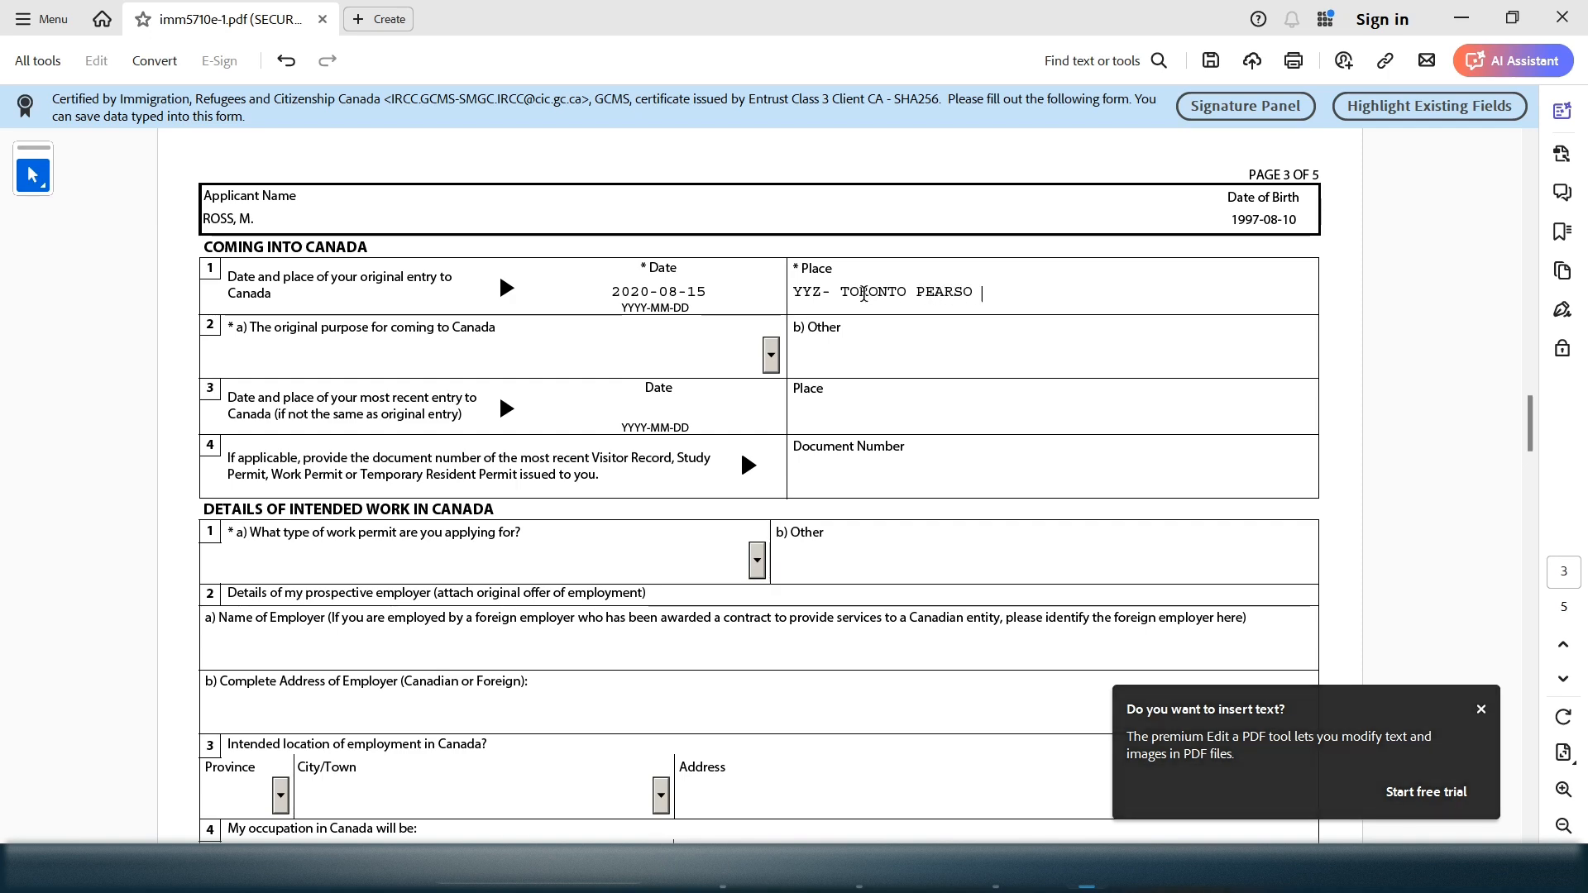
type("N AIR")
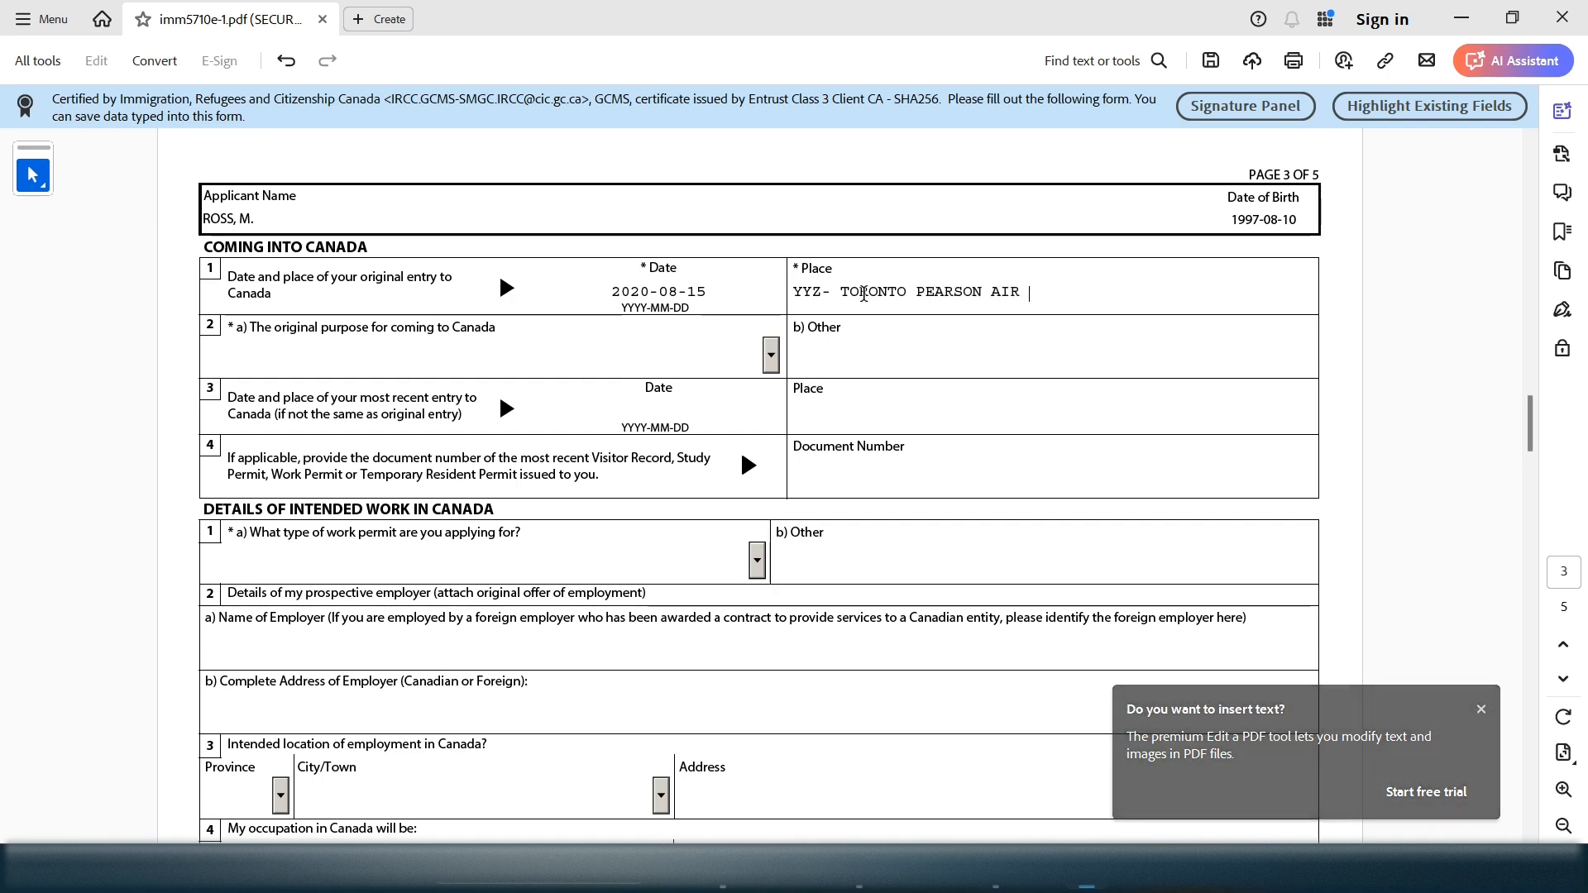
type("PORT")
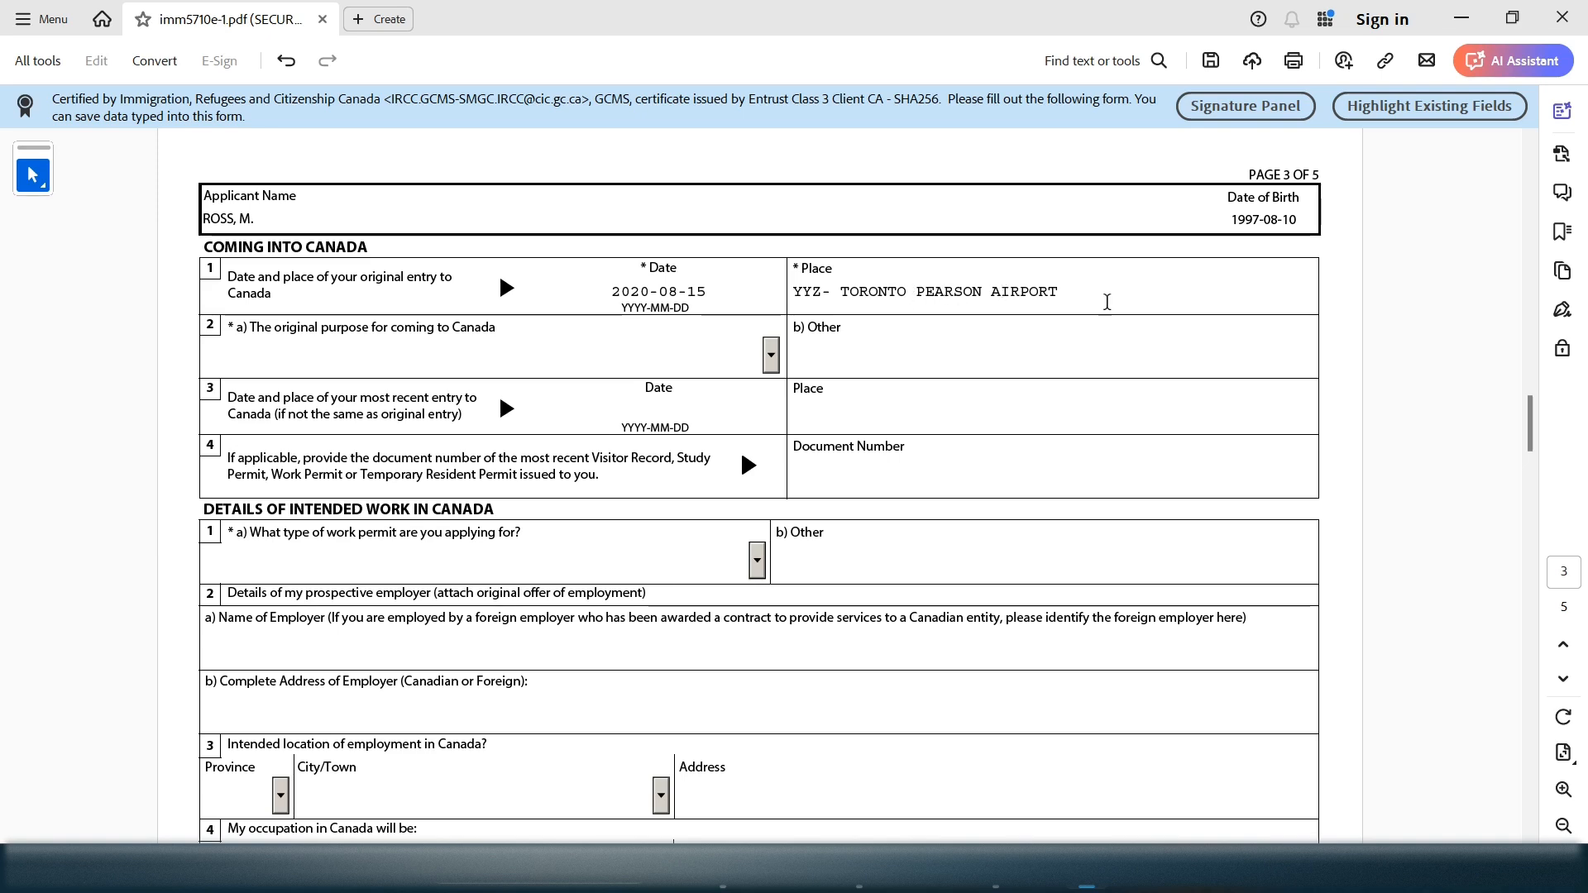
left_click_drag(830, 293, 792, 293)
Choose Study from the item 2a original-purpose dropdown
left_click_drag(1069, 287, 1014, 295)
double_click(817, 291)
left_click_drag(383, 328, 536, 363)
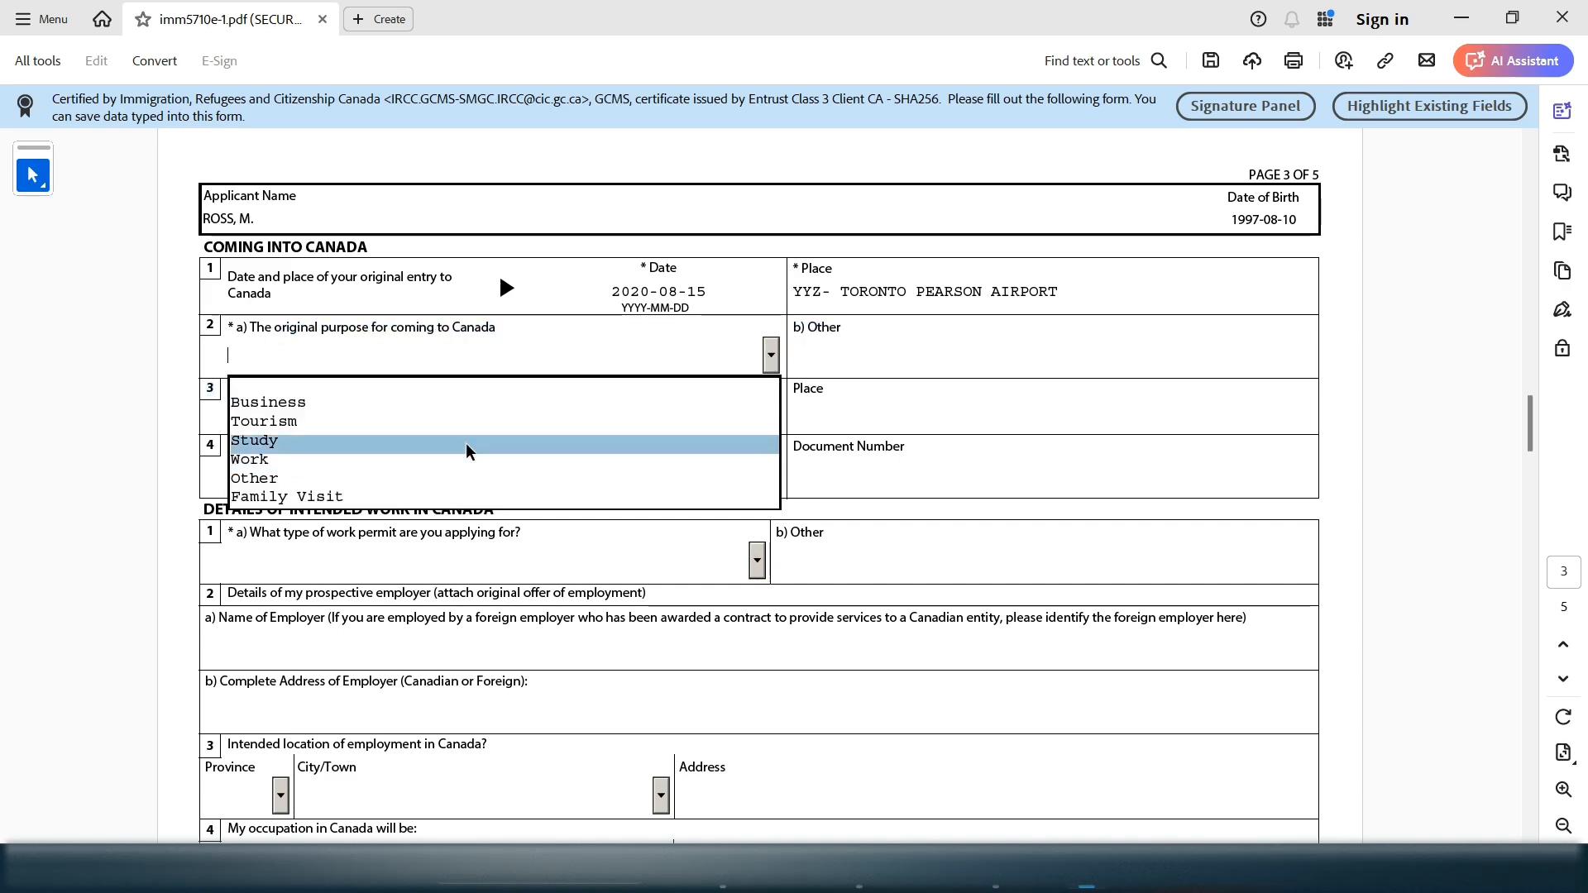
left_click(465, 440)
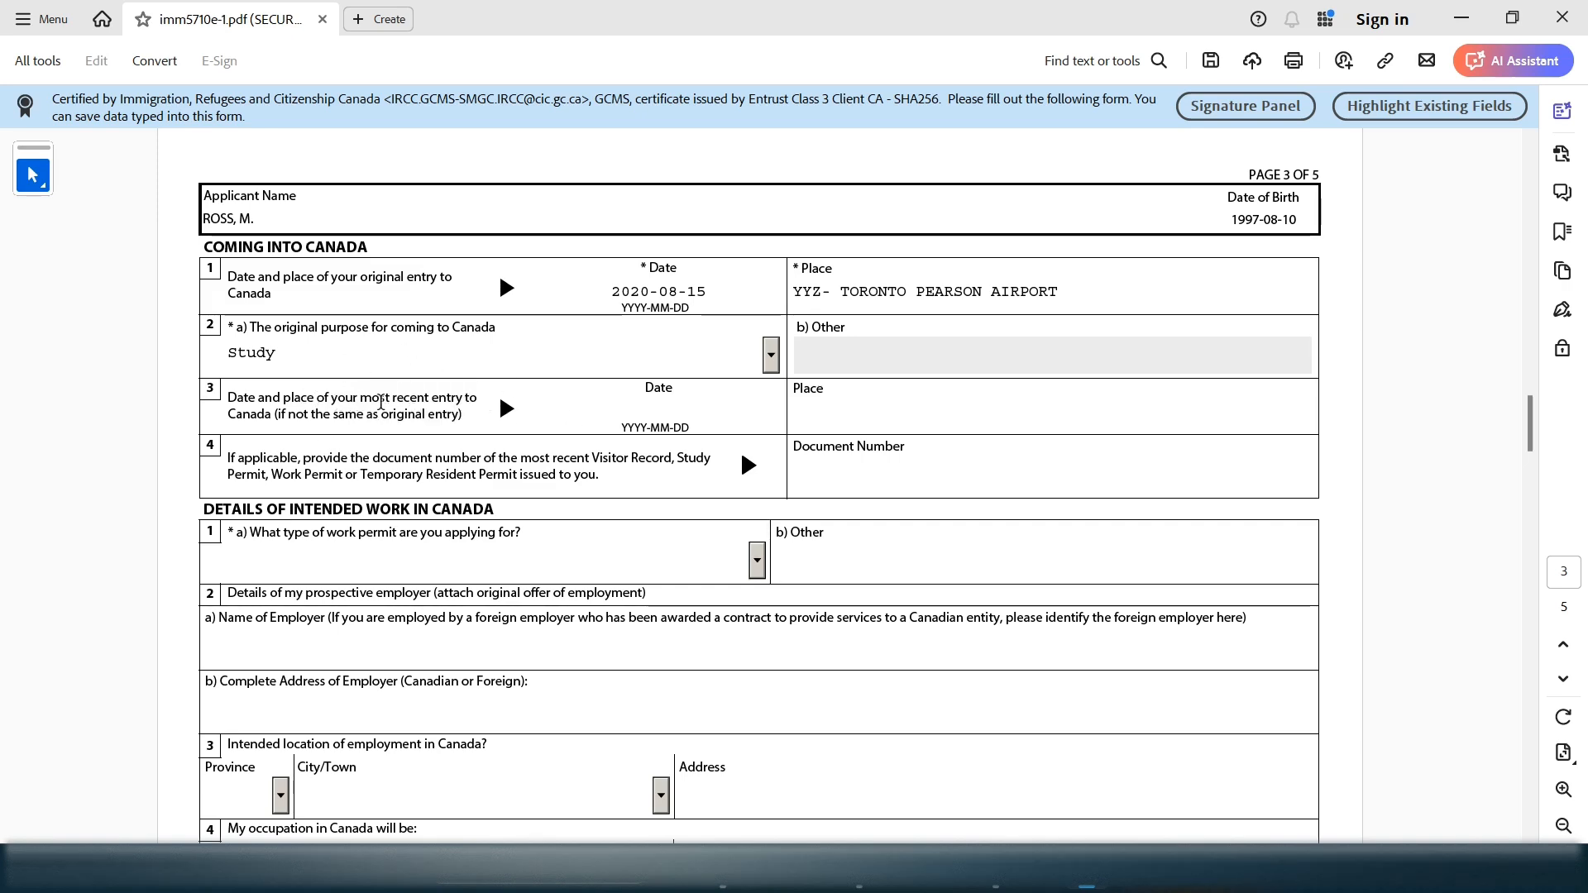
left_click_drag(332, 397, 461, 420)
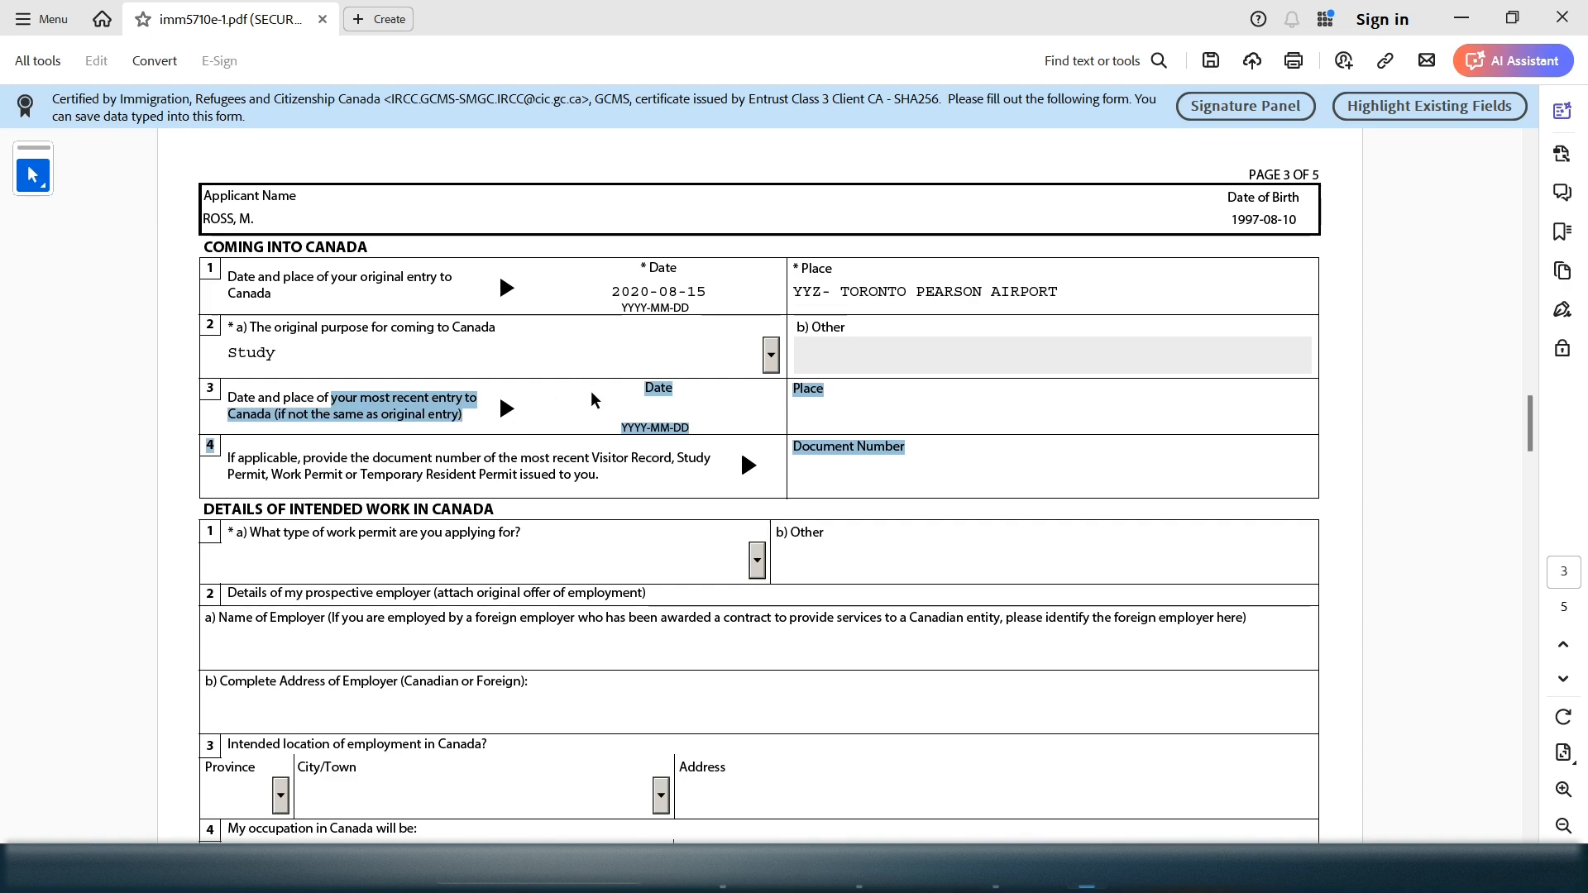
left_click_drag(719, 296, 599, 298)
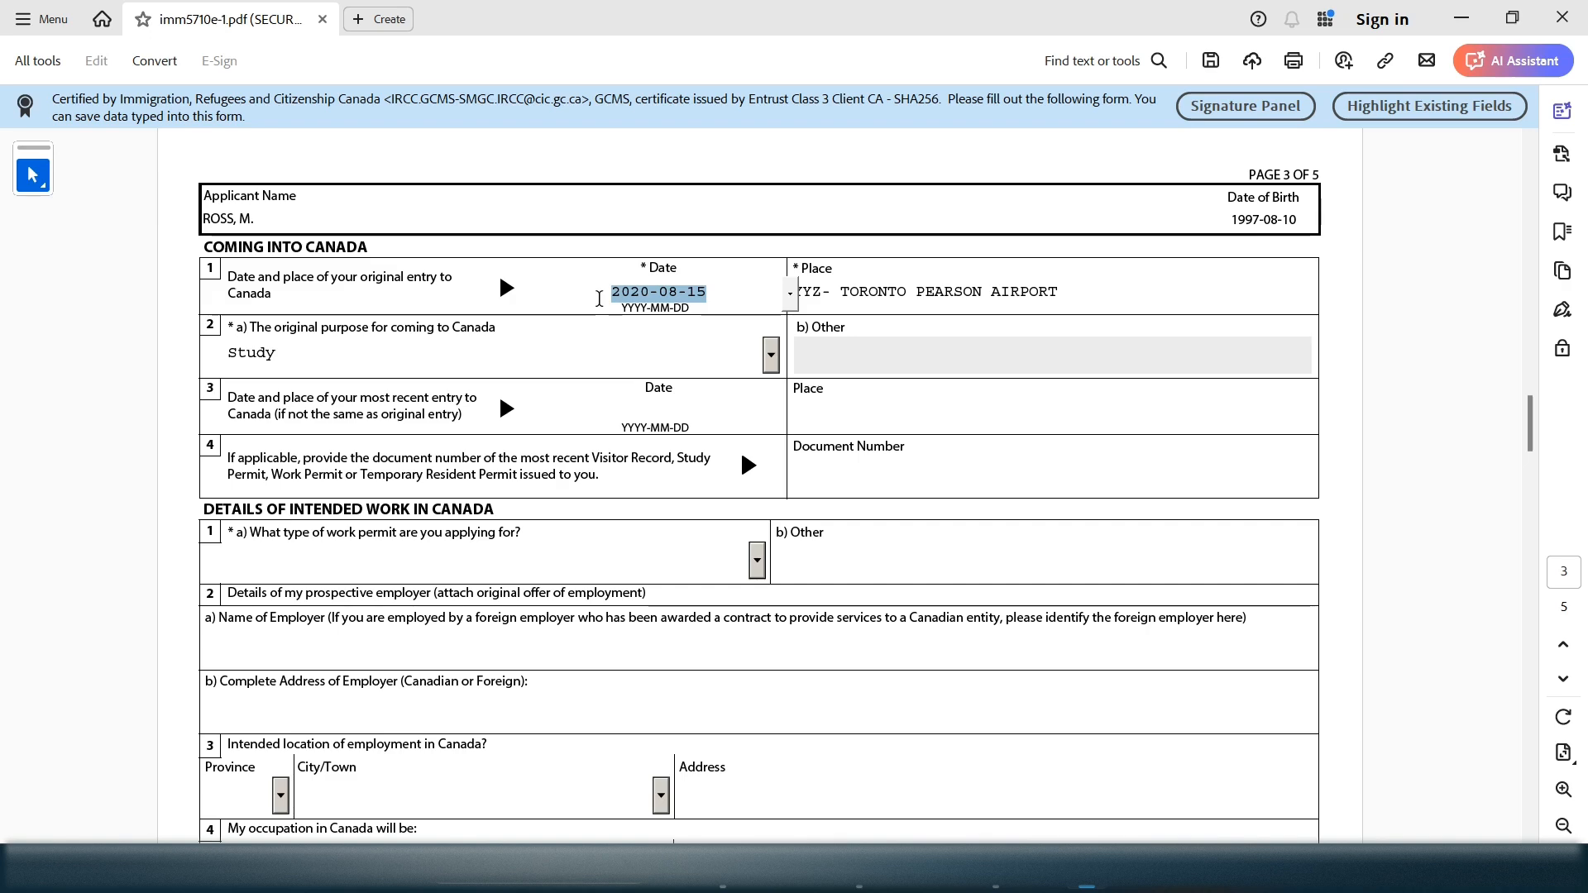
left_click(655, 415)
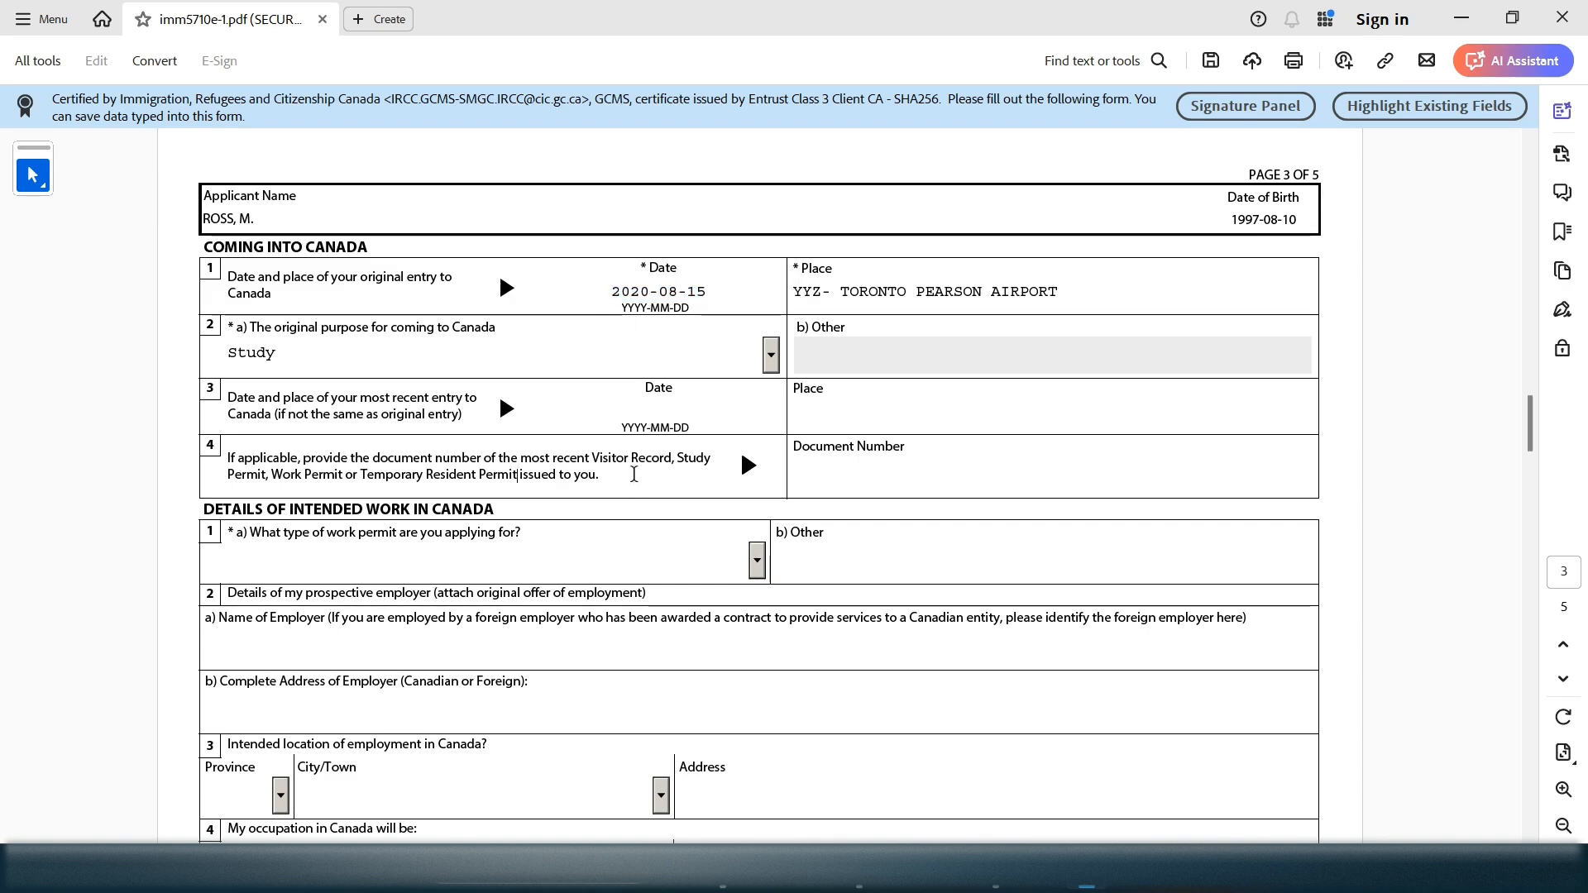
left_click_drag(254, 459, 363, 460)
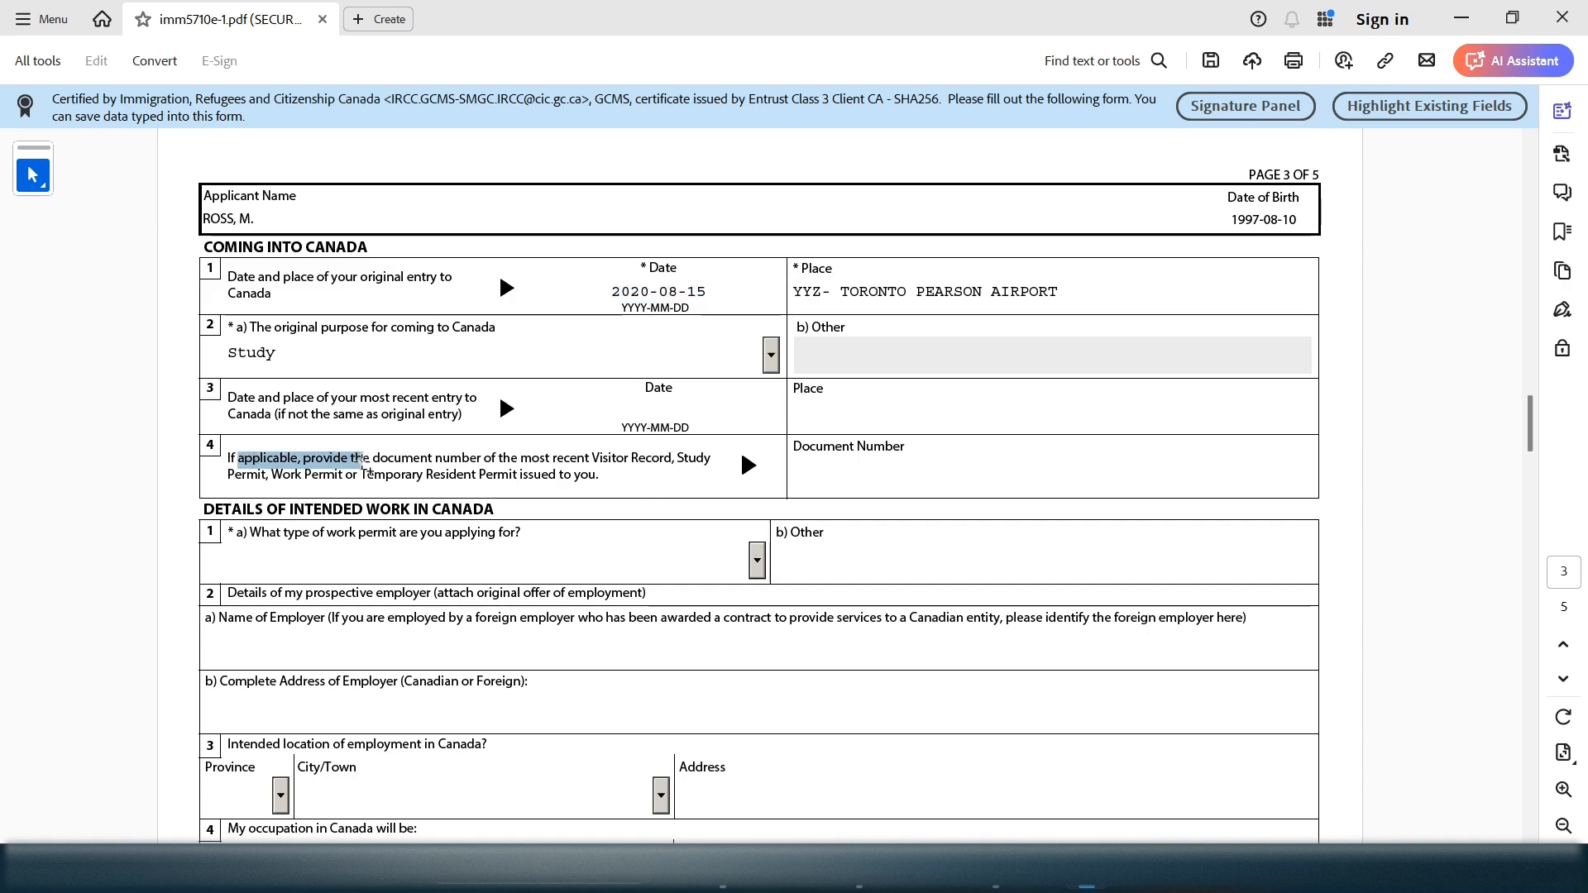
left_click_drag(708, 291, 598, 291)
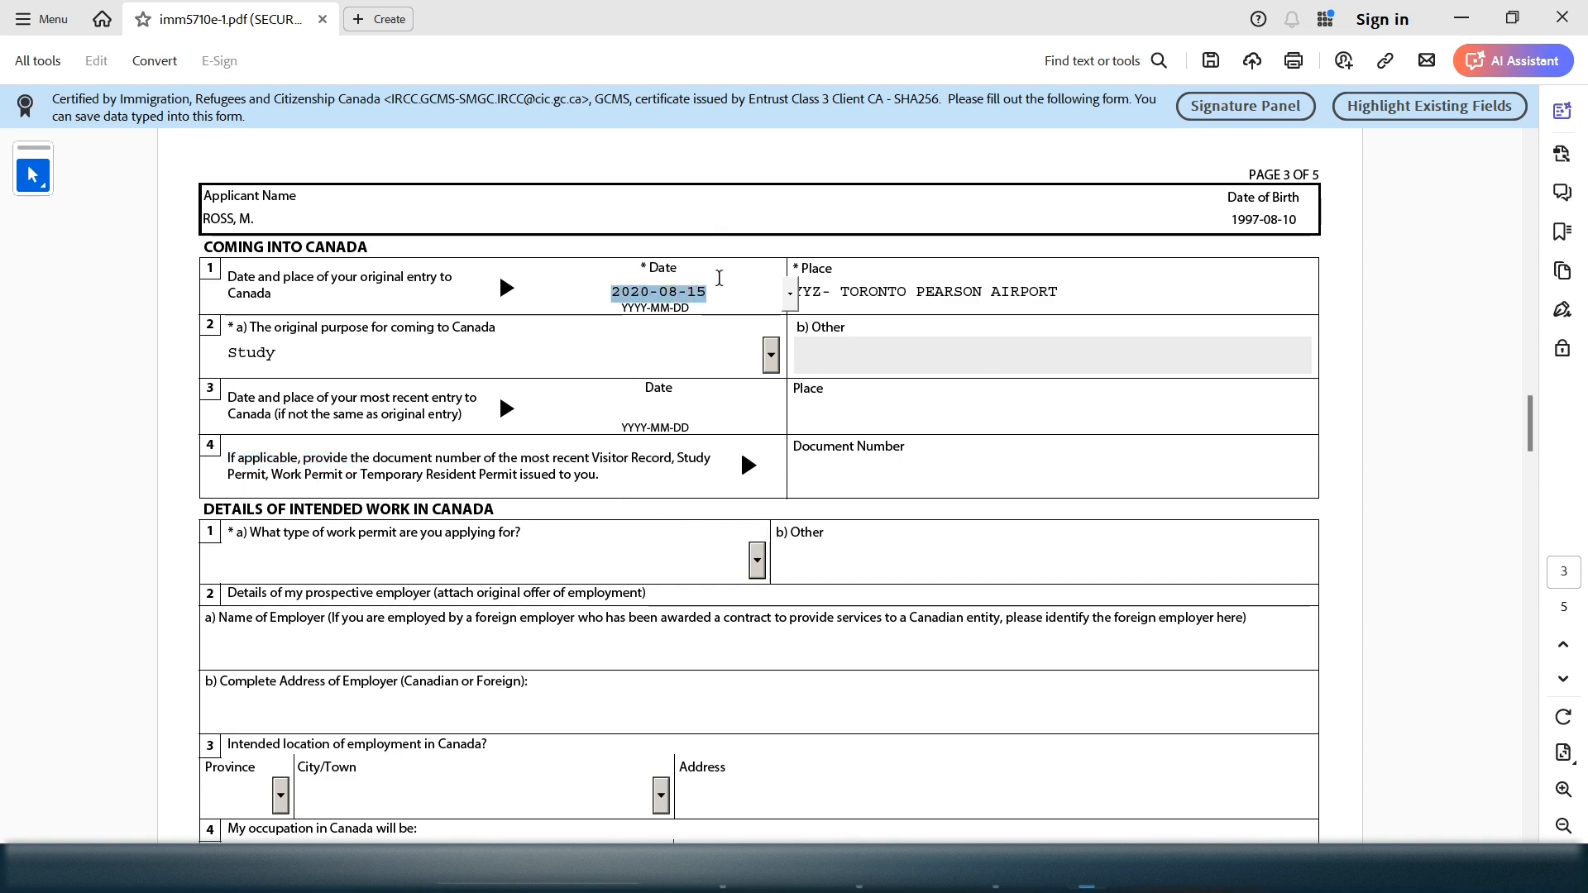
left_click_drag(708, 291, 650, 291)
left_click(643, 399)
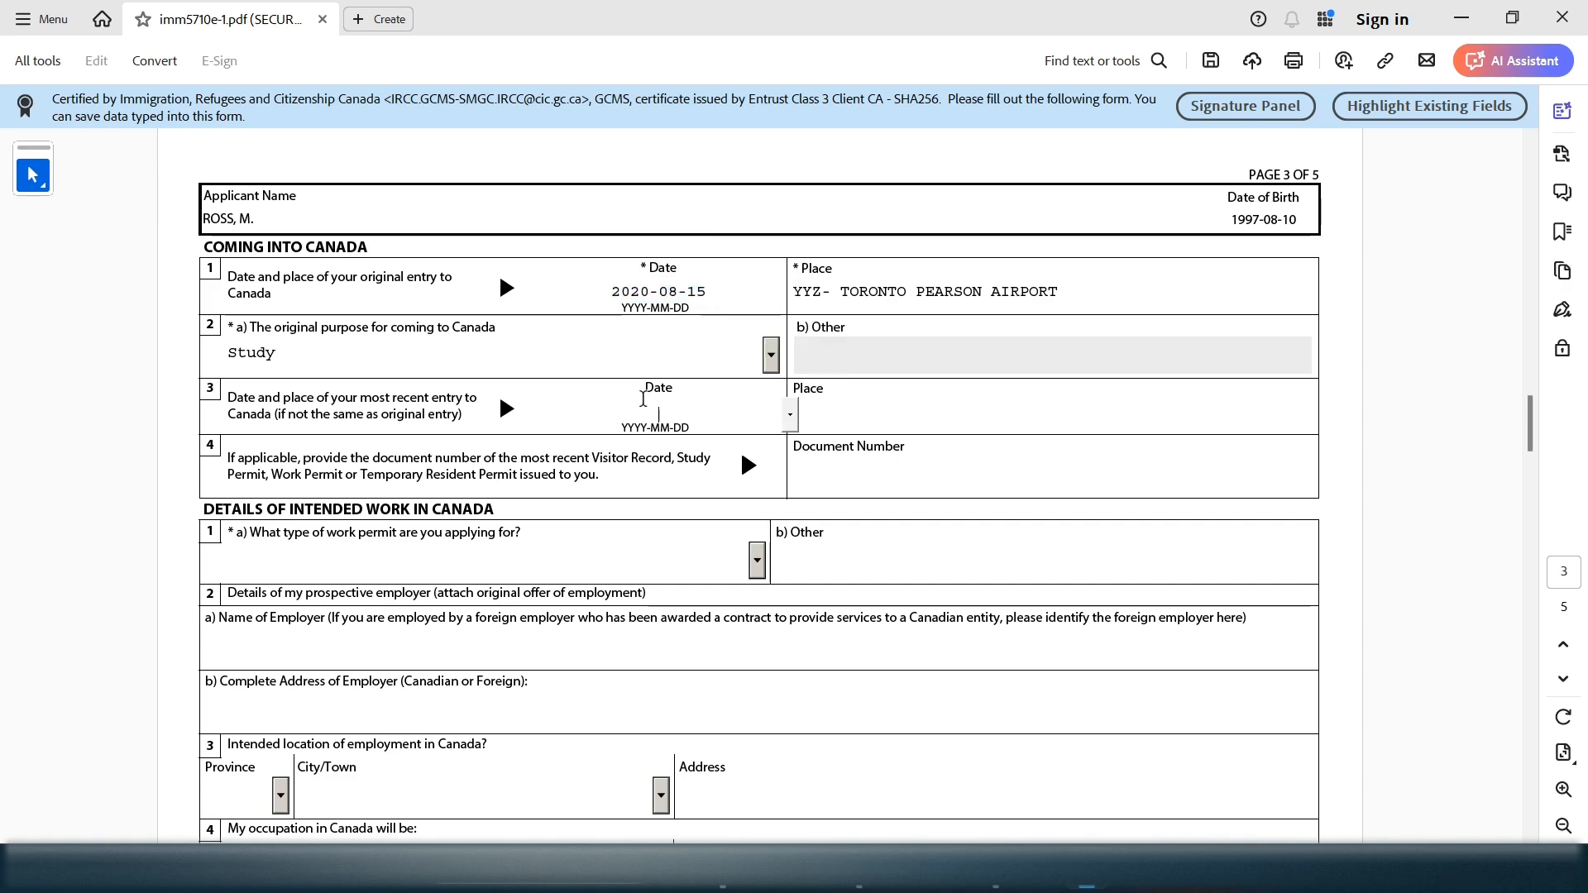
left_click_drag(362, 402, 470, 398)
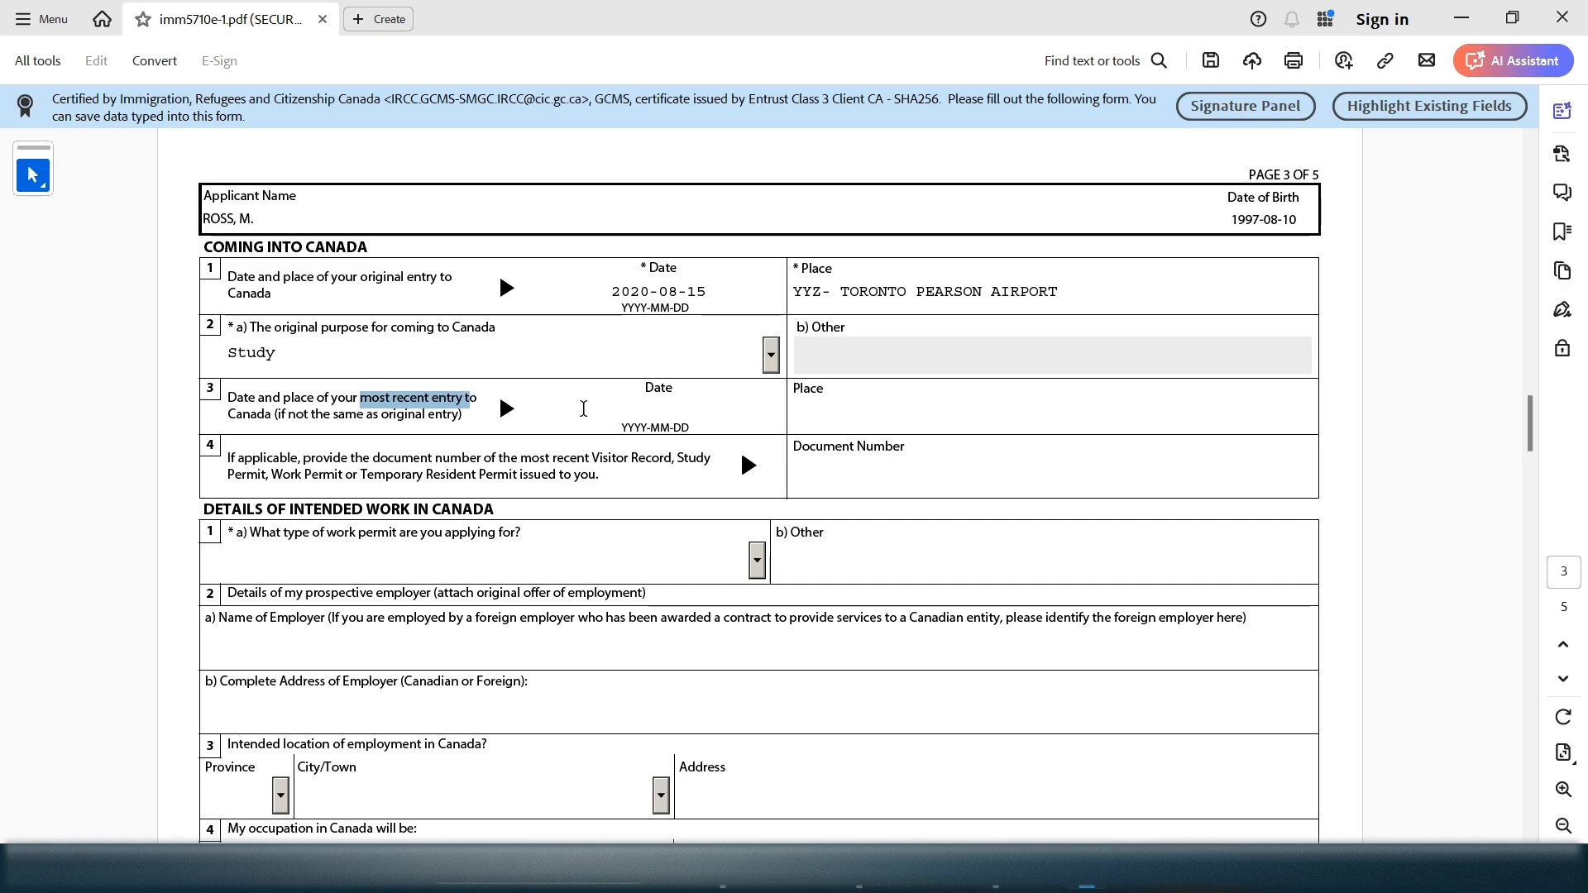
left_click(668, 409)
left_click(608, 408)
type("5588")
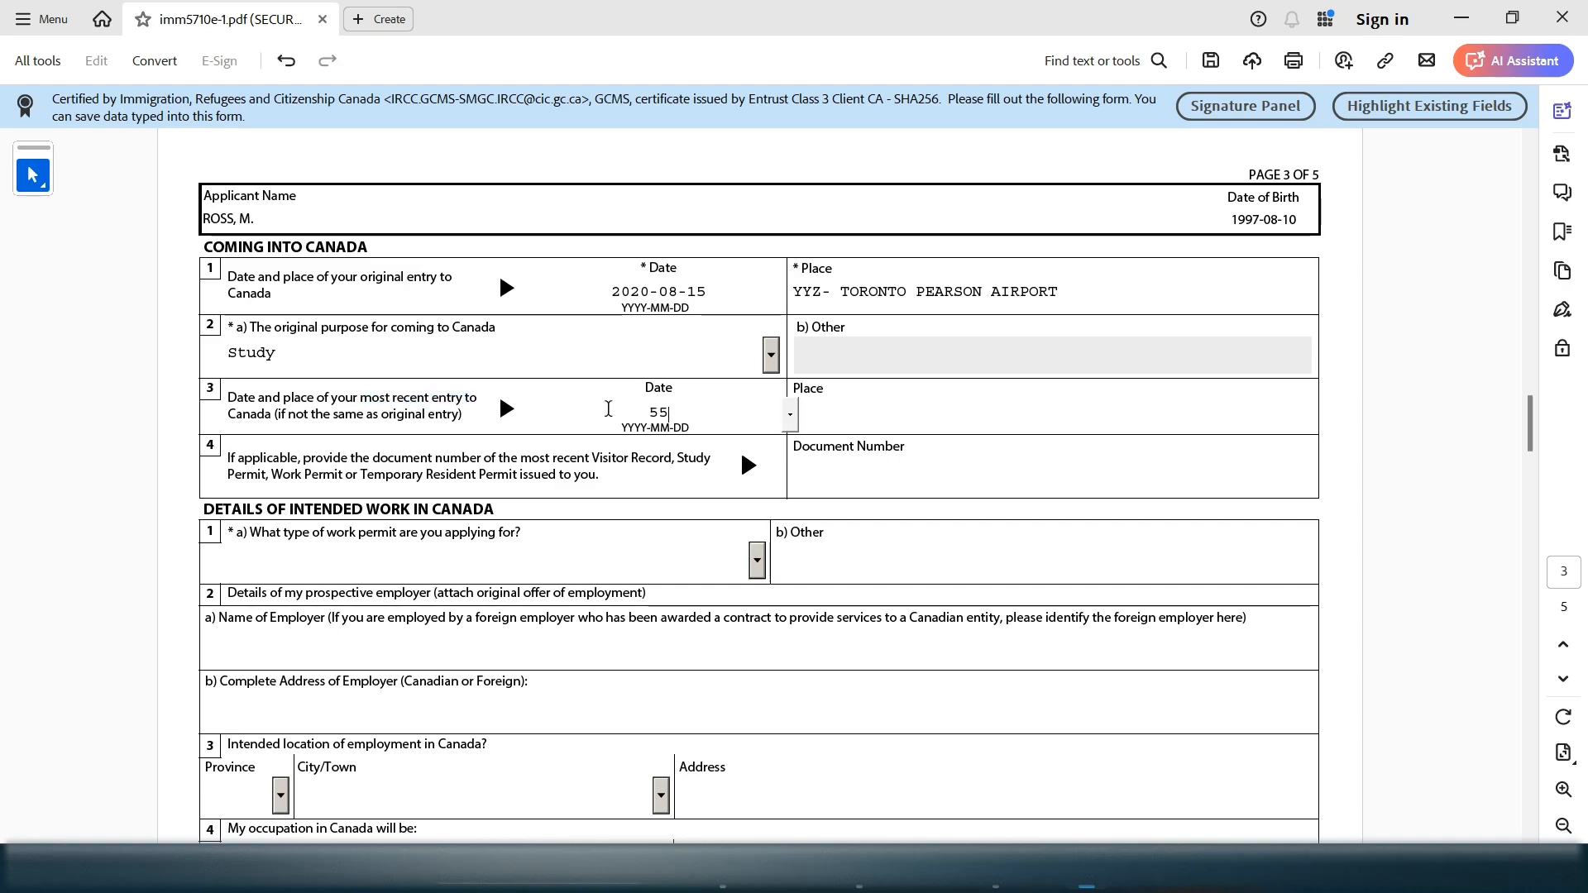
key("BackSpace")
key("BackSpace")
key("BackSpace")
key("BackSpace")
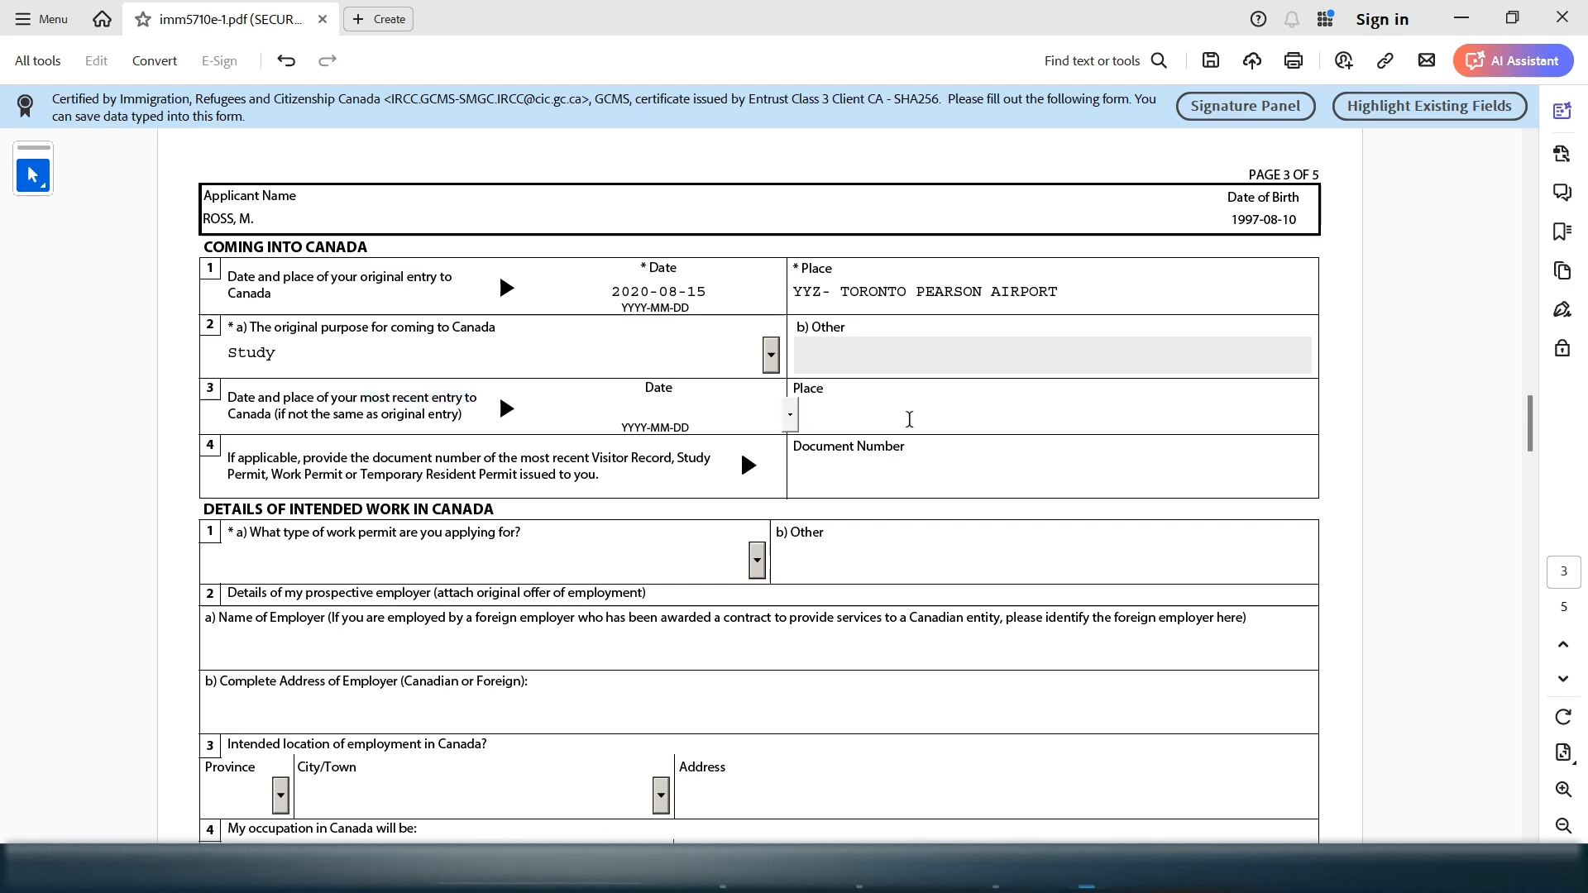
left_click(915, 411)
type("YYJ")
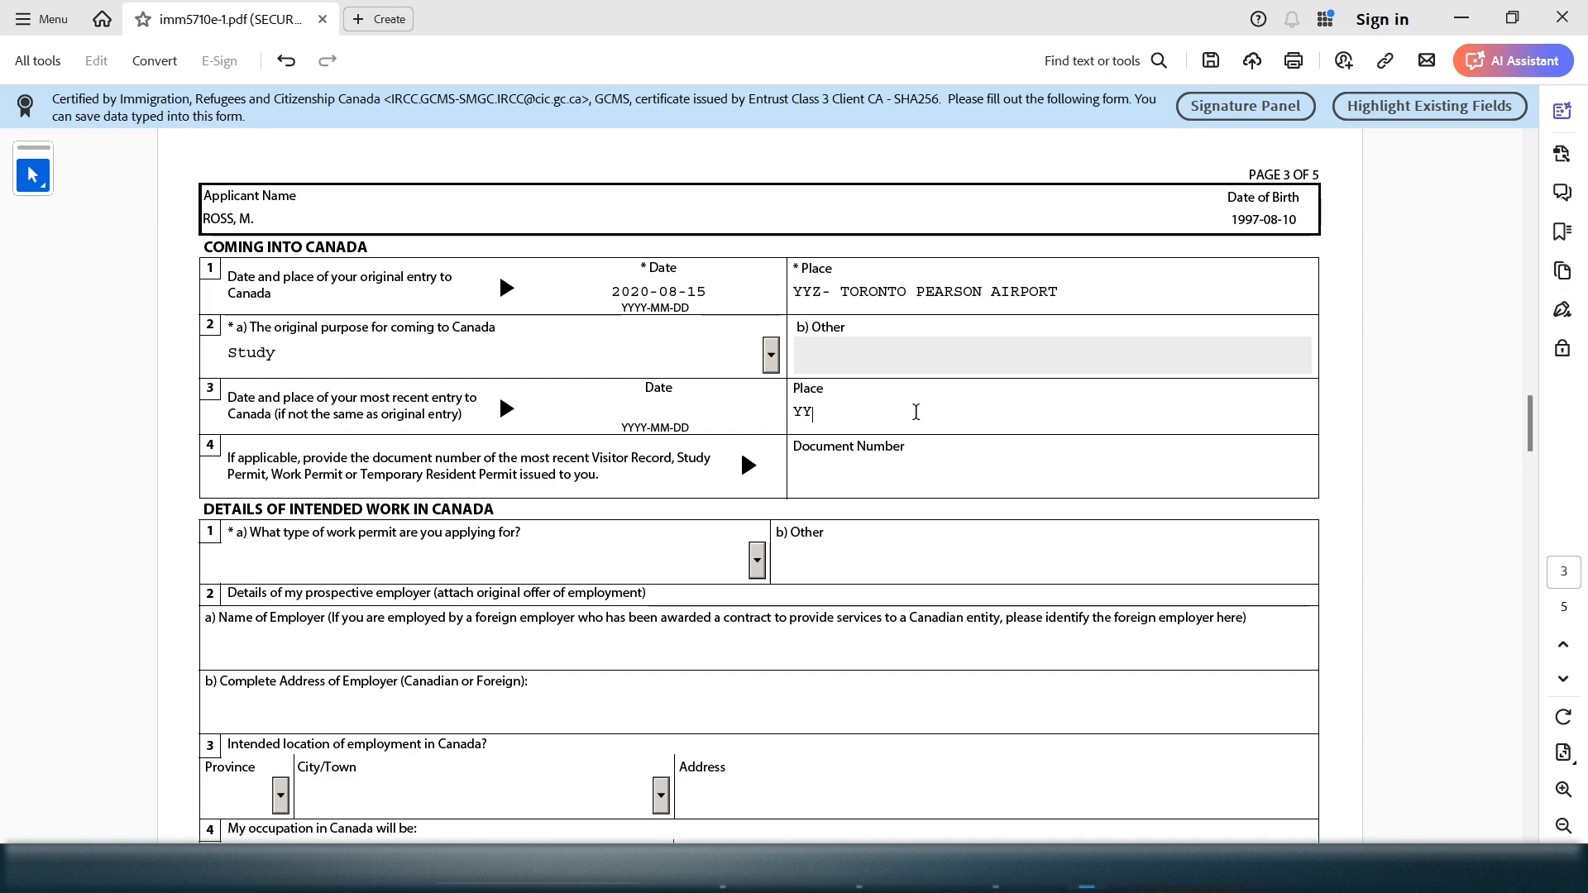
key("BackSpace")
right_click(668, 414)
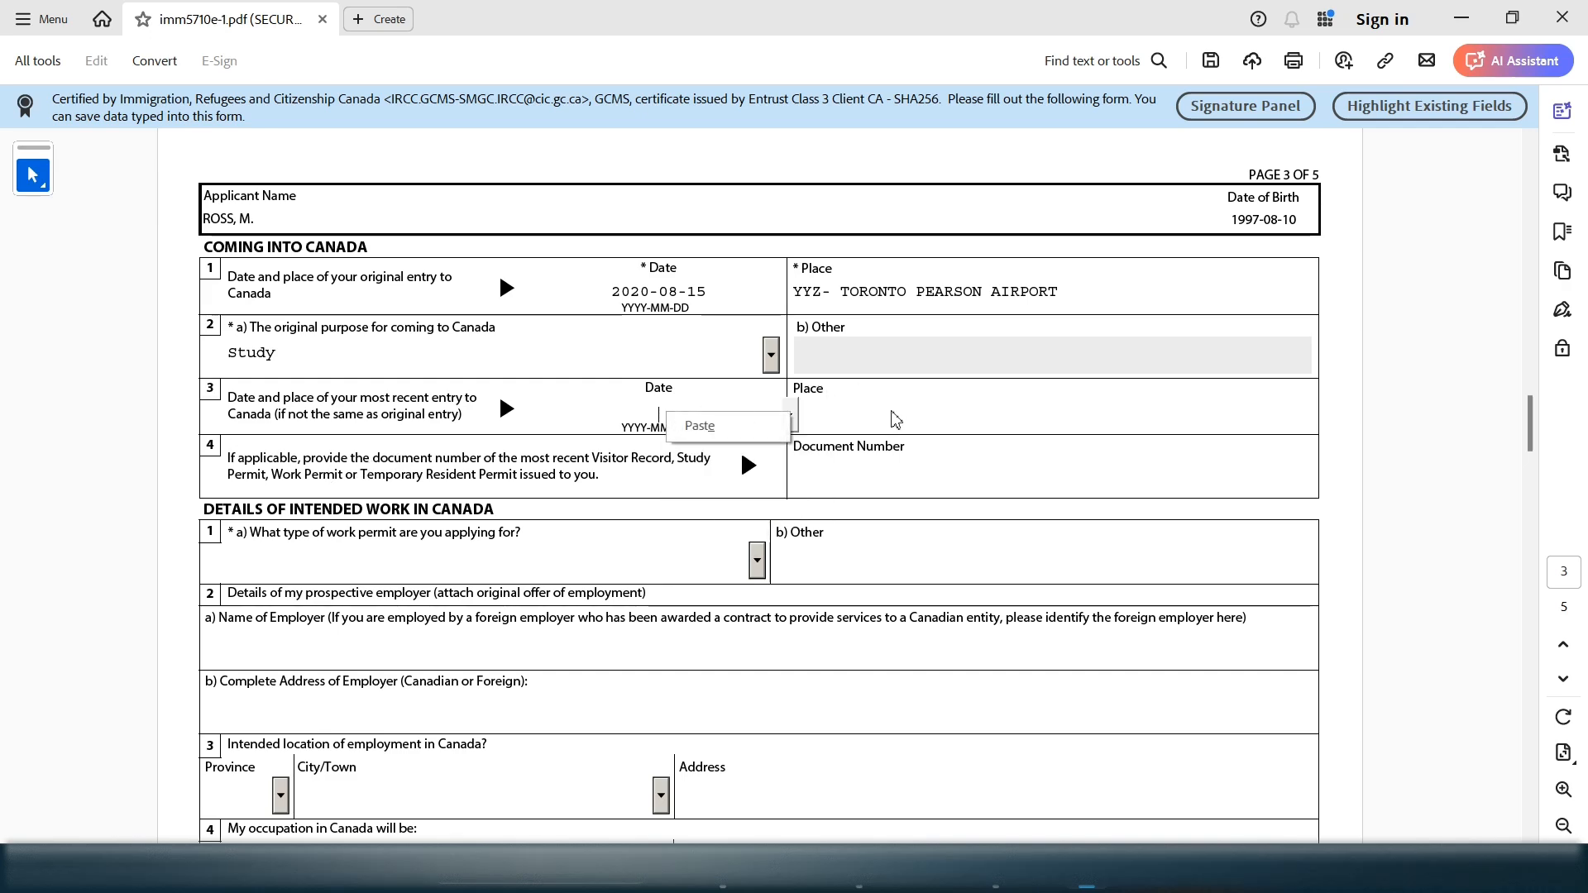
left_click(876, 421)
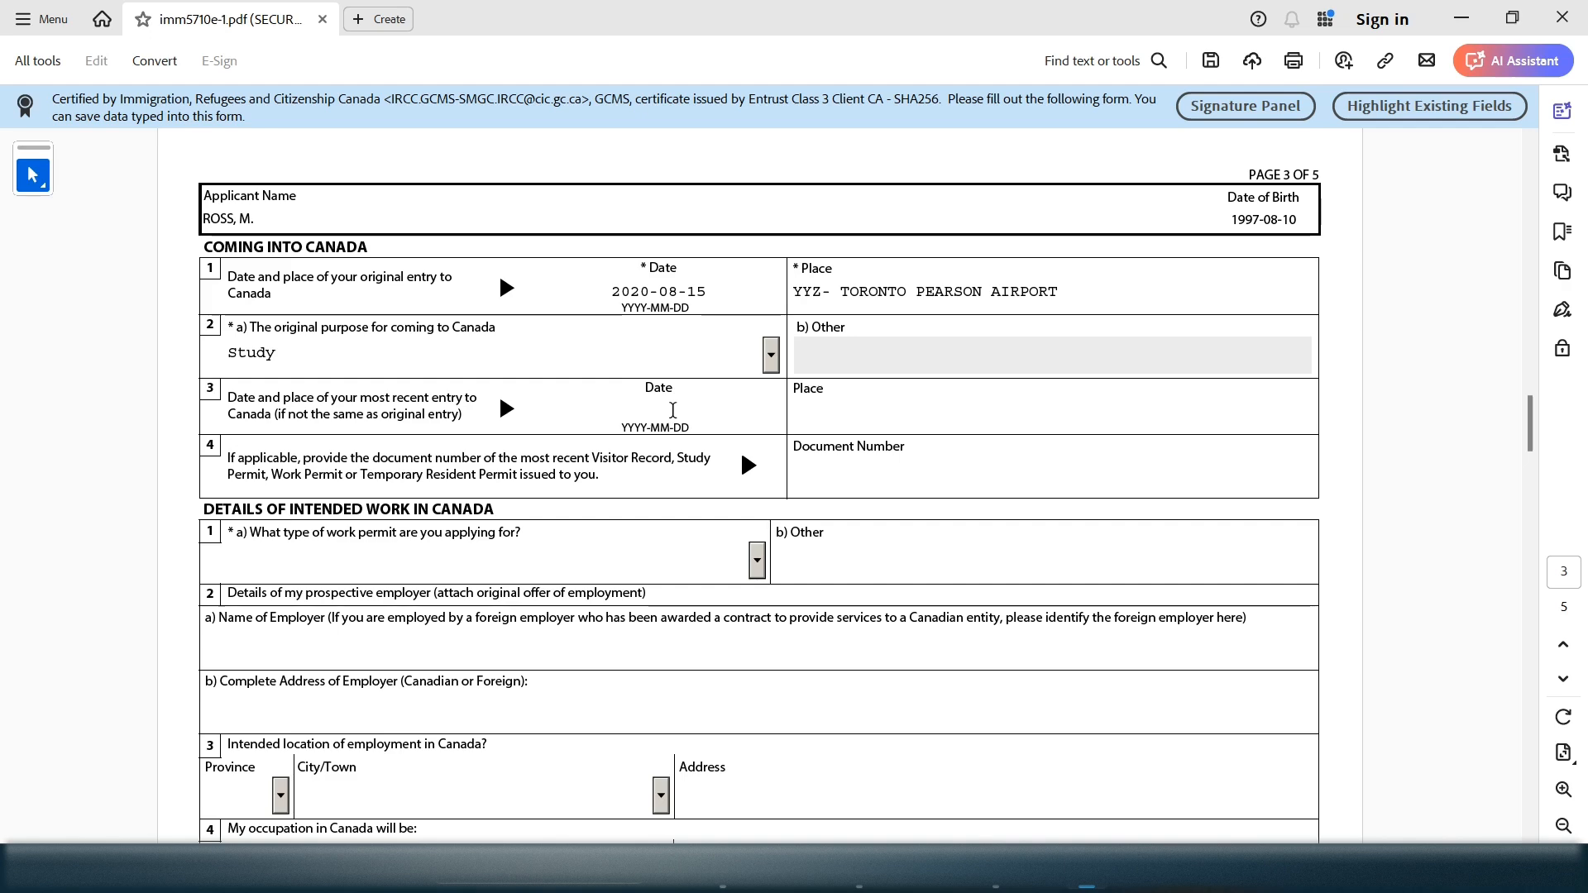
left_click_drag(720, 291, 576, 286)
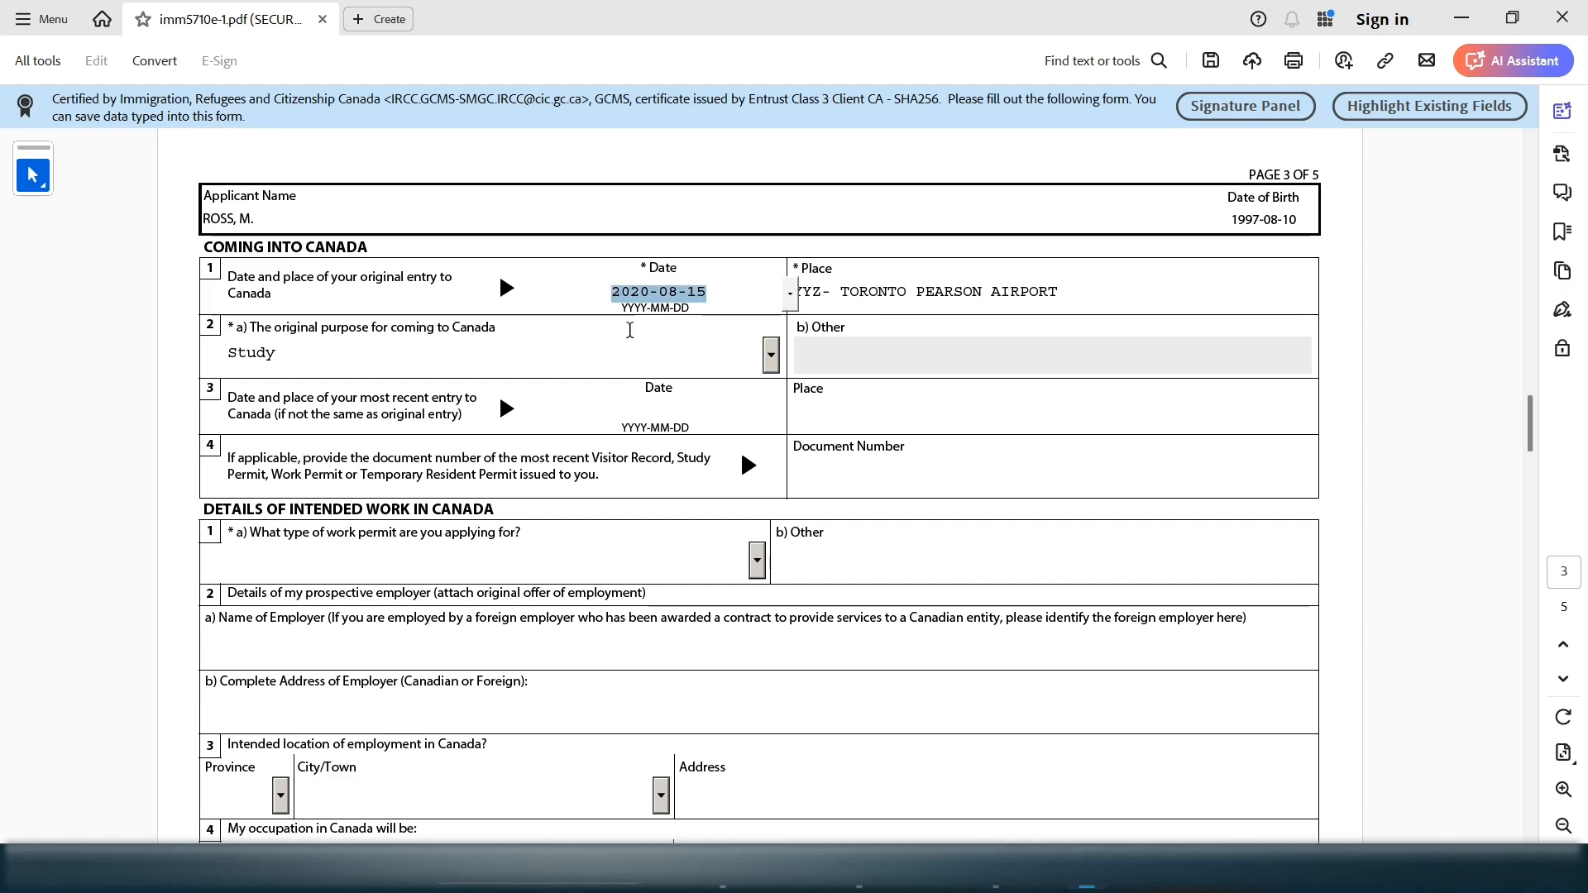
left_click(881, 415)
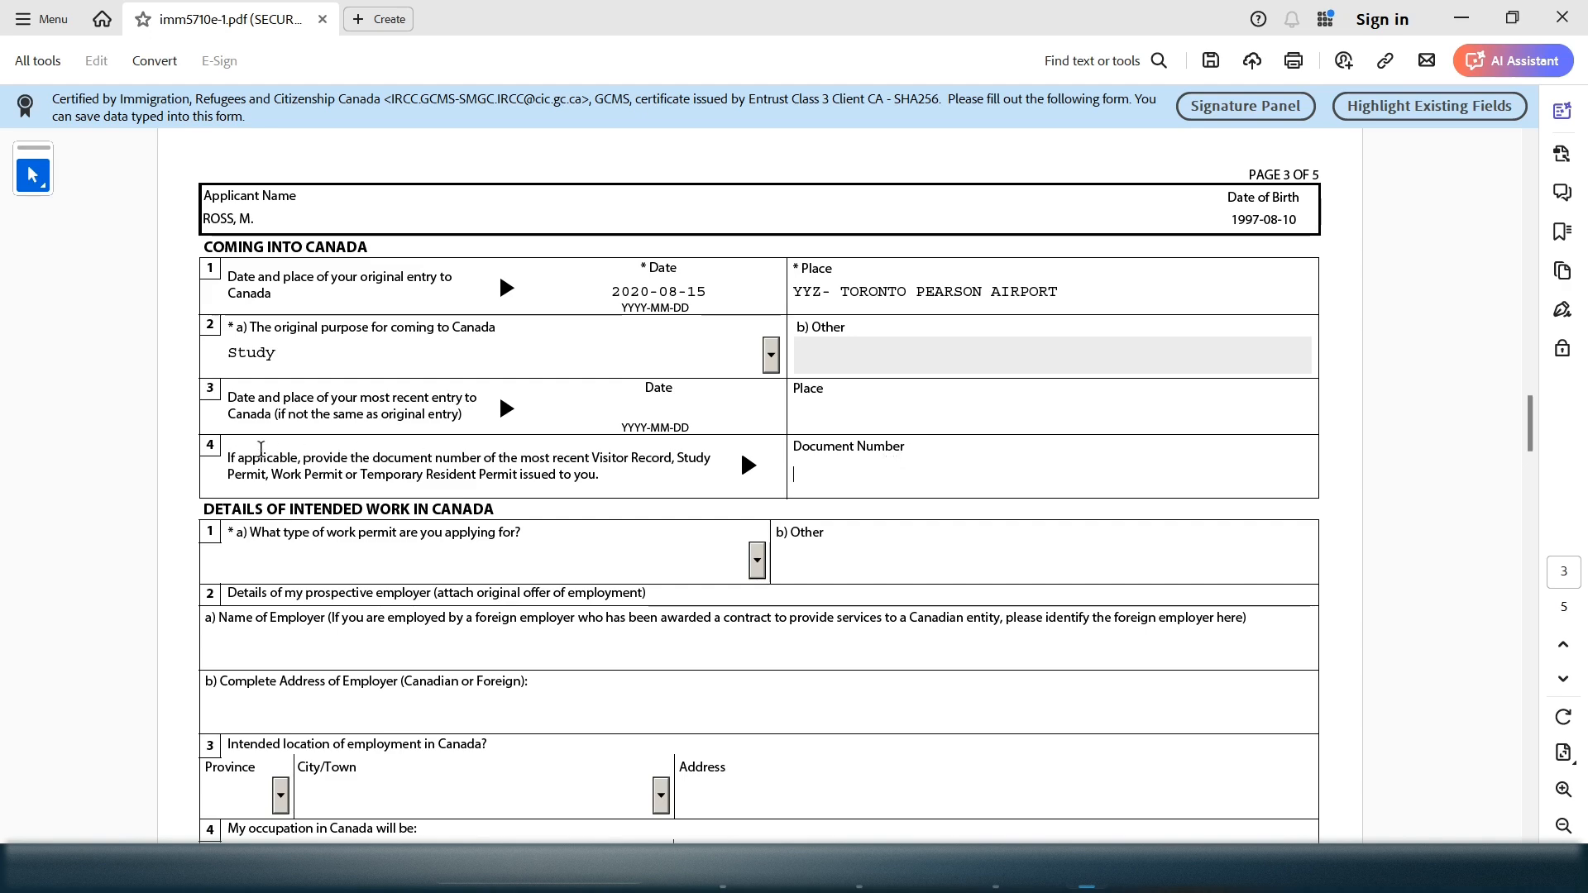
Review row 4's question asking for the most recent study permit's document number
left_click_drag(246, 457, 613, 483)
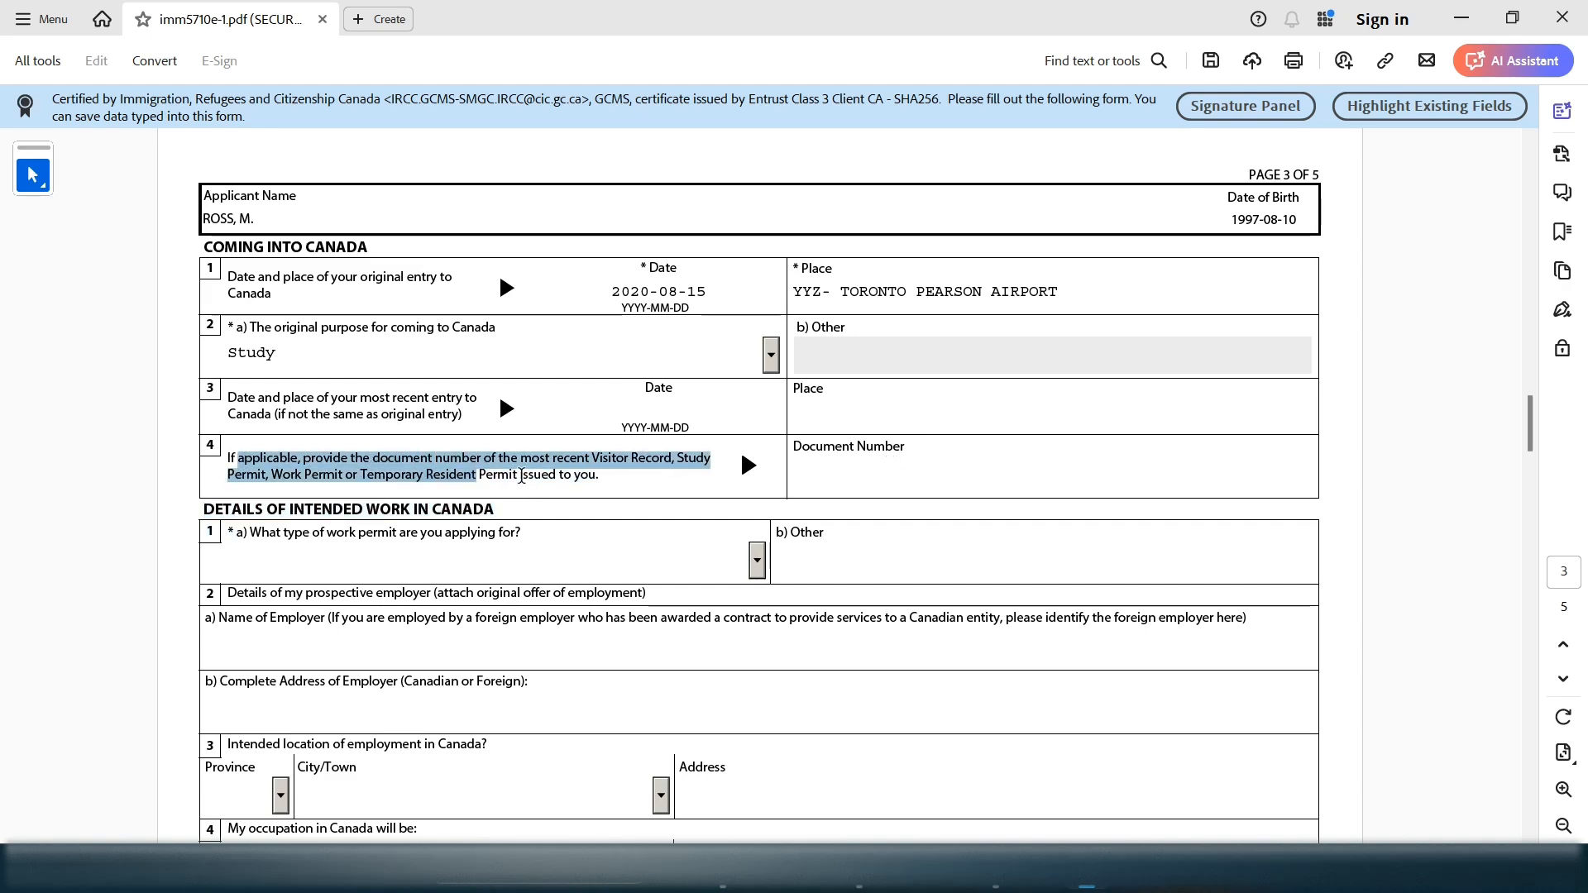
left_click(613, 476)
left_click_drag(333, 459, 657, 481)
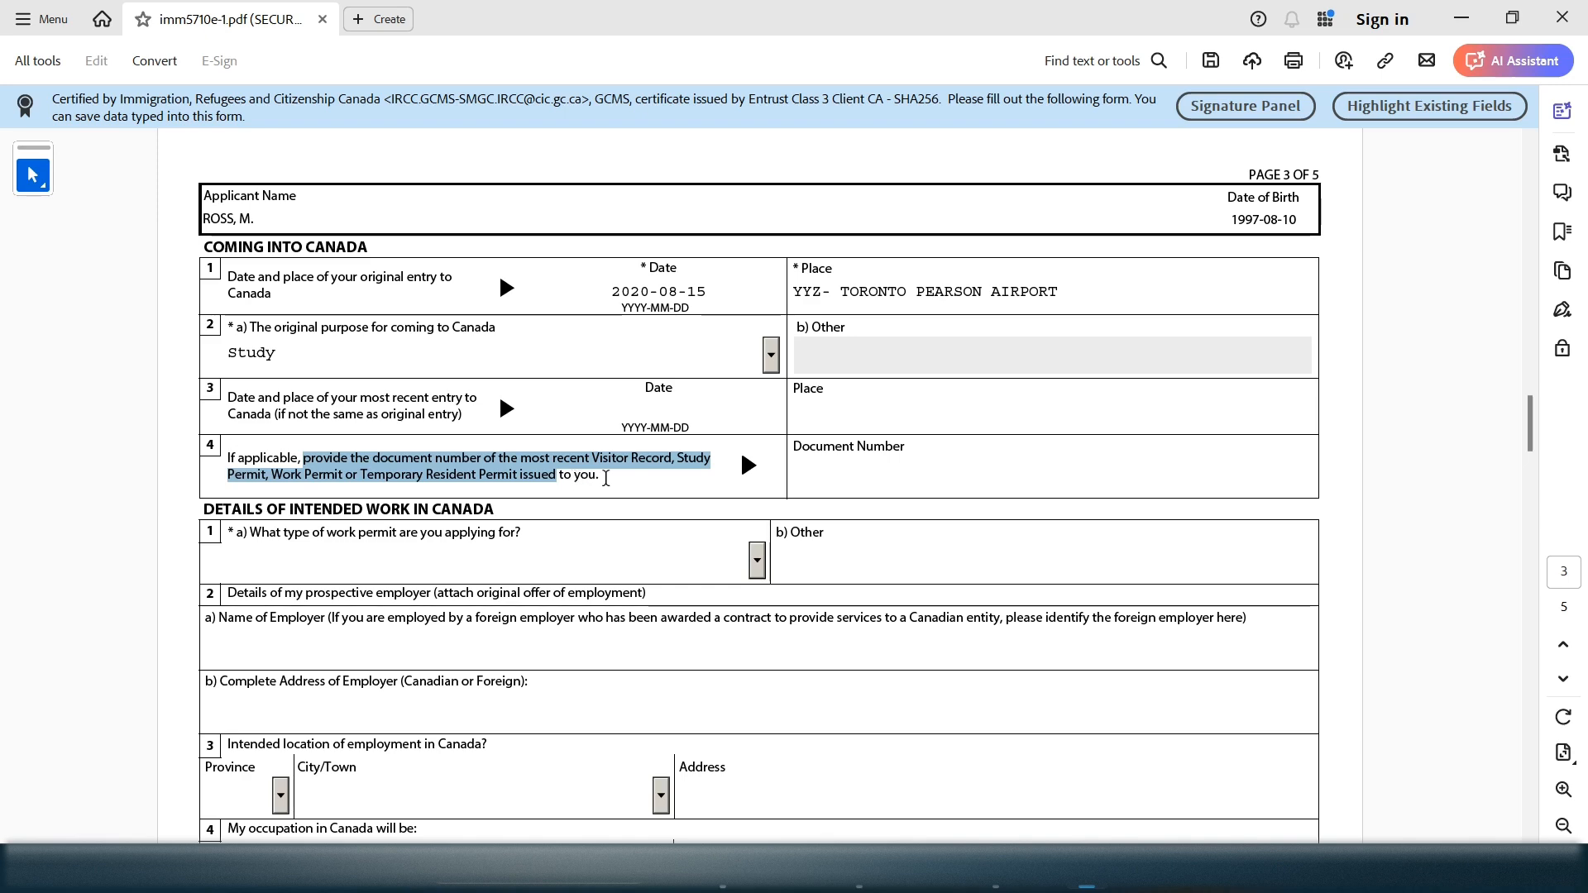
left_click(604, 476)
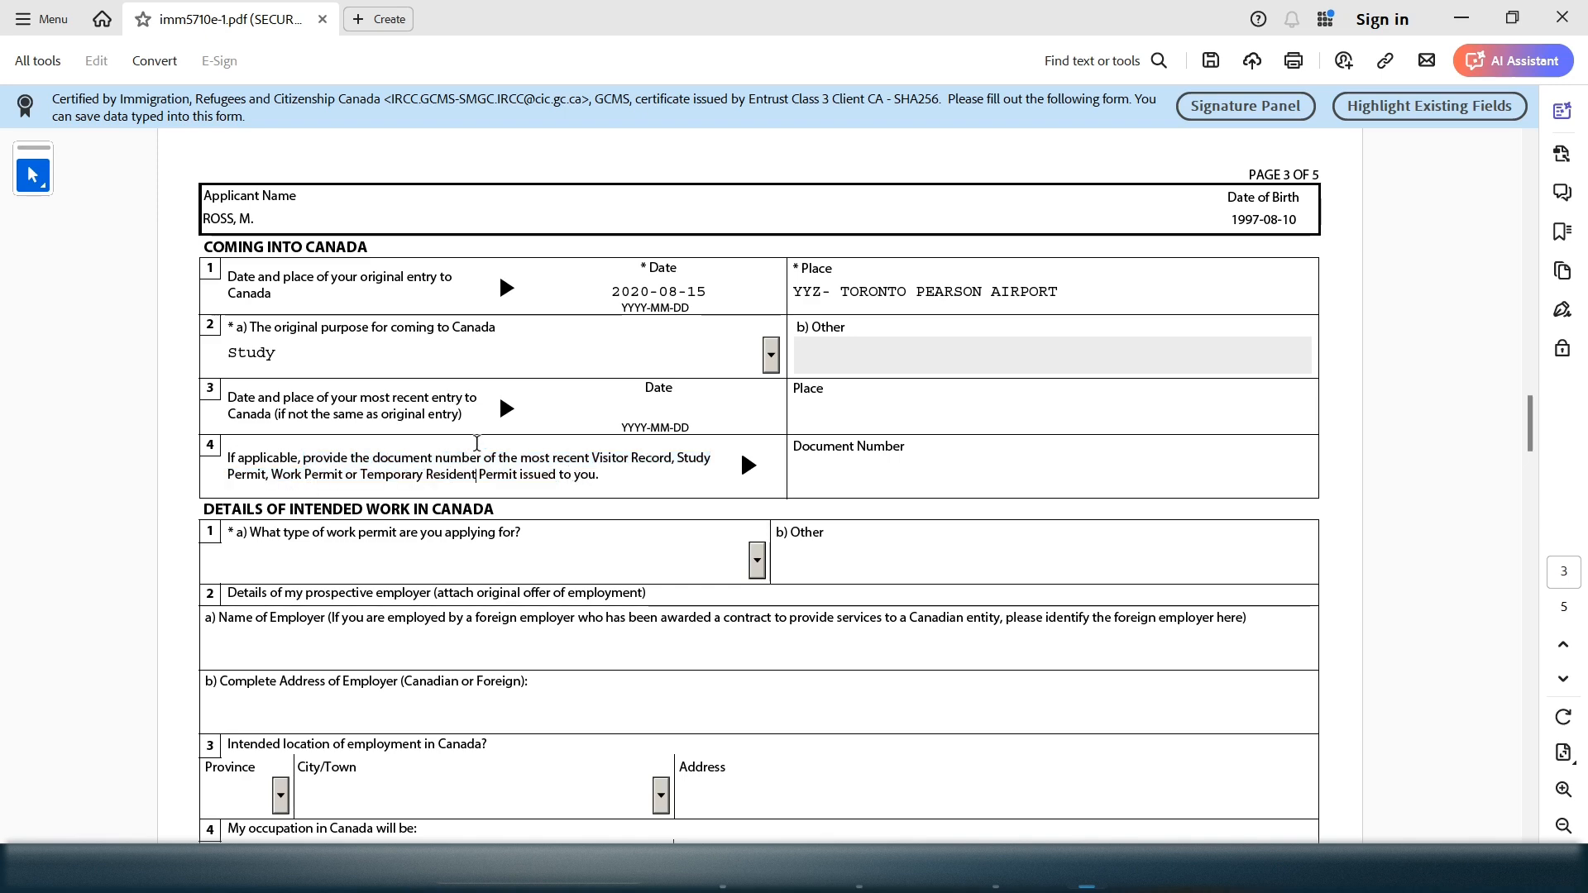
left_click_drag(385, 458, 453, 460)
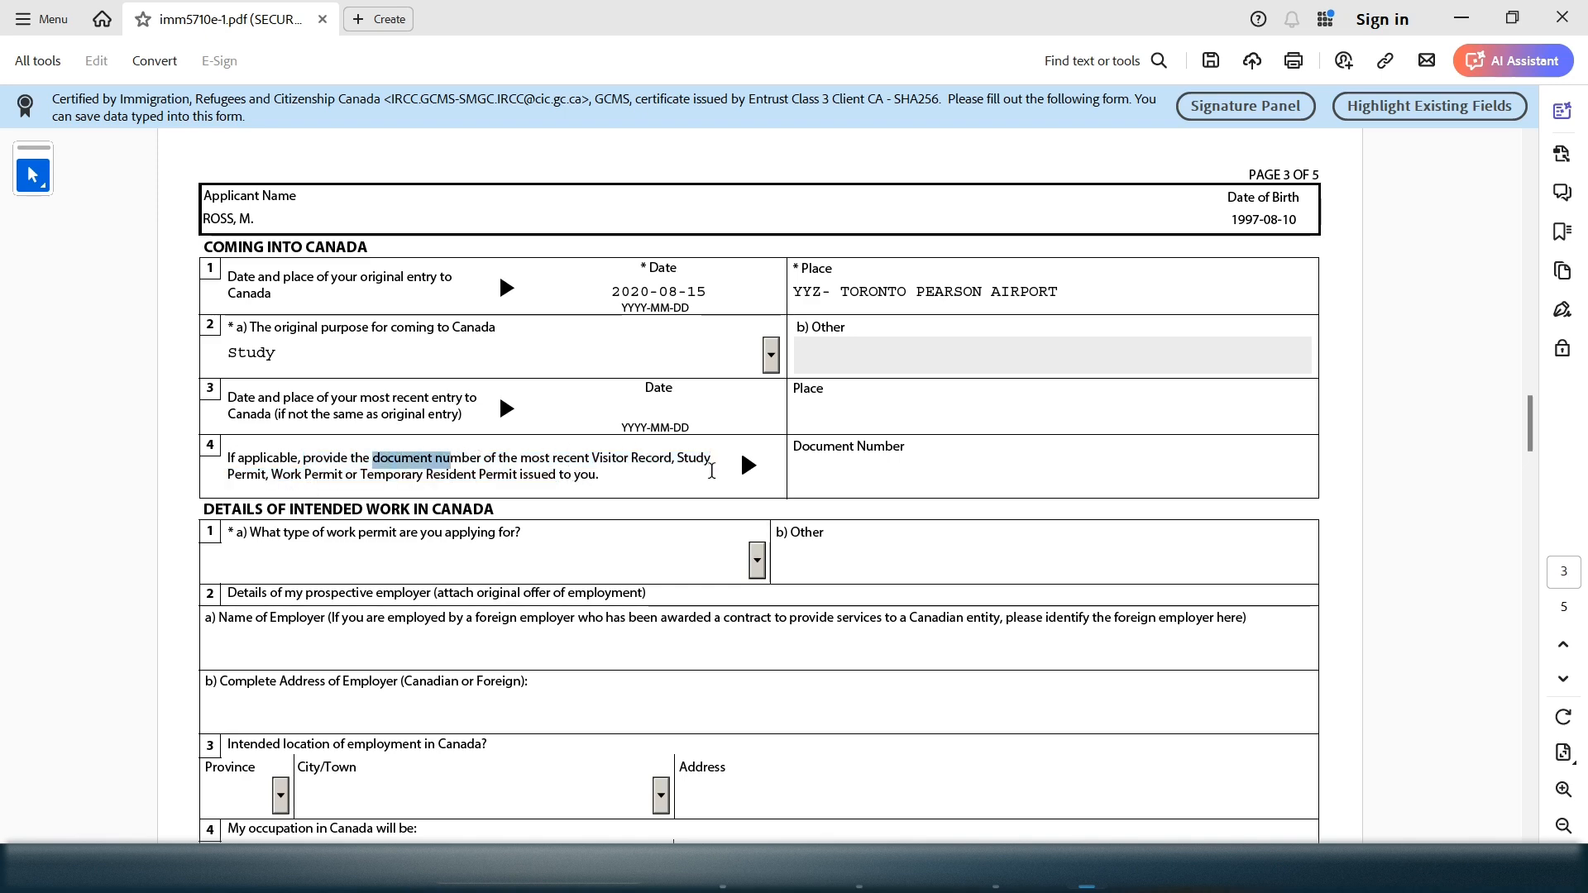
left_click_drag(678, 460, 267, 475)
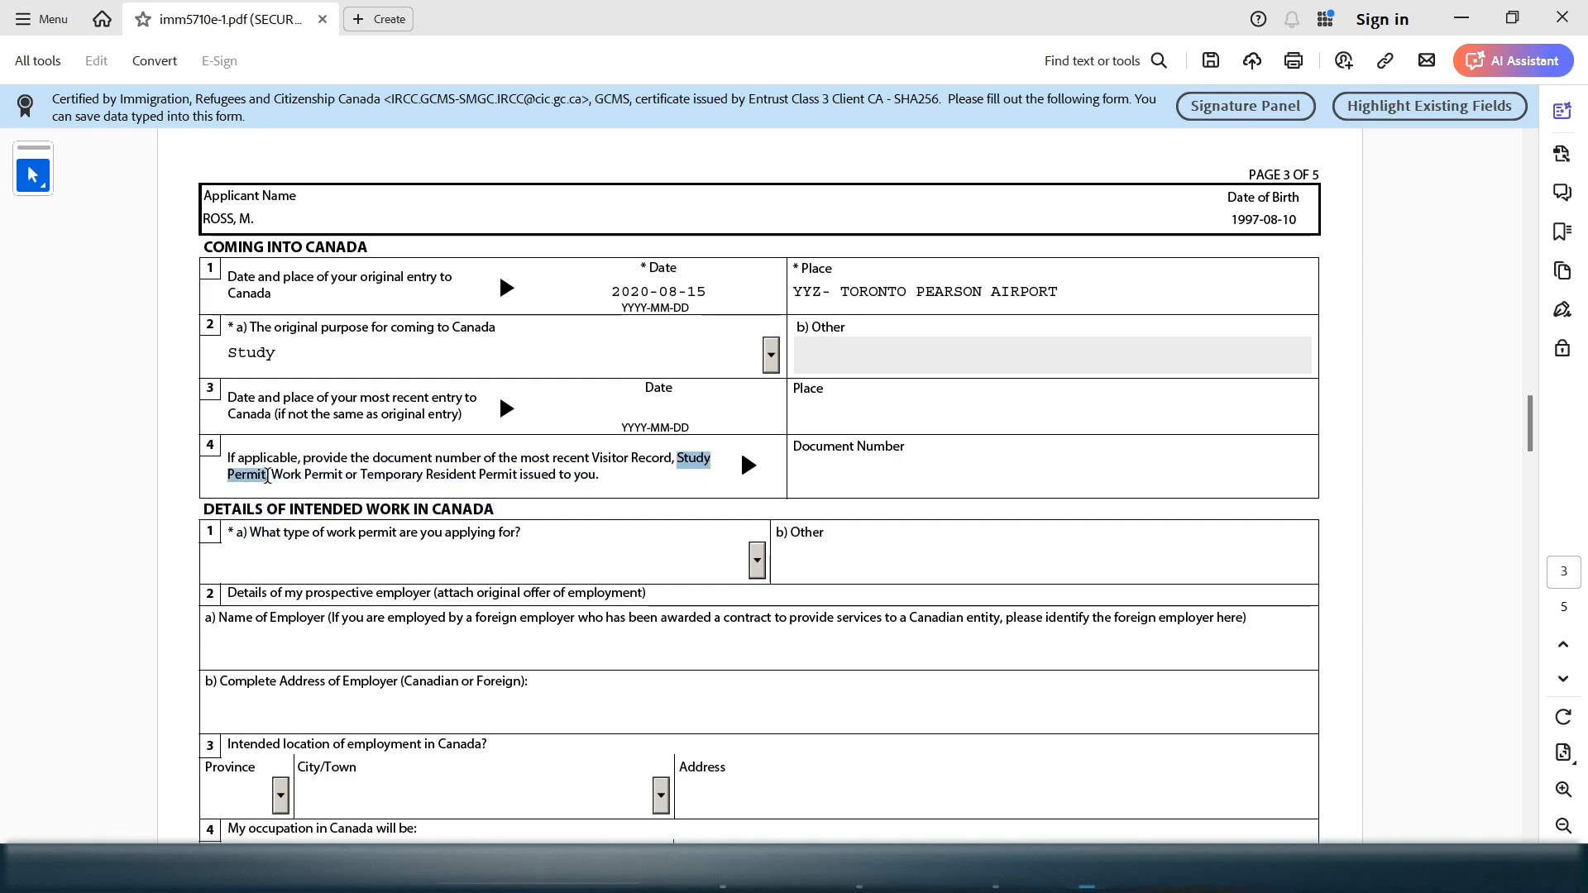
Enter the study permit's document number in row 4's Document Number field
left_click(859, 463)
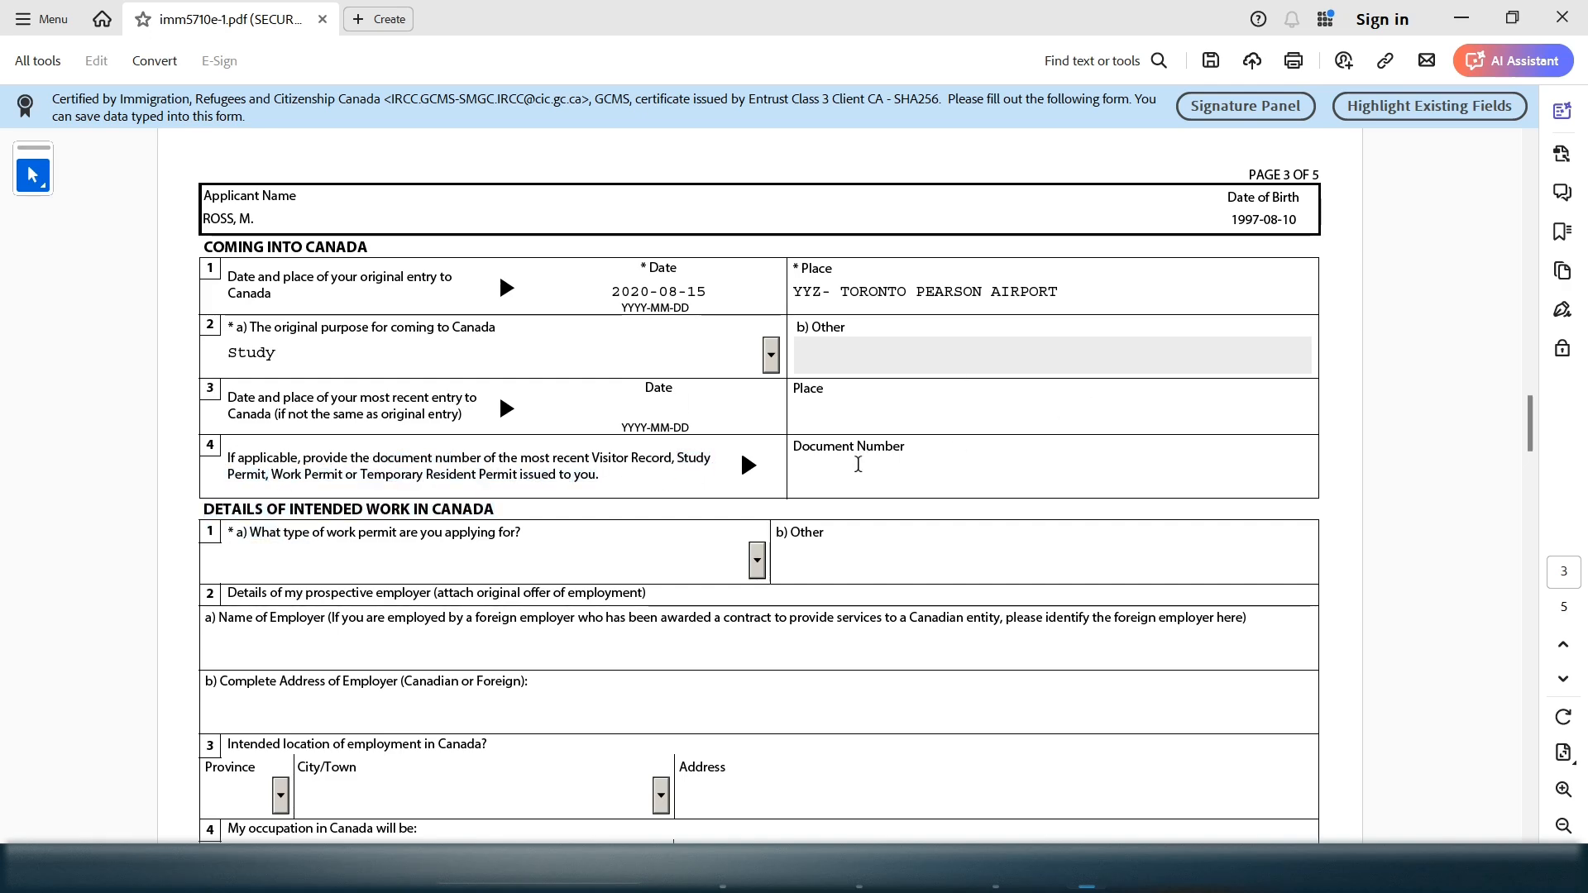
triple_click(931, 449)
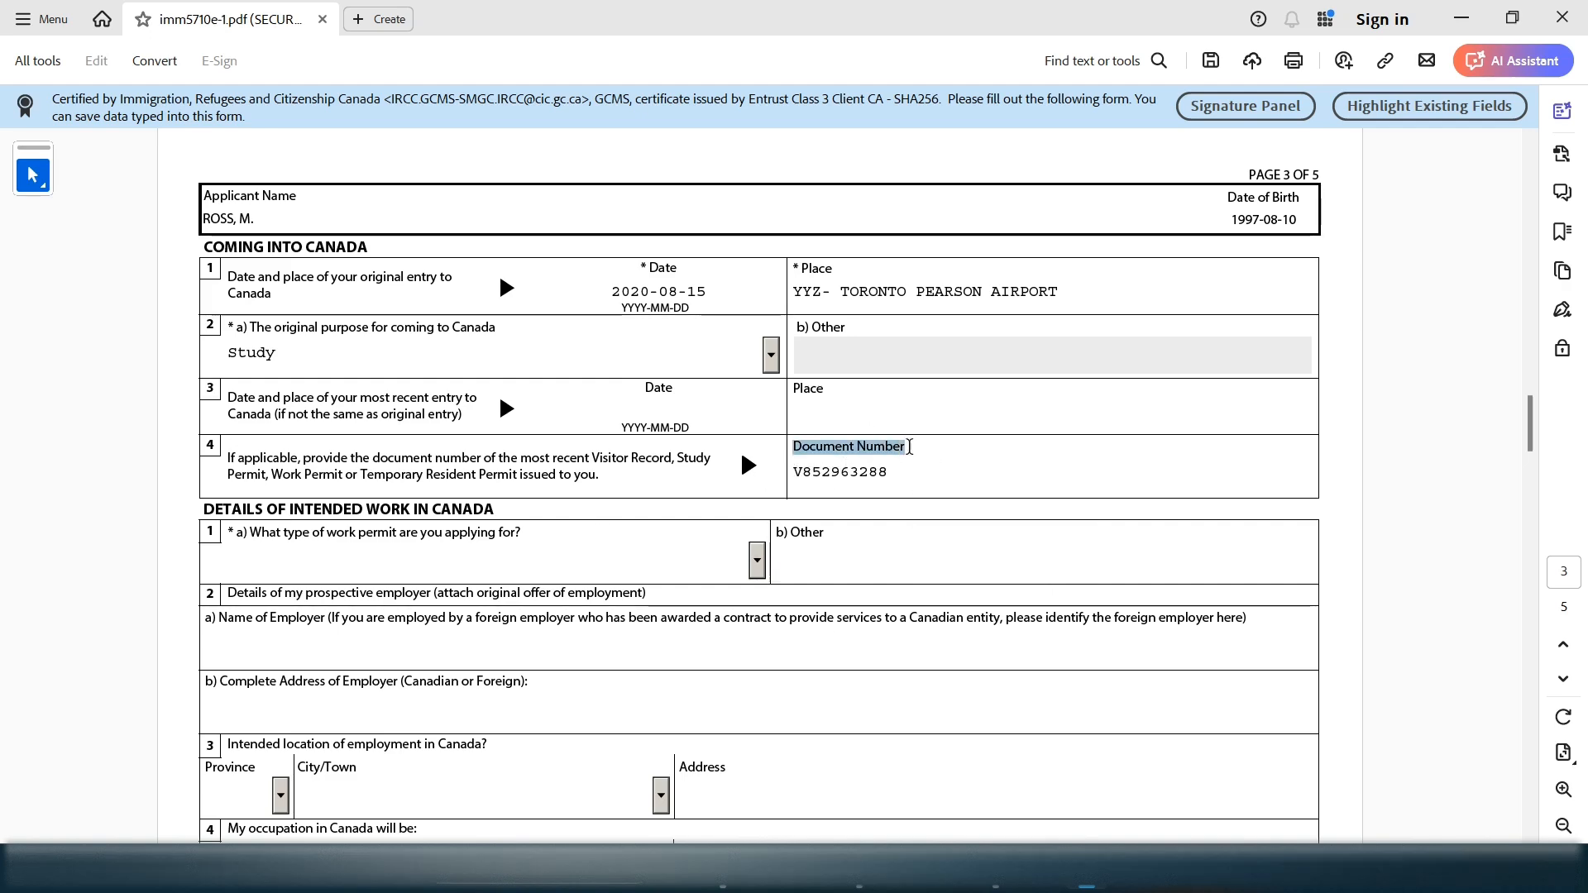
left_click_drag(931, 449, 912, 446)
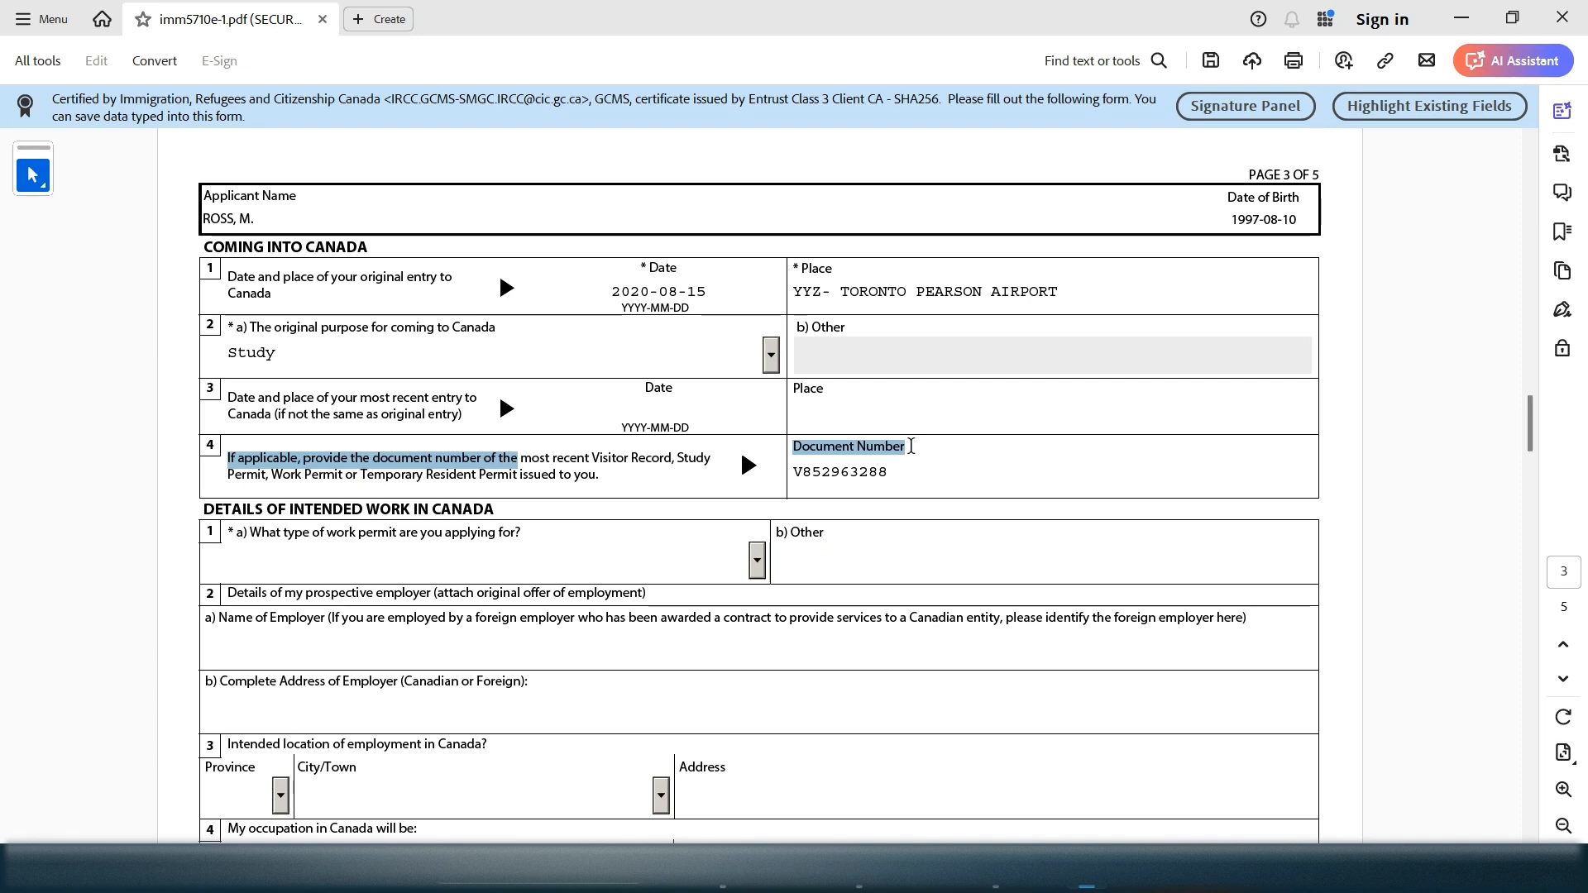
left_click_drag(680, 458, 273, 475)
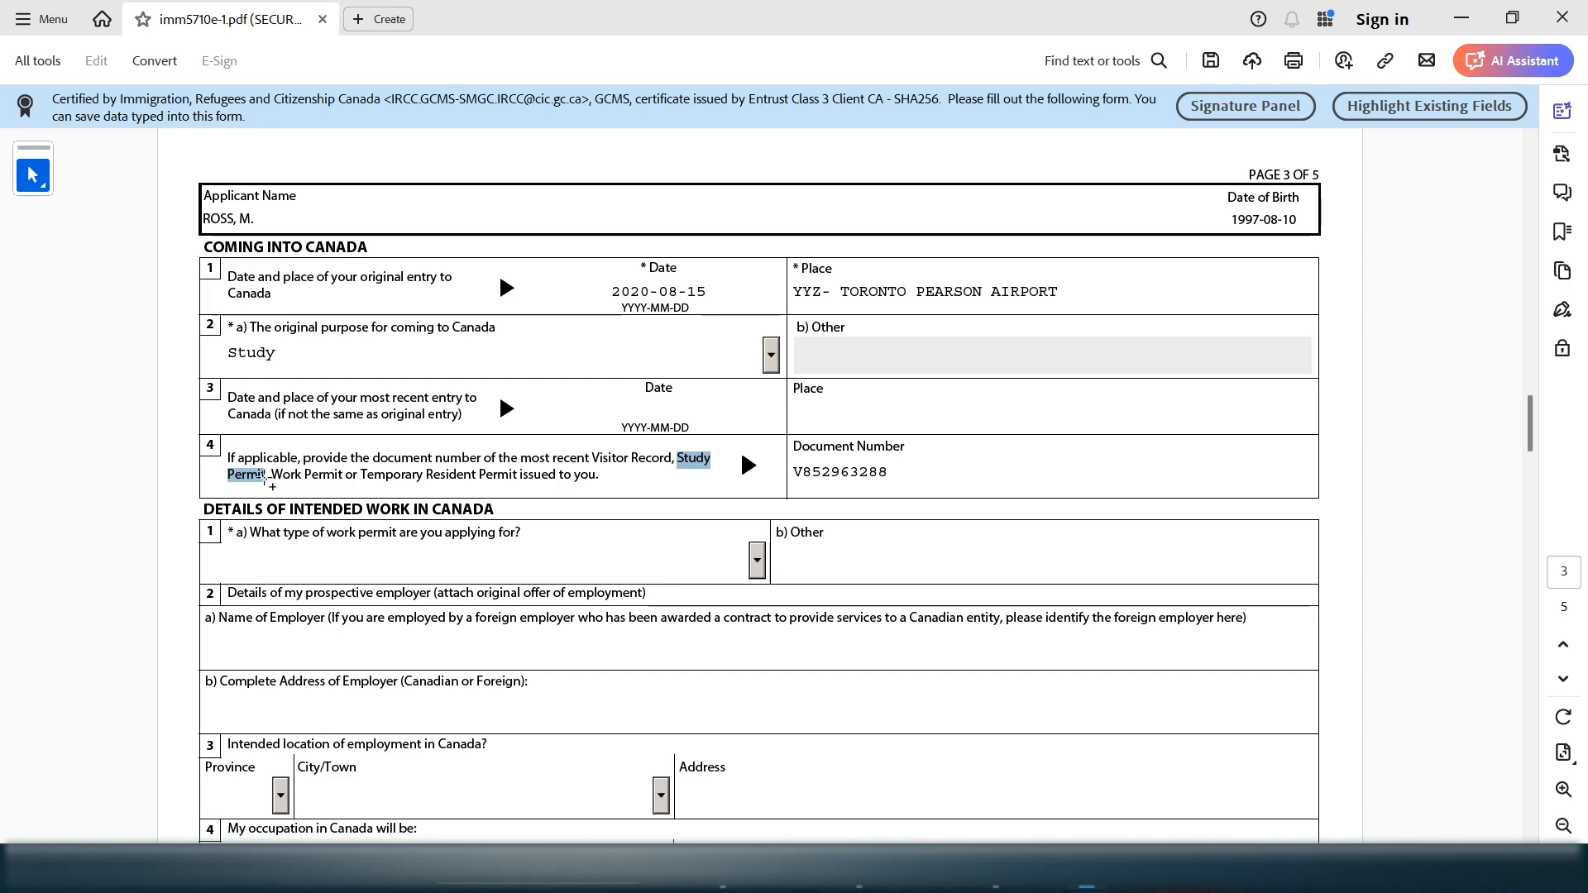
left_click_drag(264, 478, 269, 476)
left_click_drag(897, 472, 785, 468)
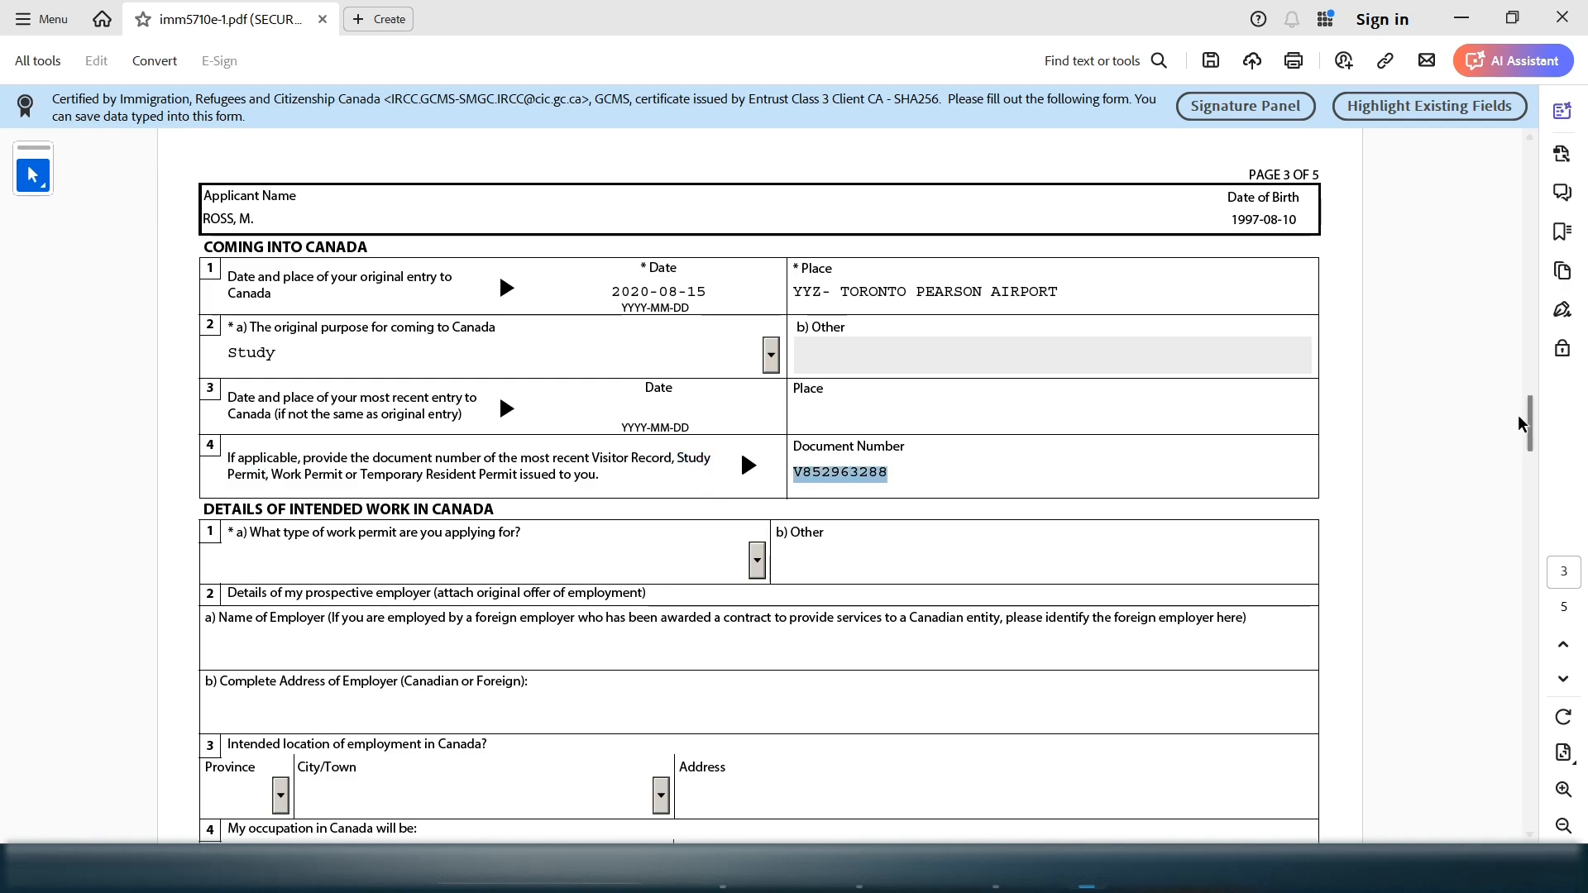
left_click_drag(1531, 430, 1532, 464)
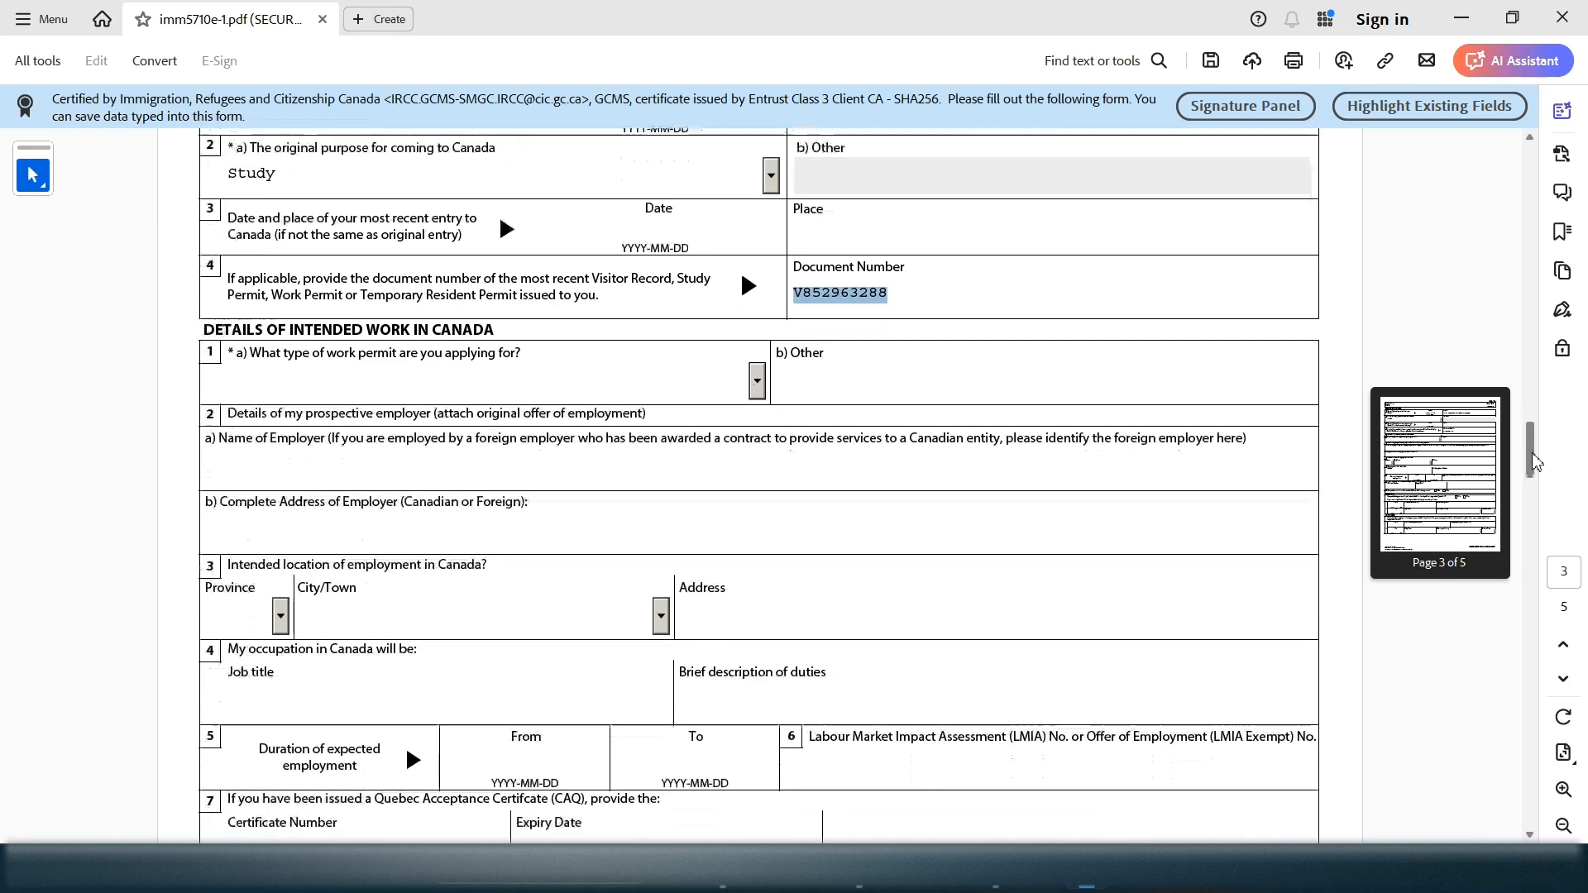
Set the item 1 work permit type to Post Graduation Work Permit
left_click_drag(217, 339, 269, 331)
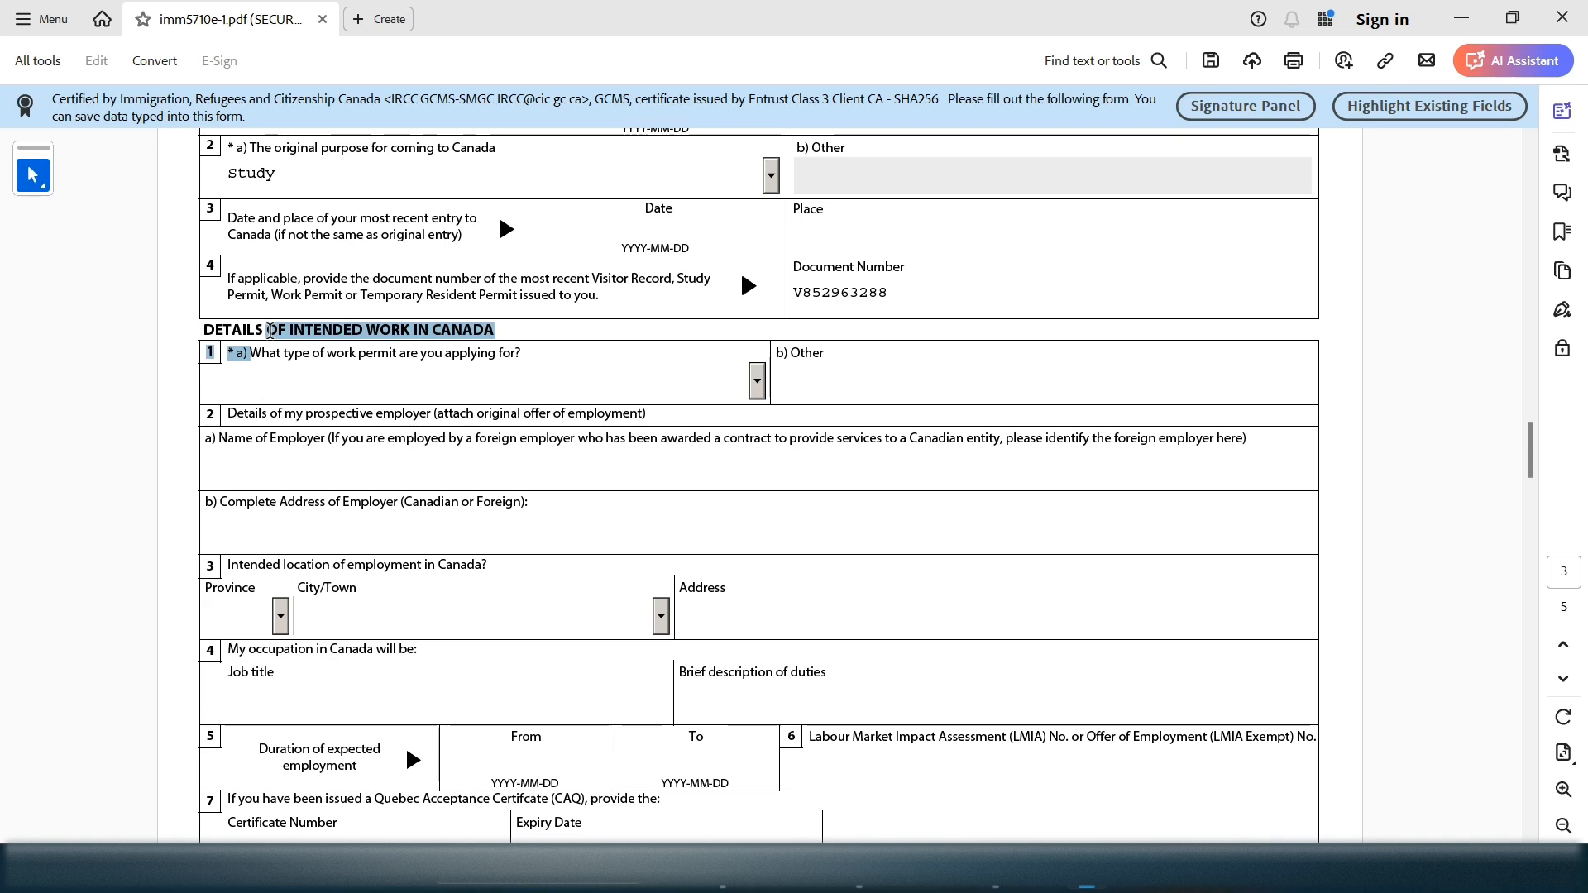
left_click(492, 396)
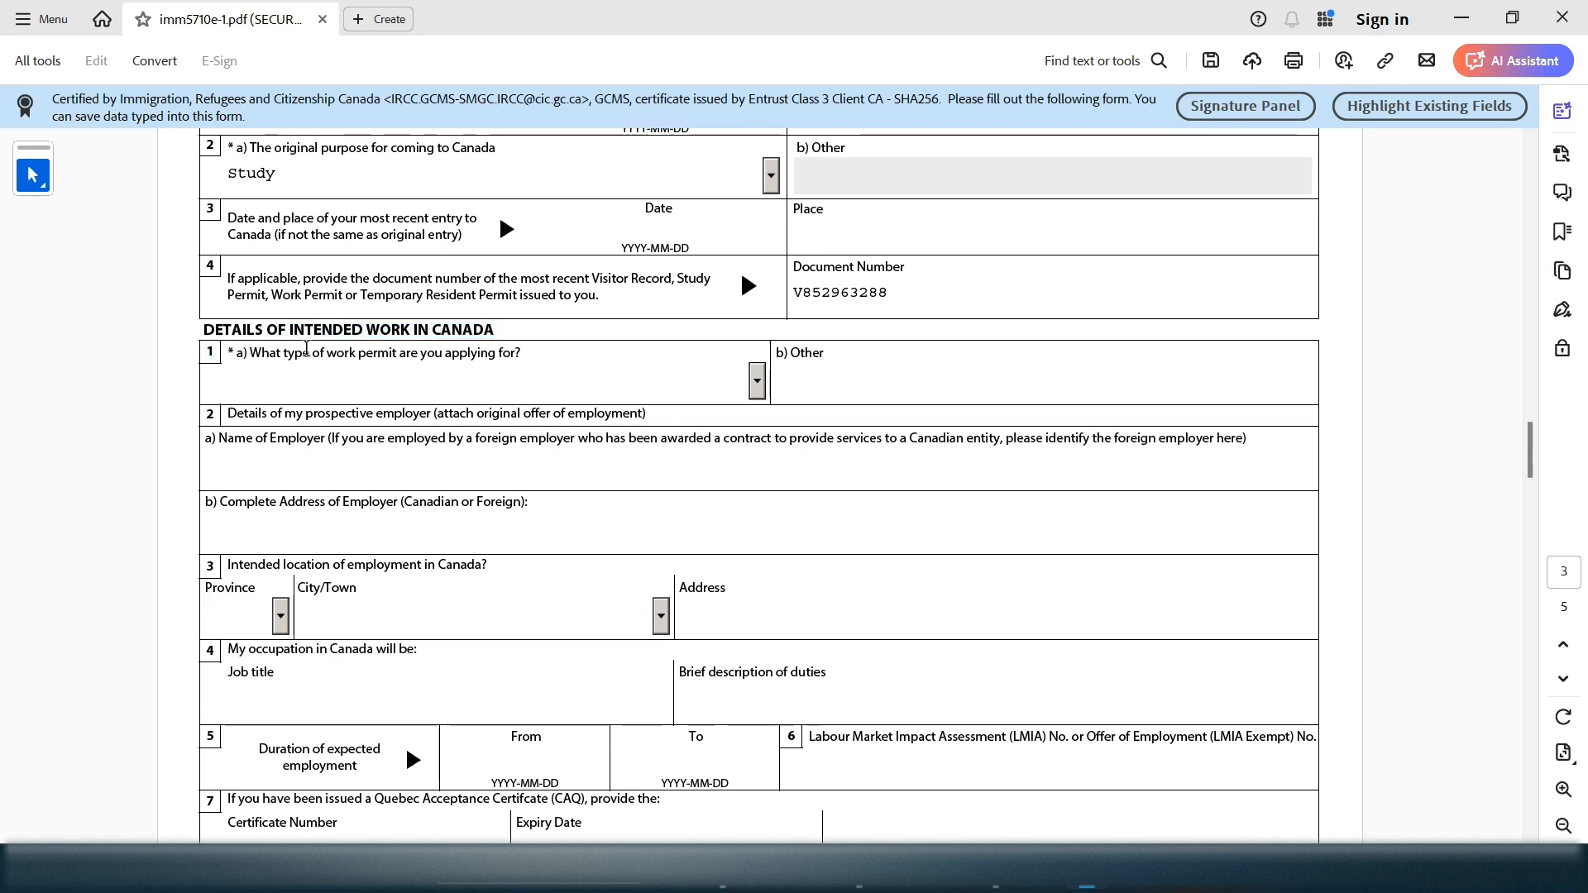
mouse_move(447, 355)
left_mouse_down()
mouse_move(489, 355)
mouse_move(474, 353)
left_mouse_up()
left_click(756, 382)
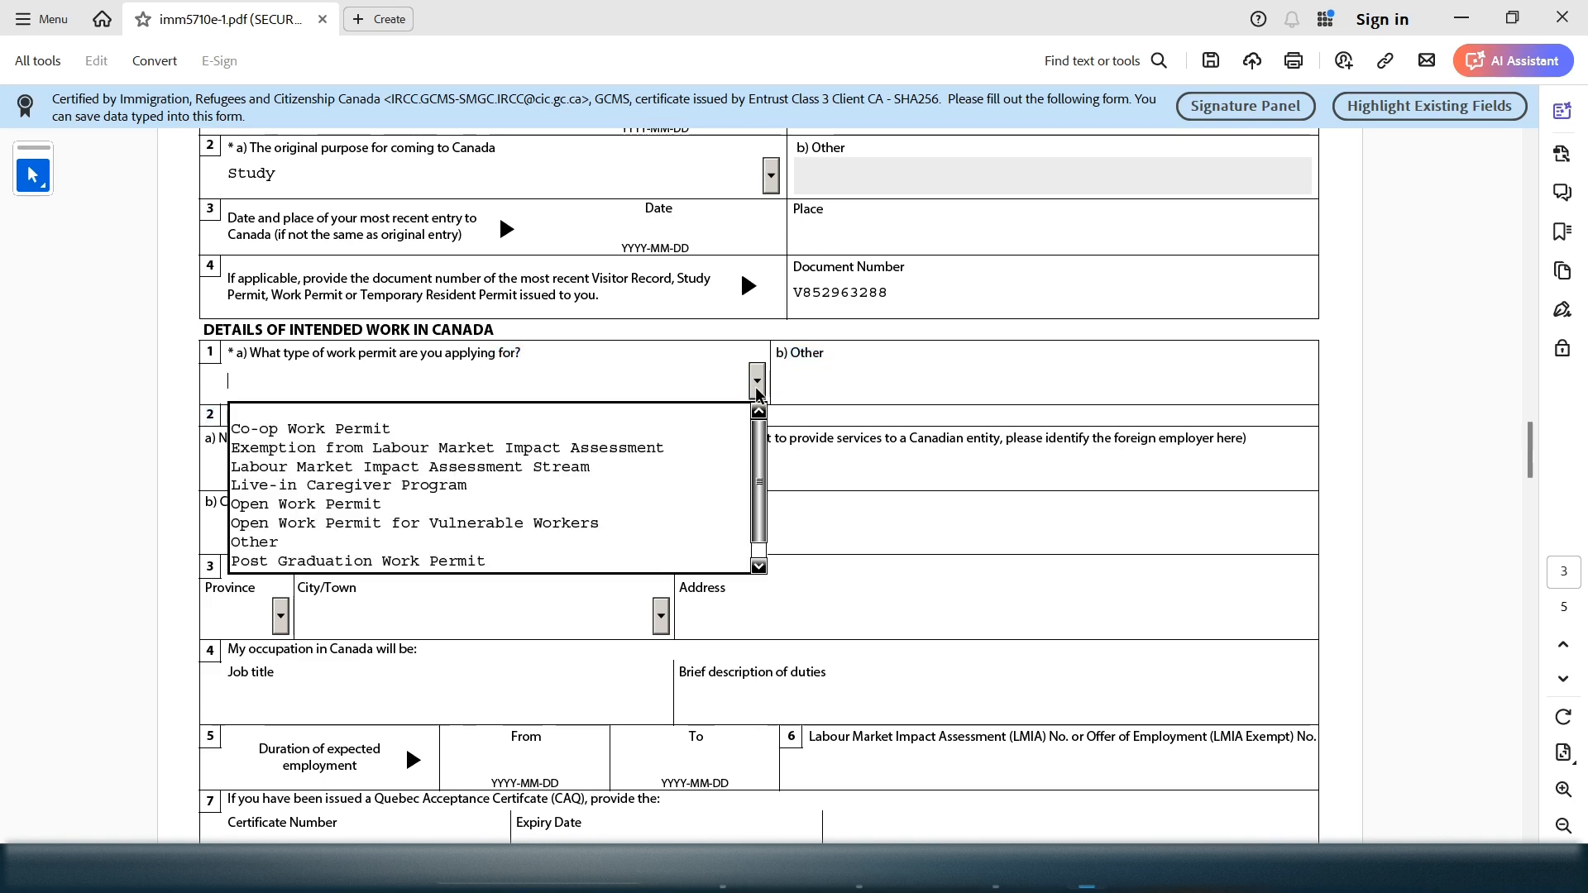
left_click(576, 563)
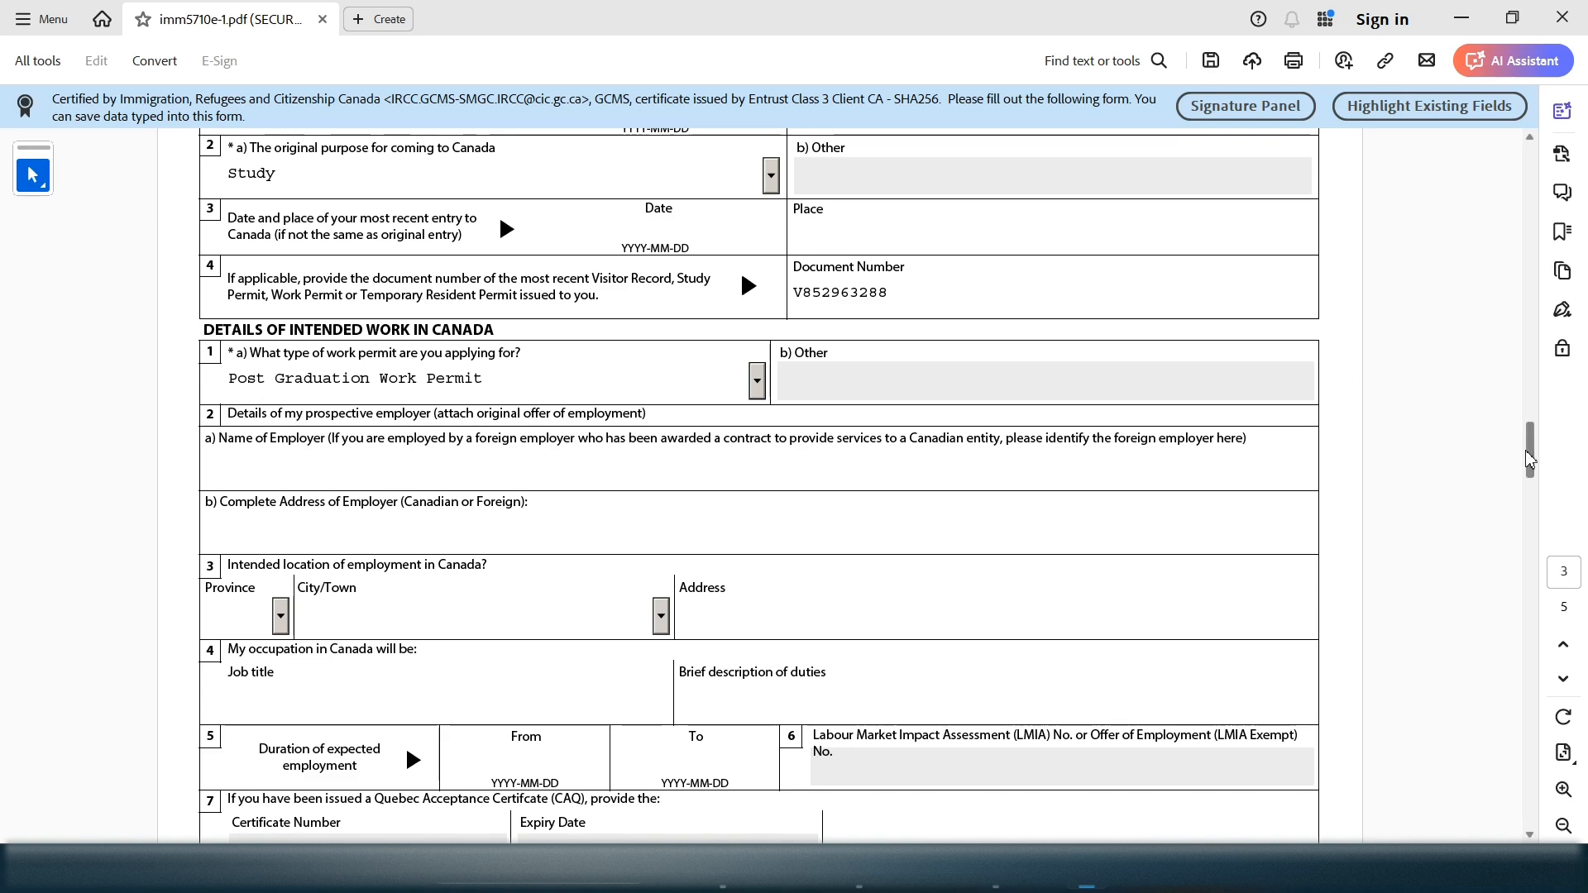
left_click_drag(1527, 453, 1526, 472)
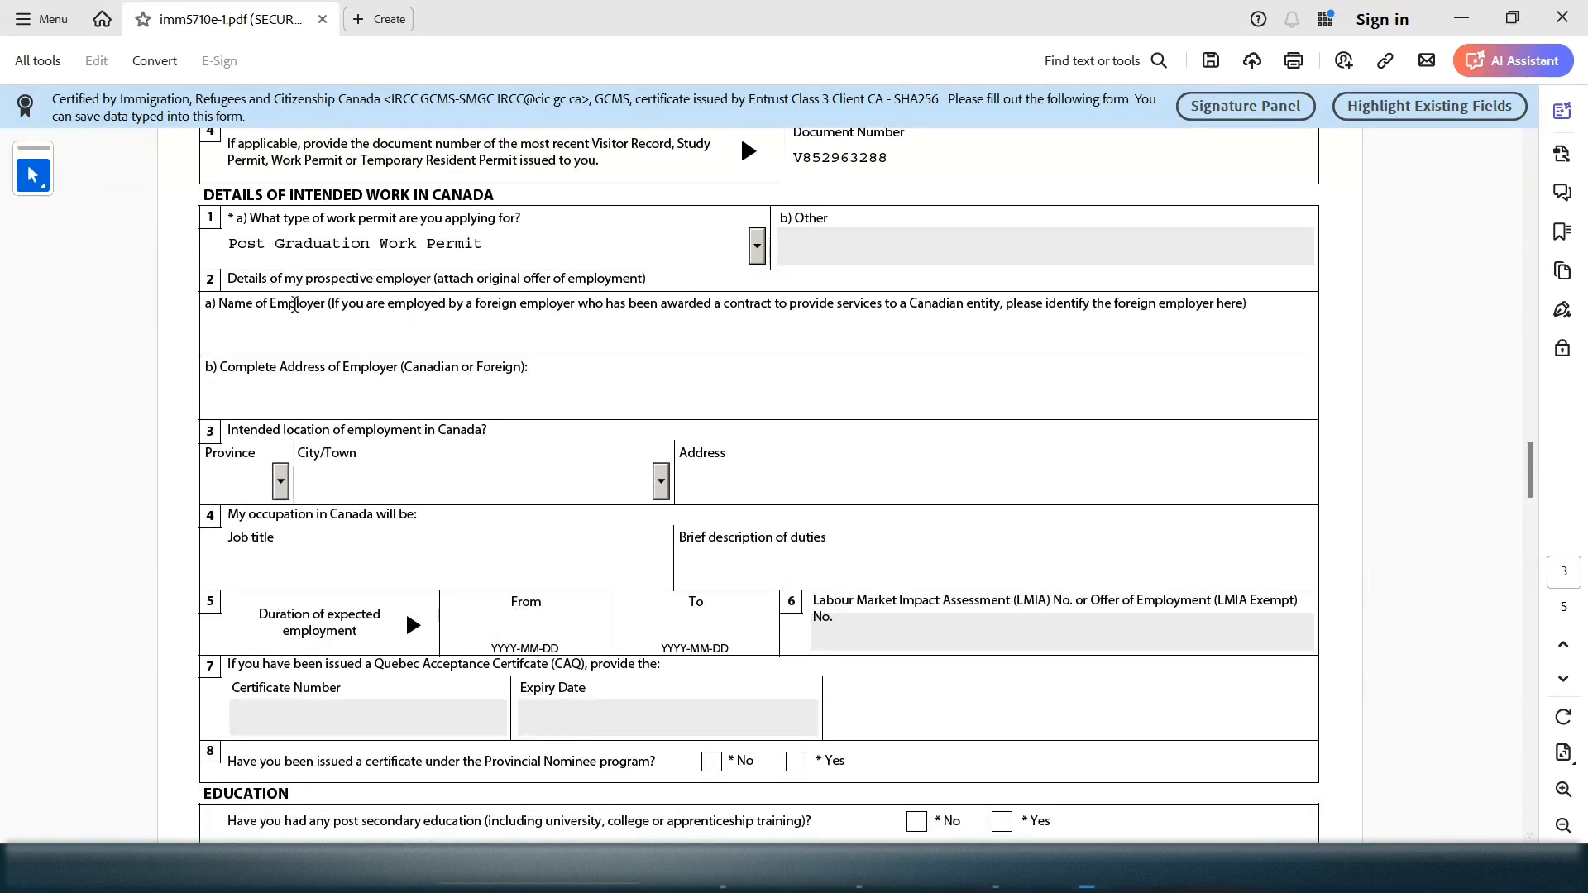
Skip the employer through CAQ questions, leaving them blank, down to the Provincial Nominee question
mouse_move(333, 302)
left_mouse_down()
mouse_move(322, 277)
mouse_move(349, 284)
left_mouse_up()
double_click(322, 515)
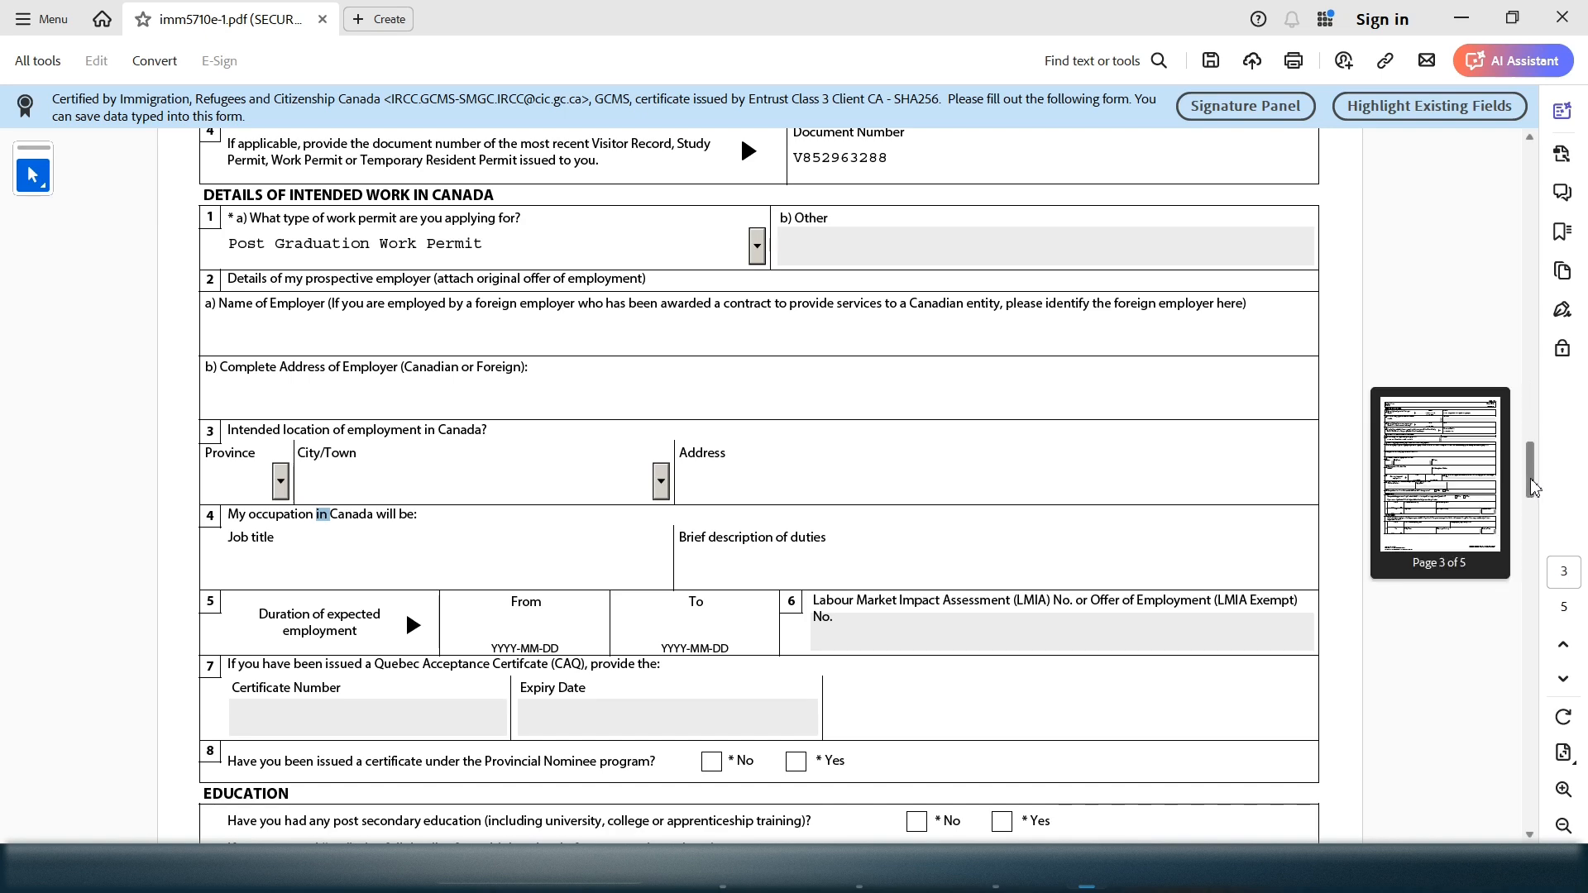
scroll(1534, 489, "up", 1)
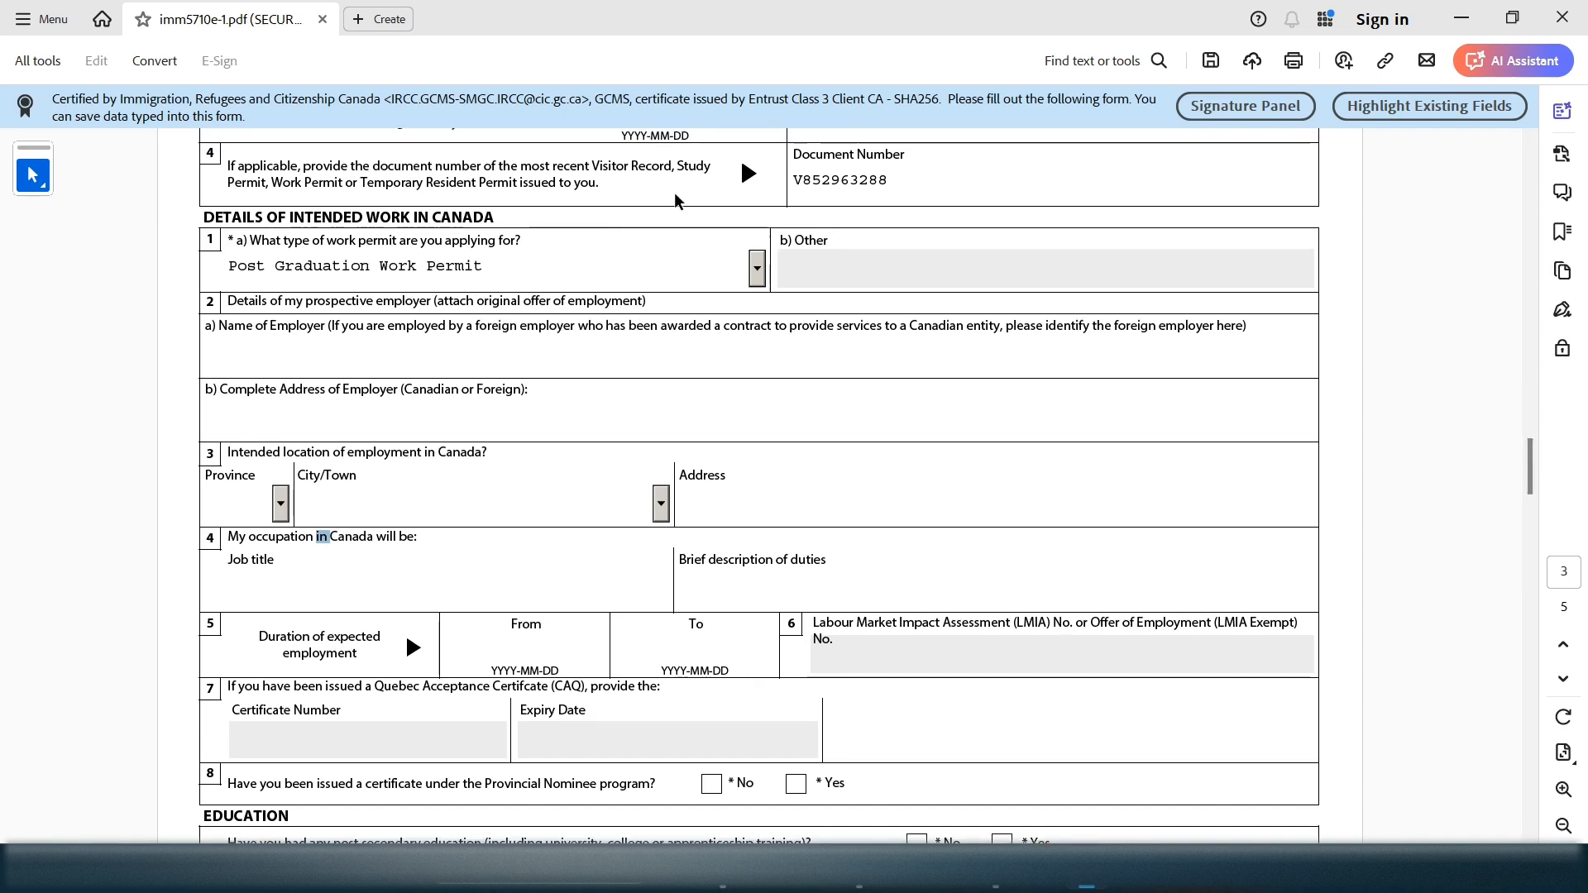
left_click_drag(229, 299, 666, 687)
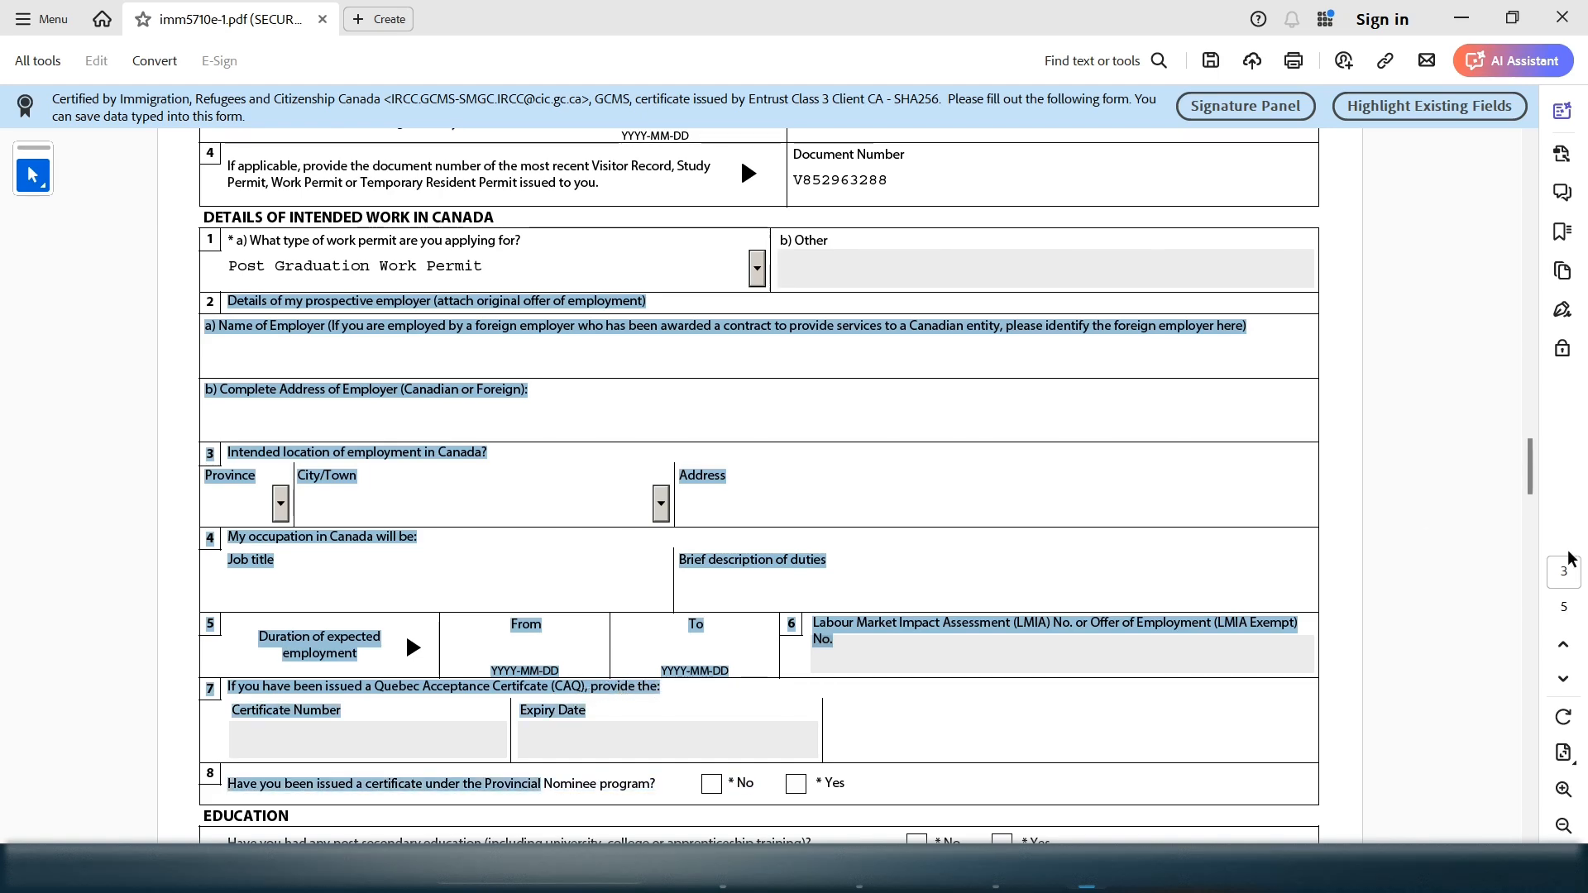
left_click_drag(1531, 484, 1532, 500)
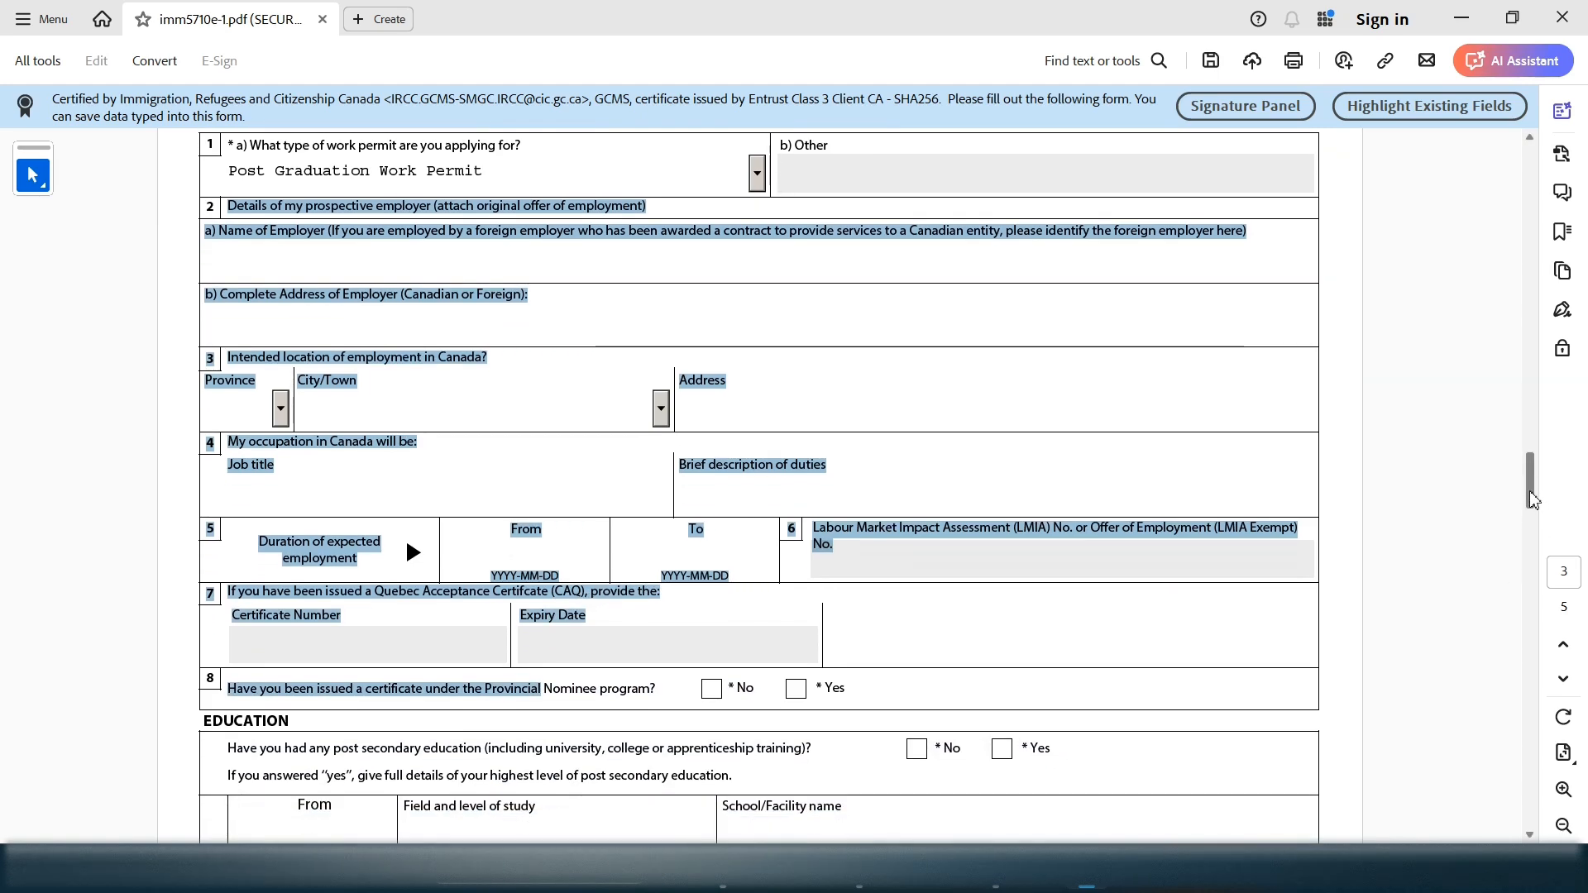
scroll(413, 427, "down", 3)
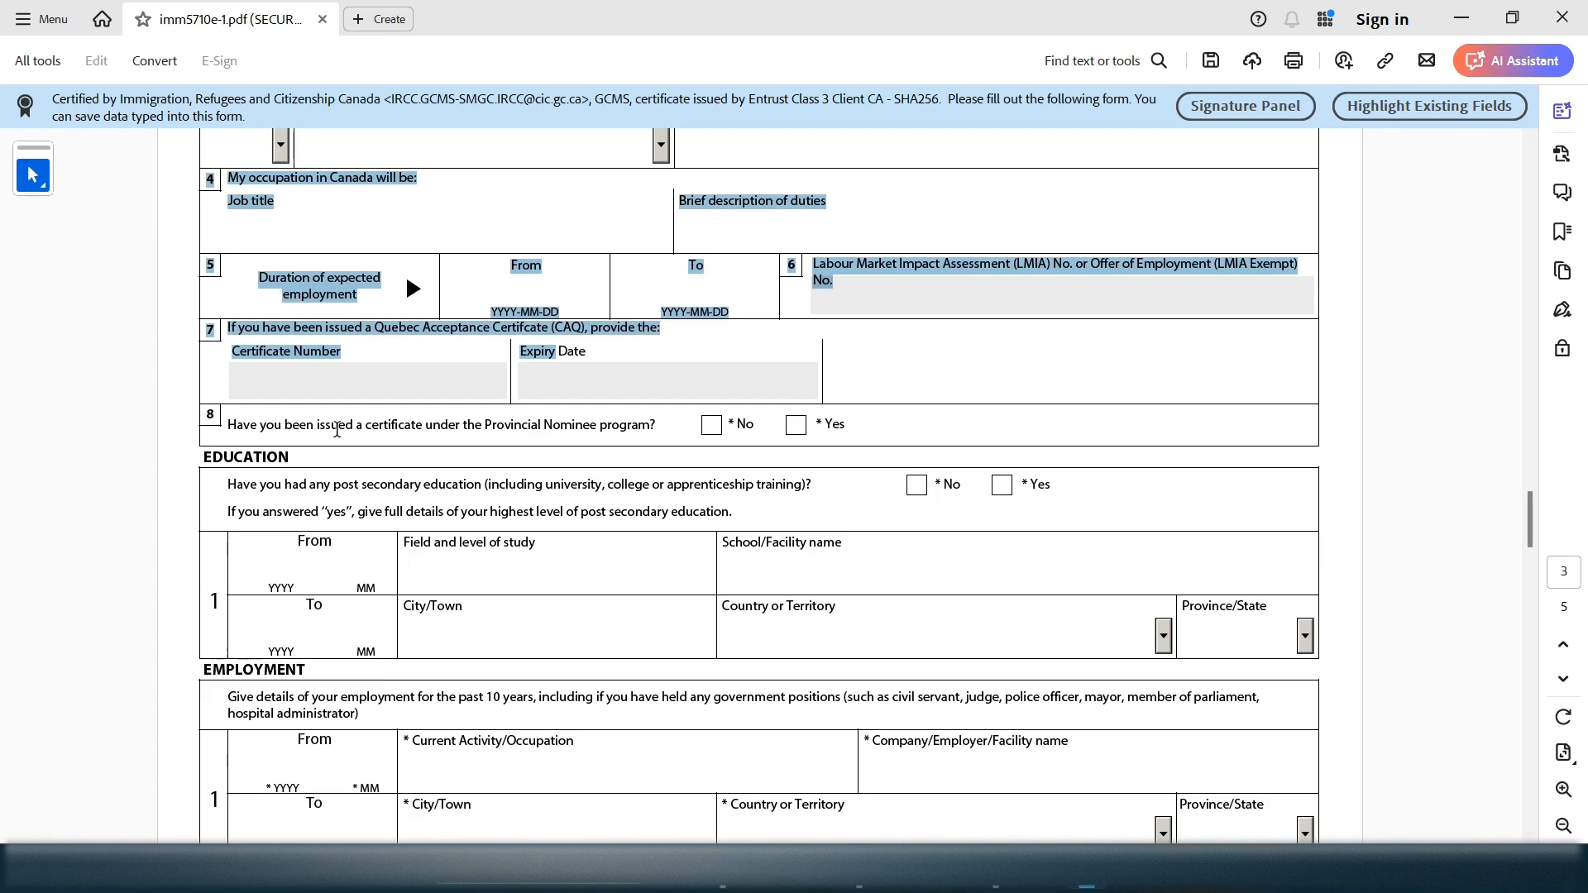
left_click_drag(334, 427, 656, 425)
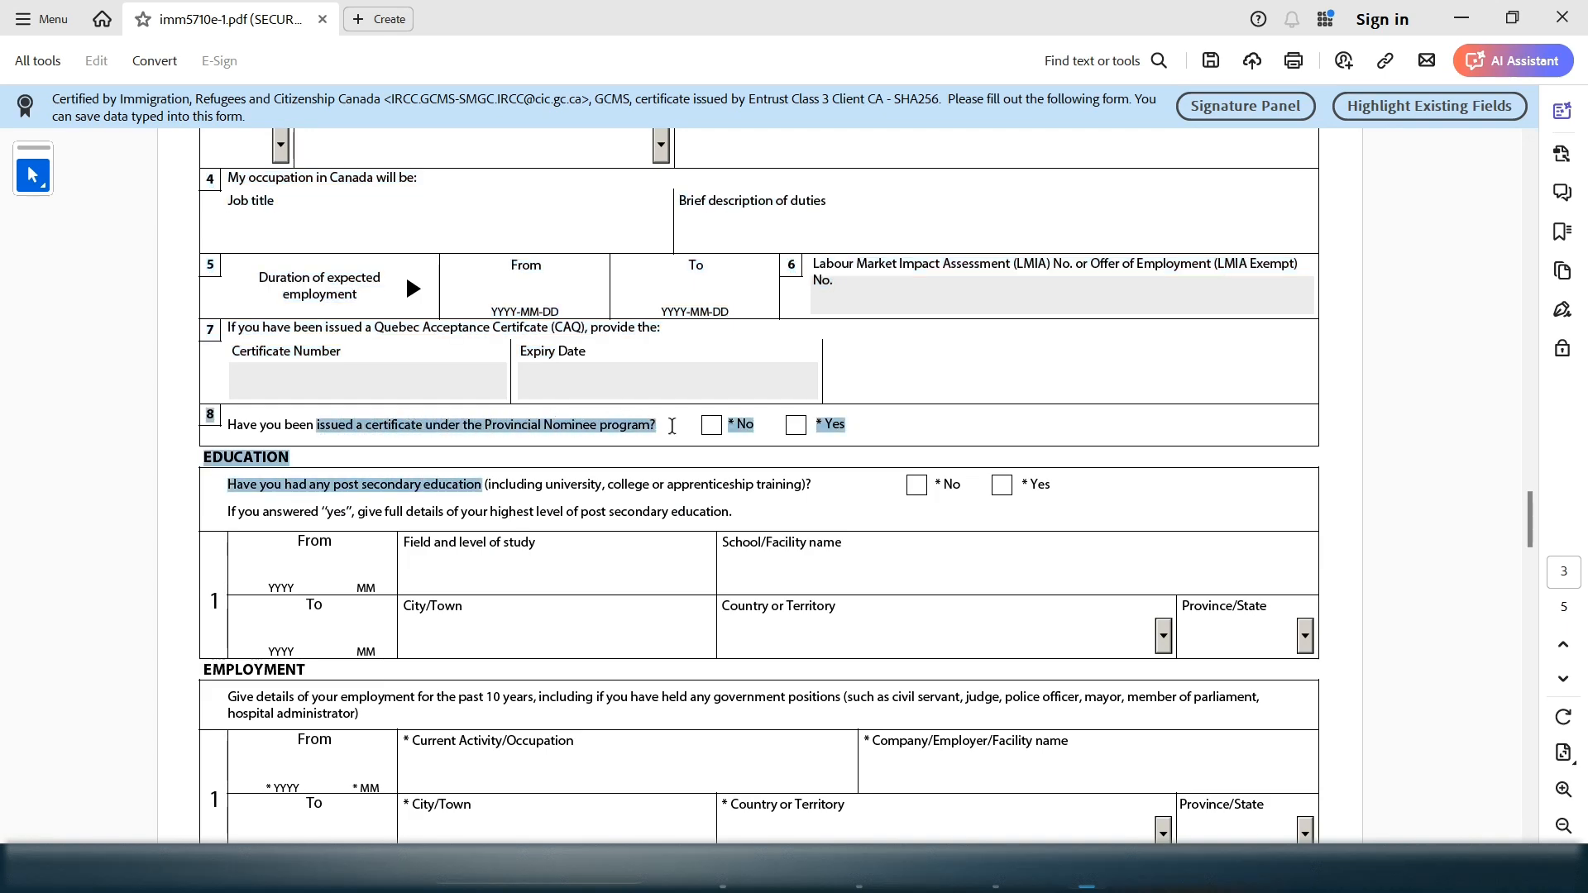
Answer No to the Provincial Nominee certificate question
left_click(712, 430)
left_click(715, 430)
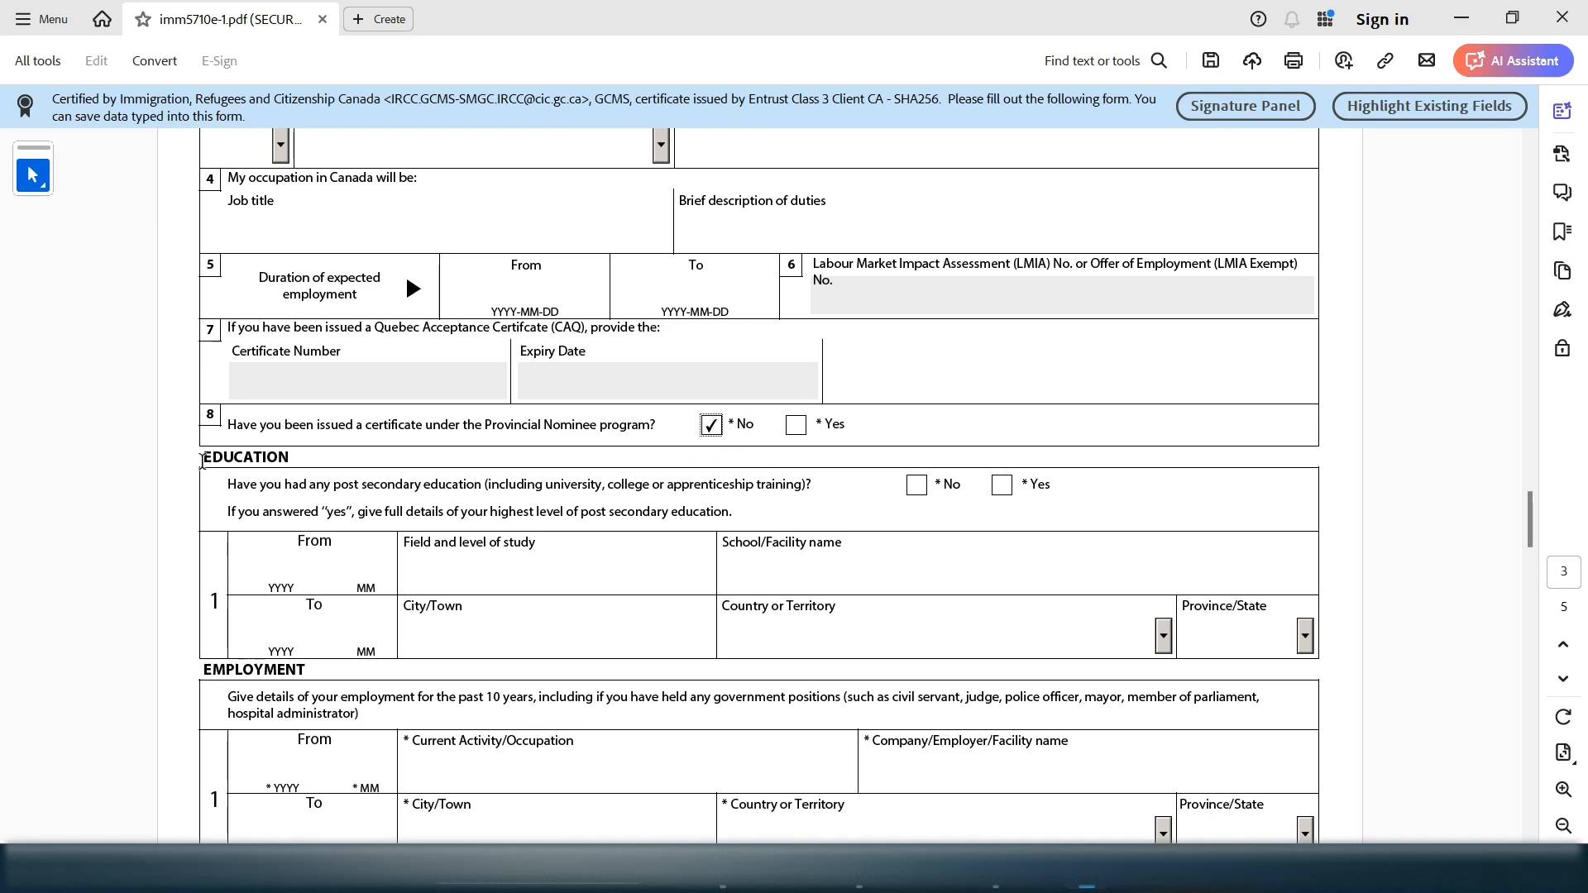
mouse_move(203, 462)
left_mouse_down()
mouse_move(241, 464)
mouse_move(205, 461)
left_mouse_up()
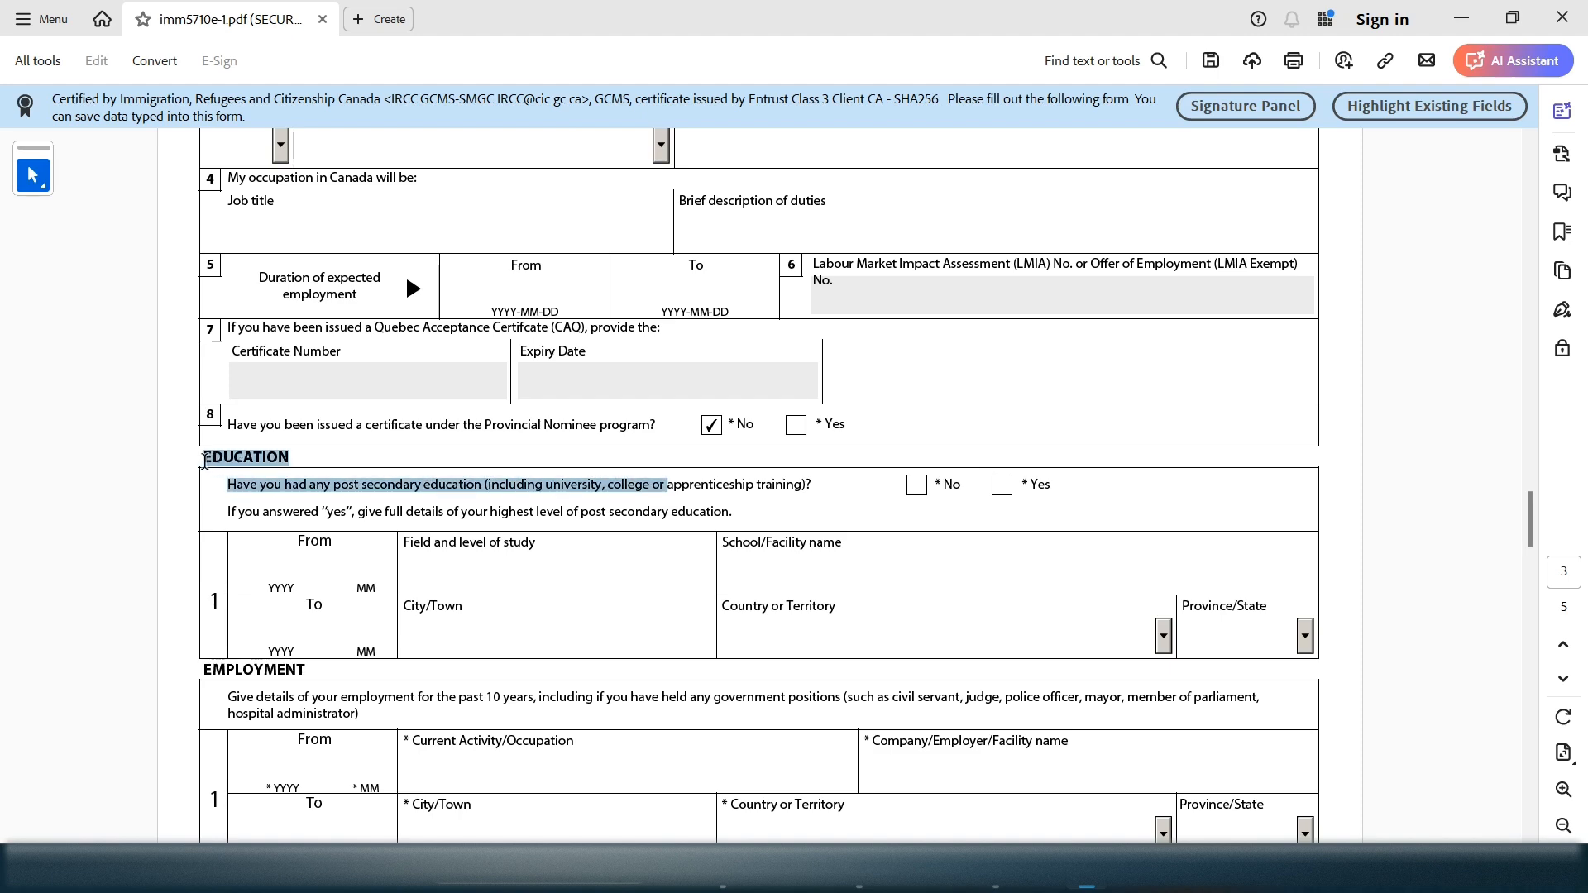
left_click(718, 507)
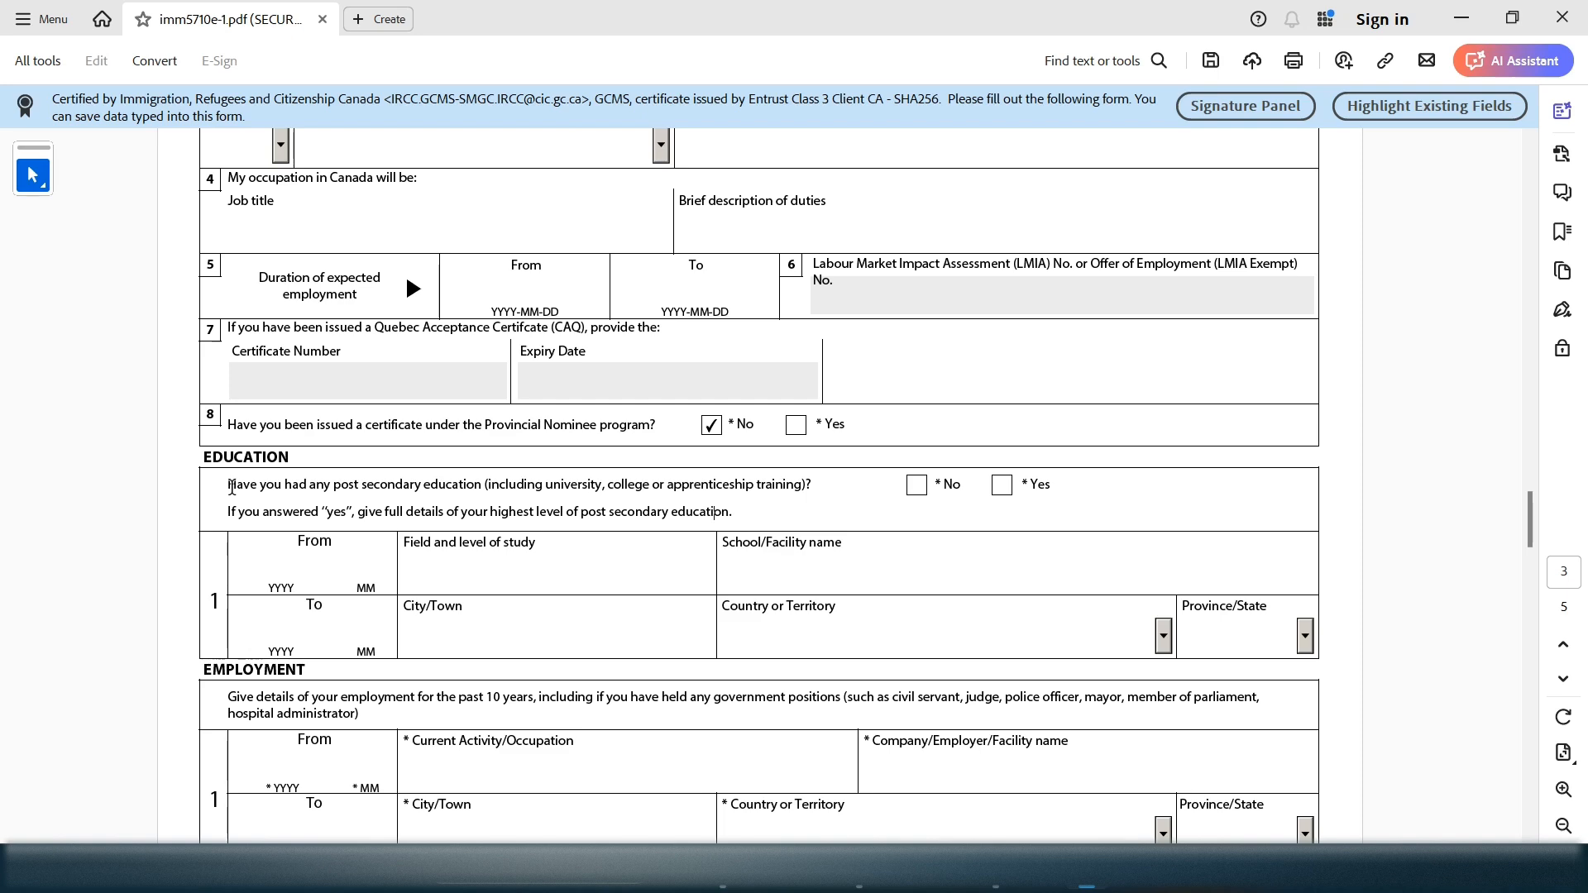
Answer Yes to post-secondary education, enabling the required Education fields
left_click_drag(259, 488, 810, 474)
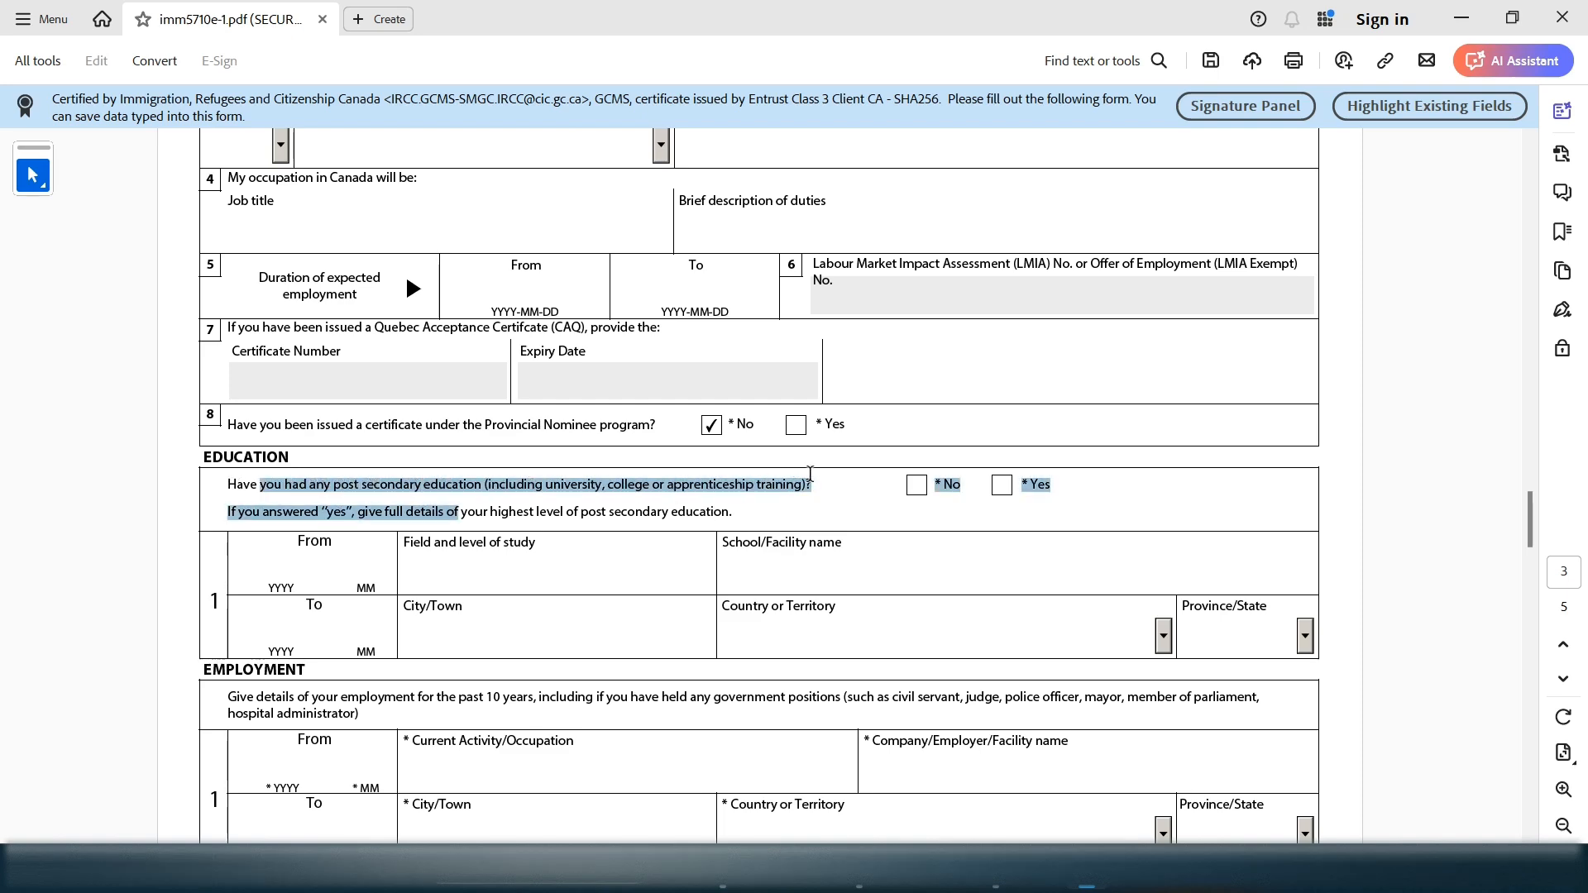
left_click(1002, 485)
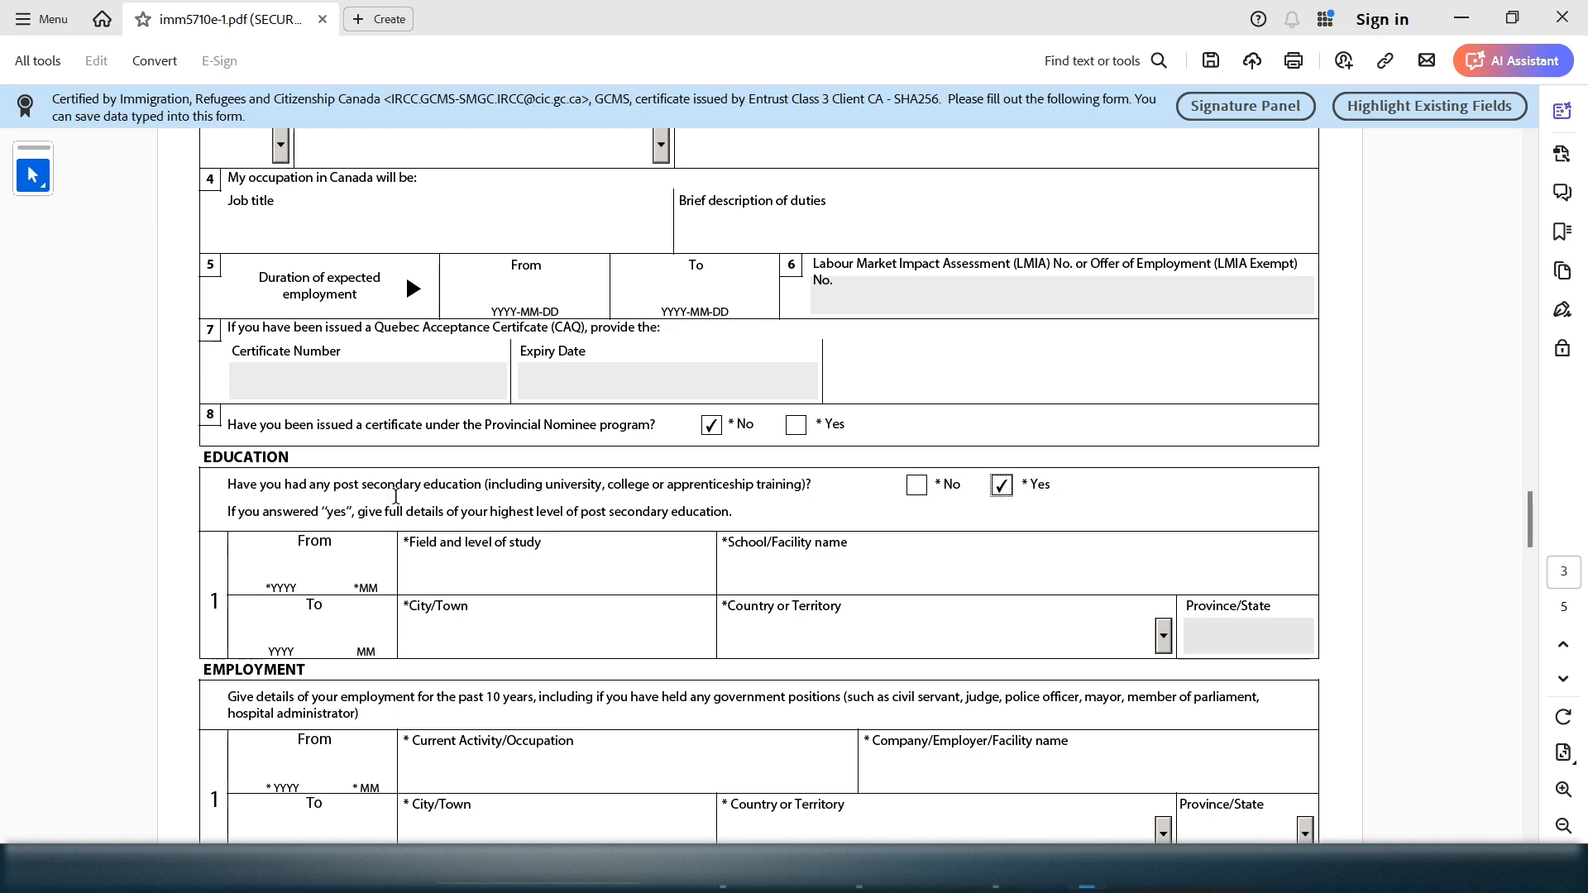
left_click(291, 560)
left_click_drag(299, 543, 344, 544)
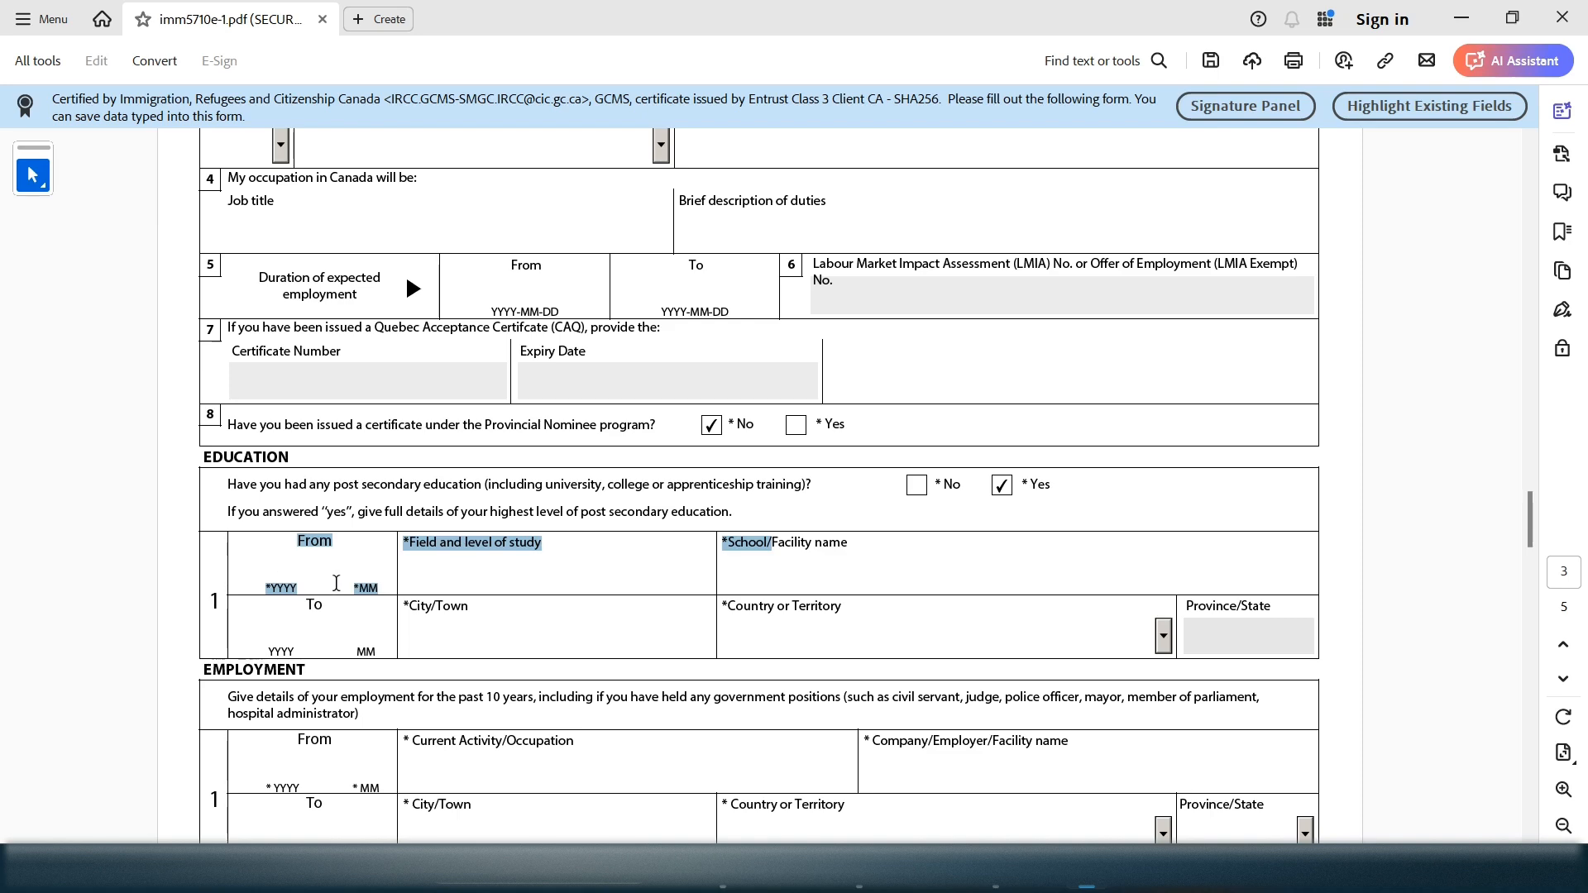
Enter education From 2020-09, field BUSINESS, school YORK UNIVERSITY
left_click(287, 574)
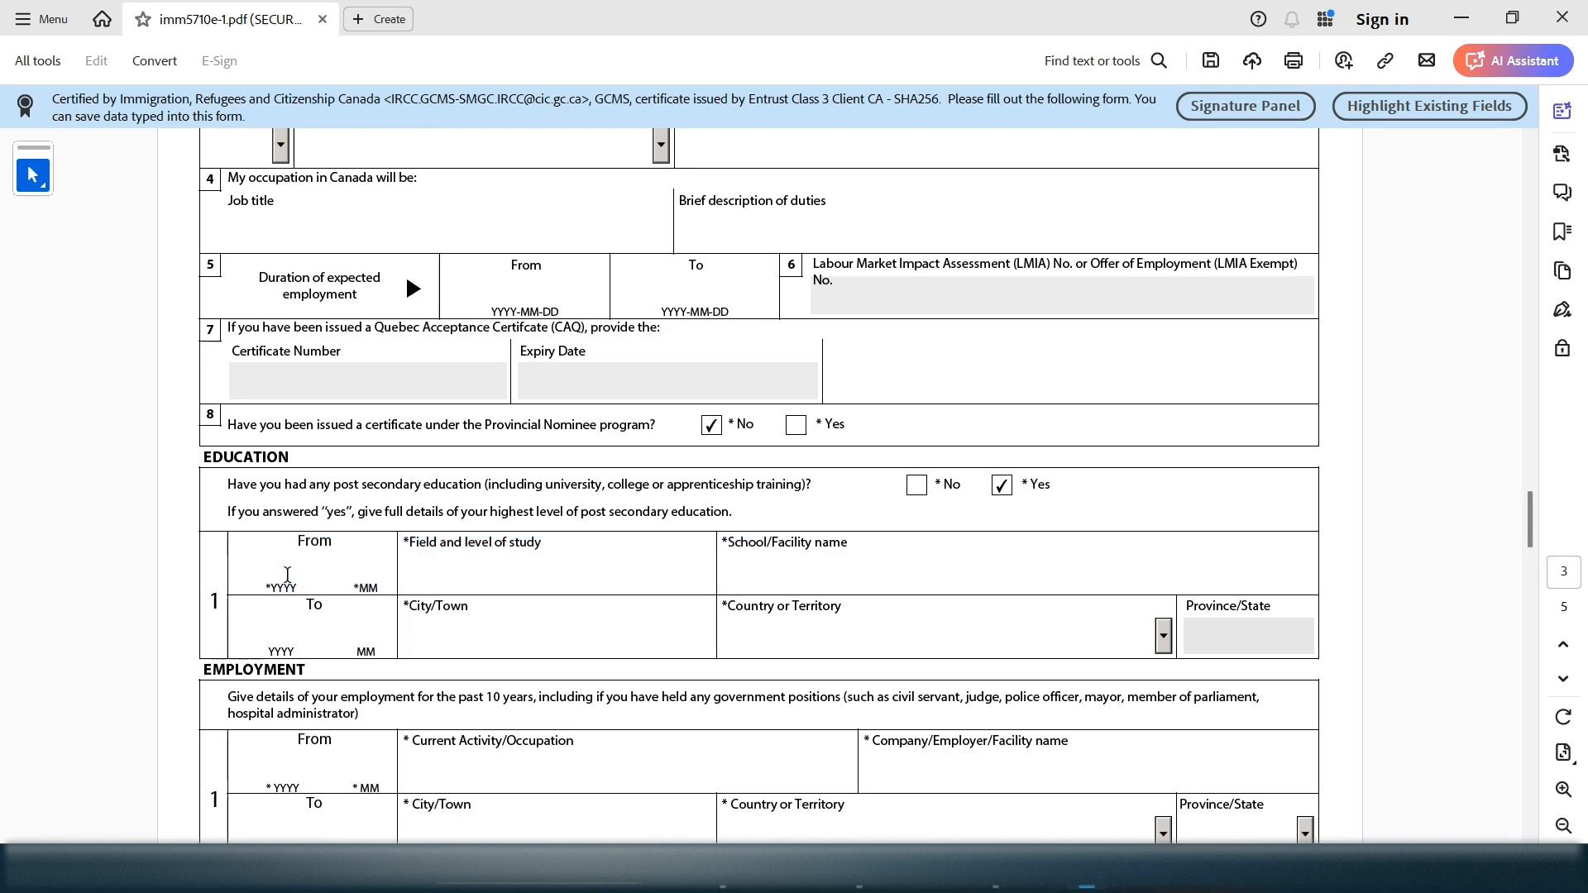
type("202009")
left_click(470, 560)
mouse_move(262, 563)
left_mouse_down()
mouse_move(397, 563)
mouse_move(269, 573)
left_mouse_up()
left_click(265, 561)
left_click(487, 555)
type("BUS")
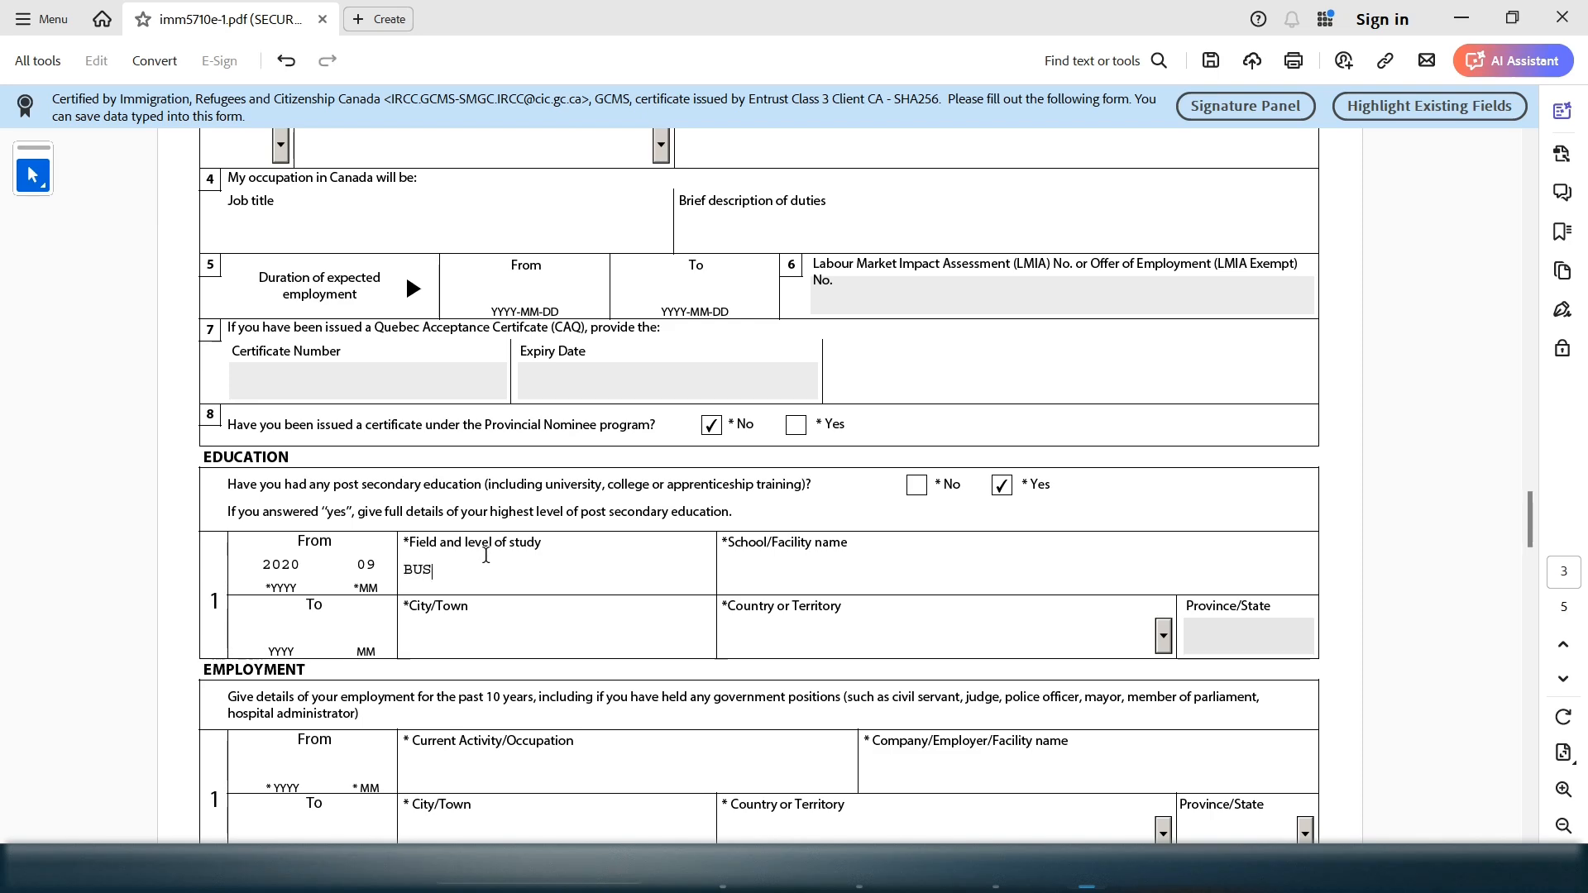
type("INESS")
left_click(805, 560)
type("YORK UNIVERSITY")
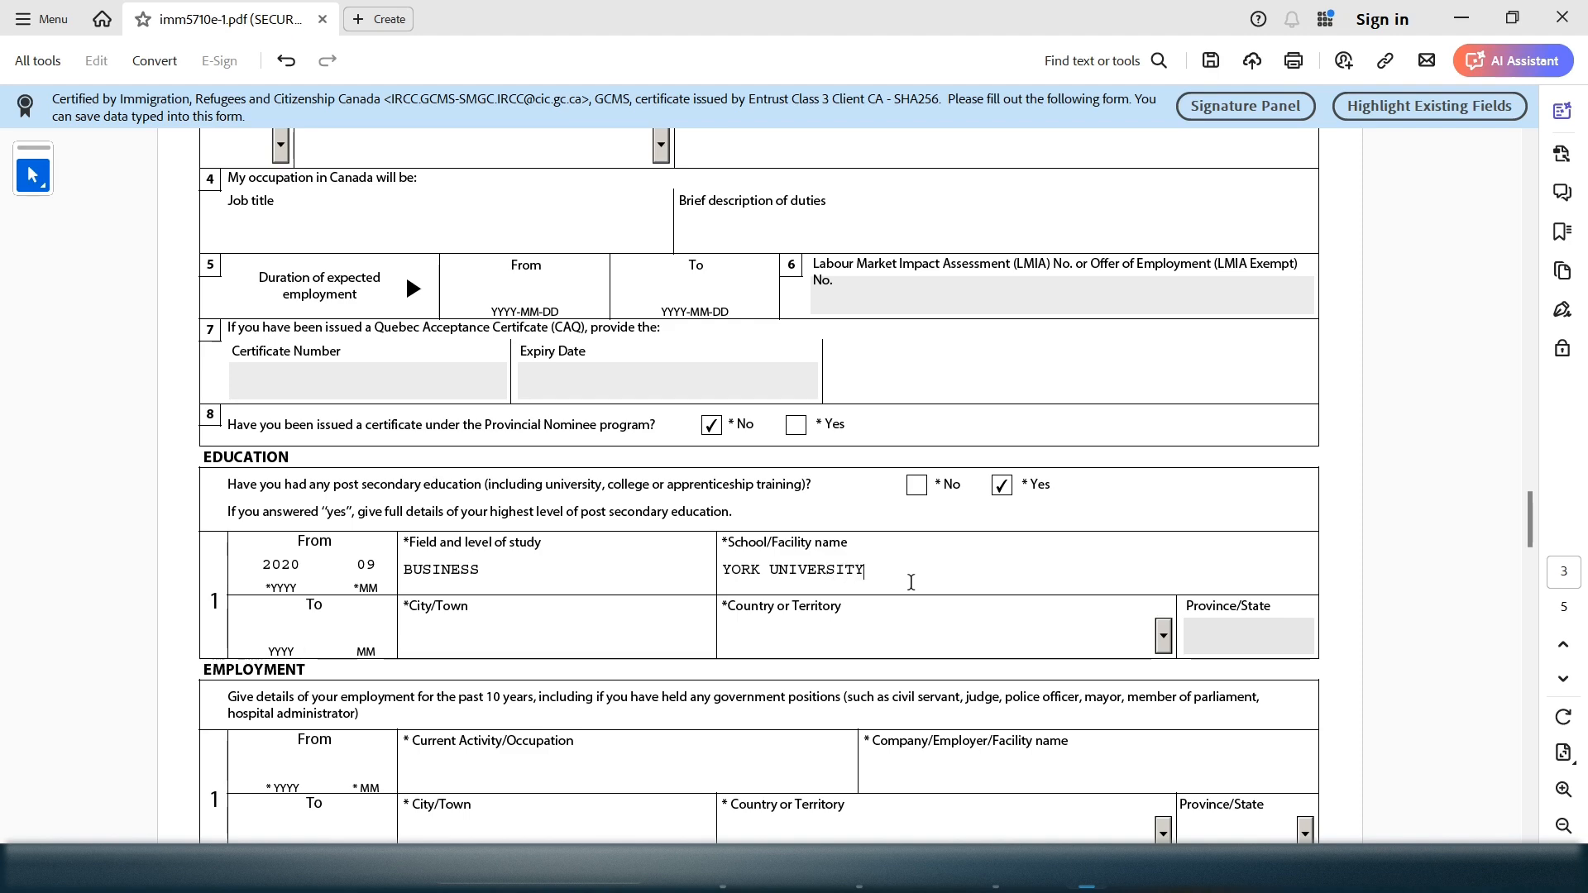
Set the education location to TORONTO, Canada, province ON
left_click(461, 634)
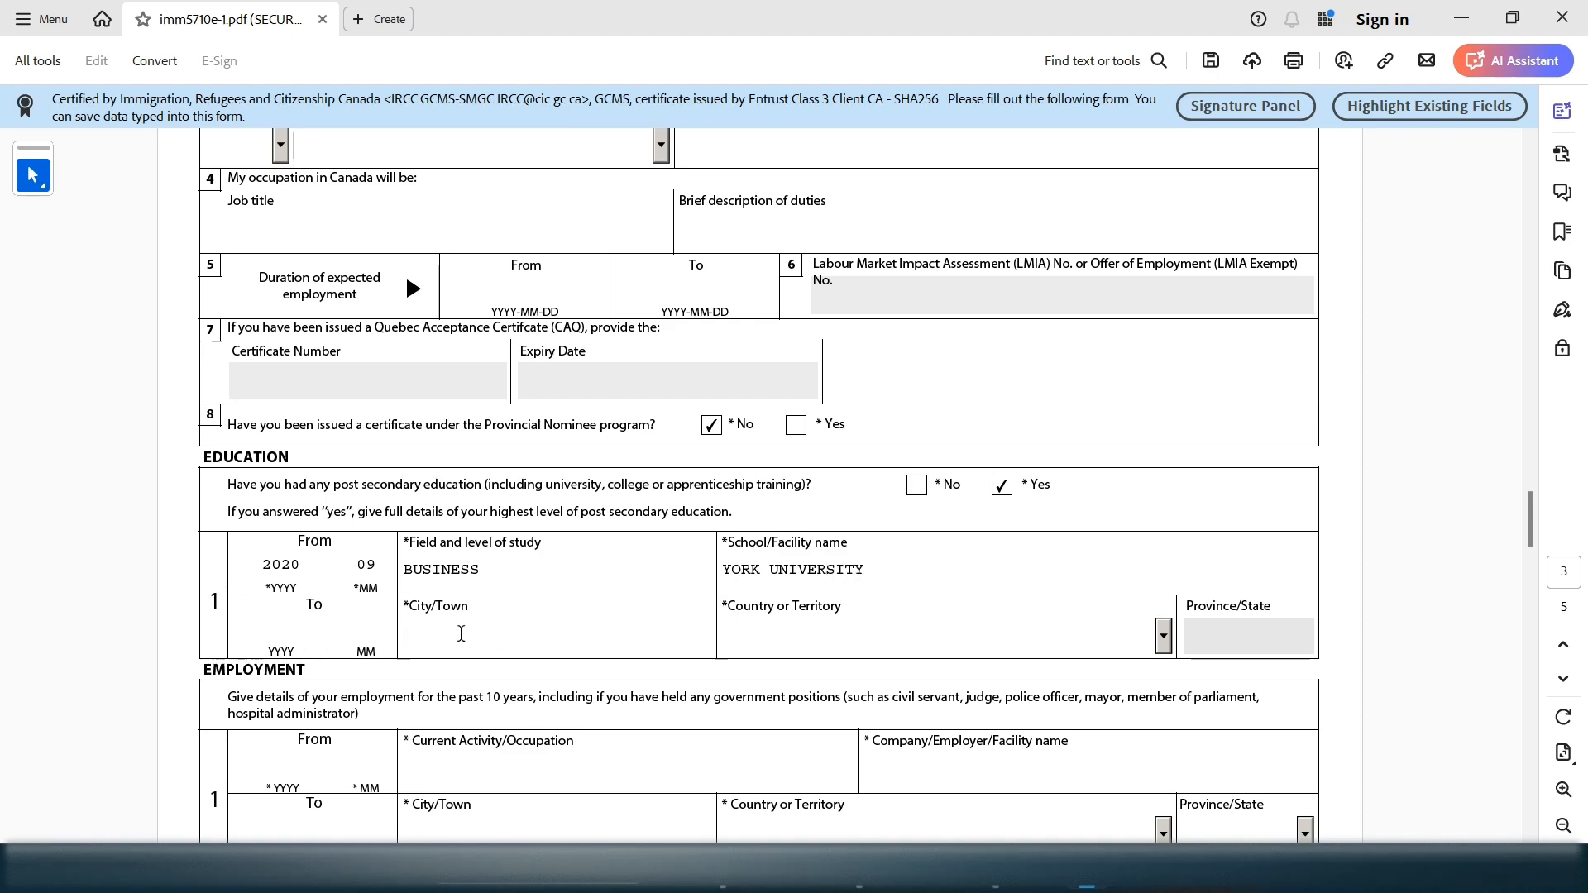
type("TORONTO")
left_click(847, 629)
type("Cabo Verde")
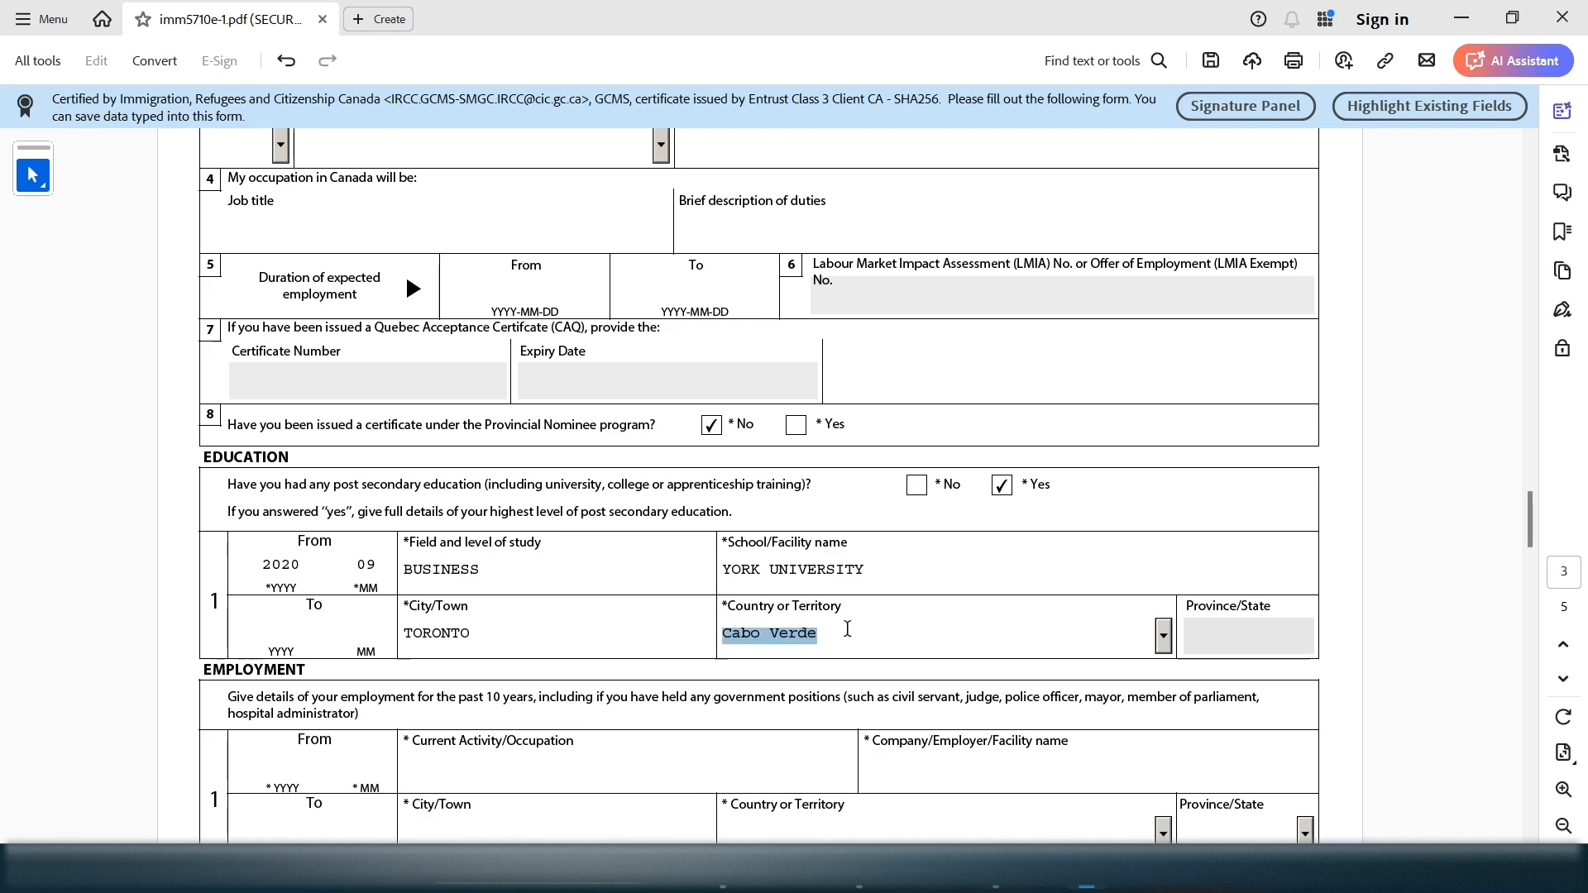
key("Down")
key("Down")
key("Down")
left_click(1213, 622)
type("ON")
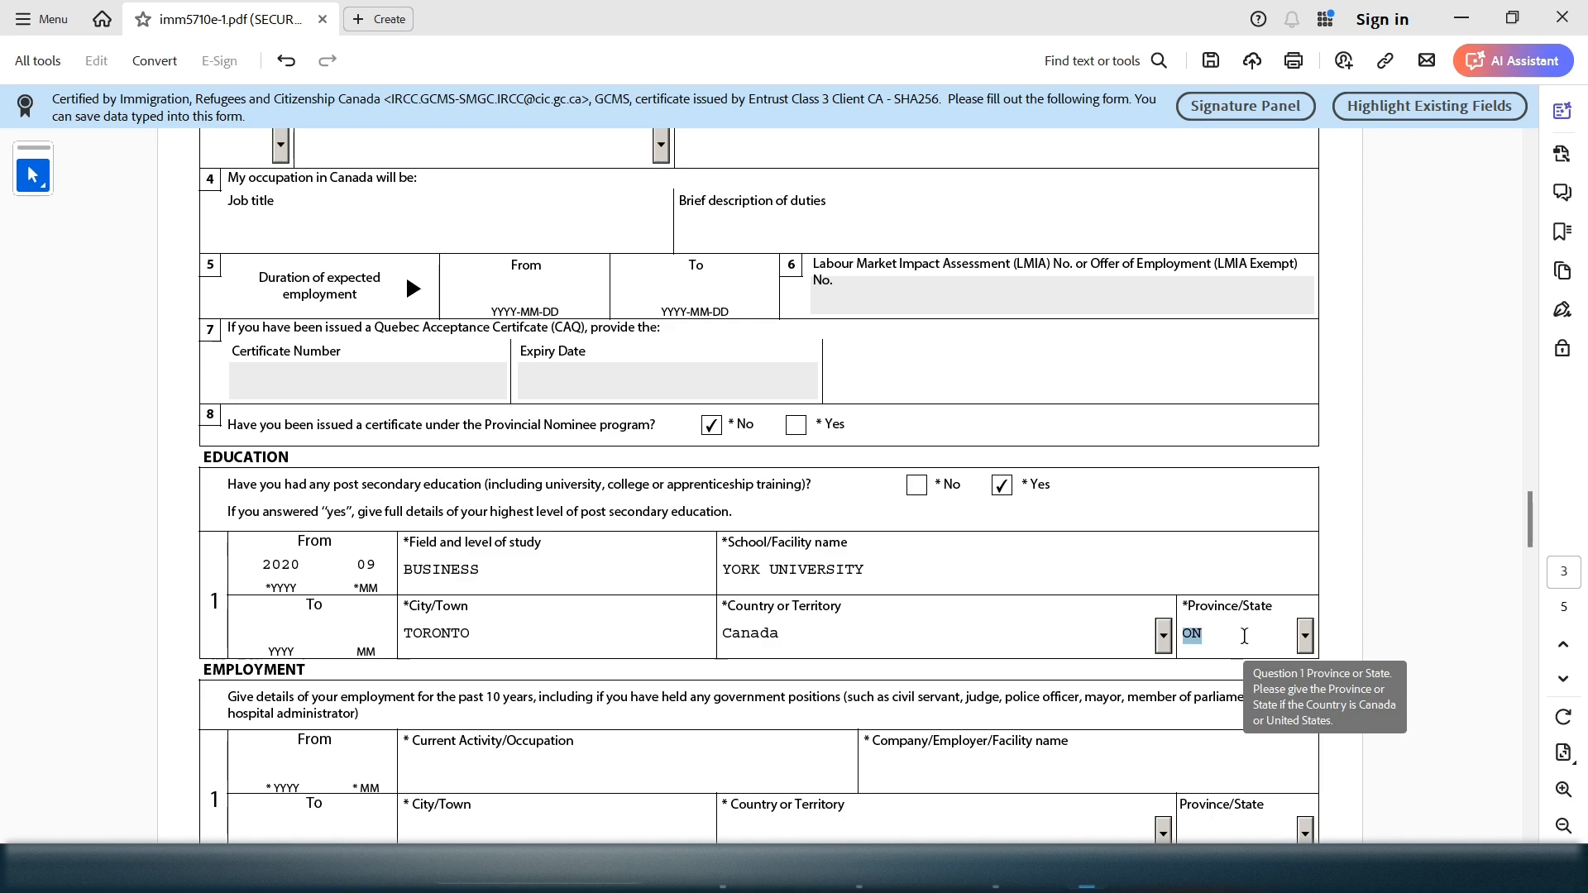
left_click_drag(326, 606, 306, 605)
Enter the education To date as 2024-04
left_click(281, 622)
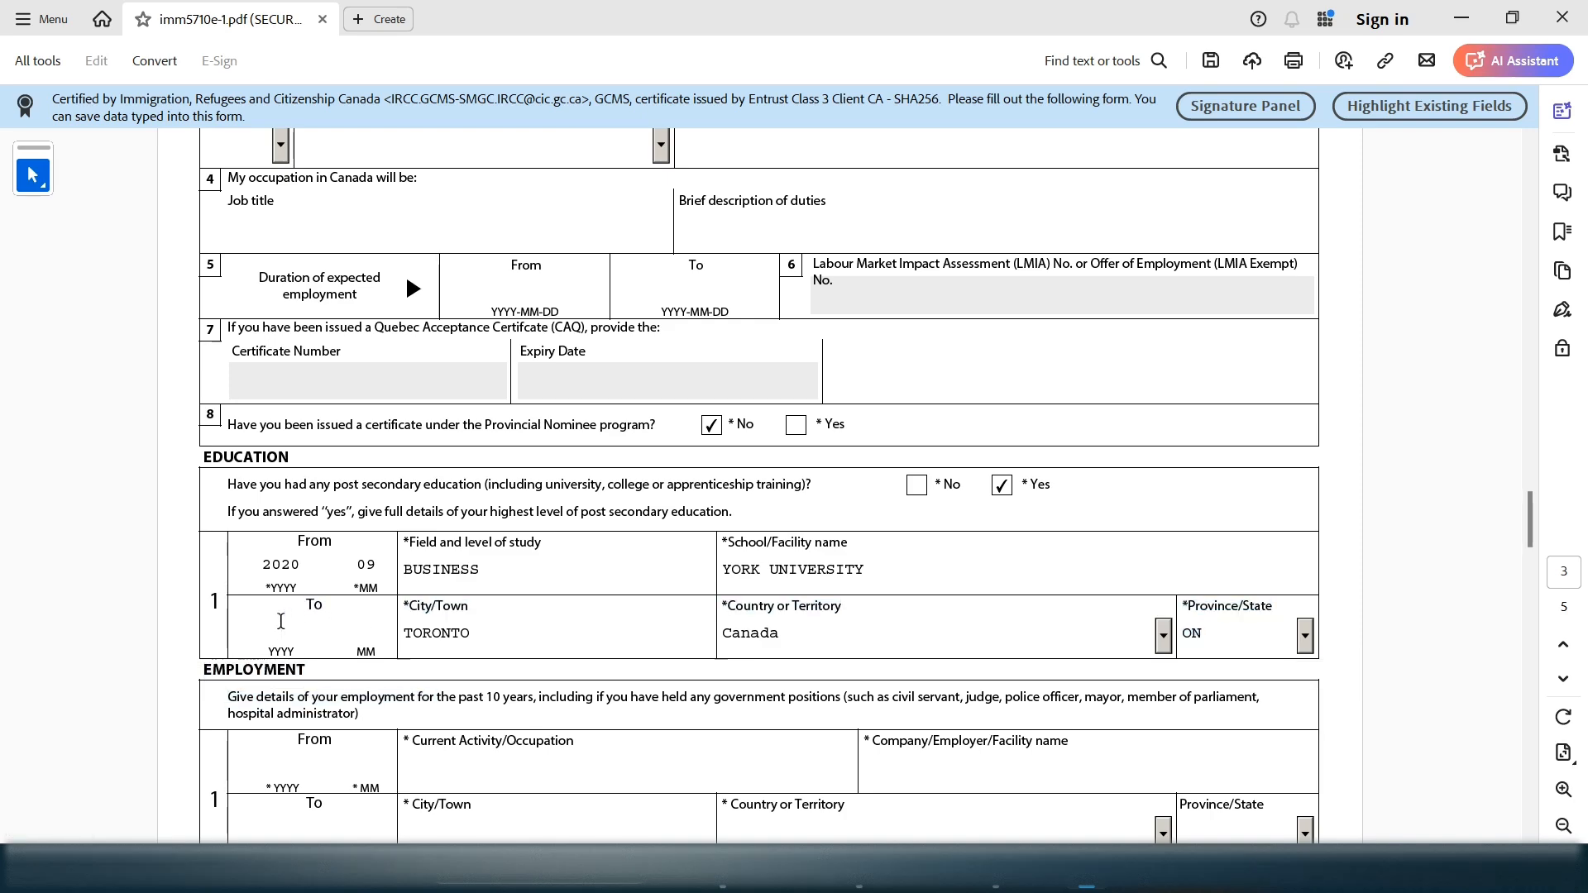
type("2024")
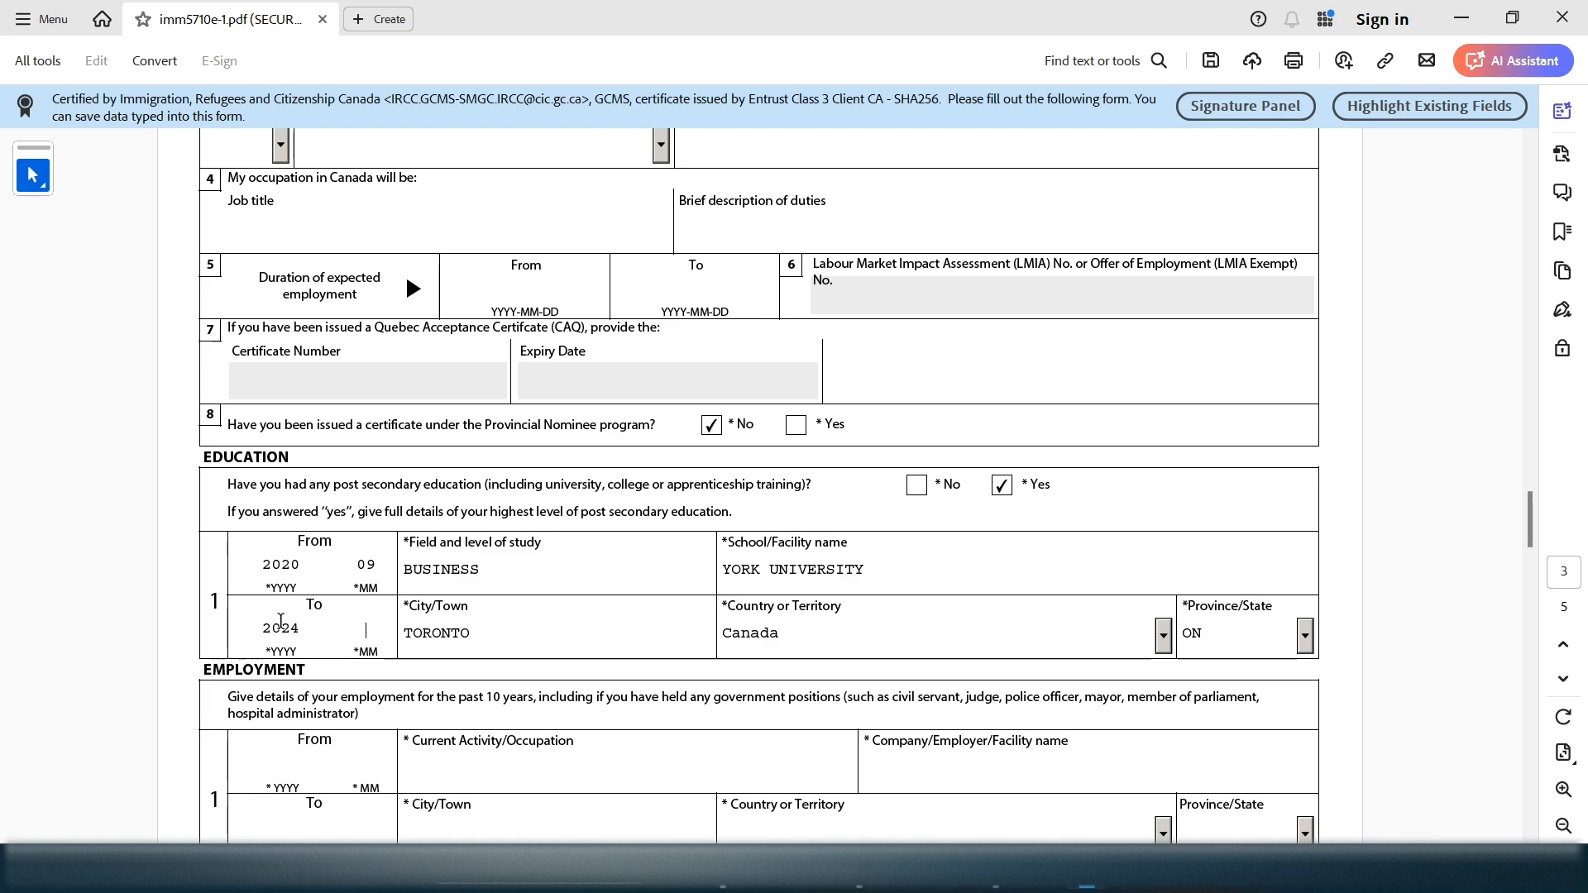
type("04")
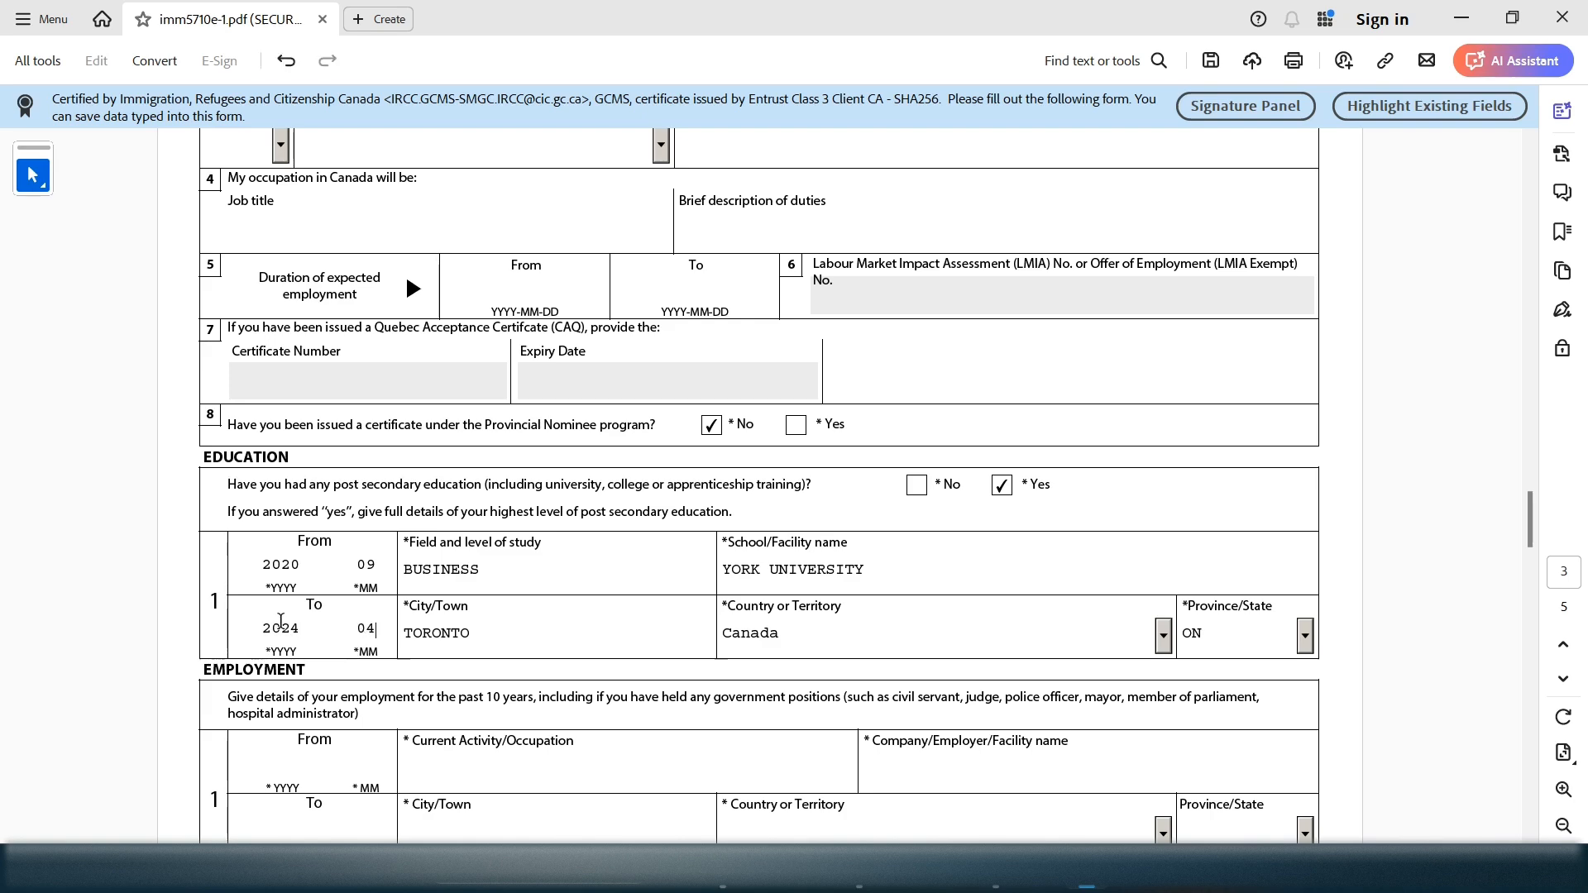
left_click(340, 547)
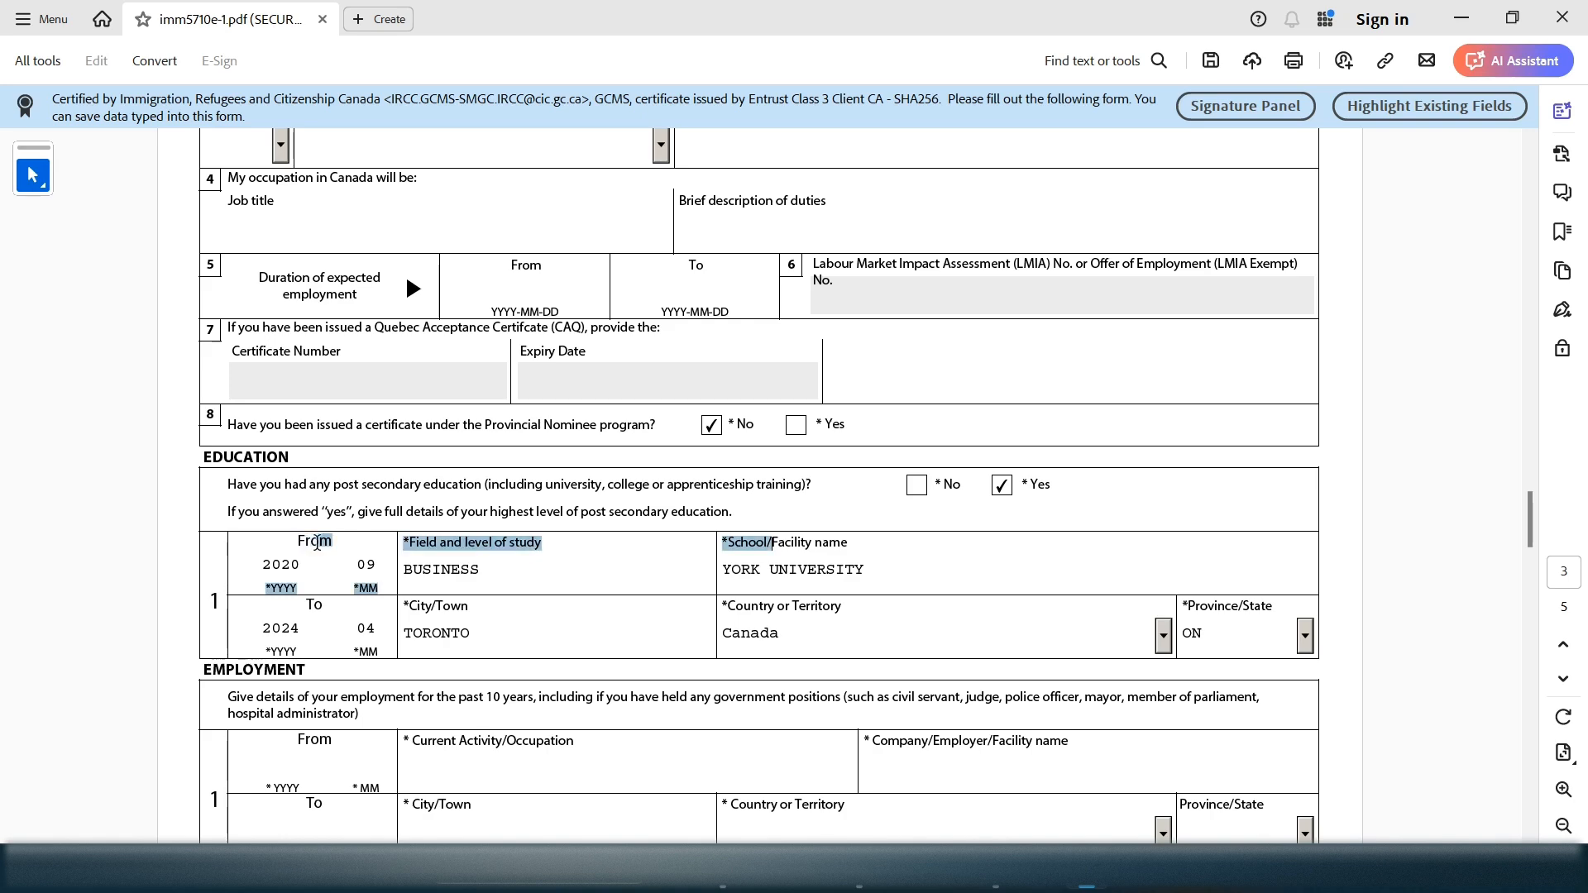
left_click(310, 603, "shift")
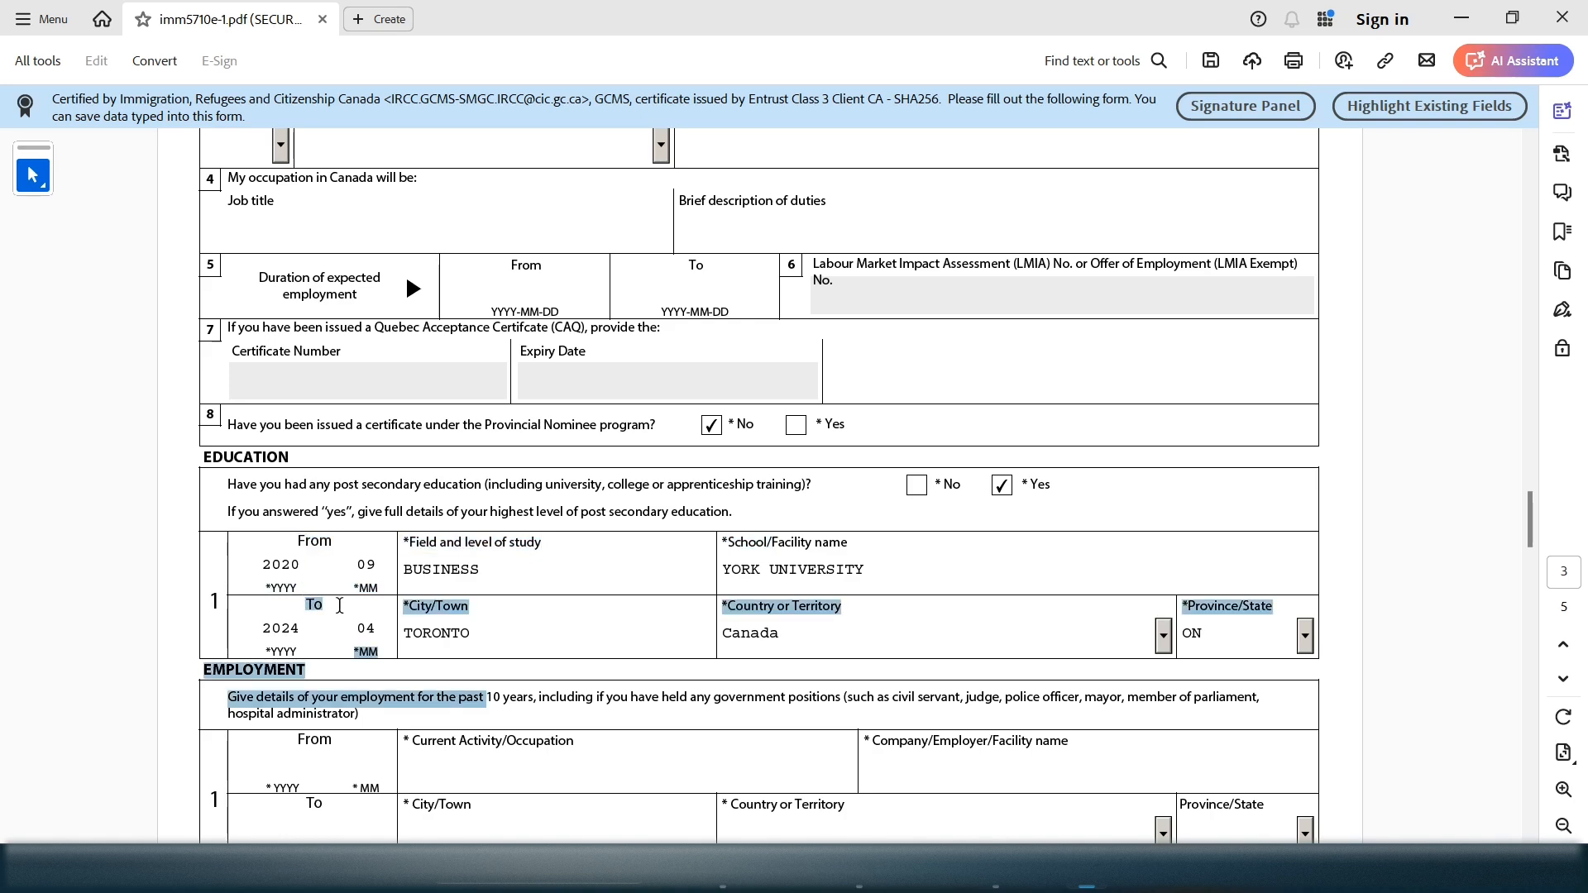
left_click_drag(1536, 518, 1538, 529)
left_click(601, 667)
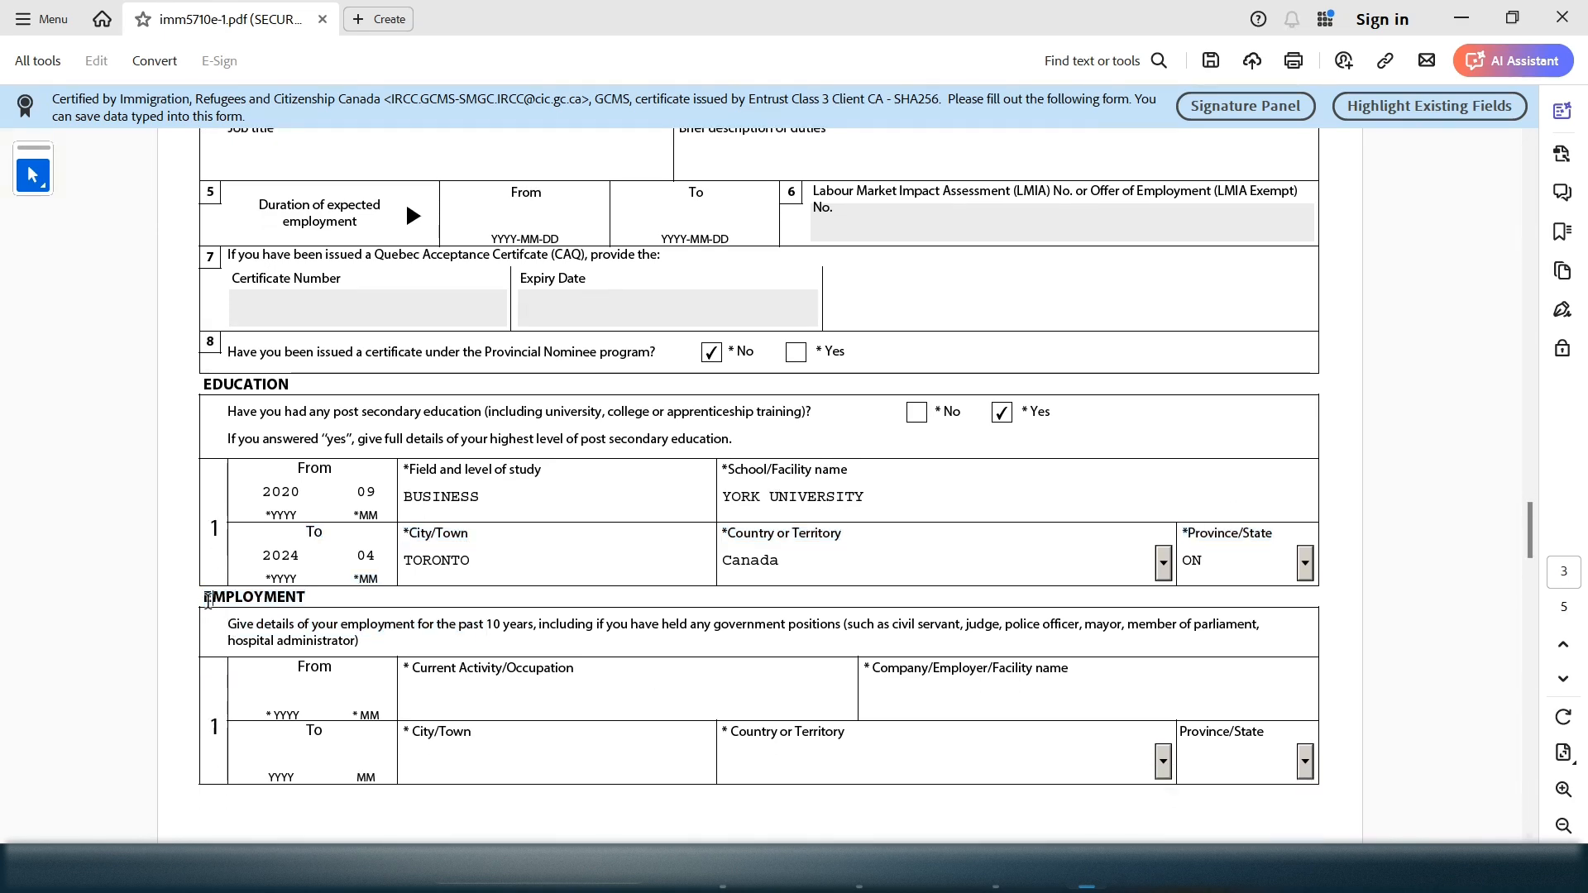
left_click_drag(208, 600, 339, 626)
left_click(439, 638)
Note the past-10-years employment requirement, glance back at page 2, then move to page 4
left_click_drag(461, 625, 529, 628)
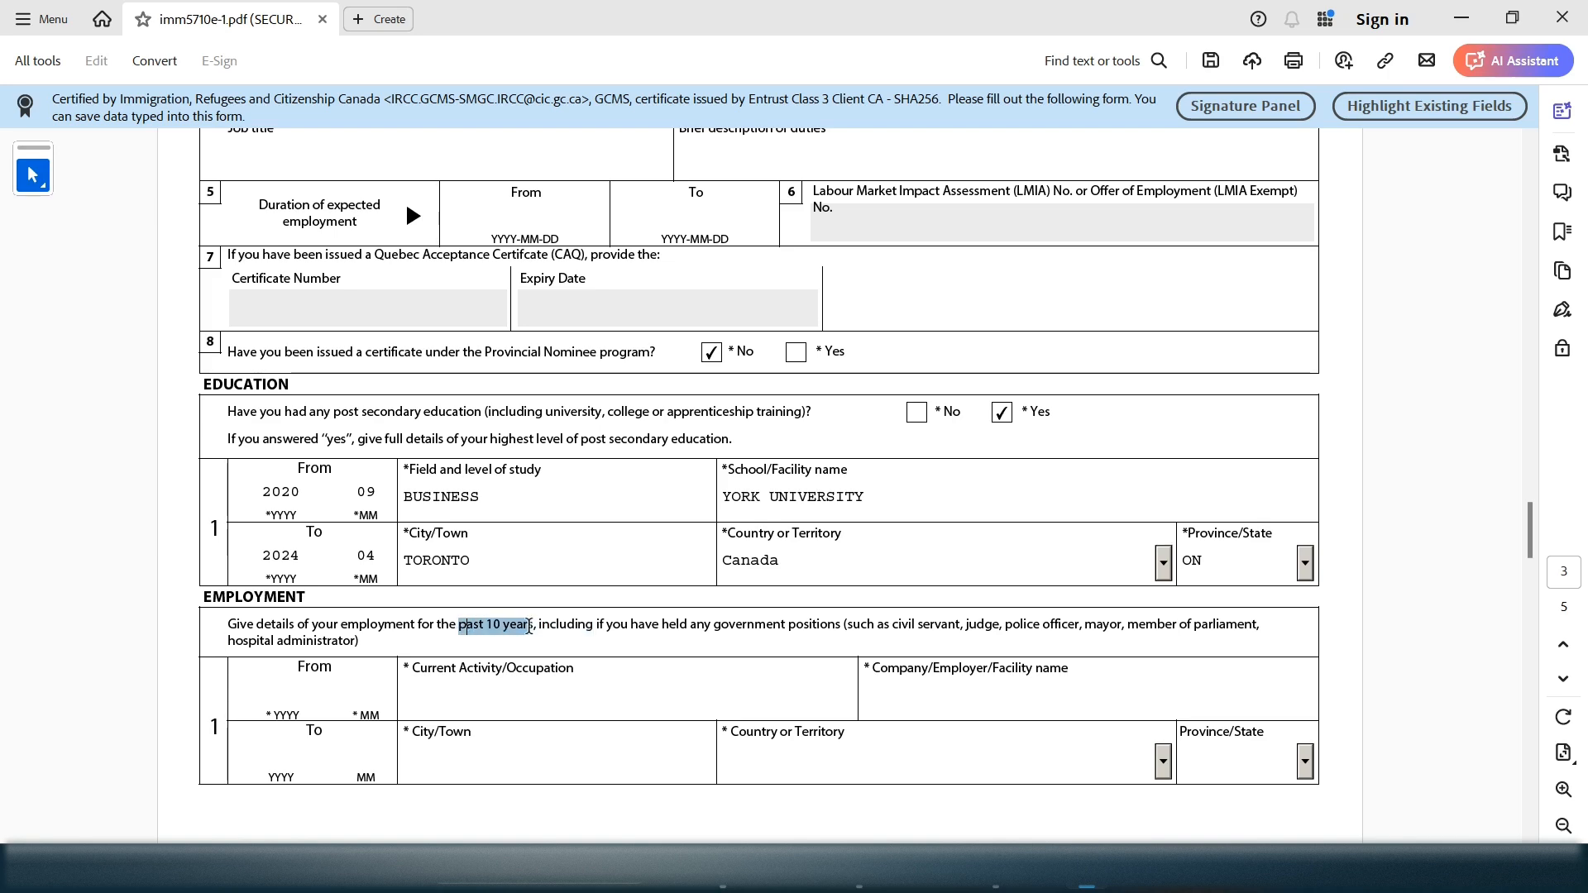
left_click_drag(341, 625, 541, 628)
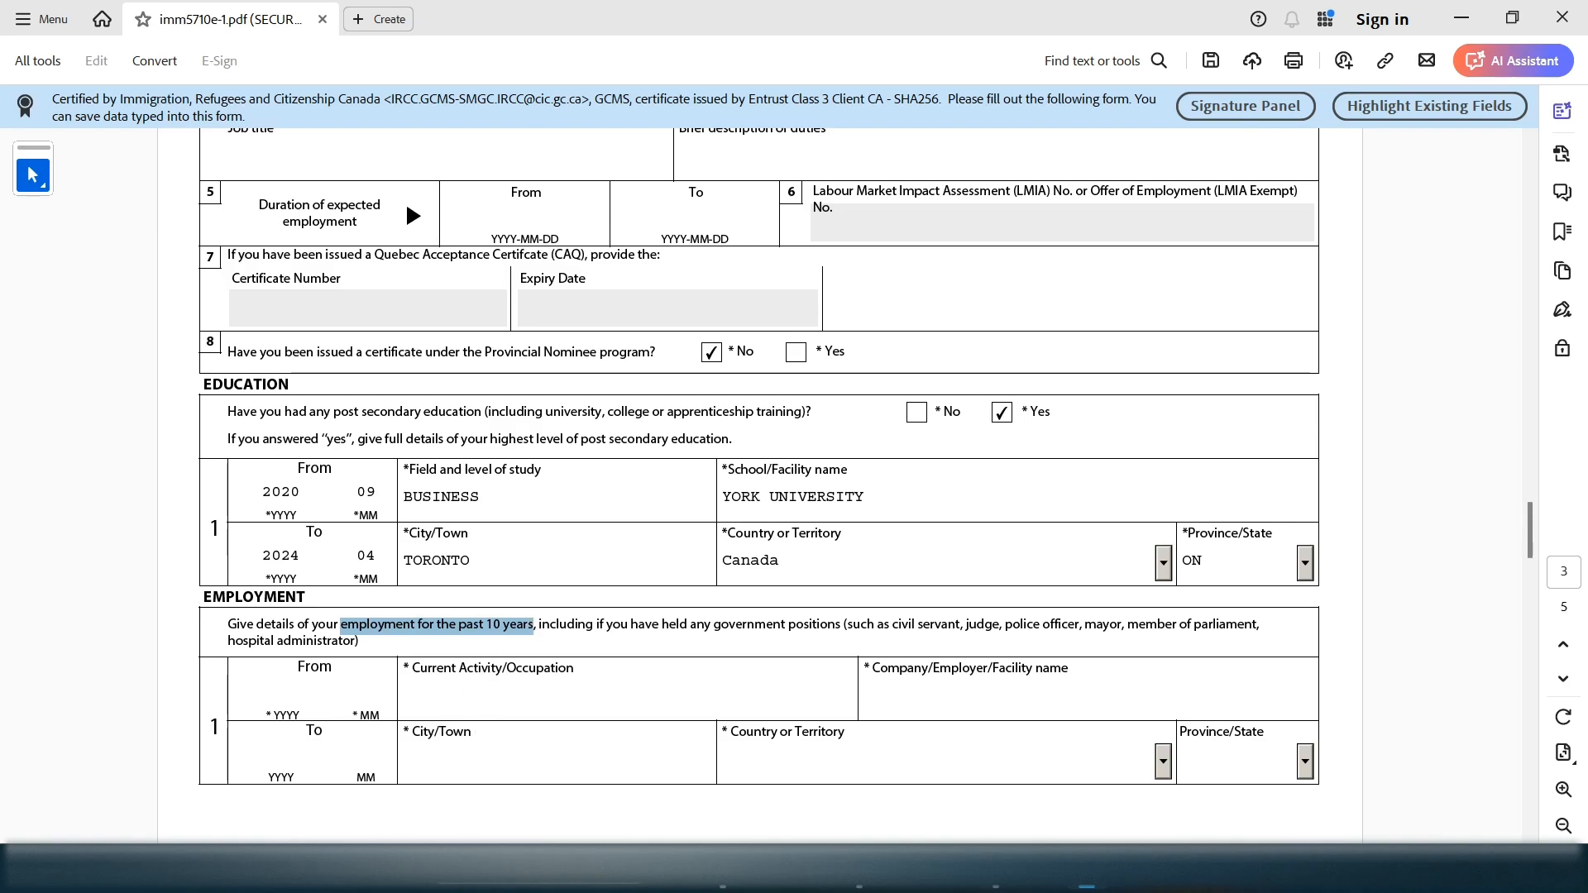
left_click_drag(1530, 529, 1537, 418)
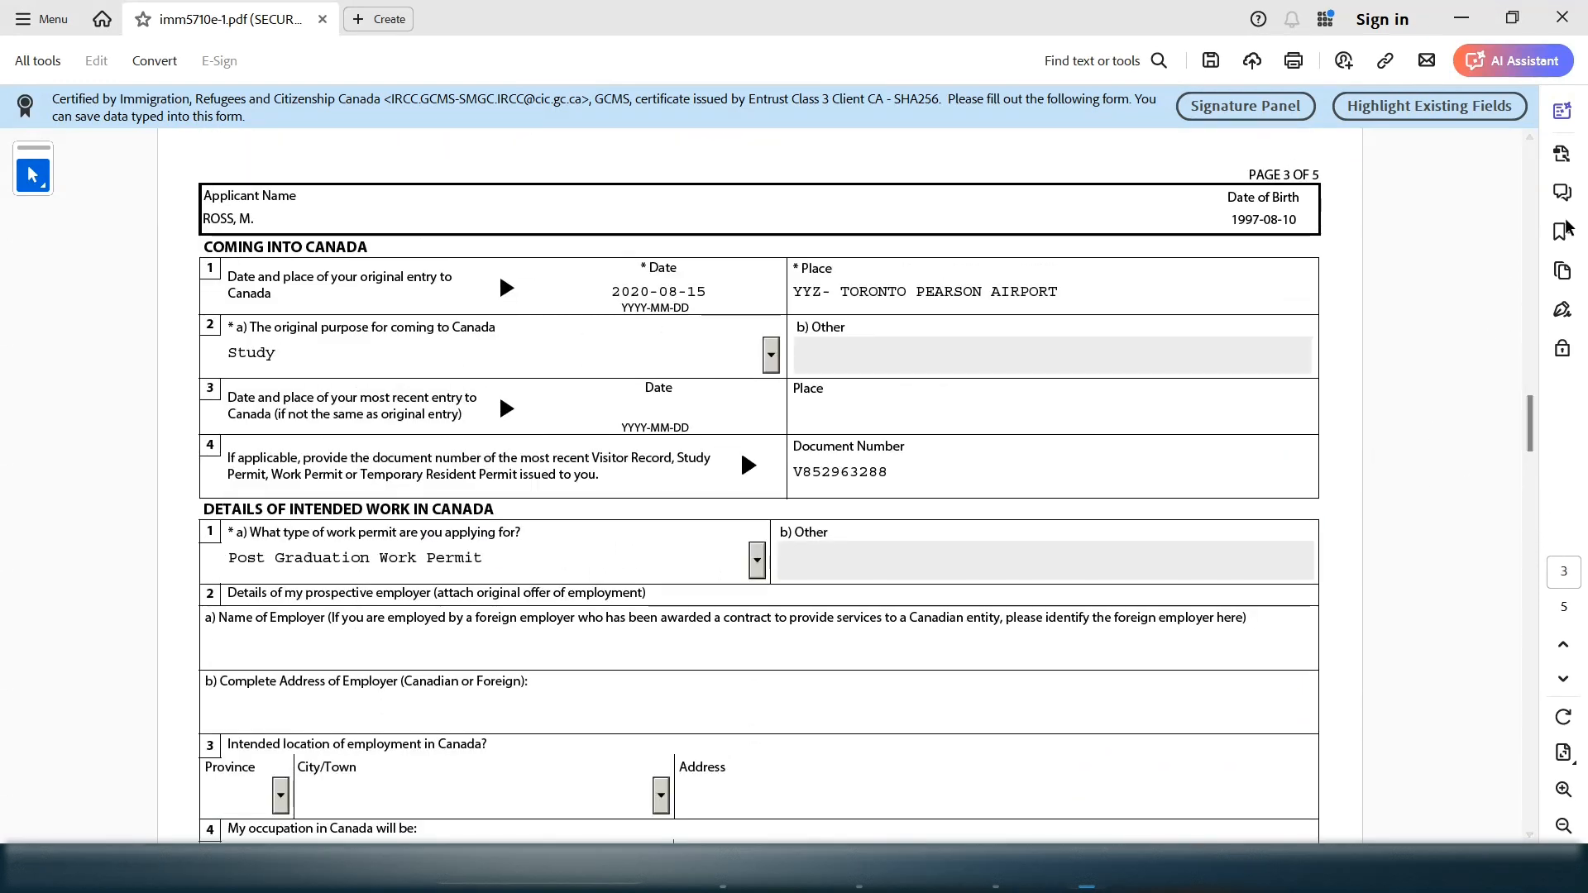
left_click(1534, 145)
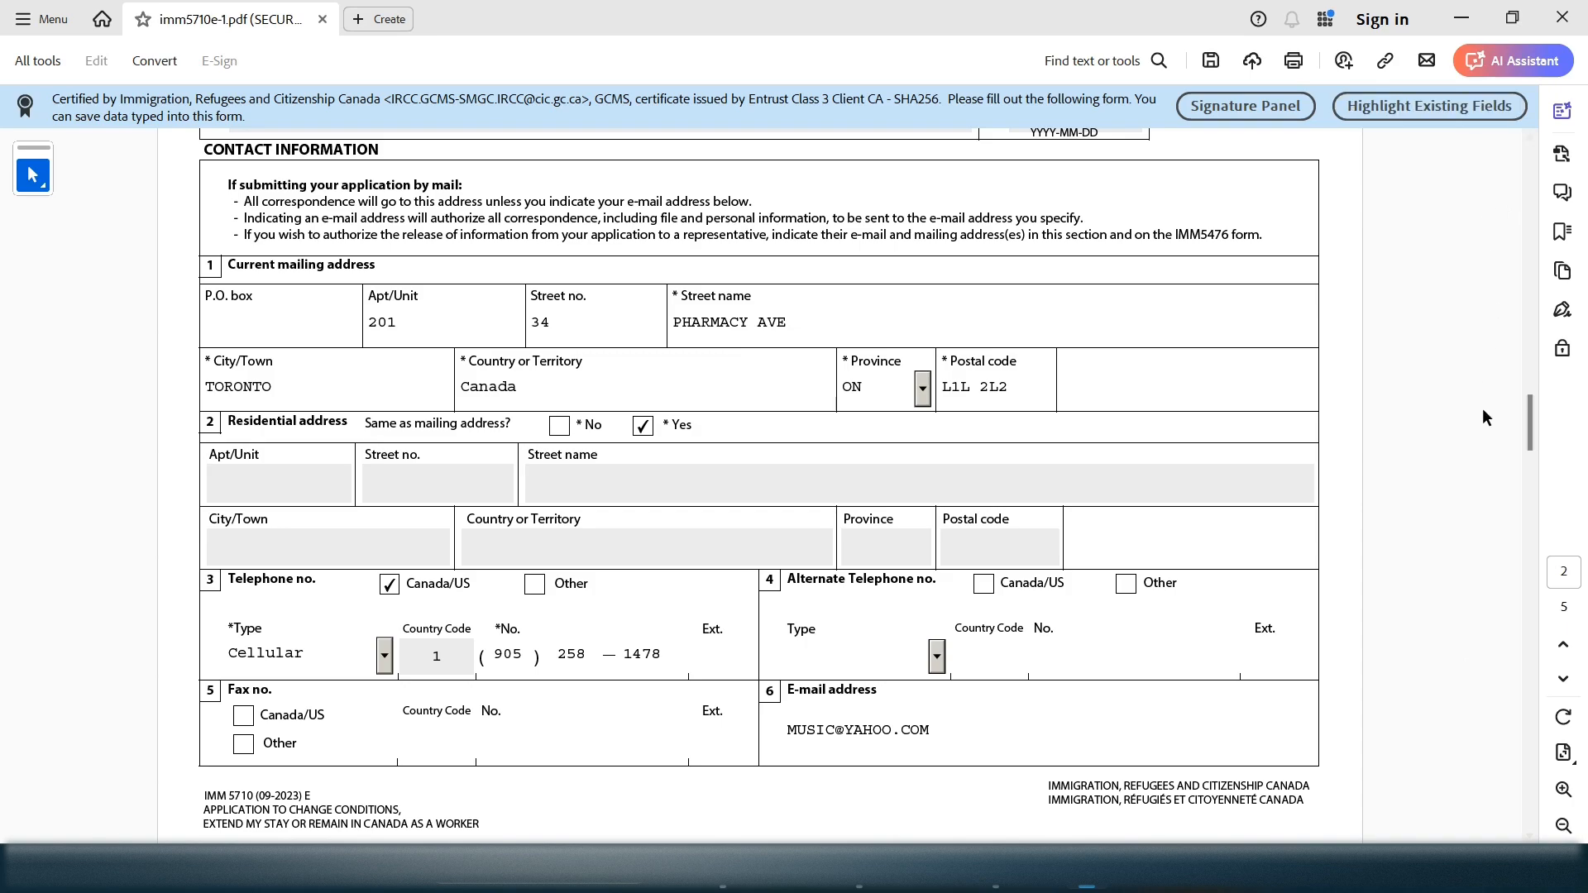
left_click_drag(1528, 425, 1532, 564)
left_click(487, 726)
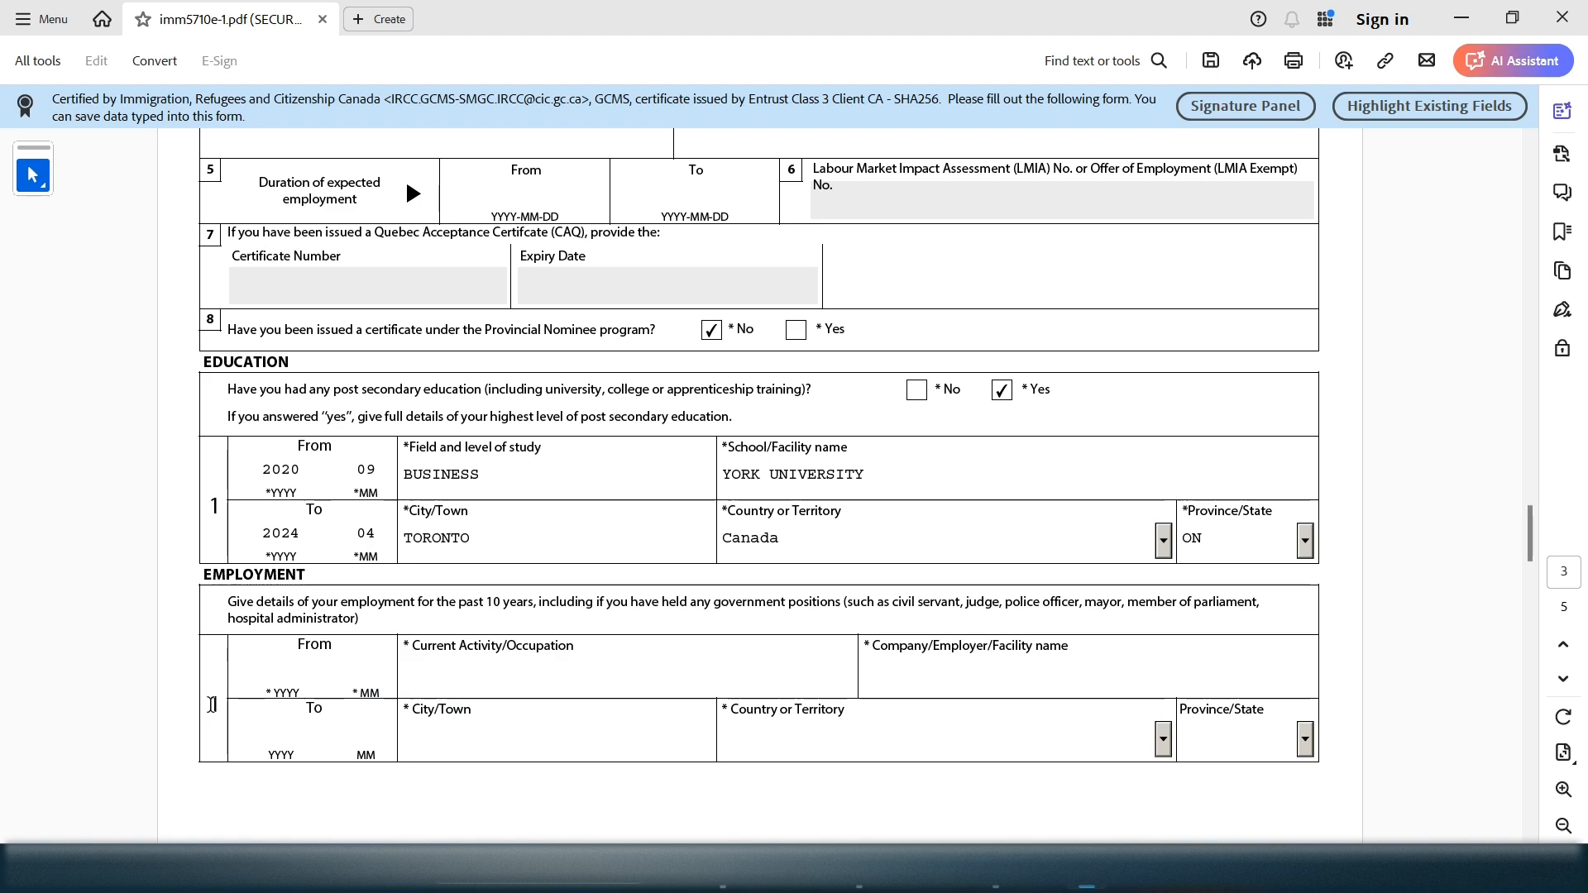
left_click_drag(780, 709, 1234, 709)
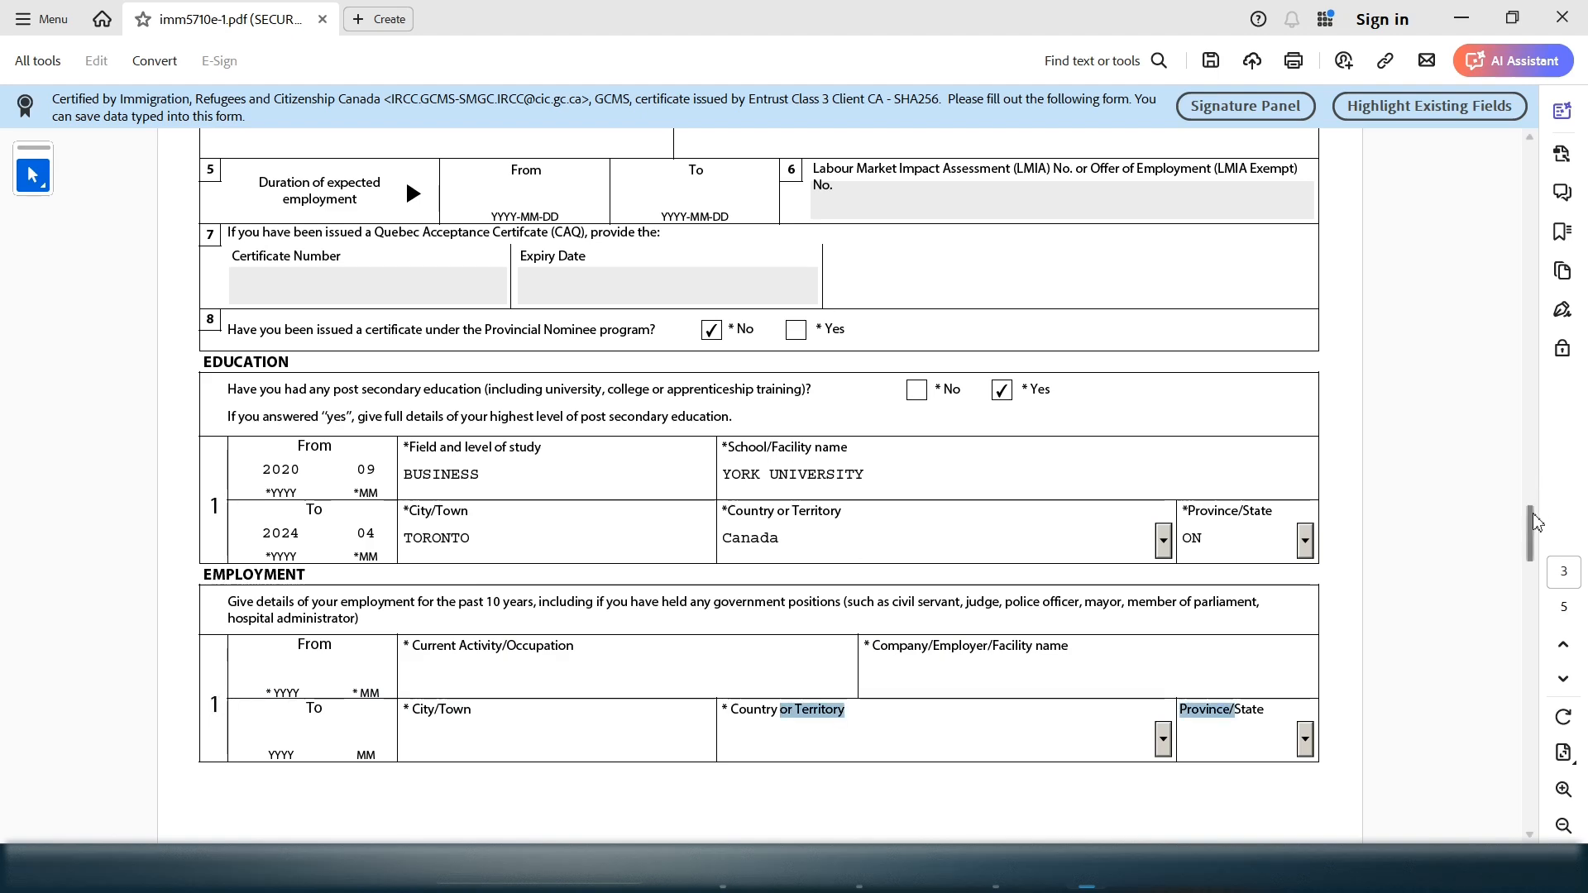
left_click_drag(1531, 519, 1529, 538)
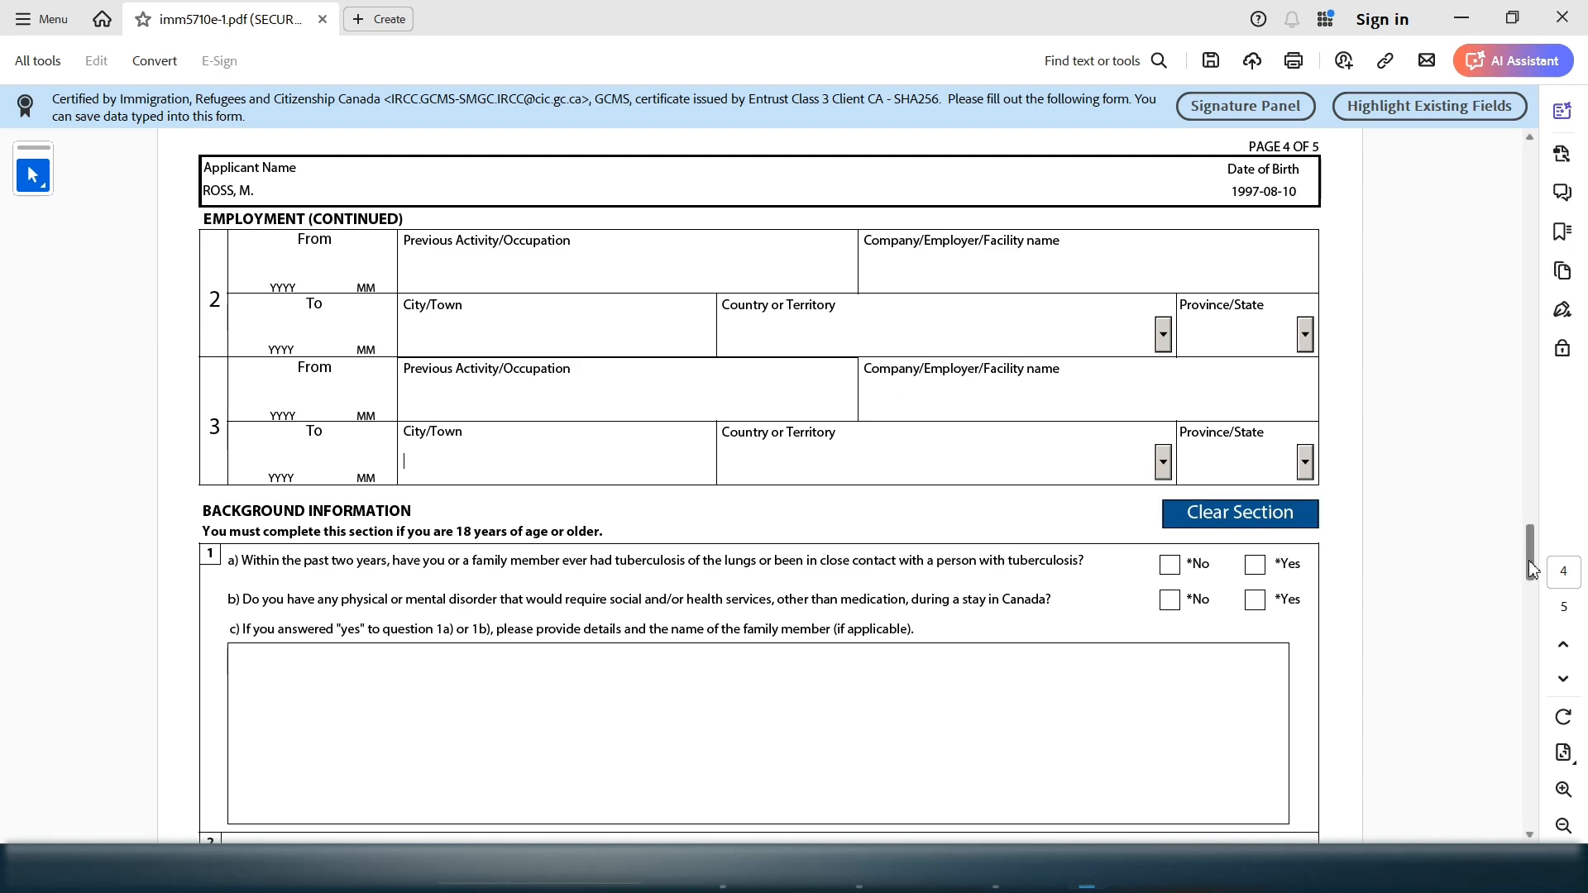
left_click_drag(1529, 562, 1530, 543)
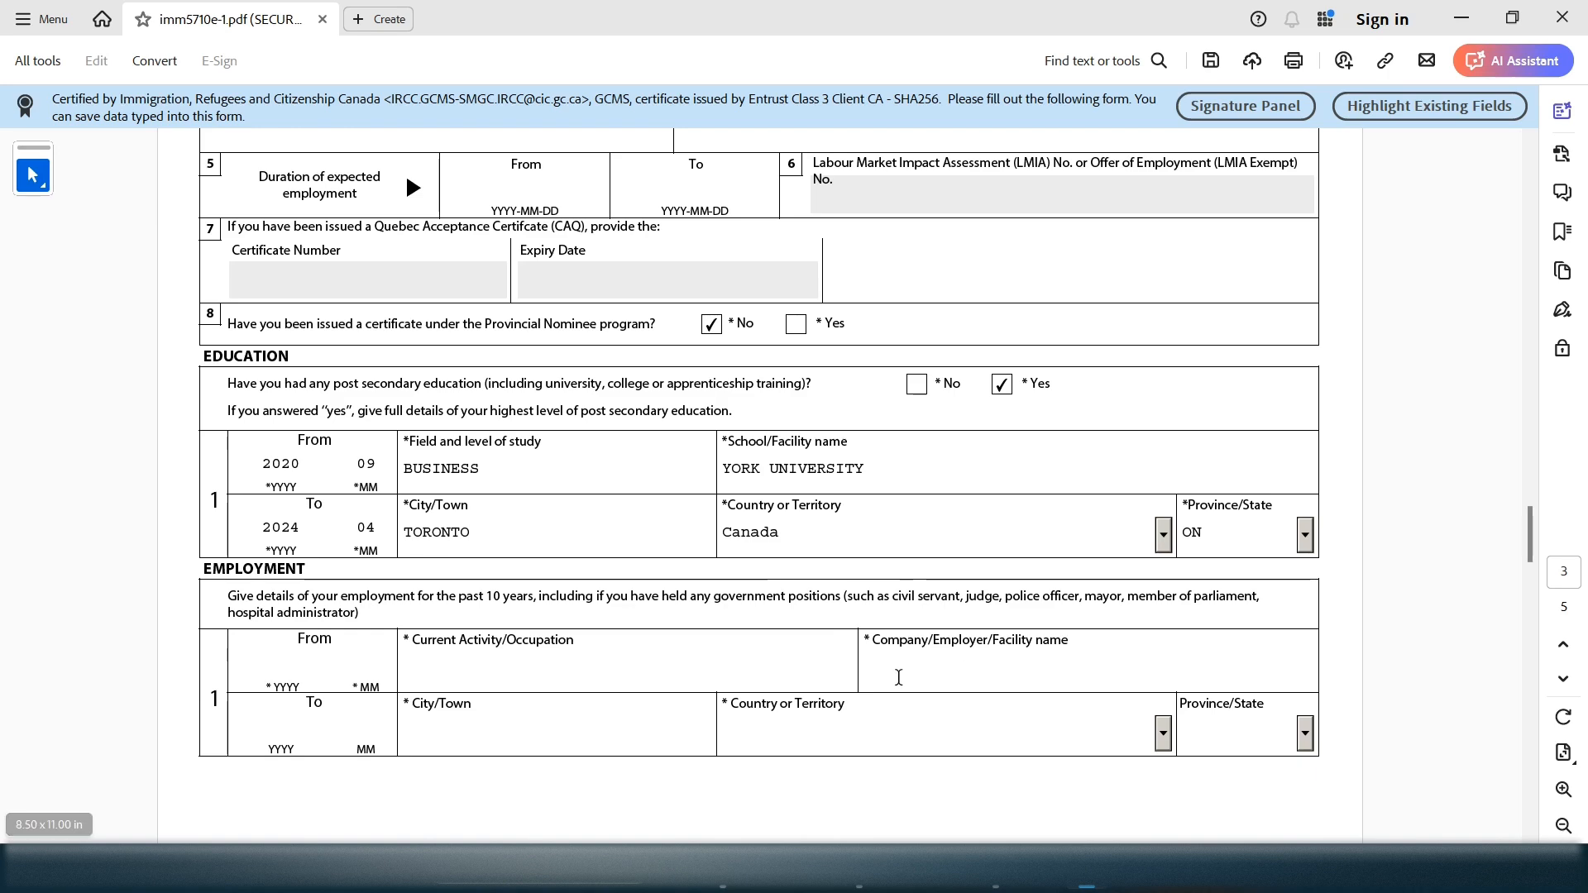
left_click_drag(1531, 533, 1532, 560)
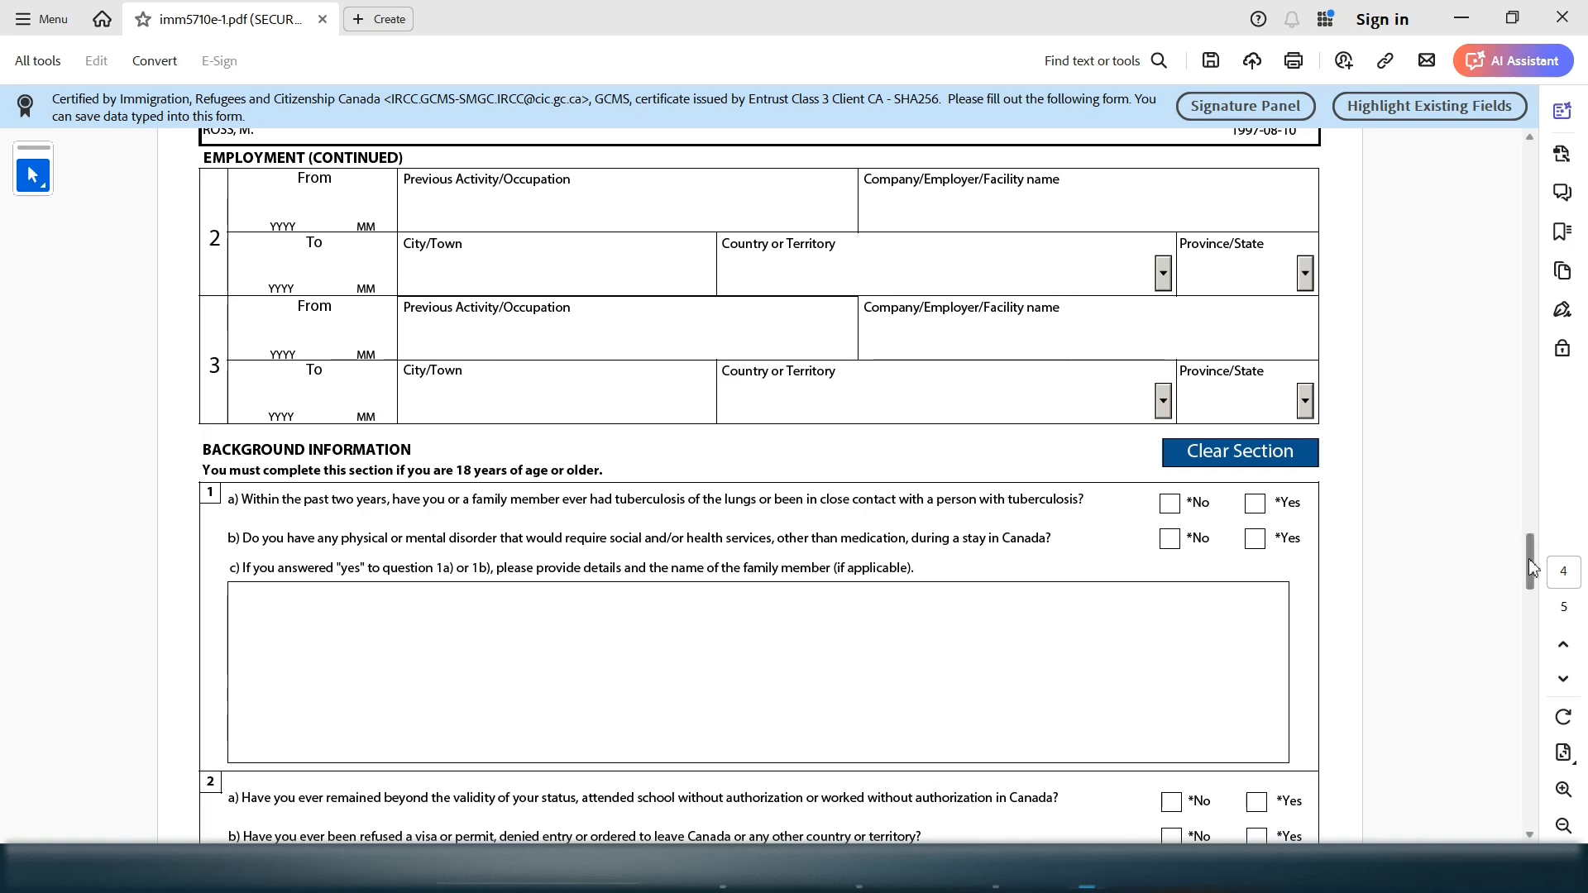
mouse_move(1530, 557)
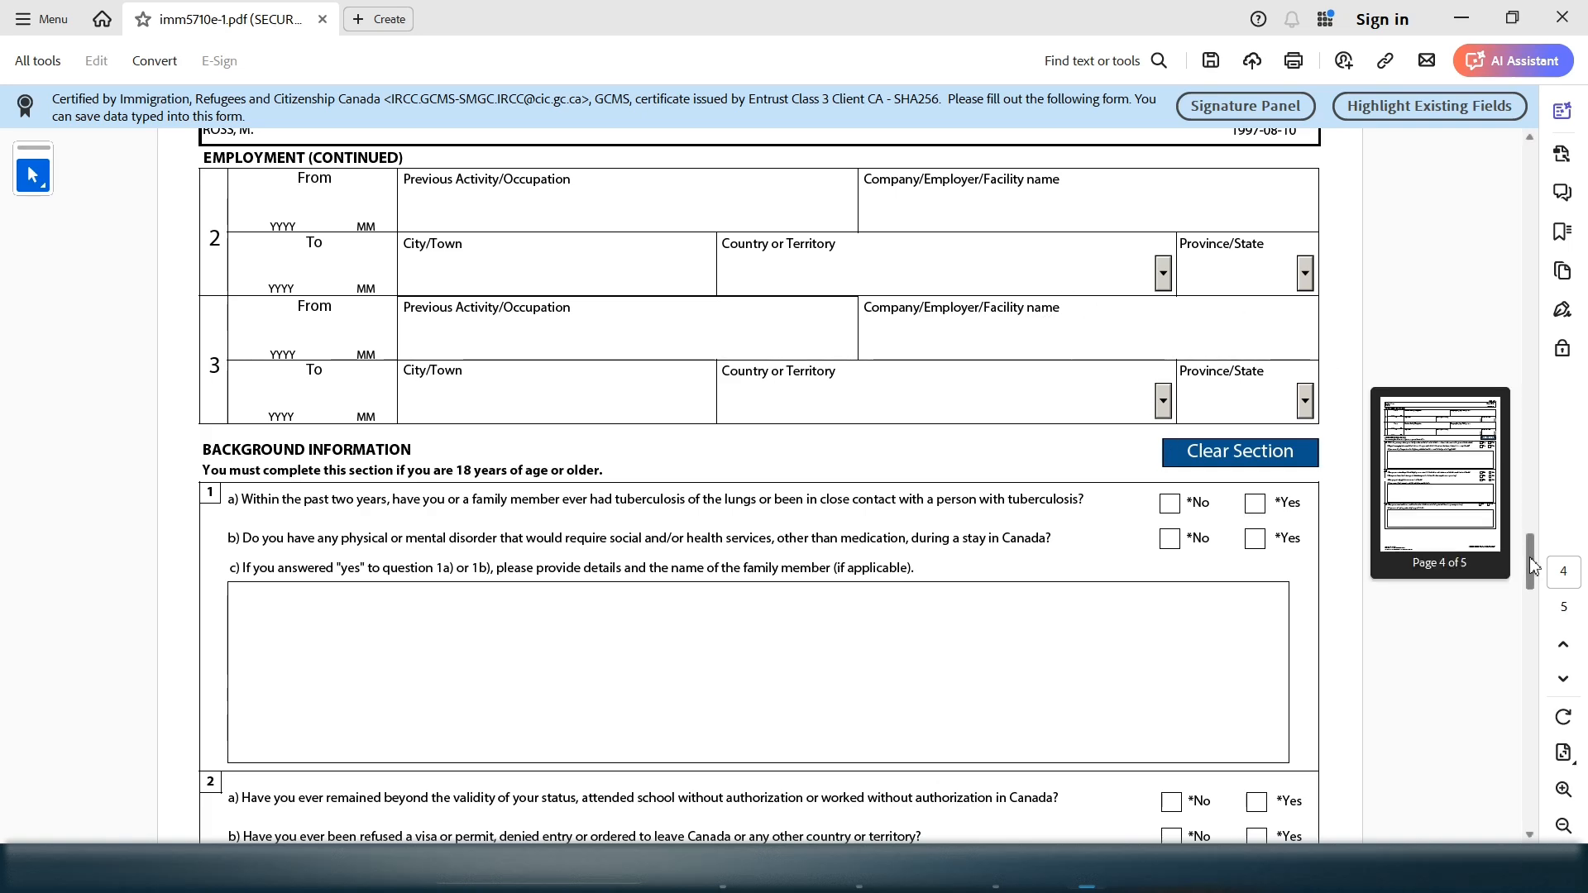
left_click_drag(1530, 558, 1525, 534)
left_click_drag(541, 566, 478, 573)
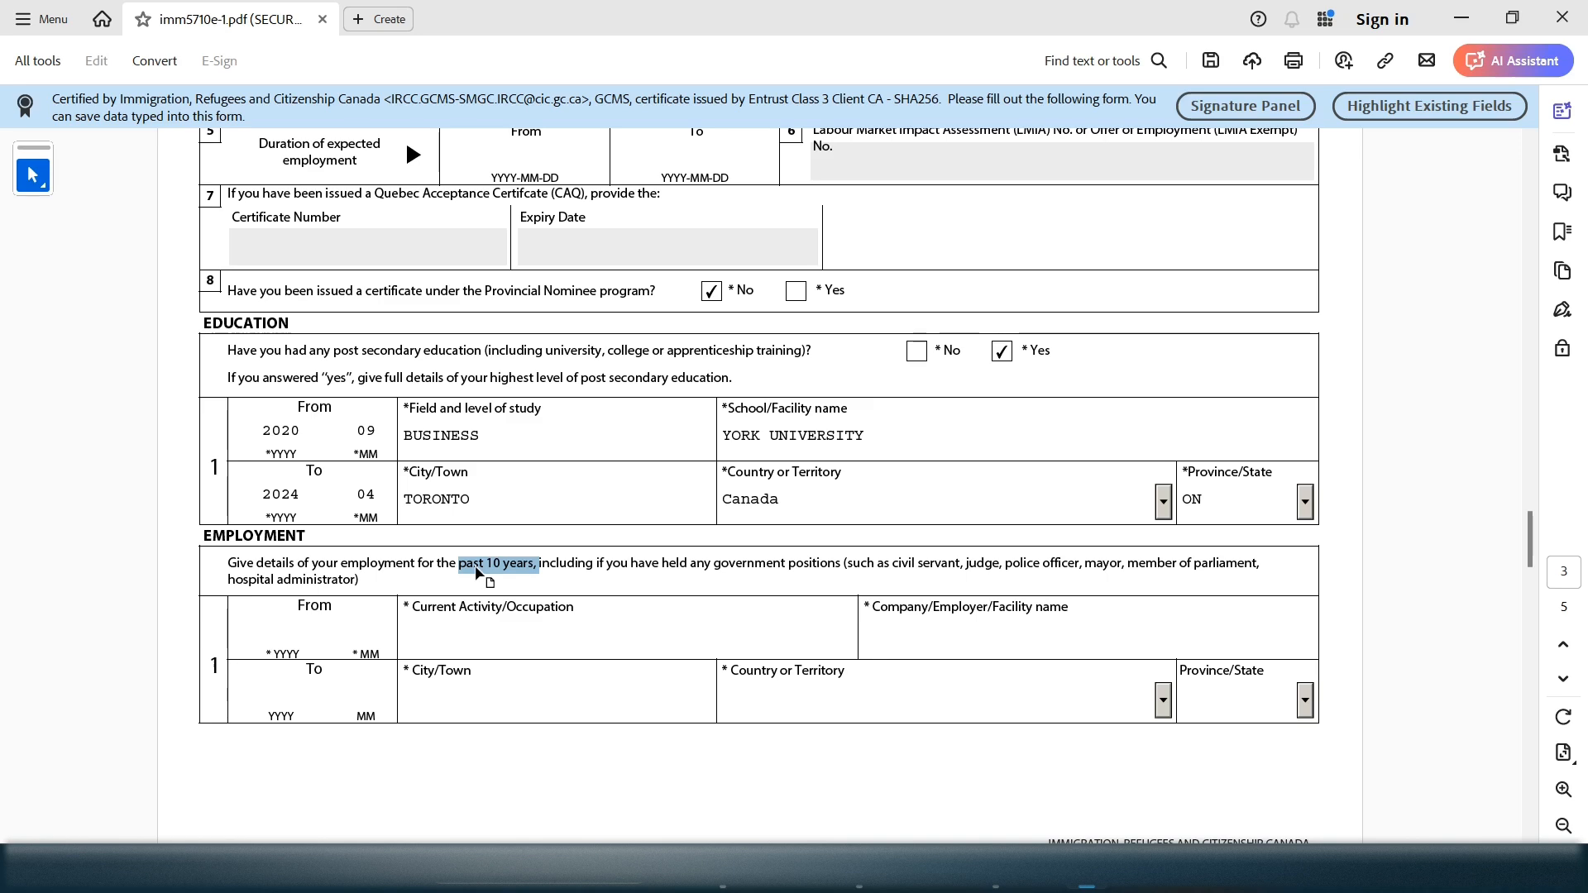
left_click(477, 573)
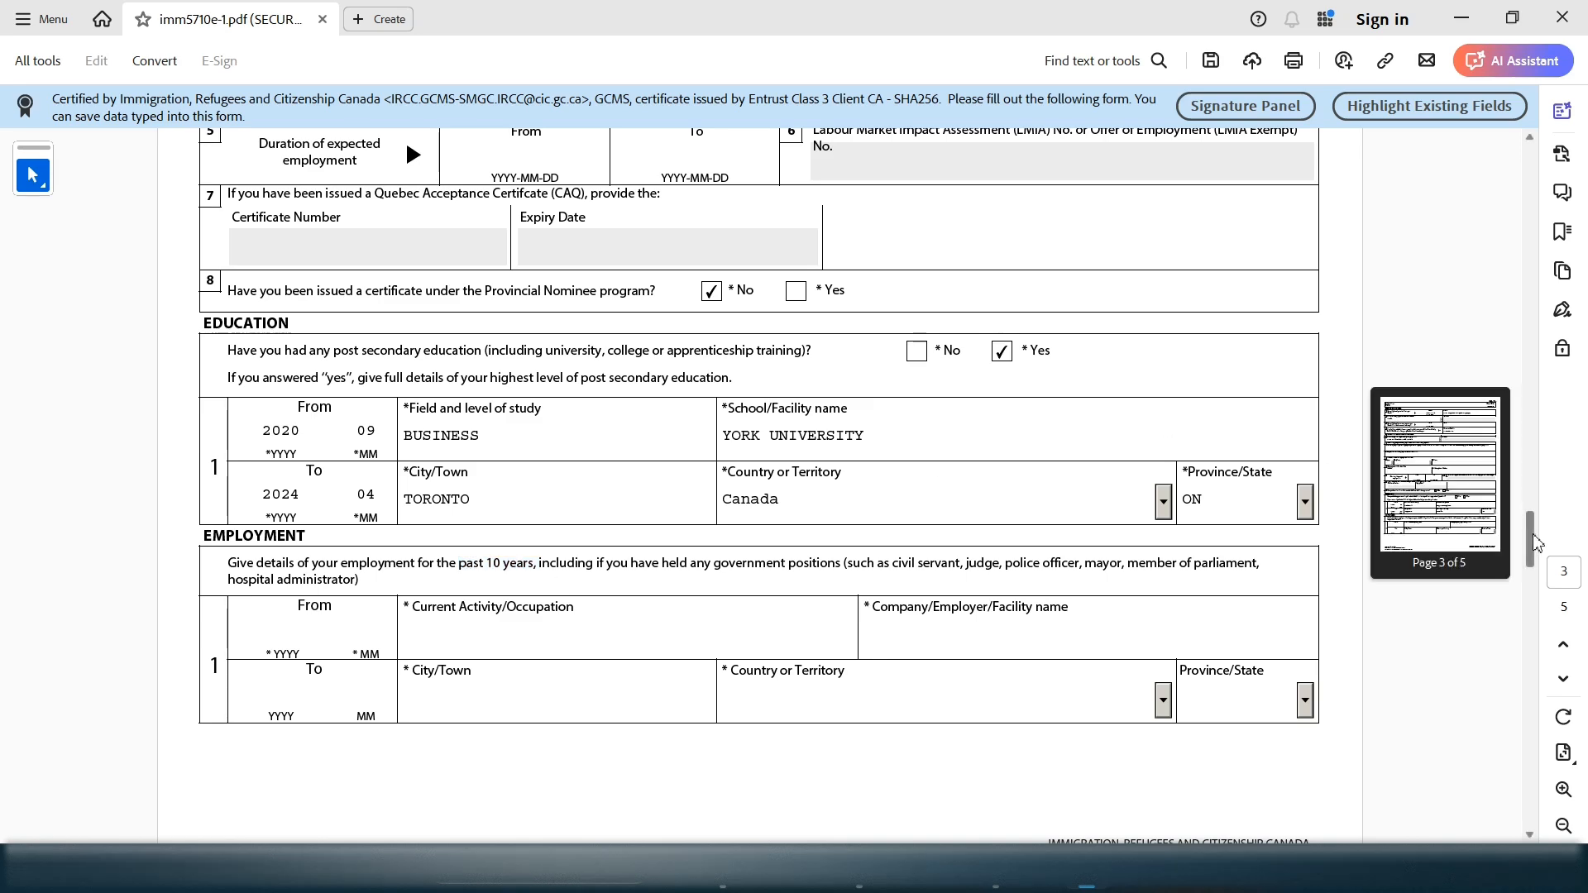
left_click_drag(1532, 533, 1529, 600)
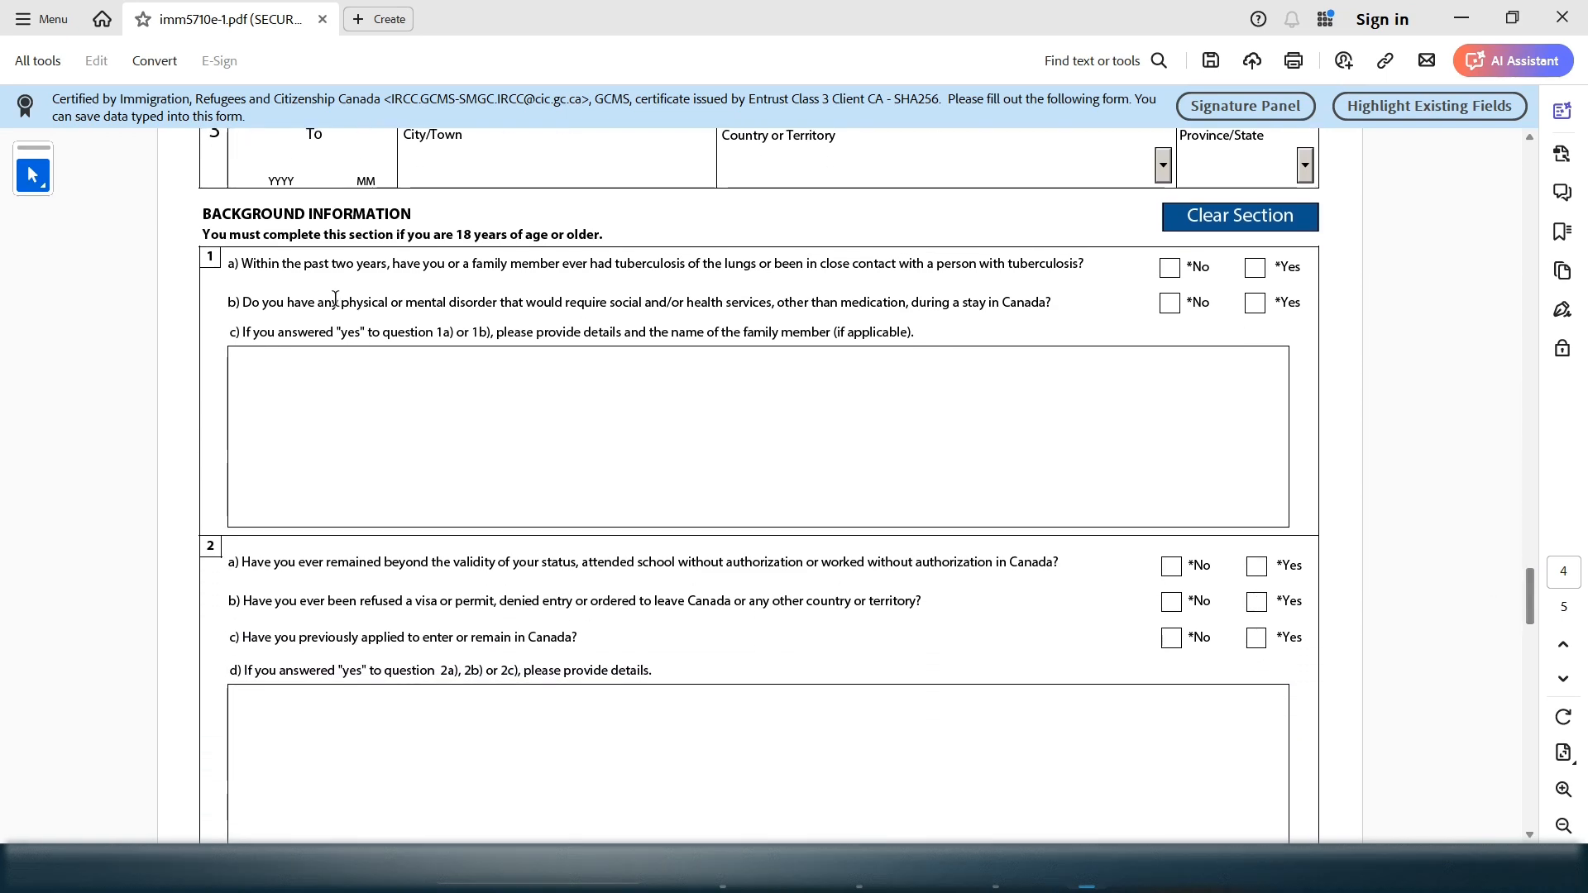
Answer No to question 1a about tuberculosis
left_click_drag(431, 235, 269, 218)
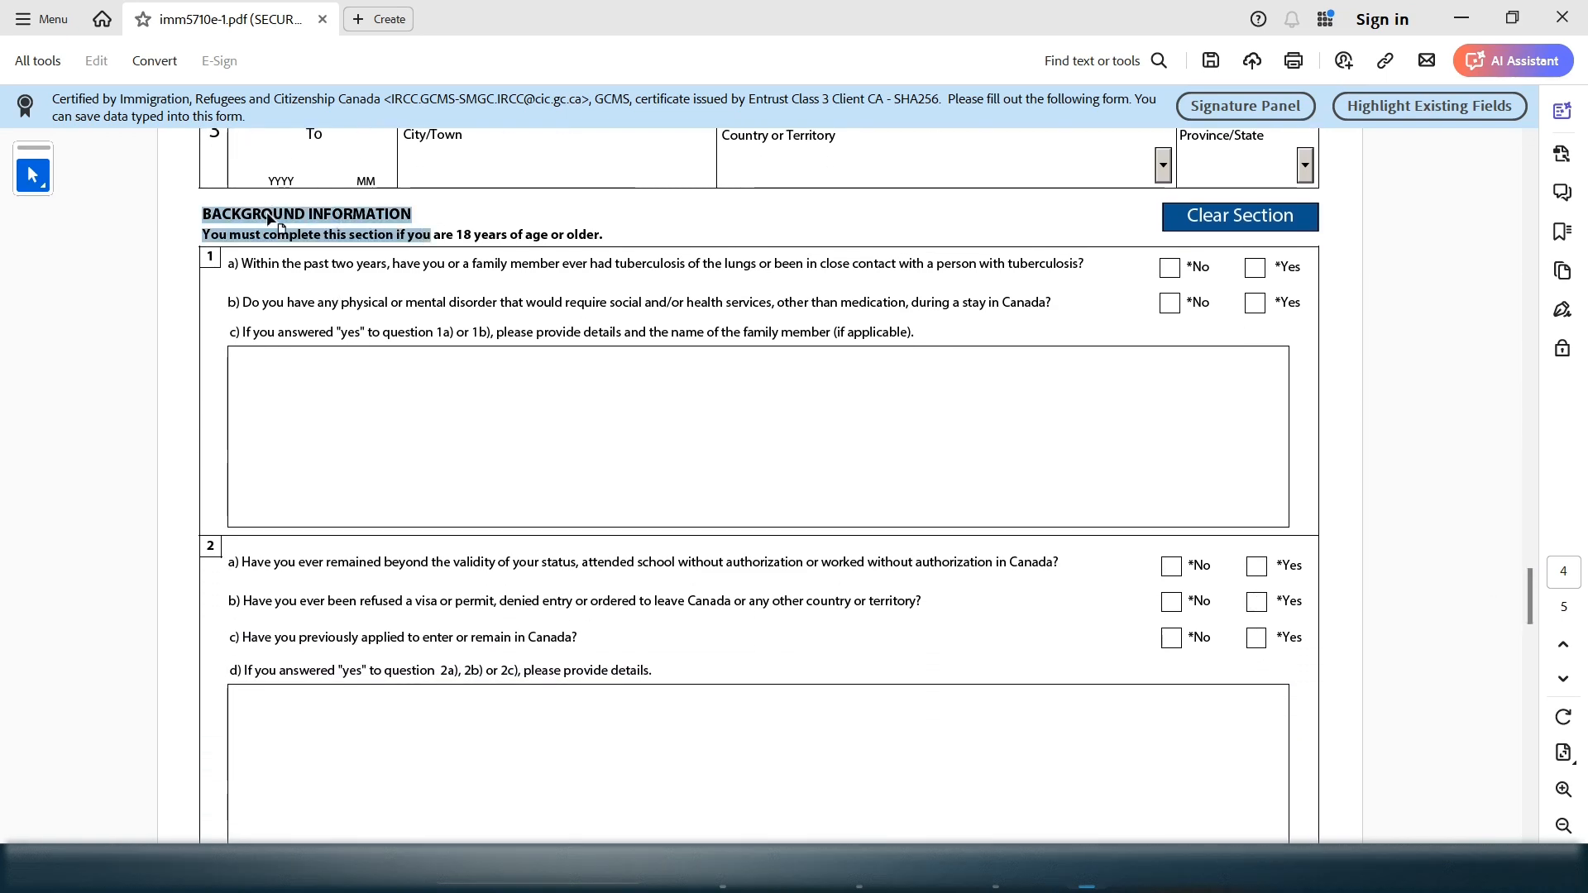
left_click(588, 265)
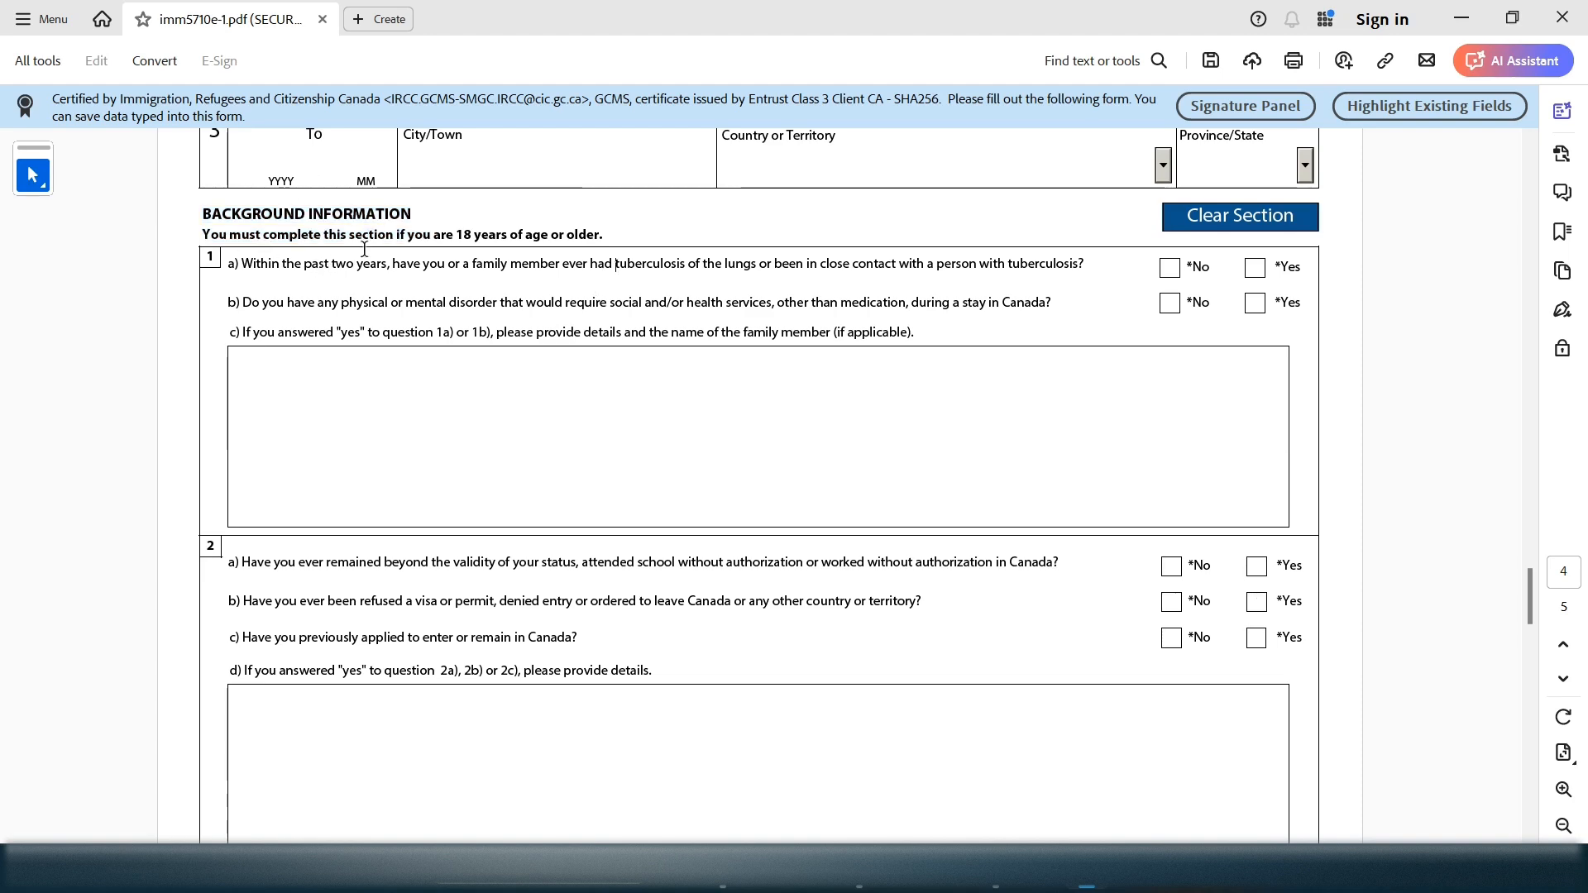
left_click_drag(432, 234, 588, 224)
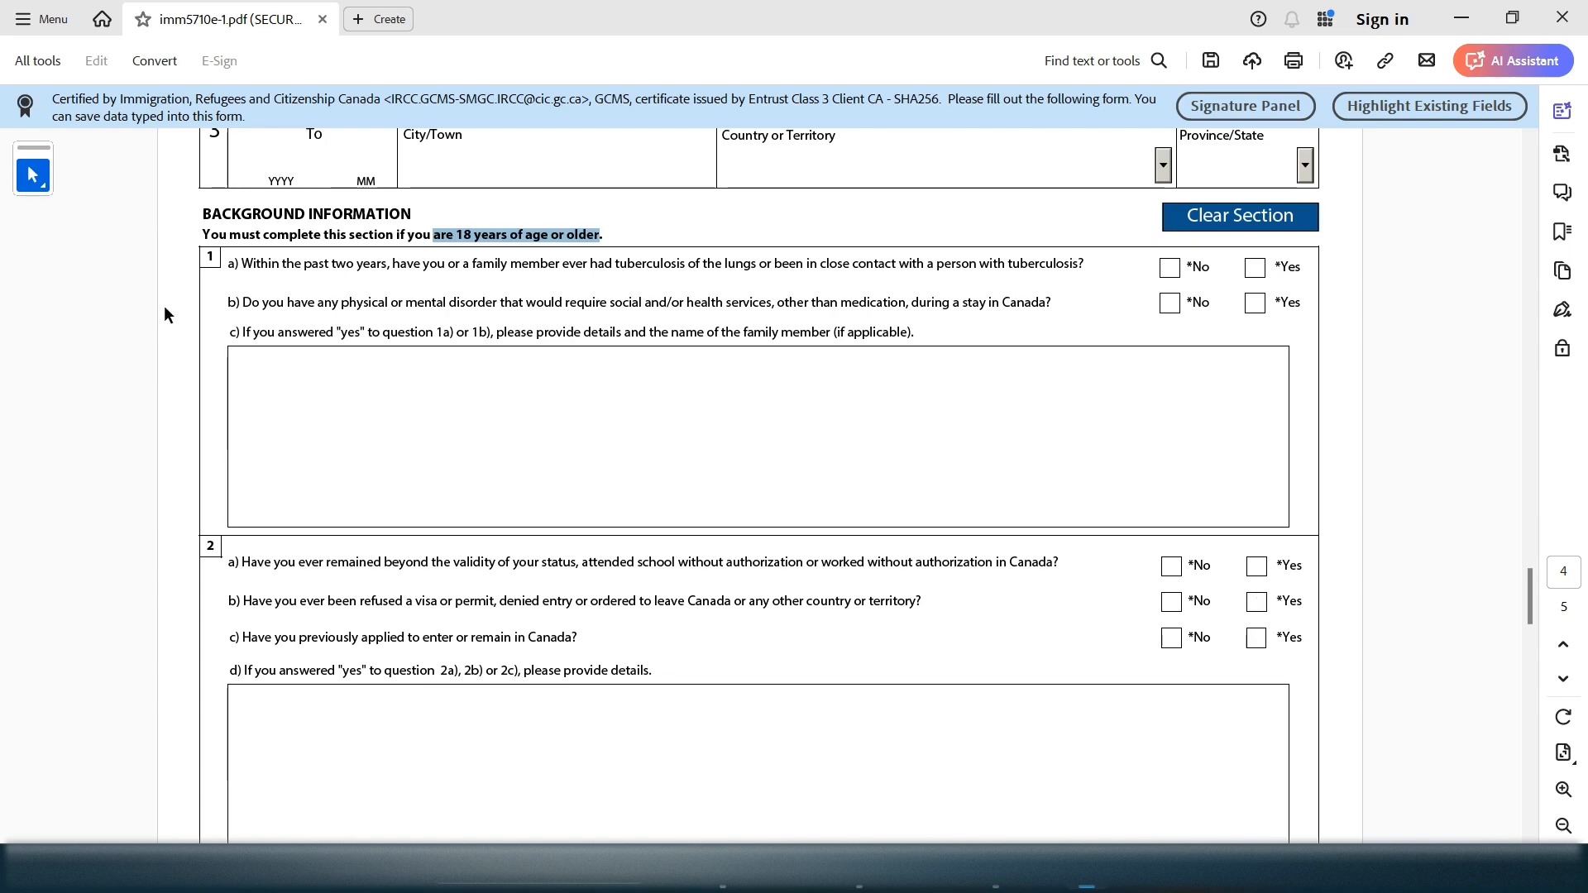
left_click_drag(331, 263, 554, 275)
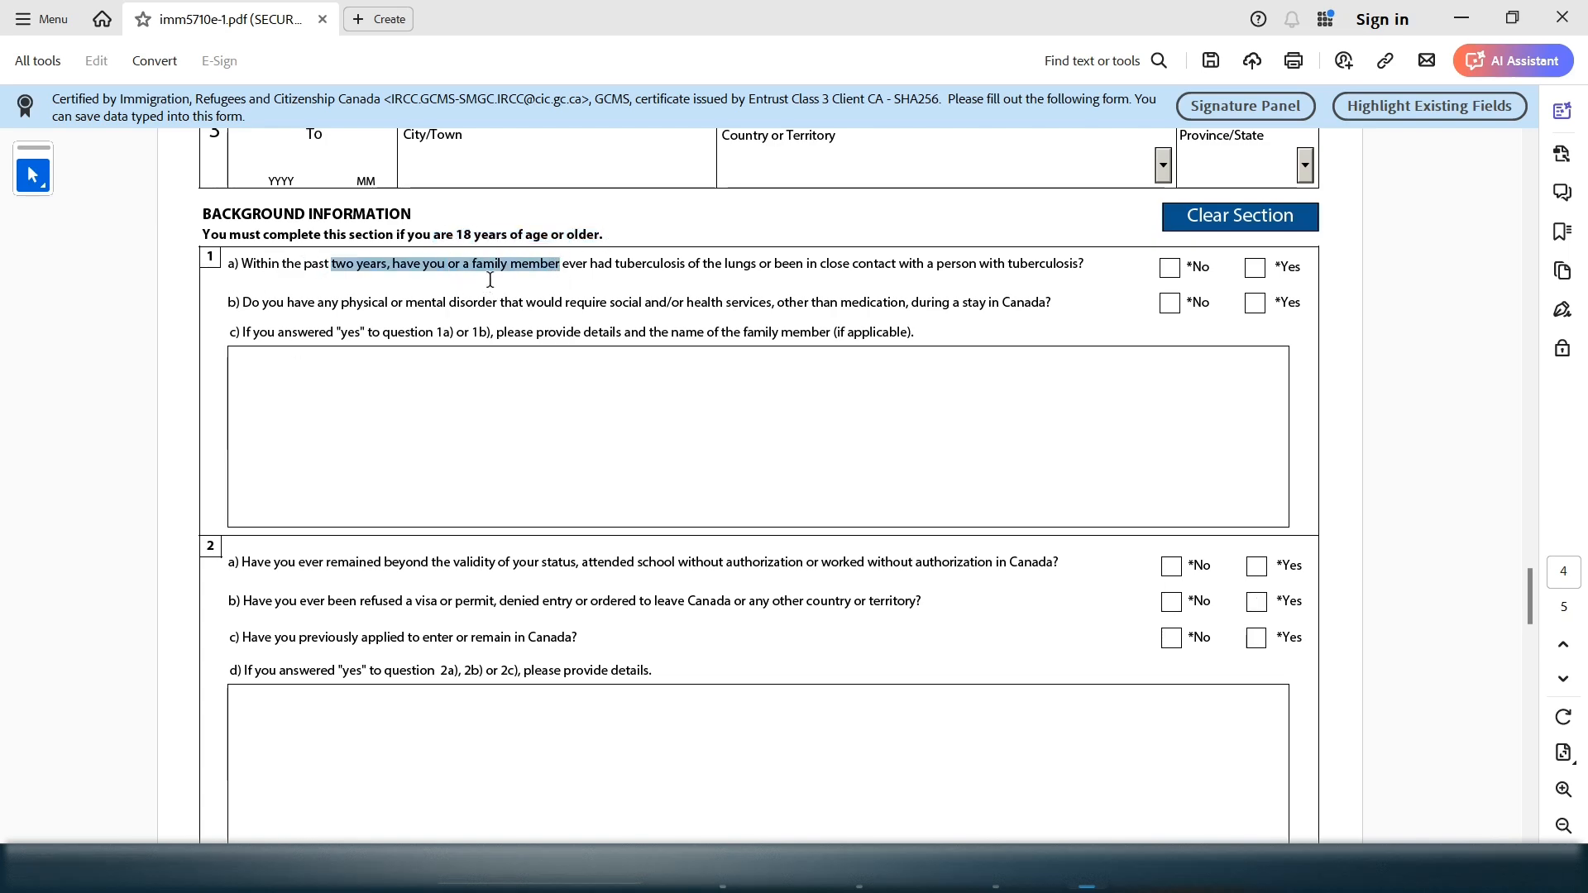
left_click(606, 276)
left_click_drag(593, 268, 734, 273)
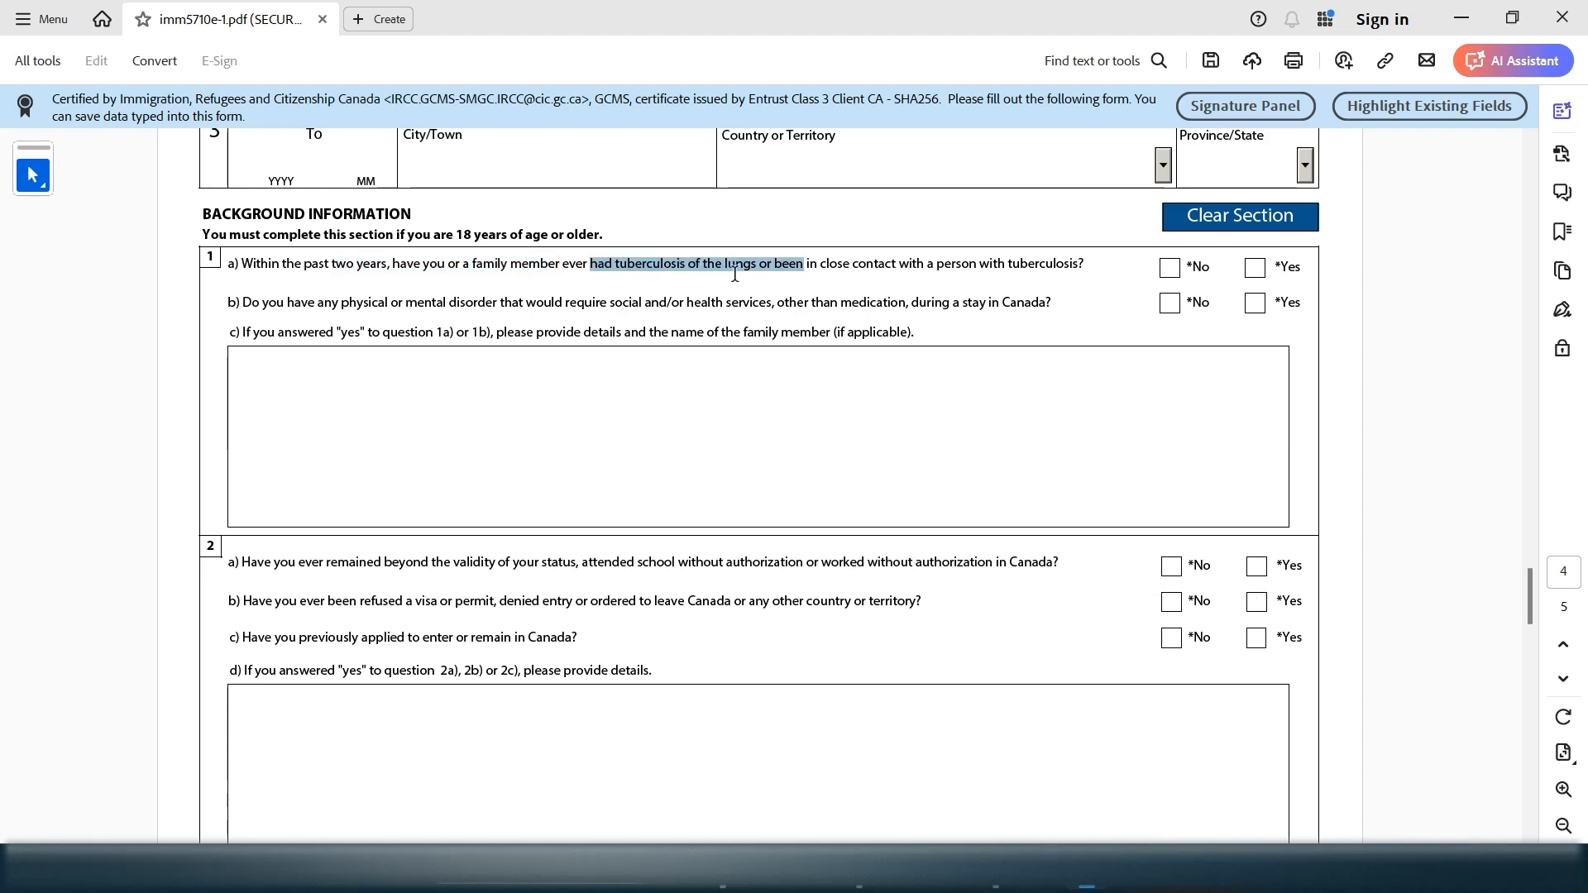
left_click_drag(866, 266, 1113, 261)
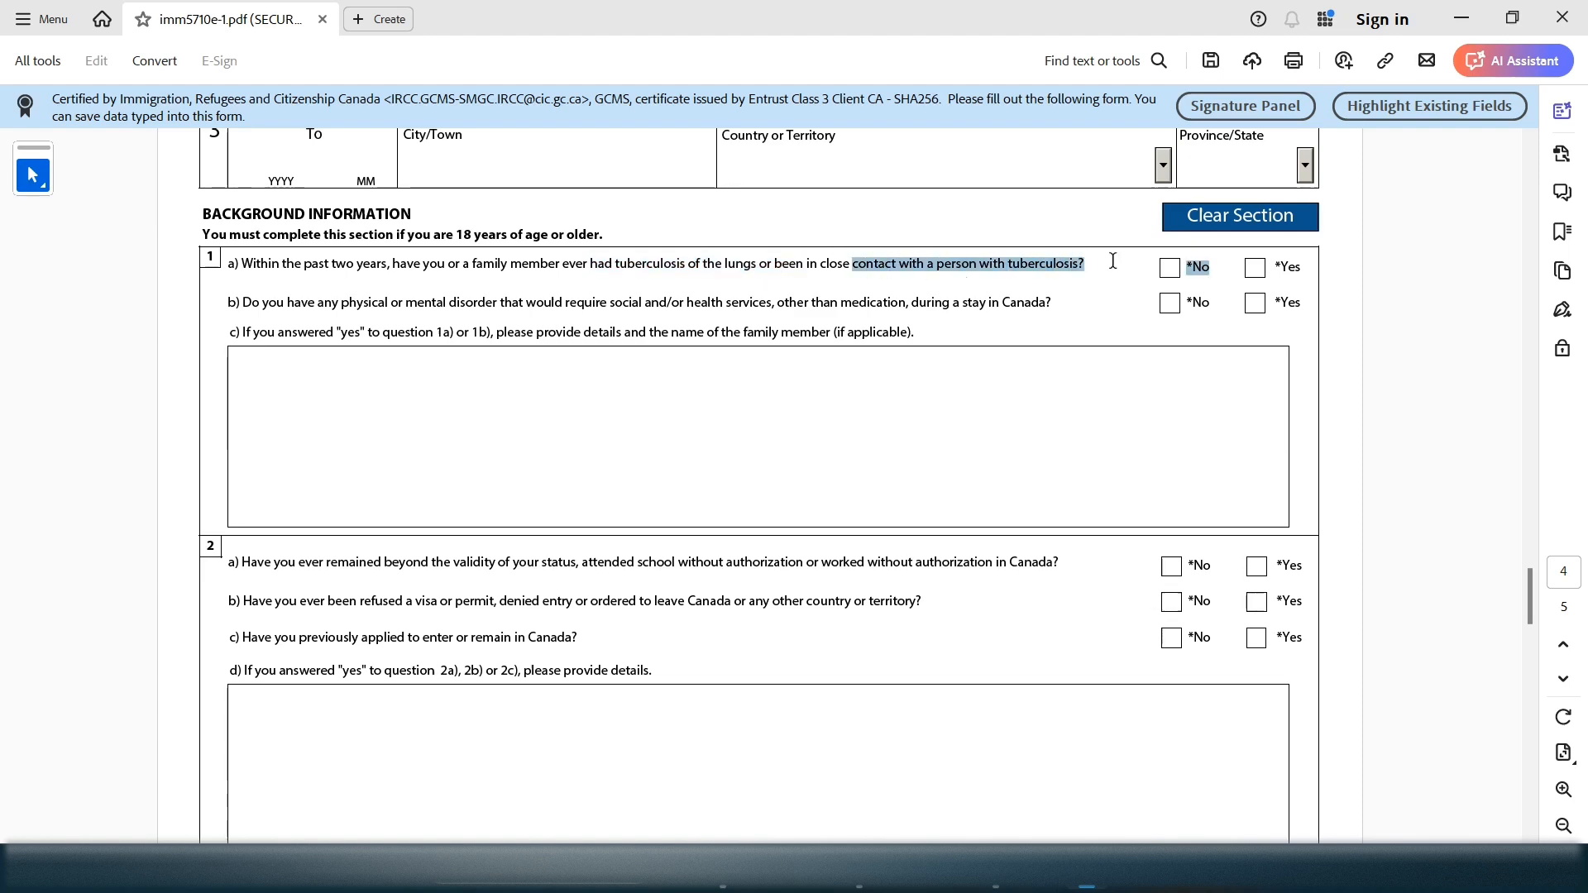
left_click(1169, 269)
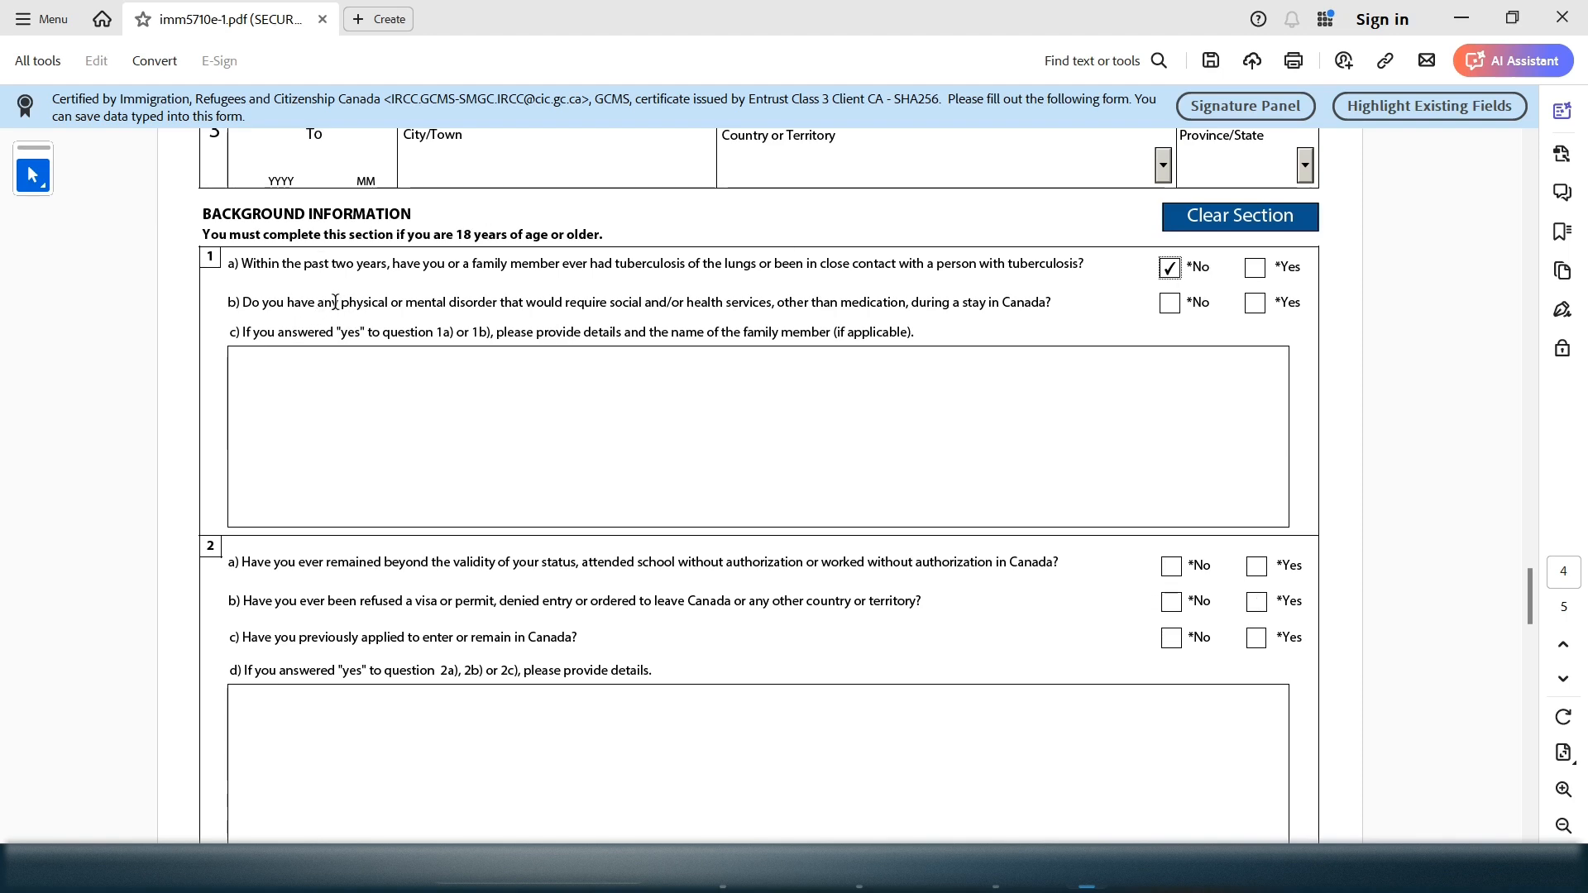
Answer No to question 1b about physical or mental disorders
mouse_move(335, 301)
left_mouse_down()
mouse_move(1054, 299)
mouse_move(1032, 302)
left_mouse_up()
left_click(1169, 304)
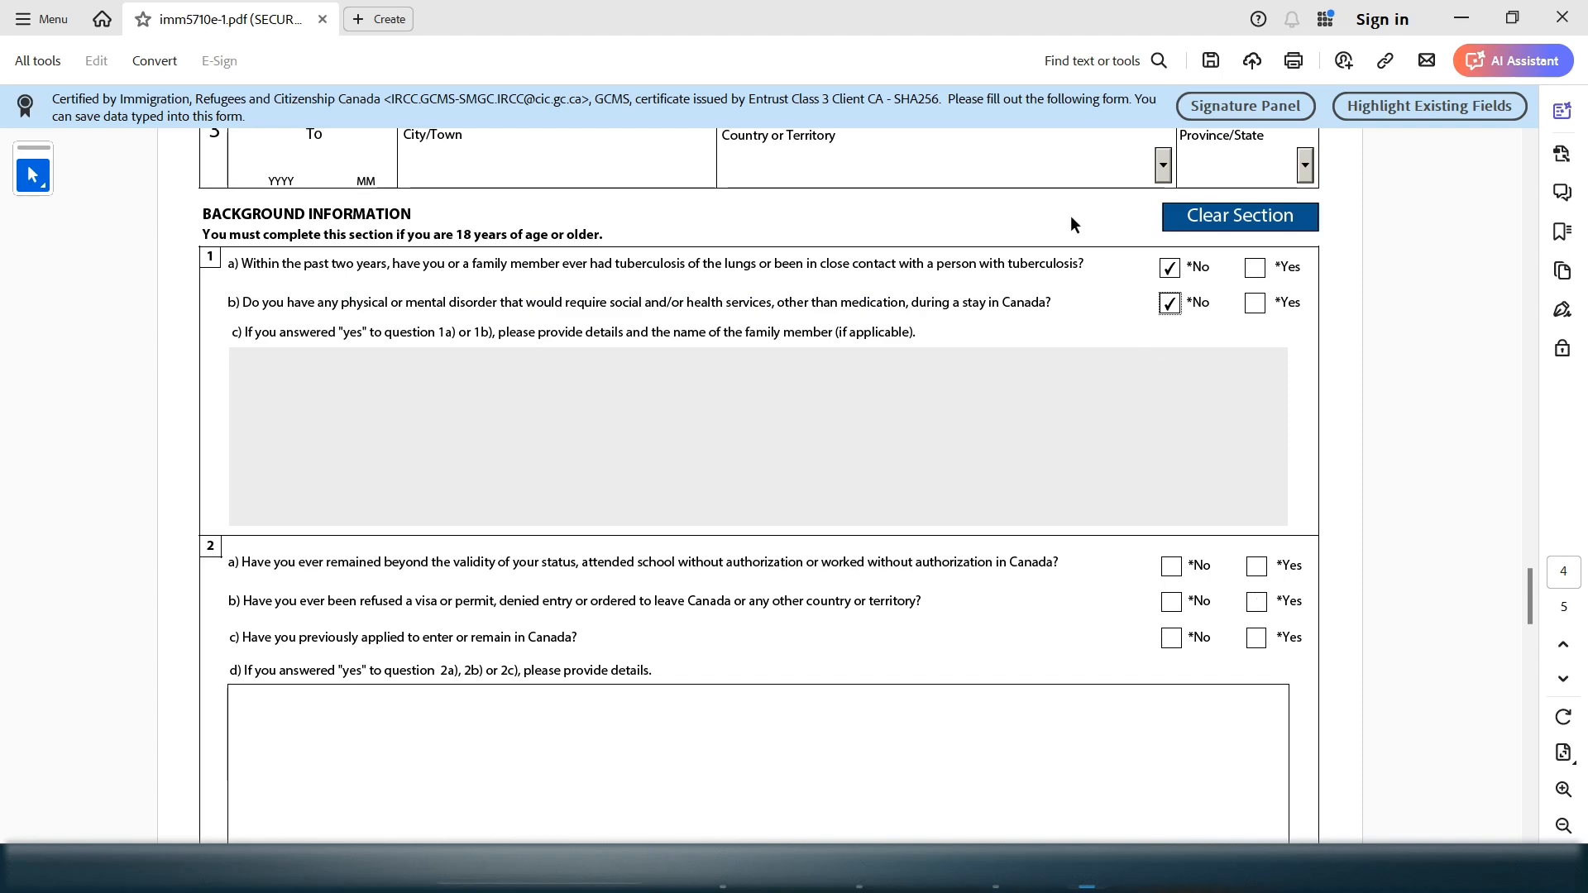
left_click_drag(331, 339, 471, 339)
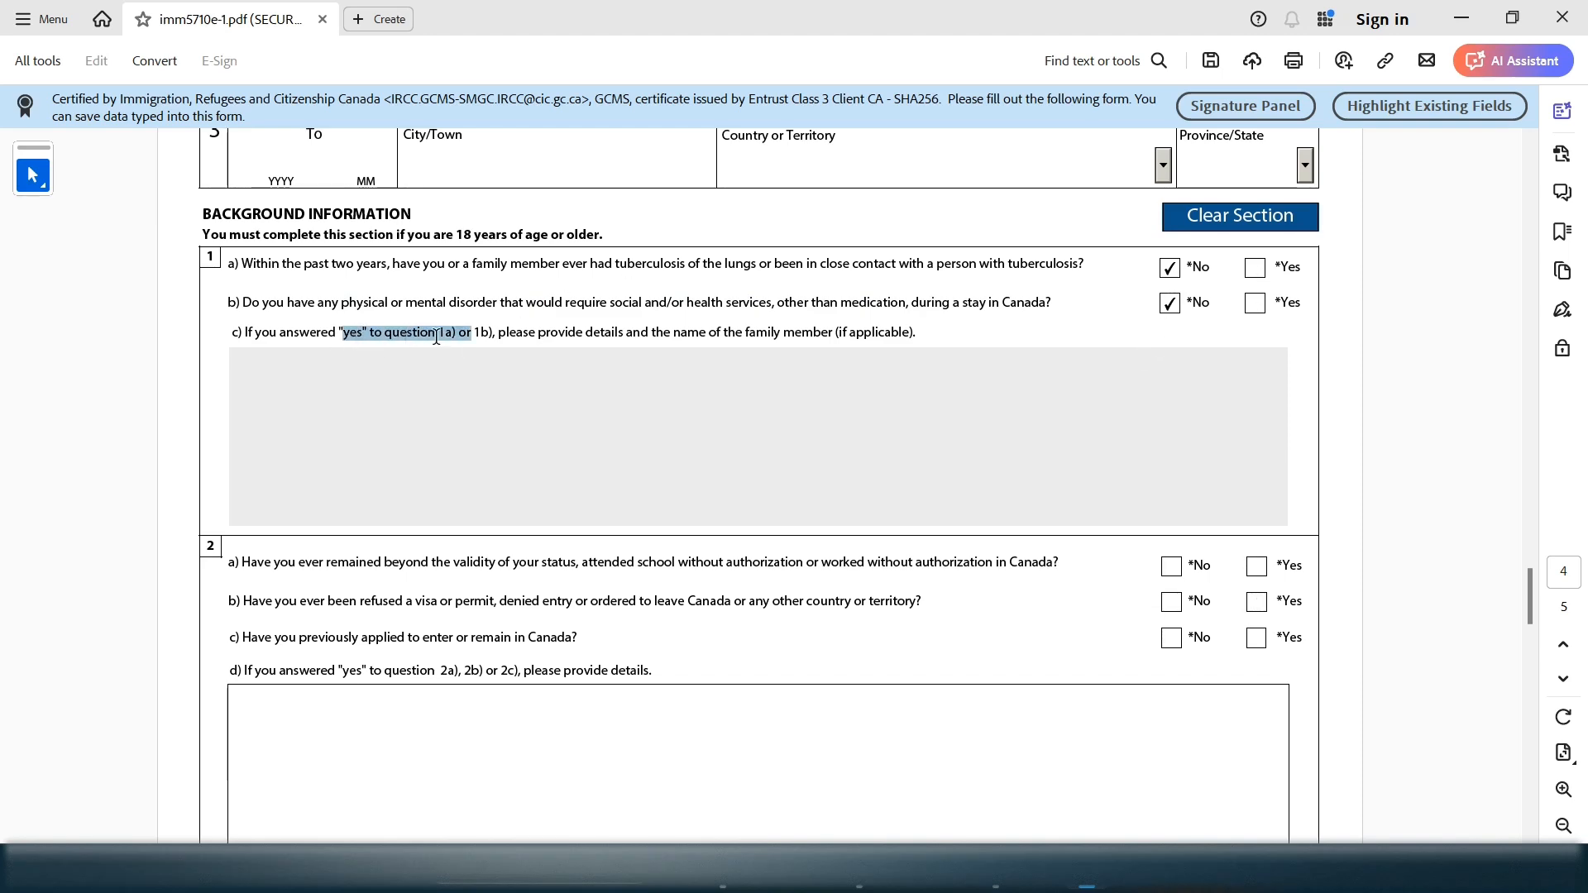
left_click_drag(394, 263, 588, 264)
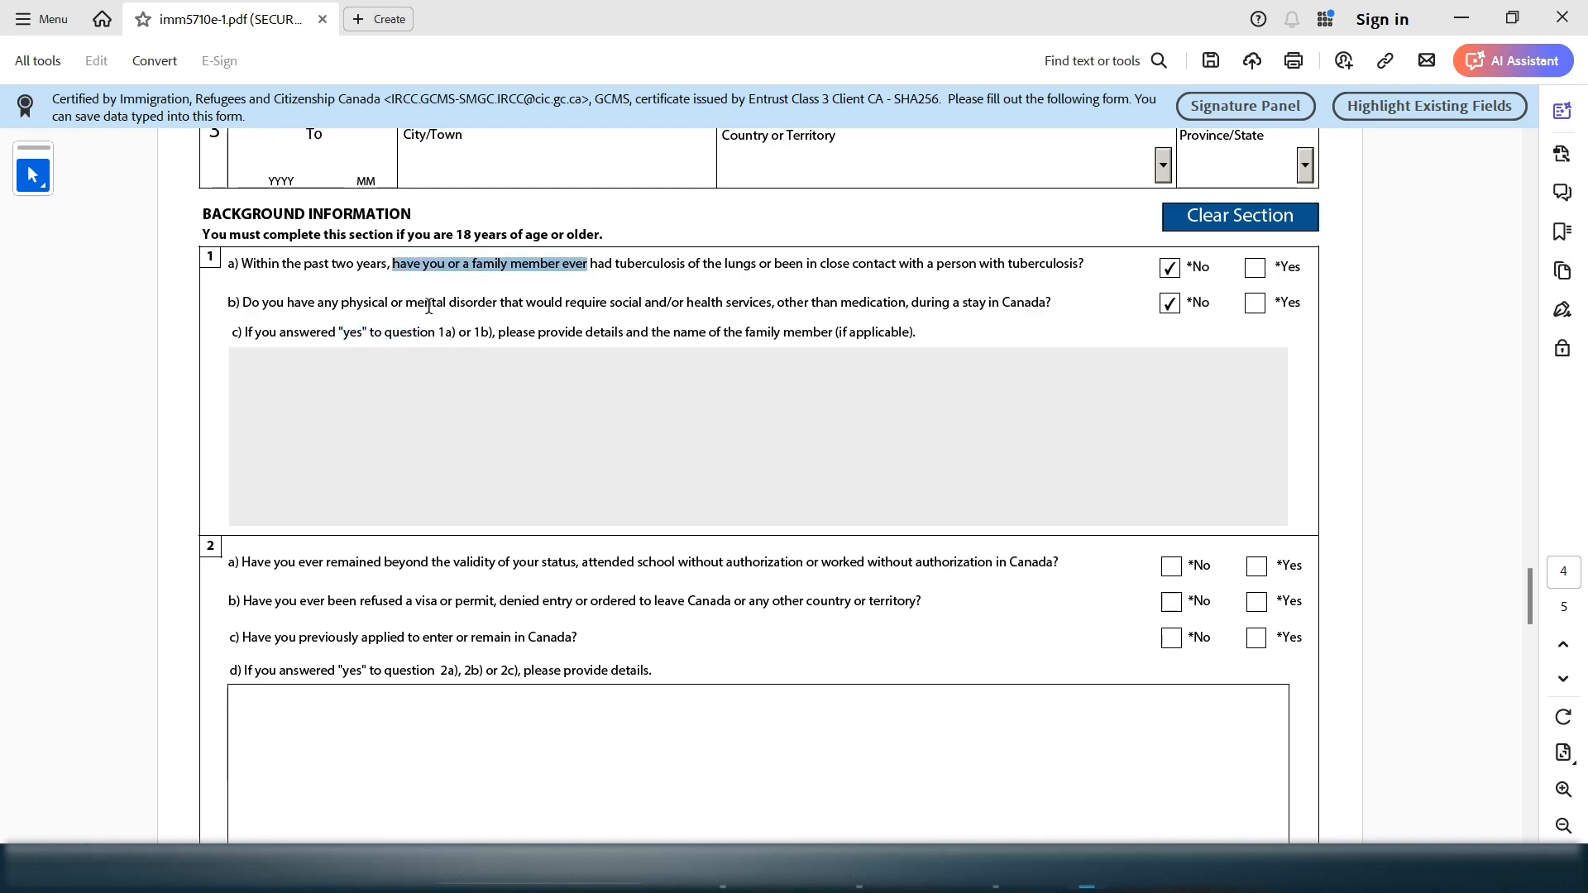
left_click_drag(432, 305, 526, 305)
left_click(405, 424)
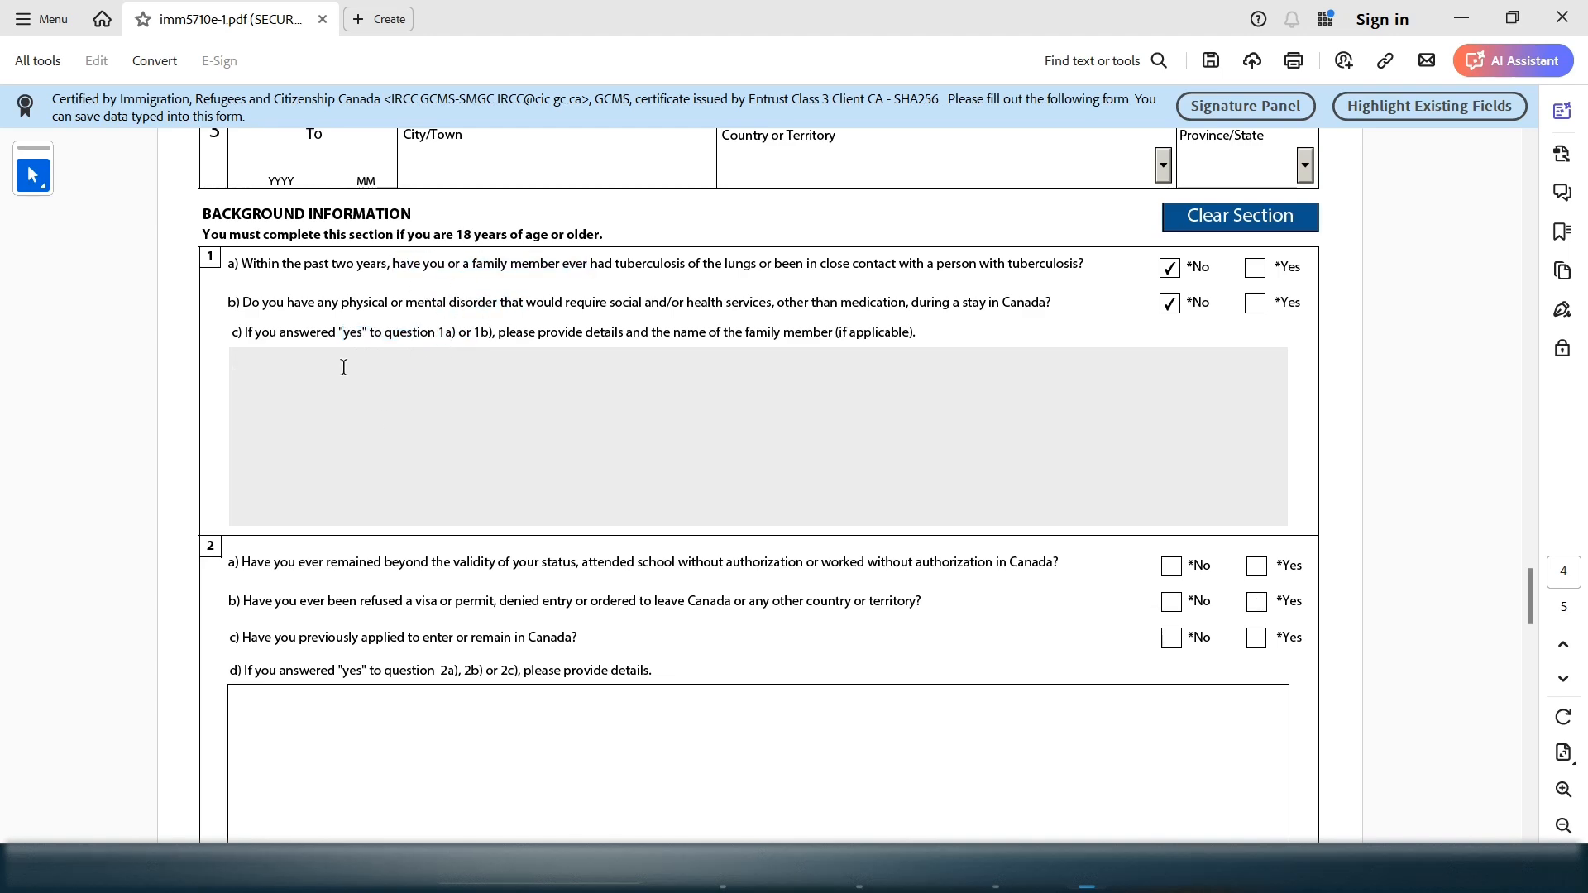
left_click_drag(506, 333, 633, 455)
left_click(739, 459)
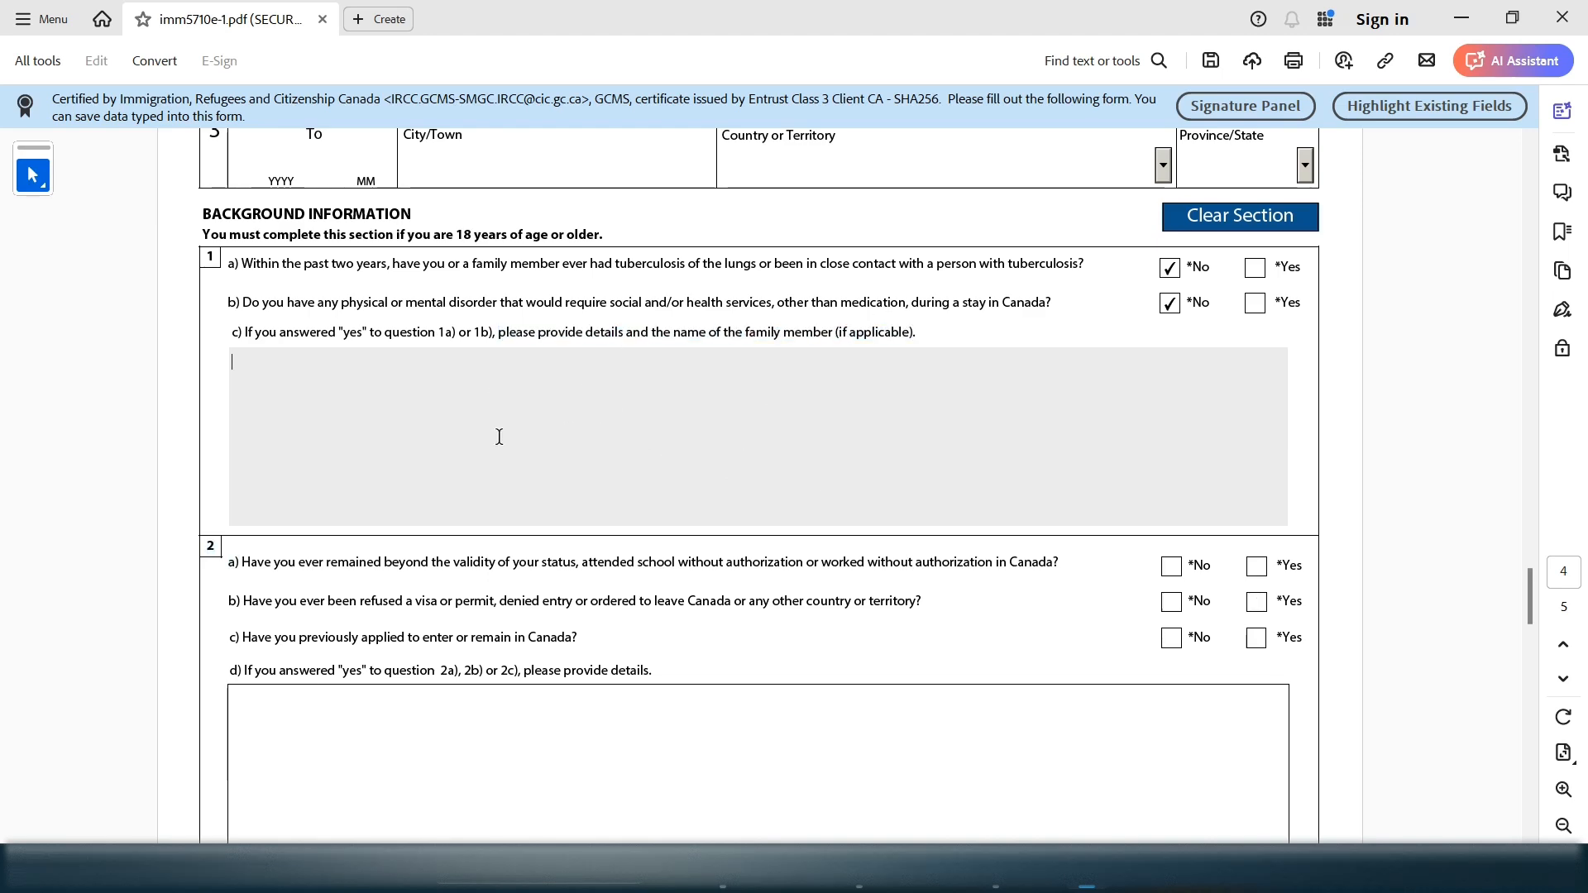
Test Yes on 1b with text in the 1c box, then restore No
left_click(1254, 304)
left_click(912, 432)
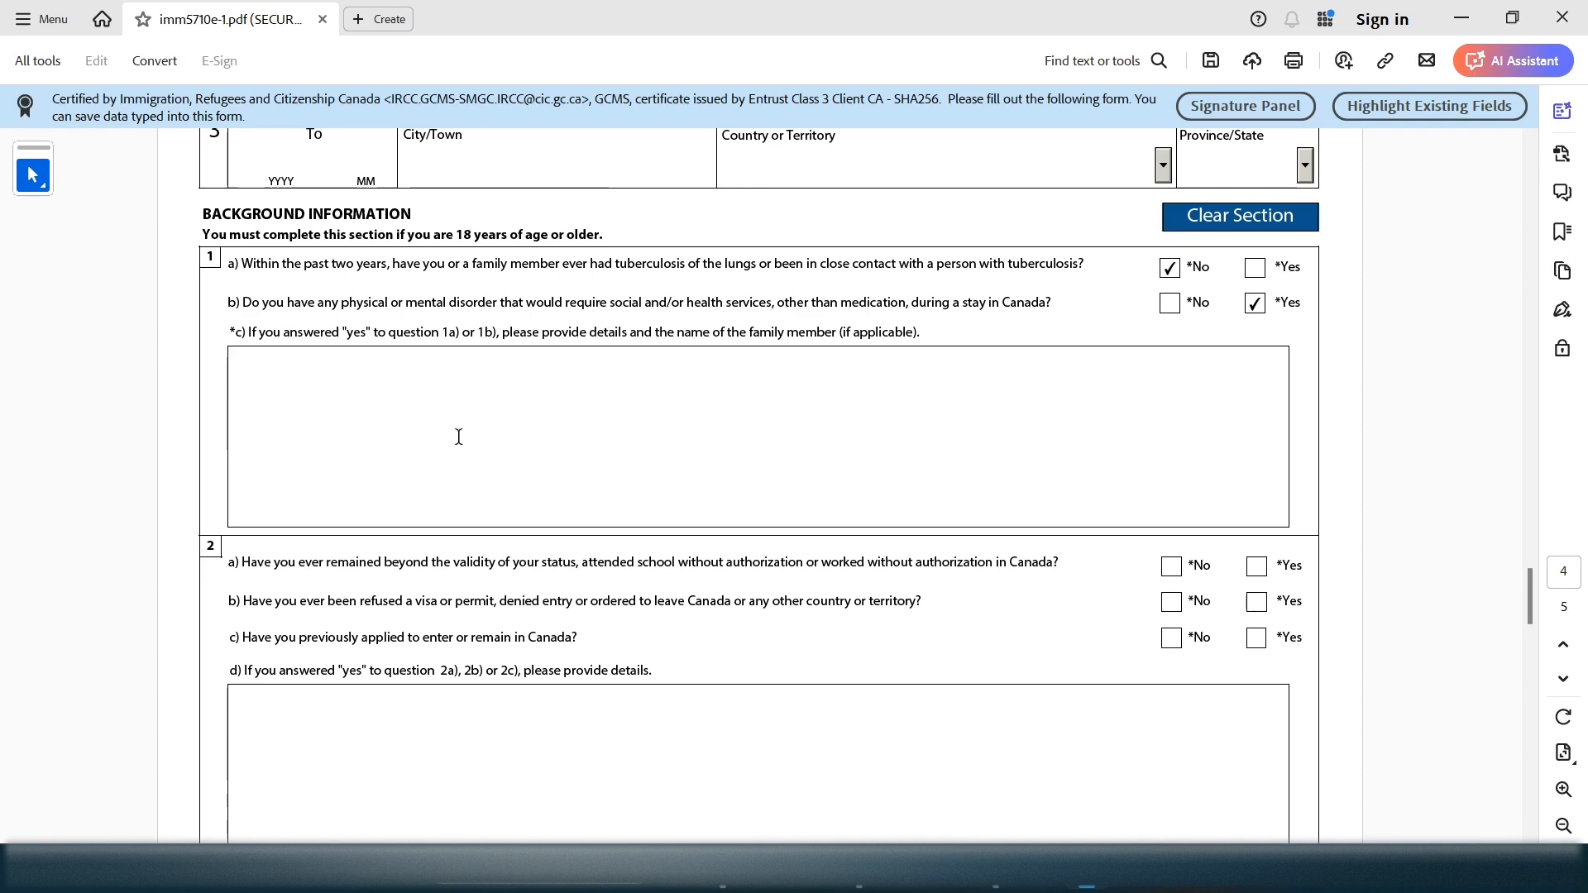
type("JJJ")
key("BackSpace")
key("BackSpace")
key("BackSpace")
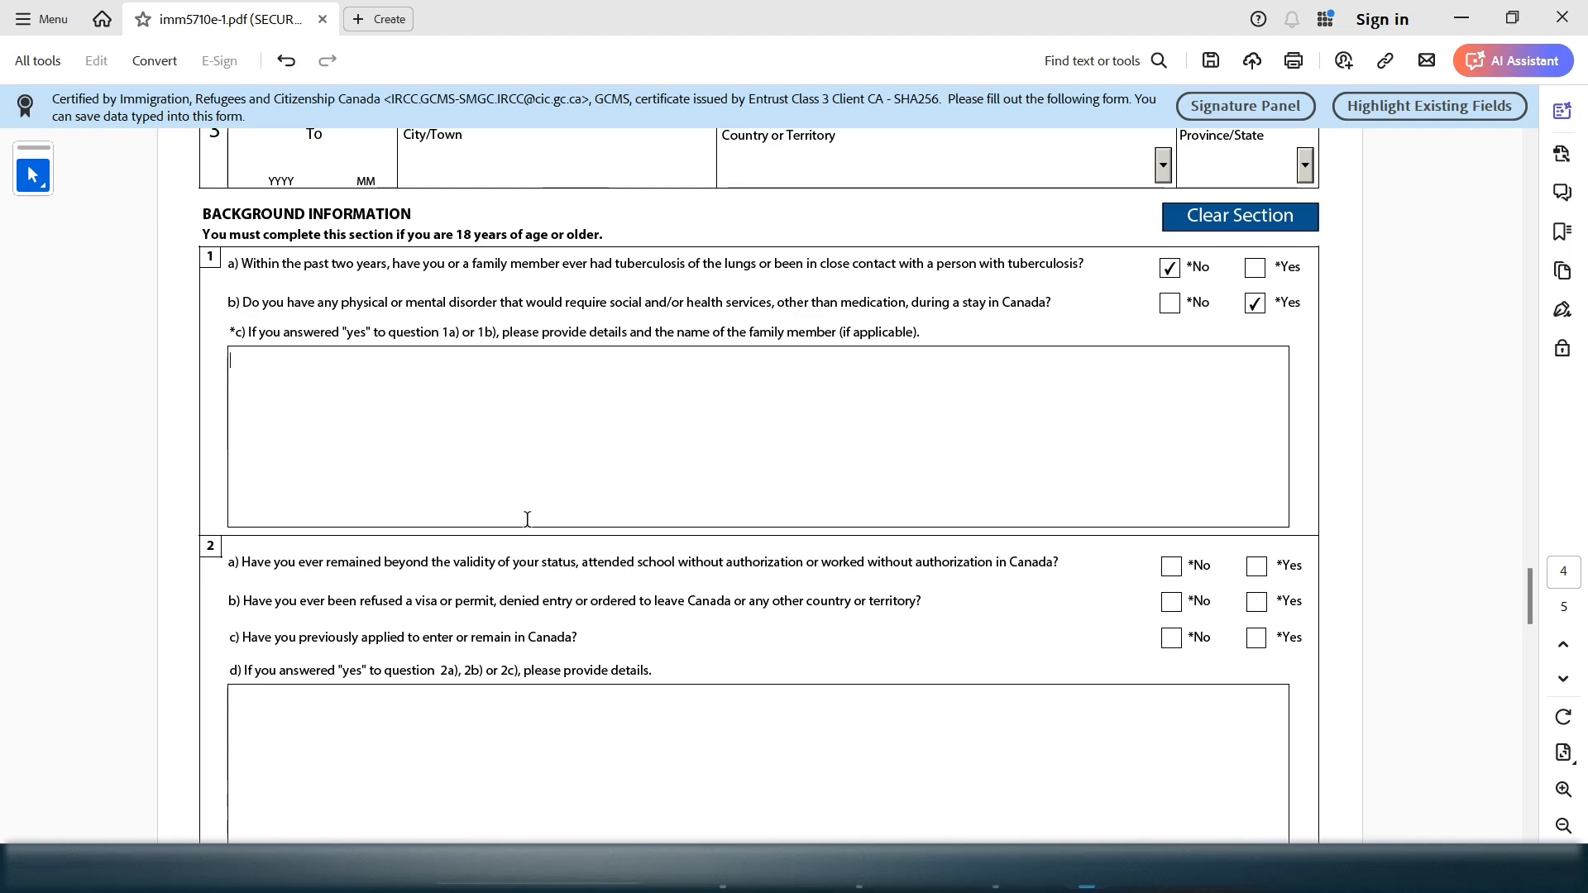
left_click(1168, 303)
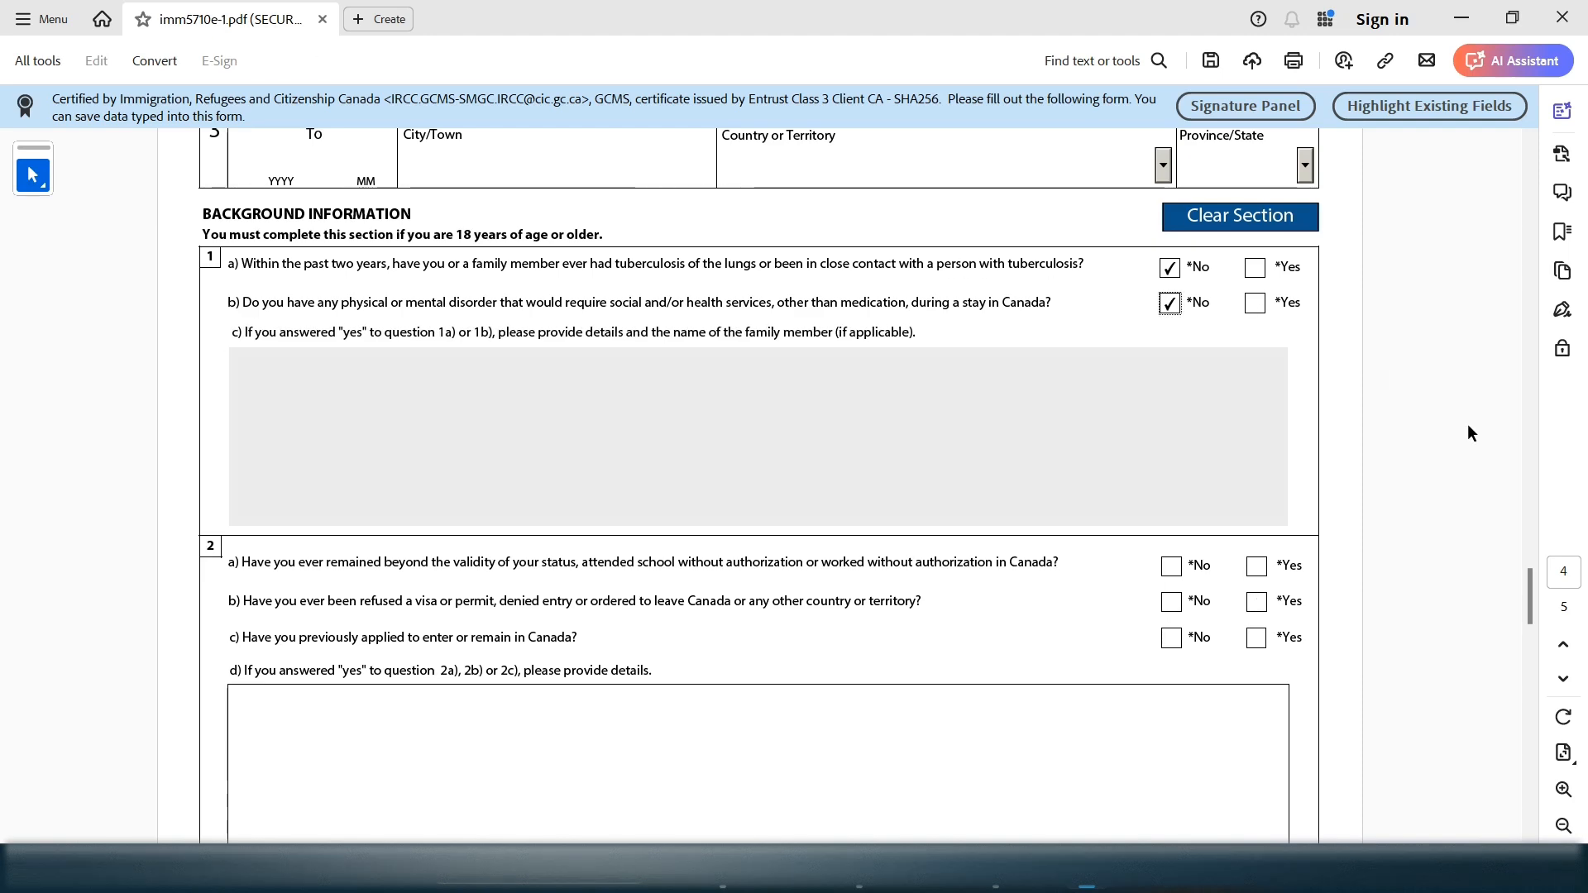
Answer No to questions 2a and 2b
left_click_drag(1526, 594, 1524, 620)
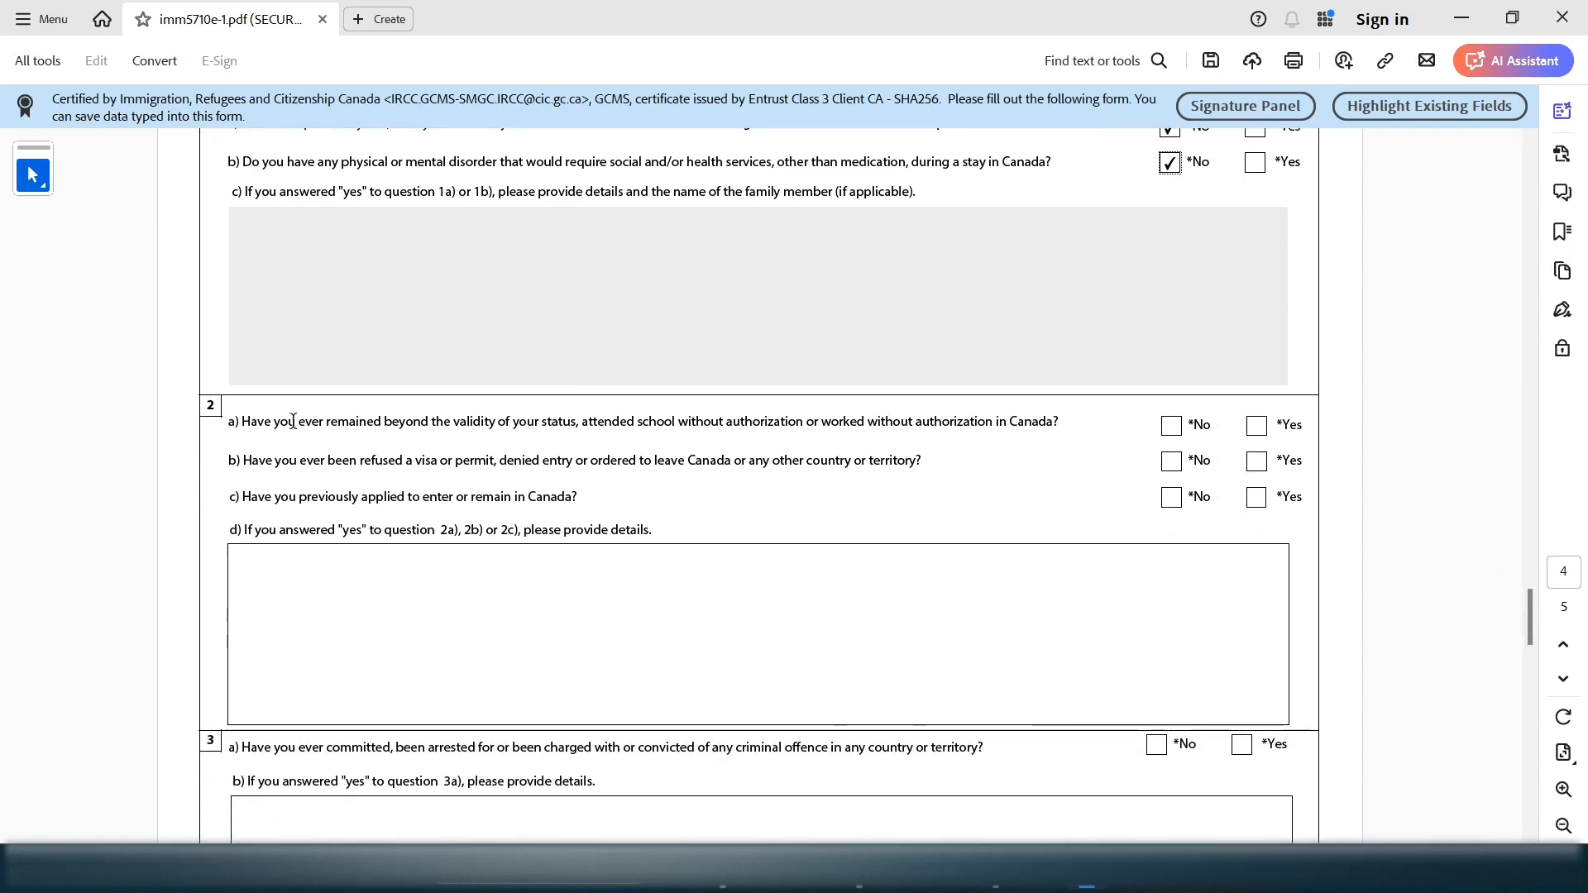
left_click_drag(334, 423, 1062, 420)
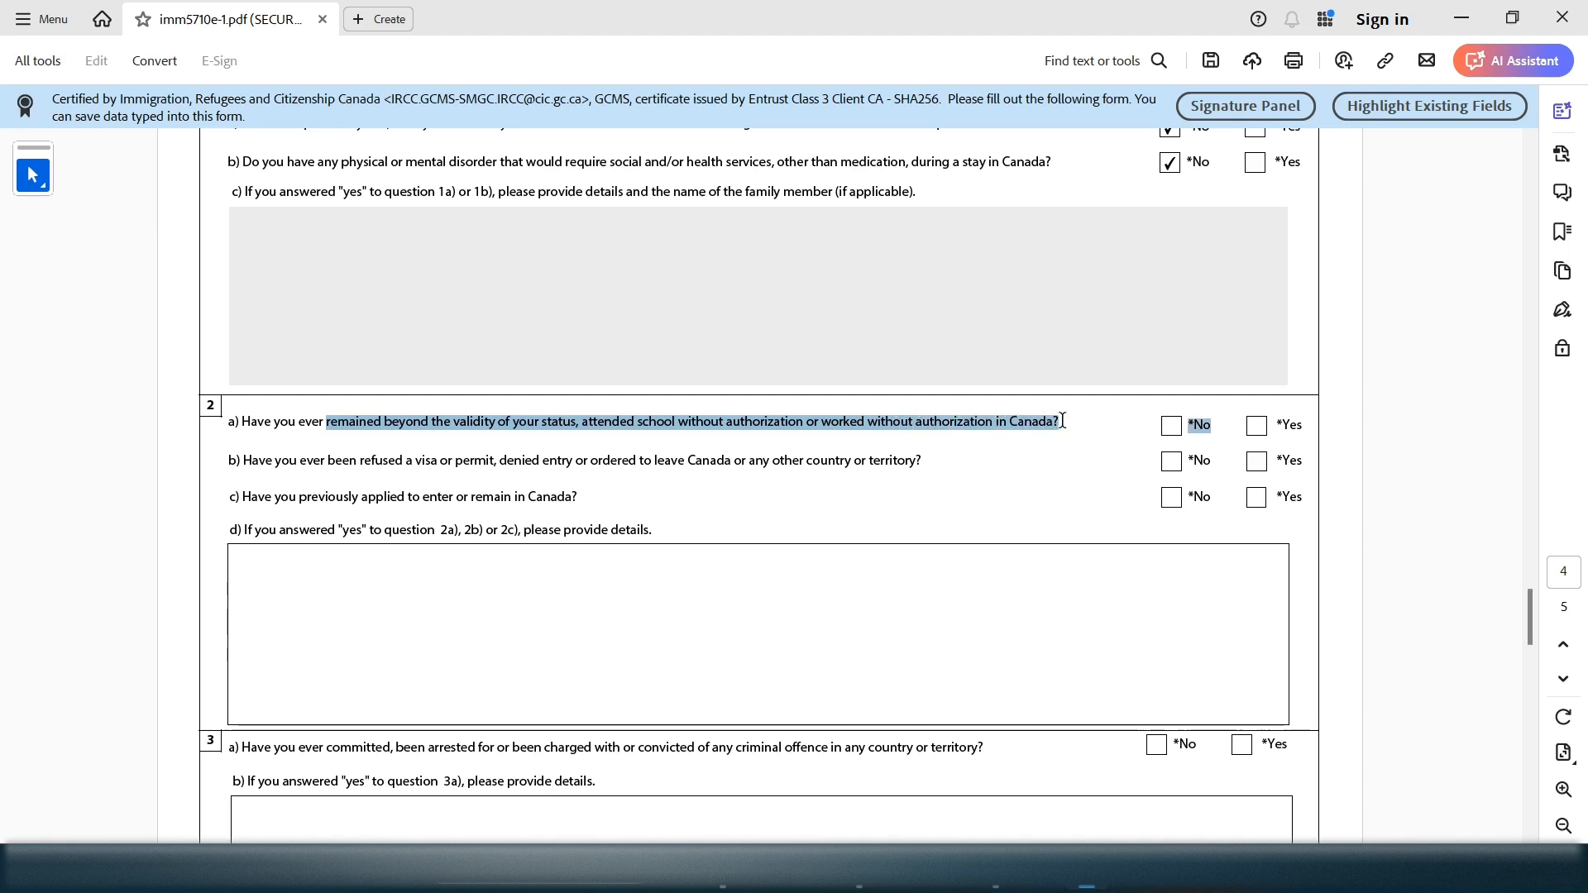
left_click(1171, 428)
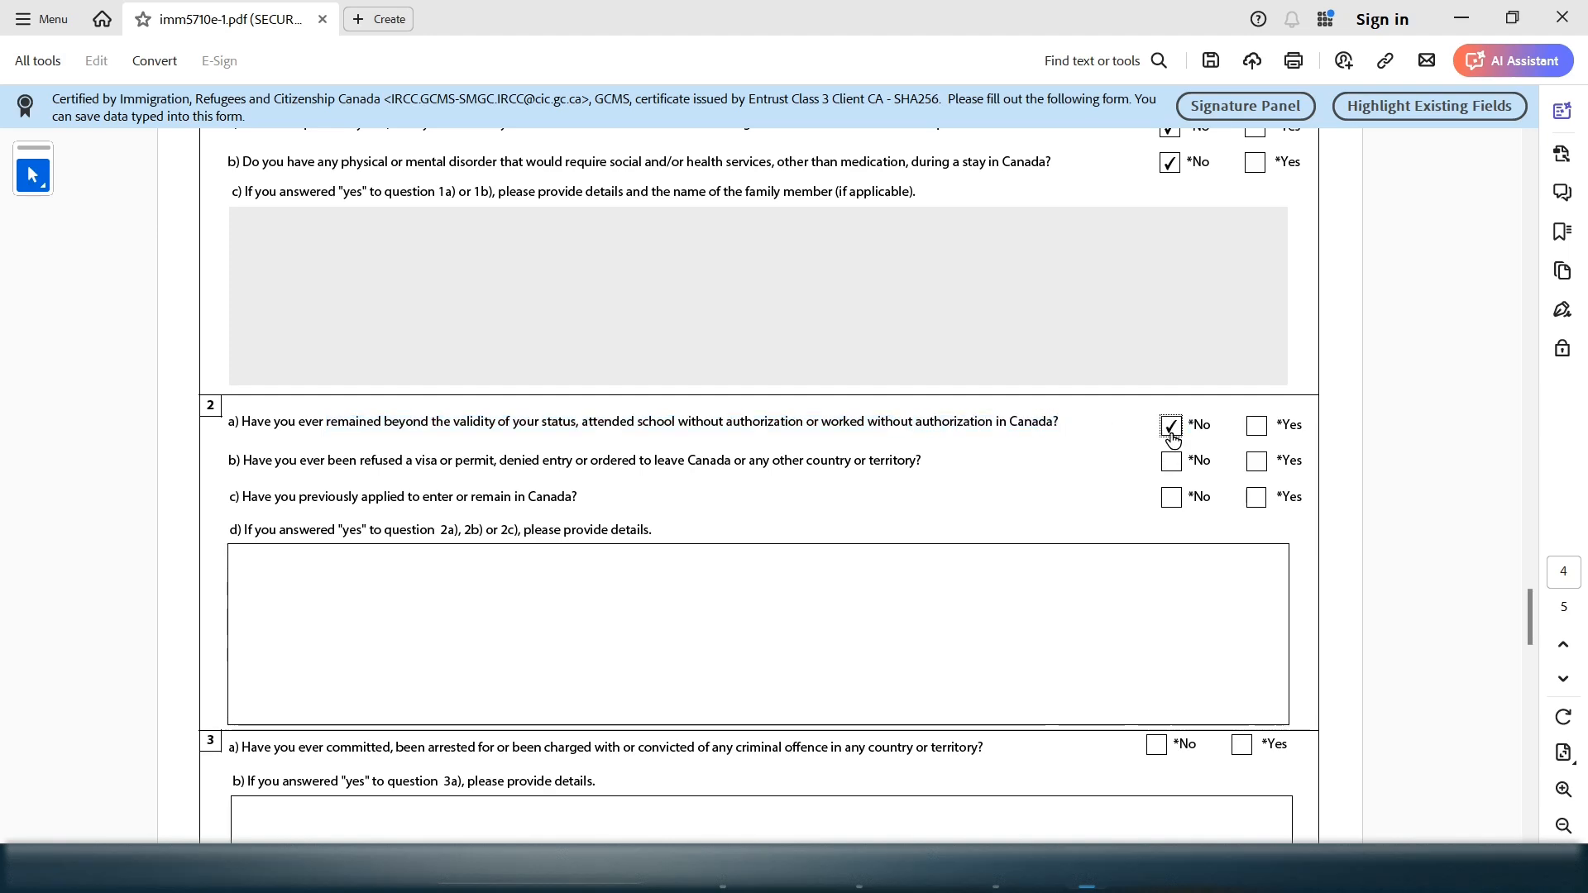
left_click(266, 464)
left_click_drag(266, 464, 845, 452)
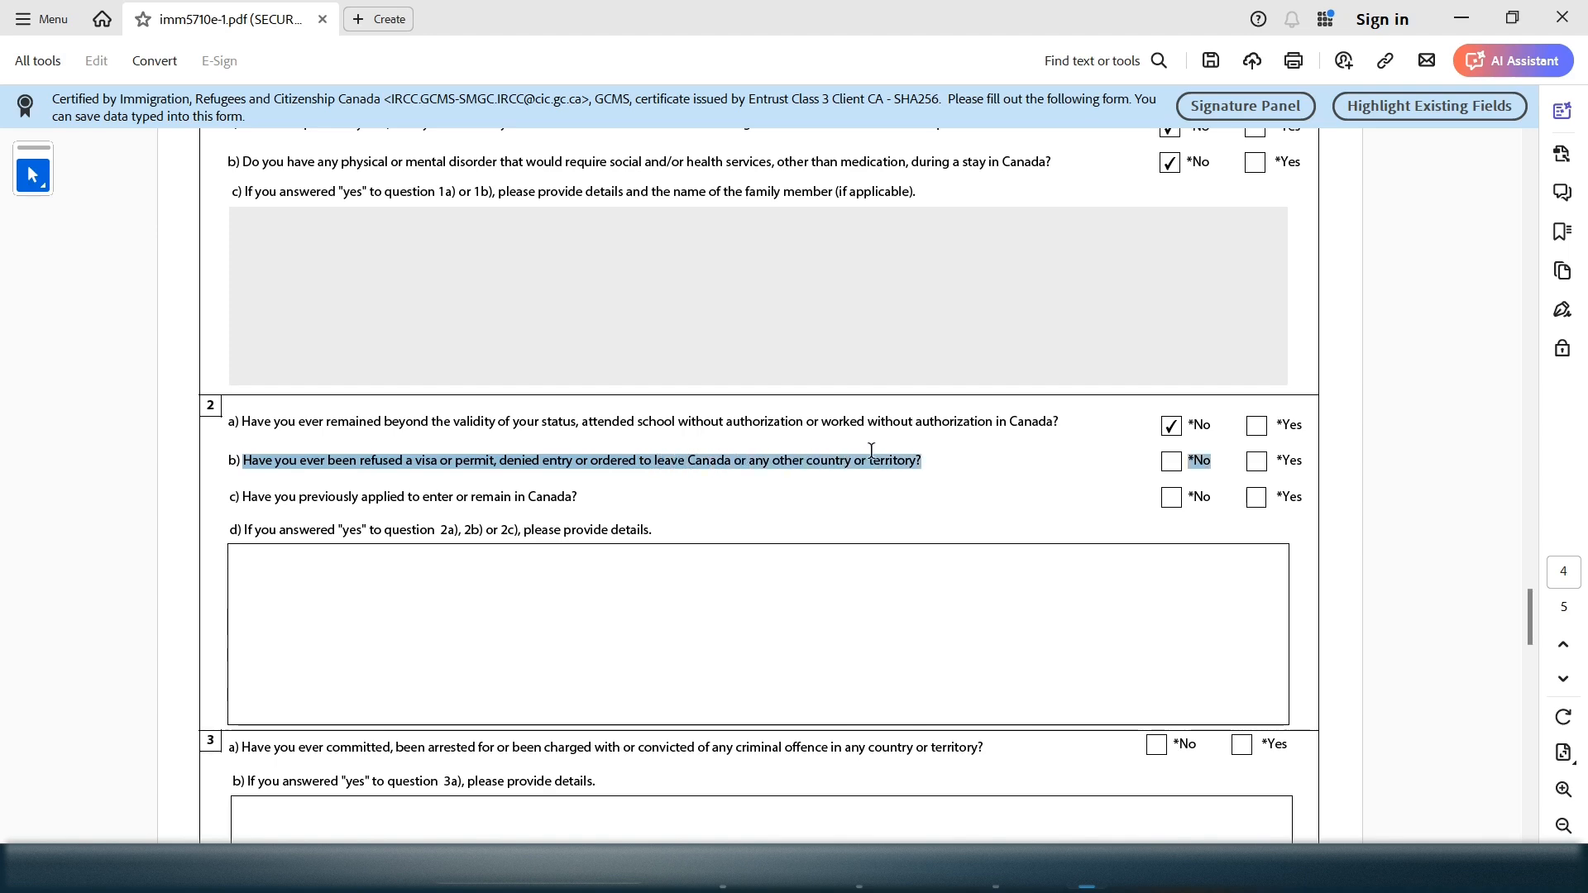
left_click(1170, 460)
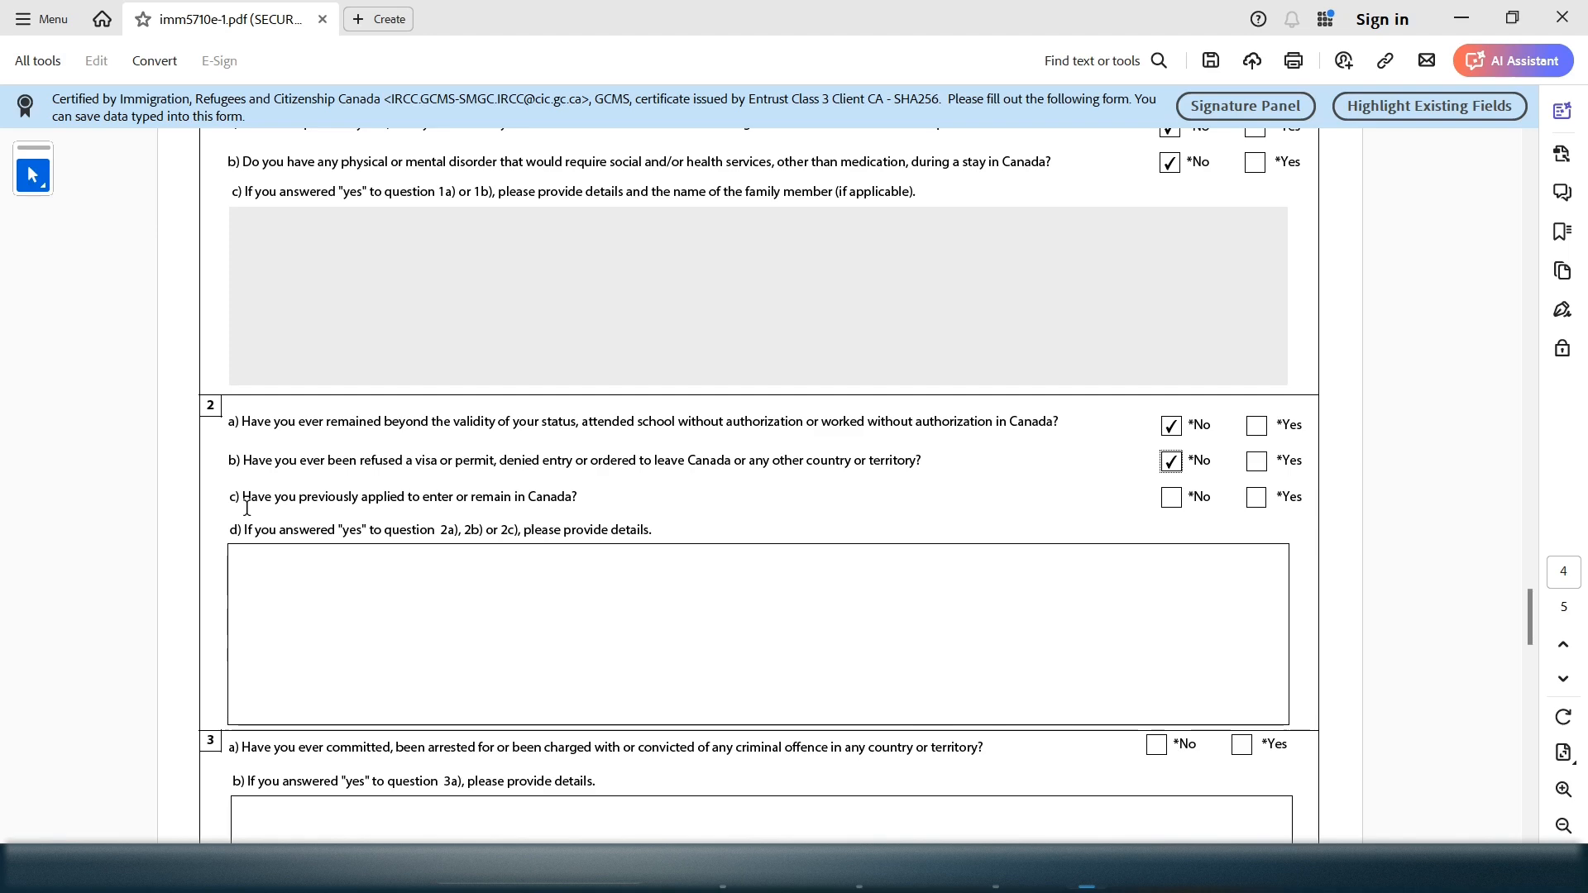
Answer No to question 2c, briefly switching to Yes and back
left_click_drag(268, 513, 546, 489)
left_click(426, 490)
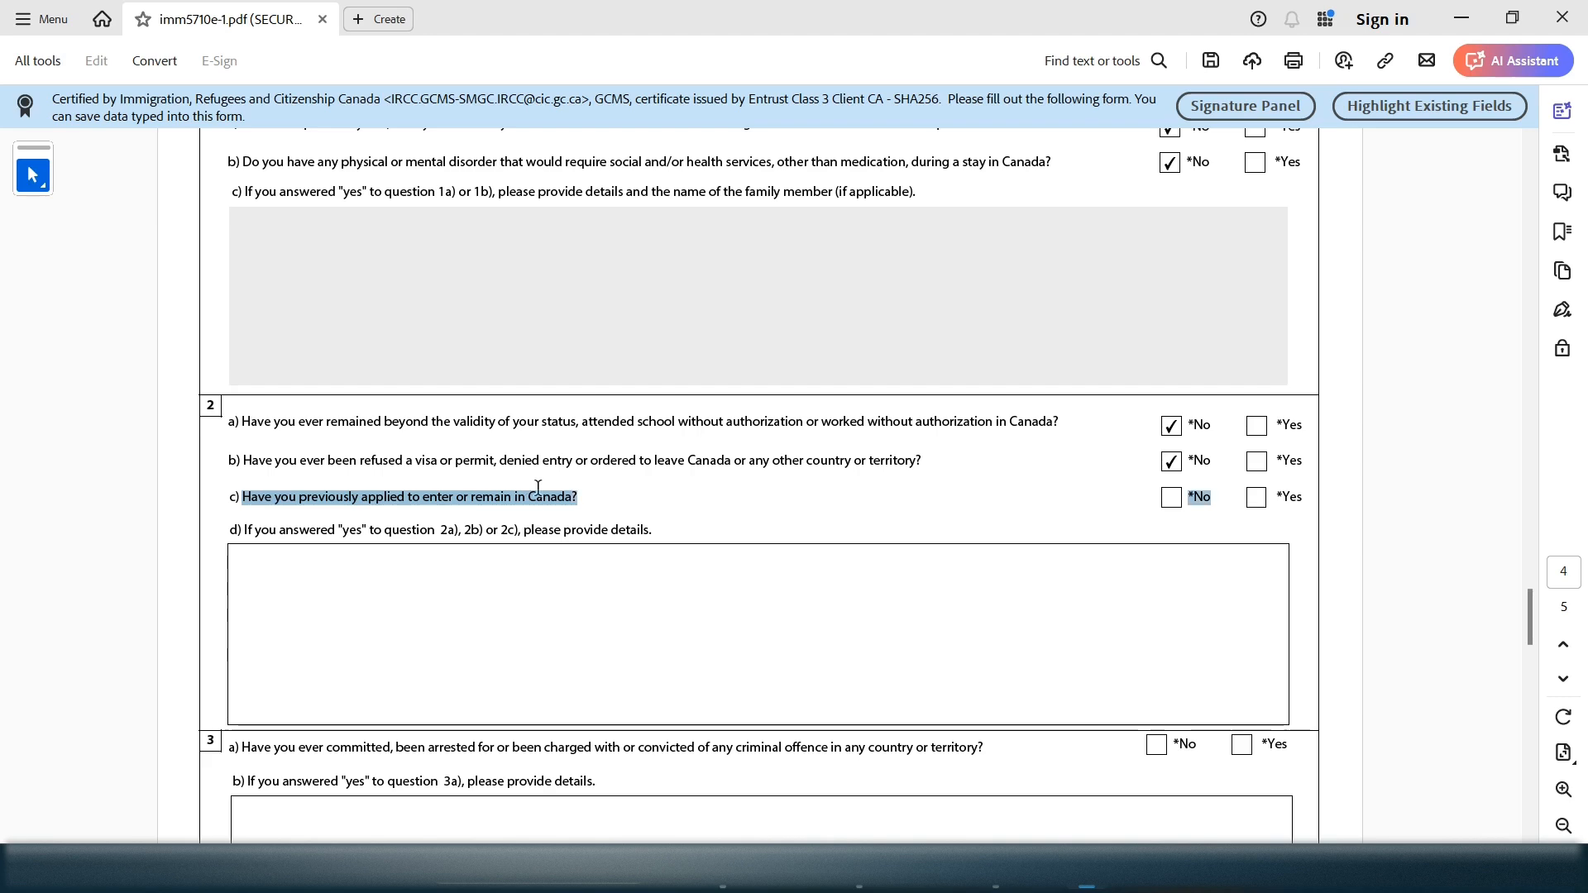
left_click(1172, 497)
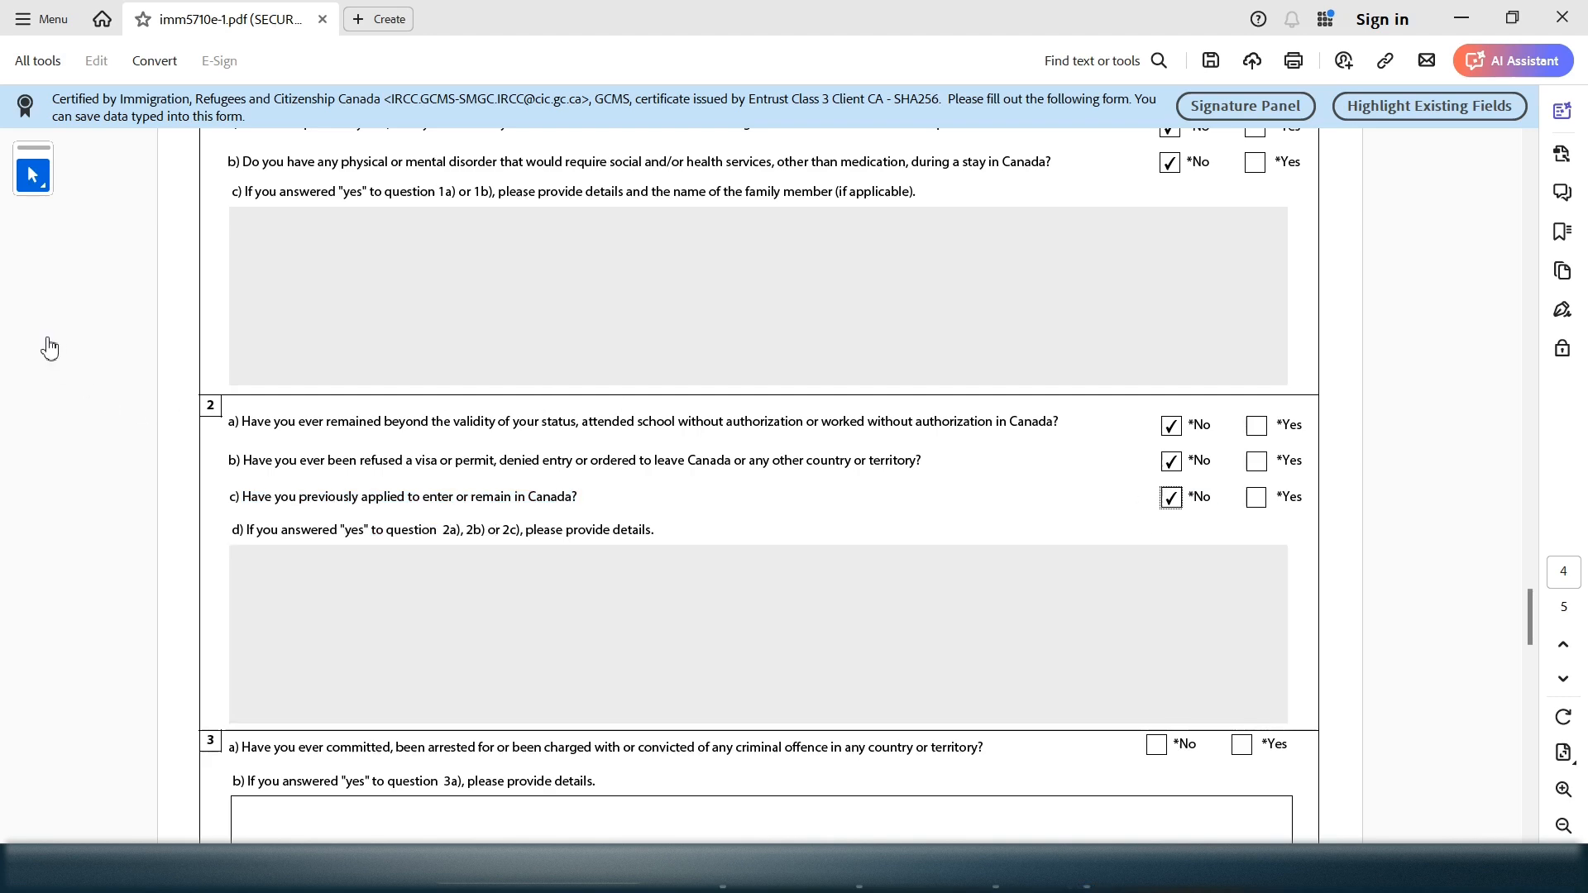
left_click(1257, 498)
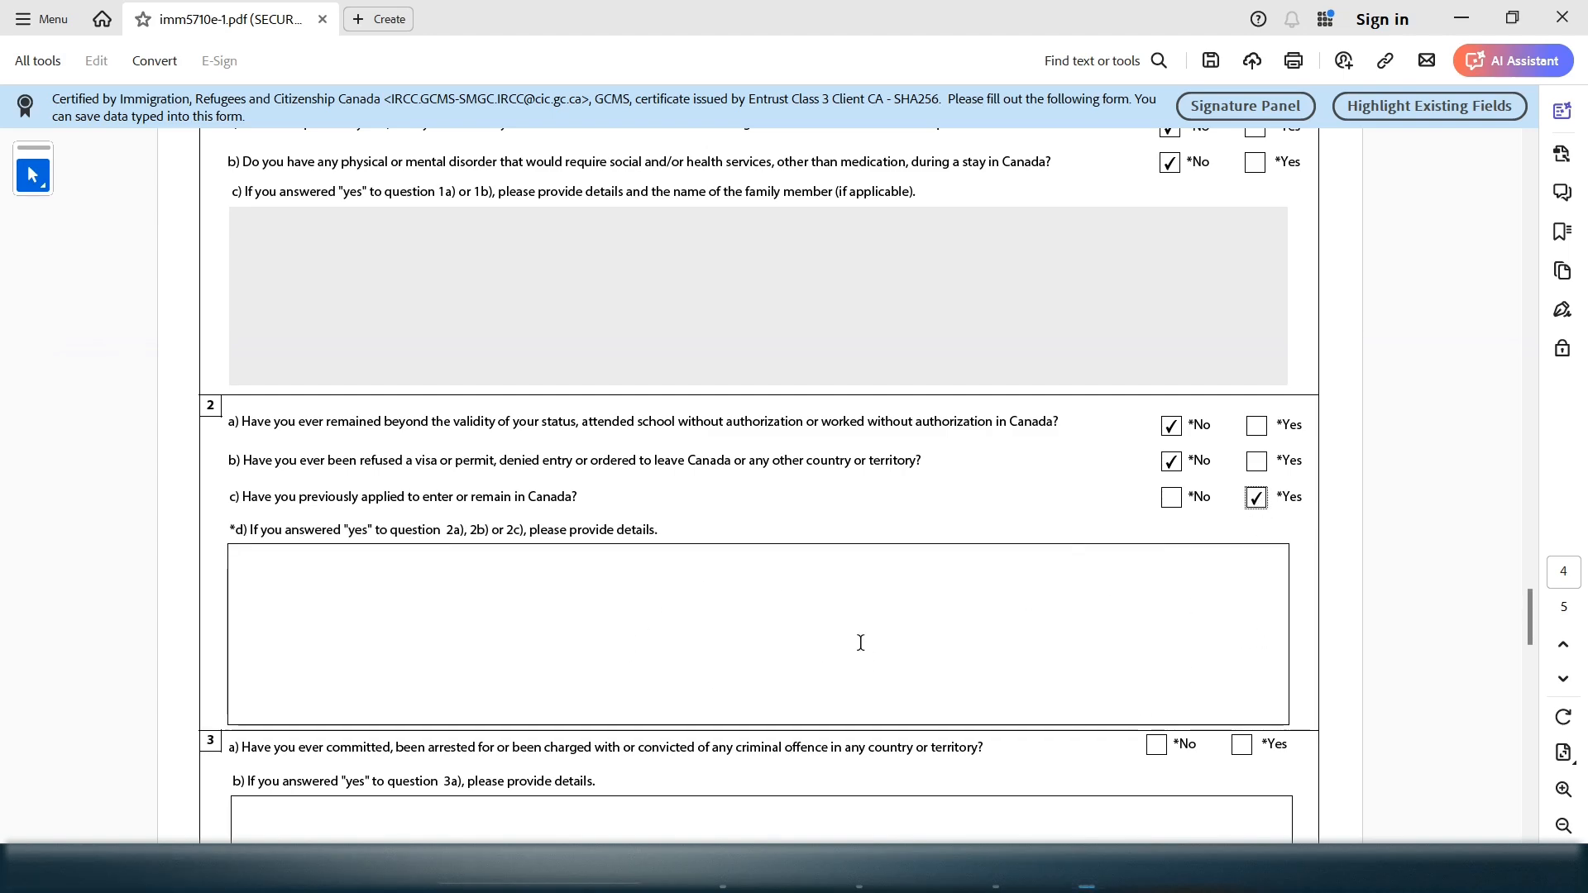
left_click(1171, 497)
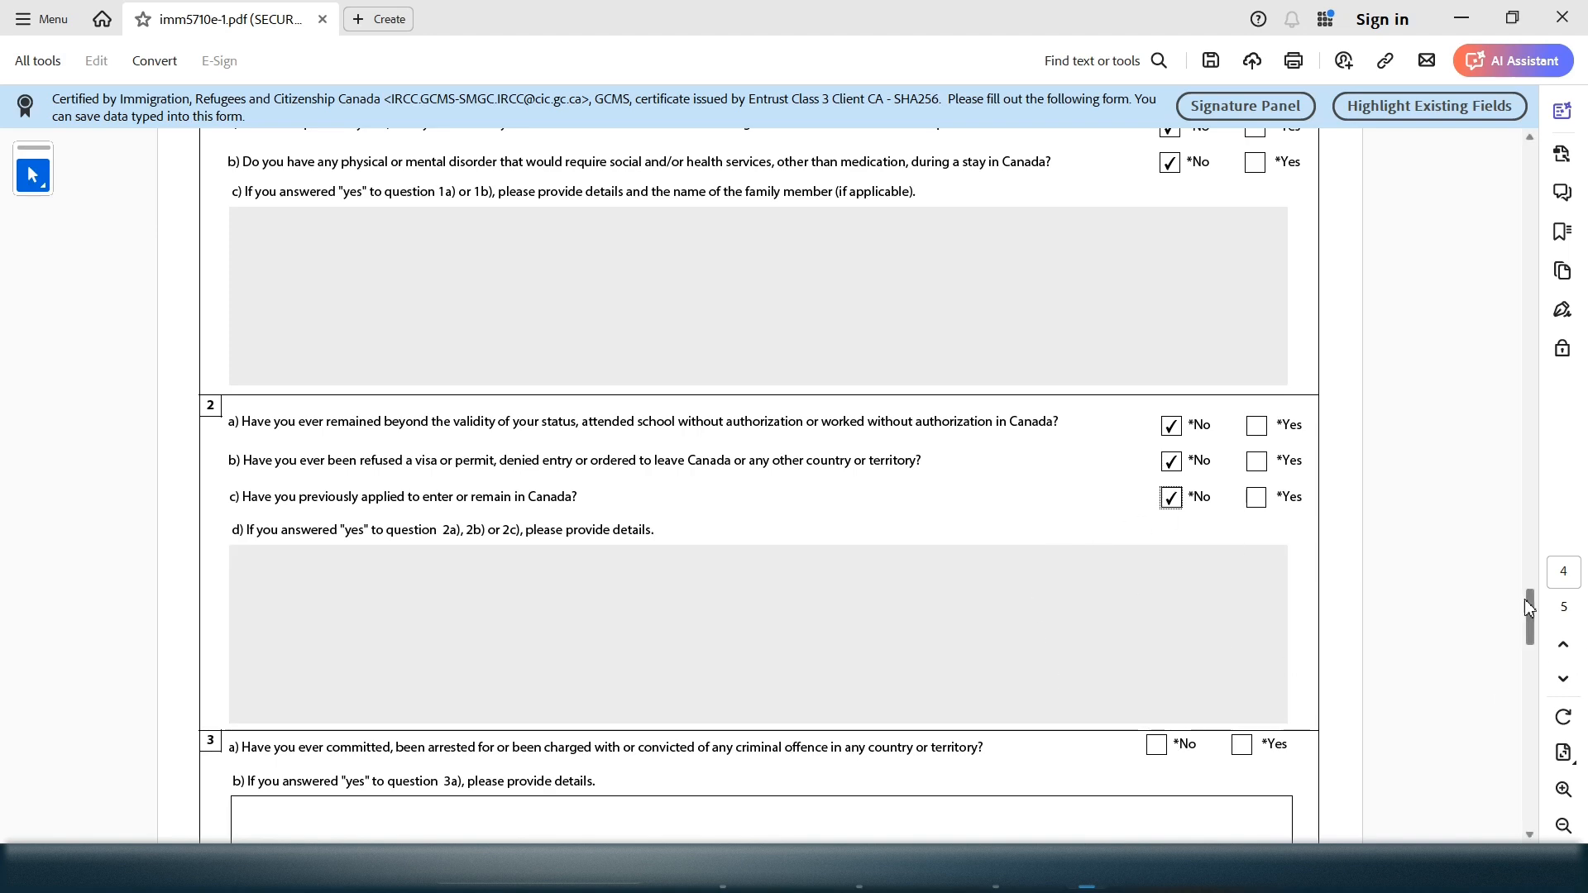
left_click_drag(1525, 598, 1523, 656)
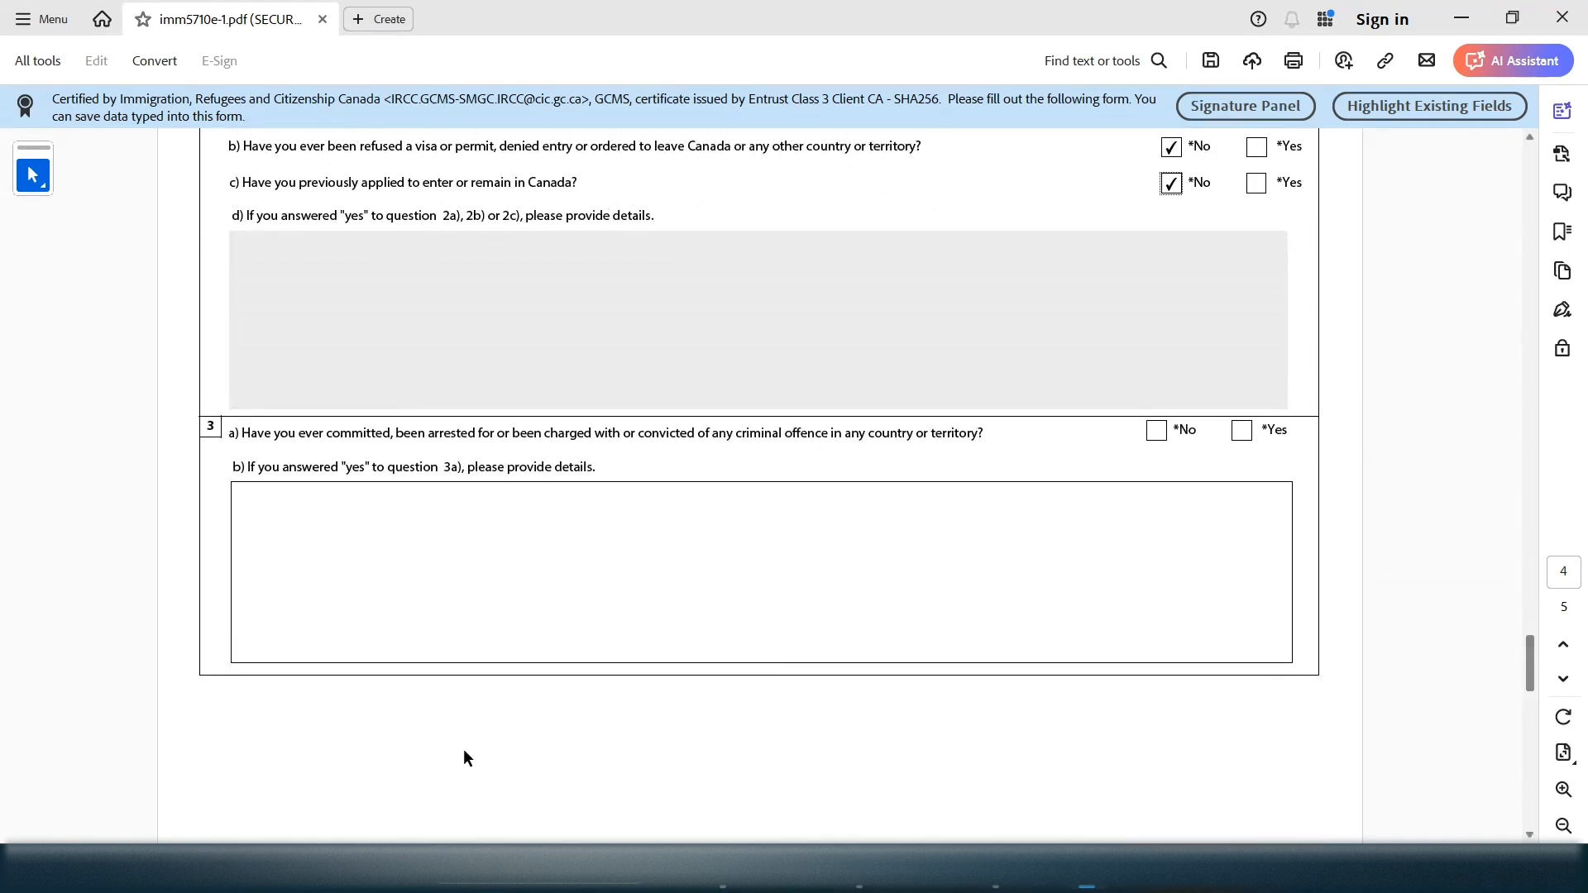
Answer No to criminal-offence question 3a after briefly testing Yes
left_click_drag(487, 427, 638, 441)
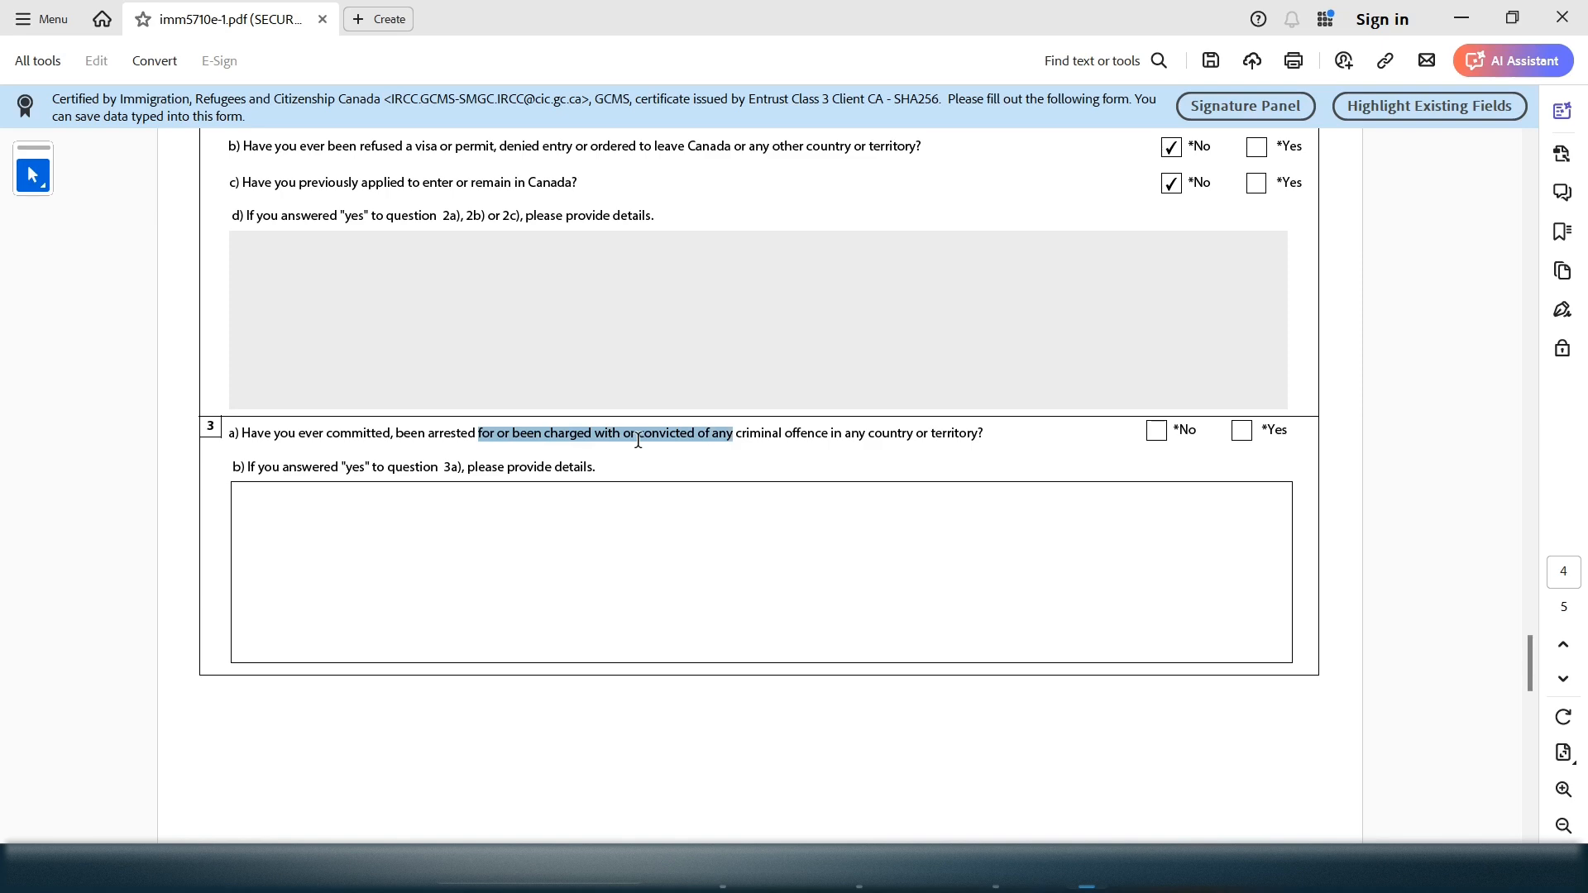
left_click_drag(308, 433, 914, 434)
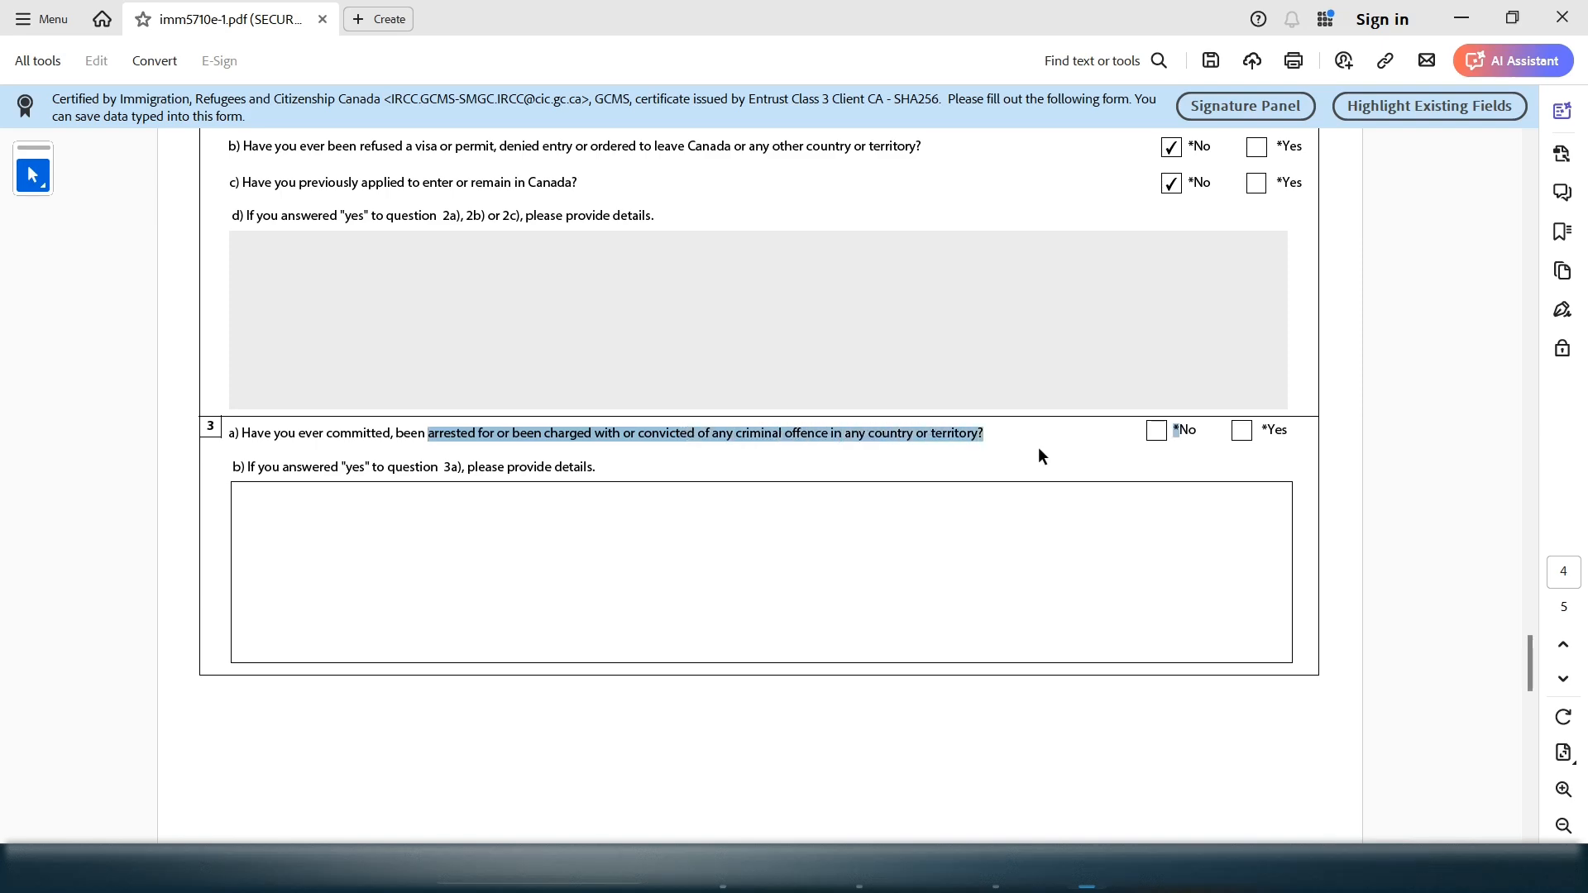
left_click(1143, 432)
left_click(1151, 434)
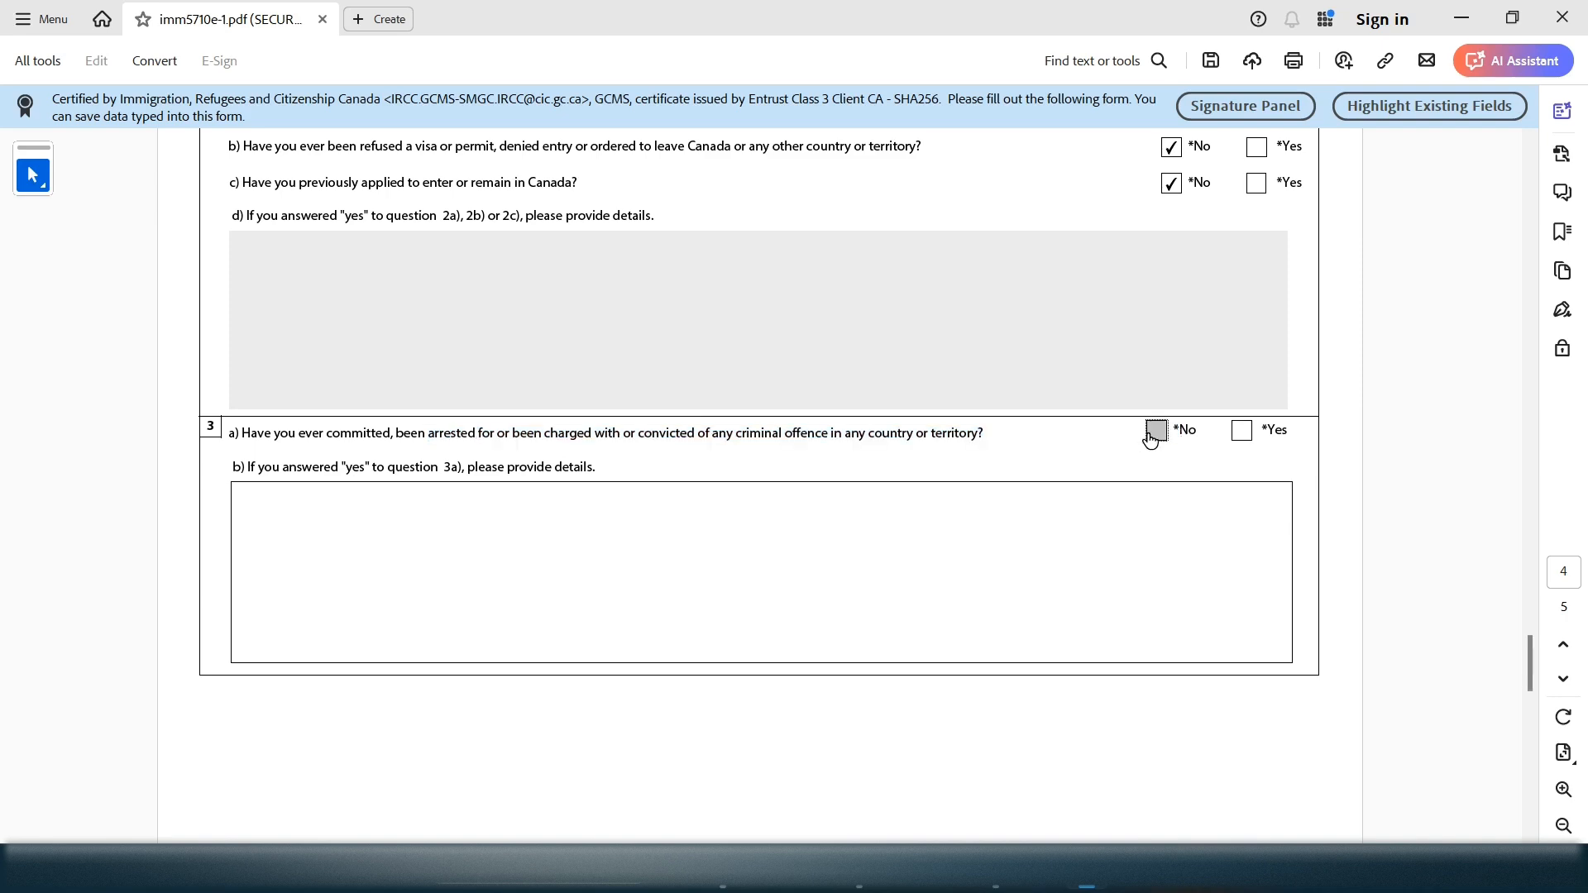
left_click(1242, 432)
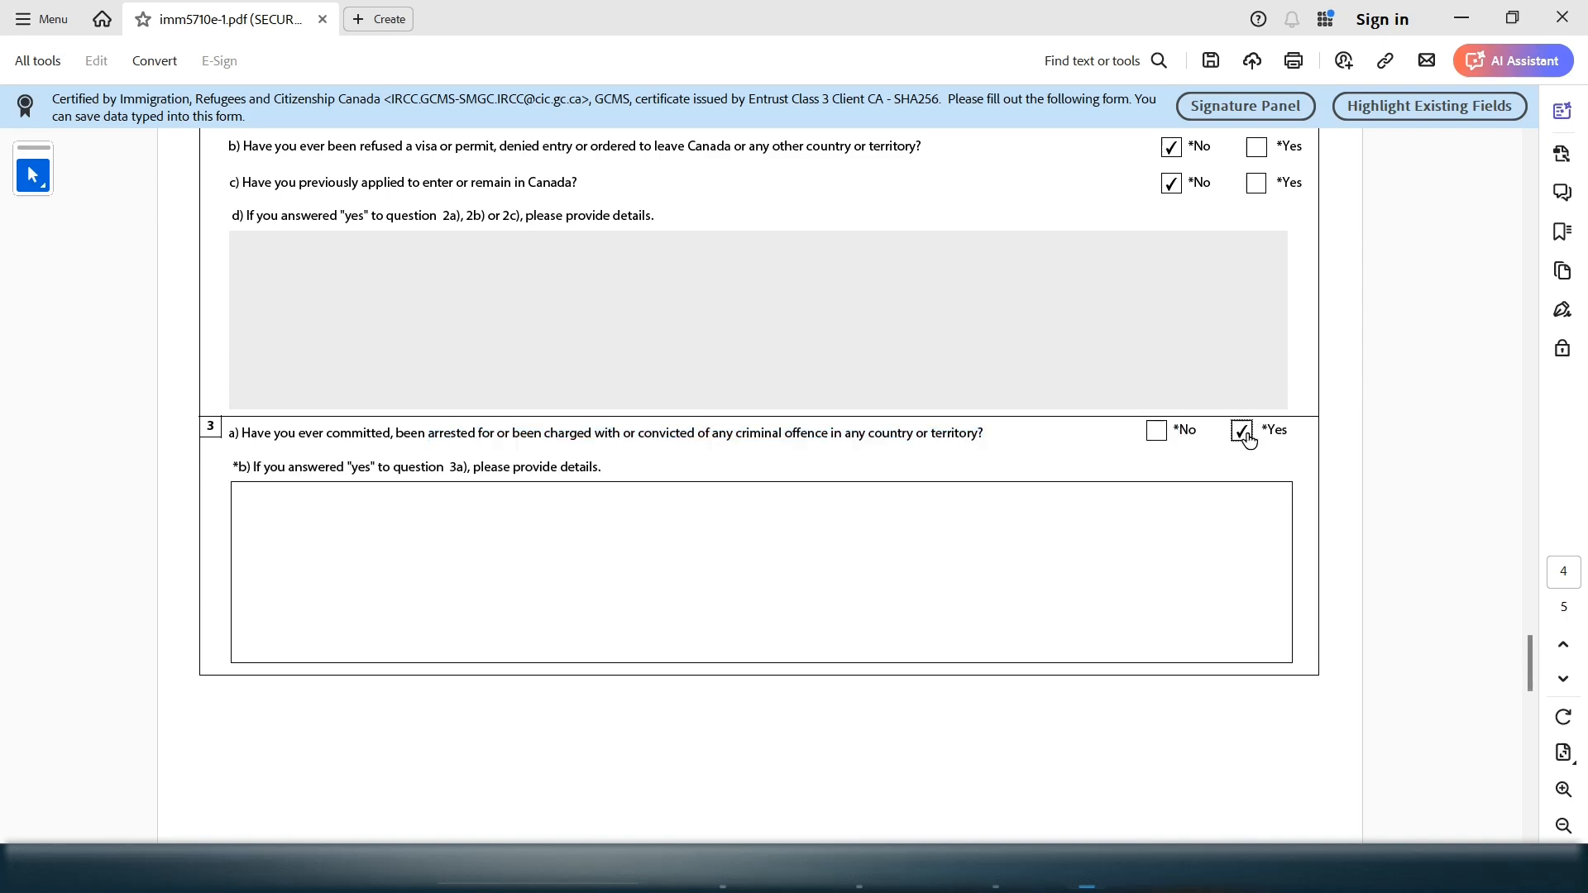
left_click(1156, 431)
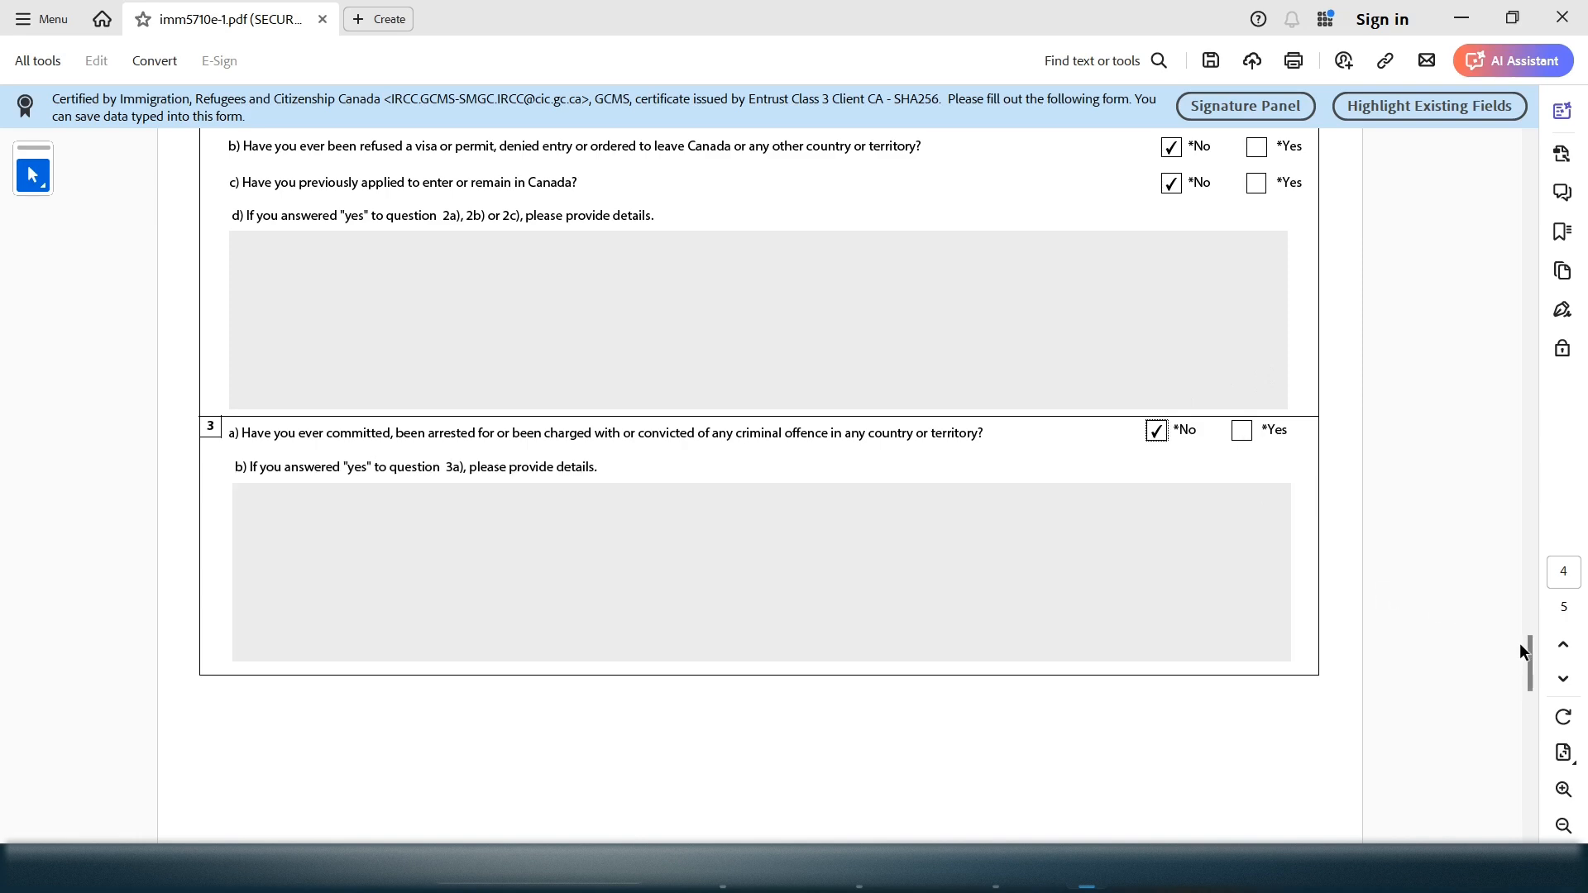
left_click_drag(1527, 652, 1526, 678)
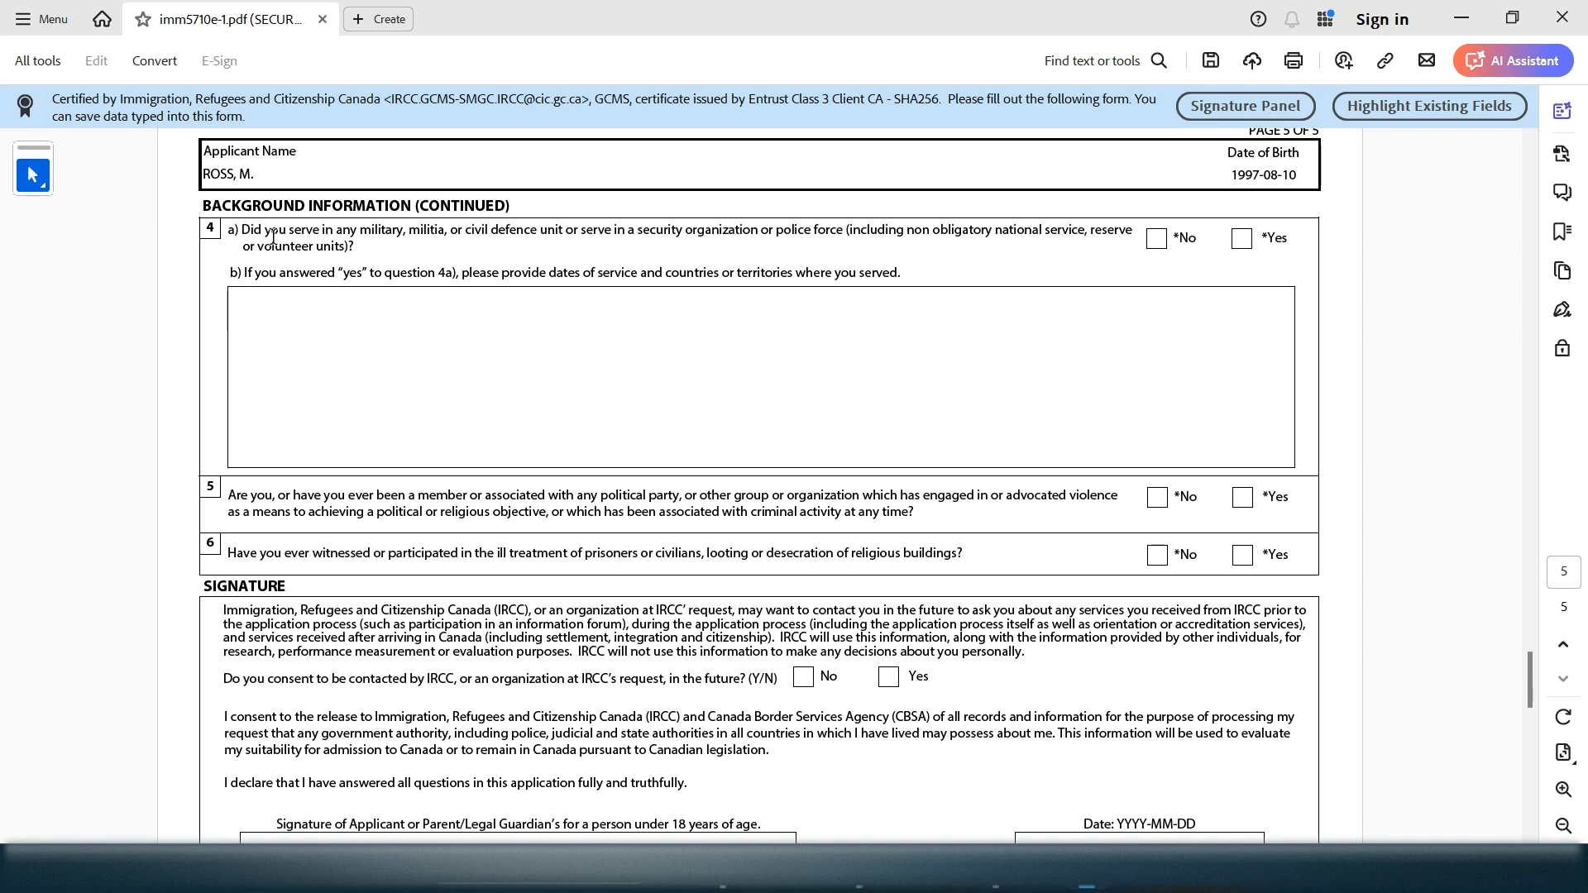
Answer No to page 5 questions 4a, 5 and 6
left_click_drag(265, 232, 829, 237)
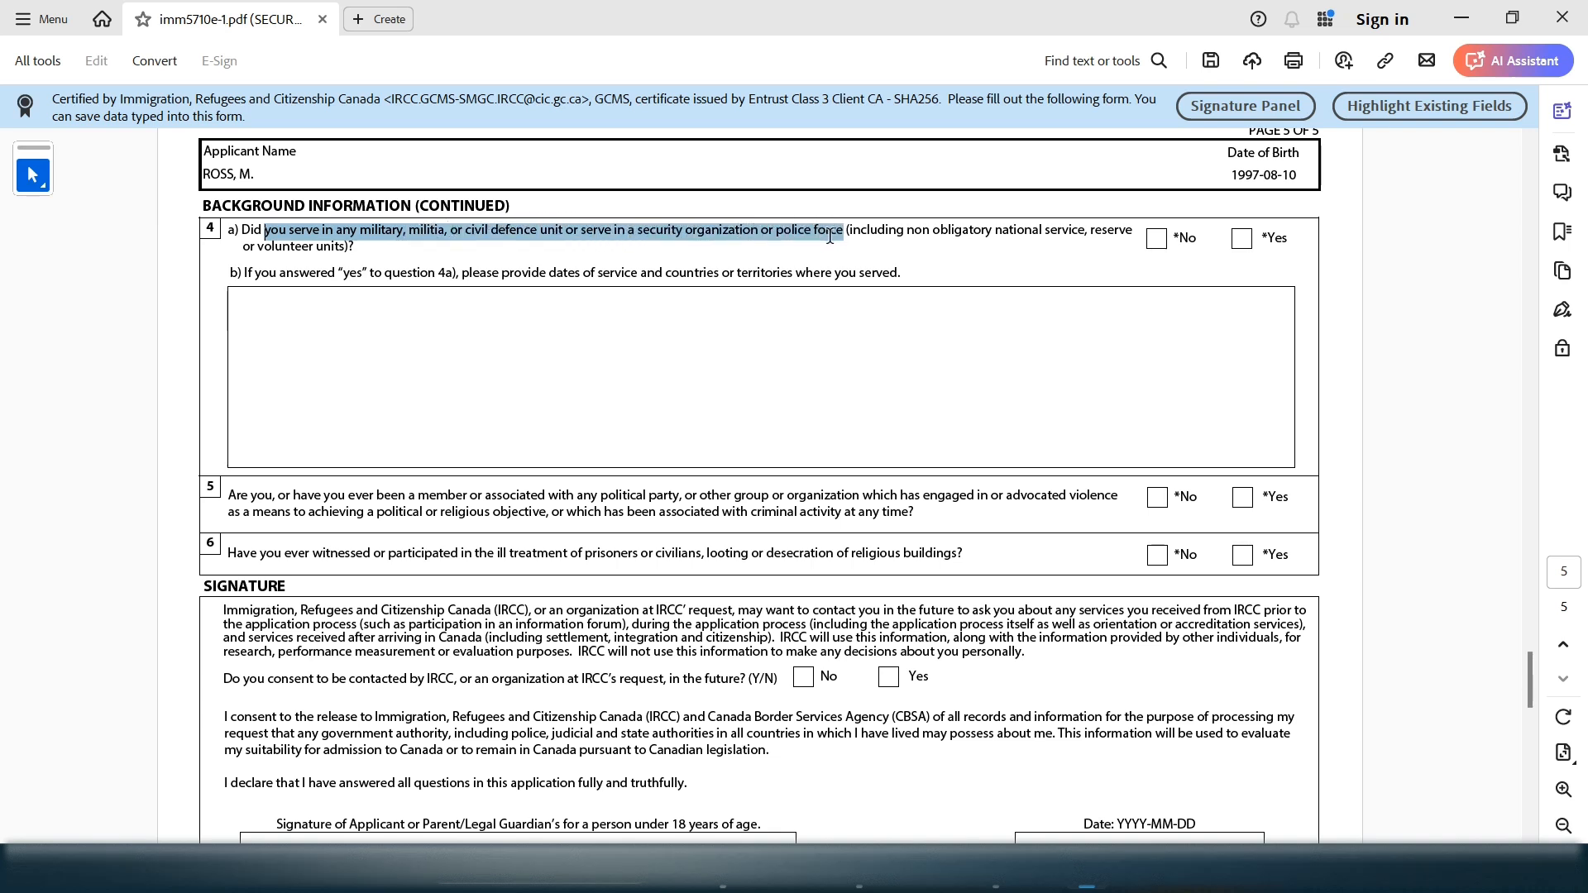
left_click(1156, 239)
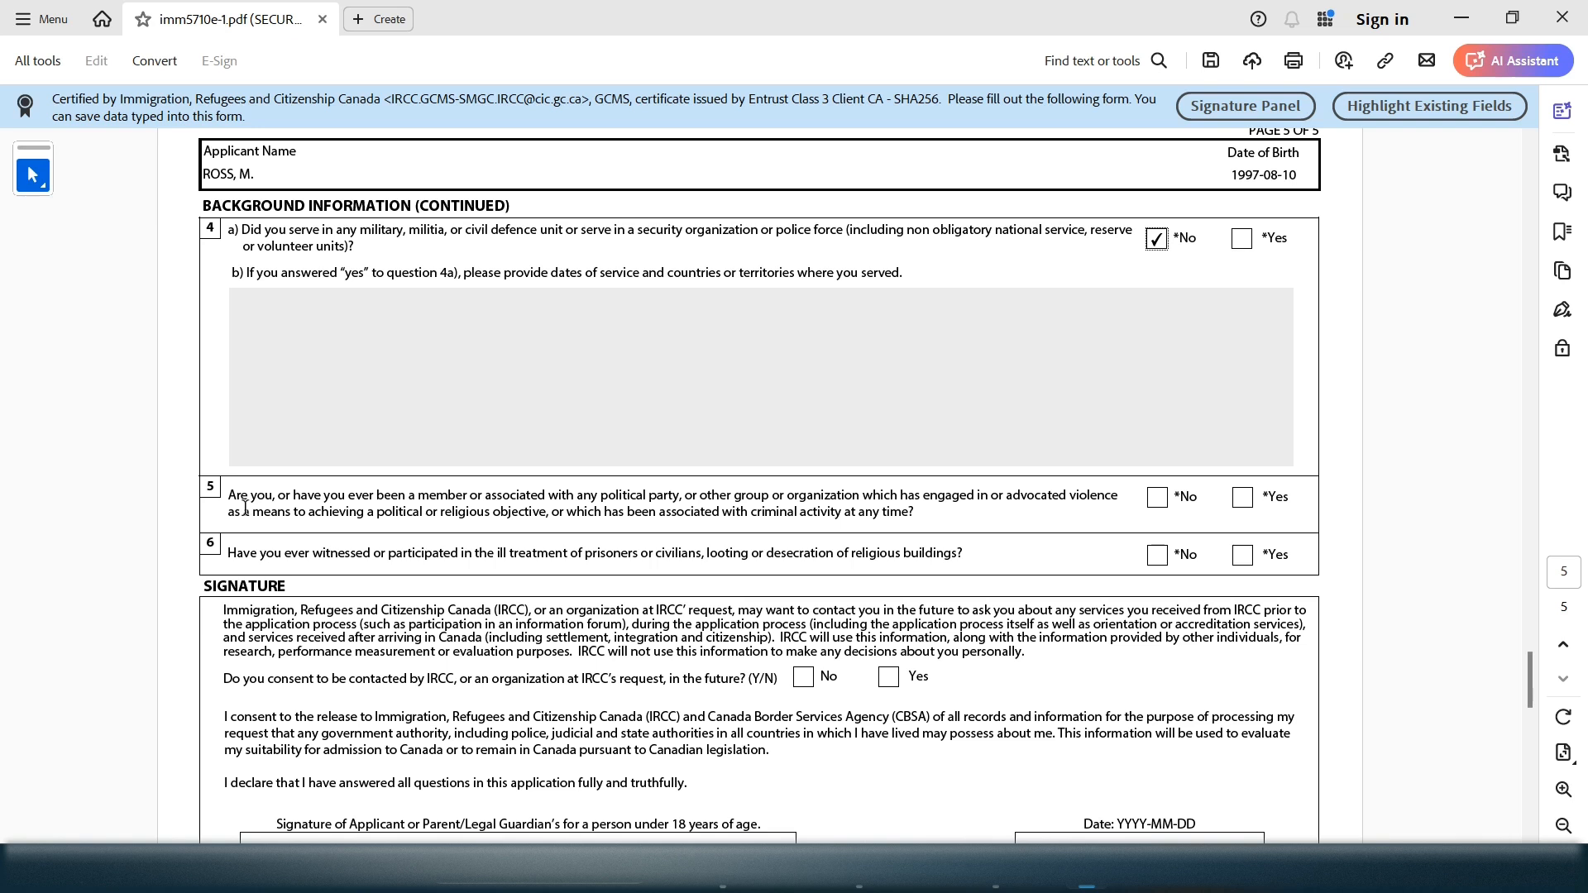
left_click_drag(245, 506, 328, 493)
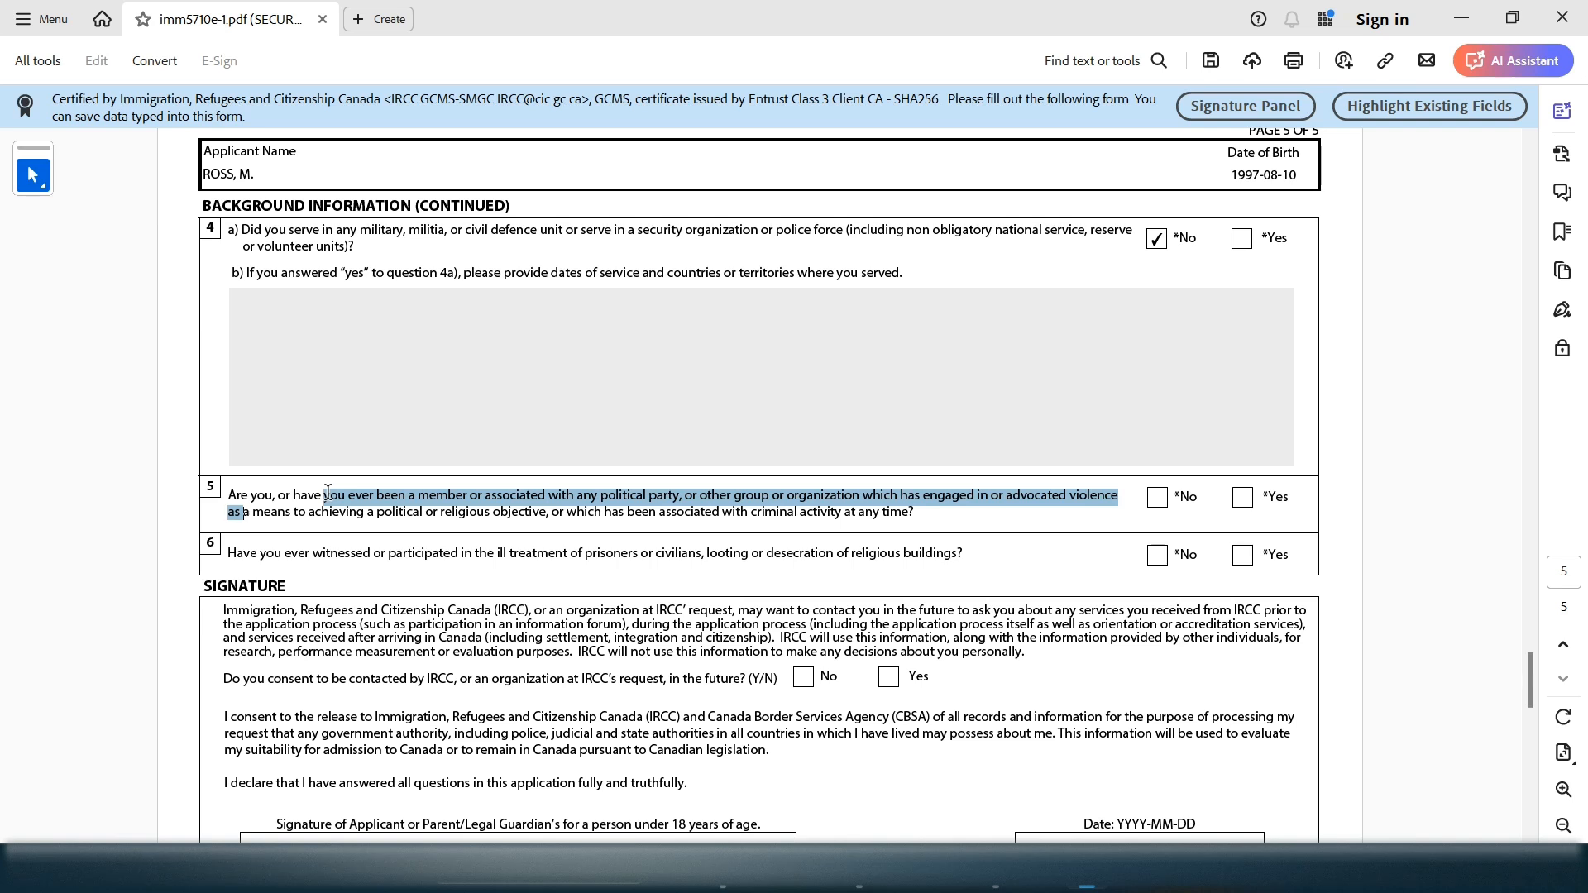
left_click_drag(242, 511, 843, 512)
left_click(1157, 498)
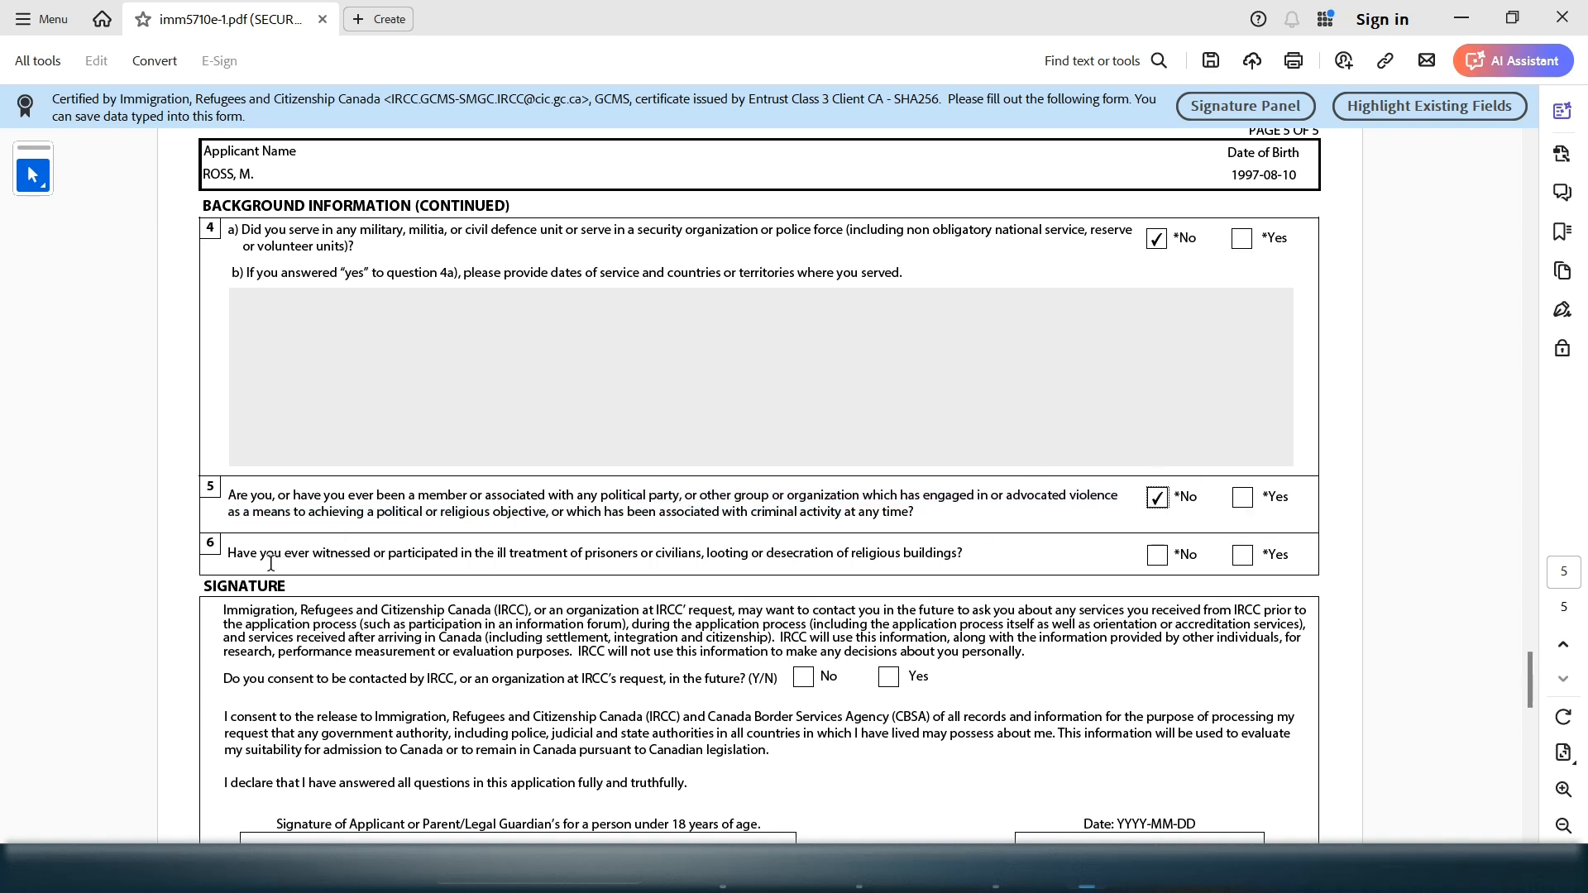
left_click_drag(282, 552, 831, 554)
left_click(1156, 554)
left_click_drag(1536, 685, 1535, 720)
Consent to being contacted by IRCC in the future
double_click(874, 498)
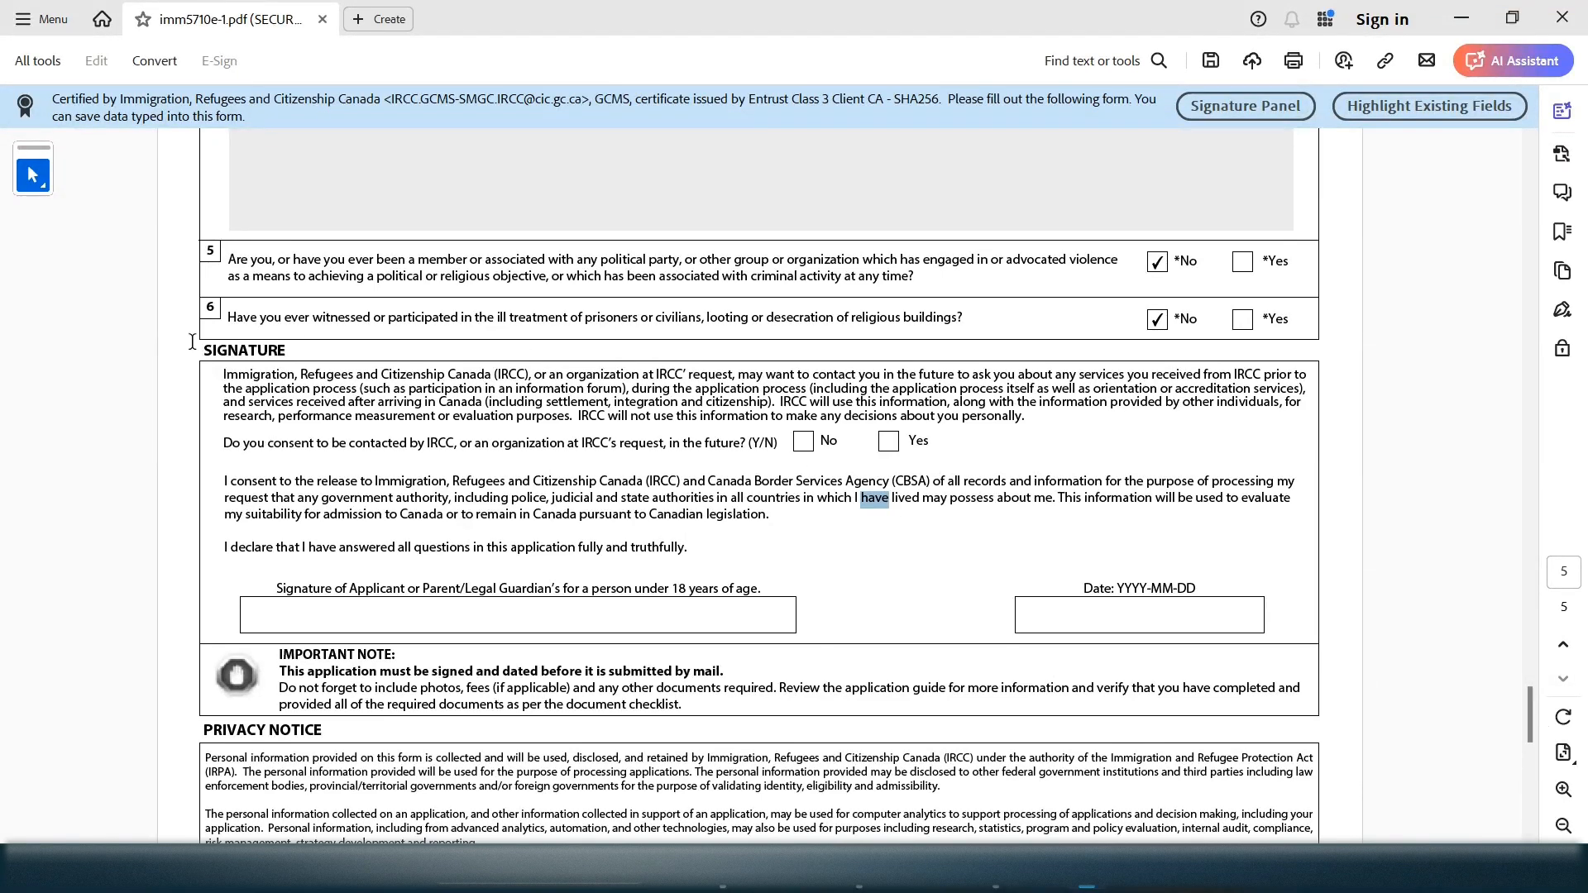
mouse_move(192, 341)
left_mouse_down()
mouse_move(769, 521)
mouse_move(714, 503)
mouse_move(804, 516)
mouse_move(999, 624)
mouse_move(949, 580)
left_mouse_up()
left_click(948, 580)
left_click_drag(265, 444, 774, 447)
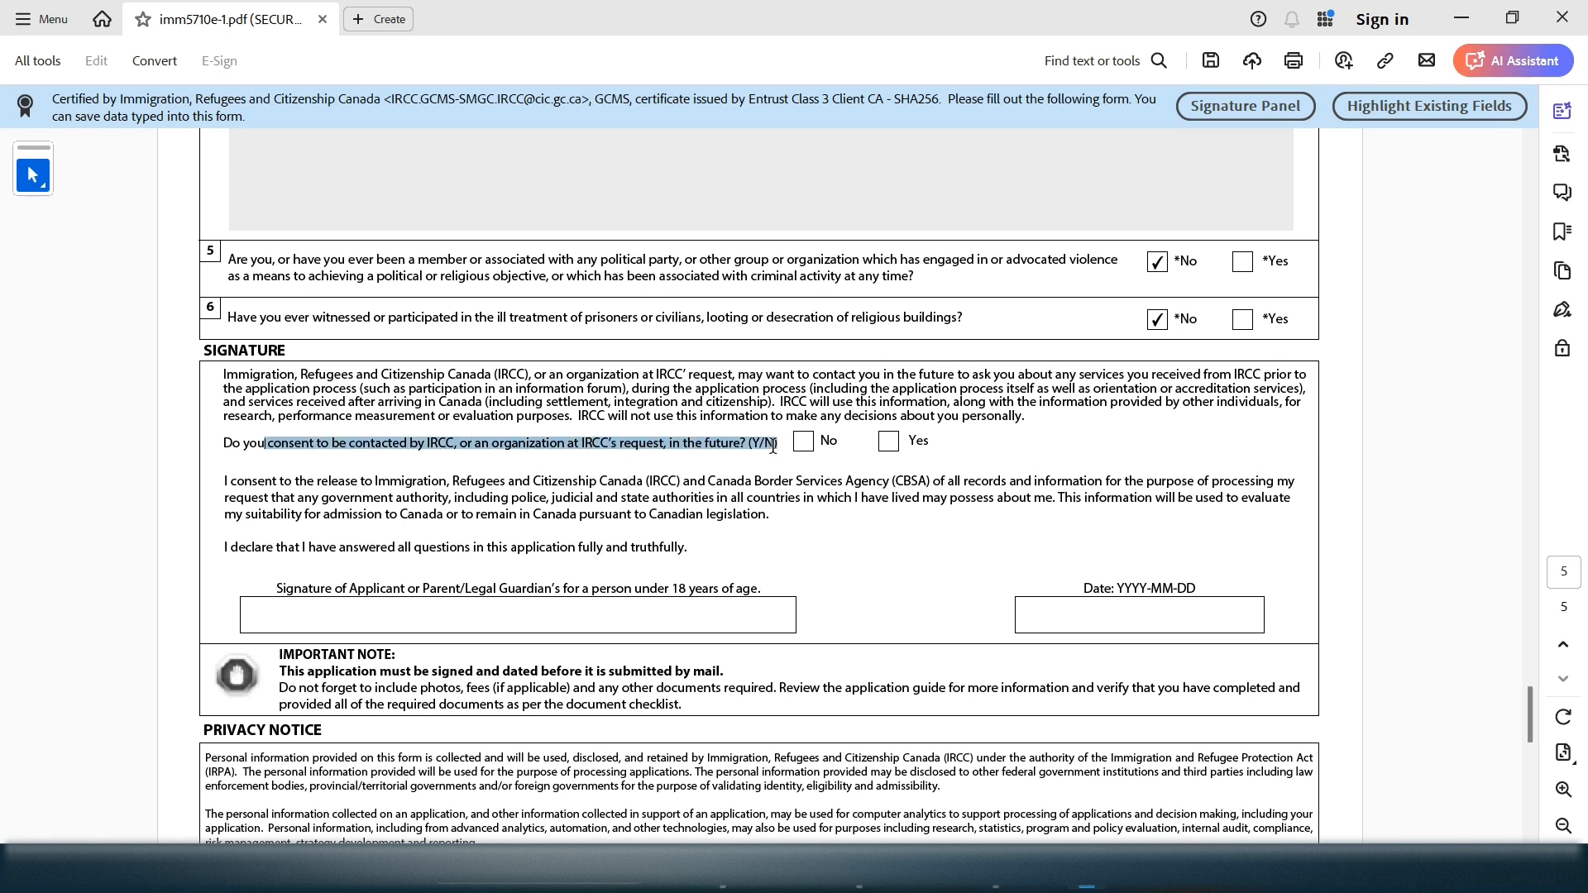
left_click(888, 442)
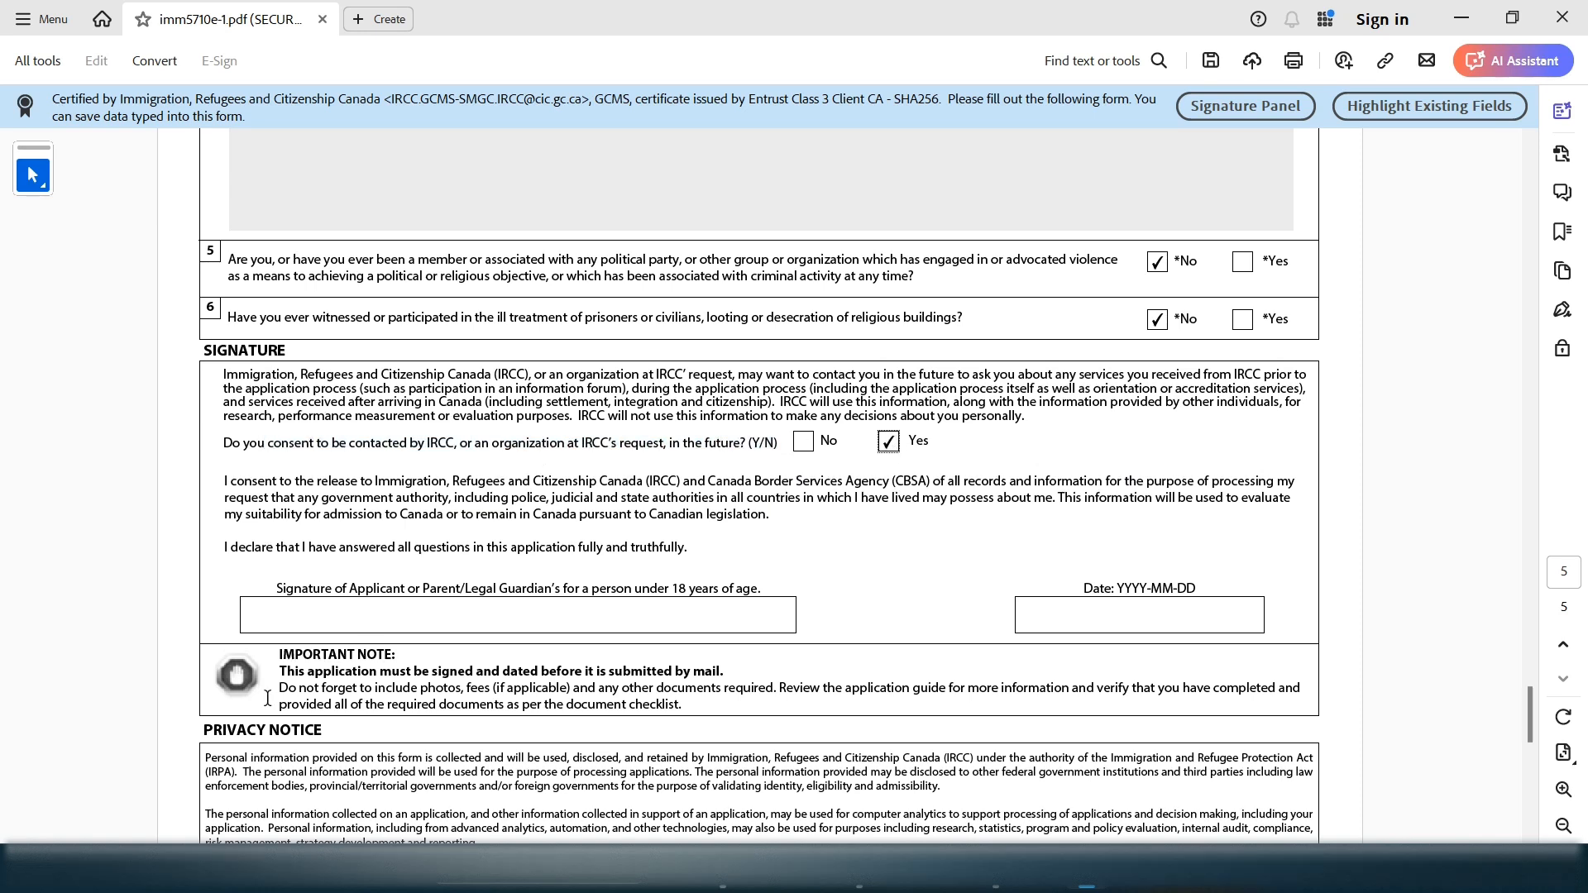
Sign with the applicant's name and set the signature date to 2024-08-10
left_click_drag(294, 589, 763, 589)
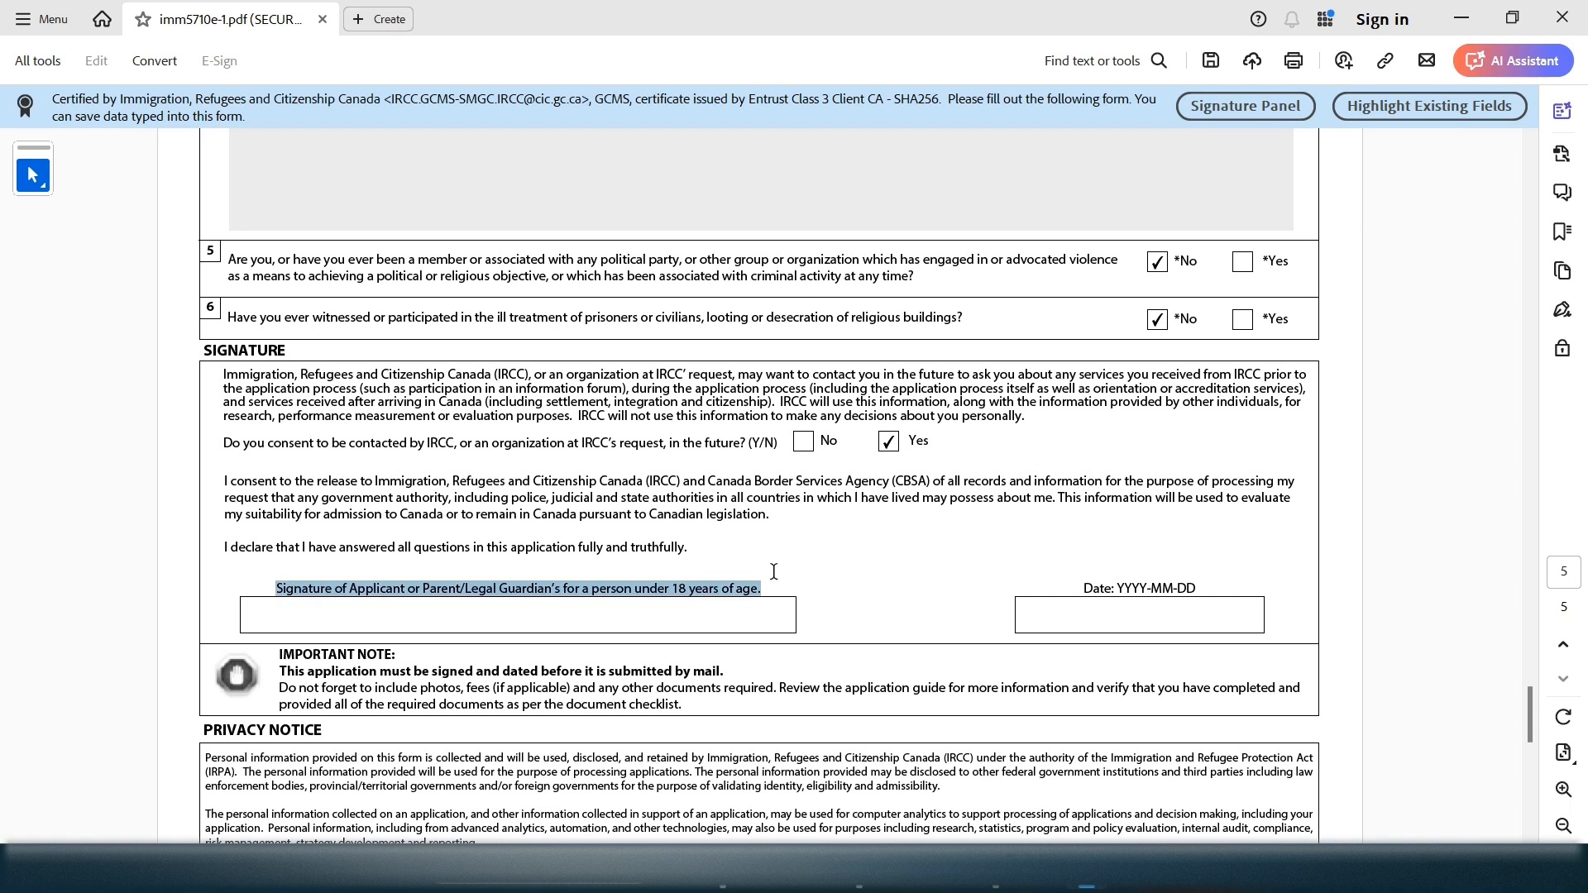
left_click(522, 616)
type("m")
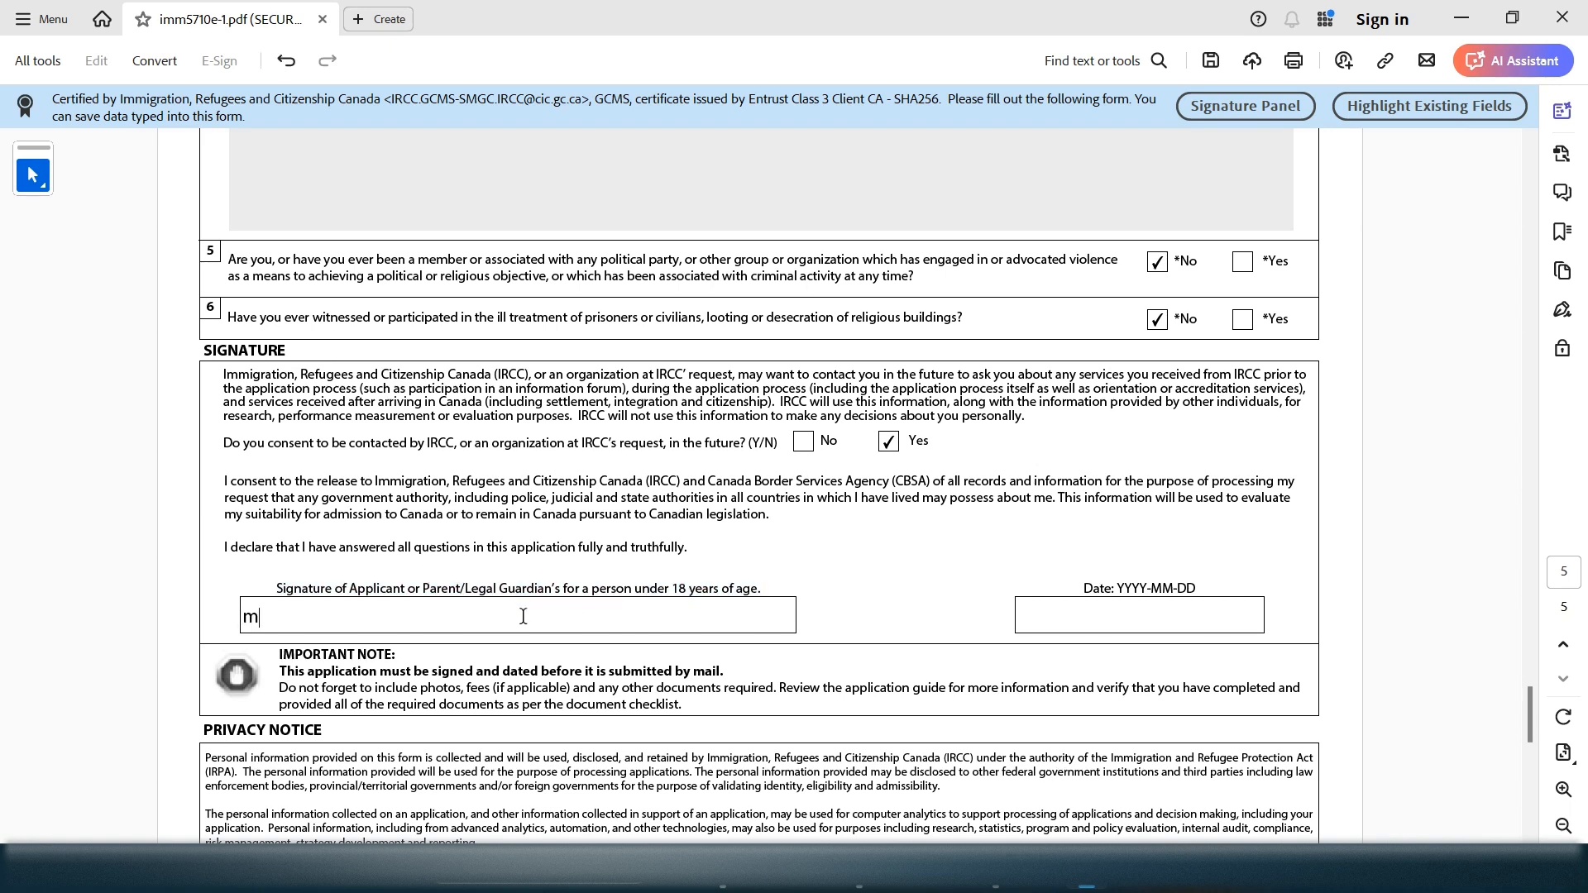
type("USIC")
key("ctrl+a")
key("BackSpace")
left_click(1142, 619)
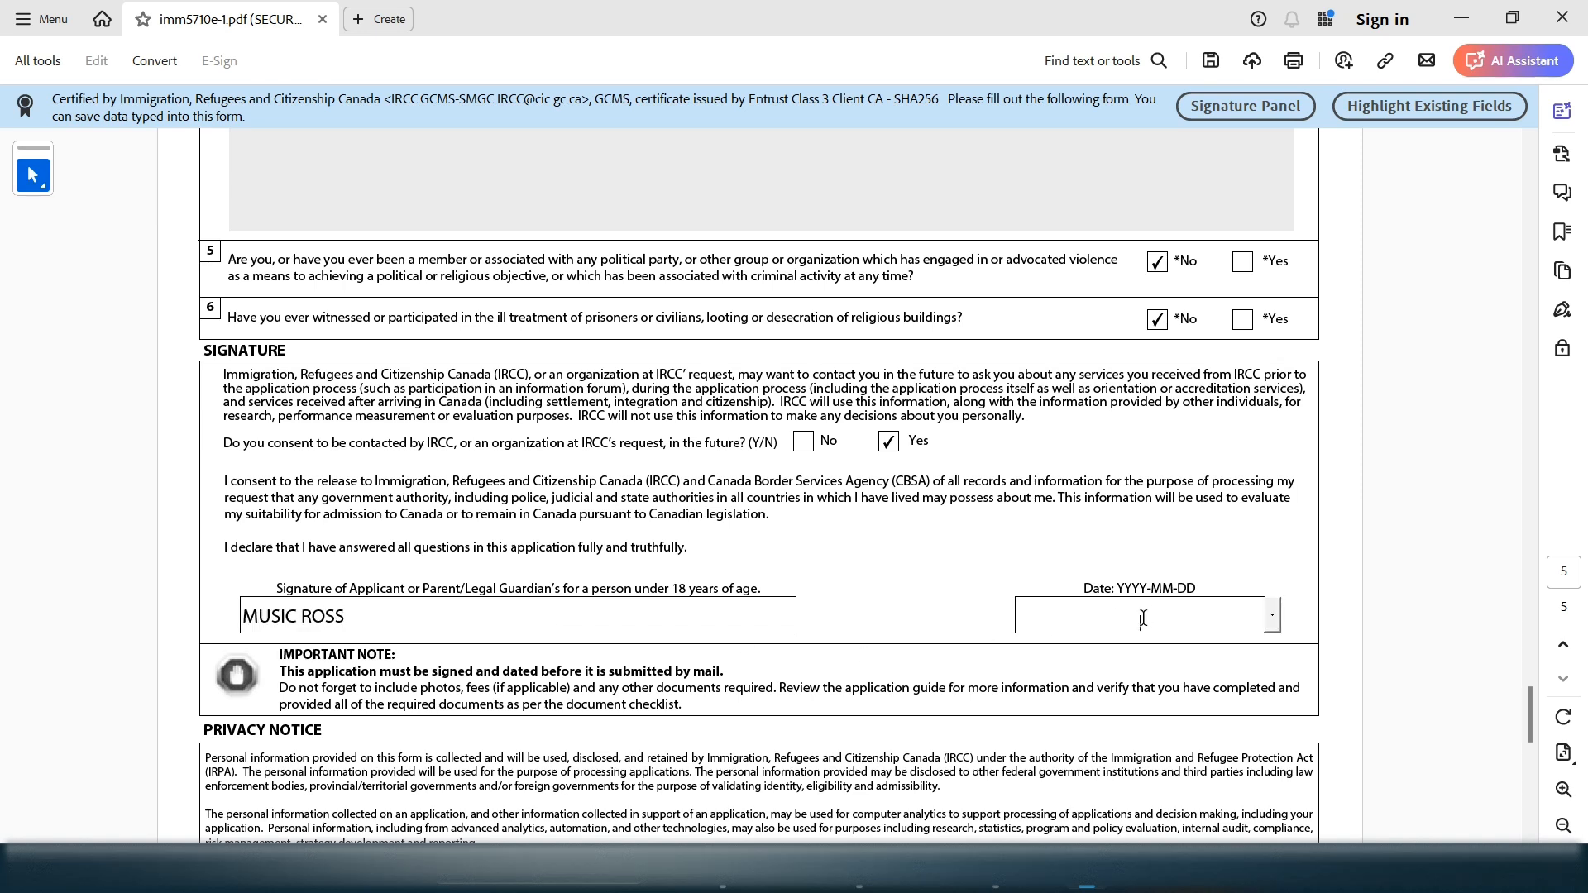
left_click(1273, 615)
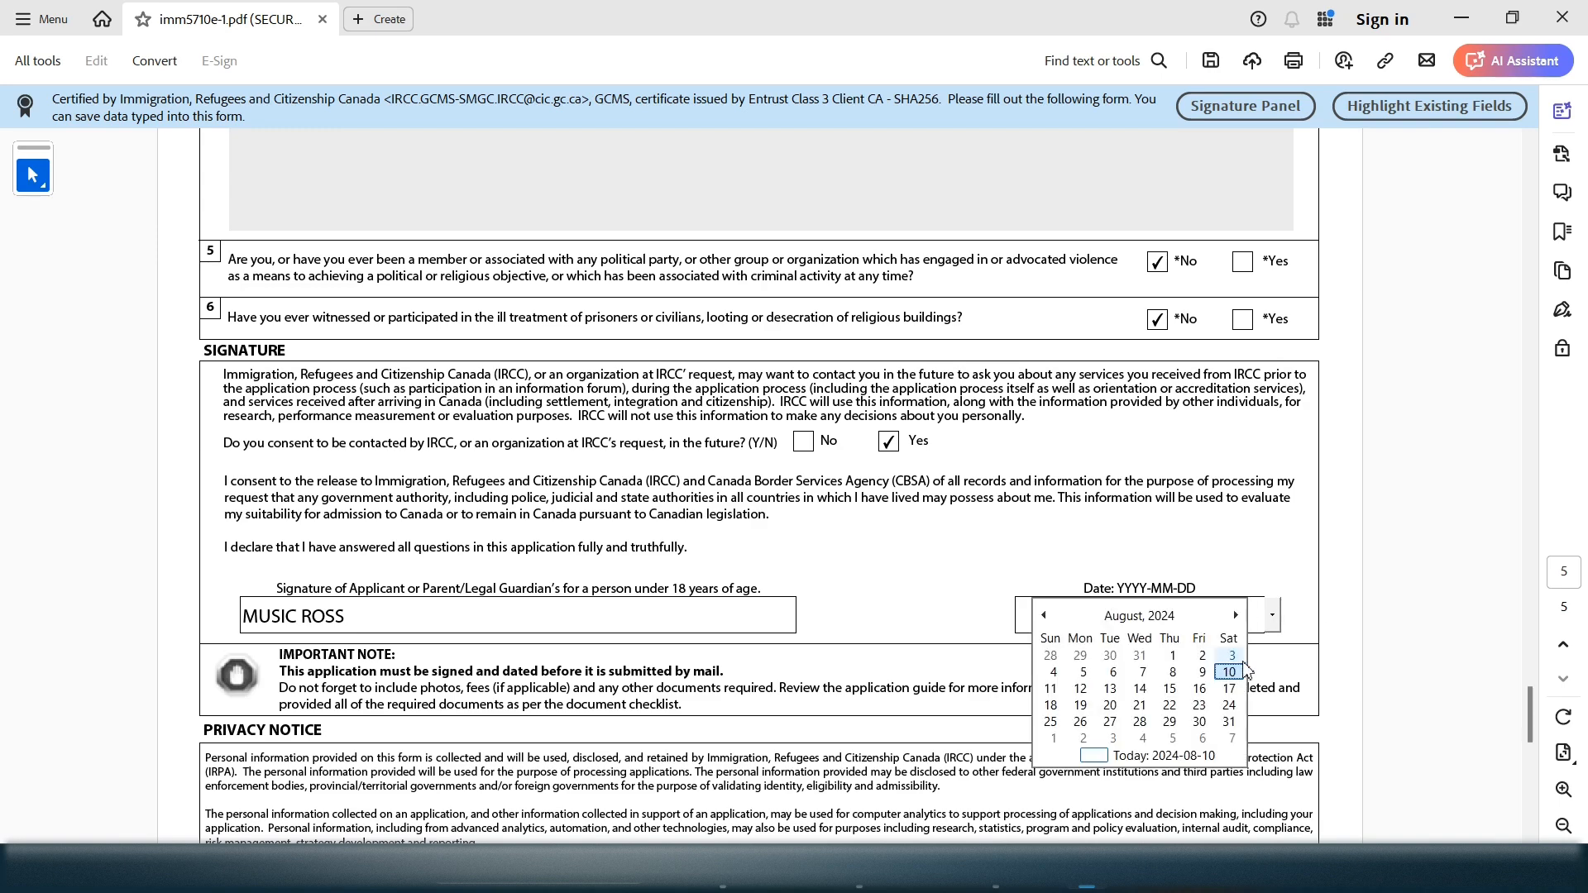
left_click(1229, 668)
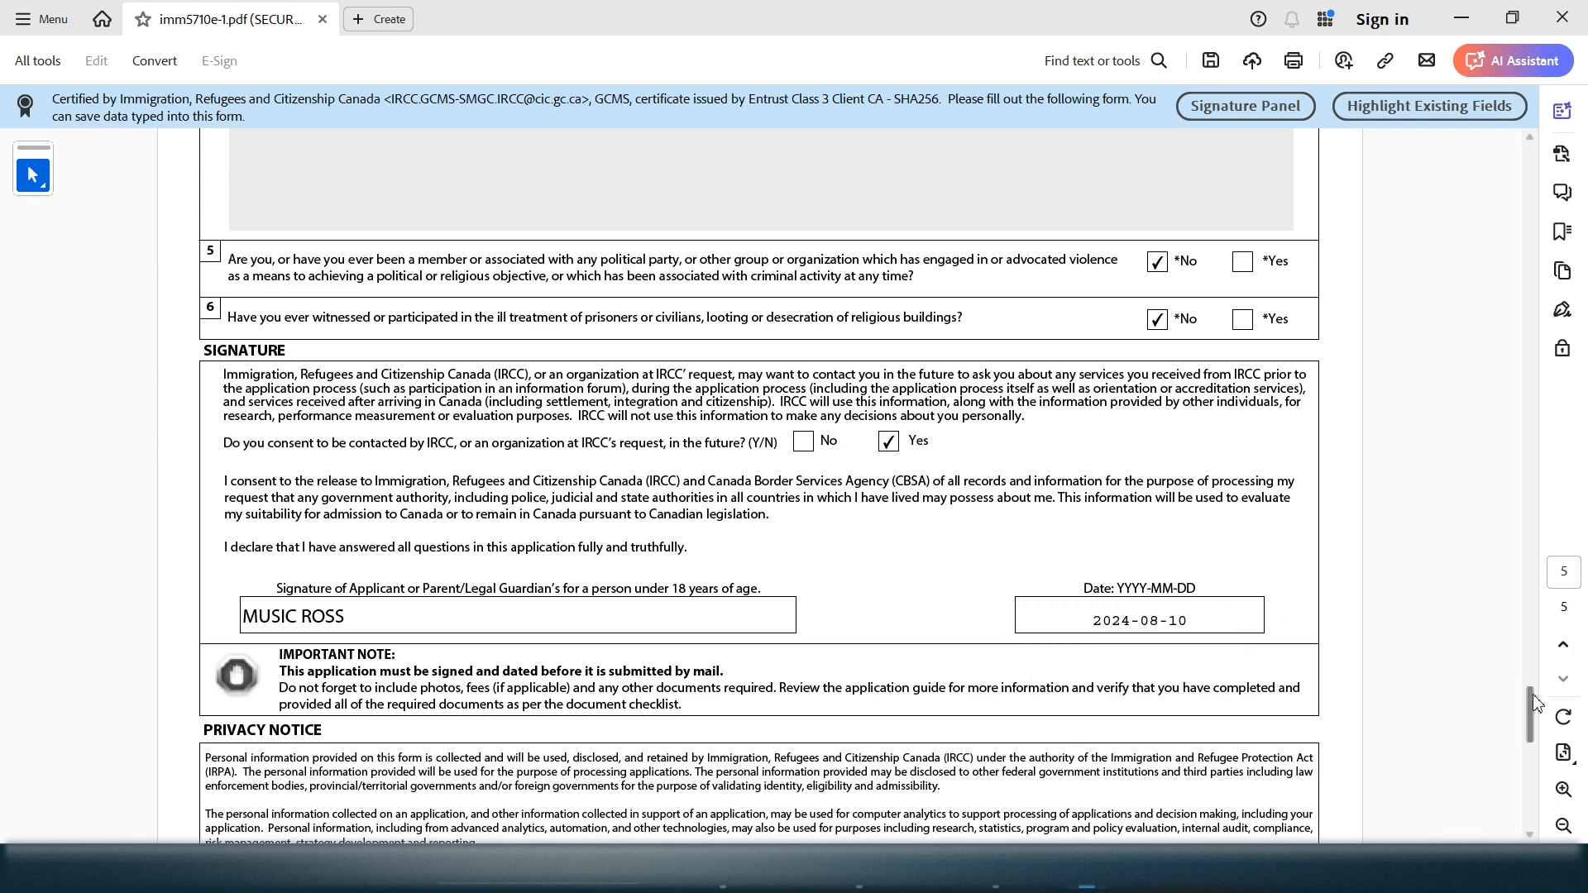
left_click_drag(1534, 701, 1534, 777)
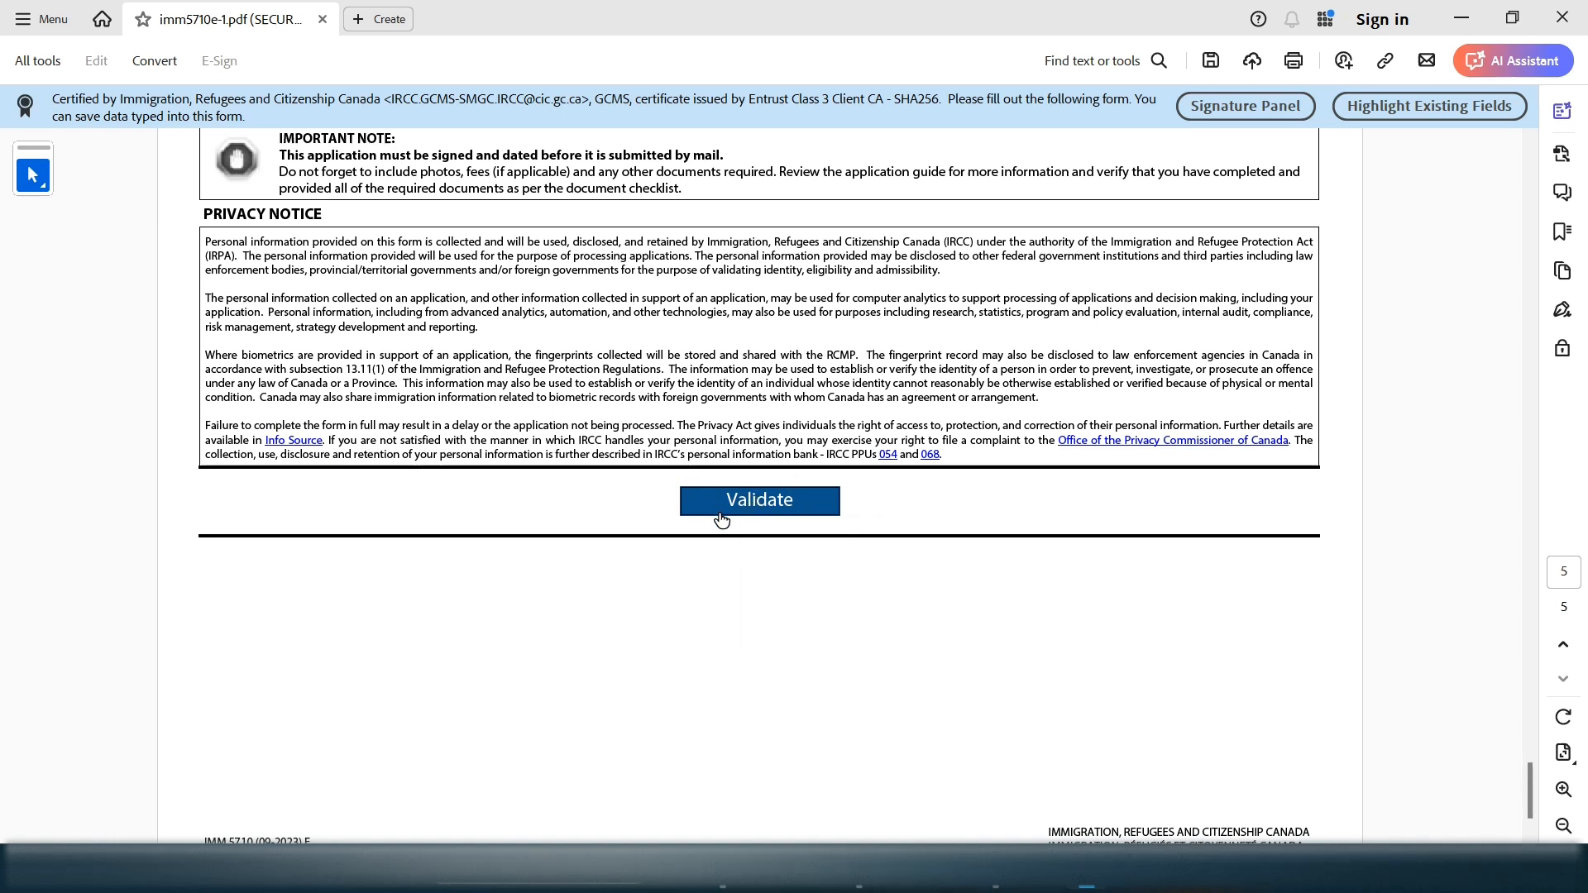
Validate the form and dismiss the missing Employment 'From (YYYY)' error to jump to page 3
left_click(809, 513)
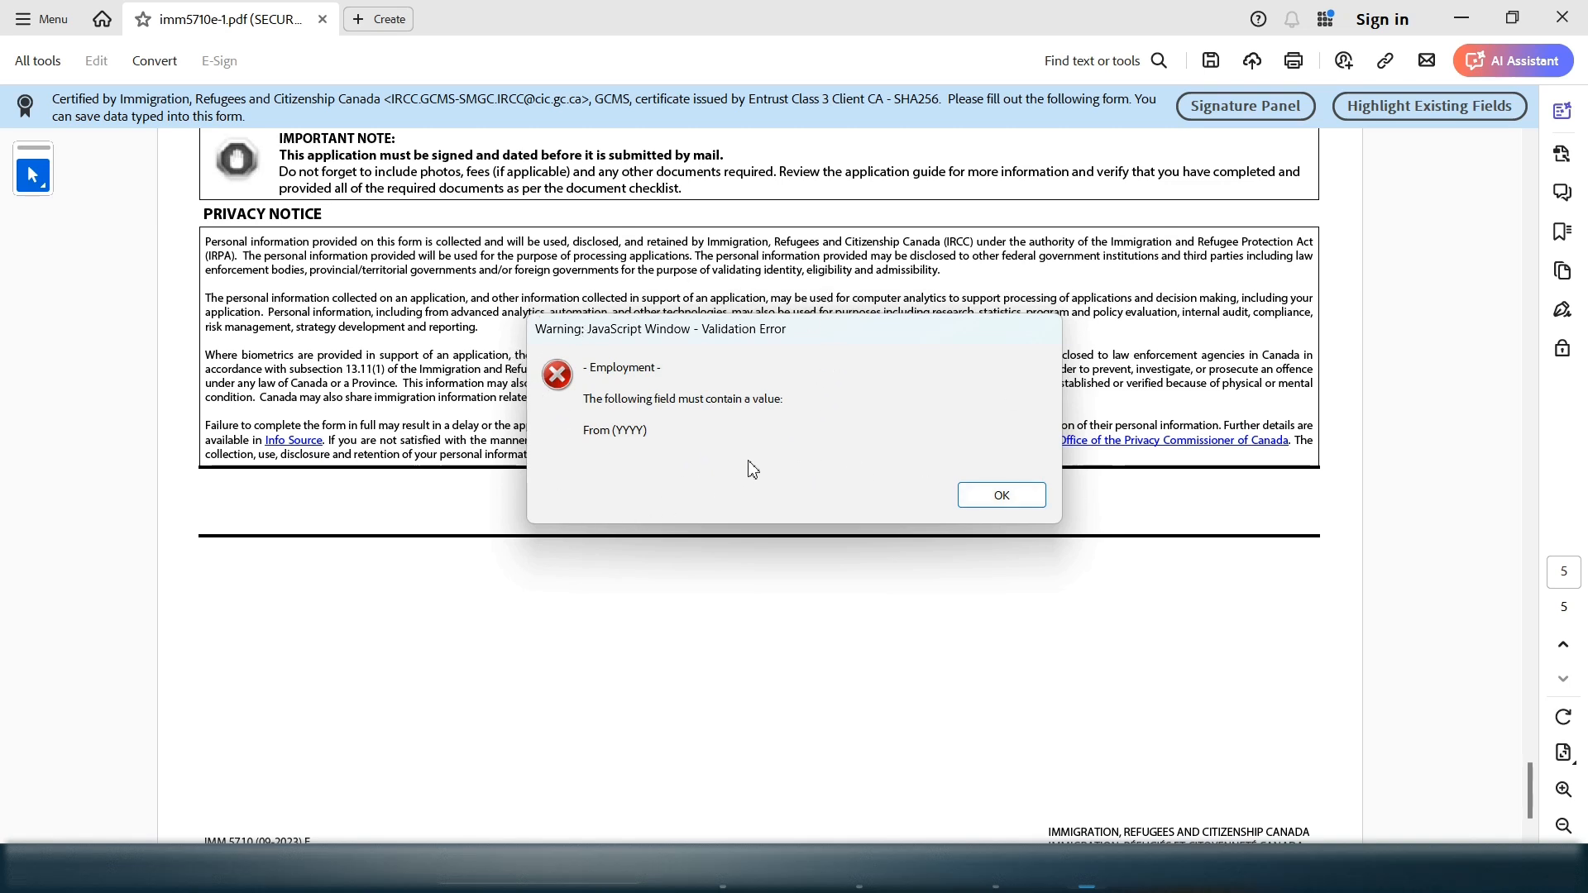
left_click(1001, 496)
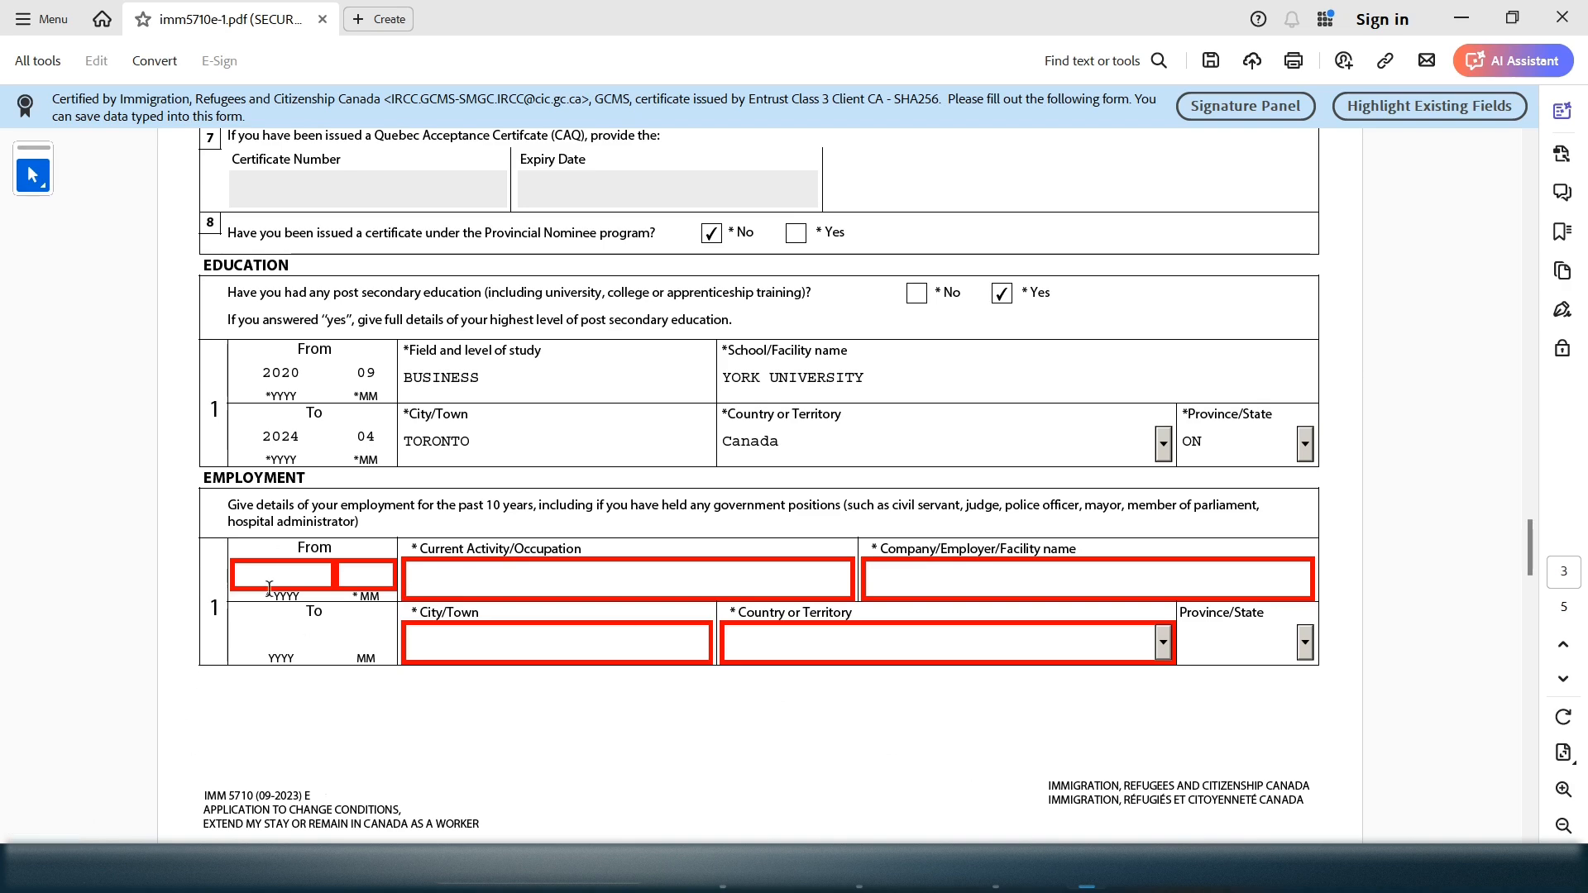
Enter employment start 2018/05, occupation SALESWOMAN and employer RED ROSE CLOTHINGS
scroll(563, 578, "up", 3)
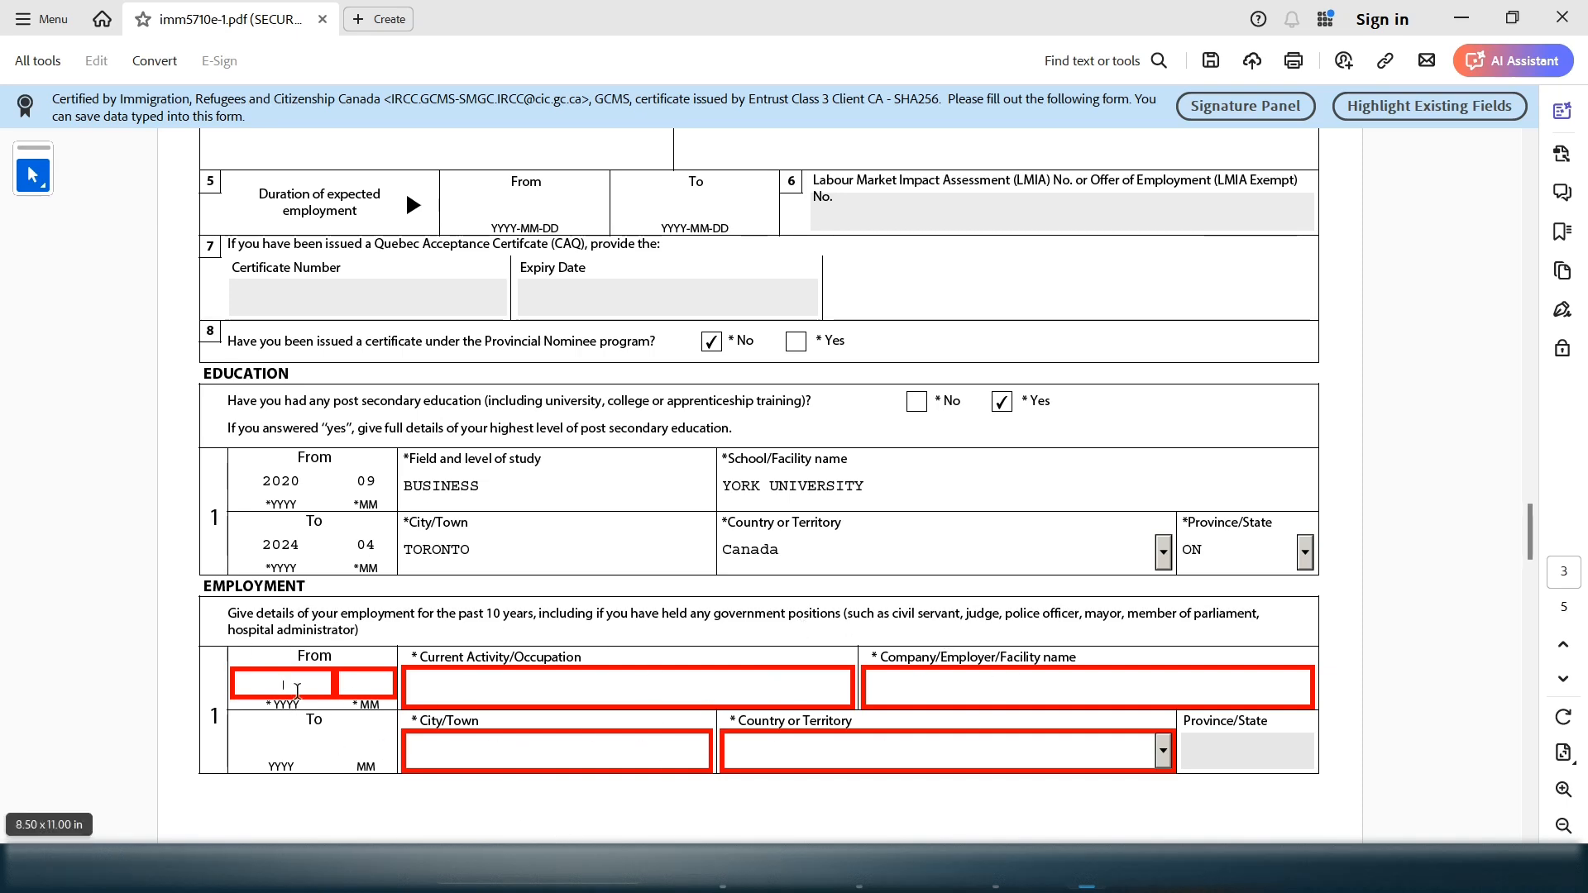
type("2018")
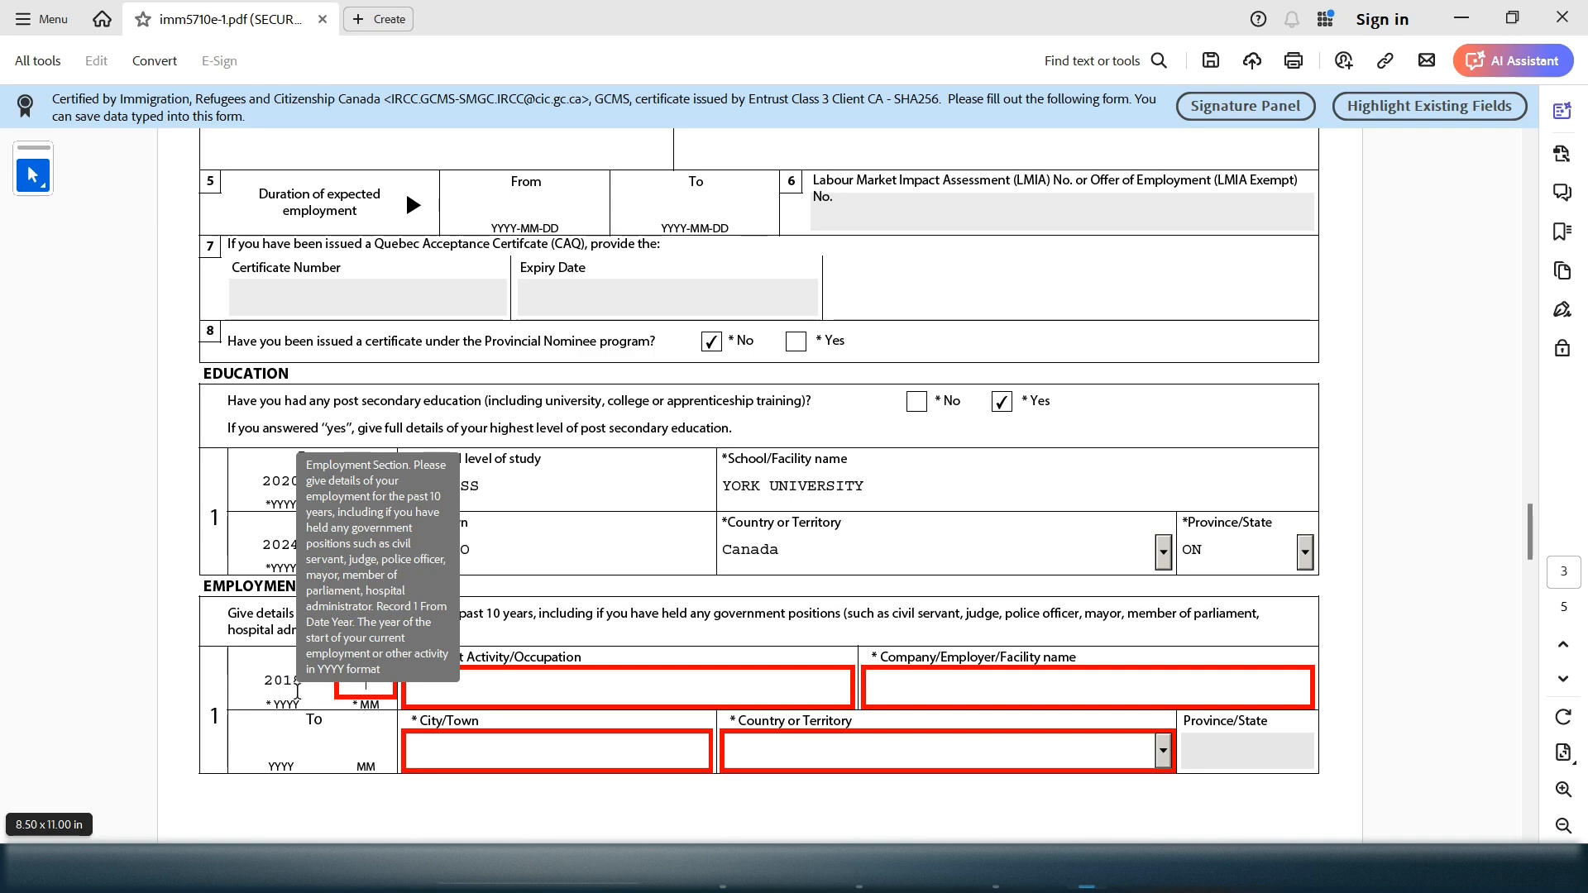
type("05")
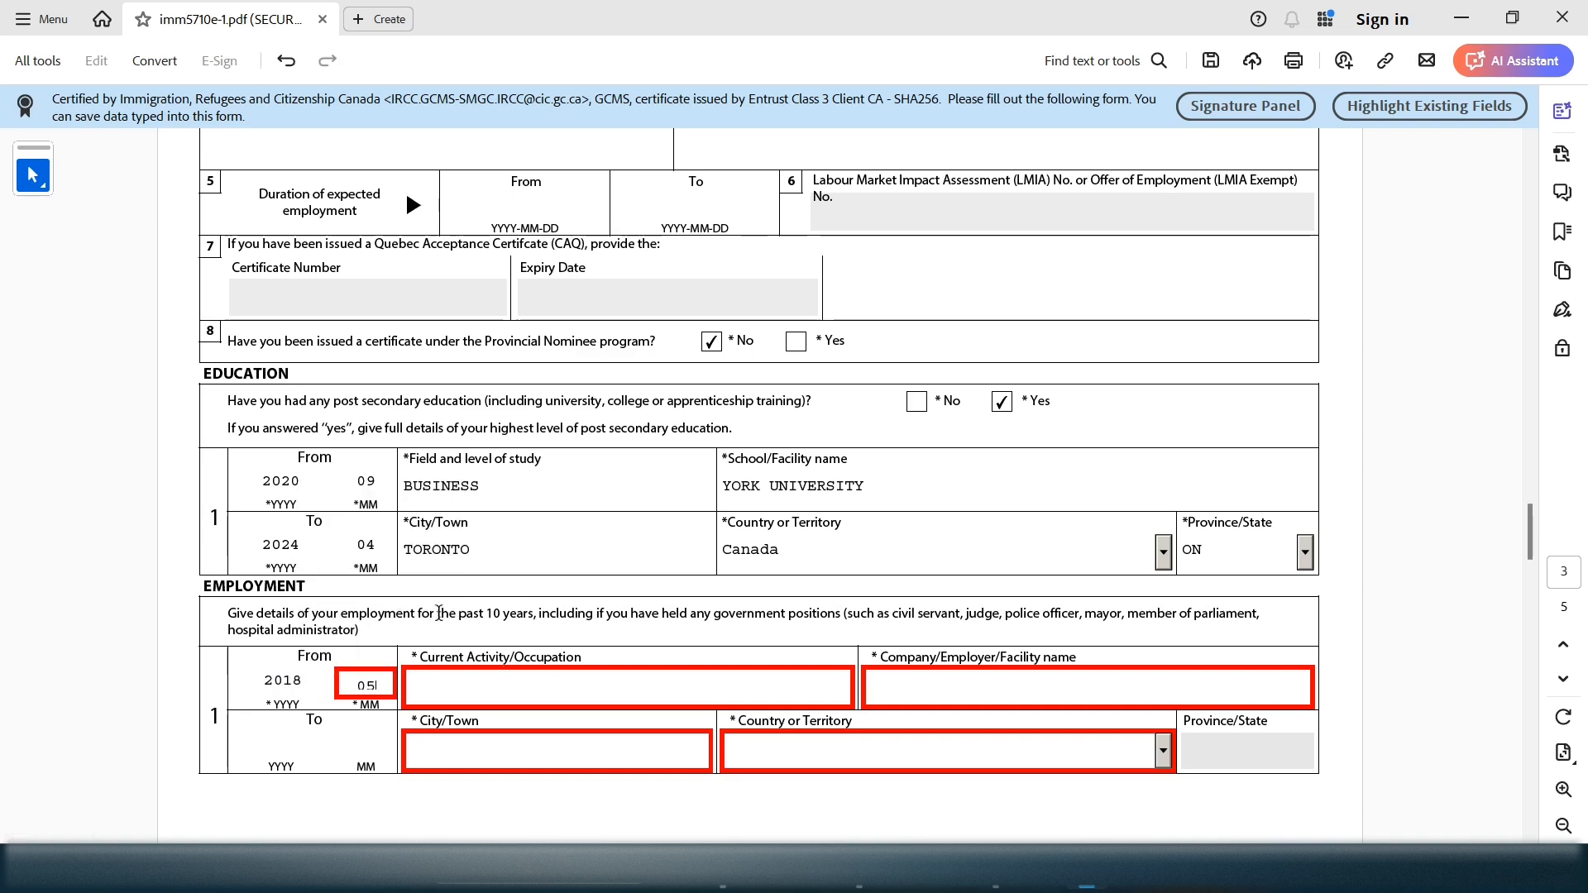
left_click(443, 689)
type("s")
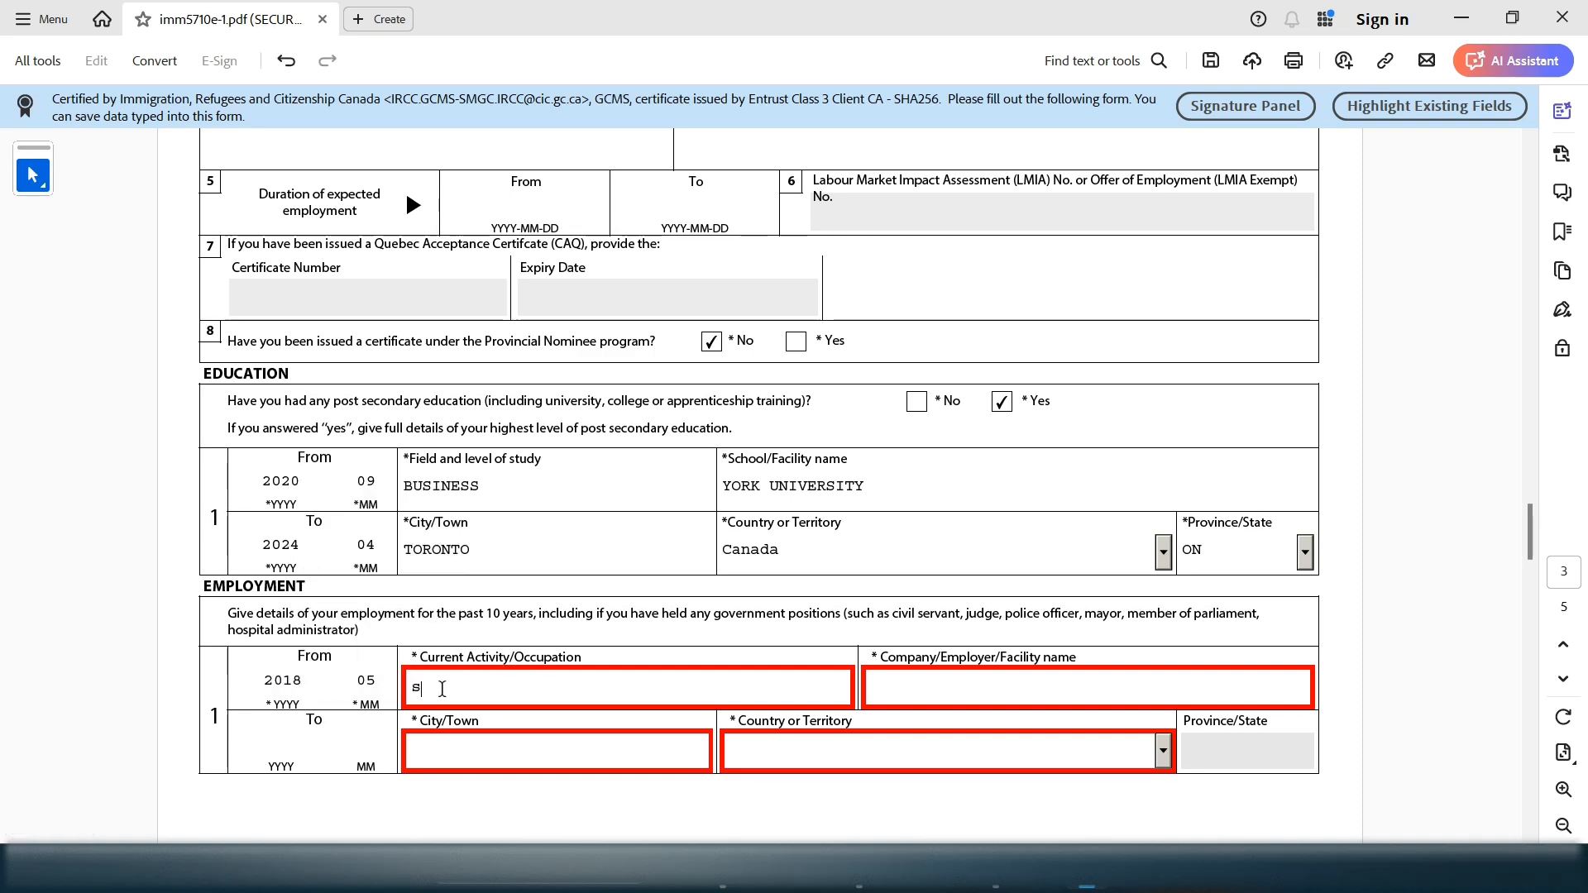
key("BackSpace")
type("WOA")
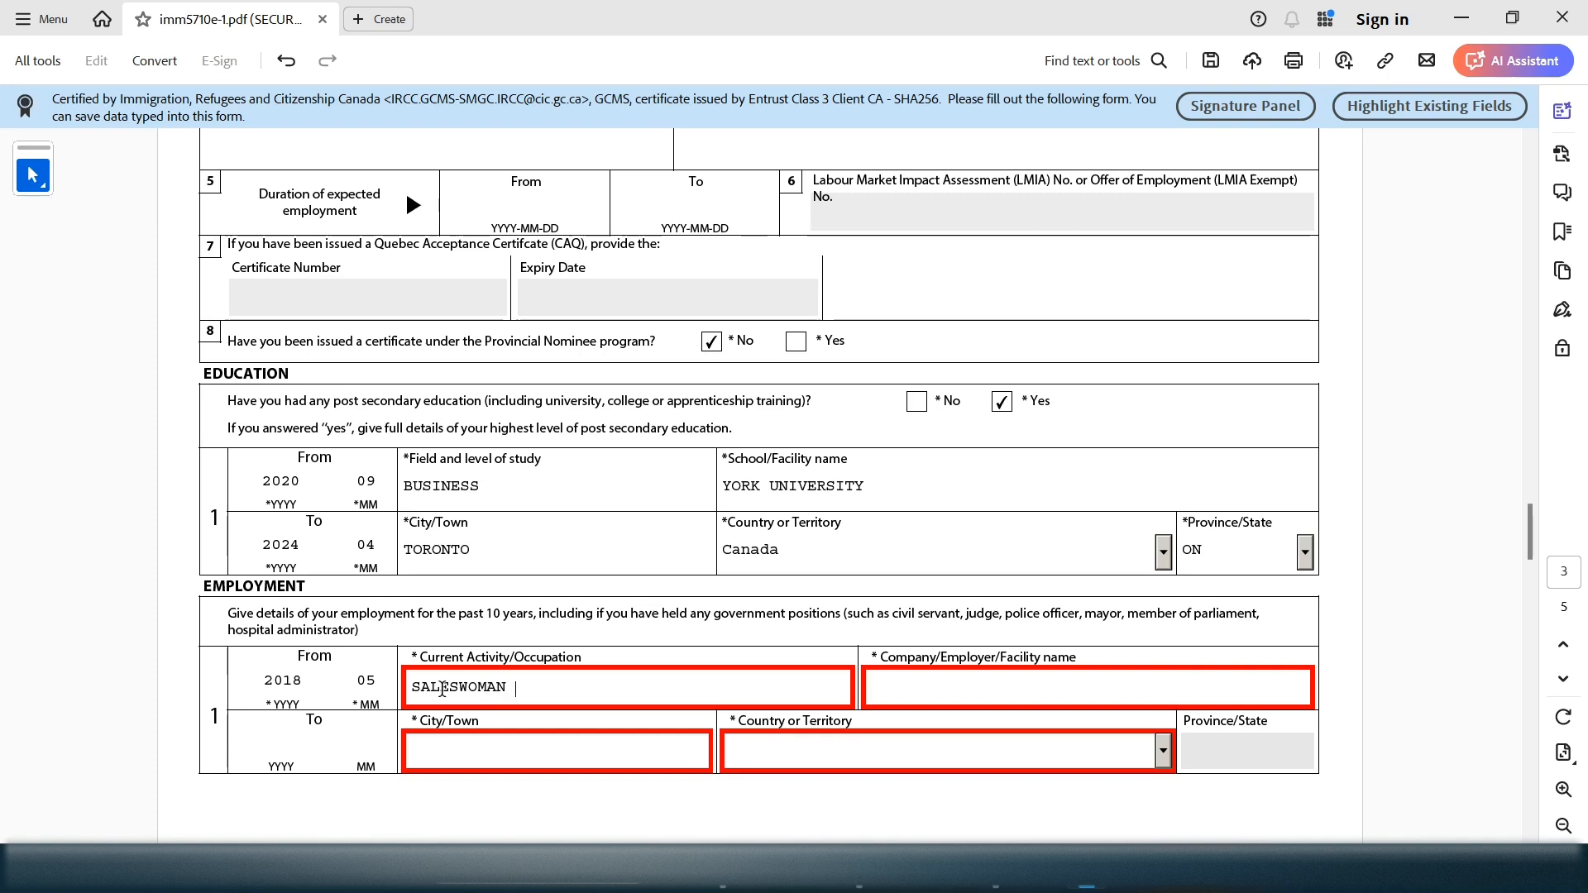
left_click(1031, 677)
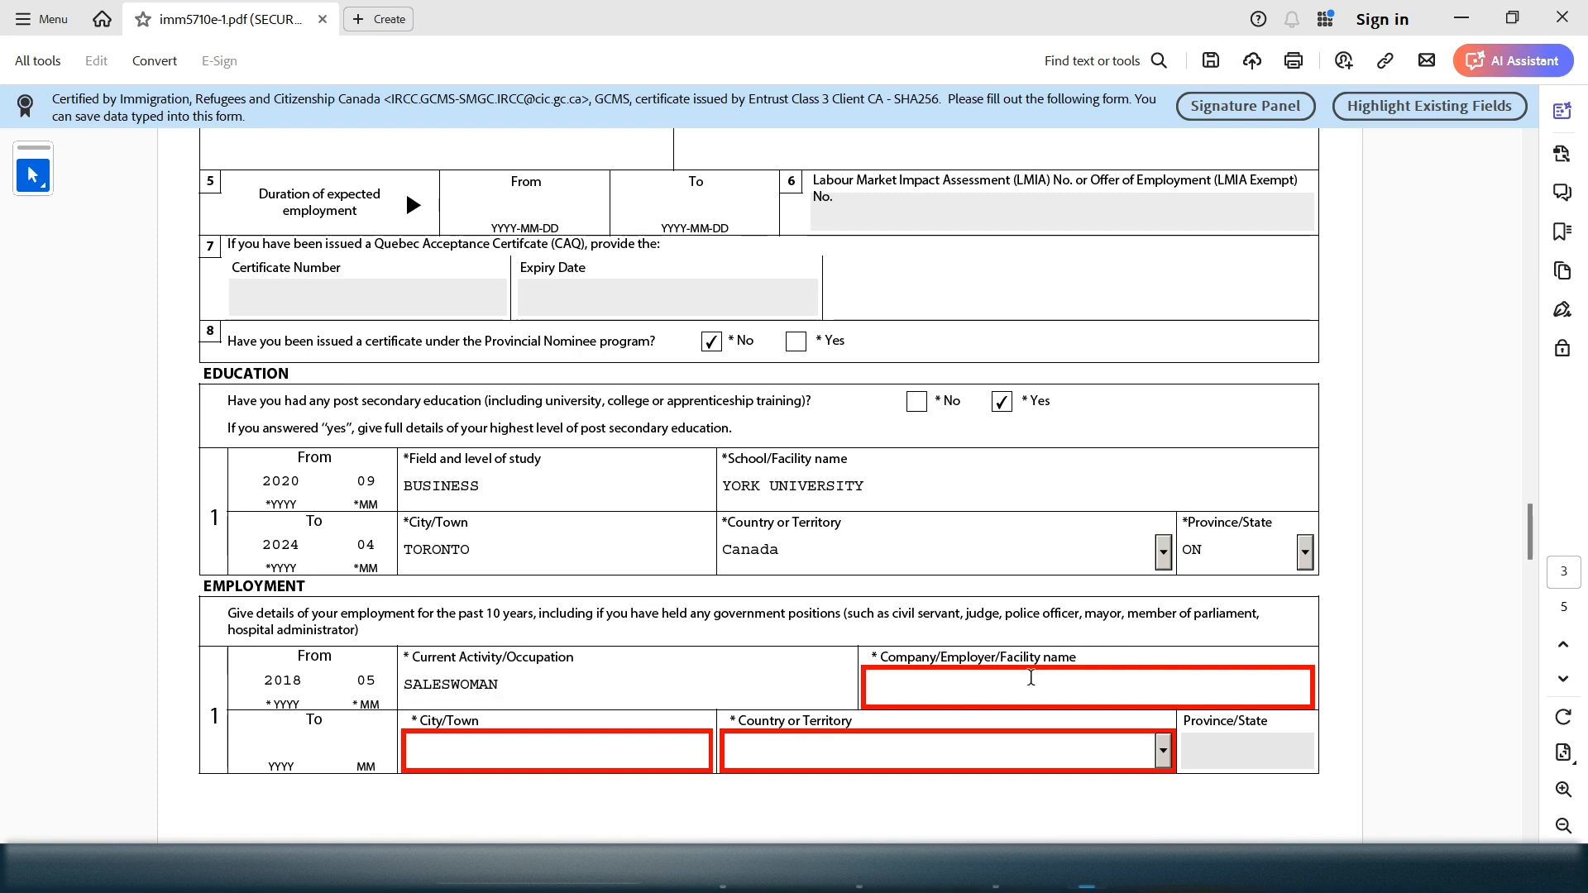
type("RO")
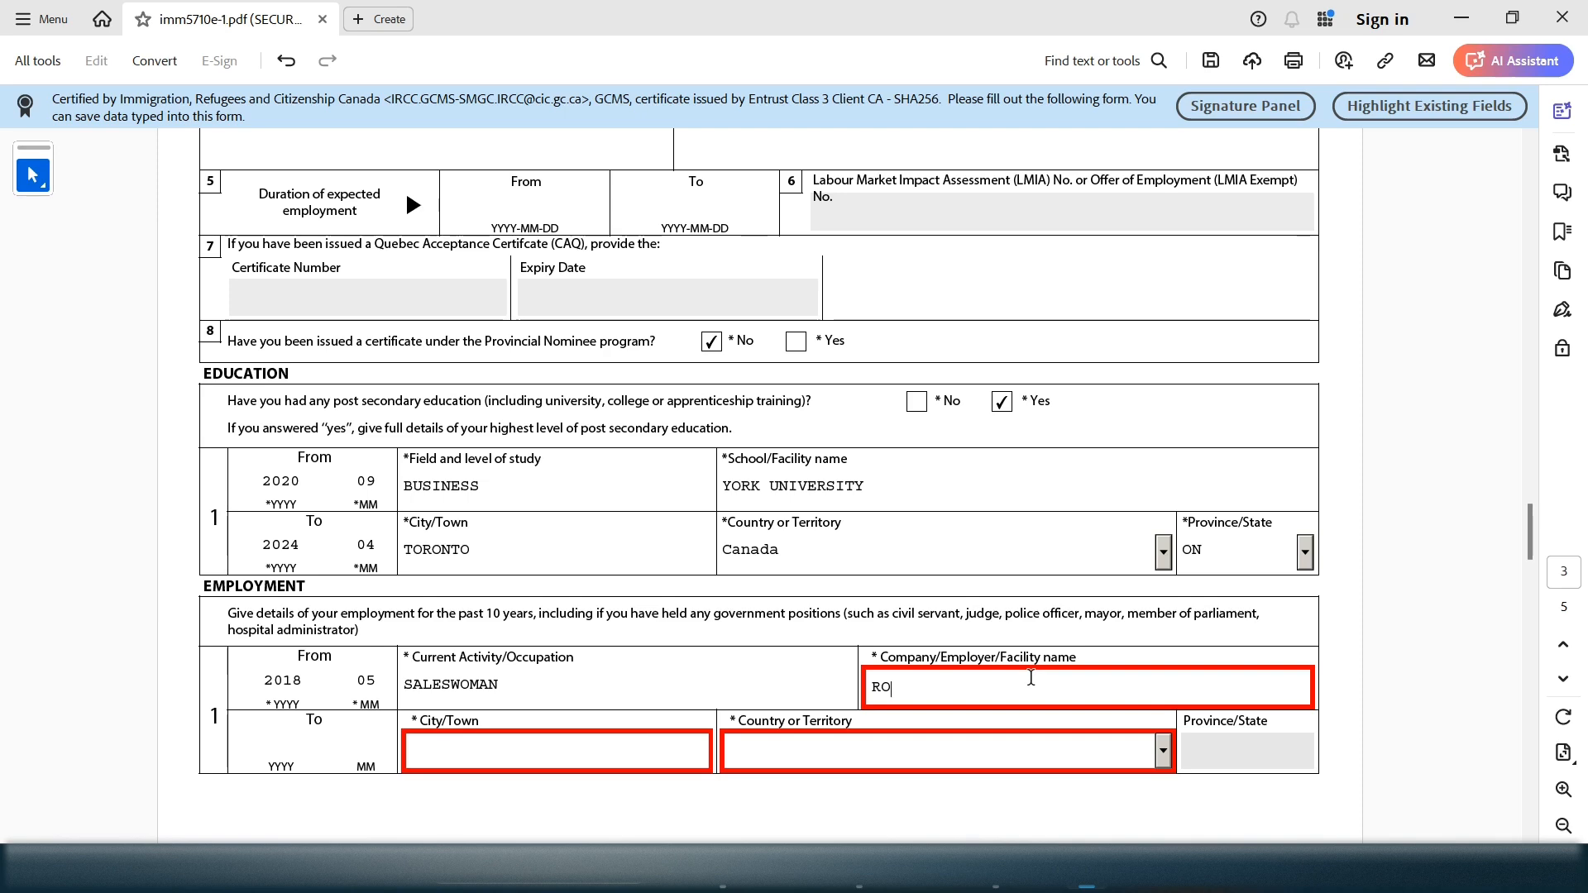
type("ED ROSE CLO")
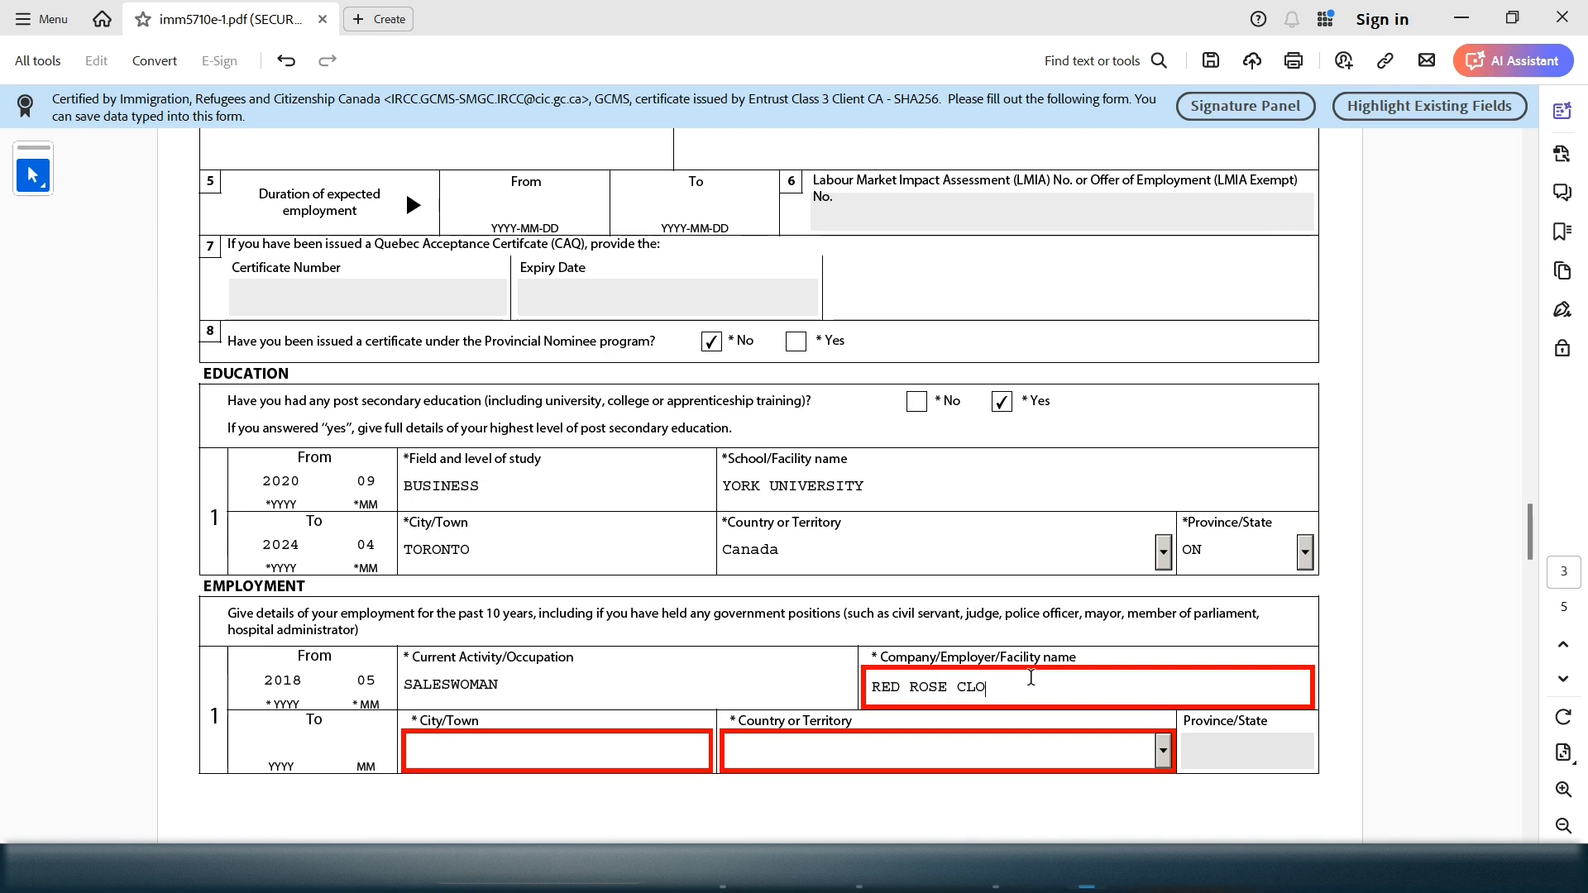
type("THINGS")
Set employment city ISTANBUL, country Turkey and end date 2019/10
left_click(442, 765)
type("IS")
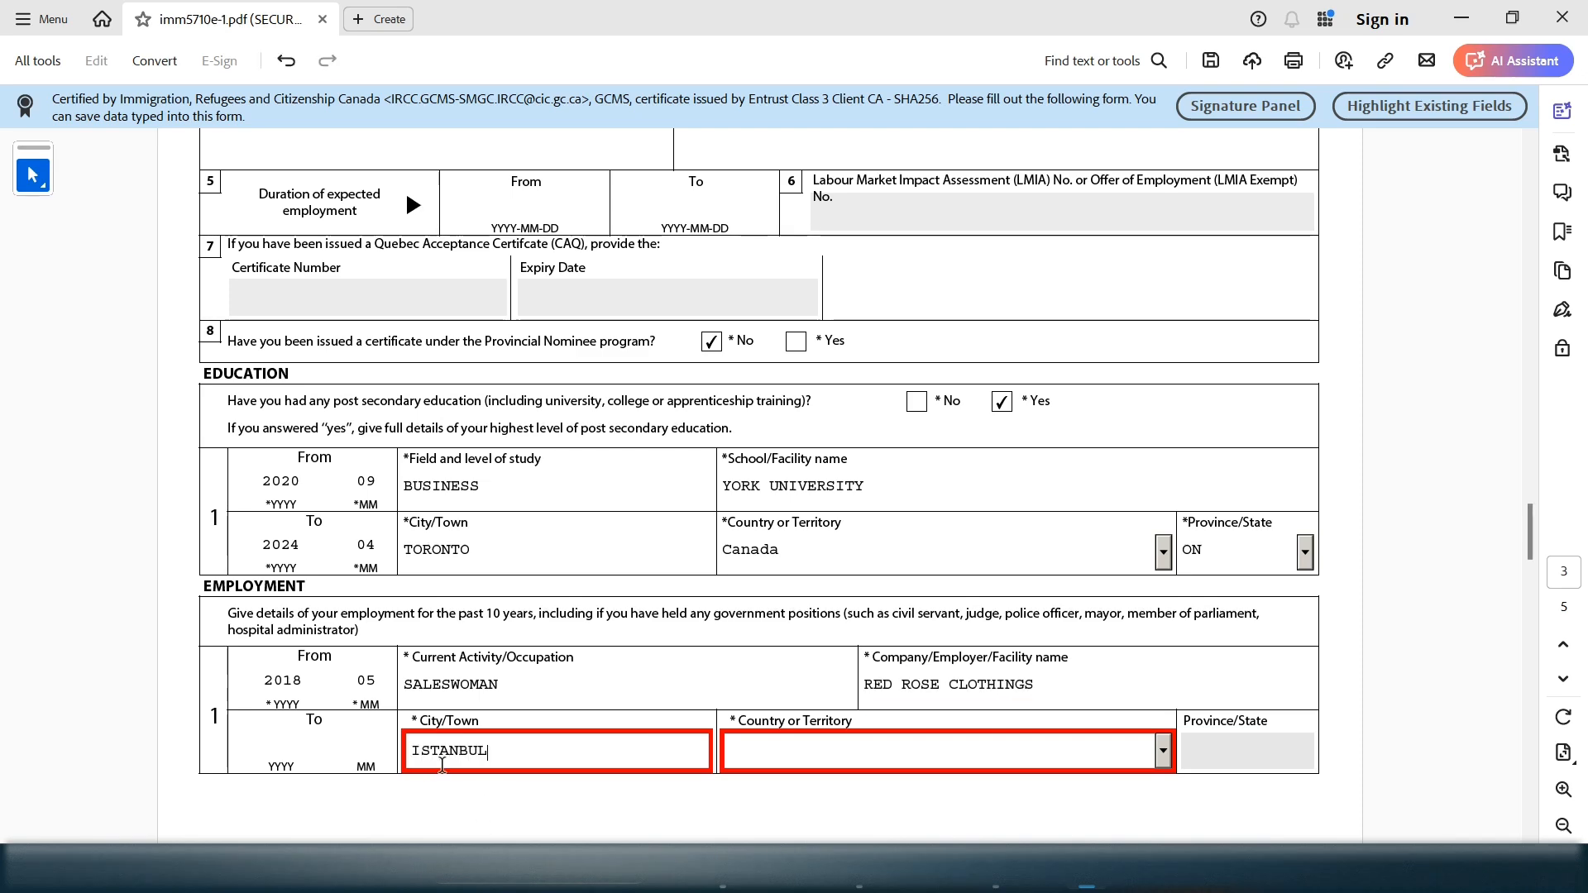
left_click(797, 744)
key("t")
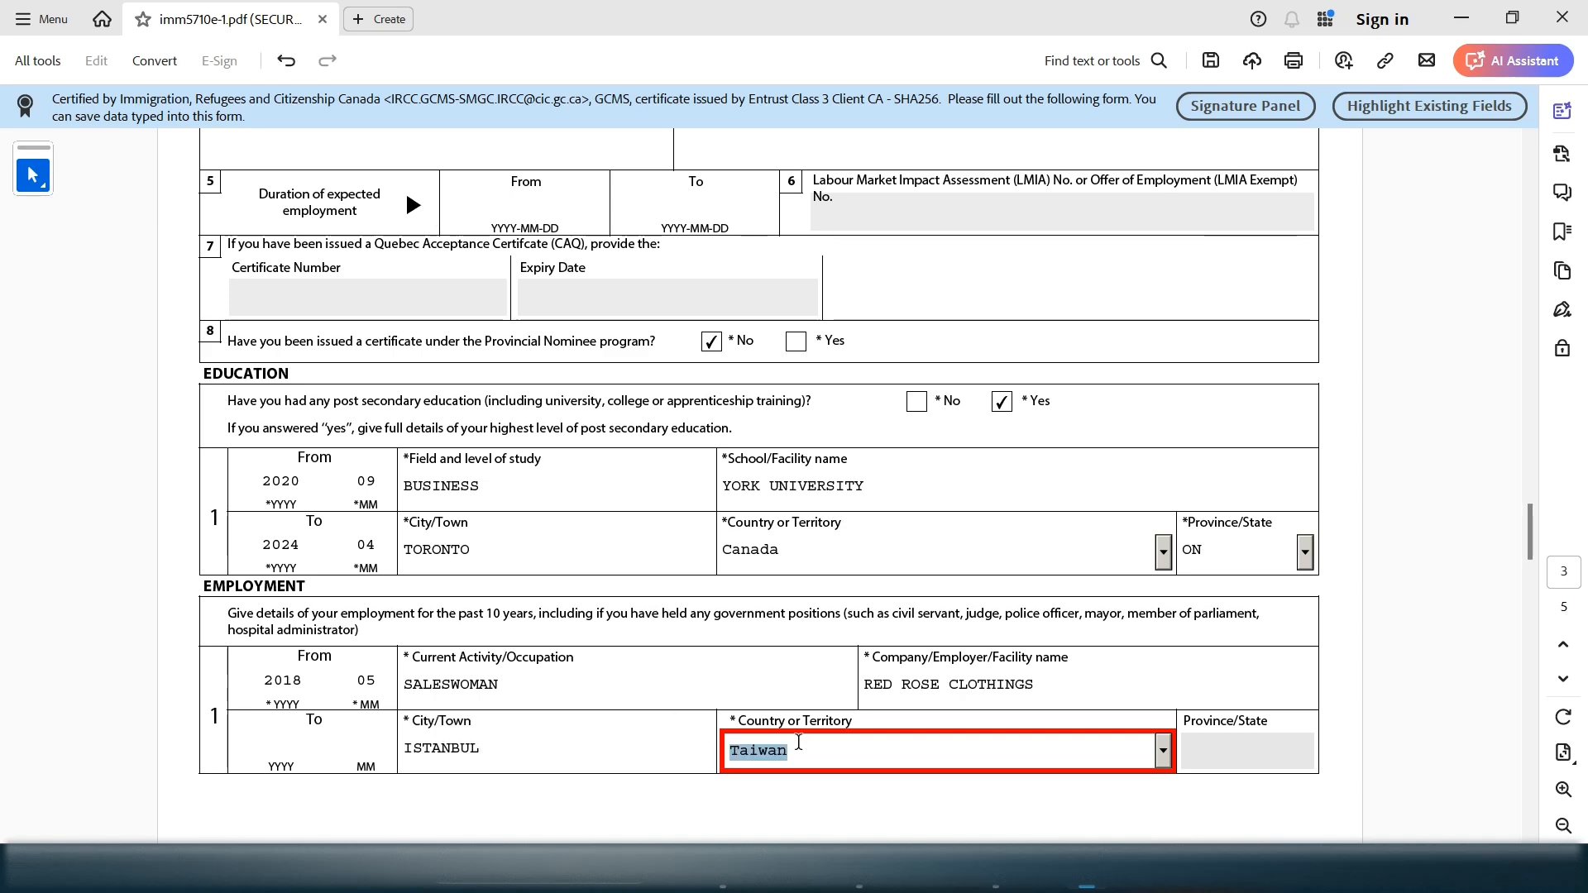
key("t")
key("t")
key("t")
key("t")
key("t")
key("t")
key("t")
key("t")
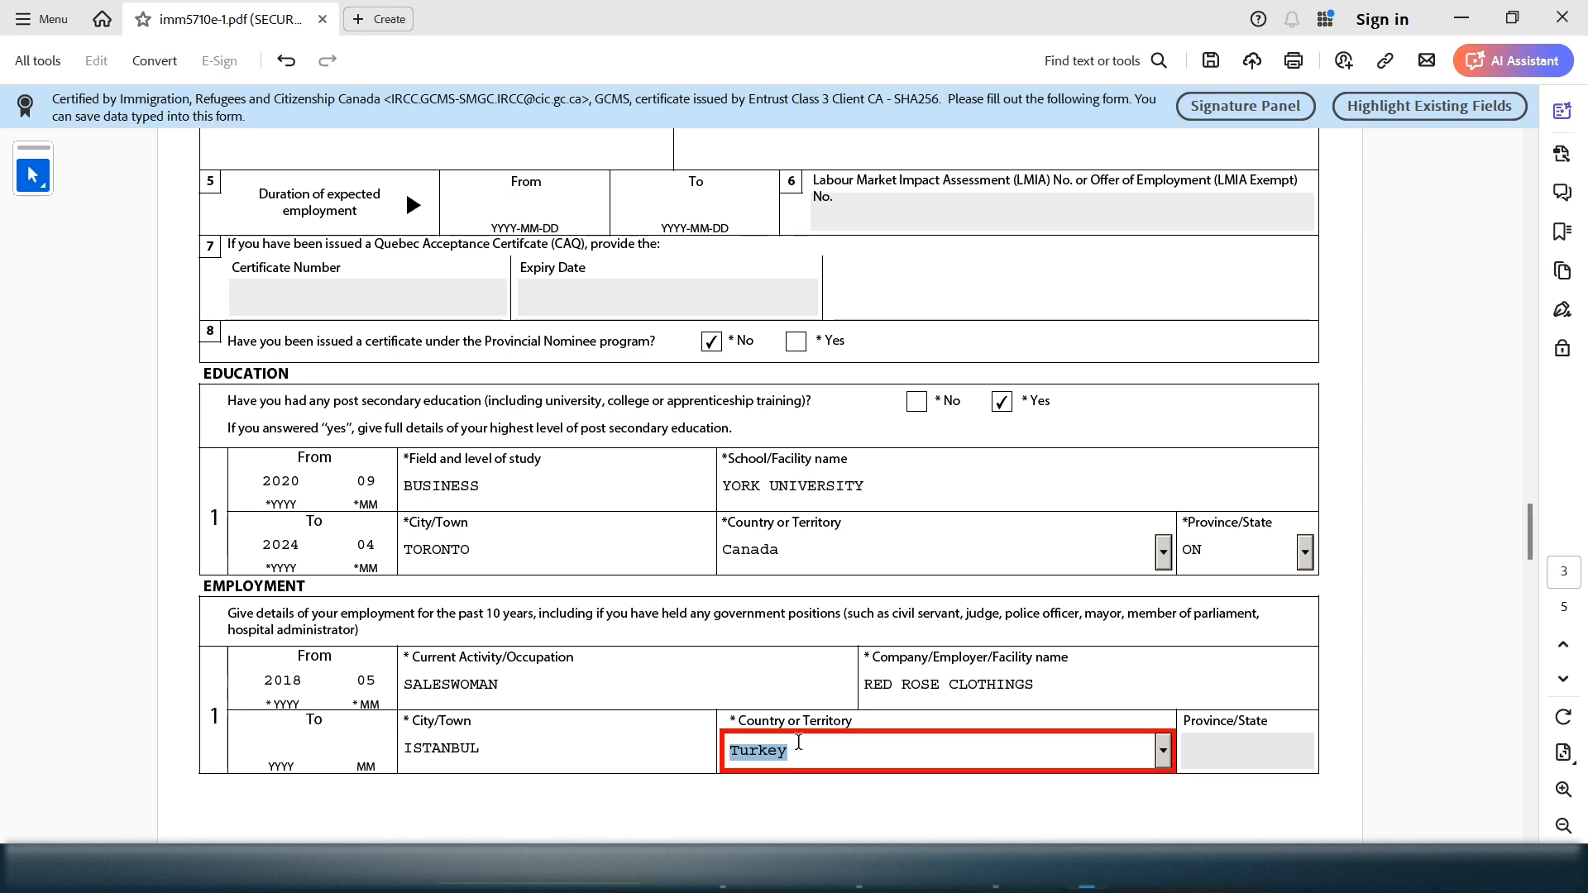
left_click(293, 738)
type("2")
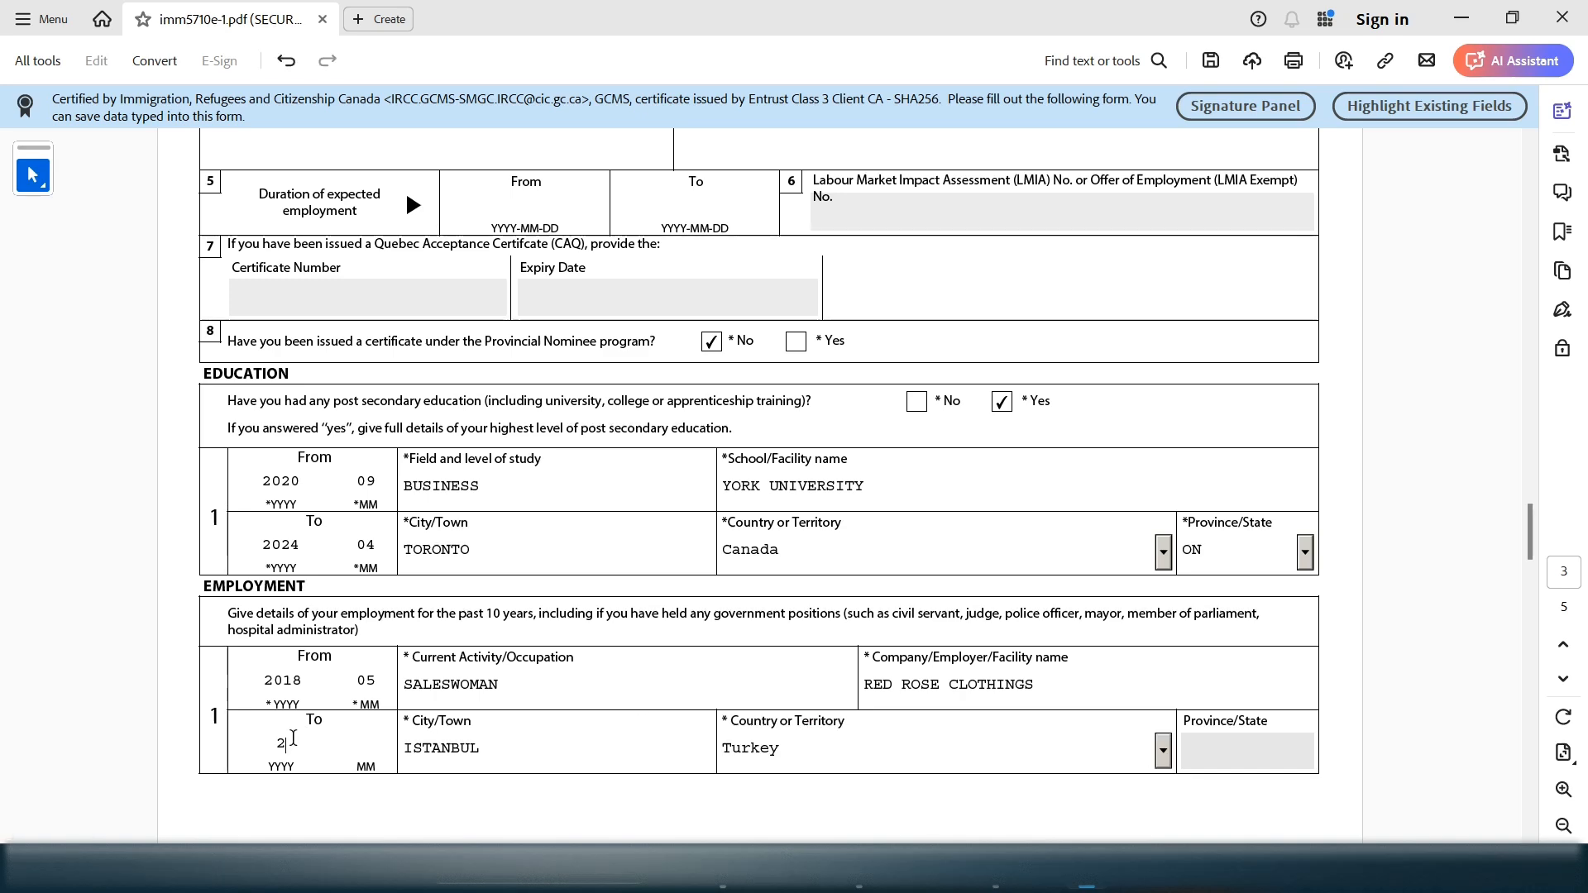
type("018")
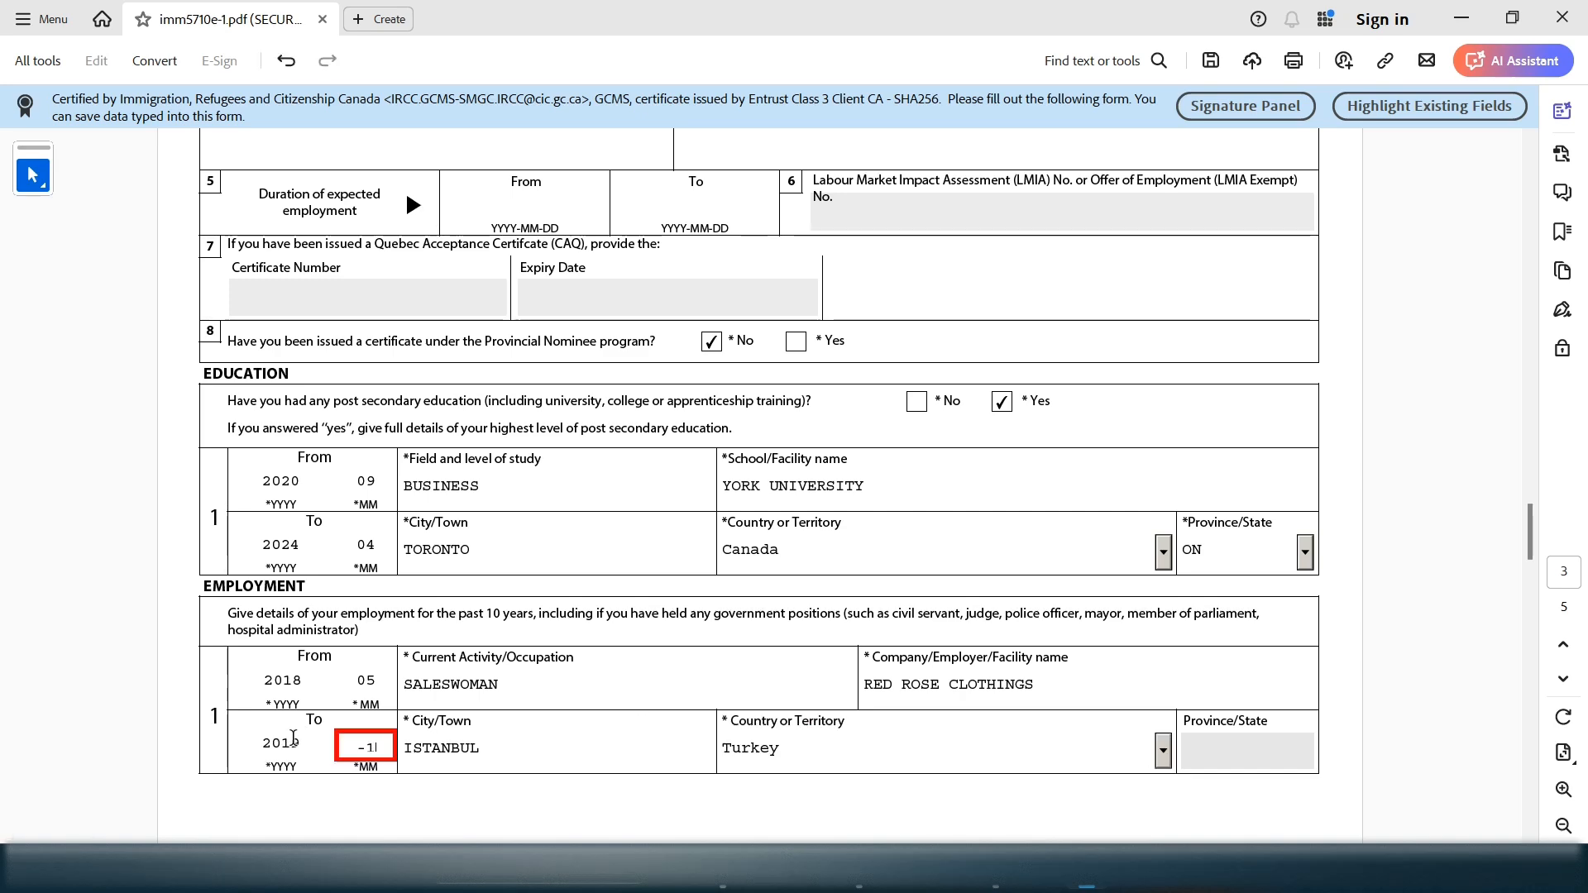
key("BackSpace")
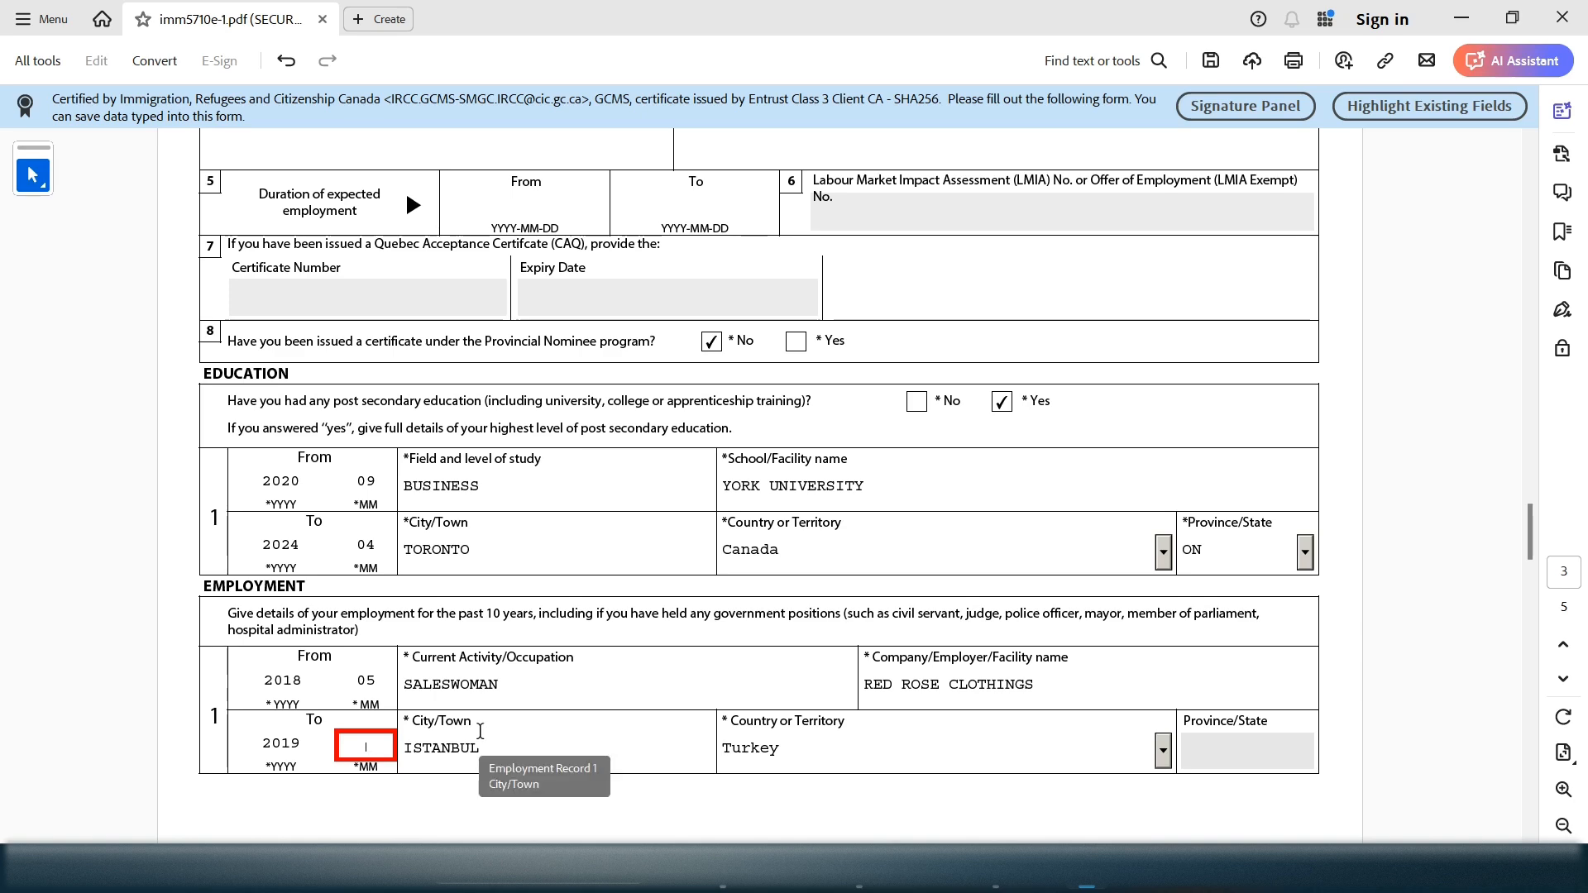
left_click(1462, 702)
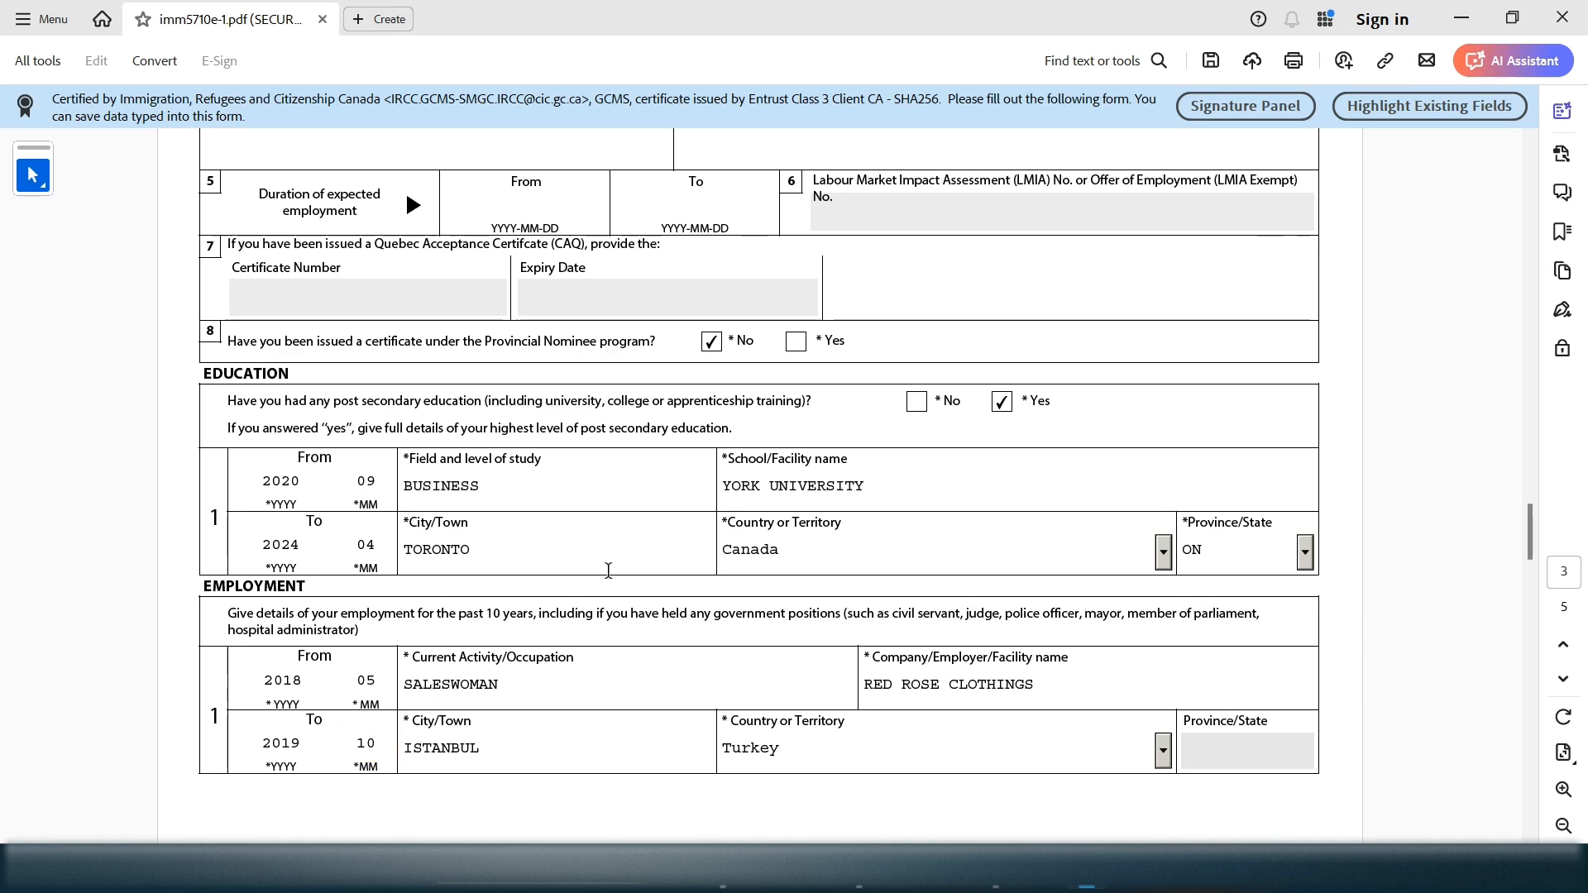
left_click_drag(1531, 529, 1475, 762)
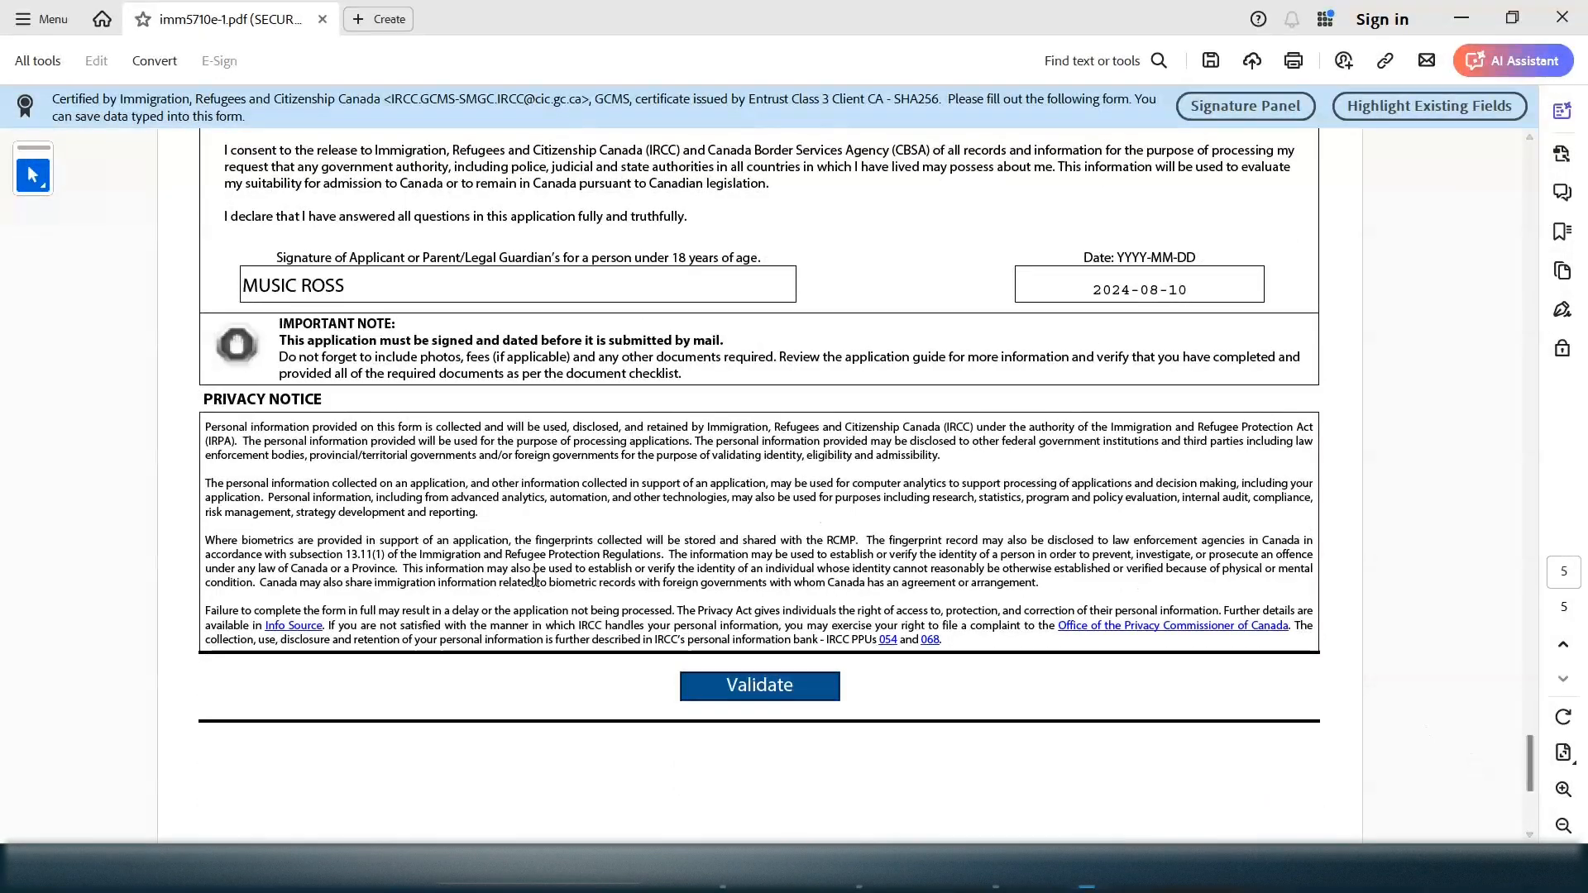
Re-run validation and acknowledge the 'Validation completed successfully' message
left_click(718, 683)
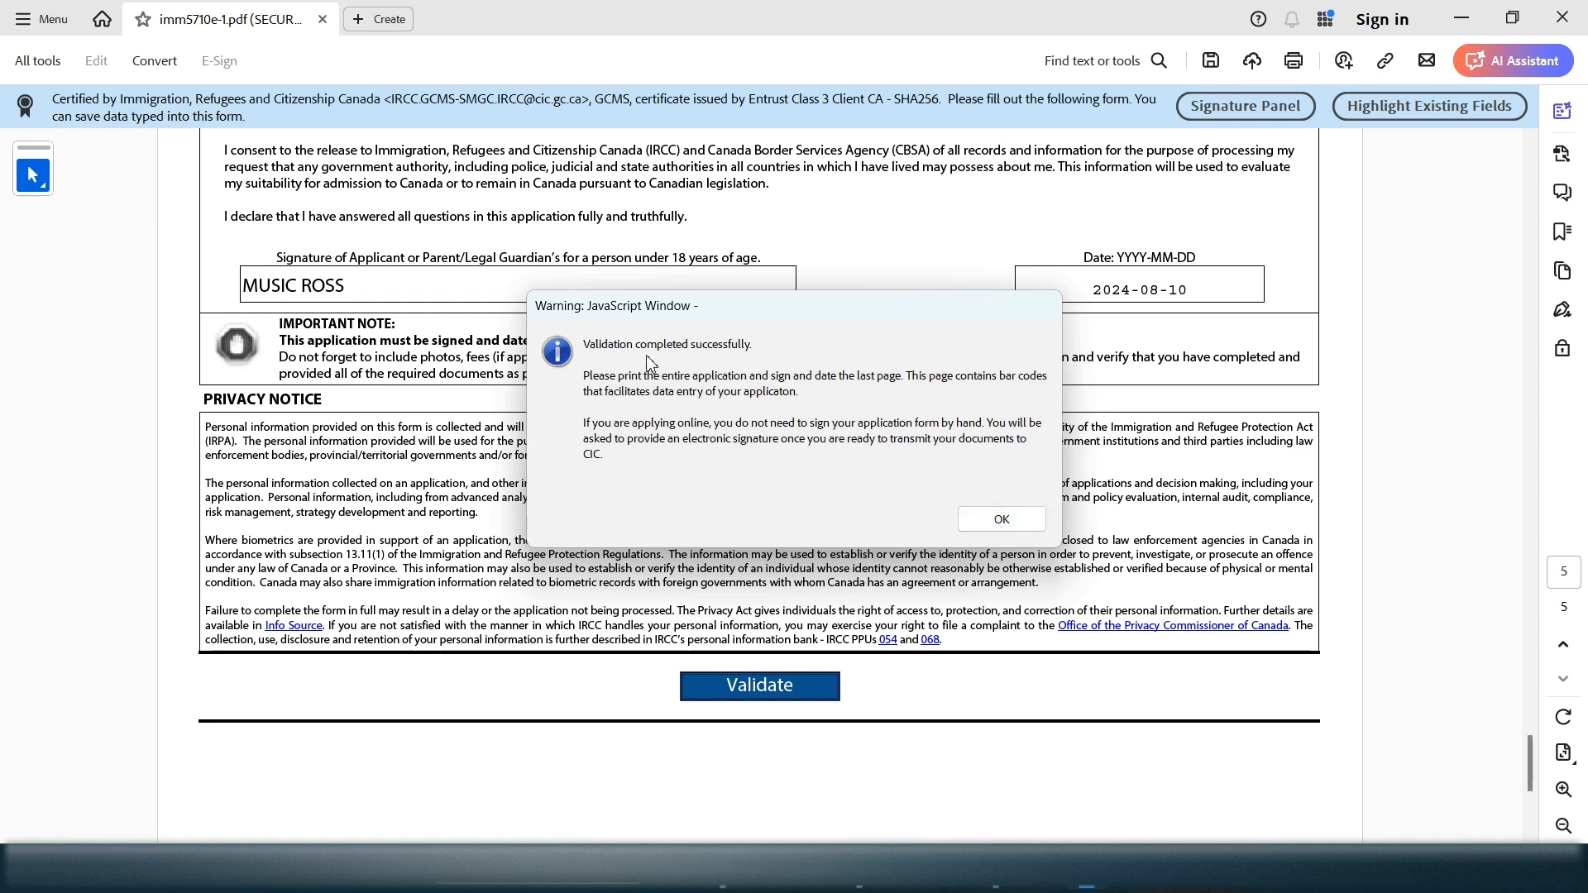
left_click(1016, 531)
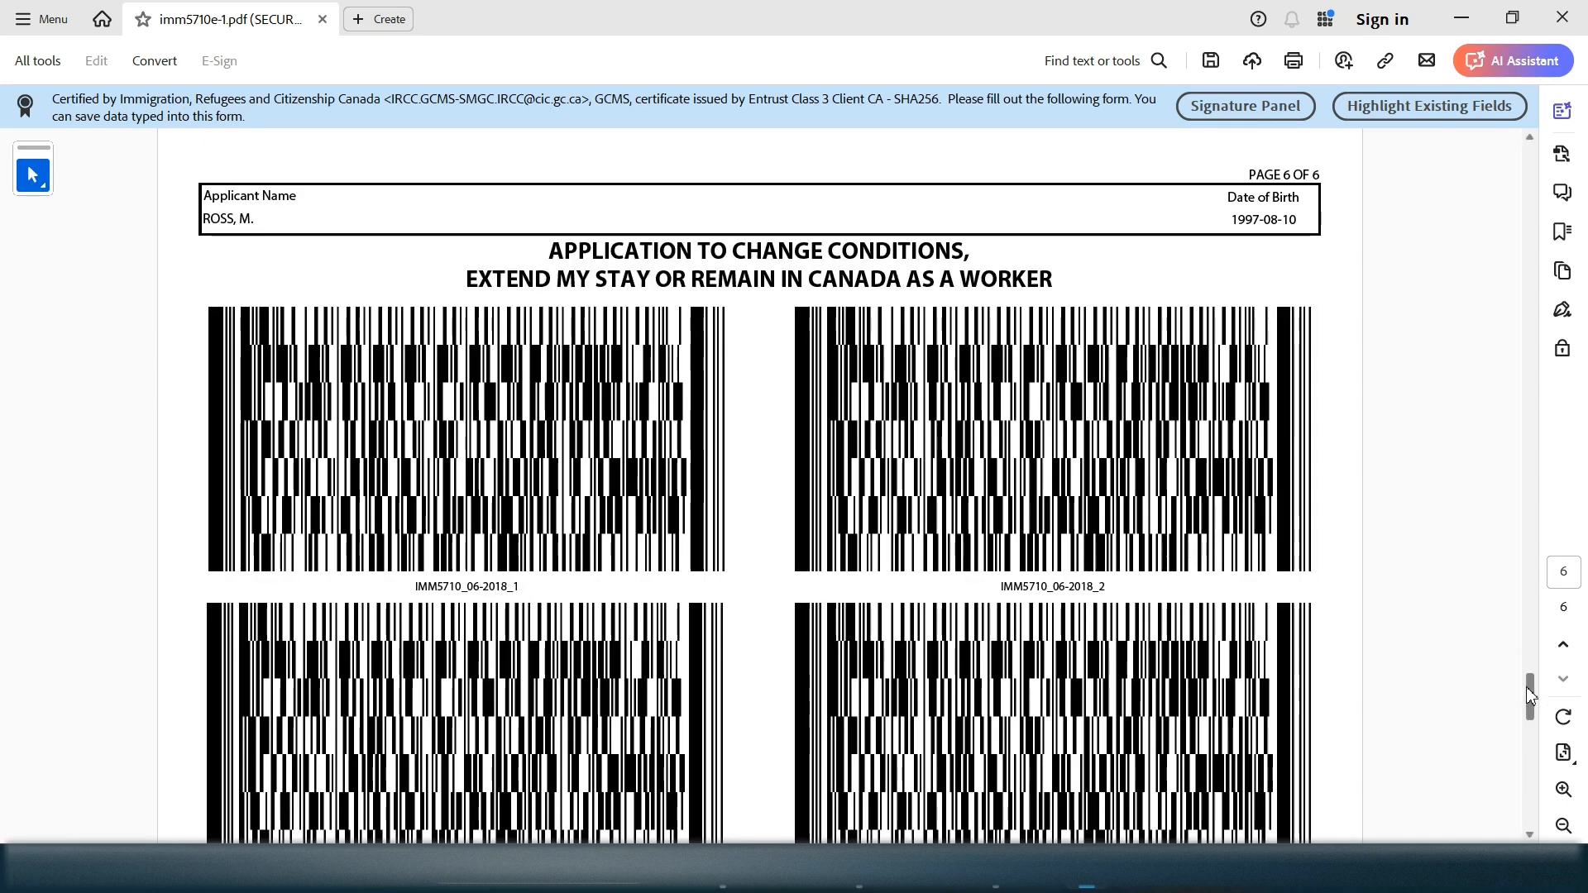
Scroll to the generated barcode page 6 and save the form
mouse_move(1526, 686)
left_mouse_down()
mouse_move(1516, 738)
mouse_move(1506, 674)
mouse_move(1506, 810)
mouse_move(1526, 677)
left_mouse_up()
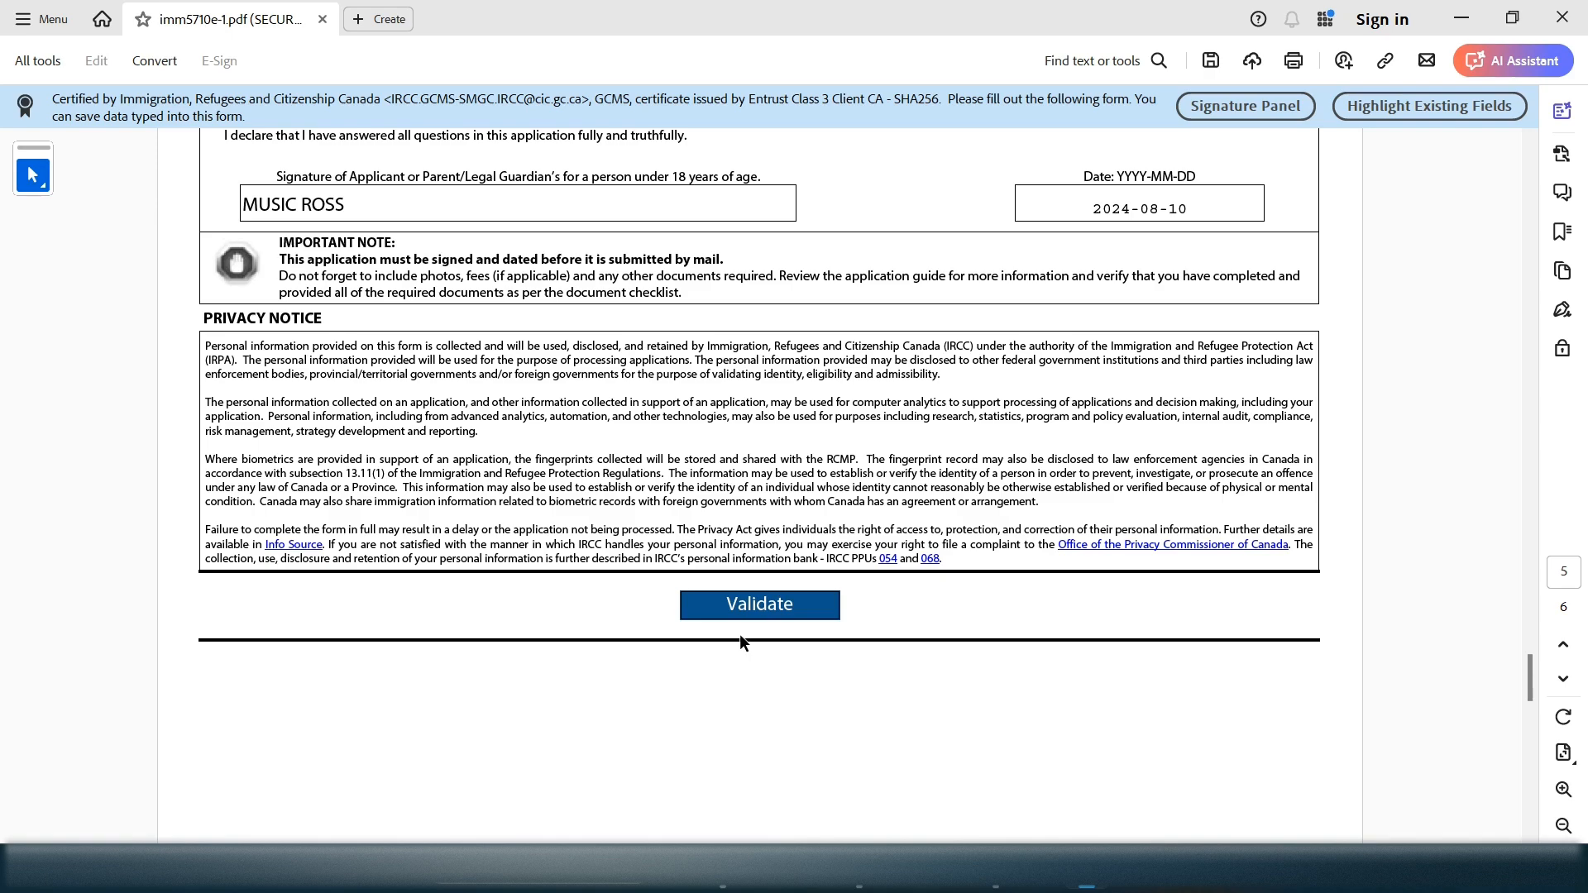
mouse_move(1530, 678)
left_mouse_down()
mouse_move(1528, 719)
mouse_move(1520, 688)
left_mouse_up()
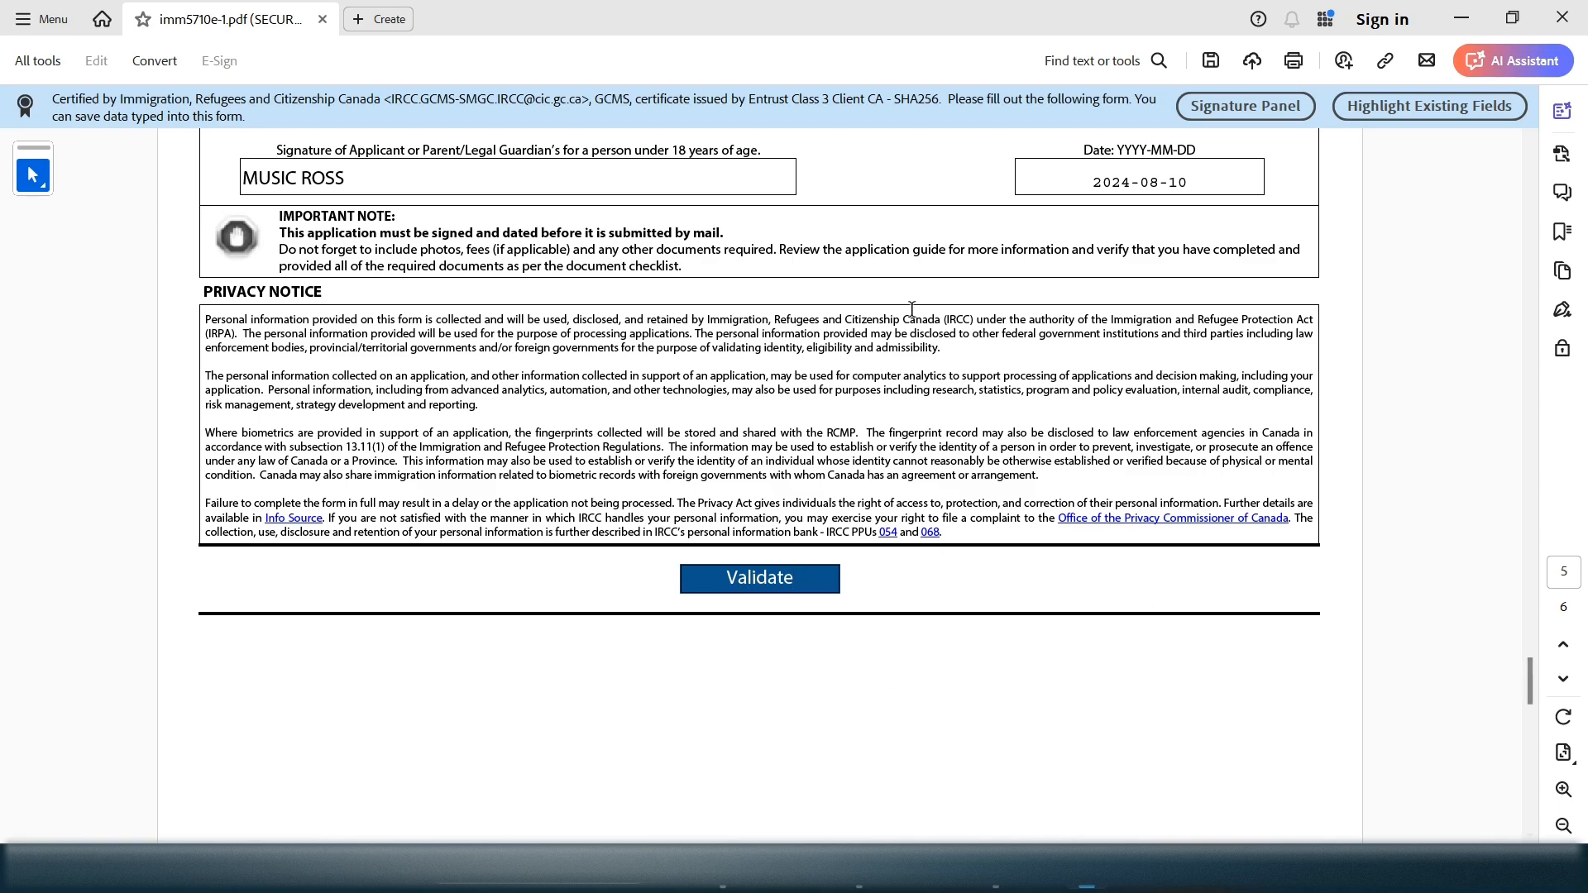
mouse_move(1528, 683)
left_mouse_down()
mouse_move(1527, 273)
mouse_move(1495, 205)
mouse_move(1489, 693)
mouse_move(1534, 699)
mouse_move(1540, 683)
mouse_move(1530, 768)
mouse_move(1527, 676)
mouse_move(1529, 800)
left_mouse_up()
left_click(1218, 56)
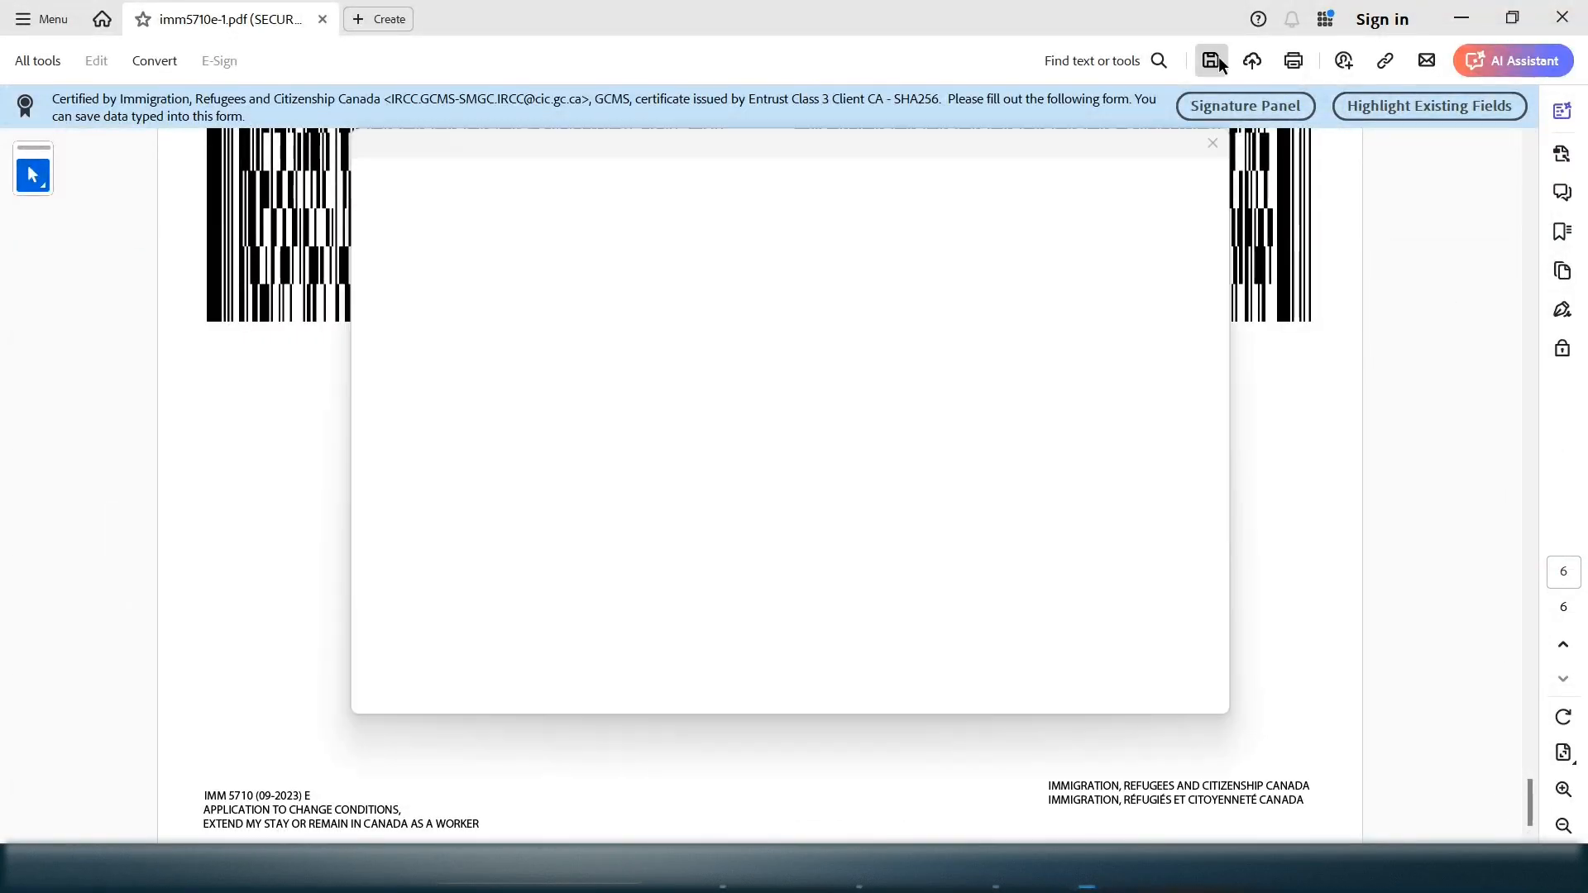